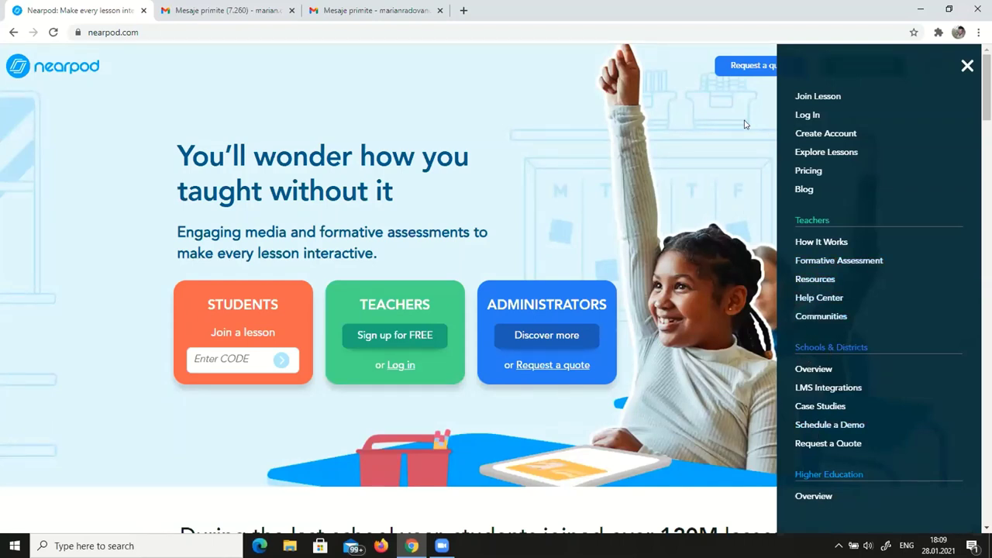
Log in to the Nearpod teacher account with Google and look over the lessons in My Library
left_click(714, 107)
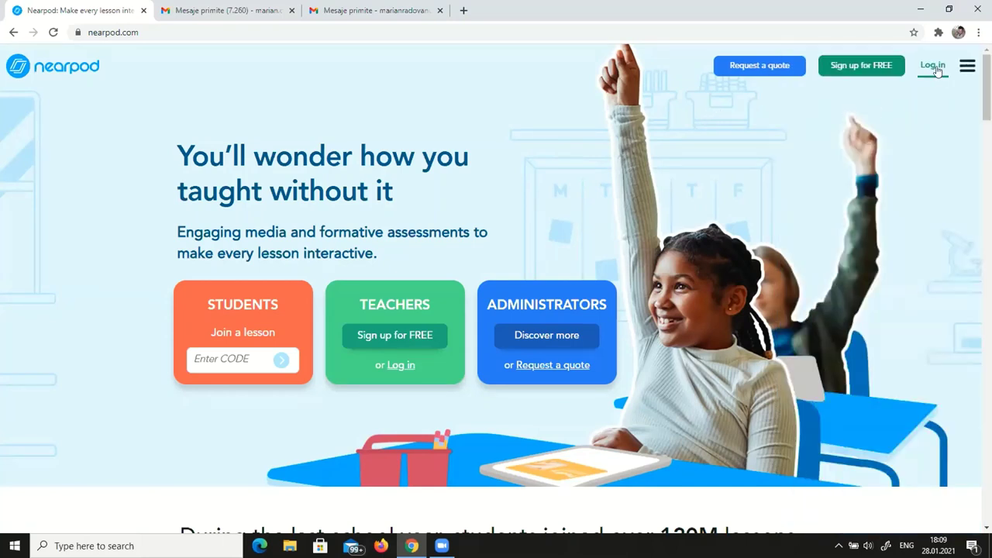
left_click(933, 66)
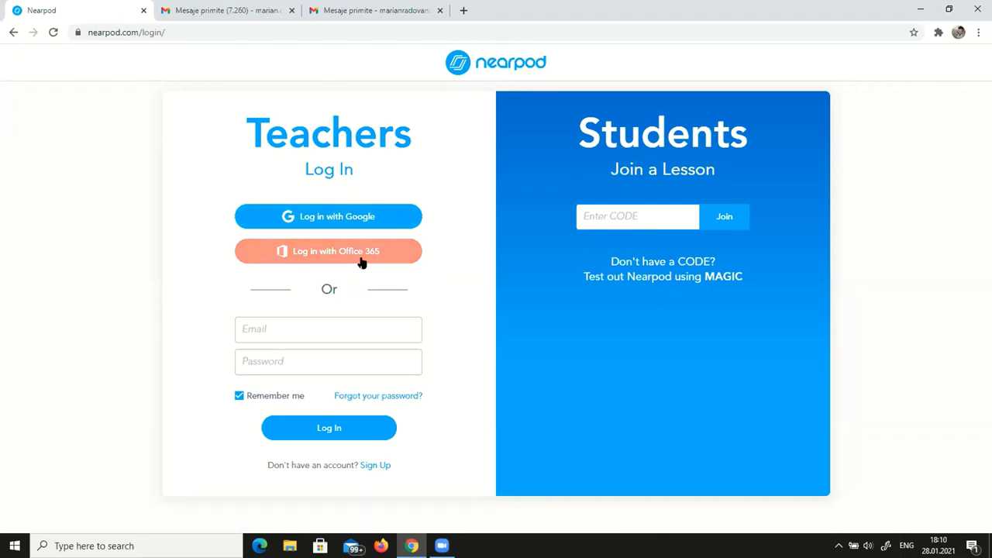
left_click(333, 216)
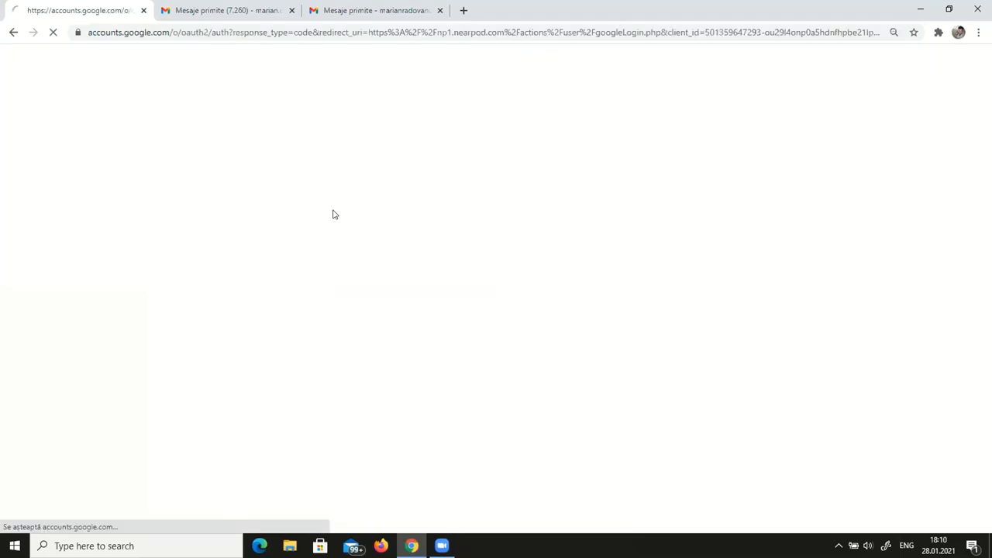
left_click(447, 194)
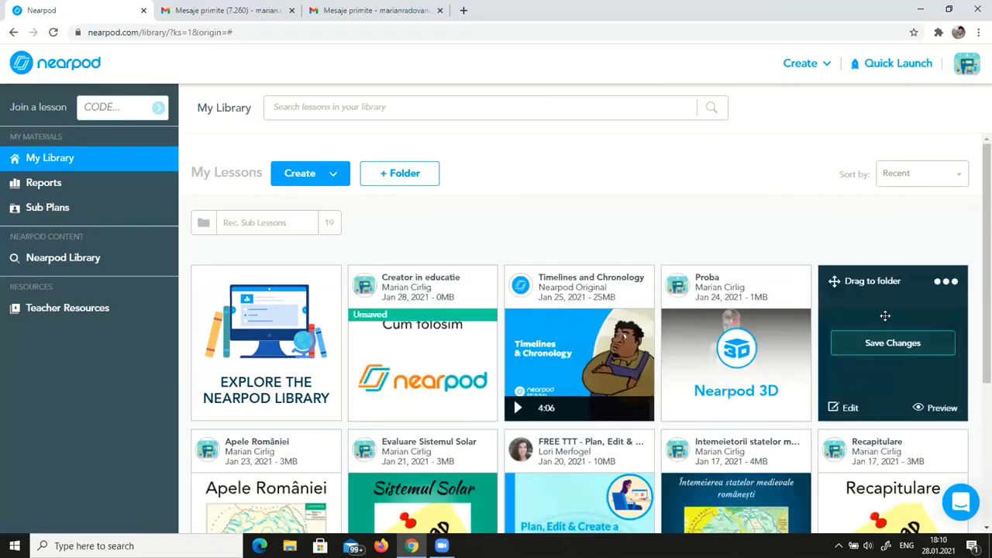
scroll(618, 203, "down", 2)
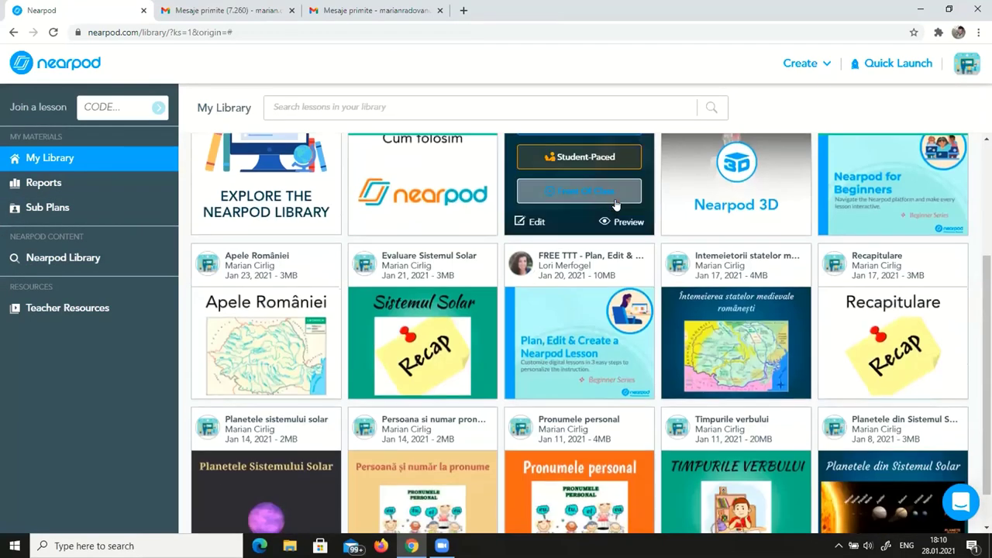
scroll(618, 204, "up", 2)
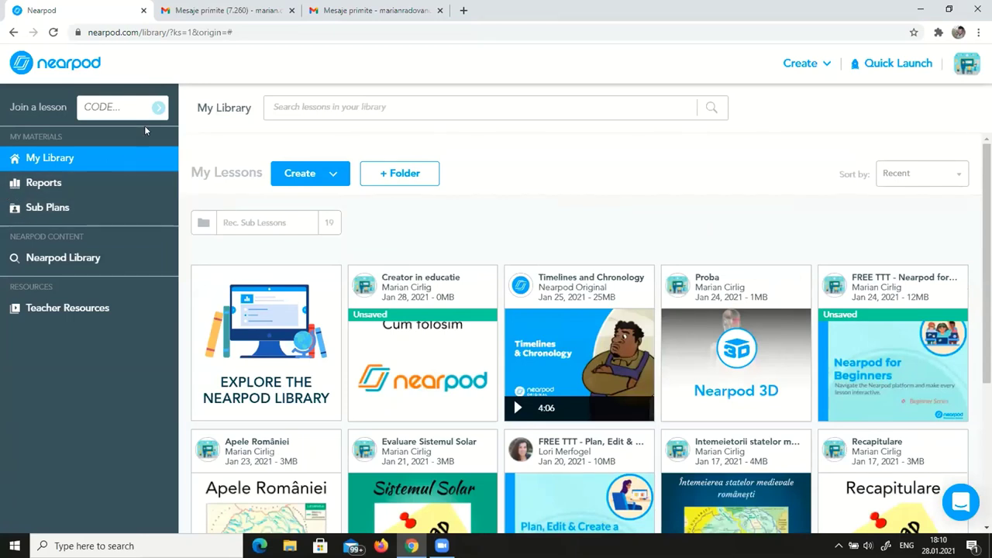
View the account's notification preferences page, close it and return to the lesson library
left_click(970, 66)
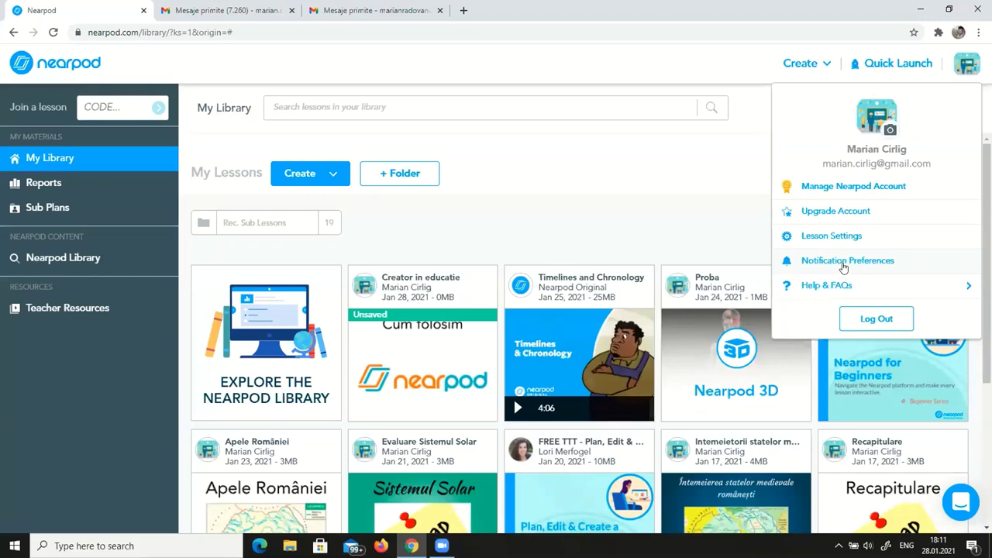
left_click(814, 262)
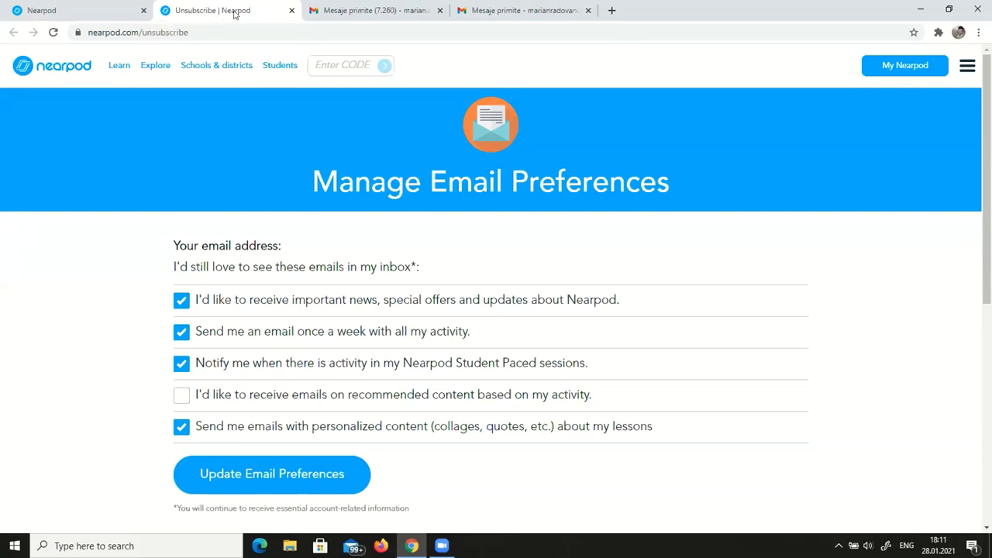
left_click(291, 13)
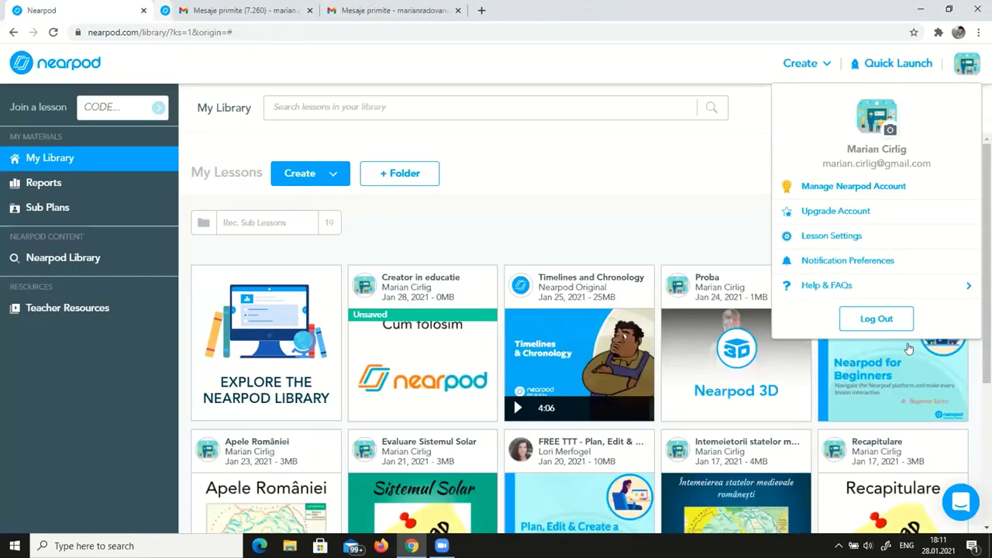
left_click(579, 175)
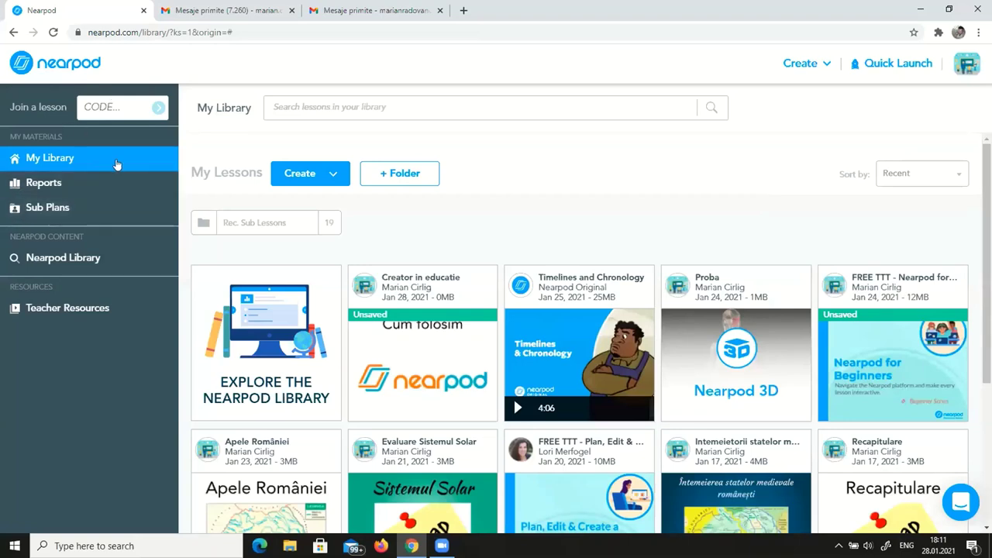
Look through the saved lessons in My Library and the list of post-session reports
scroll(643, 221, "down", 3)
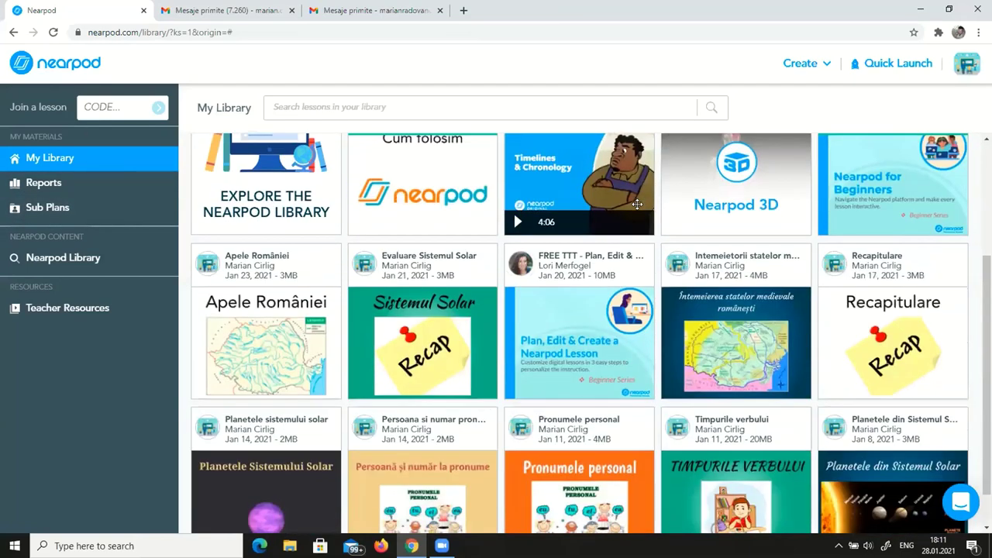
scroll(725, 280, "up", 2)
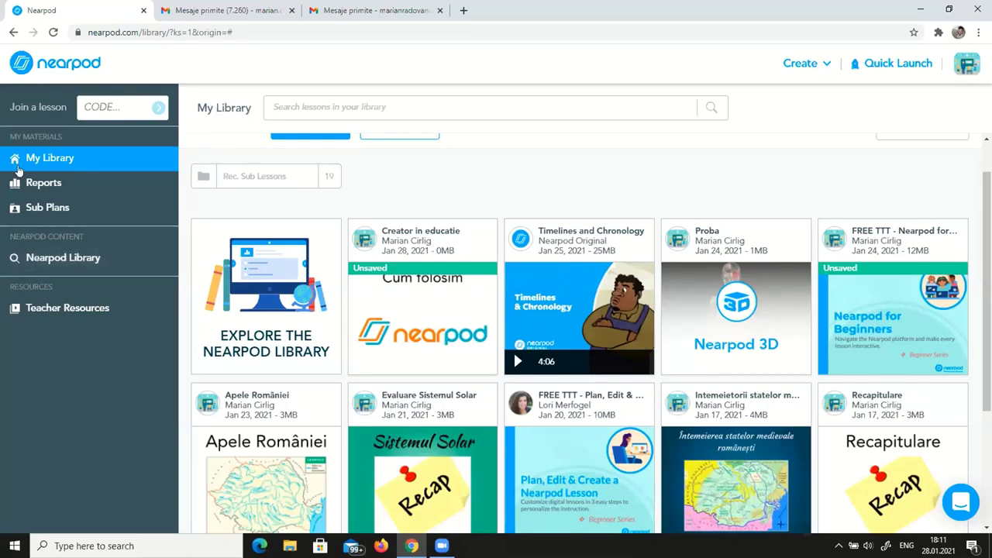
left_click(68, 189)
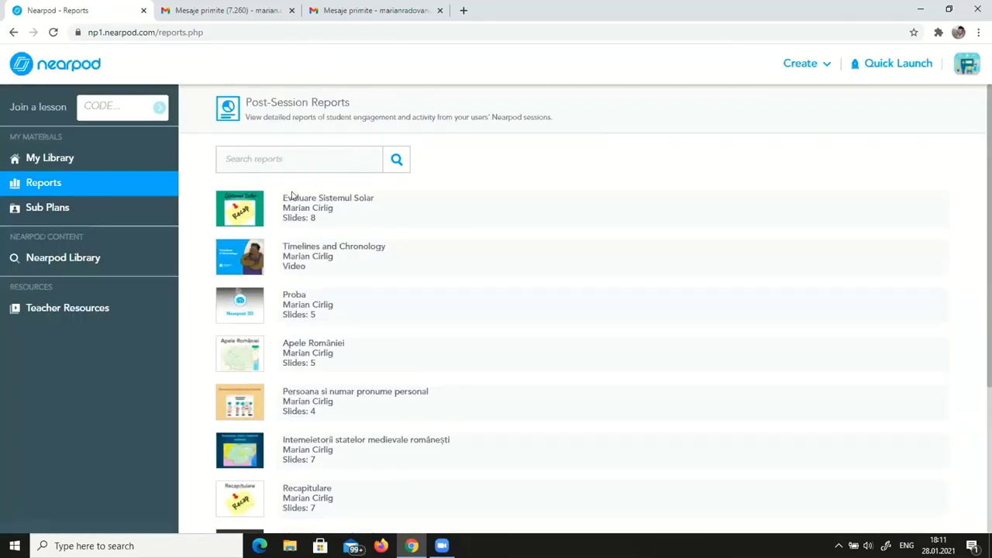
scroll(315, 248, "down", 3)
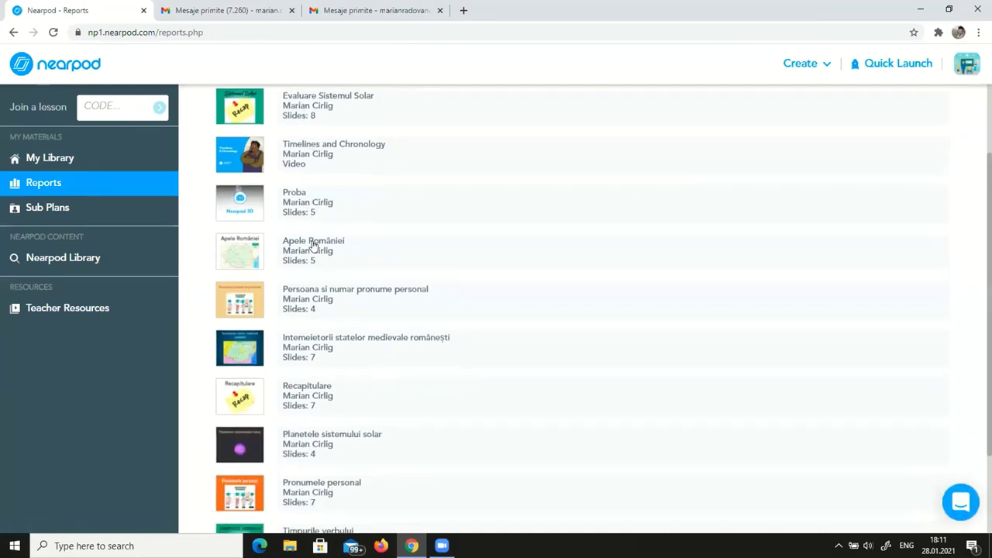
scroll(313, 245, "up", 2)
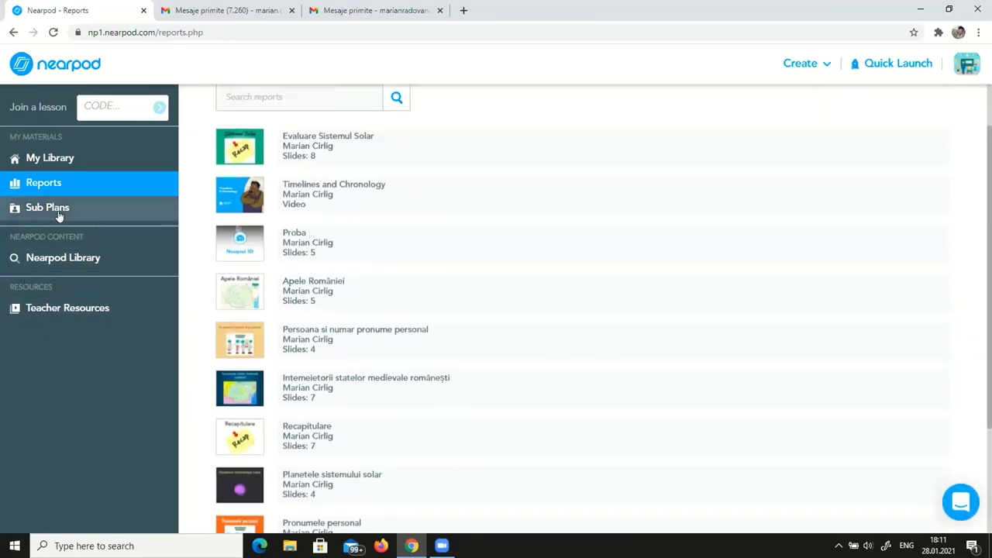
Filter the Nearpod Library to 3rd grade videos and view the Timelines and Chronology video's page
left_click(80, 262)
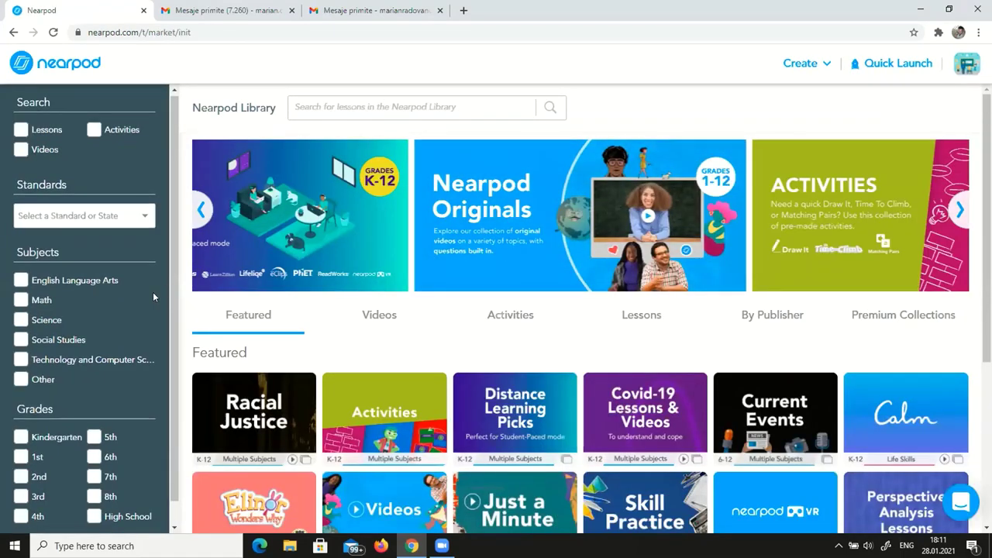
scroll(124, 248, "down", 1)
scroll(96, 209, "up", 1)
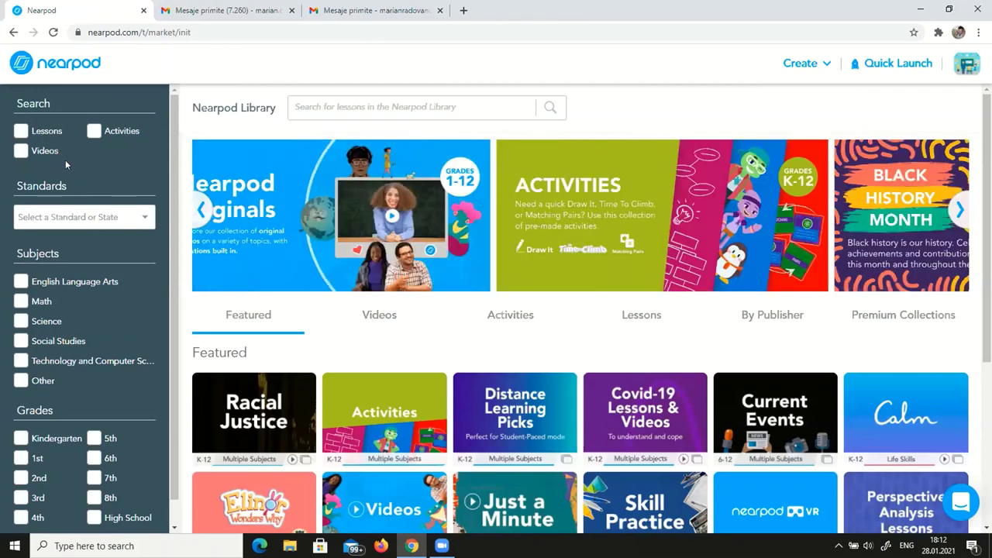
scroll(65, 384, "down", 1)
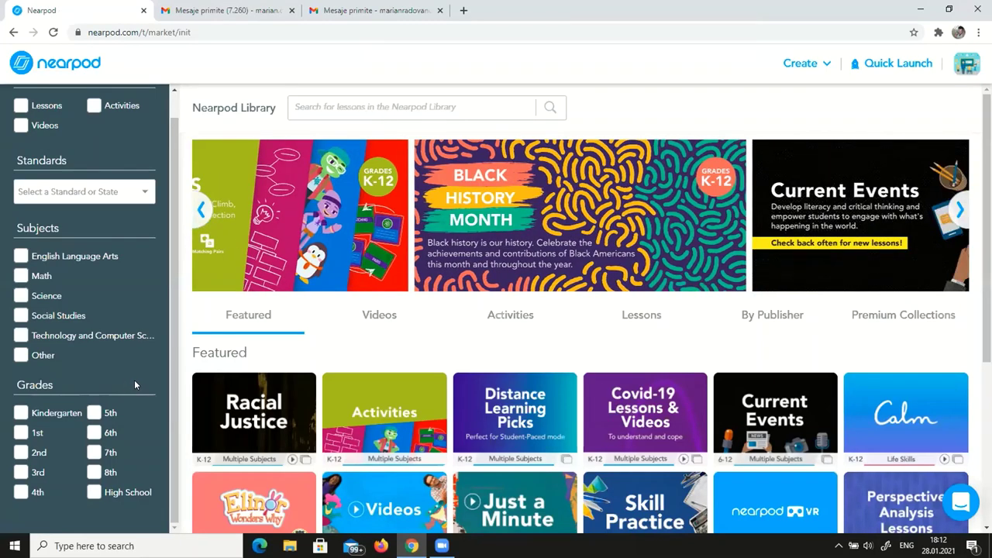
left_click(21, 472)
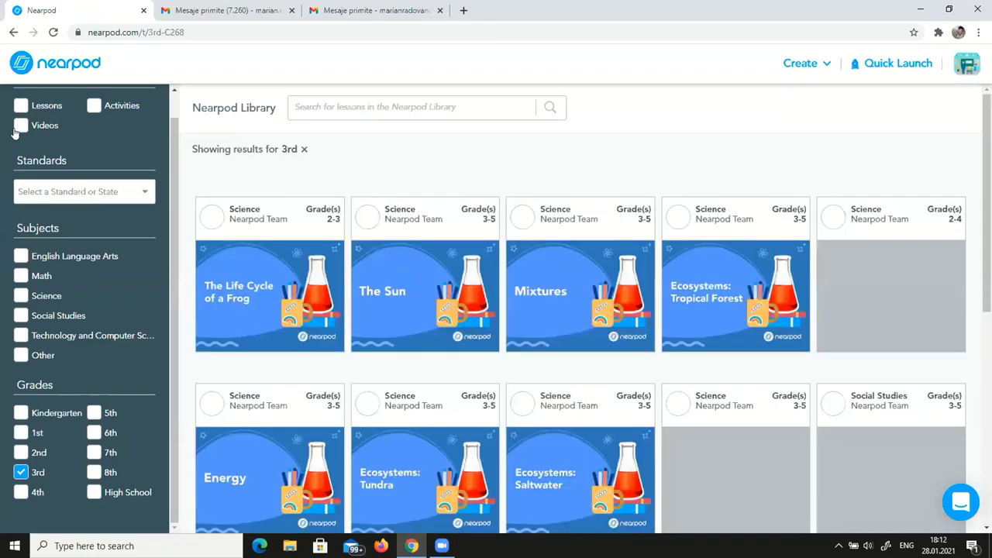
left_click(20, 125)
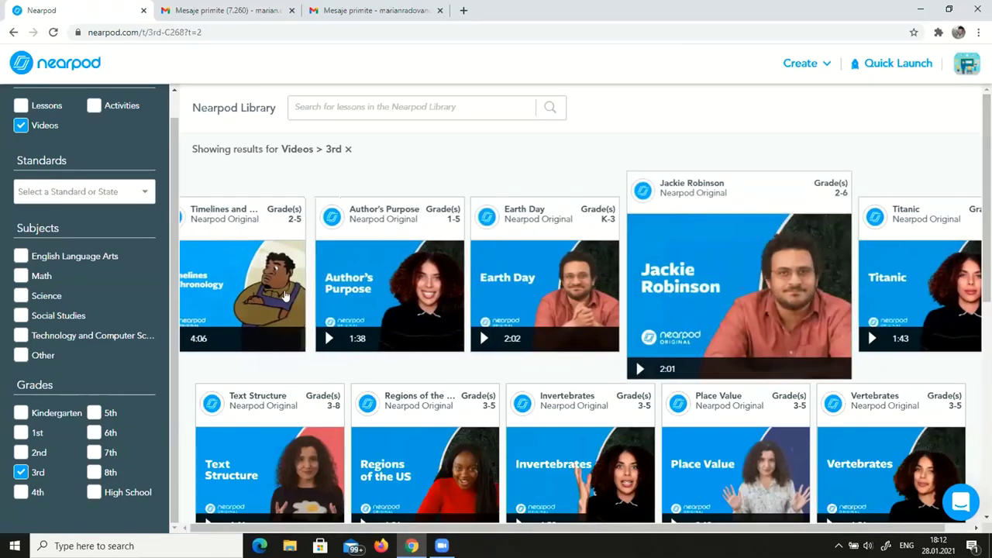
left_click(322, 273)
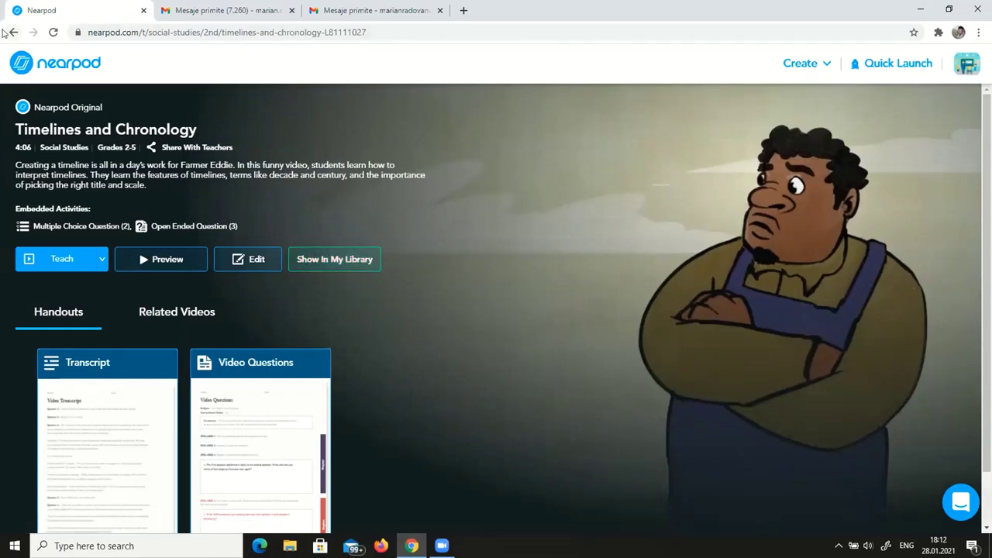
Return to My Library, open the Teacher Resources page and examine its live webinar calendar
left_click(55, 69)
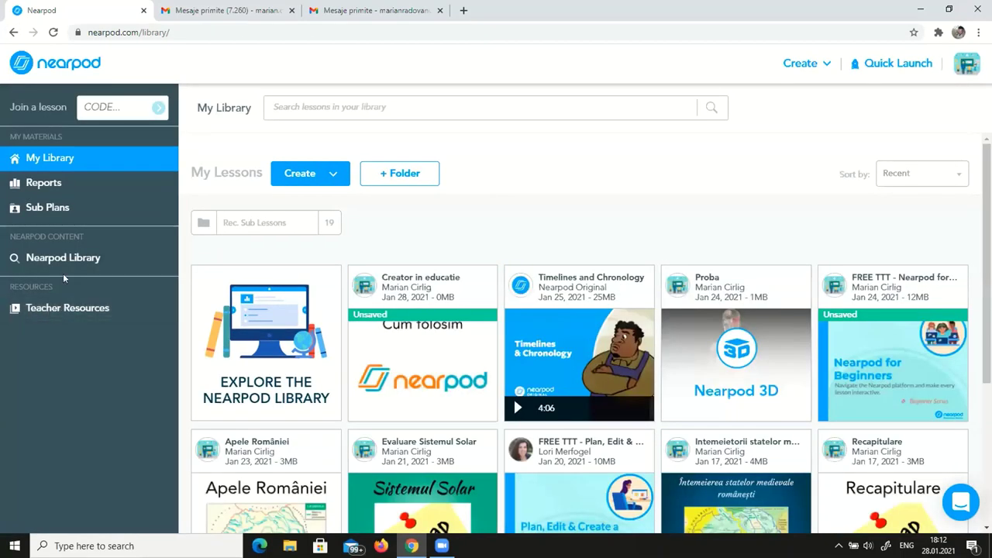
left_click(81, 311)
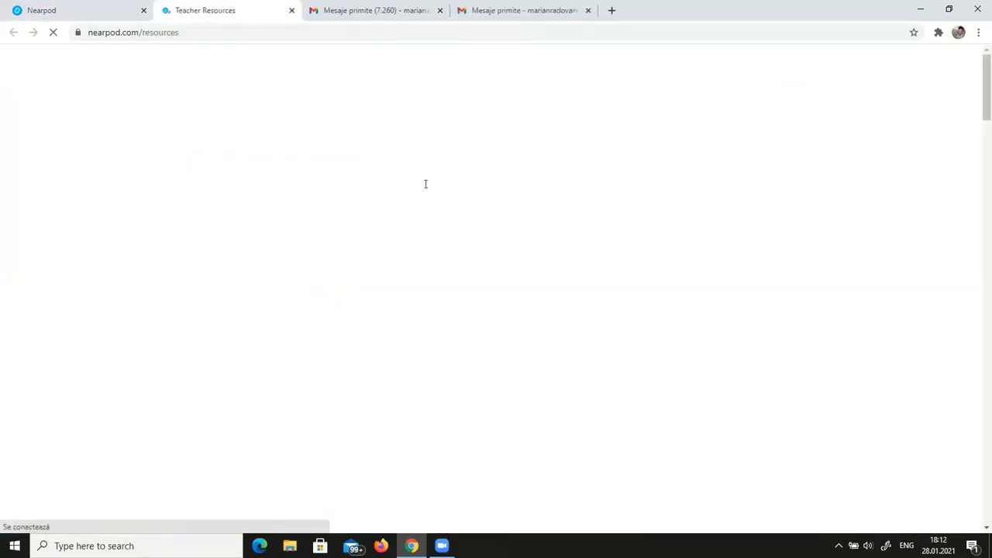
scroll(597, 302, "down", 5)
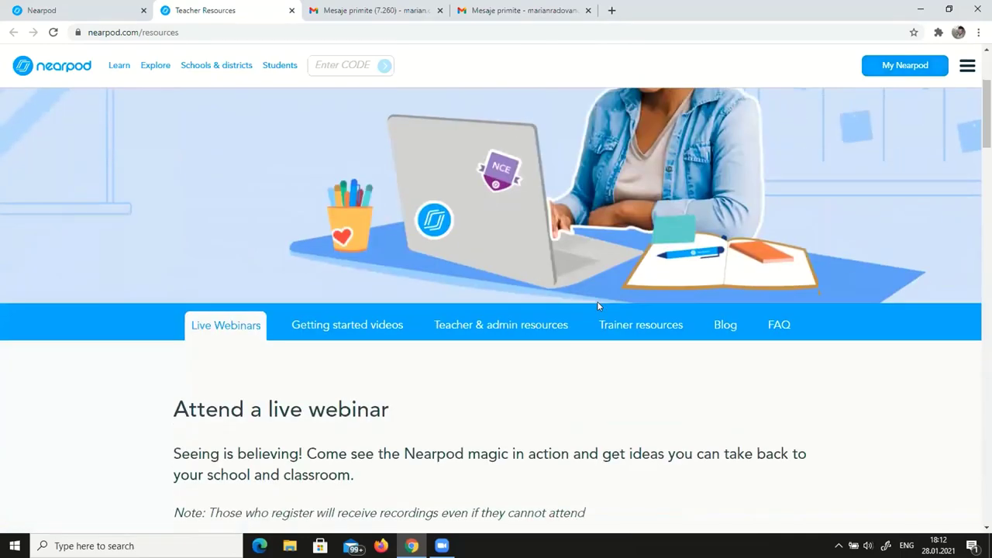
scroll(598, 306, "down", 4)
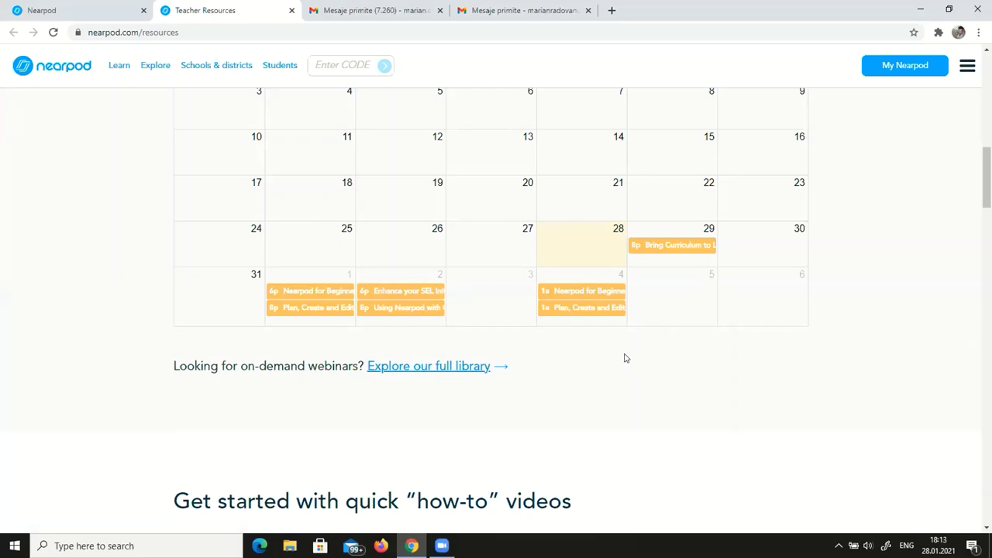
Switch to the Nearpod instructor desktop shortcut and open the Nearpod for Distance Learning module of the Nearpod Badges course
left_click(918, 8)
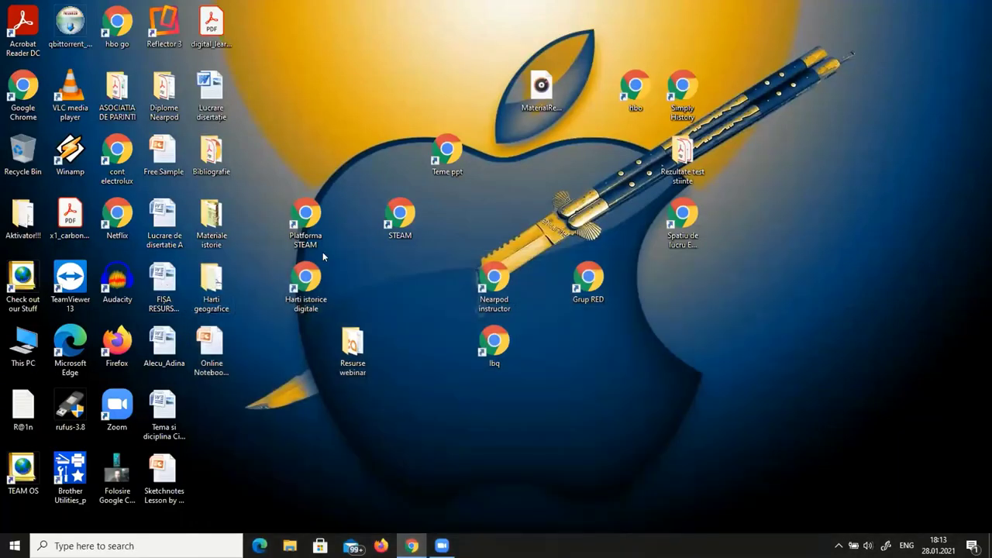
double_click(491, 291)
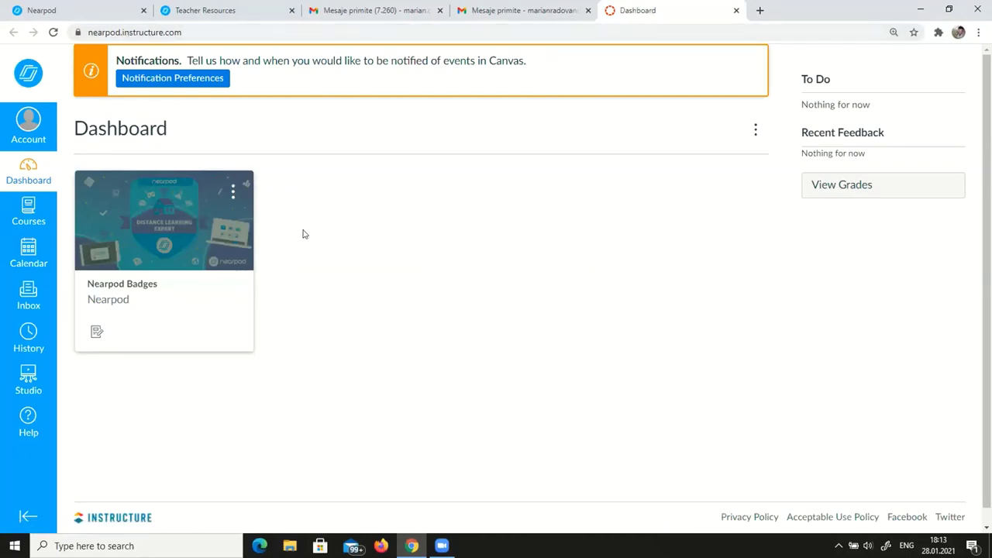
scroll(306, 234, "down", 1)
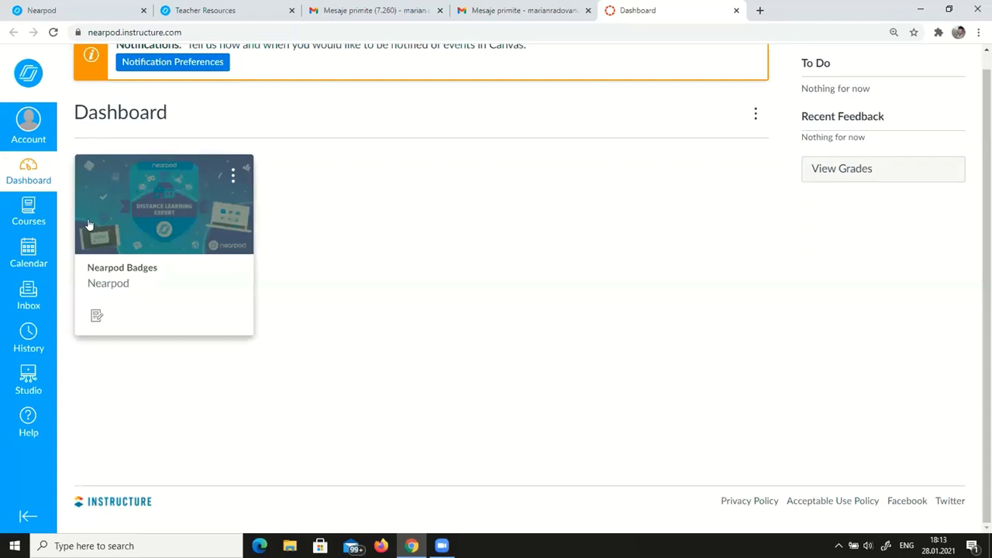
left_click(34, 176)
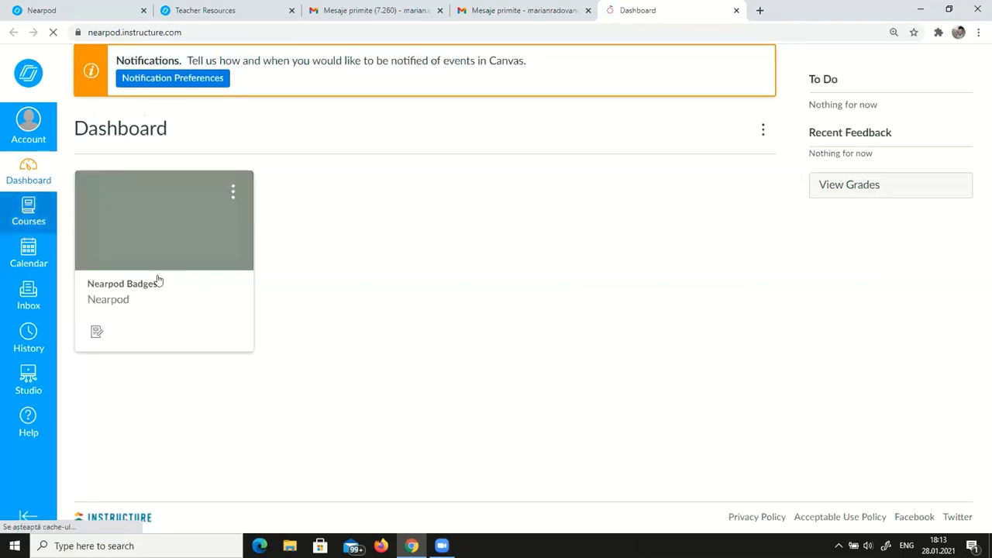
left_click(136, 284)
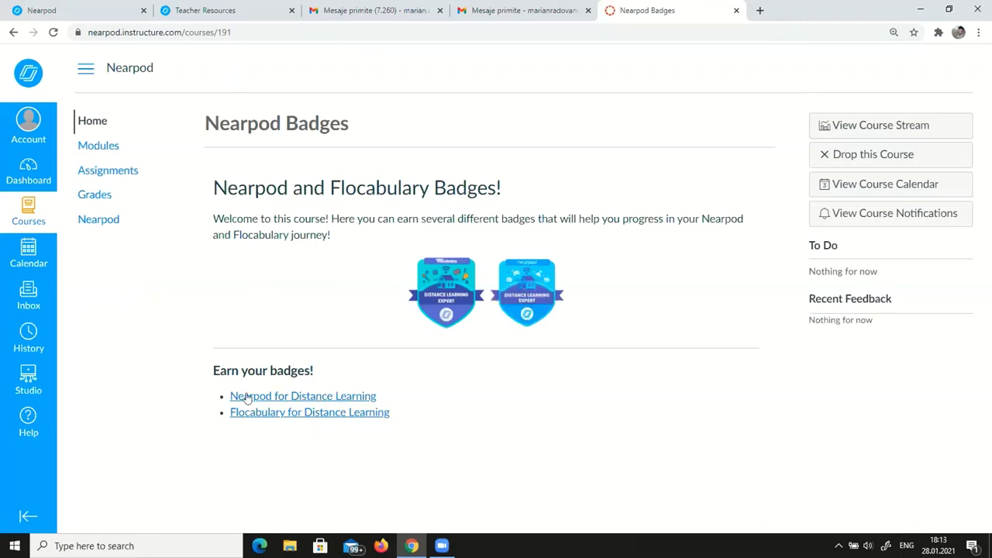
left_click(358, 400)
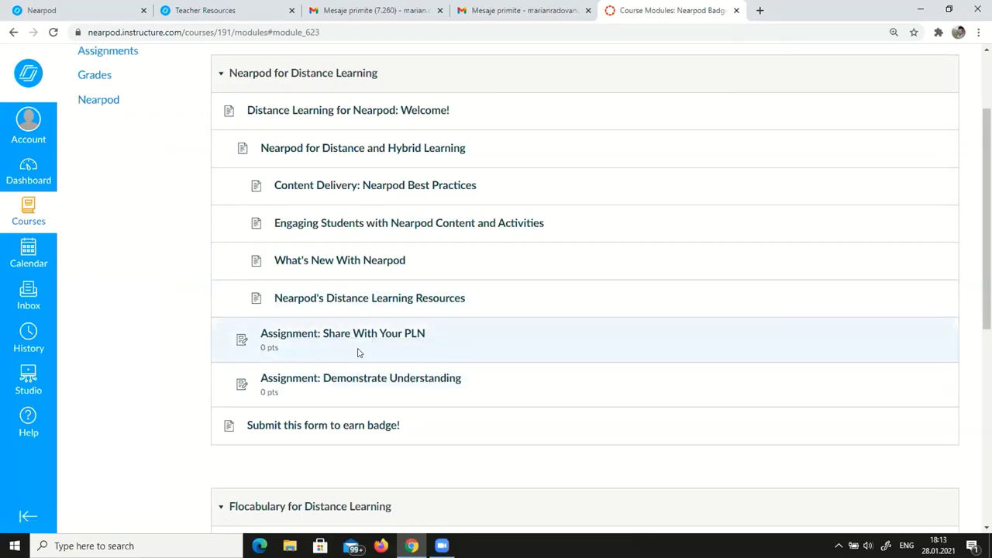
Open the form for earning the Distance Learning badge and examine the fields it asks for
scroll(358, 350, "down", 1)
left_click(356, 363)
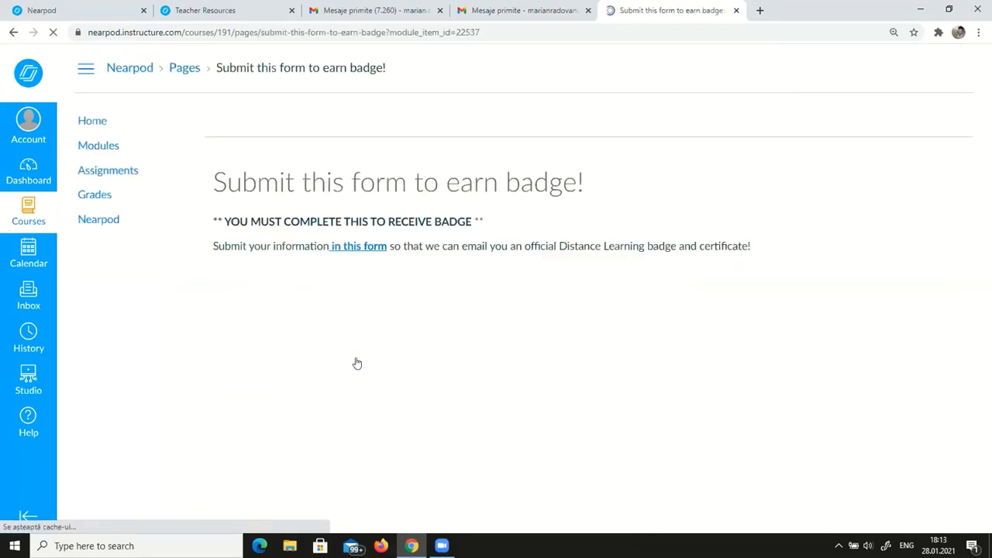
left_click(372, 248)
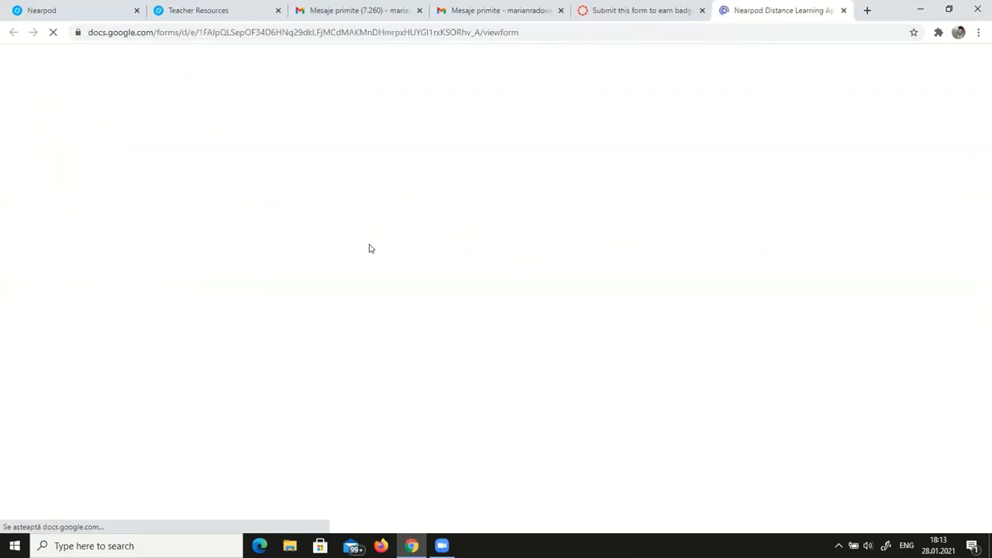
scroll(394, 272, "down", 5)
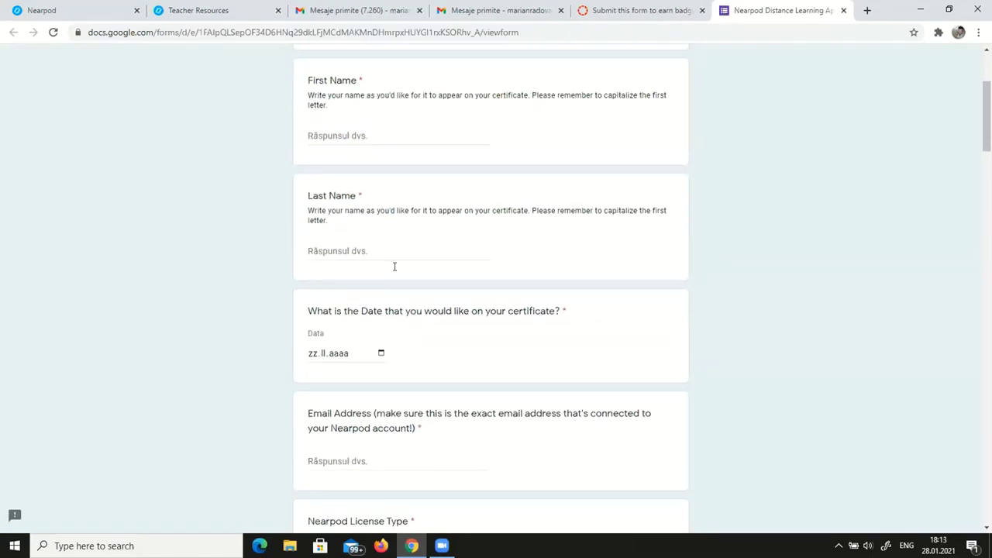
scroll(383, 308, "down", 2)
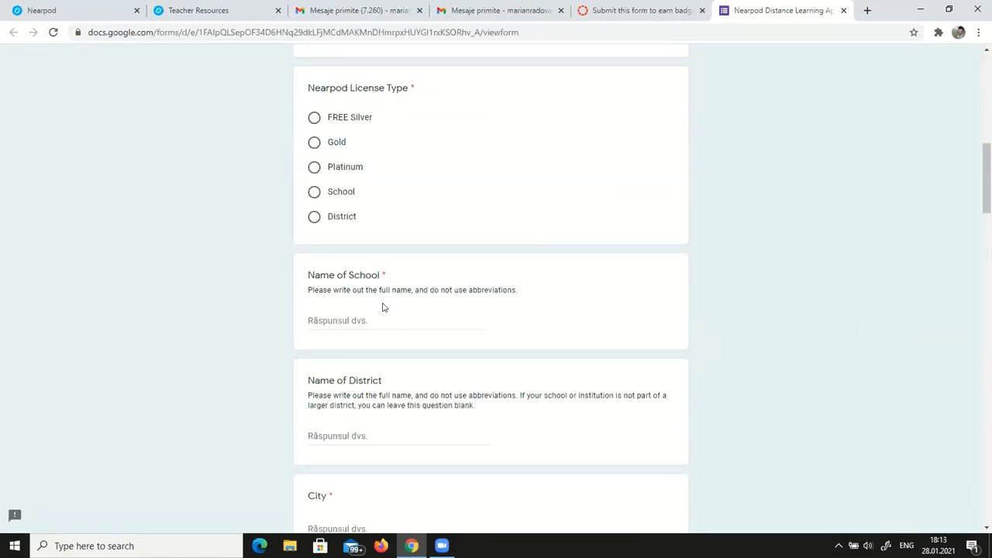
Review the badge form's license type, school, district, state, country, role and school subjects questions
scroll(382, 308, "down", 2)
scroll(382, 308, "down", 4)
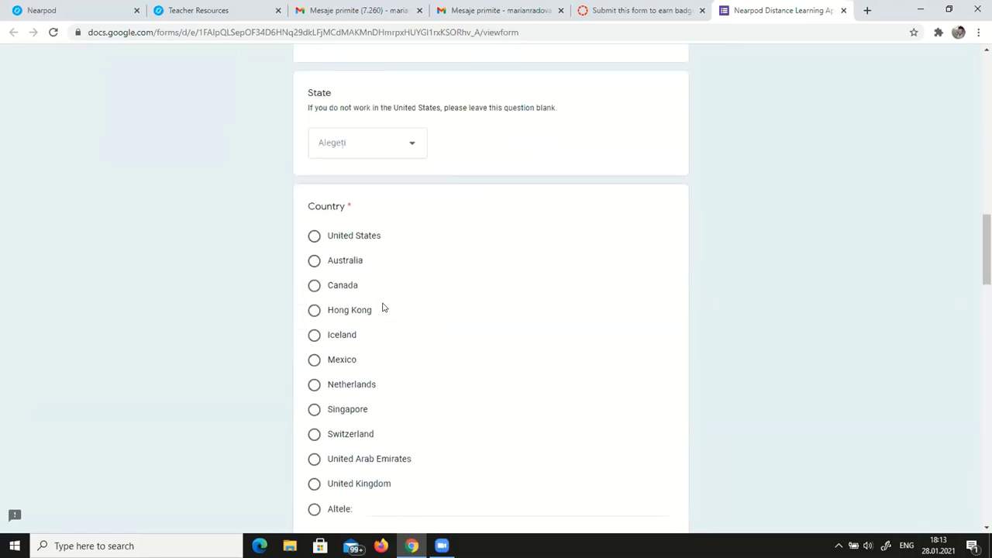
scroll(383, 308, "down", 3)
scroll(383, 306, "down", 2)
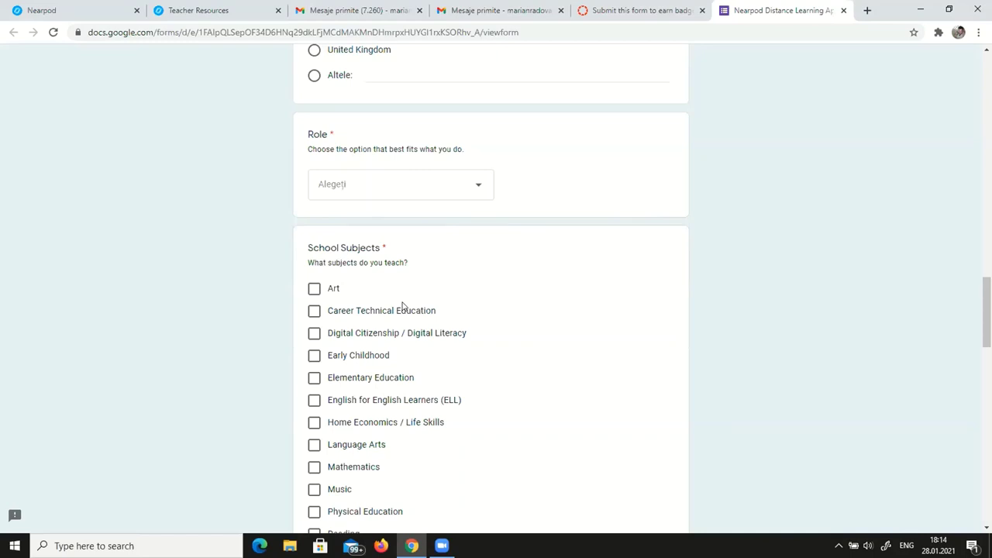
Close the Teacher Resources page and return to Nearpod's My Library to look through the saved lessons
left_click(234, 12)
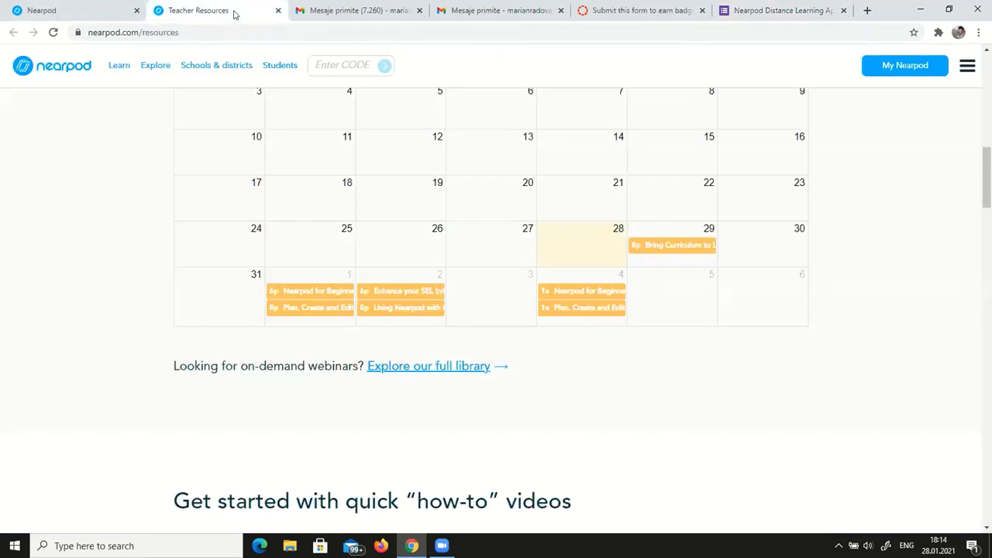
left_click(279, 11)
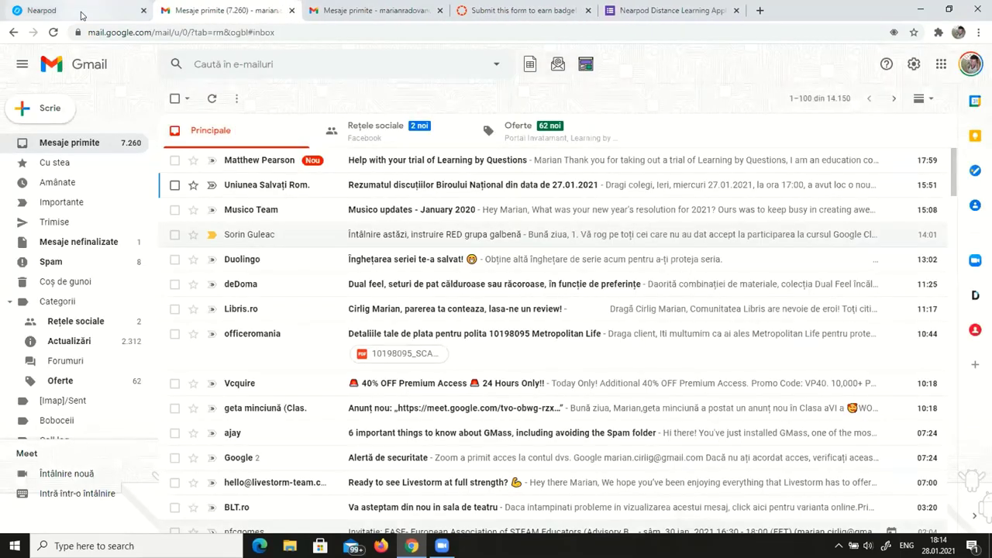
left_click(83, 14)
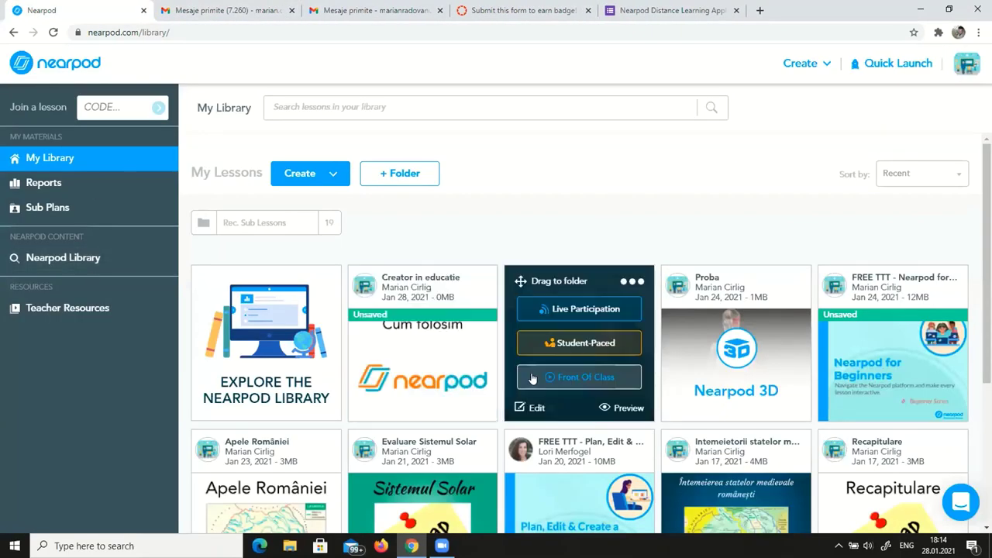
scroll(657, 245, "down", 2)
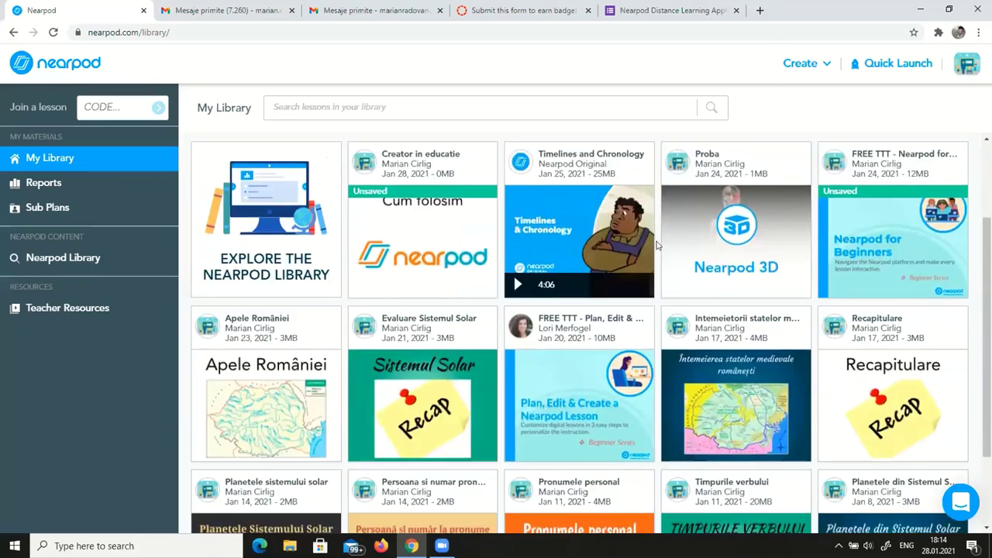
scroll(656, 245, "up", 2)
scroll(612, 244, "down", 1)
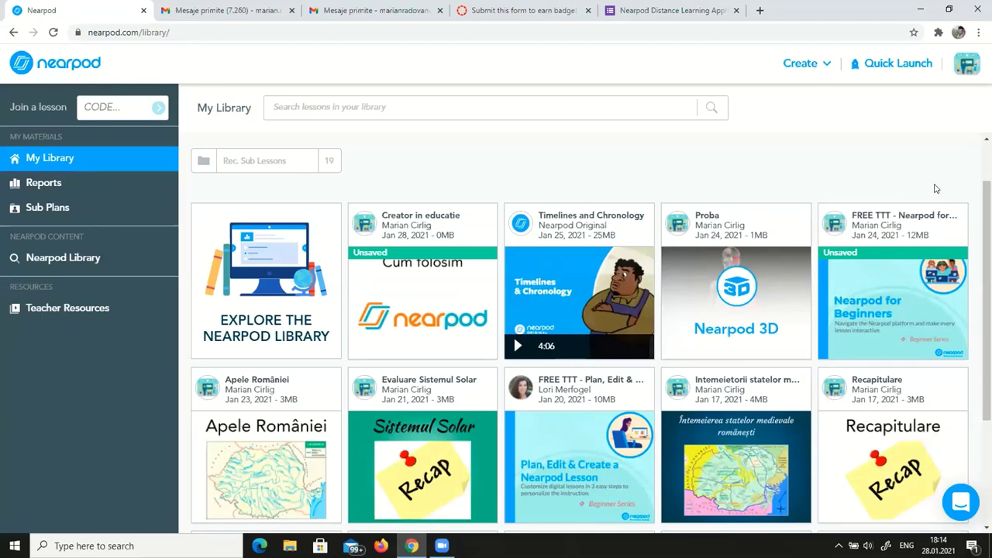
scroll(387, 419, "down", 2)
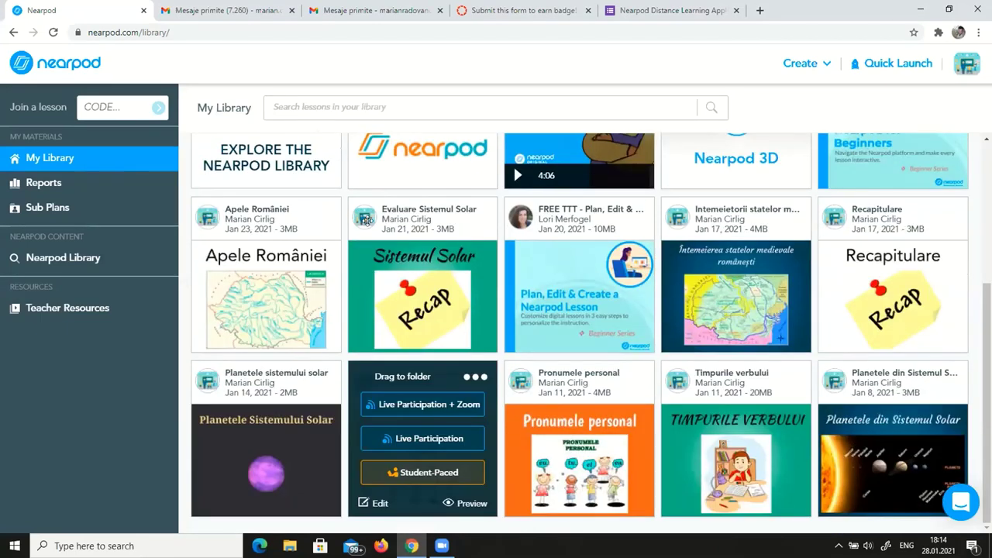
Launch a new Student-Paced session of the Evaluare Sistemul Solar lesson and copy its share link
mouse_move(366, 220)
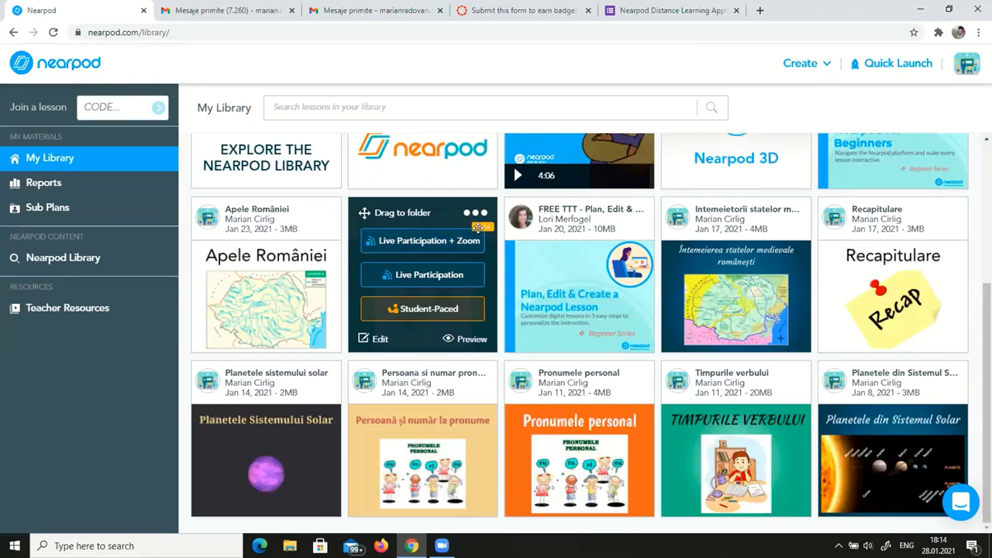
left_click(437, 307)
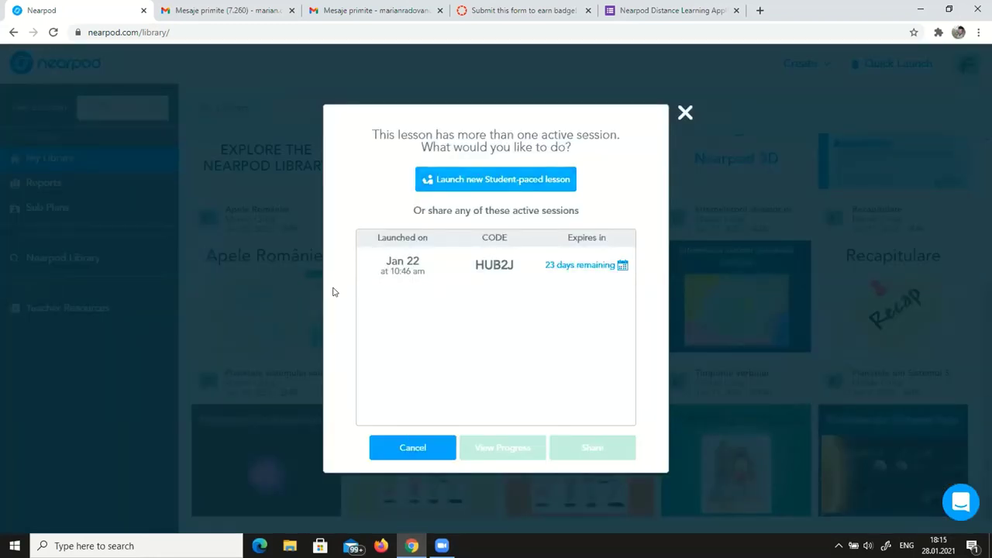
left_click(508, 178)
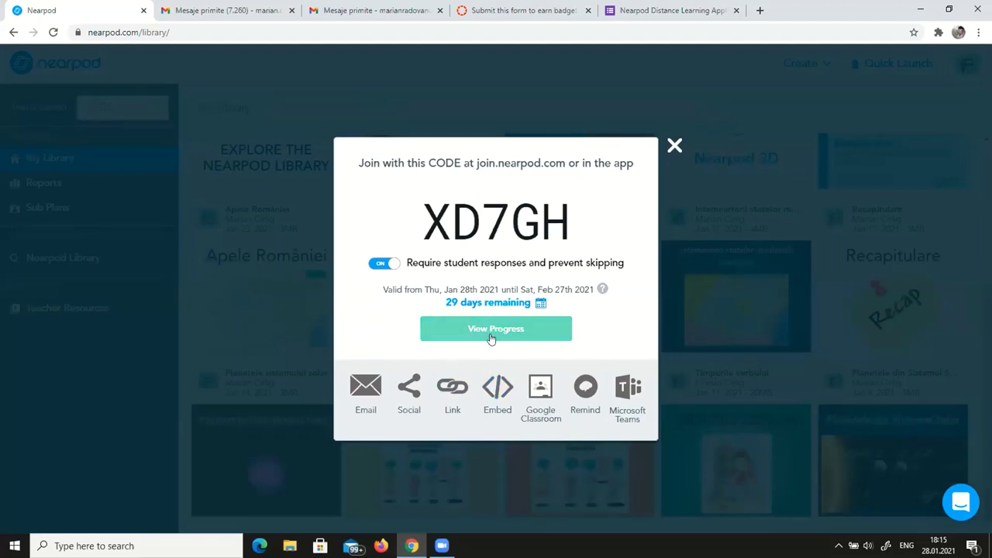
left_click(446, 386)
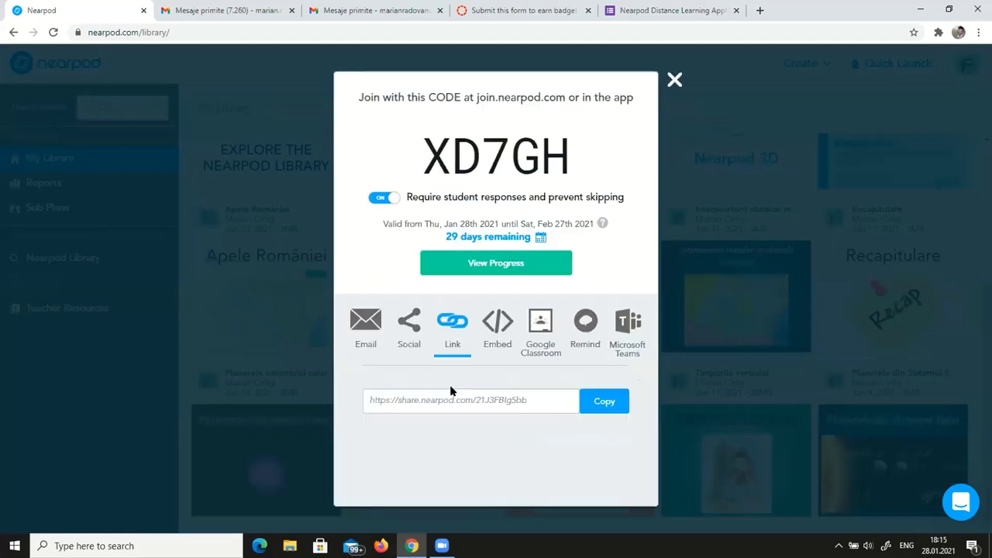
left_click(598, 403)
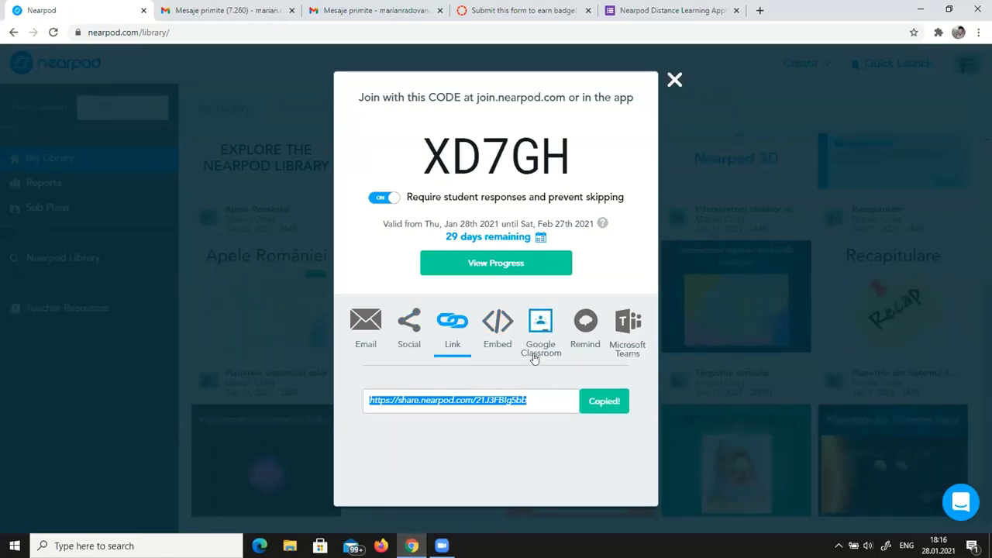
left_click(661, 120)
Start the Evaluare Sistemul Solar lesson in Live Participation mode, copy its share link and dismiss the join code dialog
mouse_move(453, 385)
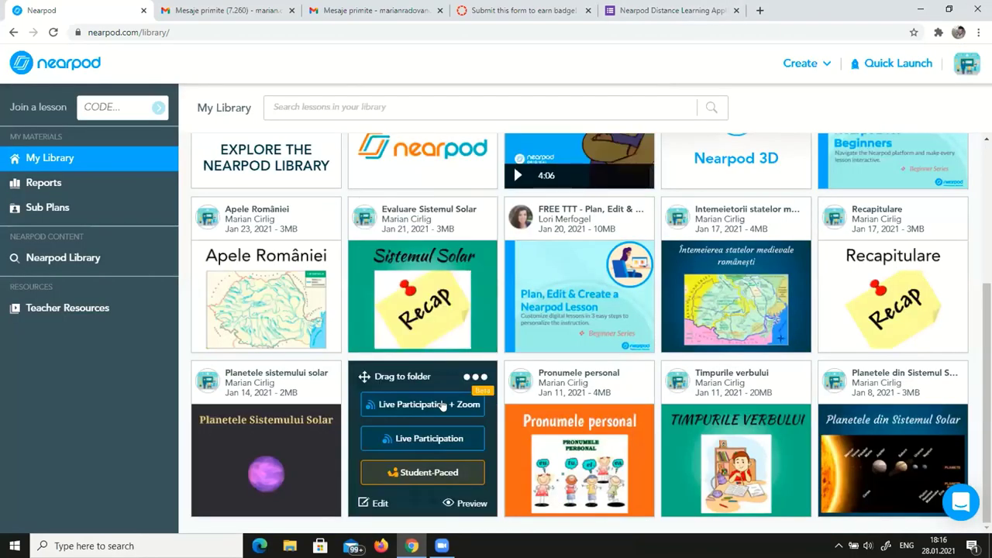
mouse_move(439, 279)
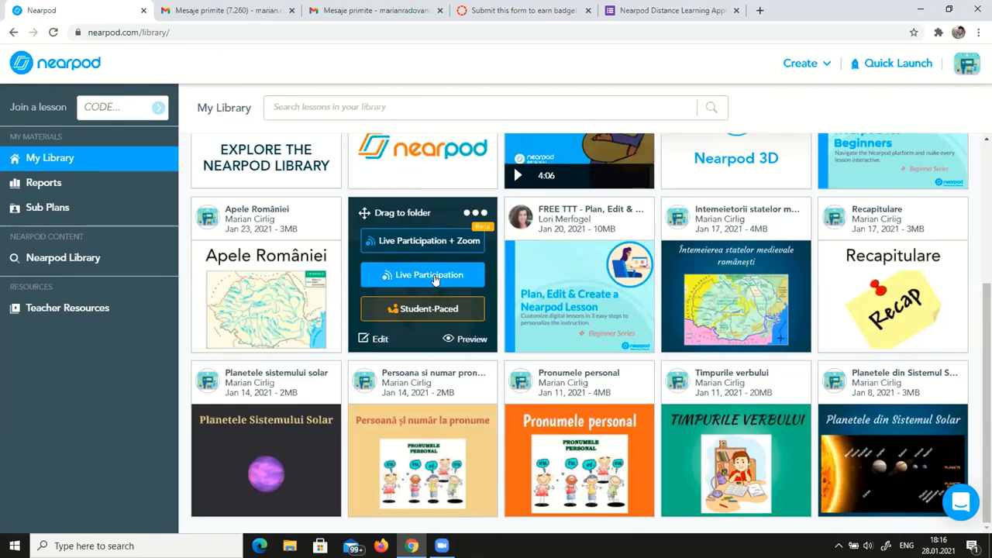
left_click(435, 281)
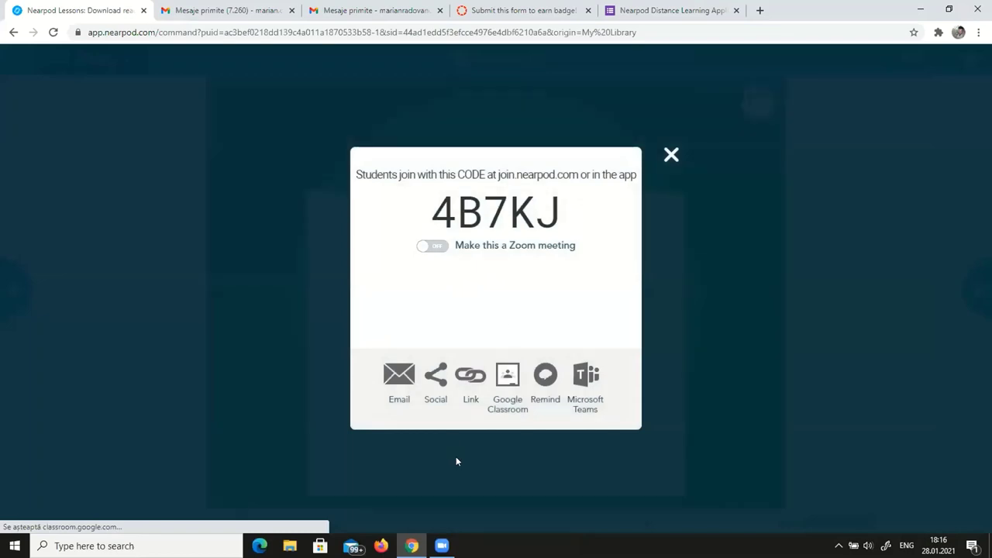
left_click(468, 377)
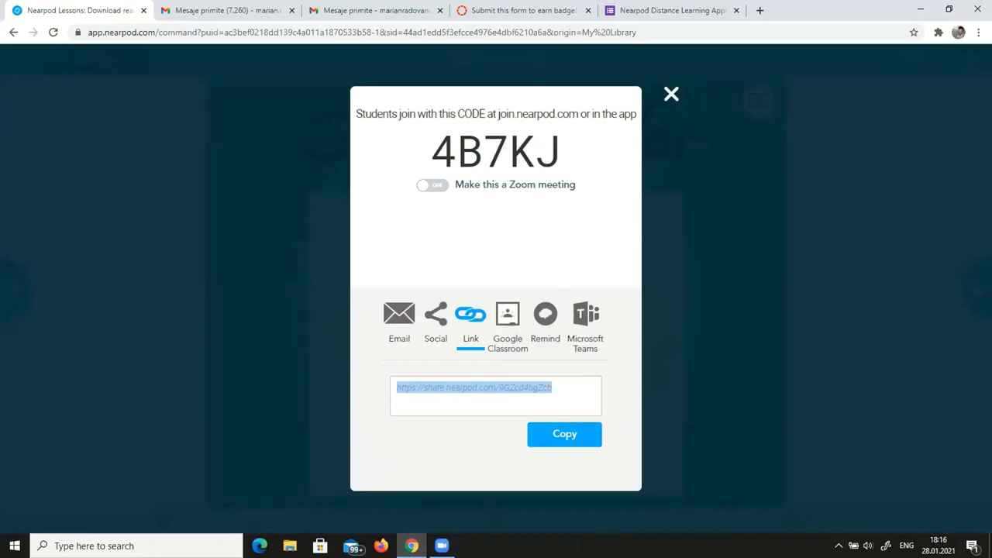
left_click(573, 440)
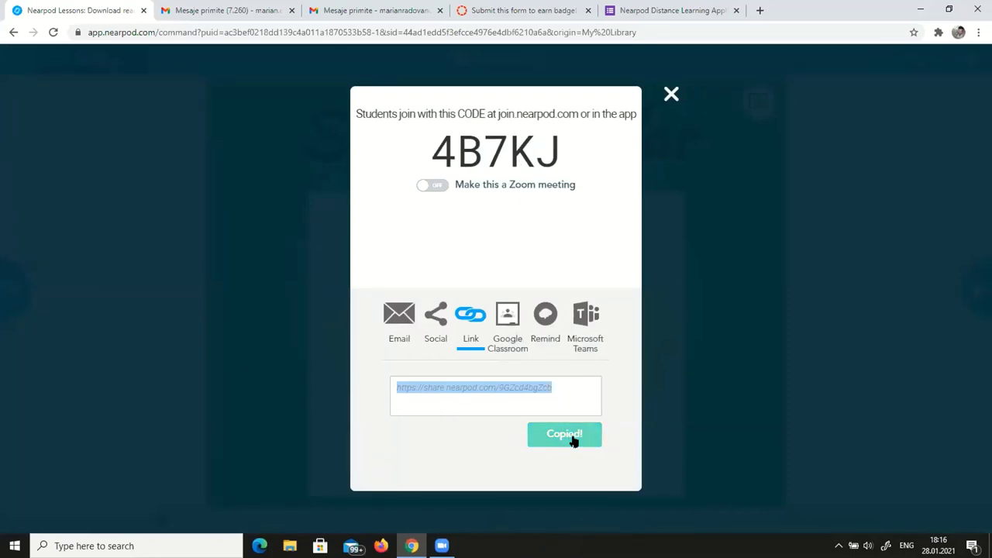
left_click(672, 94)
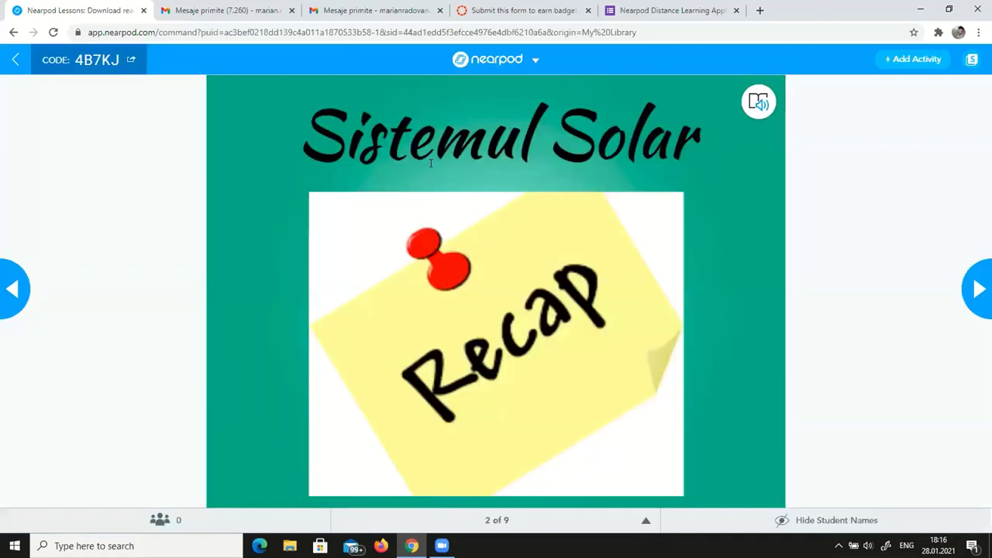
Switch to the teacher's Gmail inbox and start a new message addressed to the student's e-mail account
left_click(195, 10)
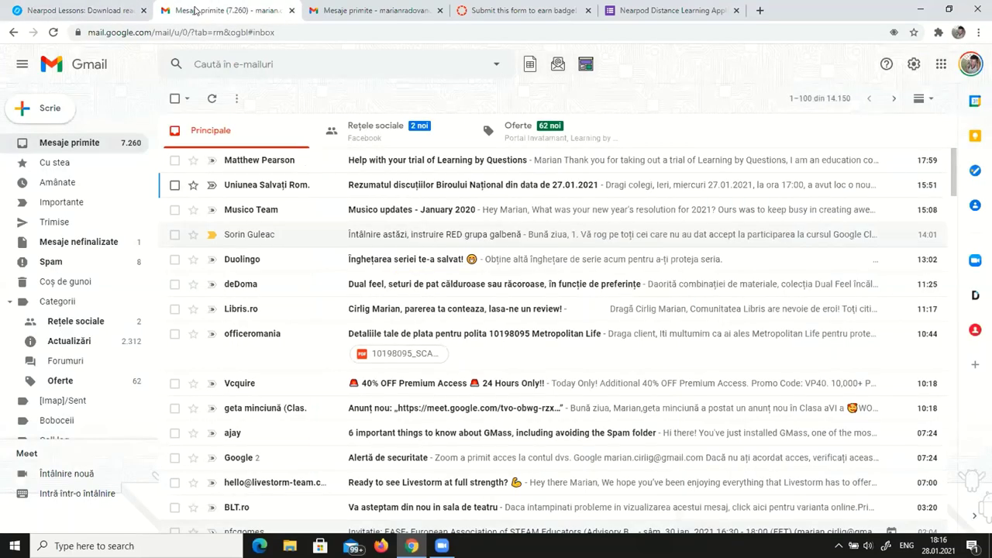
left_click(54, 104)
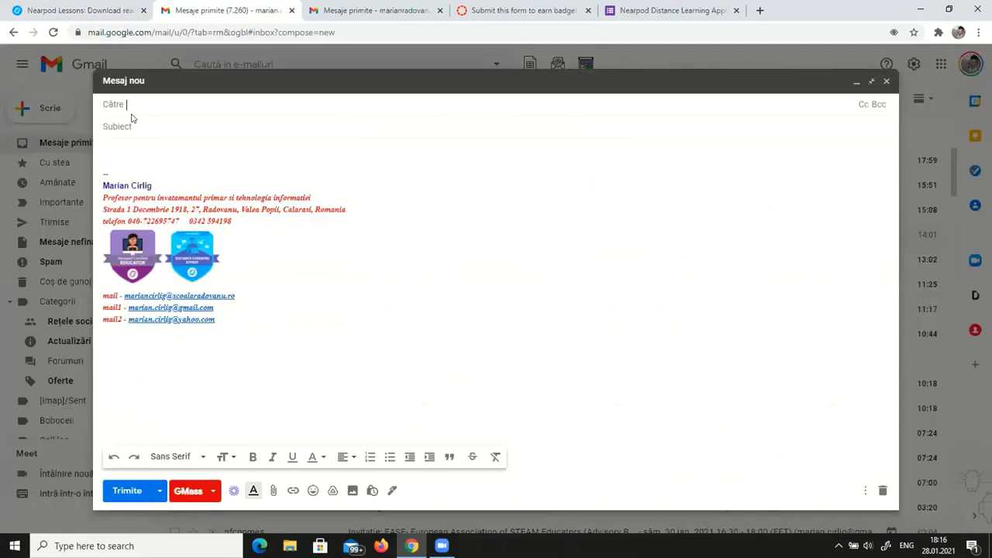
type("mari")
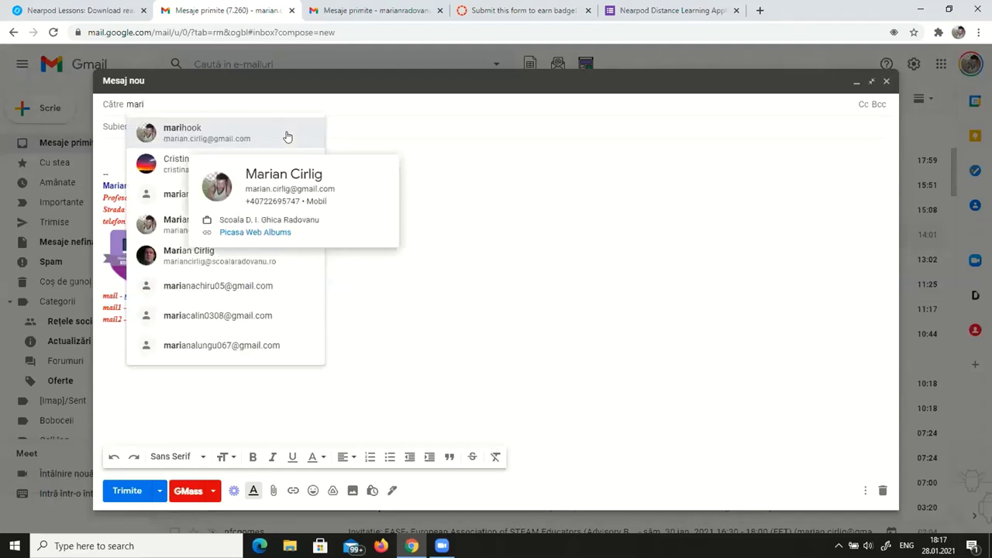
key("BackSpace")
type("ianra")
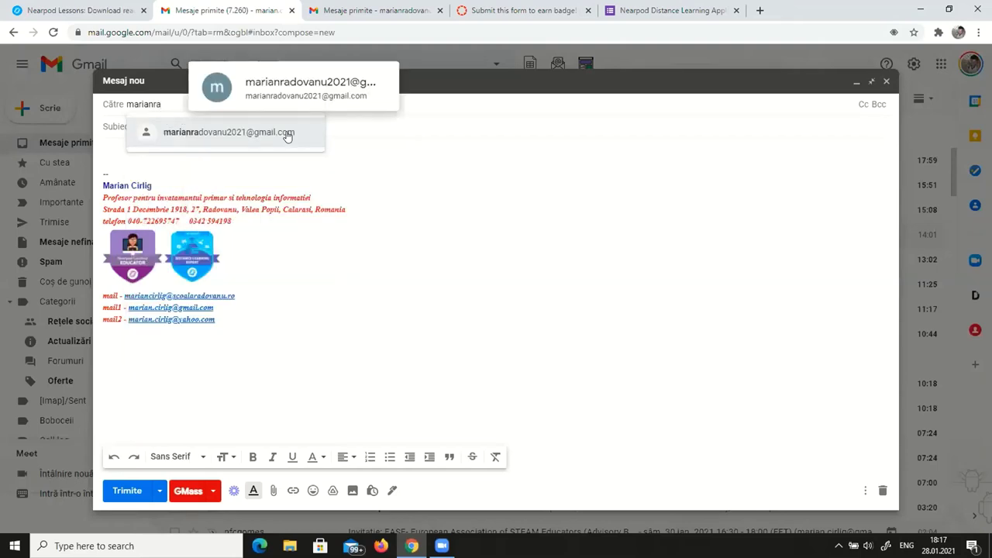
left_click(287, 136)
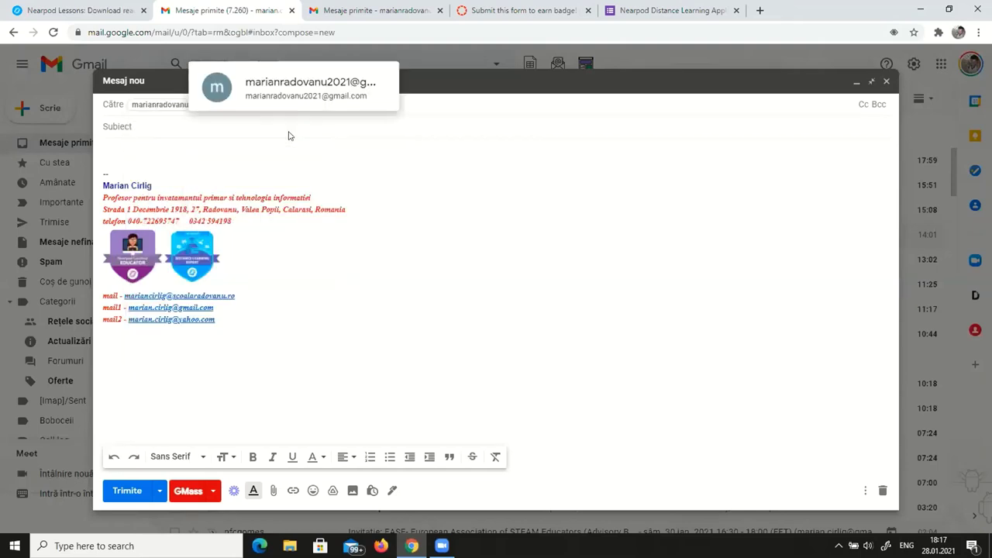
Send the message with the subject "Link Nearpod" and the copied lesson link as its body, and open the recipient's inbox
left_click(137, 126)
type("Link")
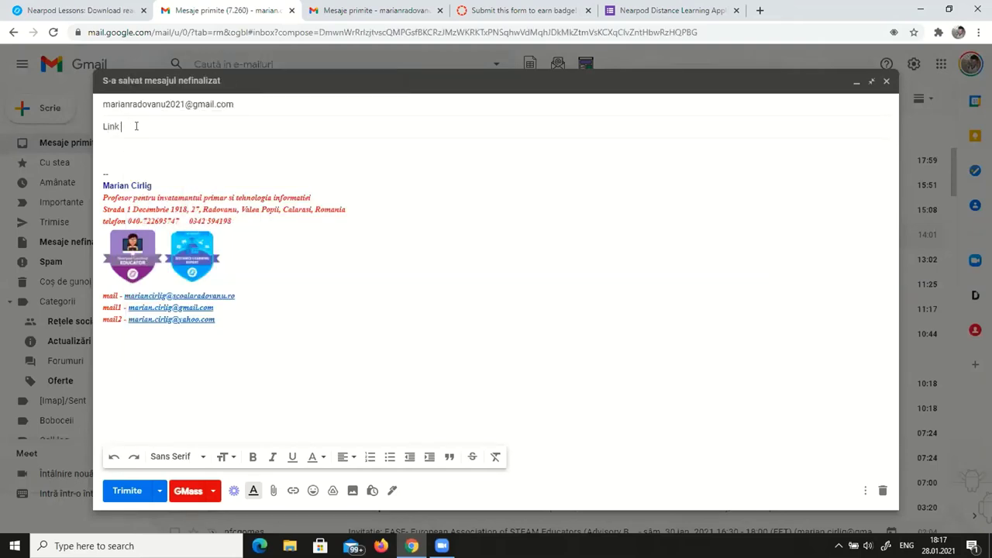
type(" Nearpod")
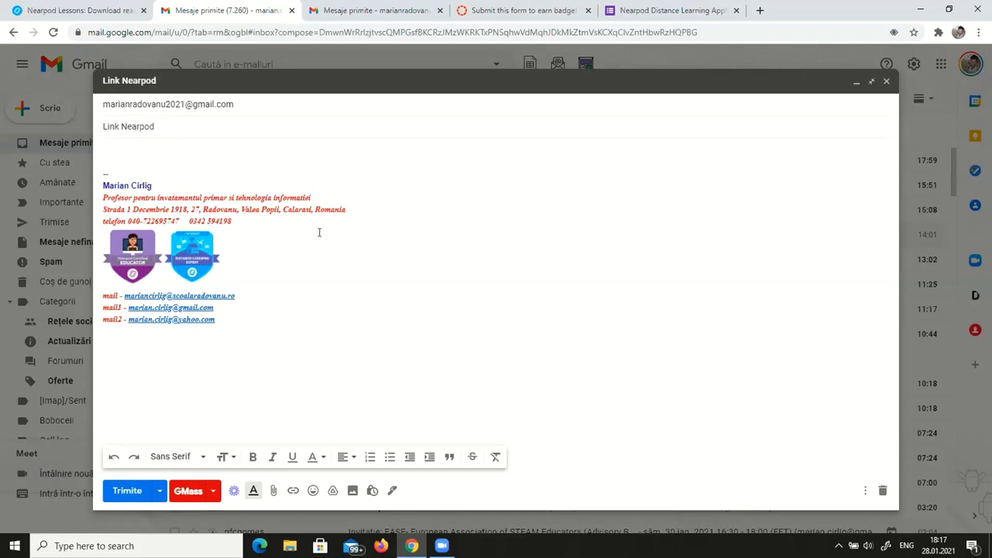
left_click(107, 148)
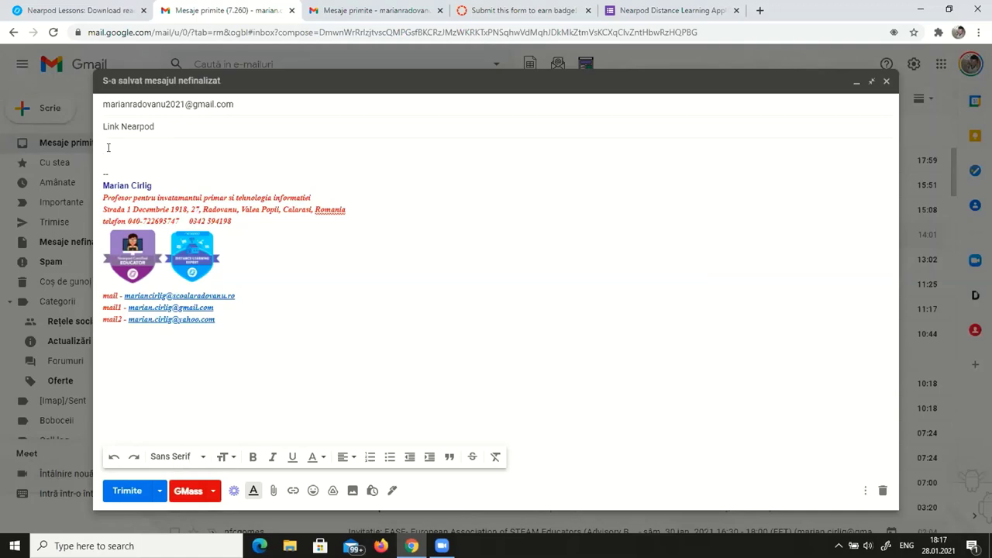
key("ctrl+v")
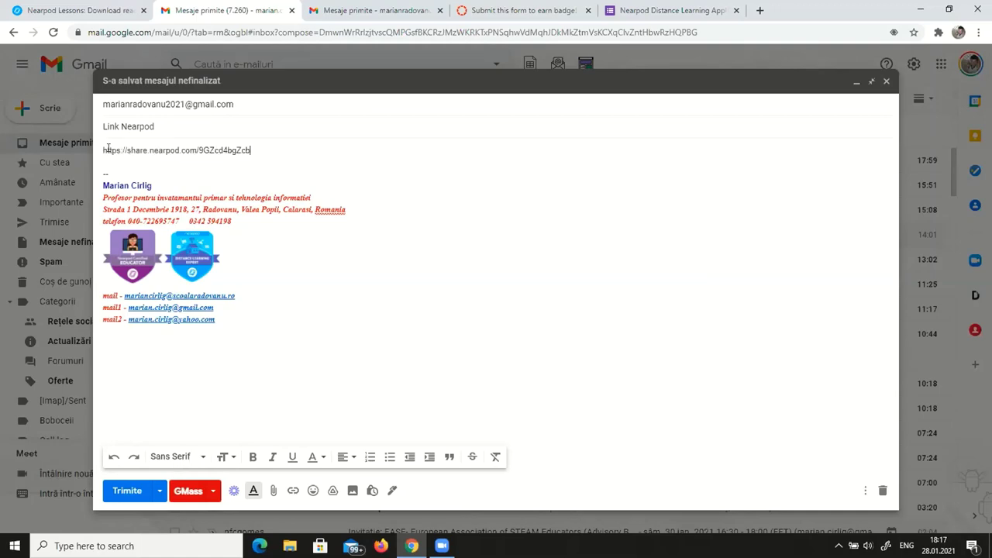
left_click(128, 496)
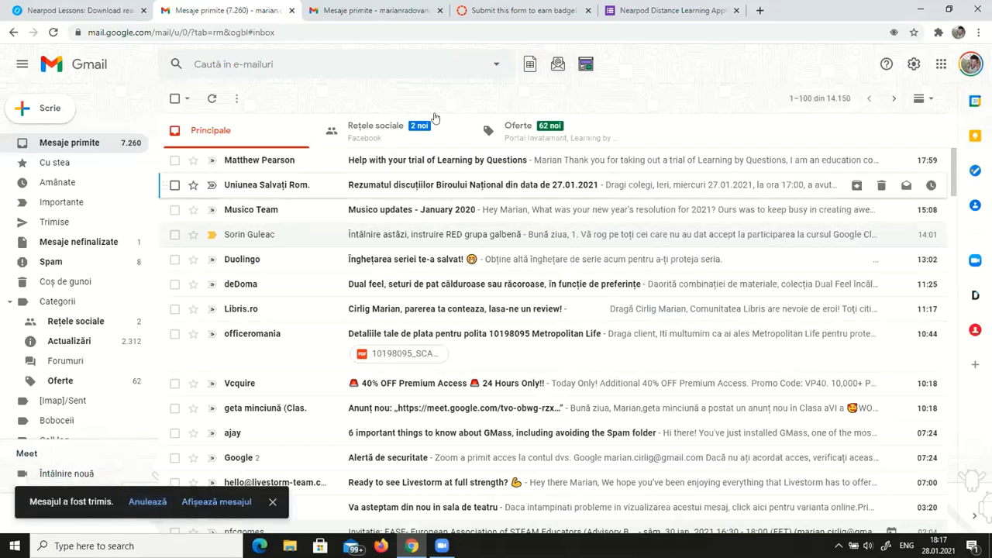
left_click(357, 13)
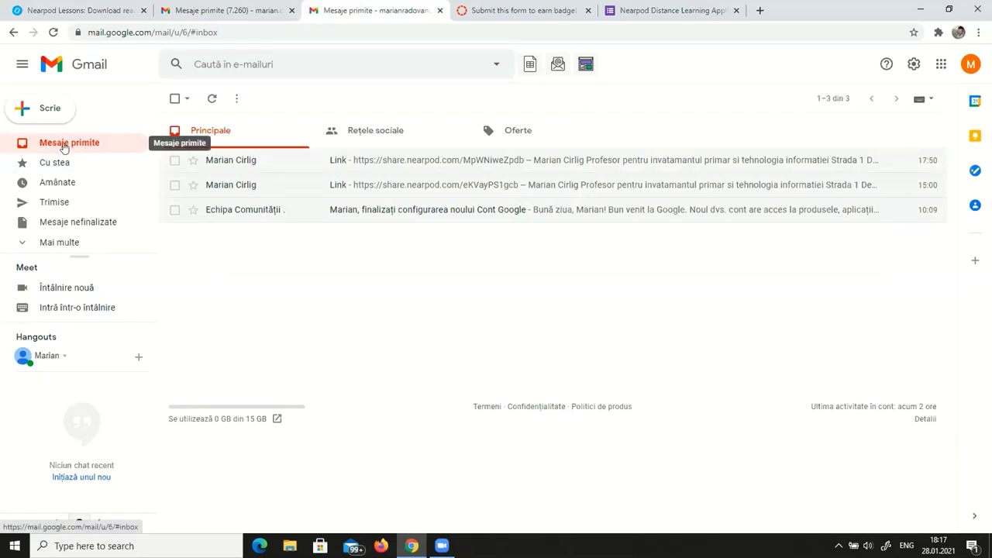
Launch Reflector 3 from the desktop and check which Wi-Fi network the computer is connected to
left_click(920, 9)
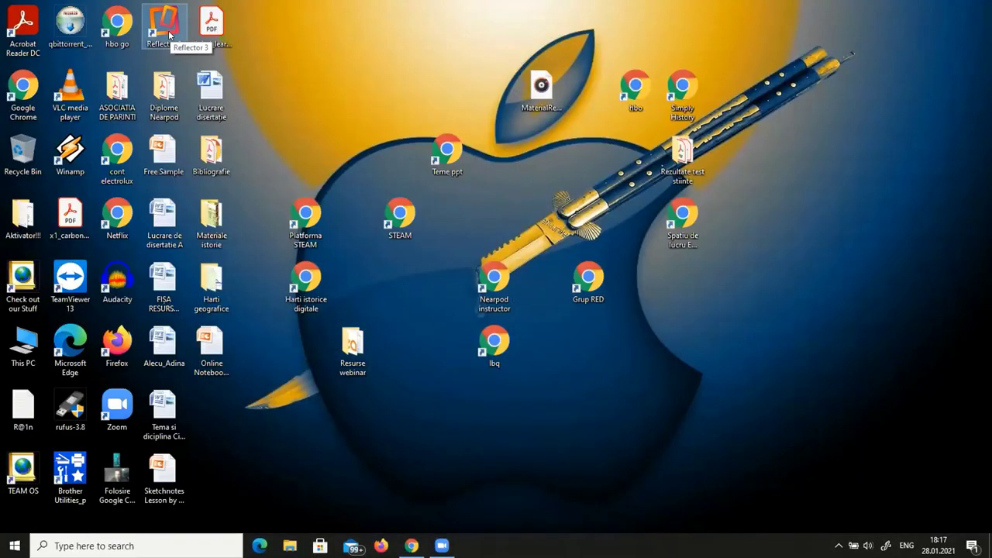
double_click(165, 29)
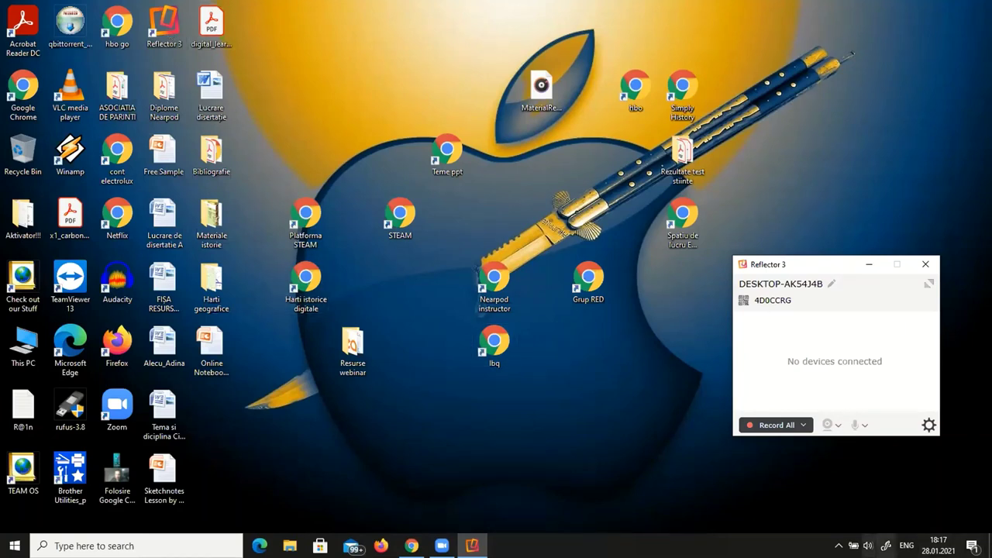
left_click(839, 546)
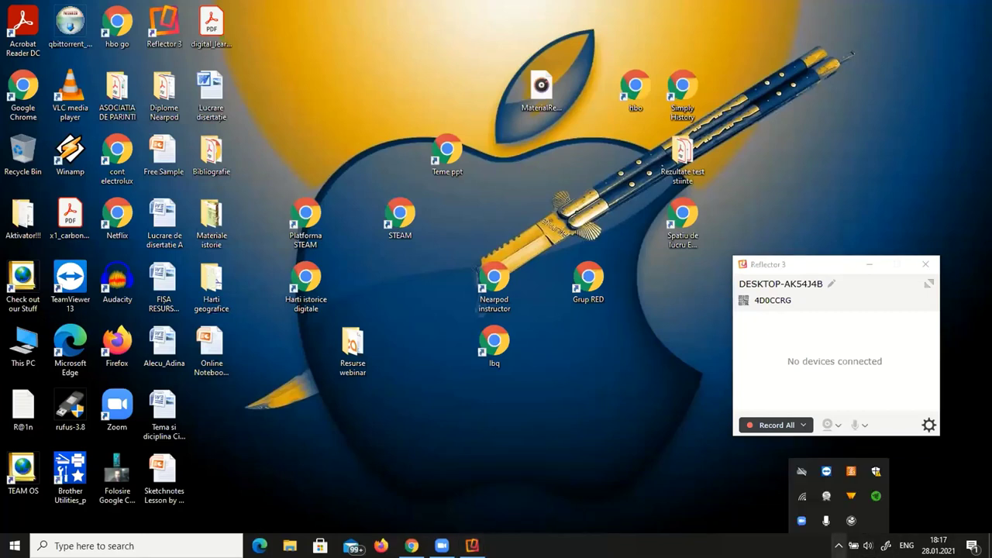
left_click(804, 496)
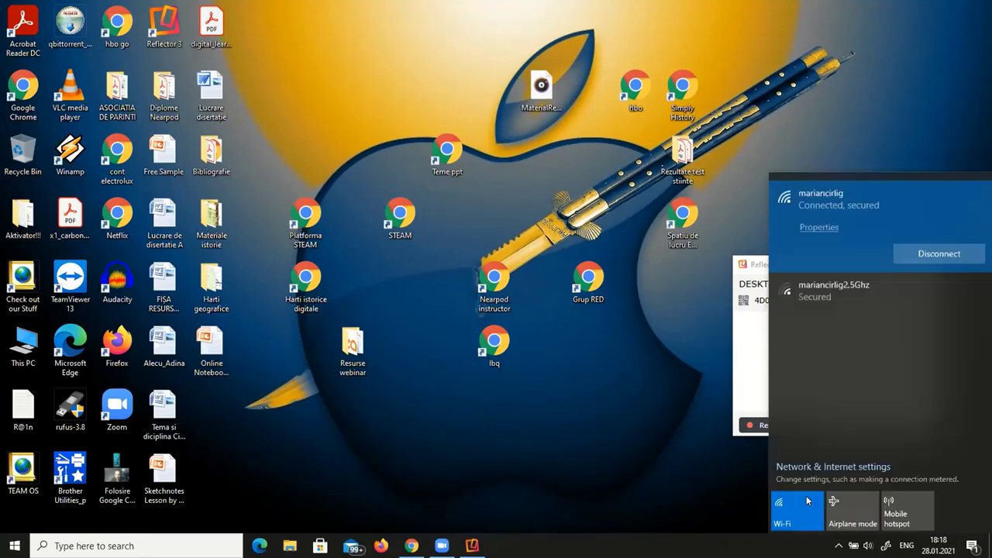
left_click(731, 221)
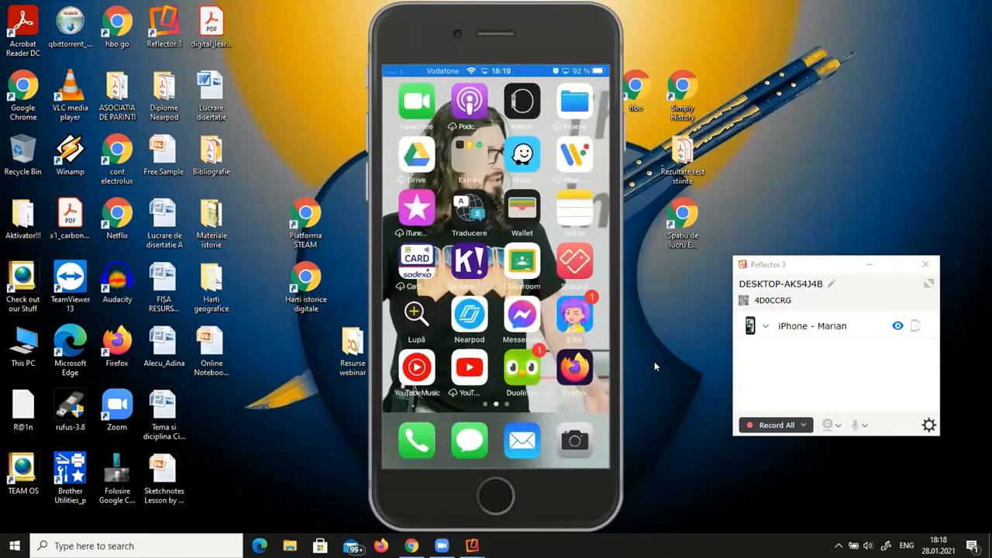
Open Nearpod on the mirrored phone, bring up the teacher's live lesson in Chrome, and join the session with the student's name
mouse_move(548, 356)
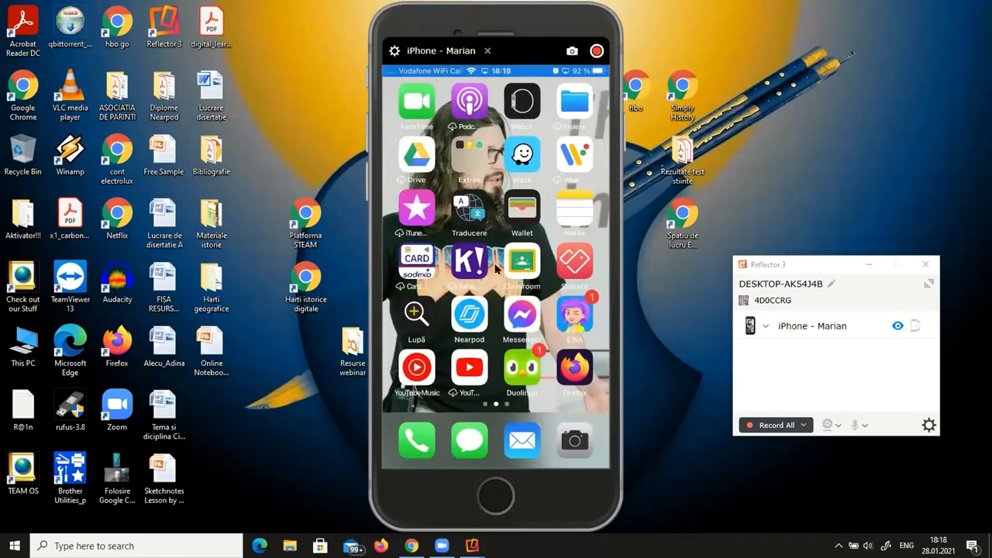
left_click(478, 323)
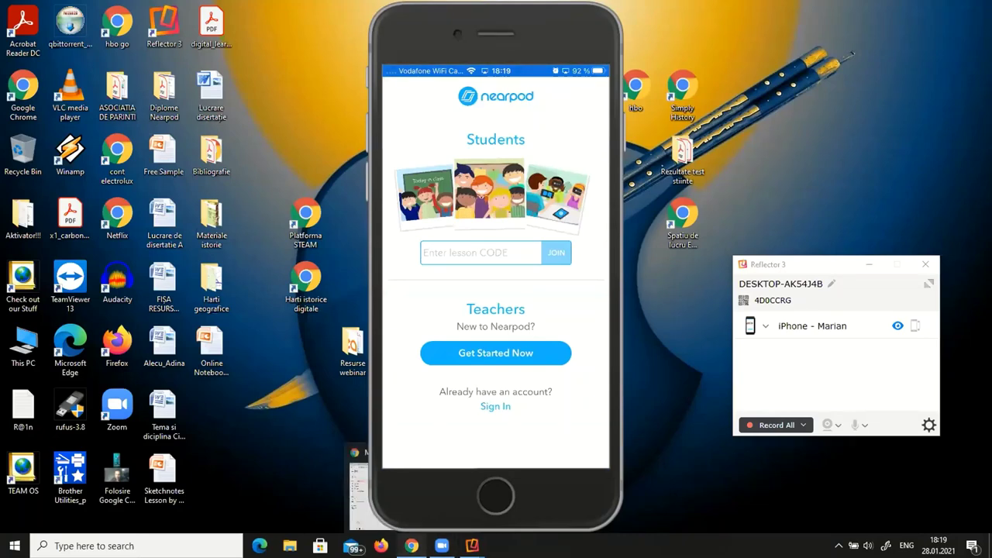
left_click(411, 546)
left_click(80, 10)
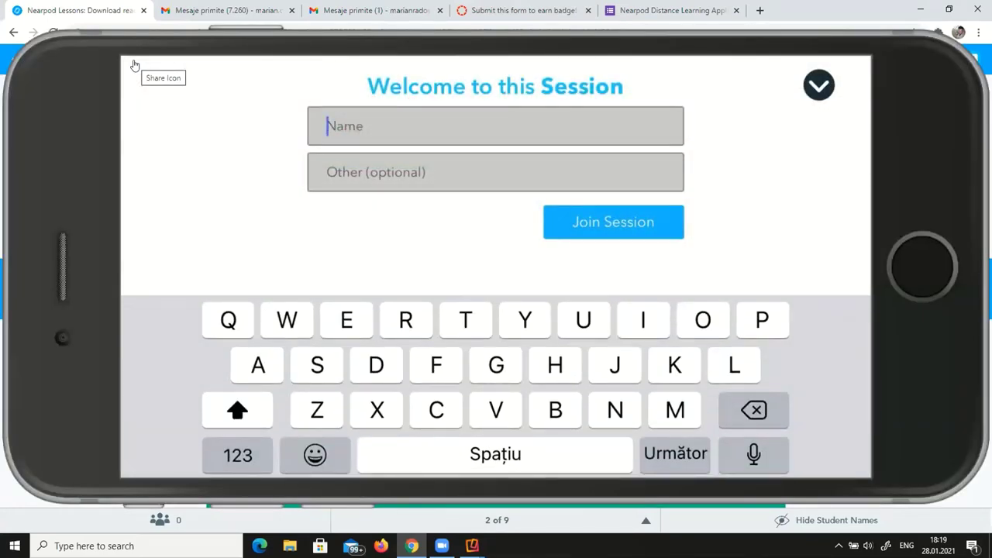
type("Mar")
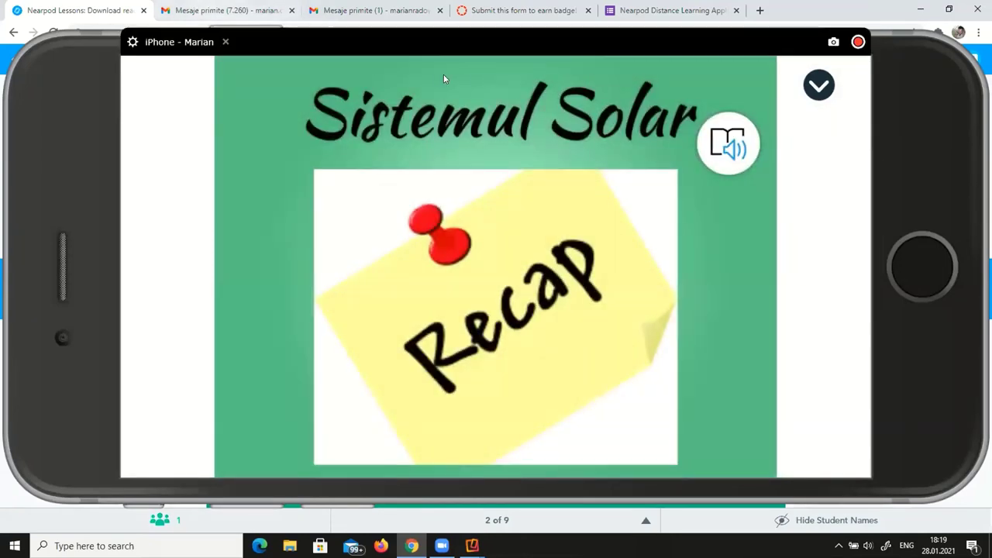
Move the mirrored phone clear of the teacher's slide, and page the live lesson to the Wordwall Planete slide and back to Recap
left_click(479, 46)
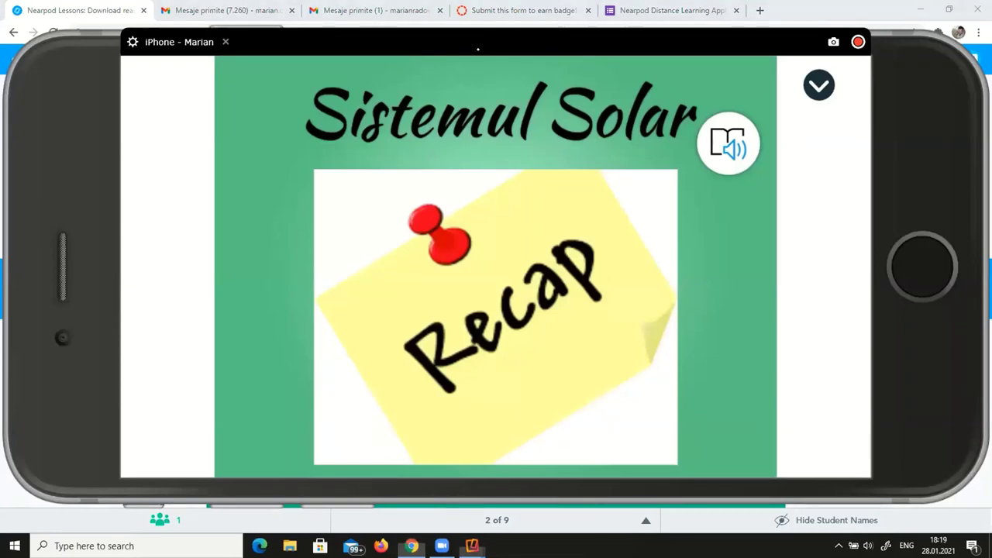
left_click_drag(479, 49, 479, 365)
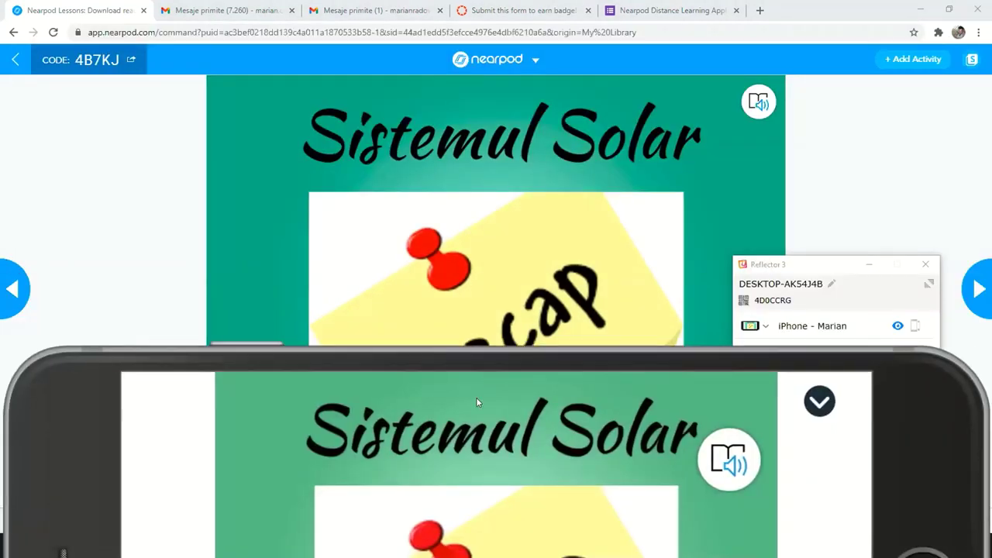
mouse_move(469, 375)
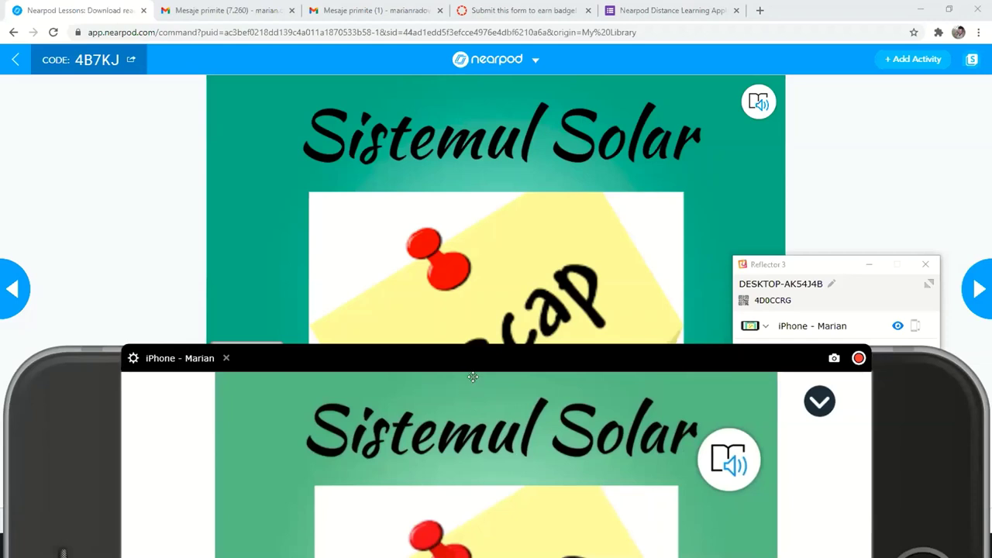
left_click_drag(473, 377, 487, 117)
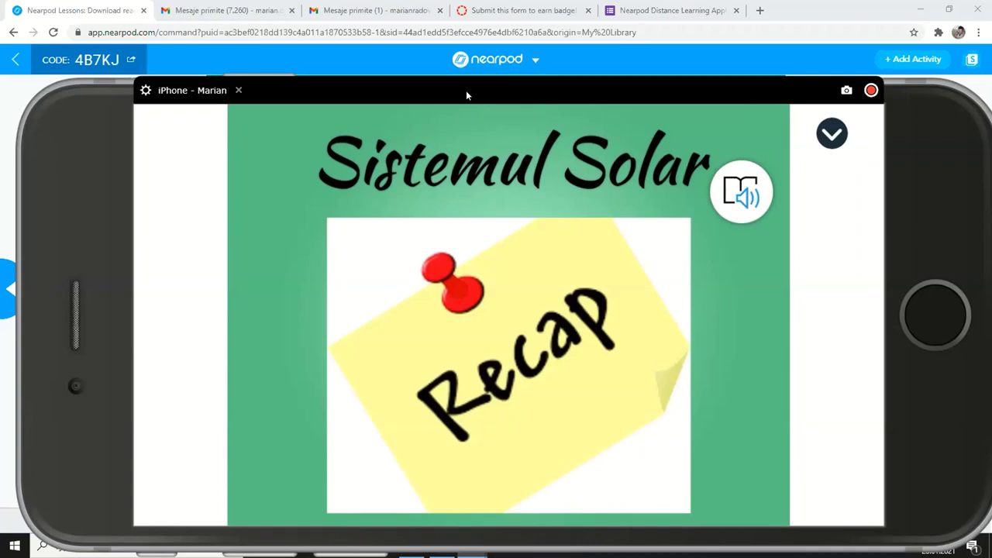
left_click_drag(464, 90, 466, 332)
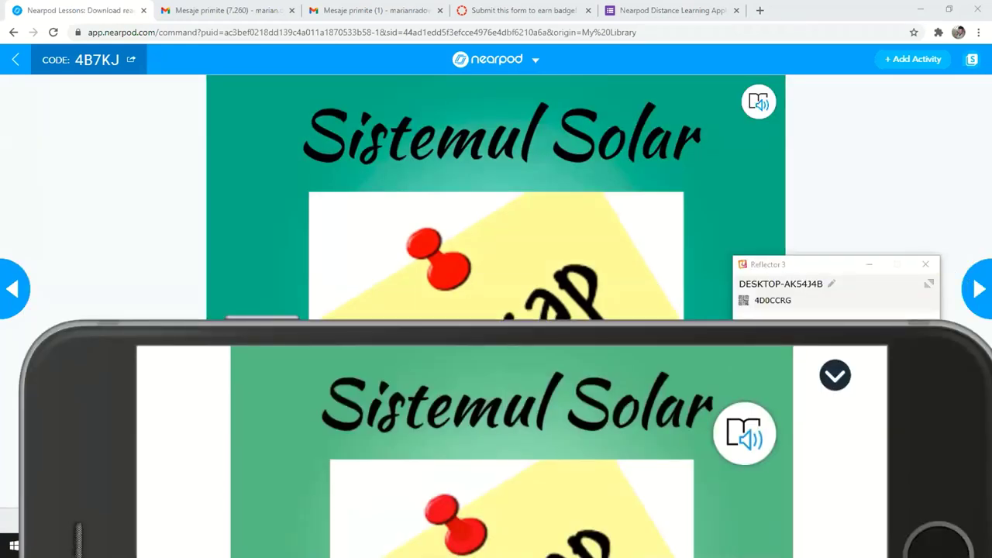
key("Right")
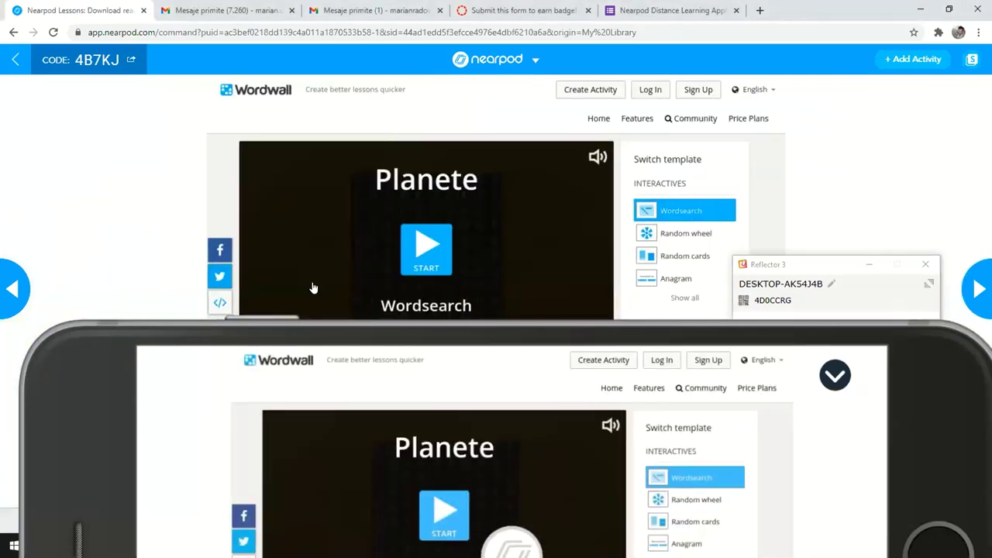
key("Right")
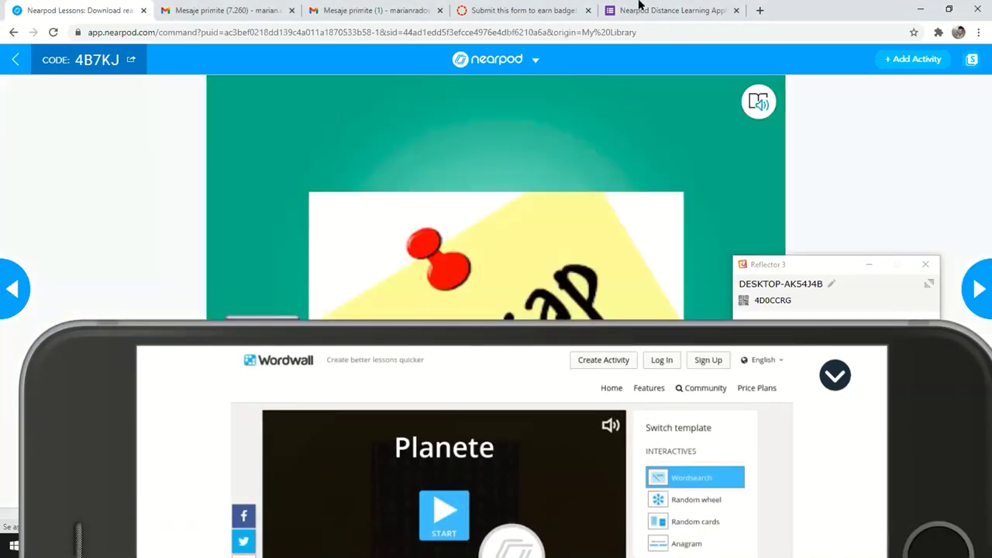
Open the "Link Nearpod" message in the student's Gmail inbox and follow its lesson link
left_click(347, 10)
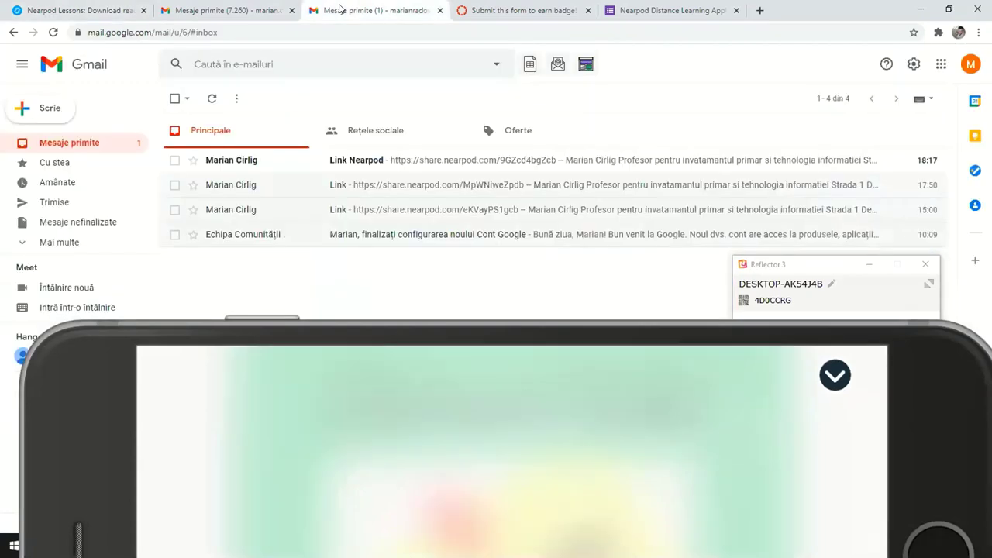
left_click(475, 158)
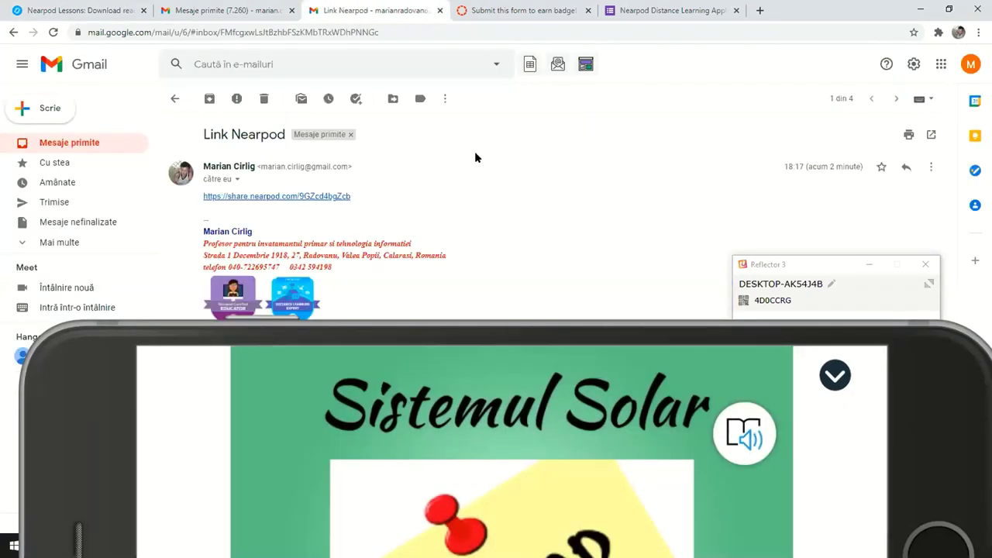
left_click(296, 198)
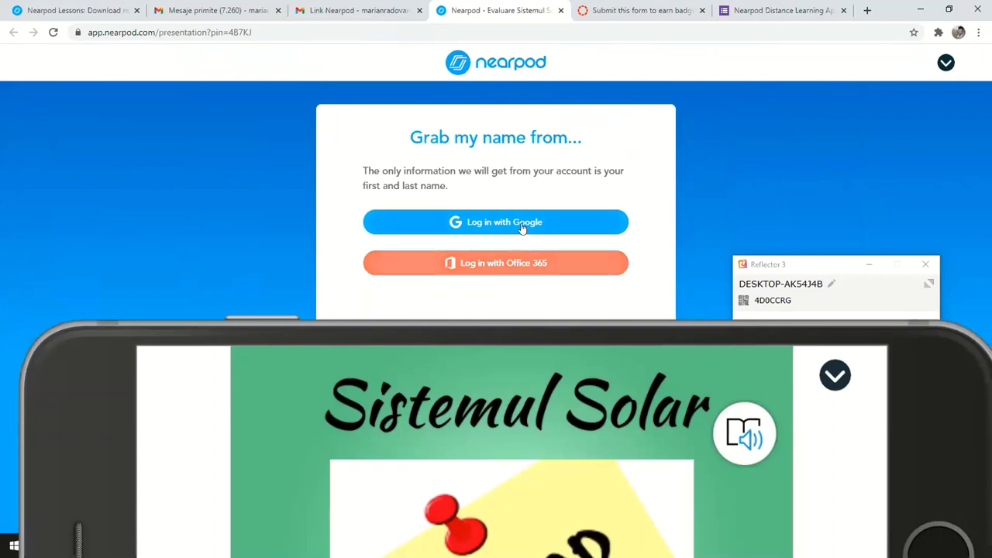
left_click(528, 222)
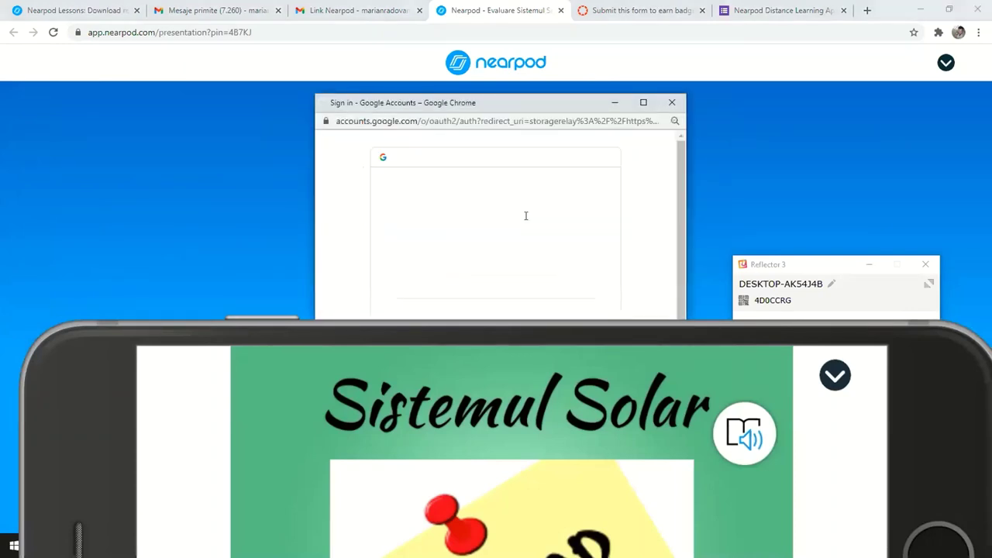
left_click(457, 281)
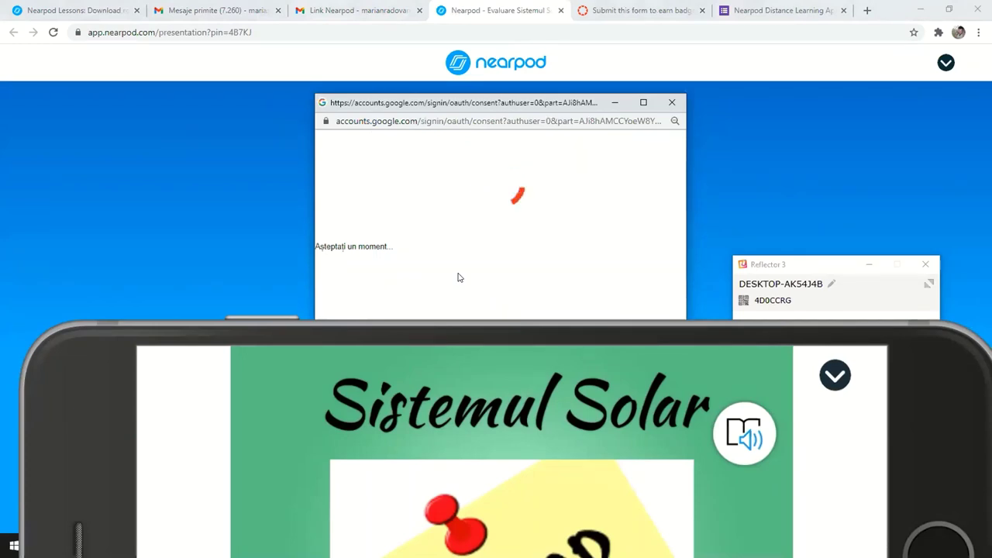
left_click(438, 270)
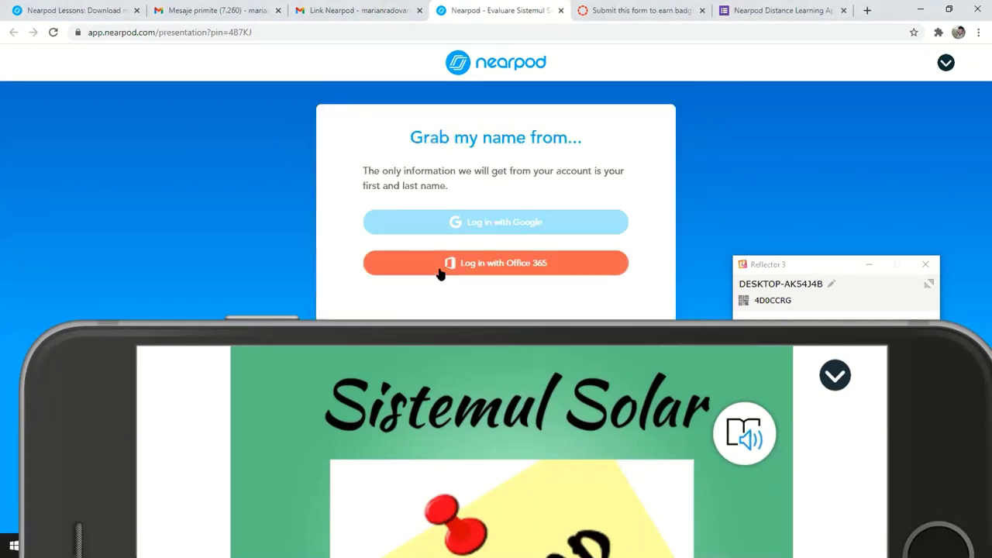
Log in to the lesson with the student's Google account and confirm the identity to join the session
left_click(506, 227)
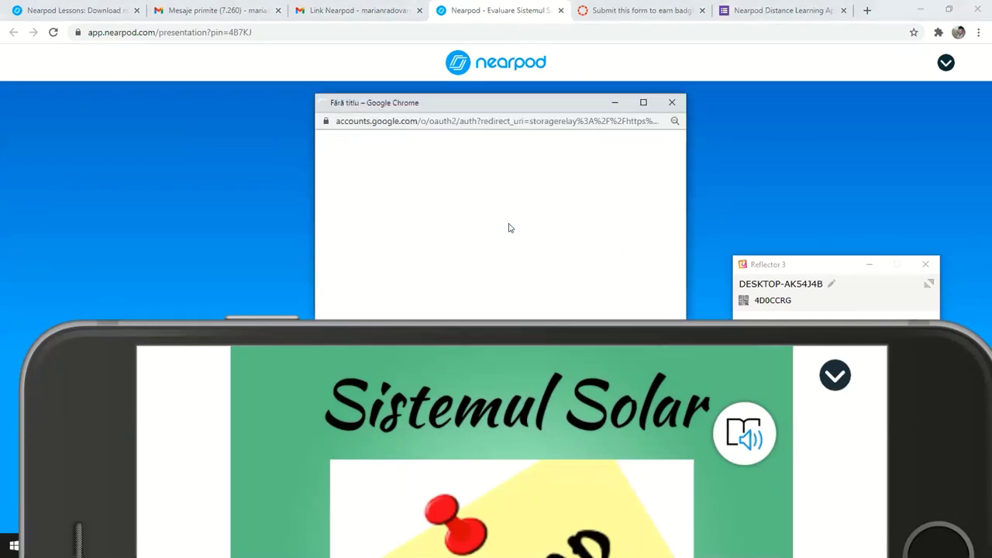
scroll(492, 256, "down", 3)
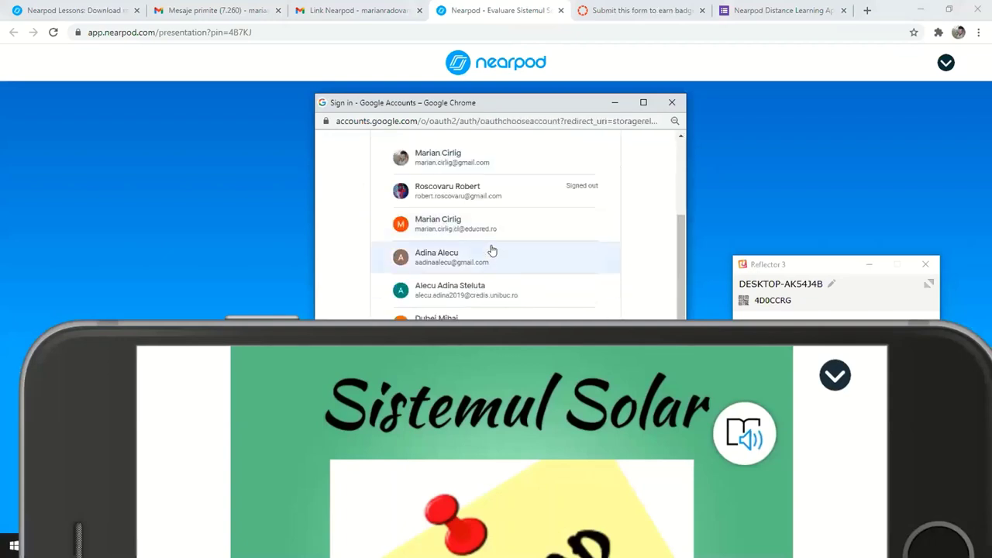
scroll(490, 229, "down", 3)
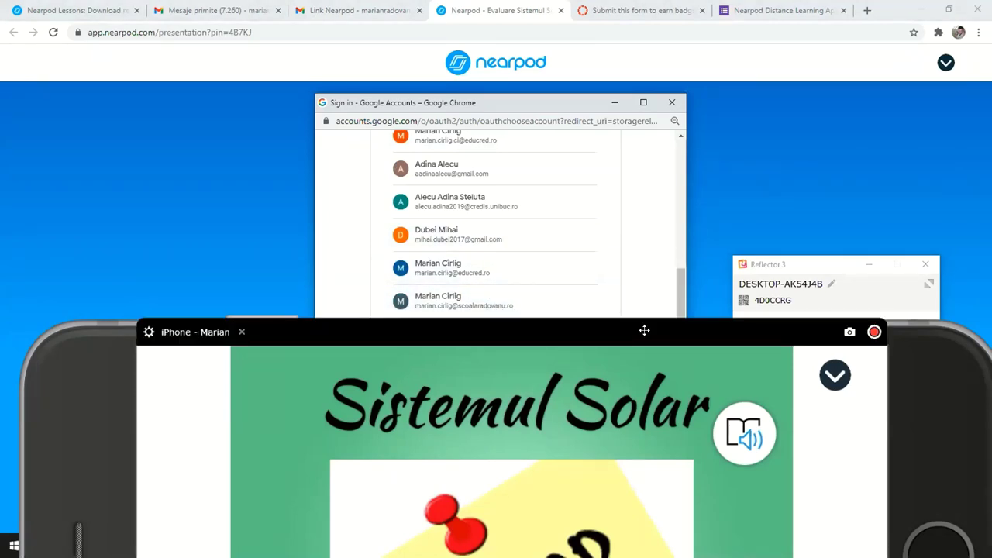
left_click_drag(645, 330, 550, 382)
left_click(459, 335)
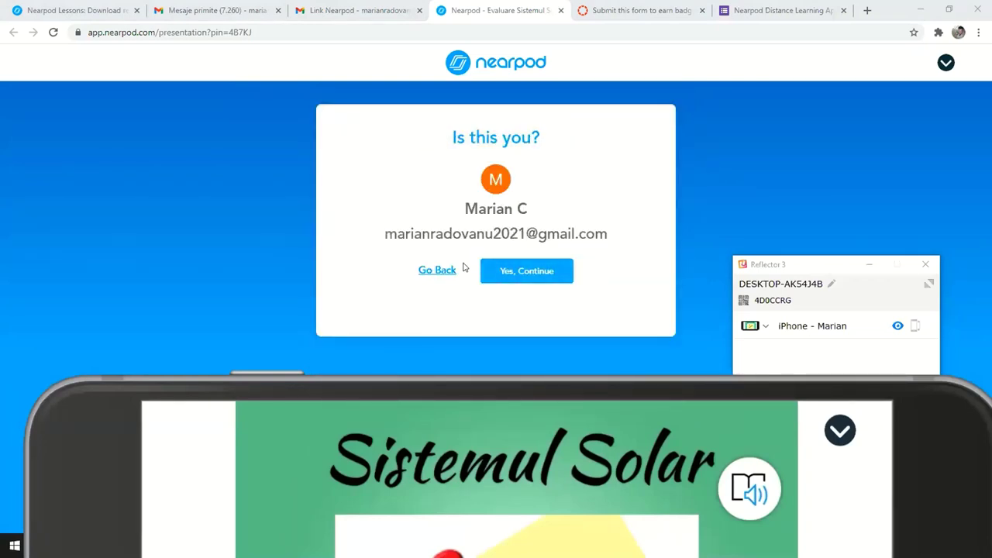
left_click(532, 272)
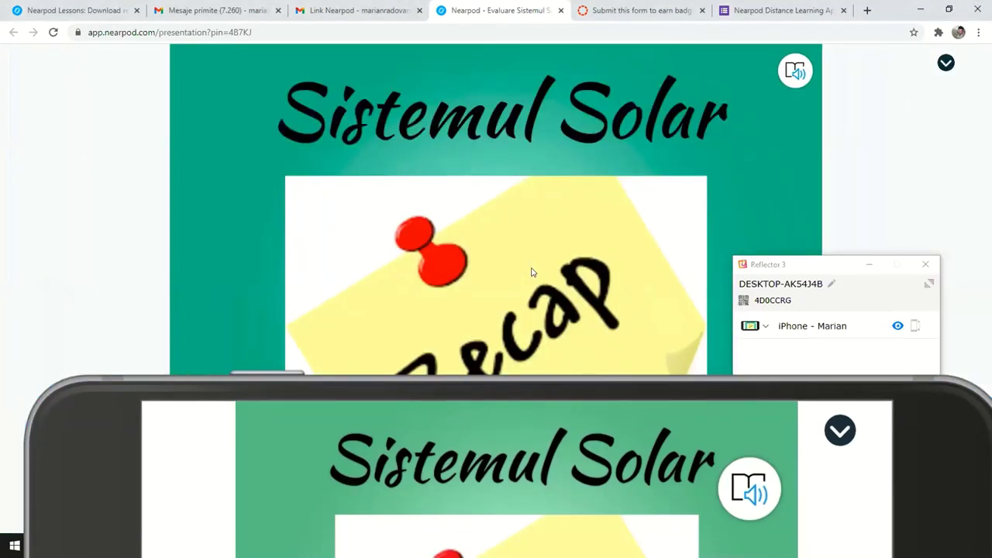
Advance the teacher's live lesson to the Wordwall Planete slide and open its web page from the student's browser view
left_click(61, 12)
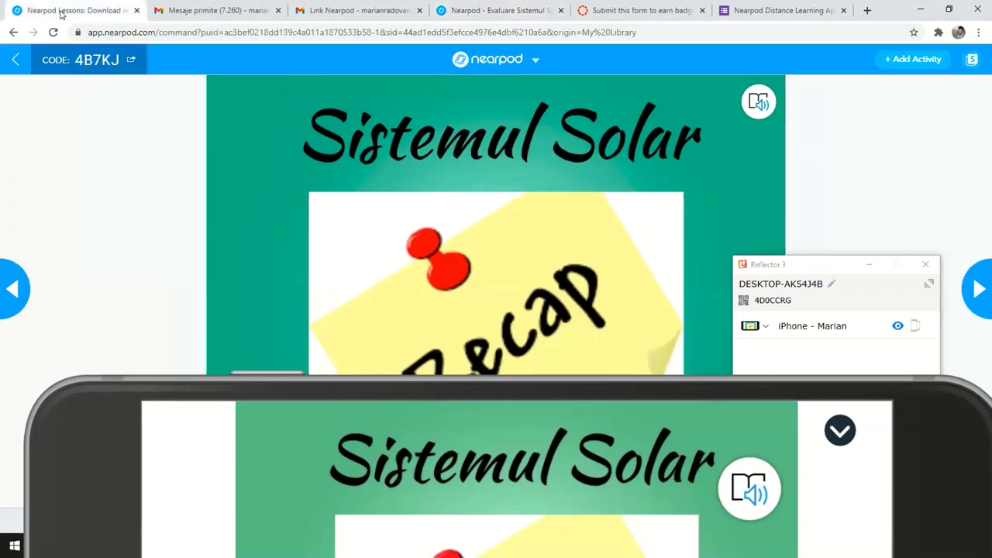
left_click(975, 287)
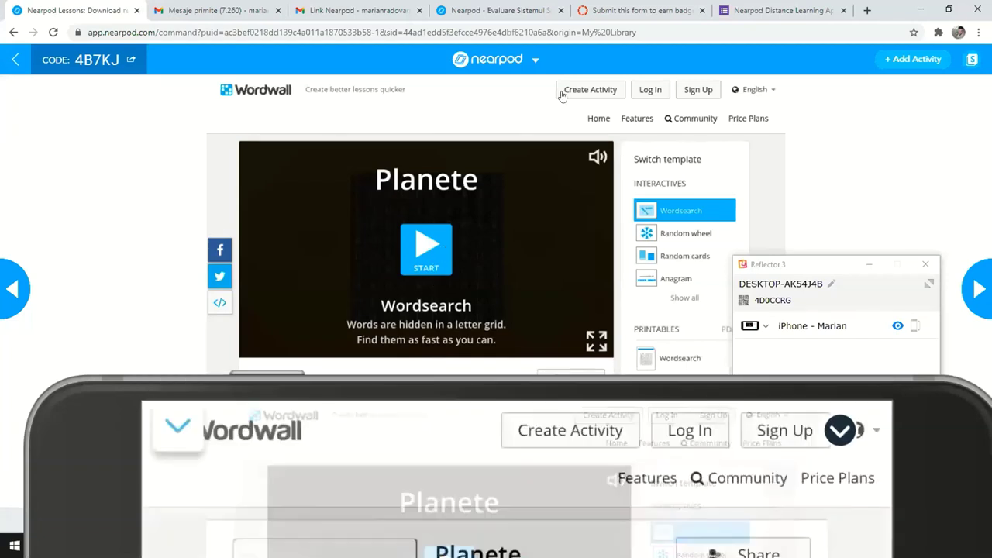
left_click(490, 11)
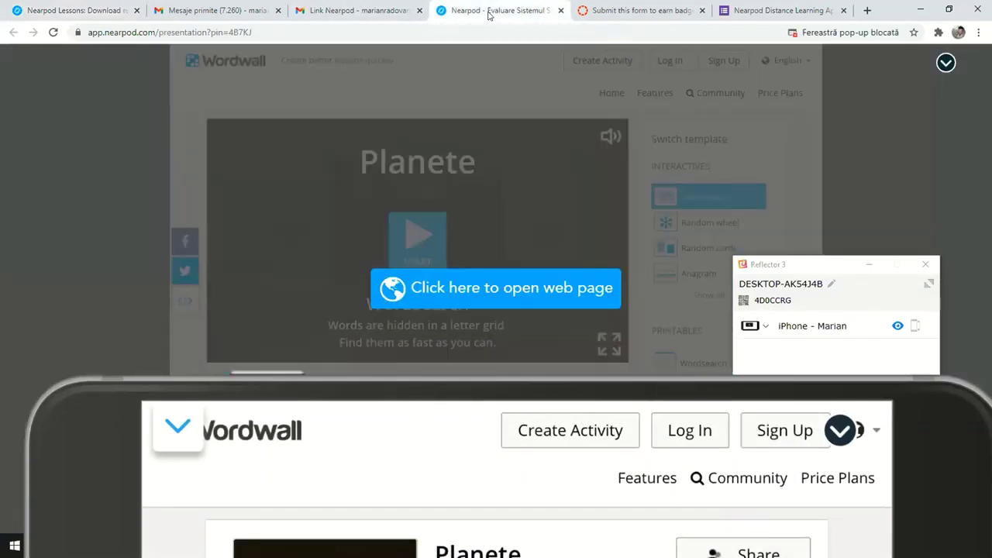
left_click(538, 284)
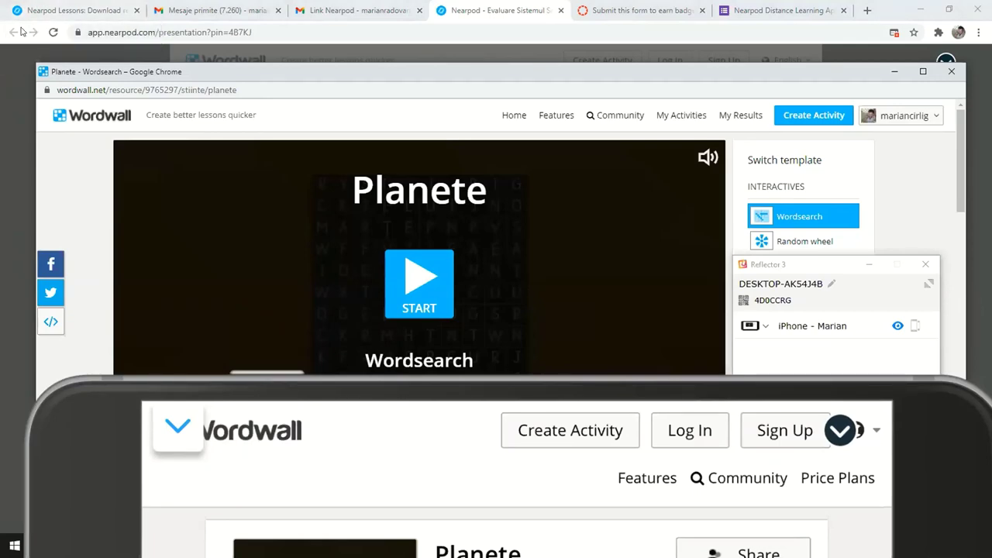
Return the teacher's live lesson to the Sistemul Solar Recap slide and move the mirrored phone up over it
left_click(47, 11)
left_click(9, 292)
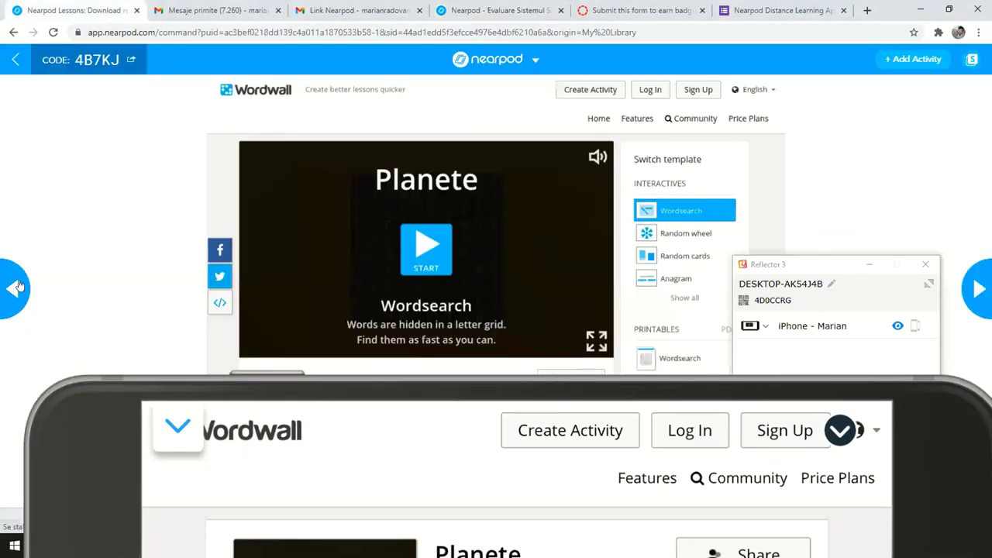
mouse_move(572, 388)
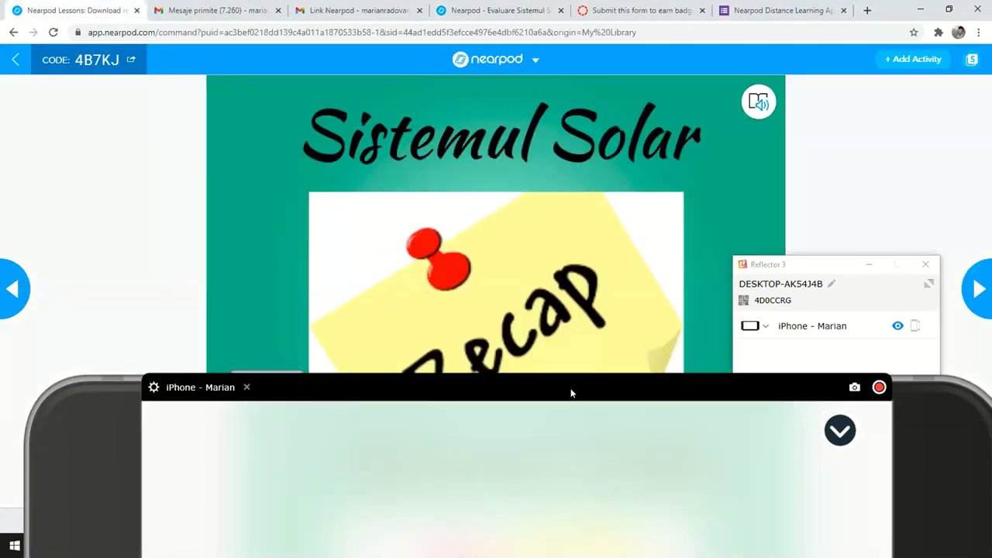
left_click_drag(567, 382, 574, 195)
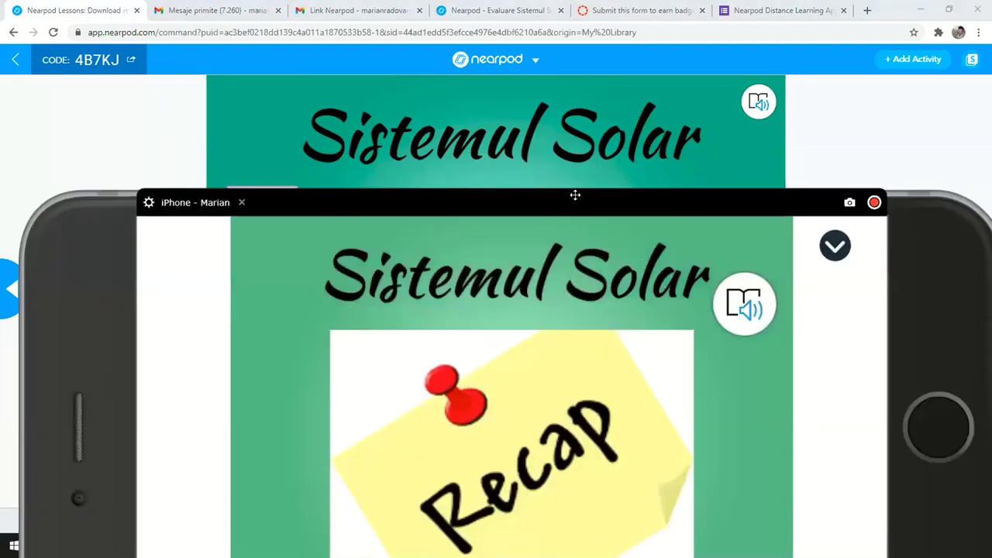
left_click_drag(580, 199, 580, 161)
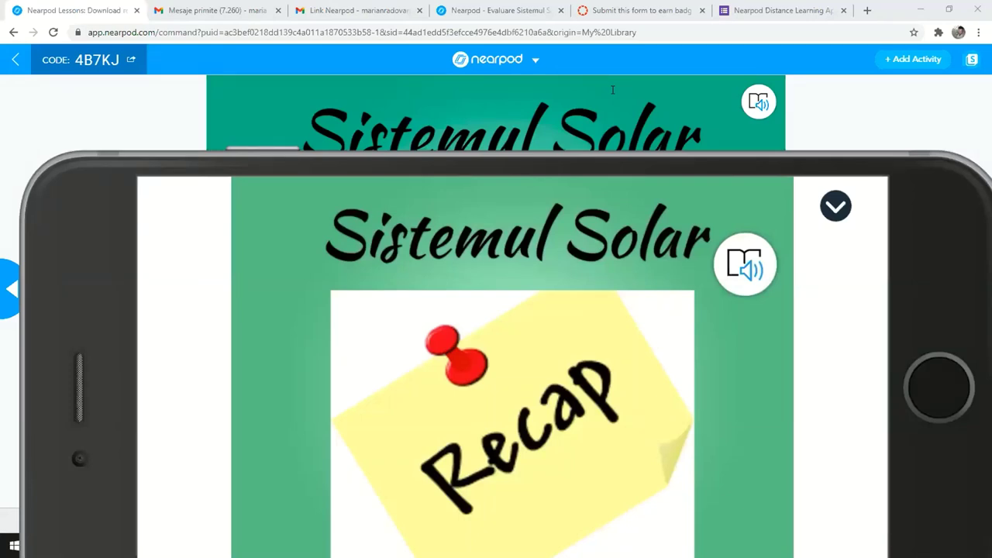
Open the live session's student list and move the mirrored phone so the list of participants is uncovered
mouse_move(590, 172)
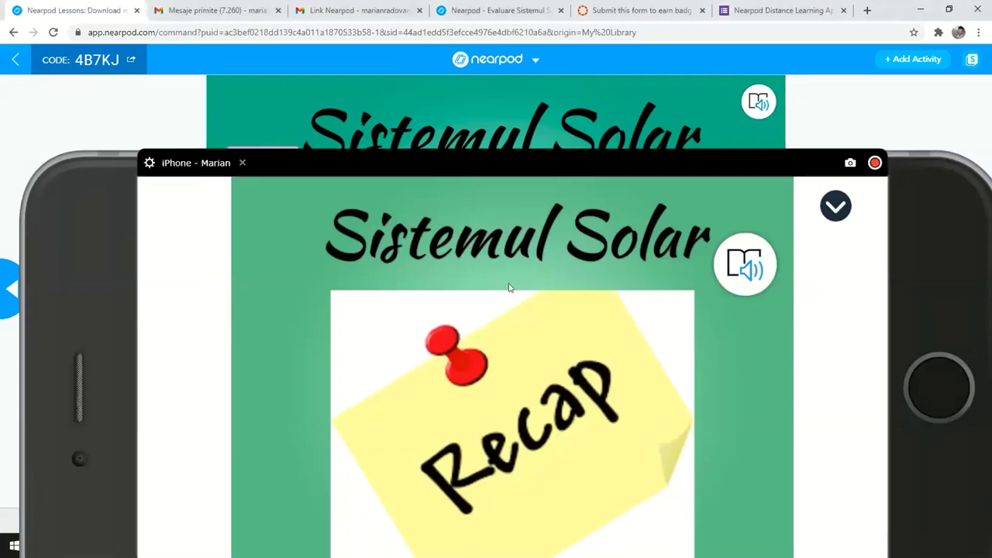
left_click(482, 161)
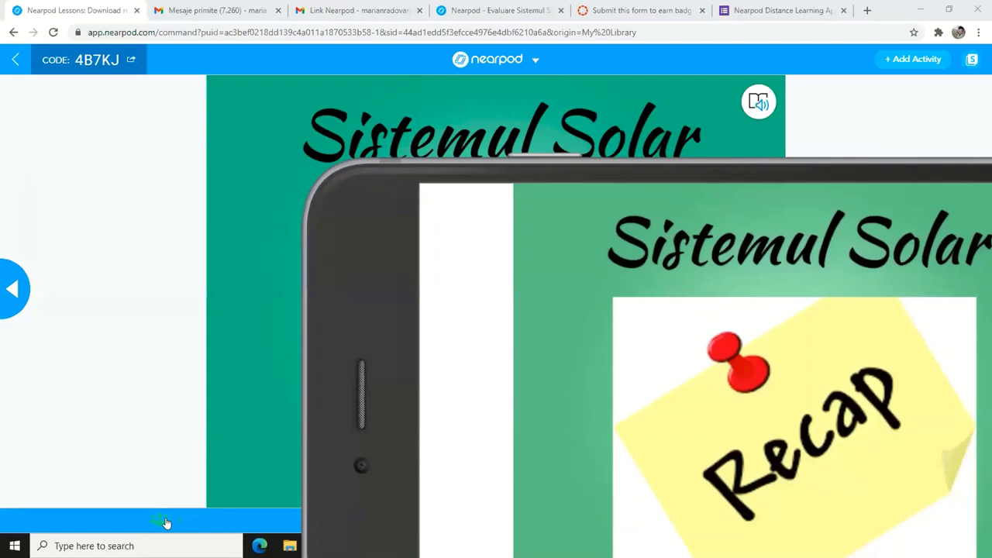
left_click(166, 518)
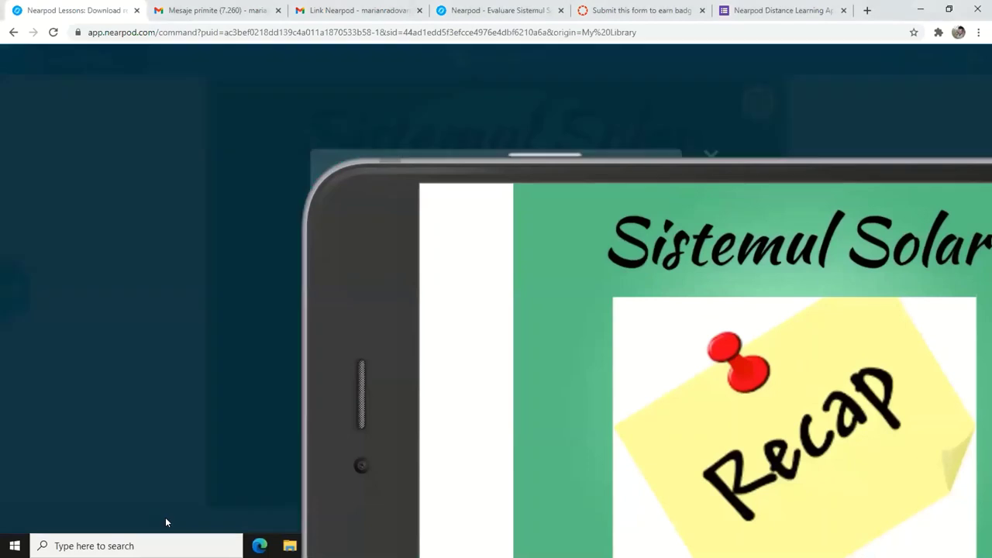
left_click(711, 169)
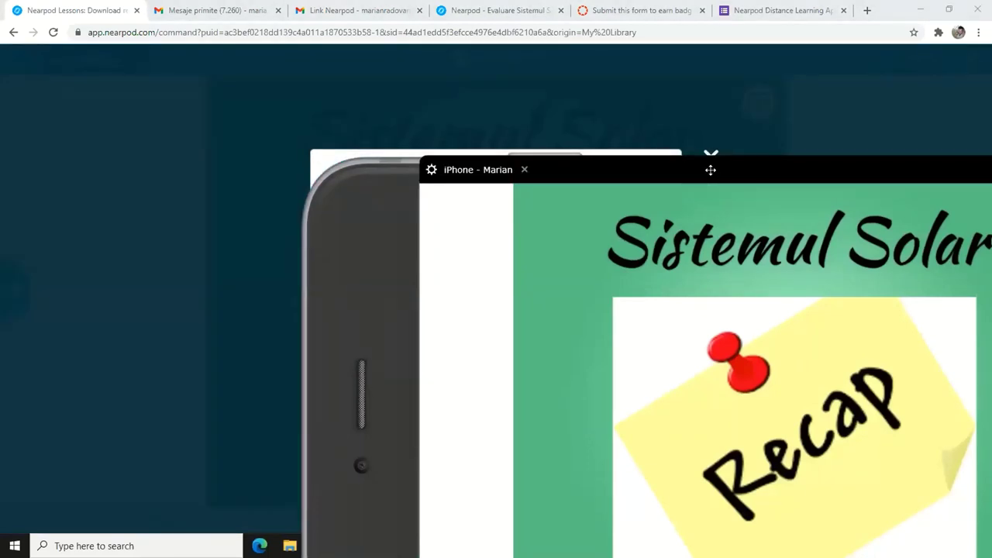
left_click_drag(711, 170, 438, 349)
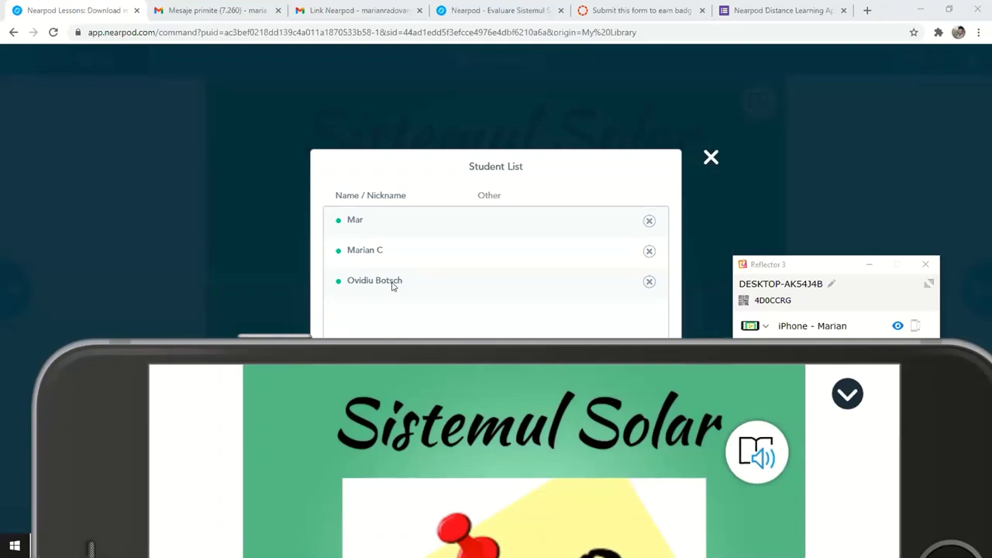
Close the student list, then advance the live lesson to the Wordwall Planete slide with the mirrored phone raised over it
mouse_move(578, 362)
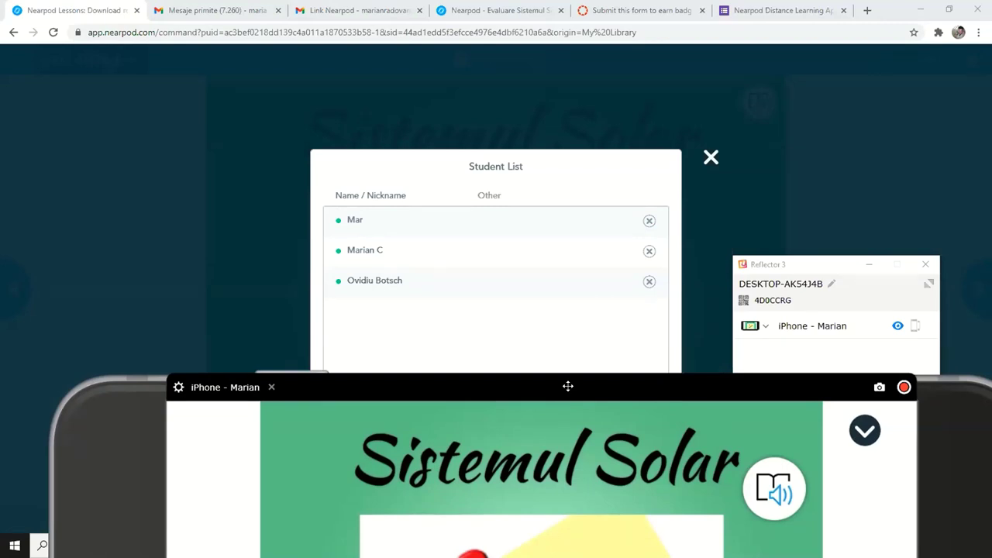
left_click_drag(568, 386, 536, 93)
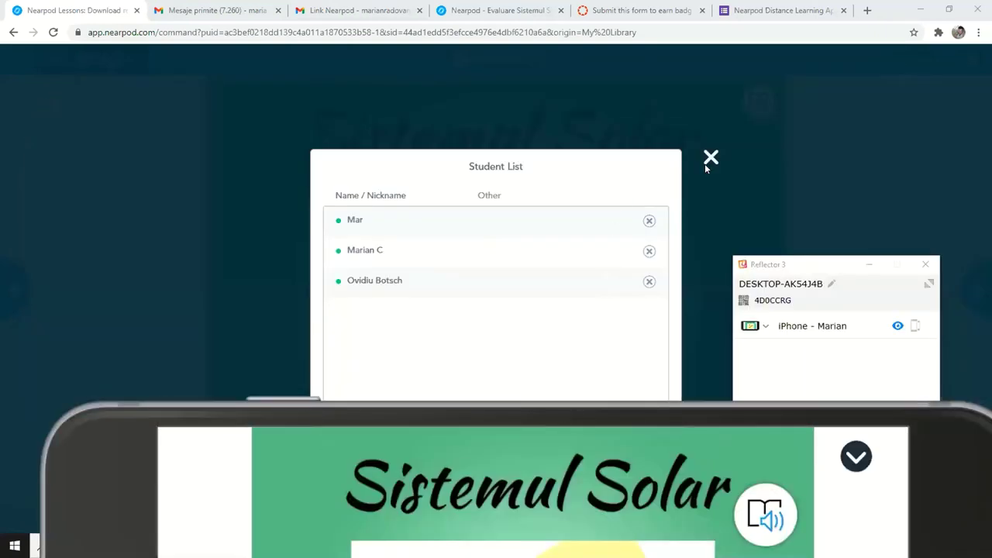
left_click(709, 159)
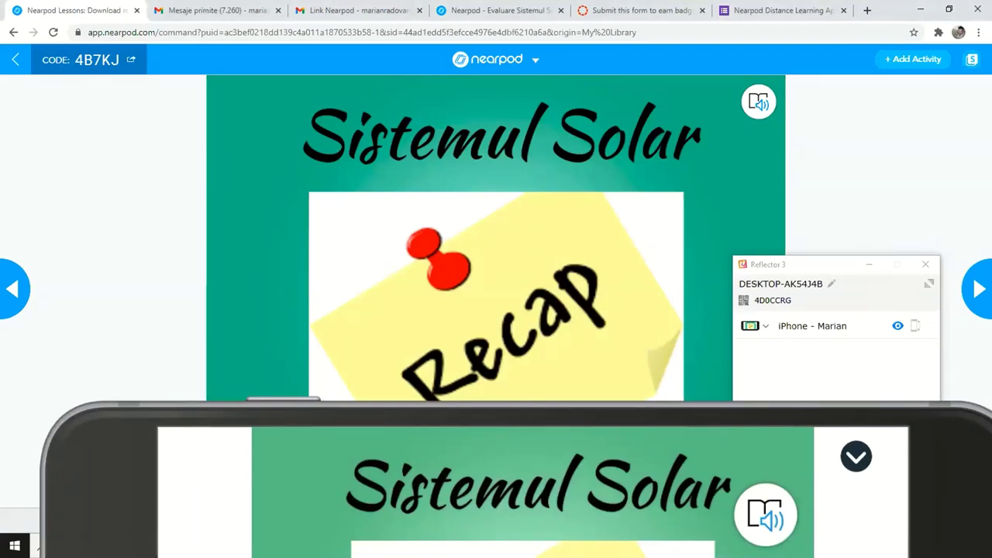
key("Right")
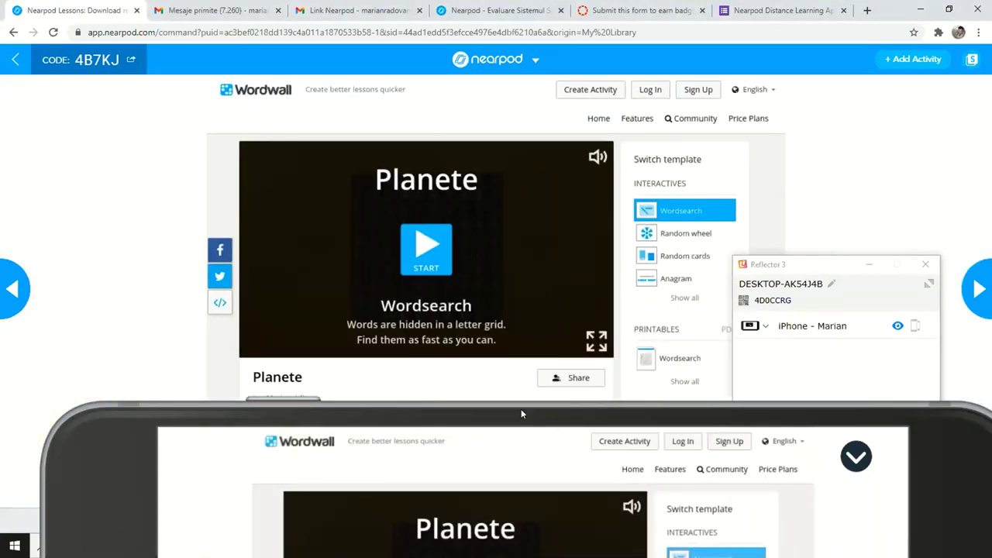
left_click(515, 408)
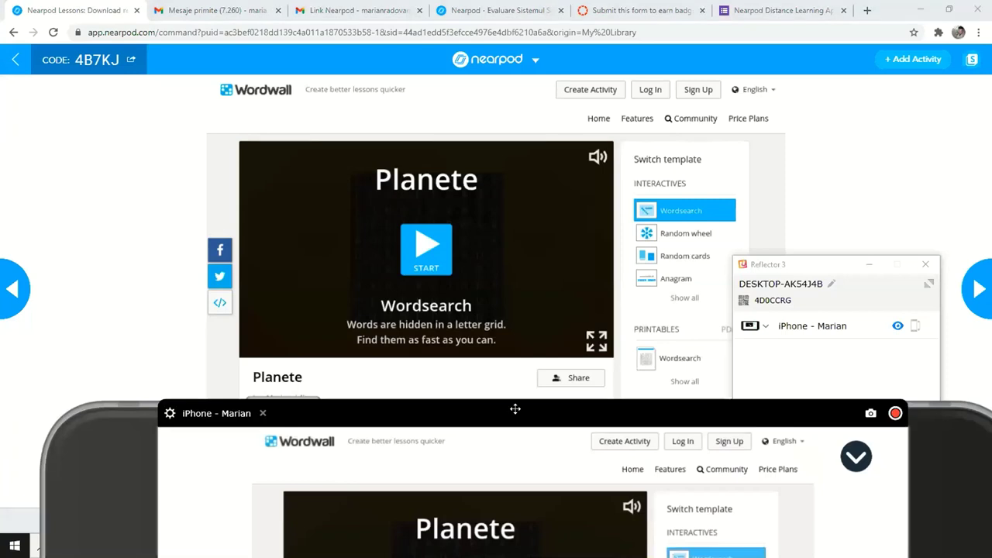
left_click_drag(515, 408, 510, 343)
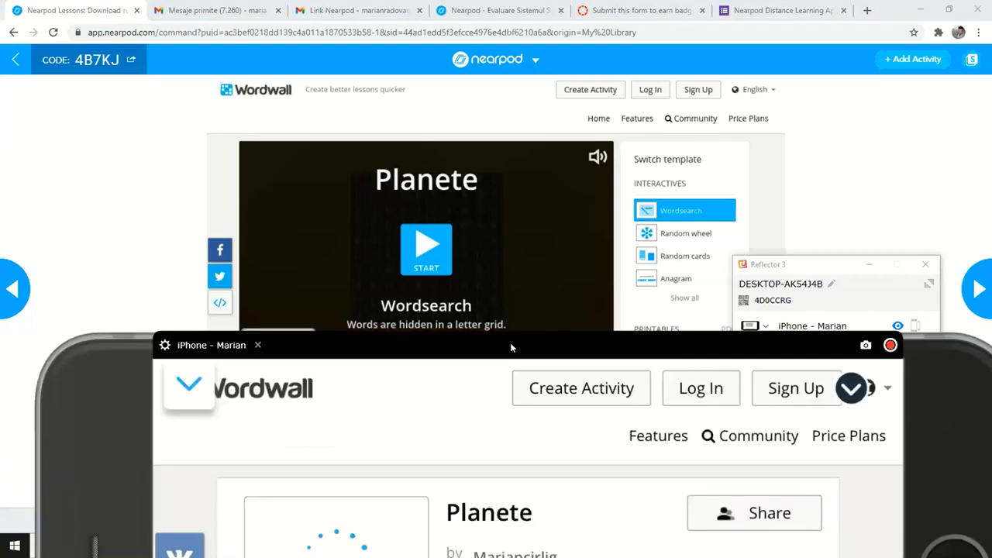
Open the Planete wordsearch page from the slide, compare it with the game on the mirrored phone, and close the page
left_click(426, 256)
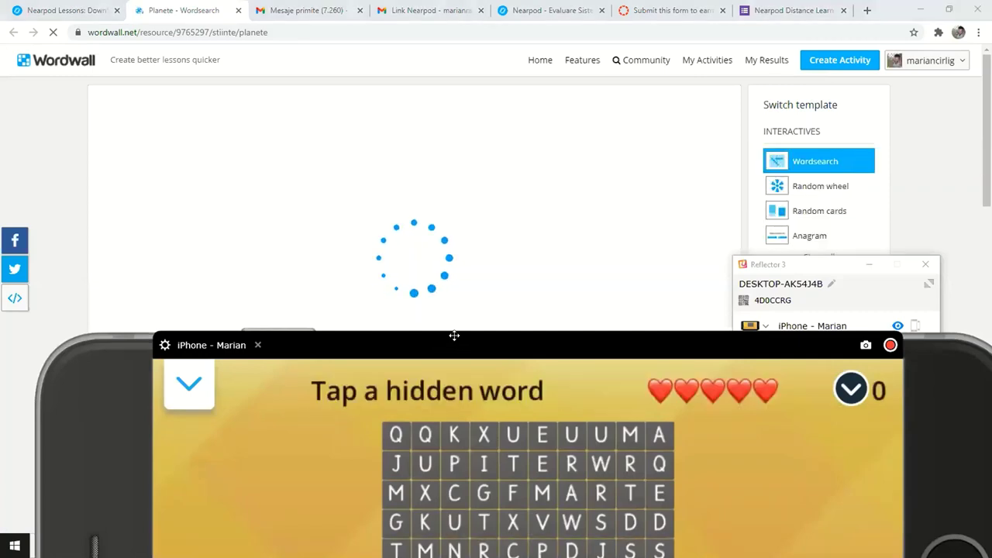
left_click_drag(454, 337, 445, 106)
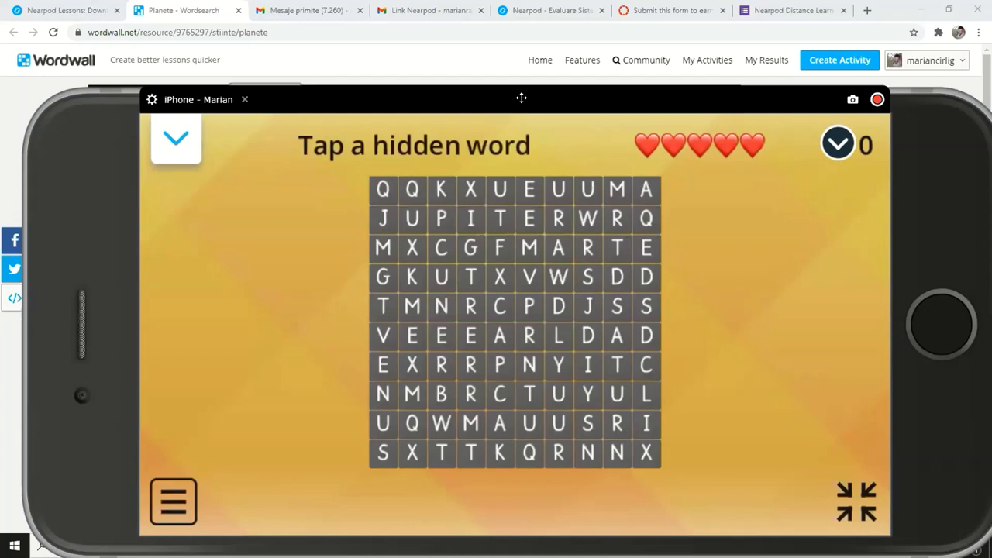
left_click_drag(521, 97, 554, 293)
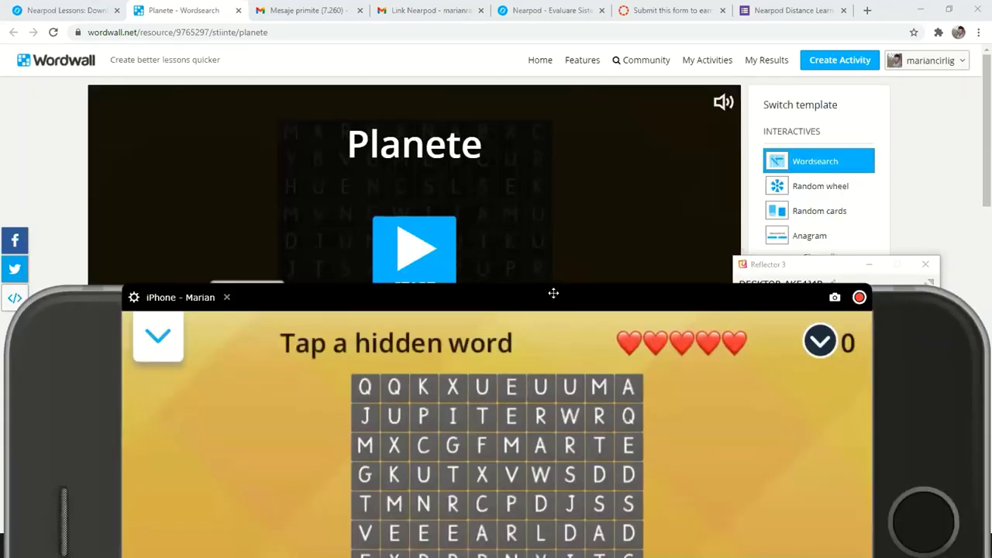
left_click_drag(554, 293, 554, 418)
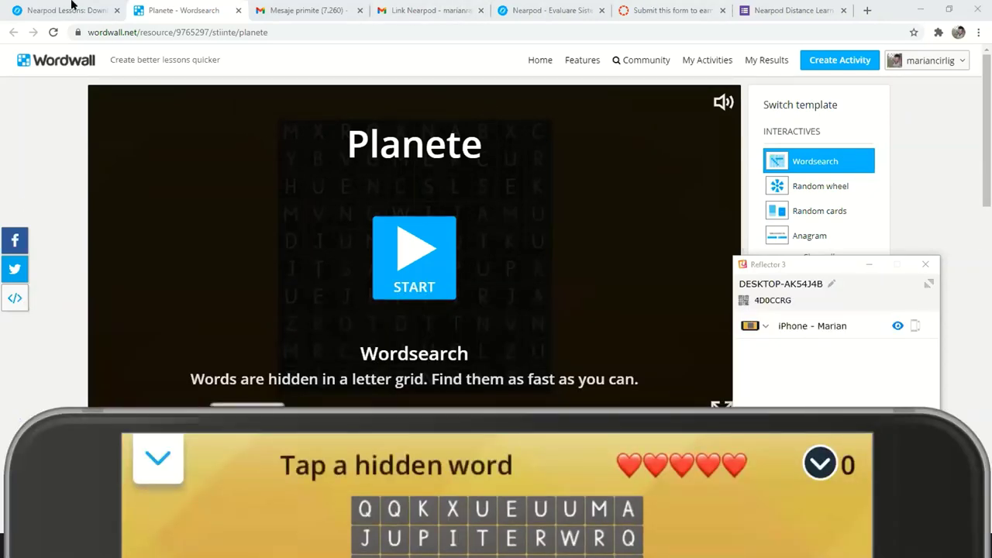
left_click(239, 10)
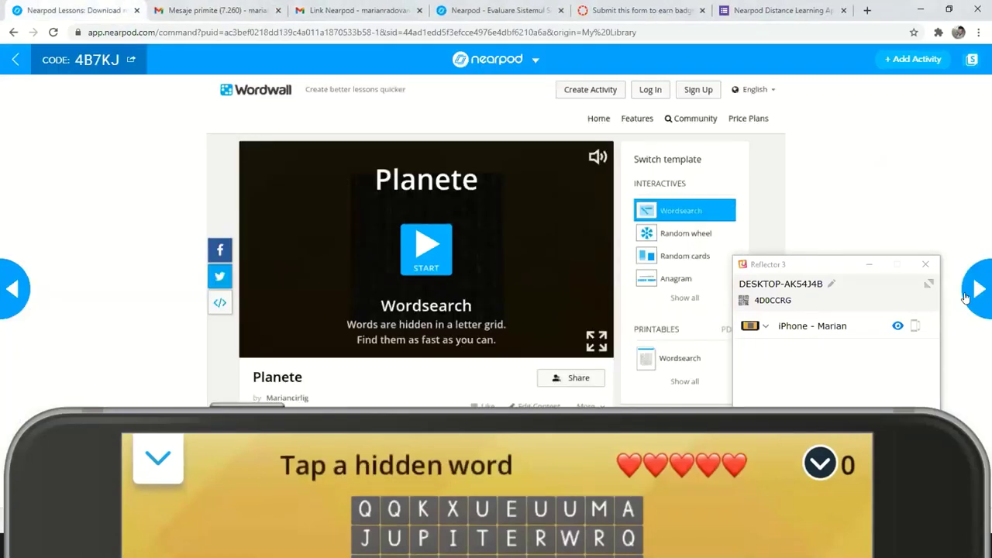
Advance the live lesson to the Sistemul Solar quiz and compare the teacher's results table with the student's browser view
left_click(964, 298)
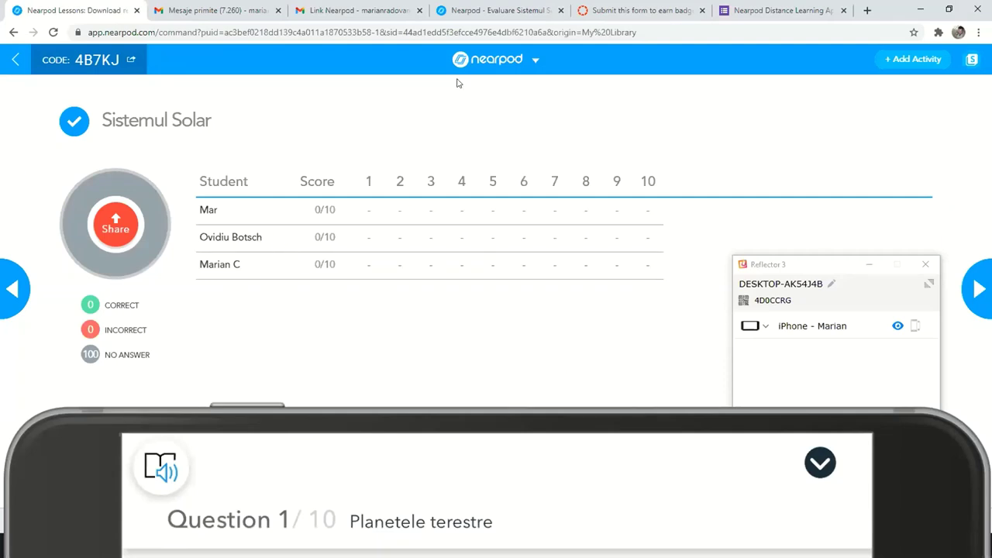
left_click(475, 10)
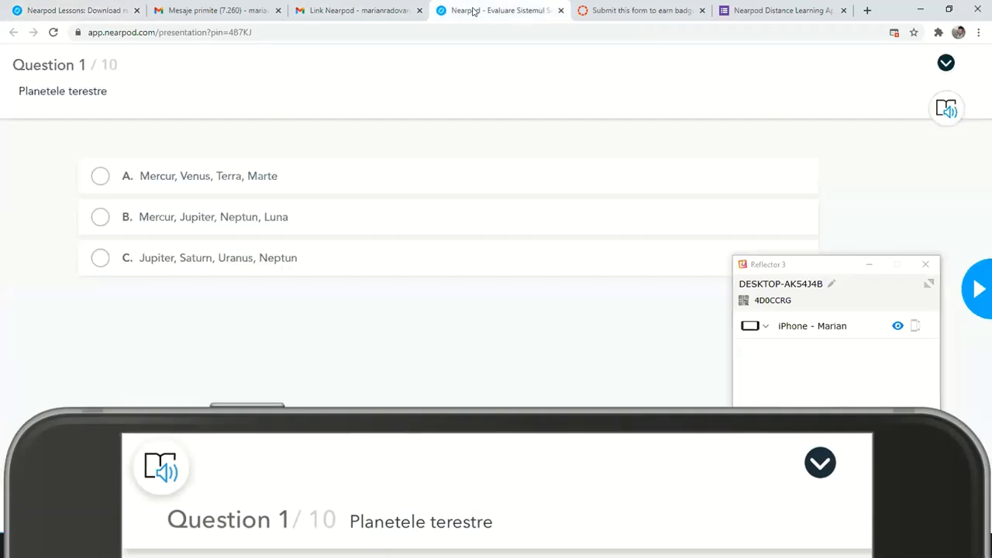
left_click(107, 8)
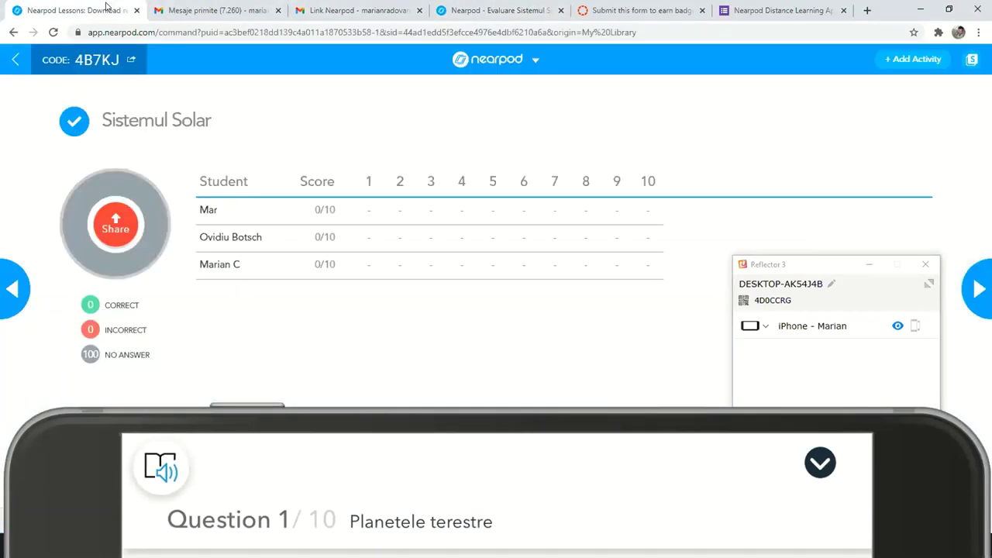
left_click(479, 10)
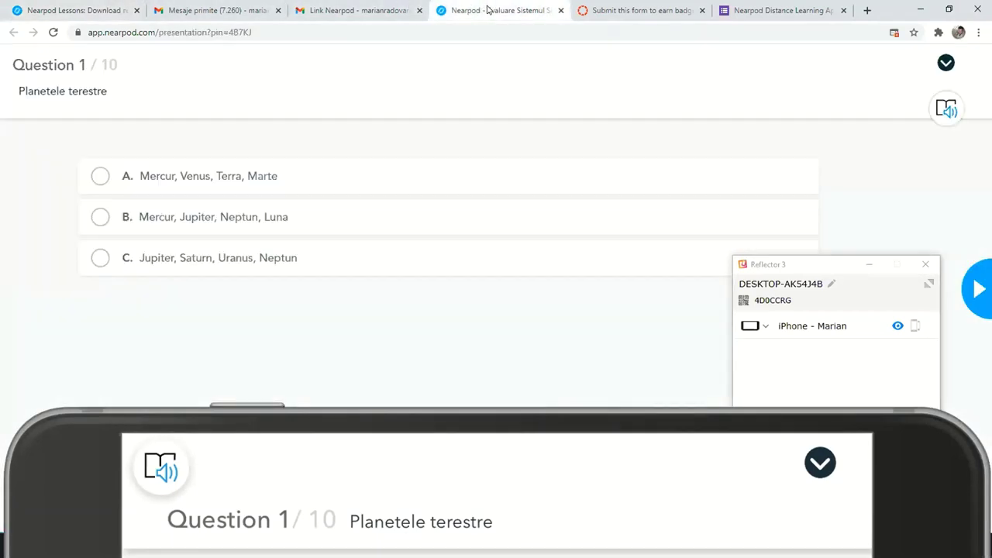
left_click(104, 10)
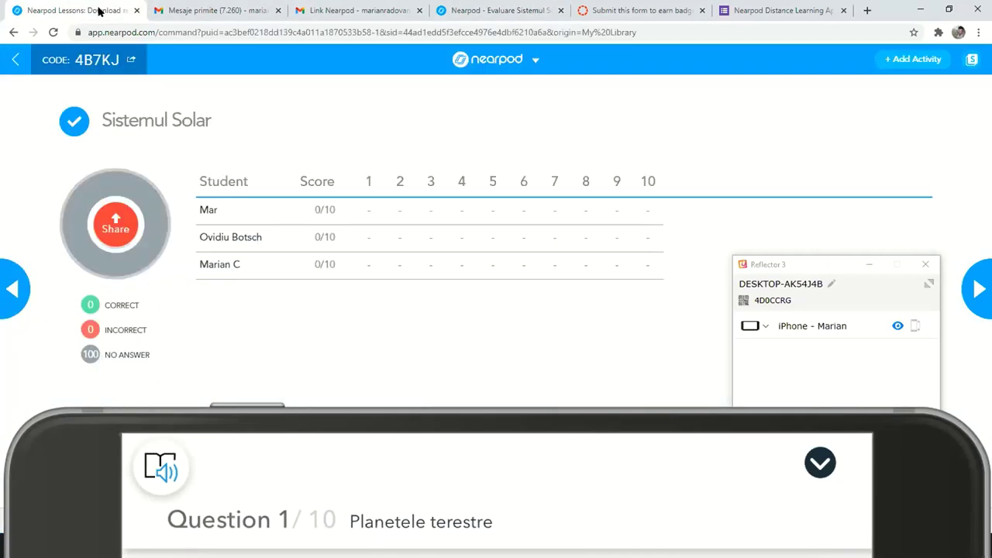
left_click(495, 10)
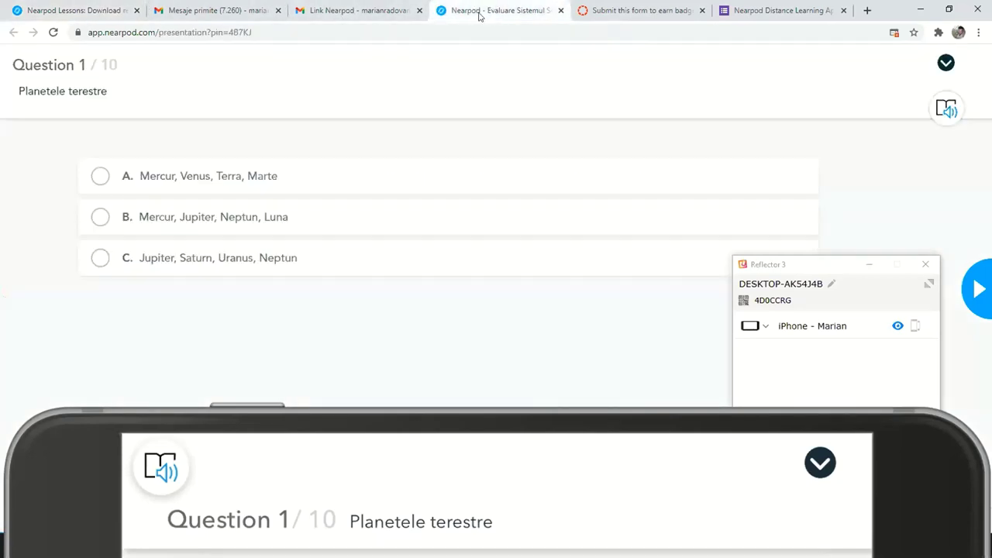
Answer Question 1 in the student's browser with "Mercur, Venus, Terra, Marte" and move on to Question 2
mouse_move(412, 434)
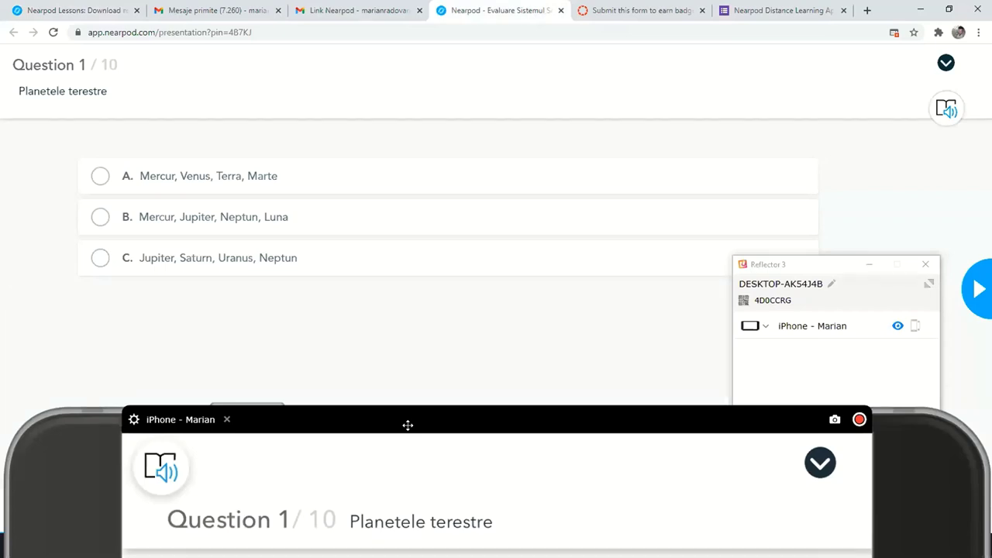
left_click_drag(408, 425, 396, 302)
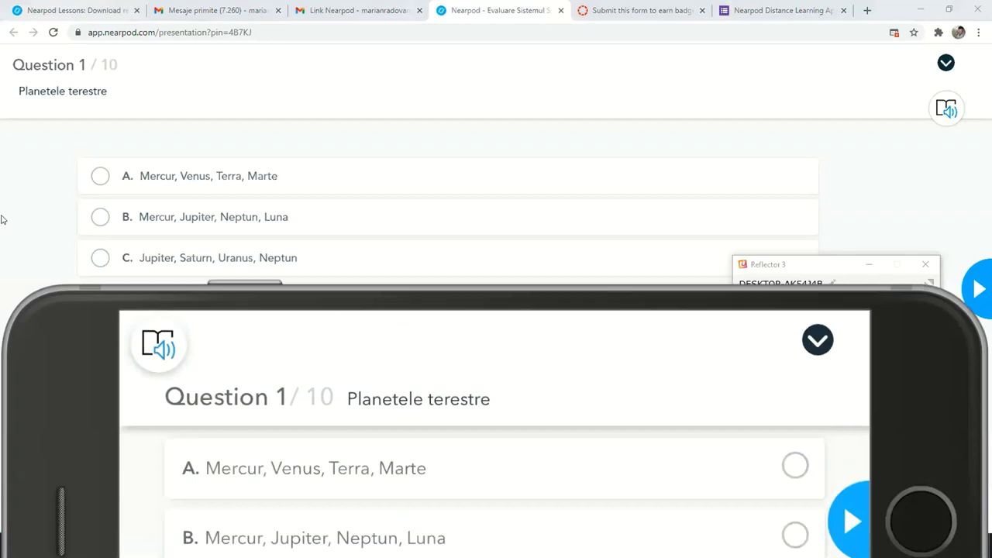
left_click(100, 175)
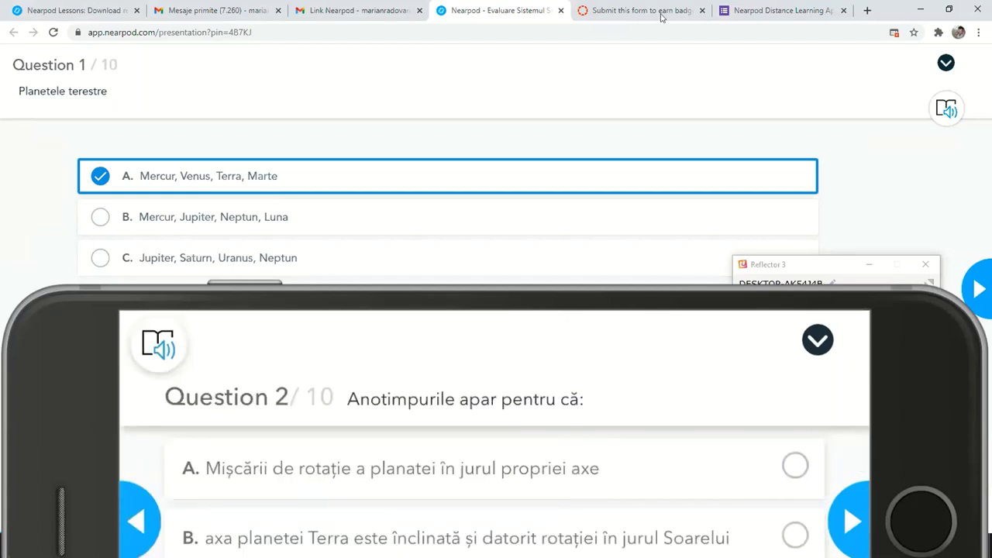
left_click(681, 298)
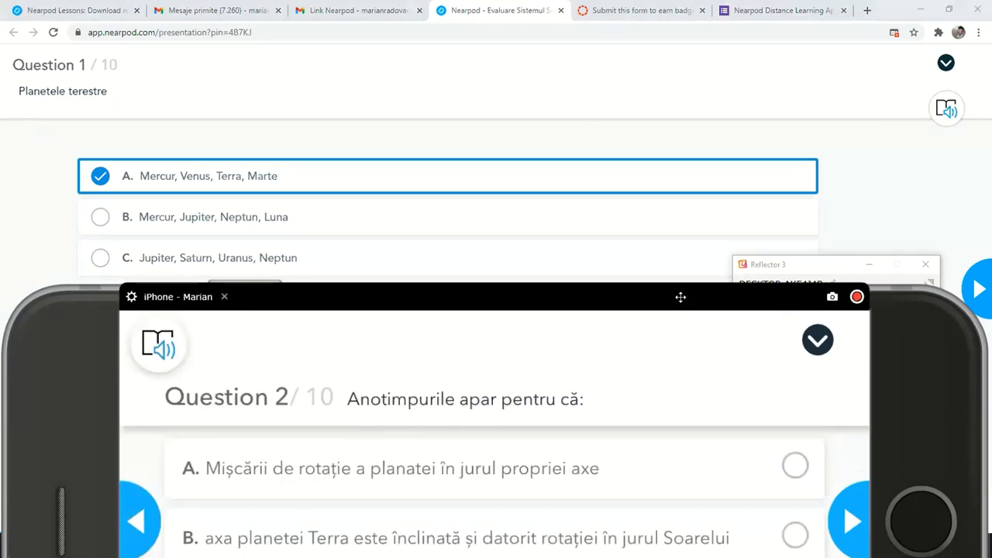
left_click_drag(681, 297, 579, 396)
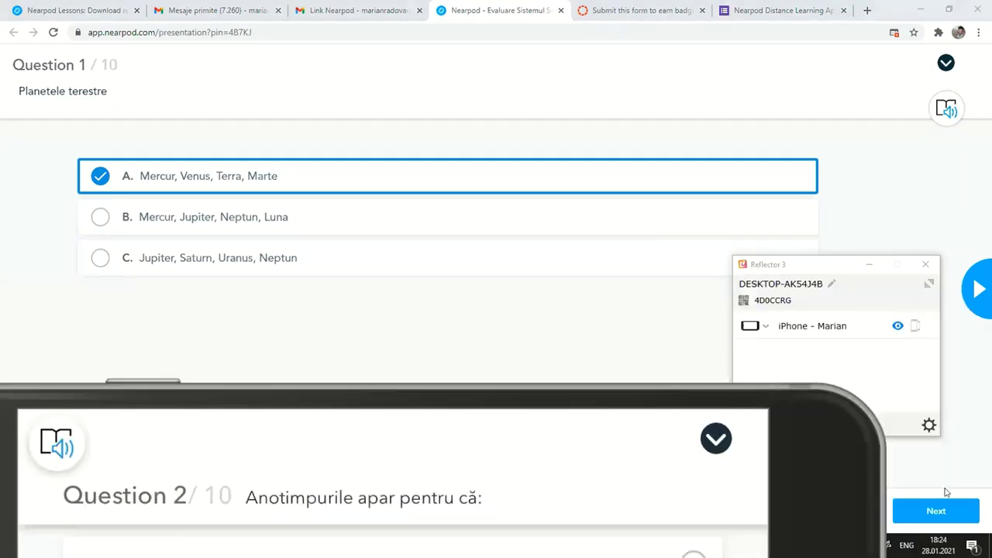
left_click(941, 513)
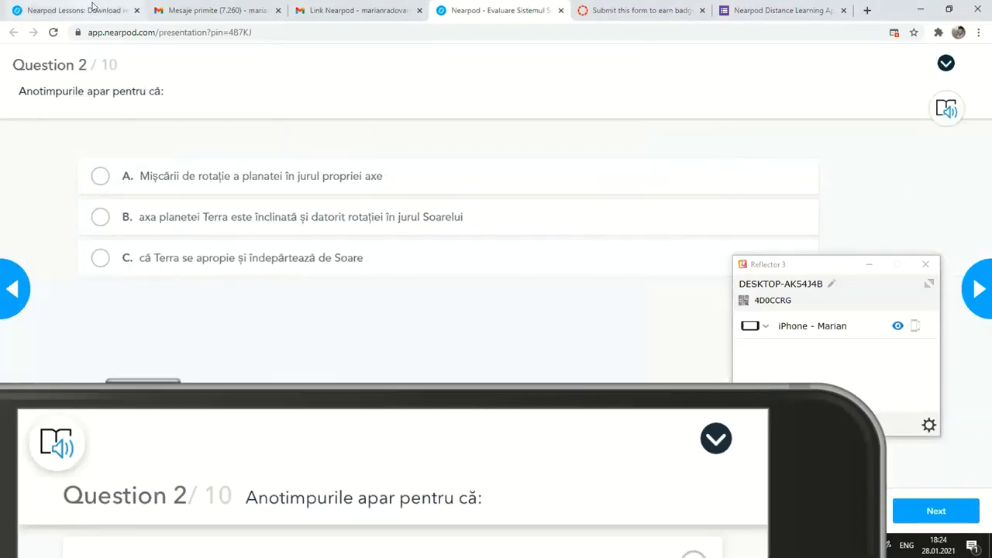
Review the first listed student's answer details for Questions 1 and 2 in the teacher's quiz results, then close them
left_click(49, 9)
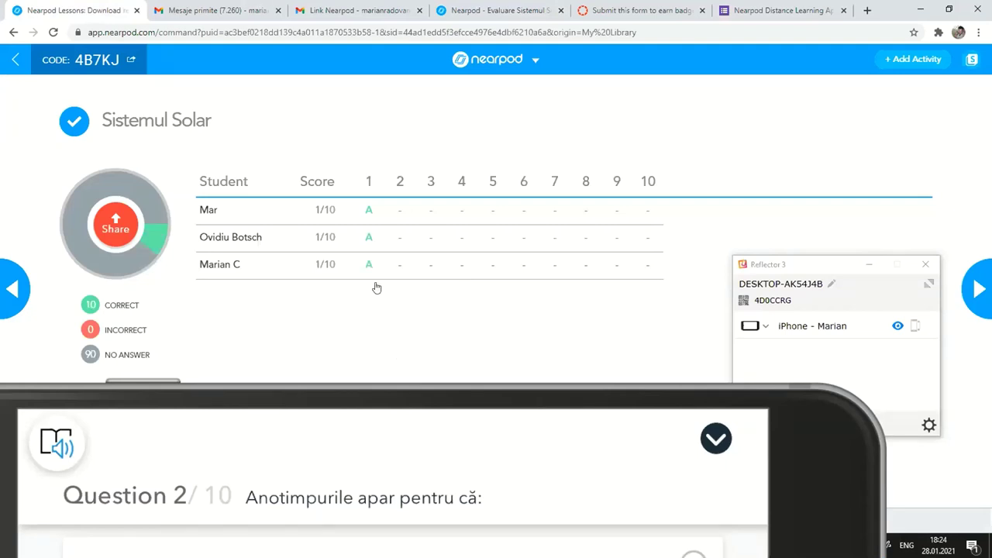
left_click(369, 211)
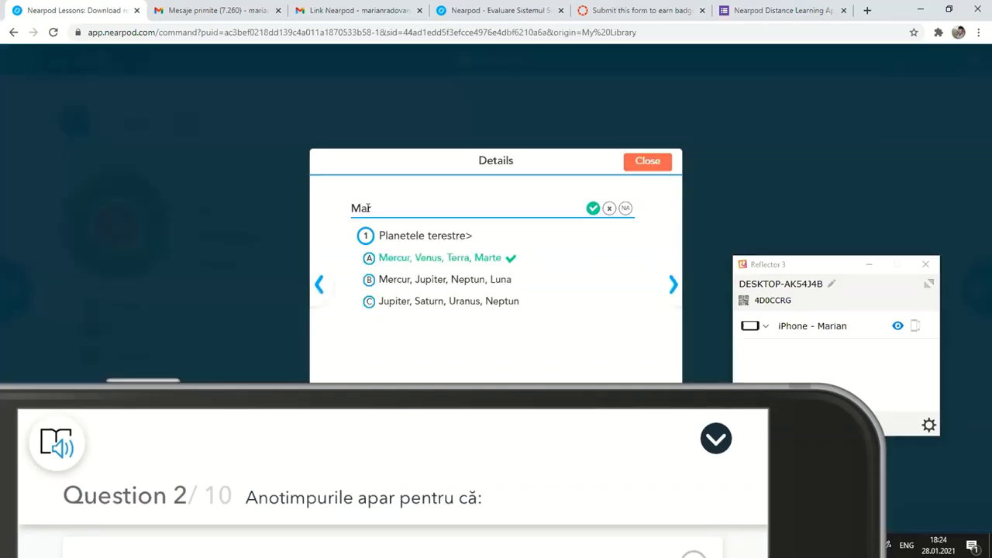
left_click(672, 285)
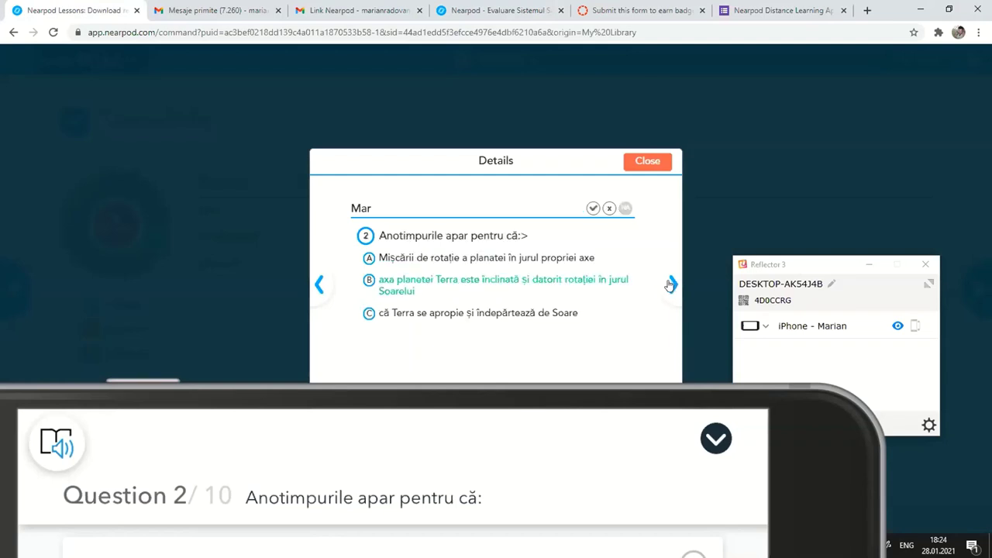
left_click(320, 285)
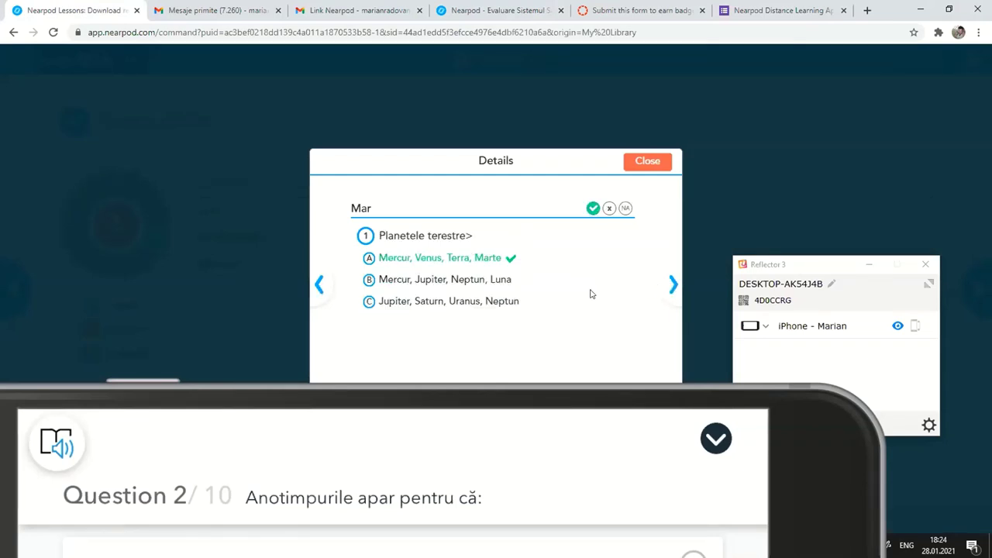
left_click(673, 284)
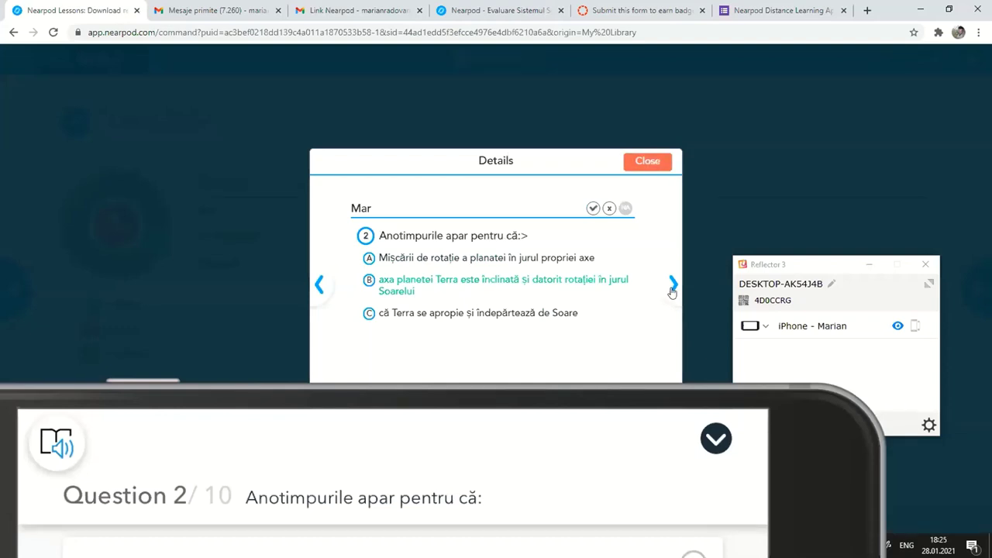
left_click(671, 288)
left_click(646, 161)
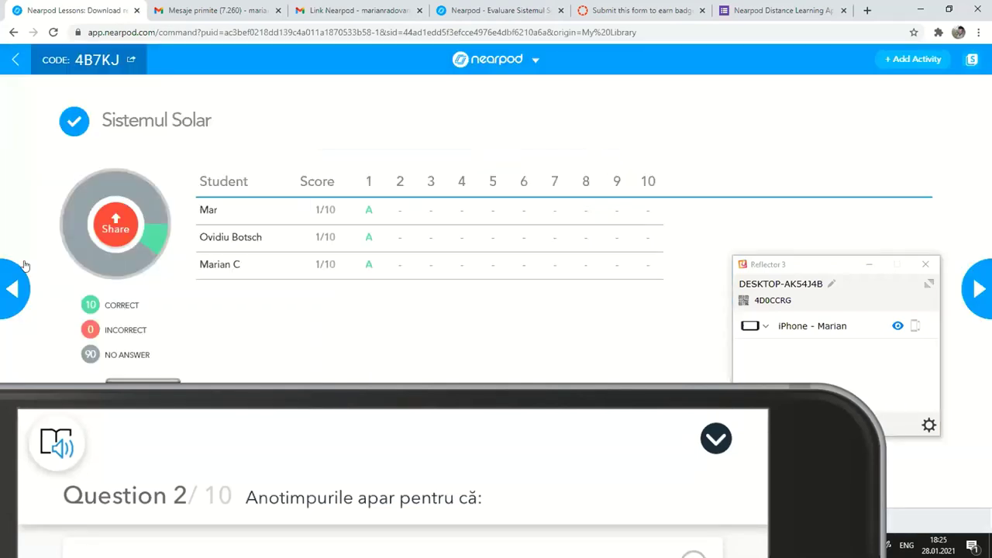
Advance the live lesson to the "Împerechează etichetele!" matching activity and move the mirrored phone to uncover the classroom results
left_click(375, 386)
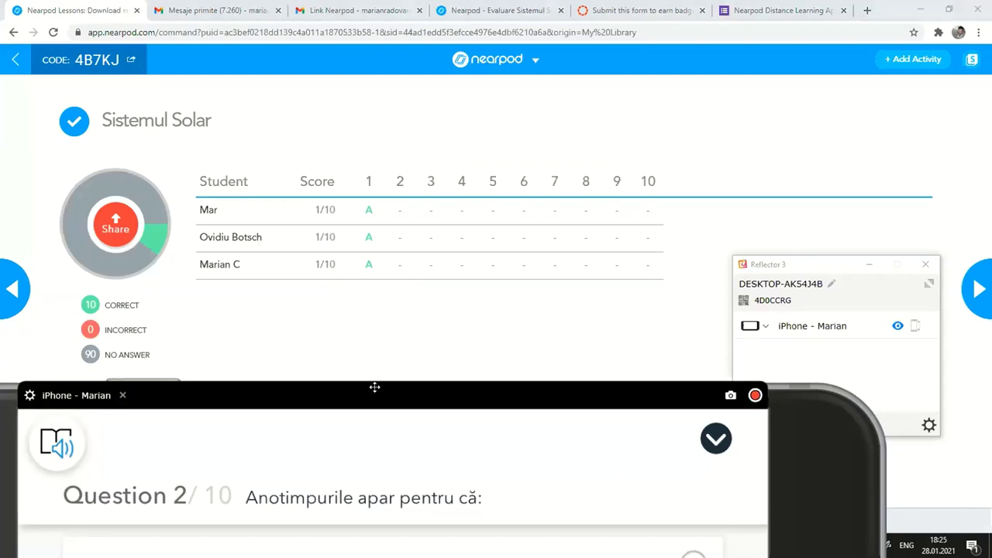
left_click_drag(374, 387, 423, 233)
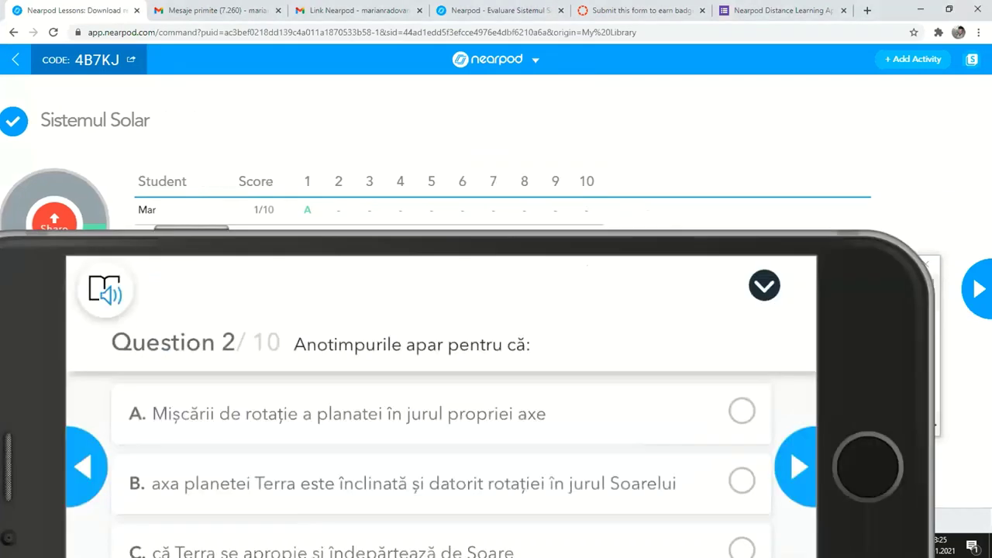
key("Right")
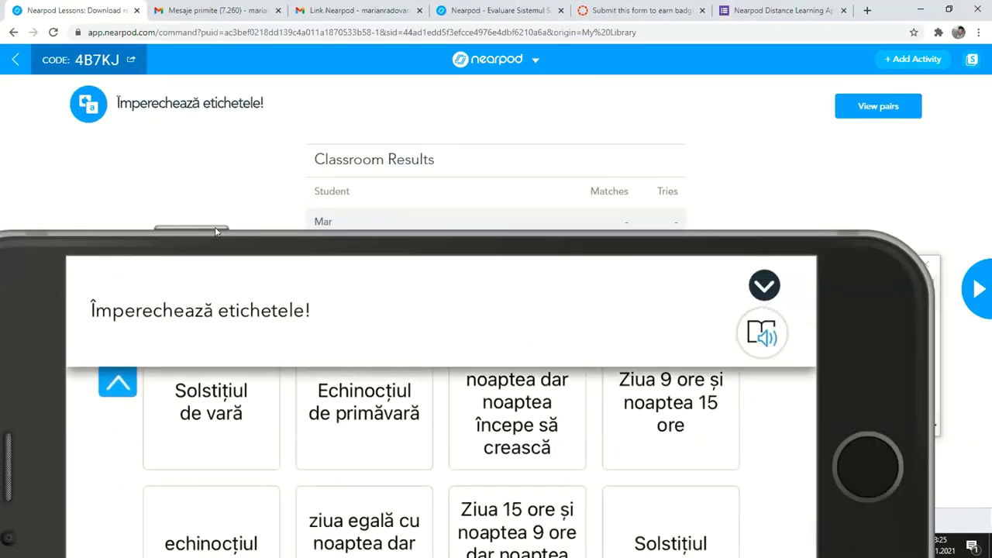
mouse_move(229, 241)
left_click_drag(230, 240, 345, 455)
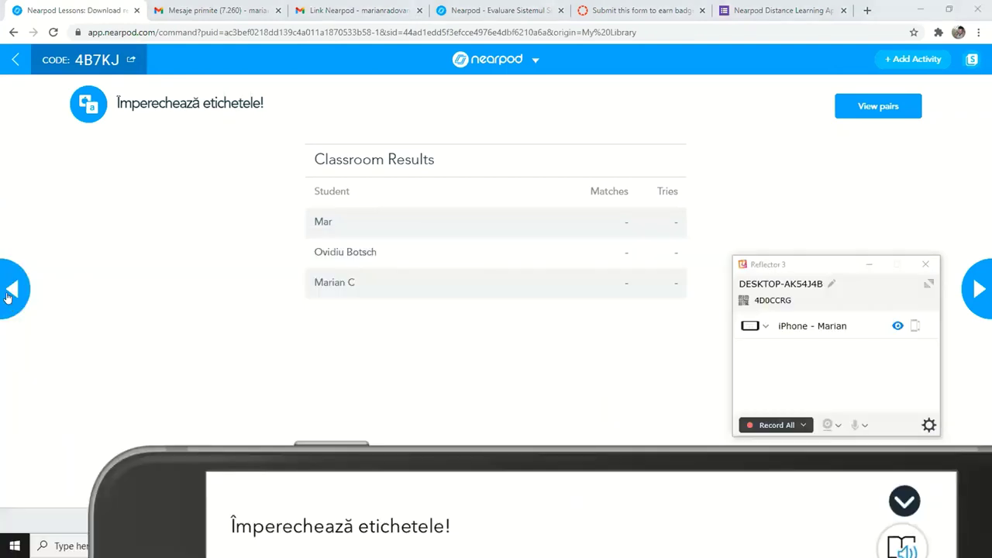
Return the live lesson to the Sistemul Solar quiz and show Question 1 in the student's browser view
left_click(7, 300)
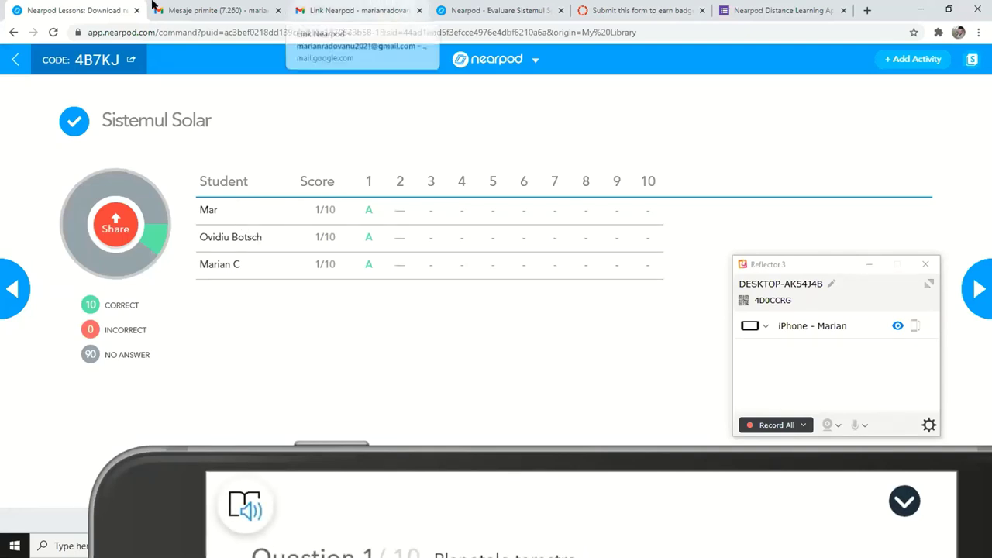
left_click(501, 9)
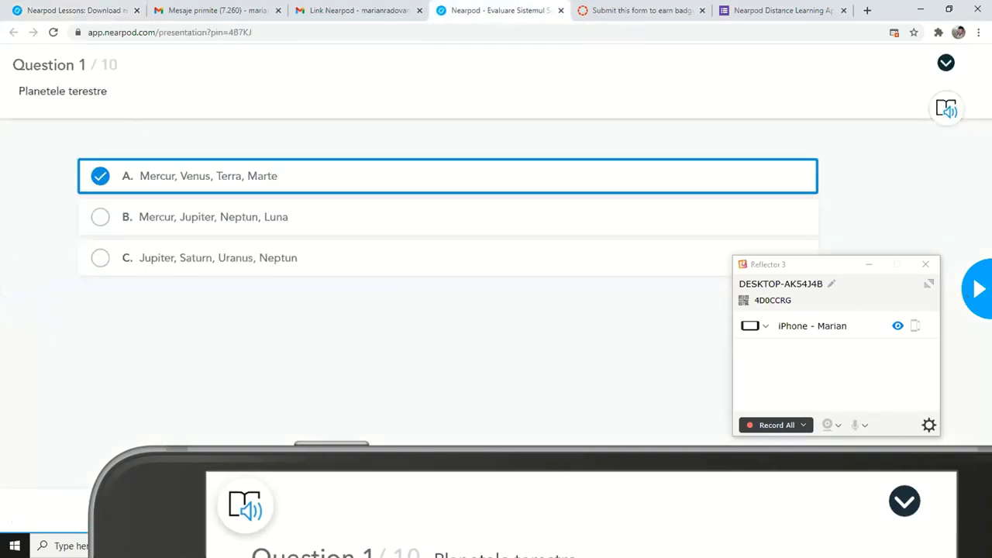
Answer Question 2 in the student's browser with "axa planetei Terra este înclinată și datorit rotației în jurul Soarelui" and move on to Question 3
left_click(978, 288)
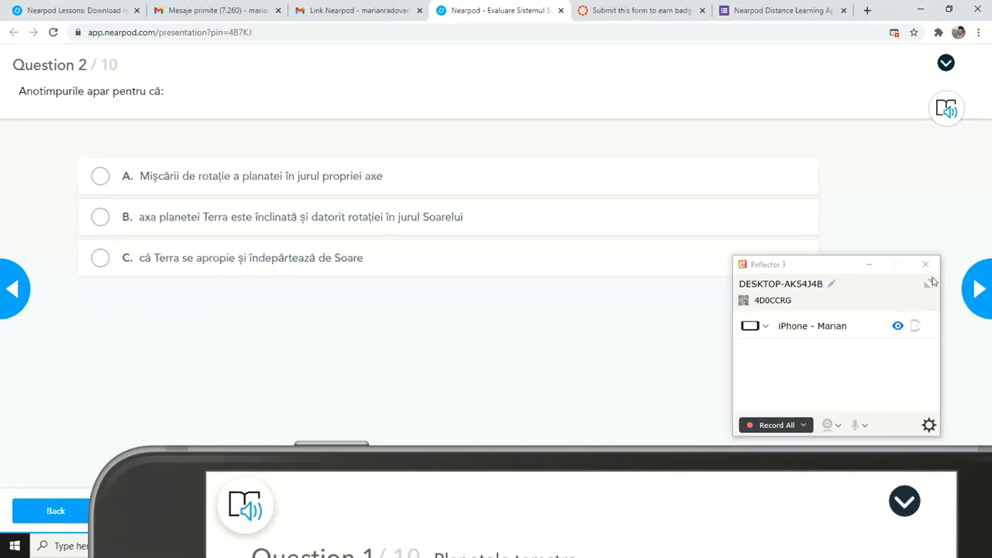
left_click(100, 218)
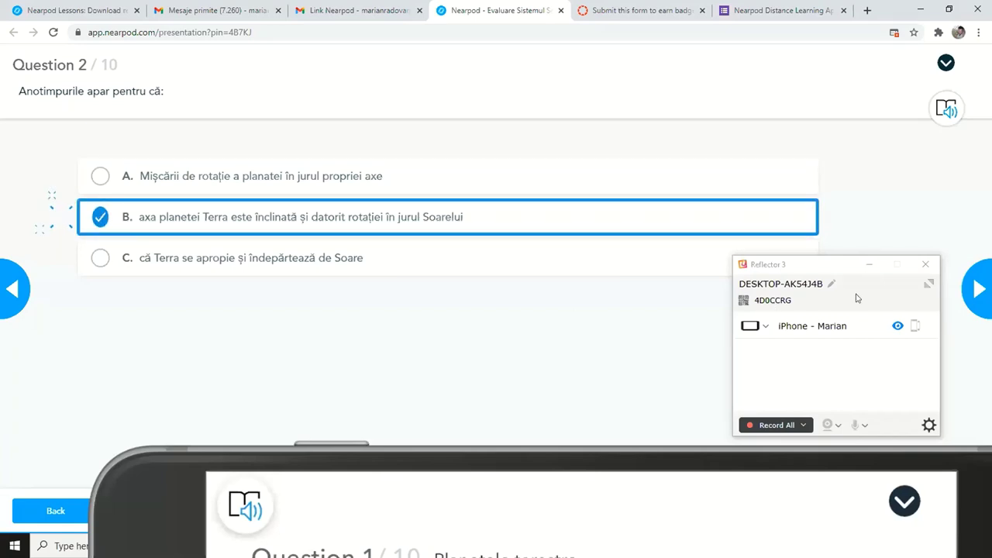
left_click(976, 288)
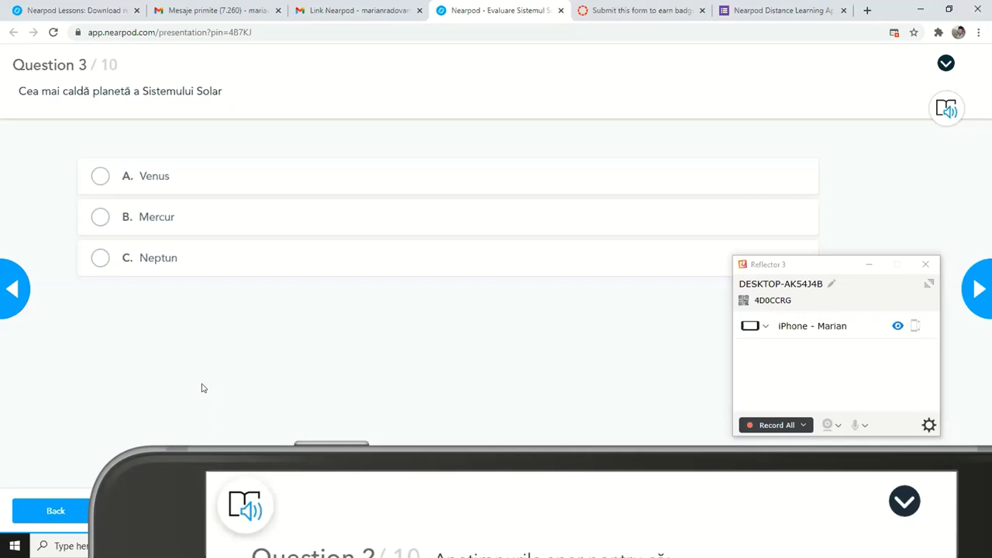
Move the mirrored phone further into view and review the first listed student's Question 2 answer details in the teacher's quiz results
left_click(587, 458)
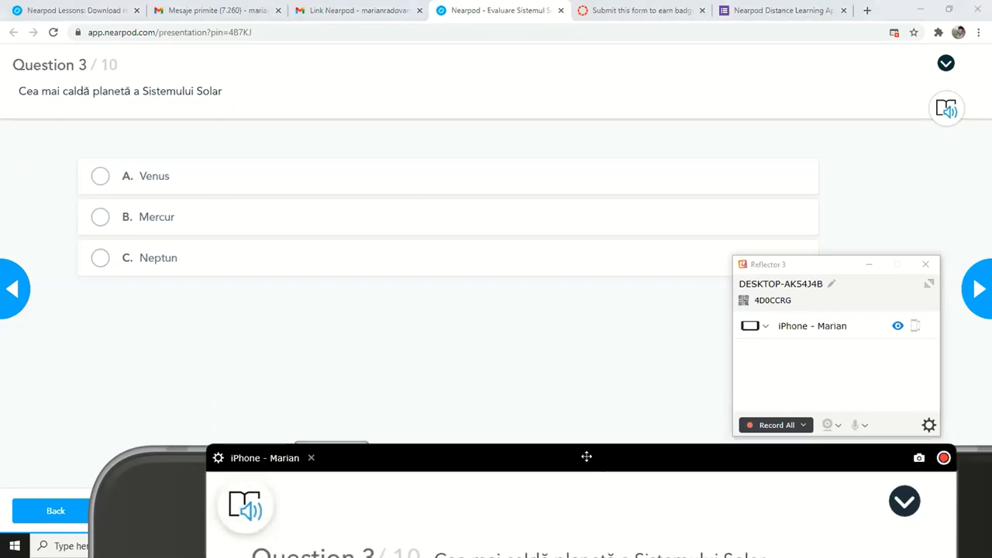
left_click_drag(587, 457, 500, 309)
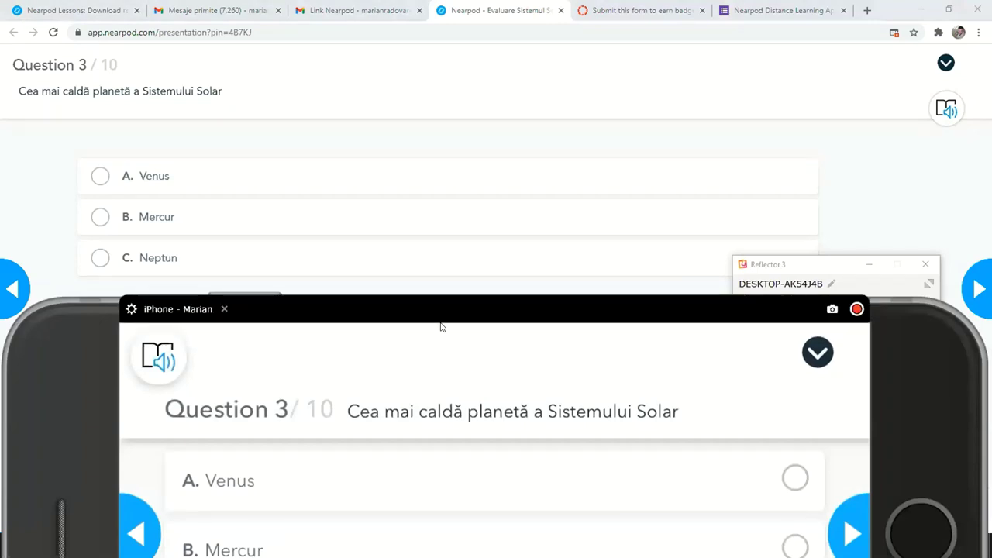
left_click(49, 12)
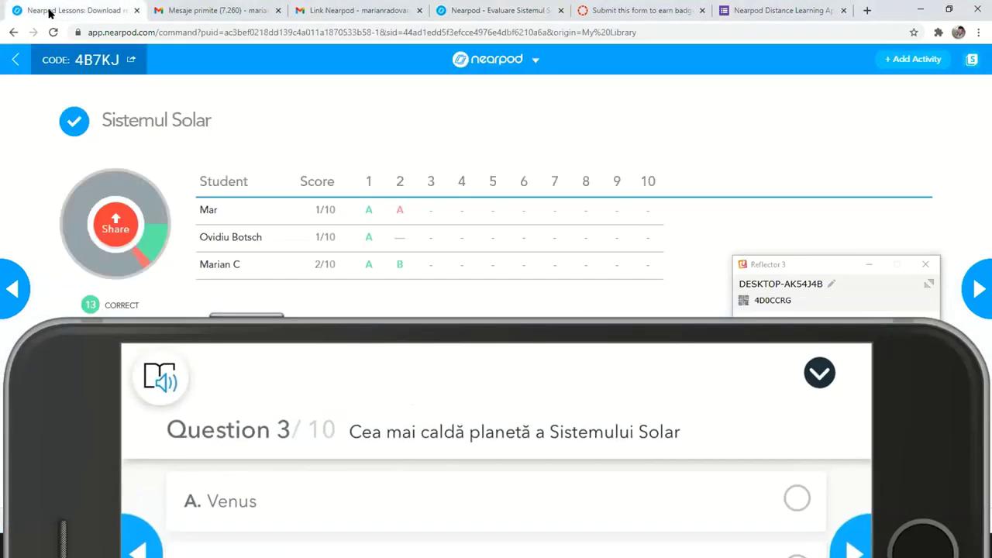
left_click(400, 212)
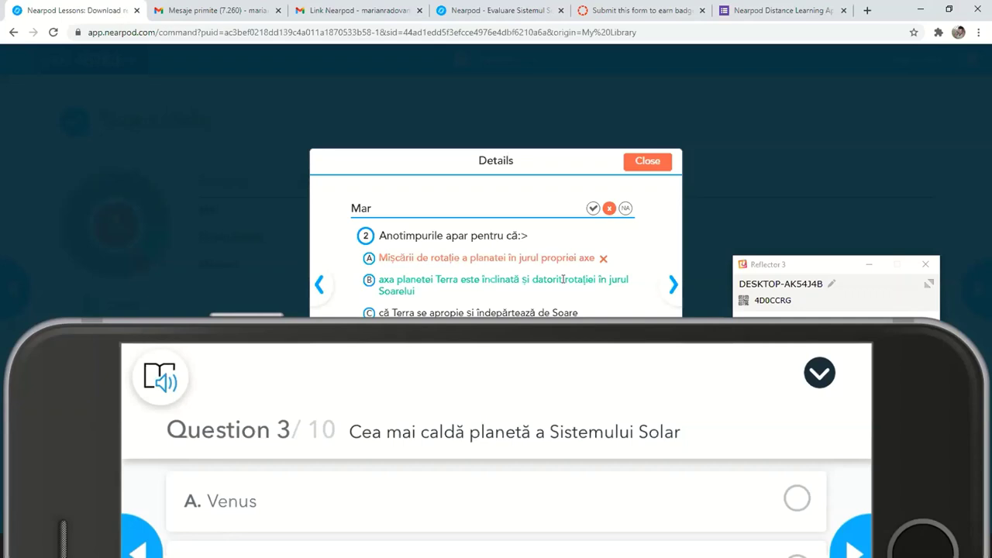
left_click(642, 163)
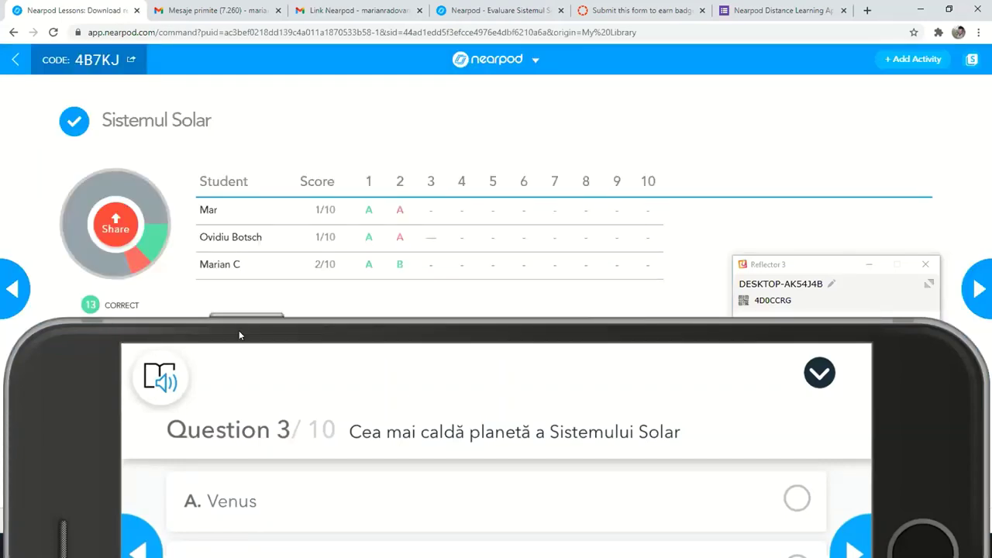
mouse_move(440, 318)
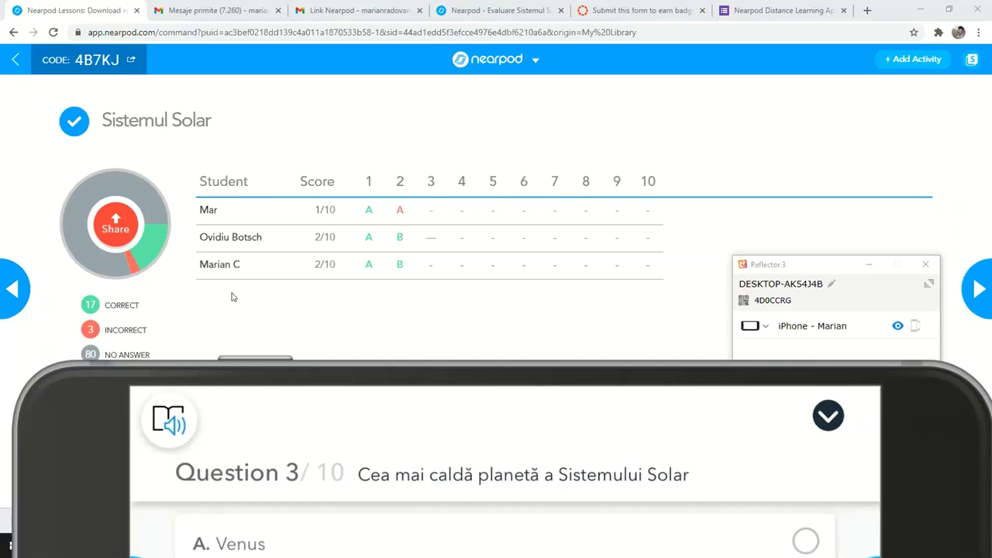
Answer Question 3 in the student's browser with "Venus", shift the mirrored phone aside and move on to Question 4
left_click(477, 12)
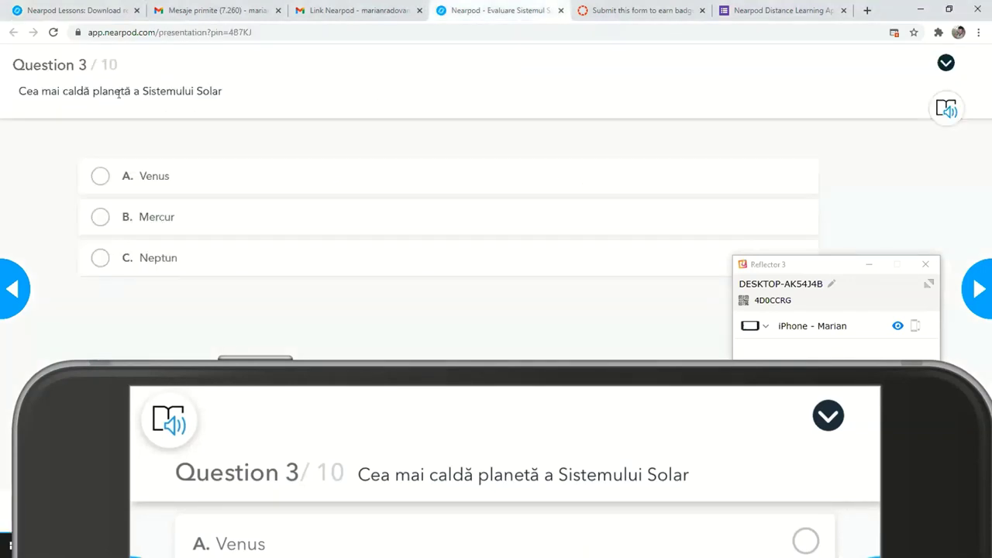
left_click(96, 177)
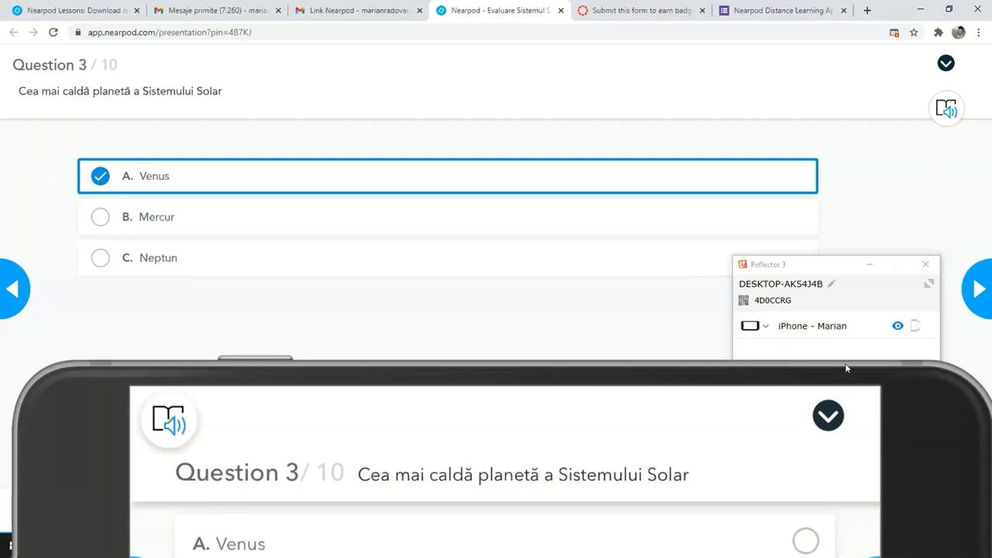
mouse_move(797, 375)
left_click_drag(765, 376, 435, 297)
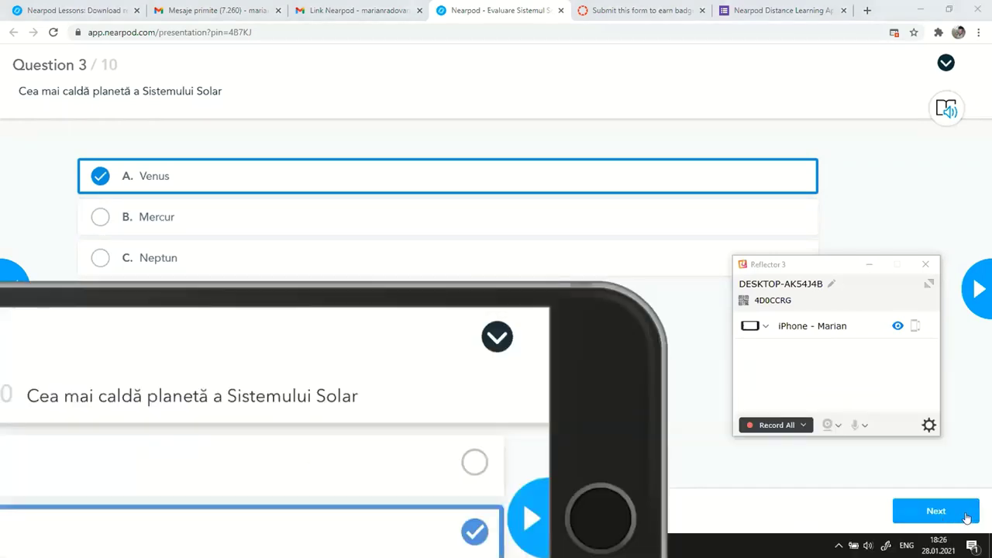
left_click(962, 514)
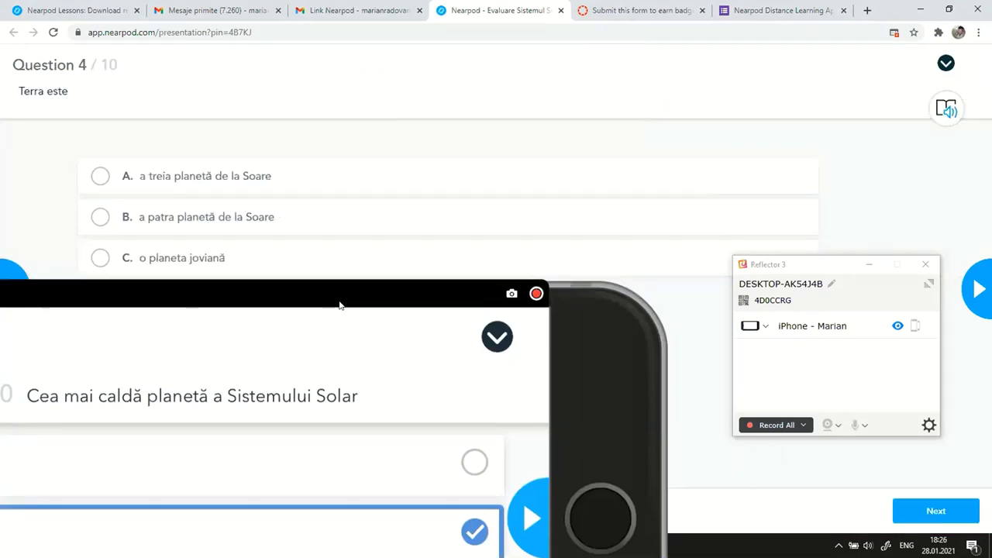
Review the third listed student's Question 3 answer details in the teacher's quiz results, then close them
left_click(61, 16)
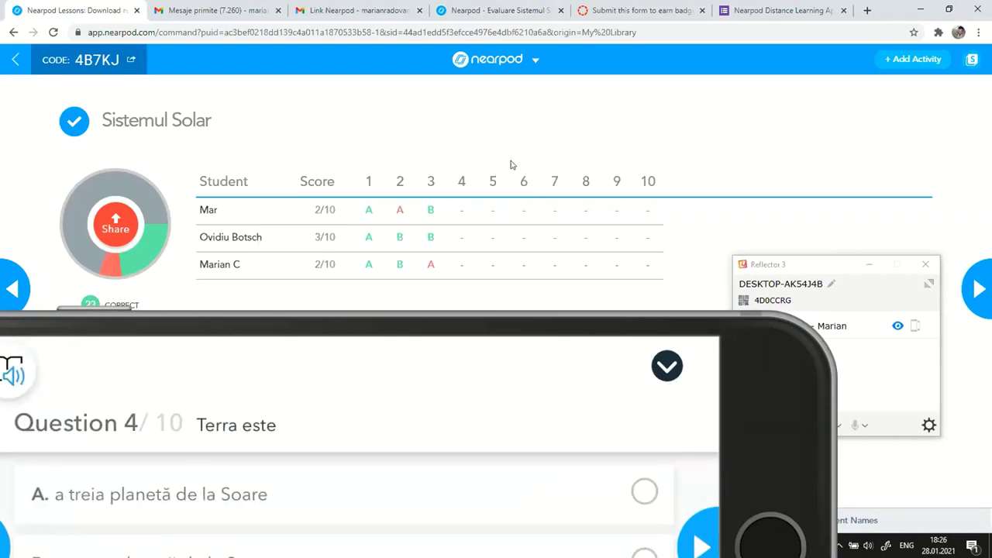
left_click(432, 265)
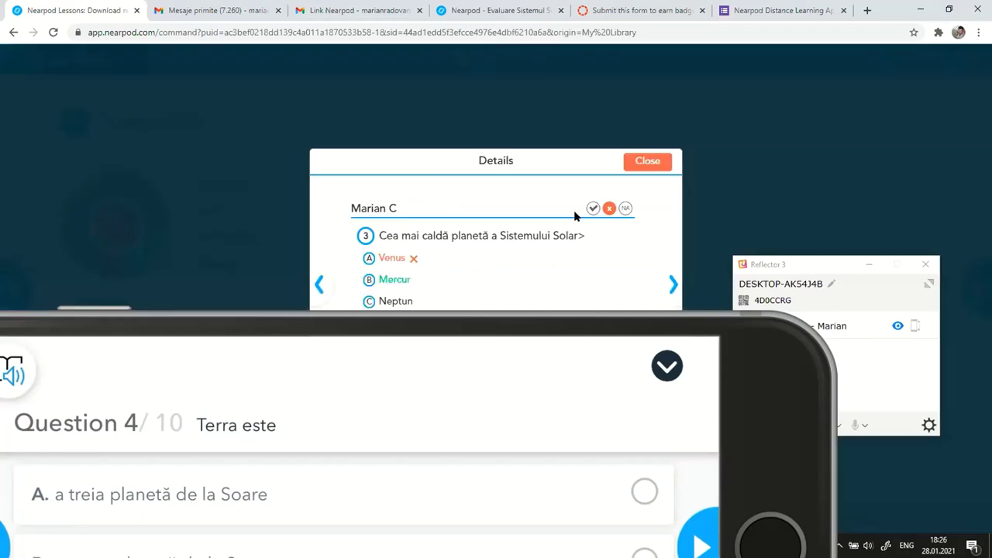
left_click(659, 163)
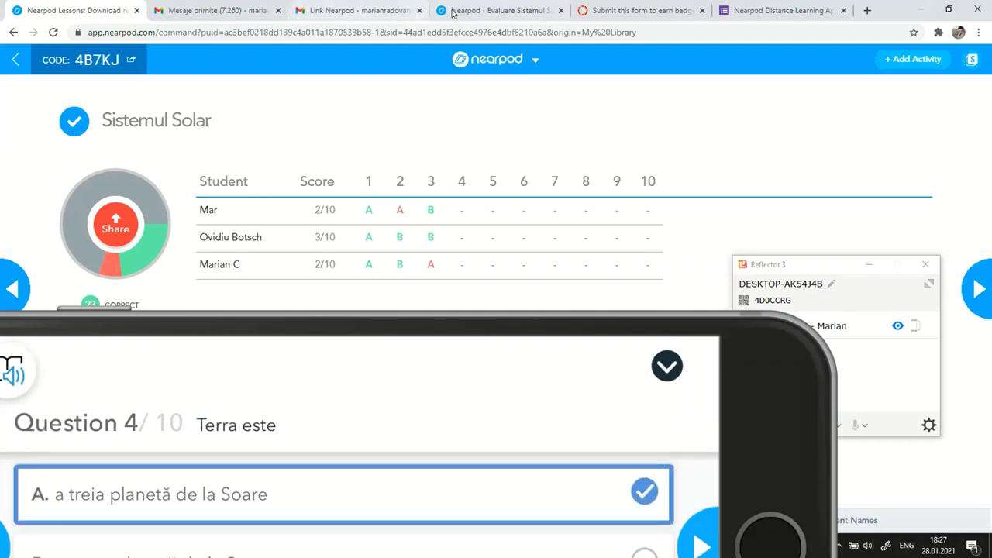
Select "a patra planetă de la Soare" for Question 4 in the student's browser and check the teacher's quiz results
left_click(484, 11)
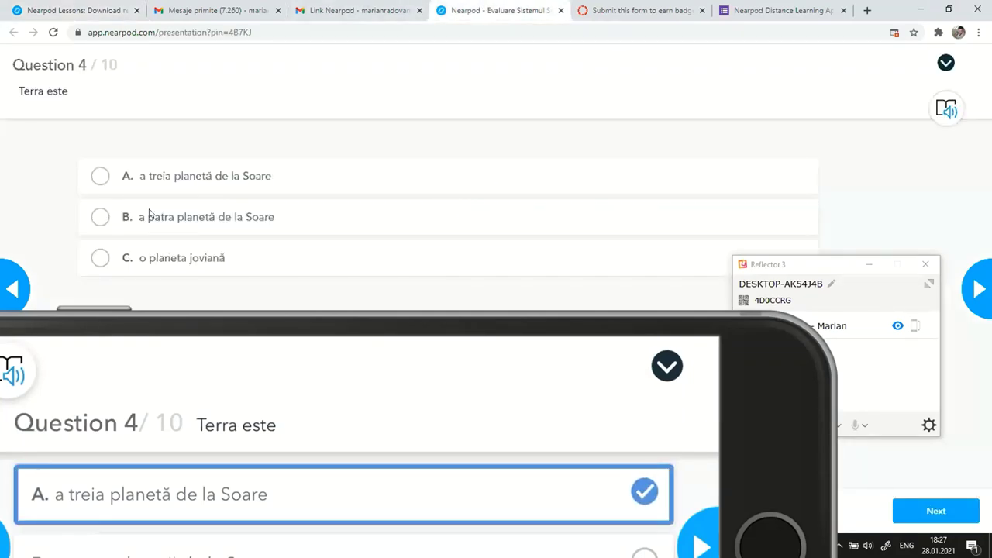
left_click(97, 218)
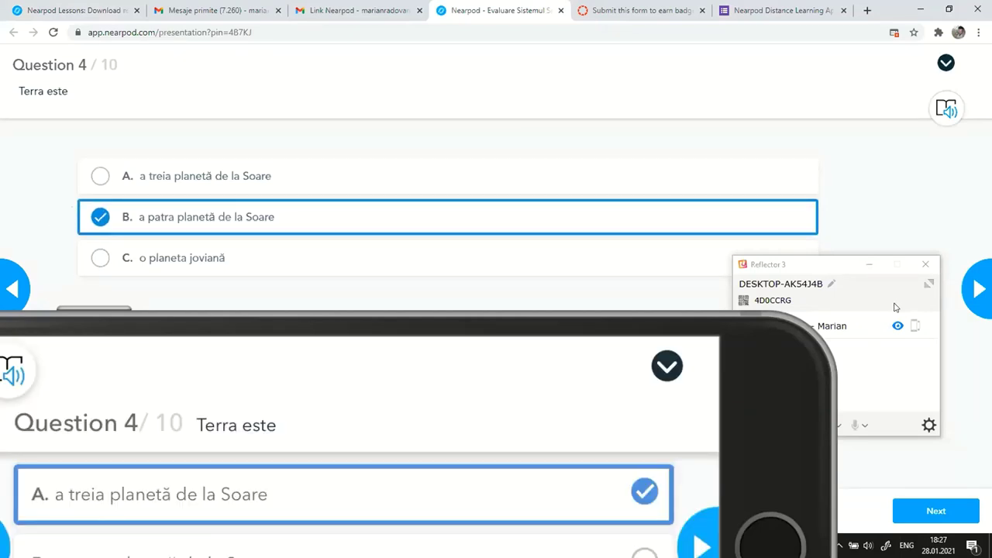
left_click(62, 11)
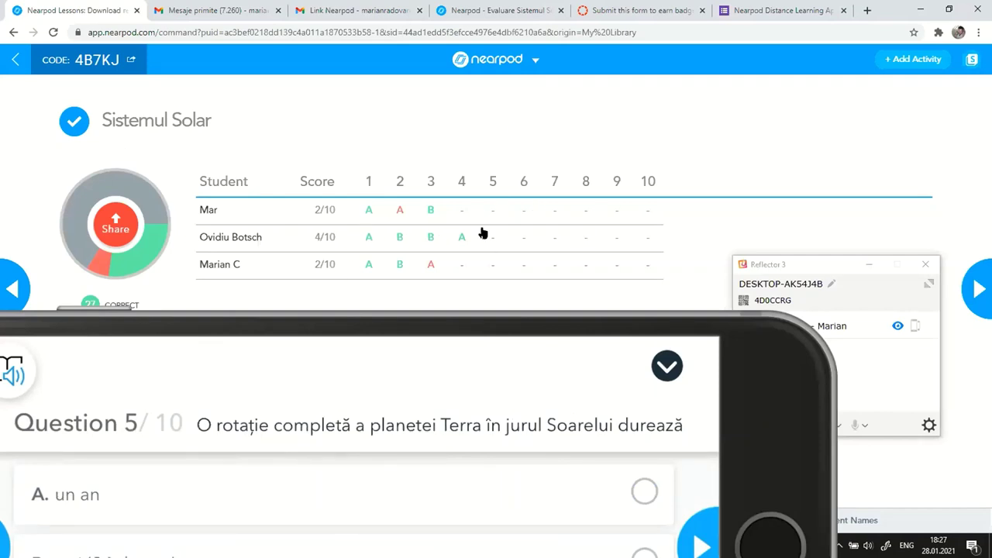
mouse_move(553, 322)
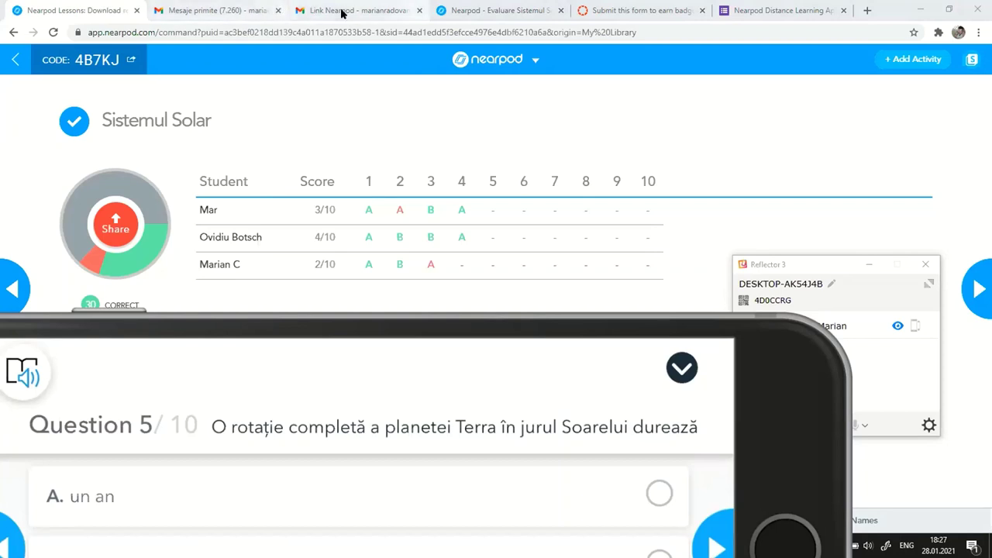
Move on to Question 5 in the student's browser, answer it with "un an" and continue to Question 6
left_click(481, 11)
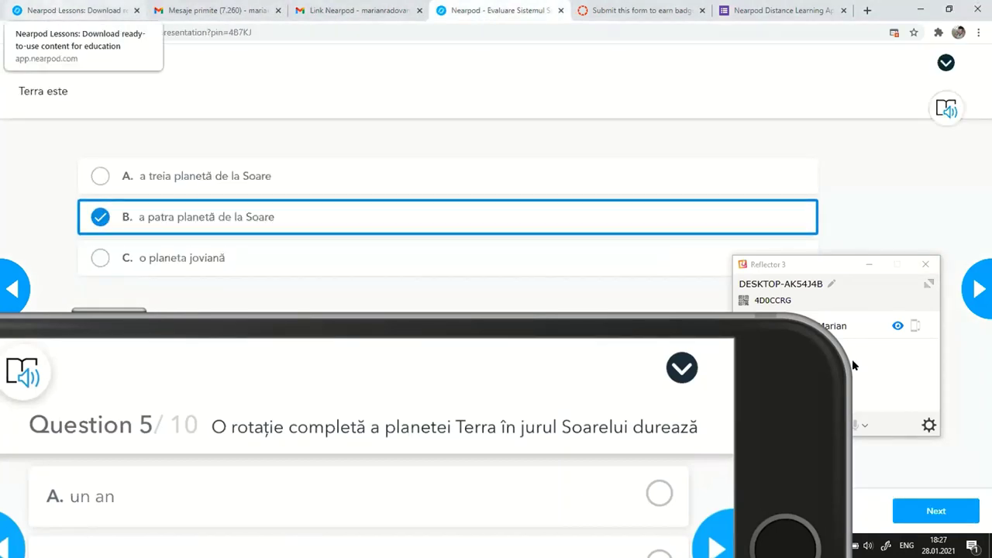
left_click(936, 511)
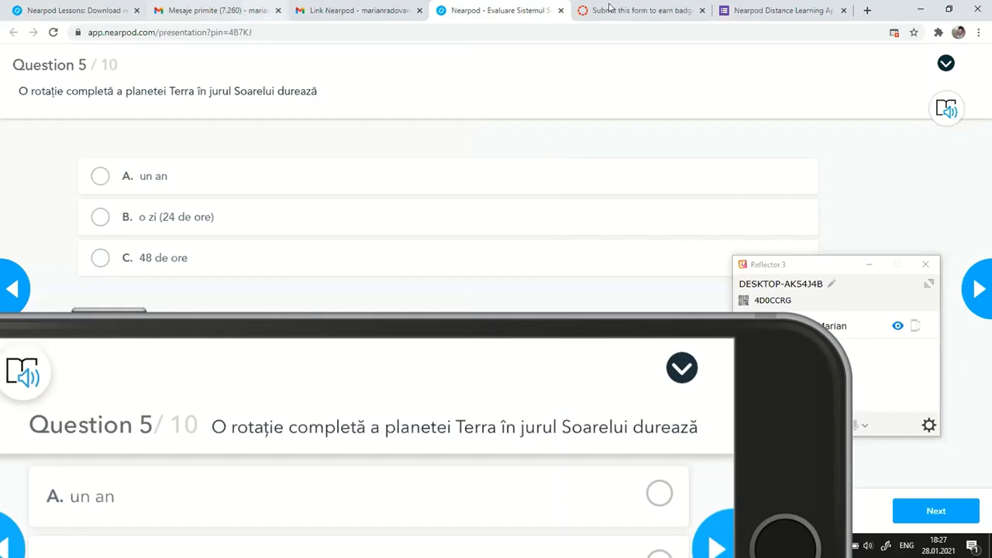
mouse_move(471, 345)
left_click(474, 325)
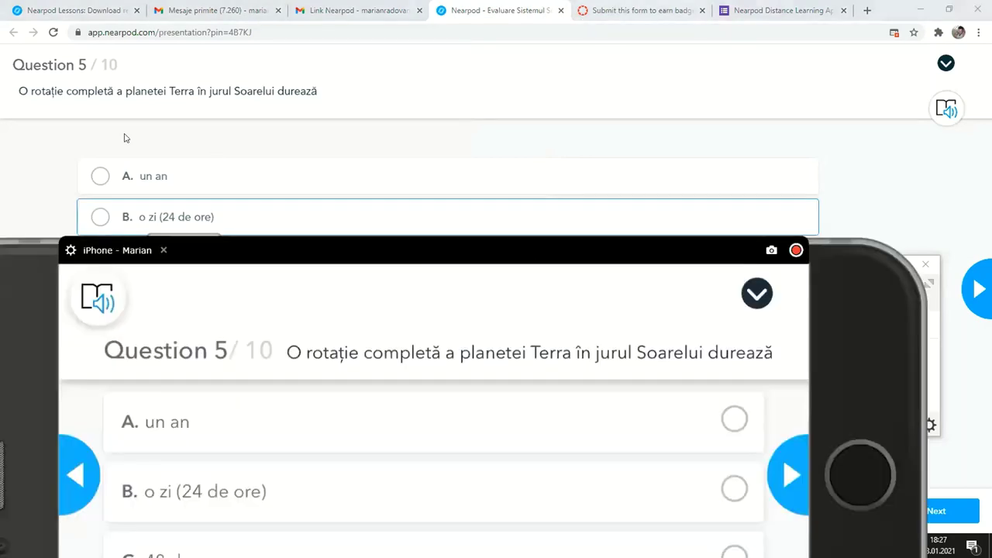
left_click(99, 177)
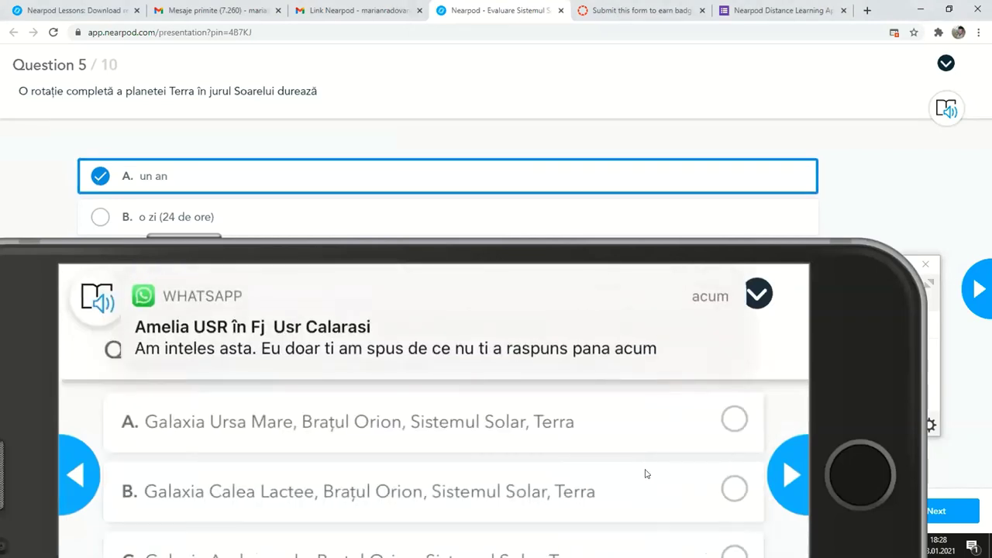
left_click(963, 512)
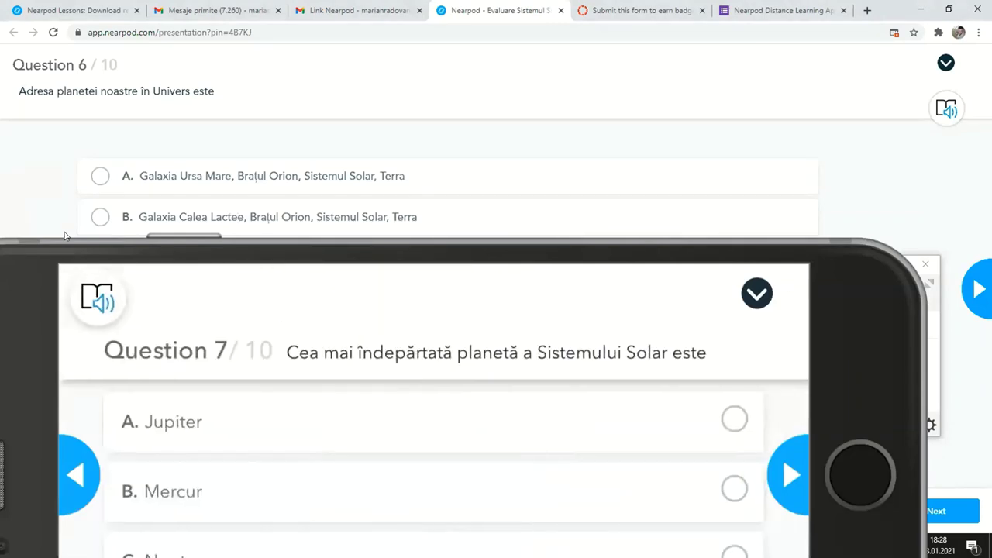
Answer Question 6 with "Galaxia Ursa Mare, Brațul Orion, Sistemul Solar, Terra" and Question 7 with "Mercur" in the student's browser
left_click(99, 175)
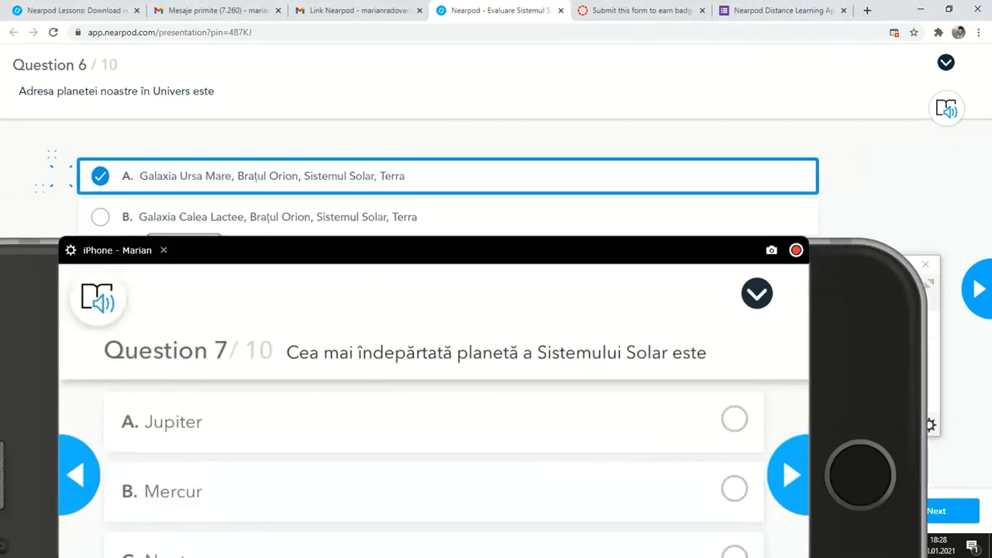
left_click(951, 515)
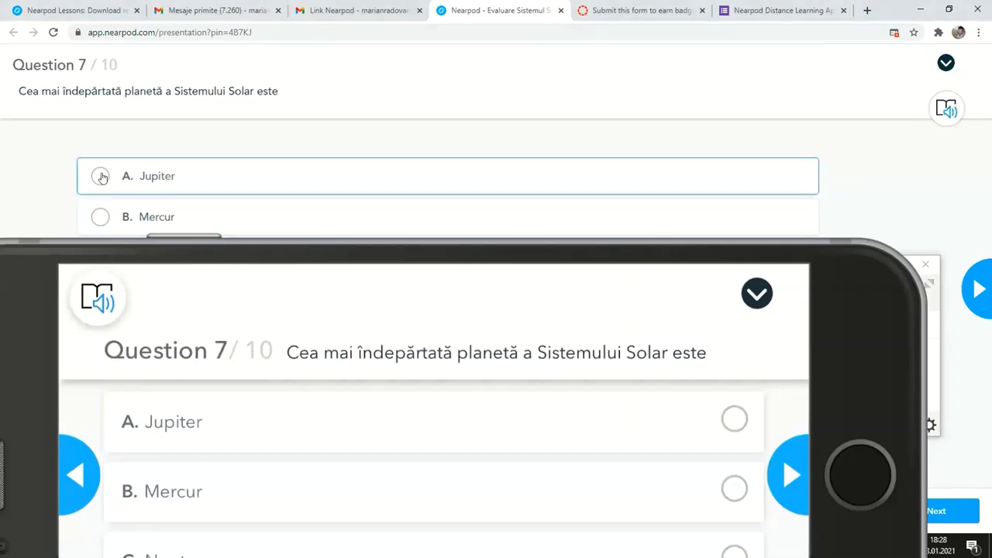
left_click(97, 213)
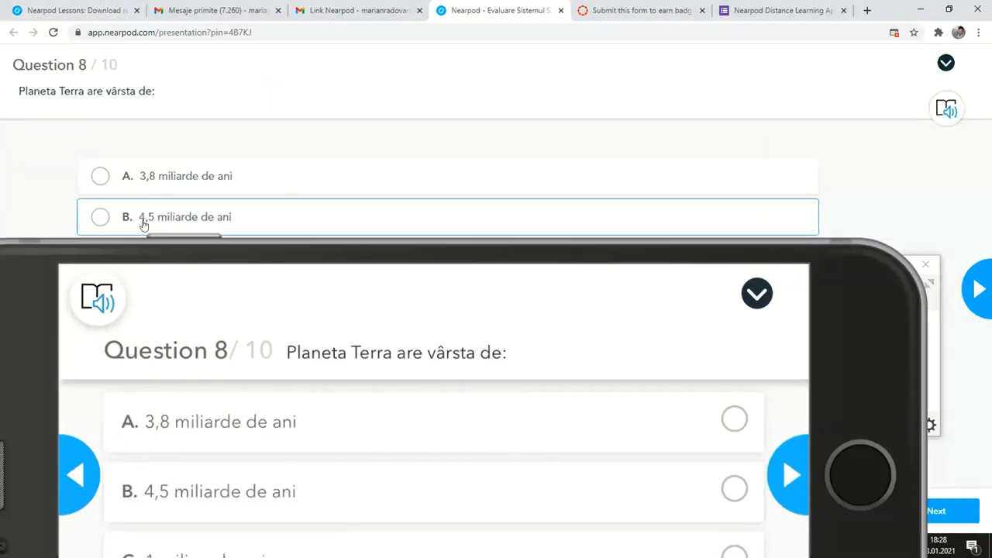
Answer Question 8 with "4,5 miliarde de ani" and Question 9 with "Terra și Marte", then continue to Question 10
left_click(97, 220)
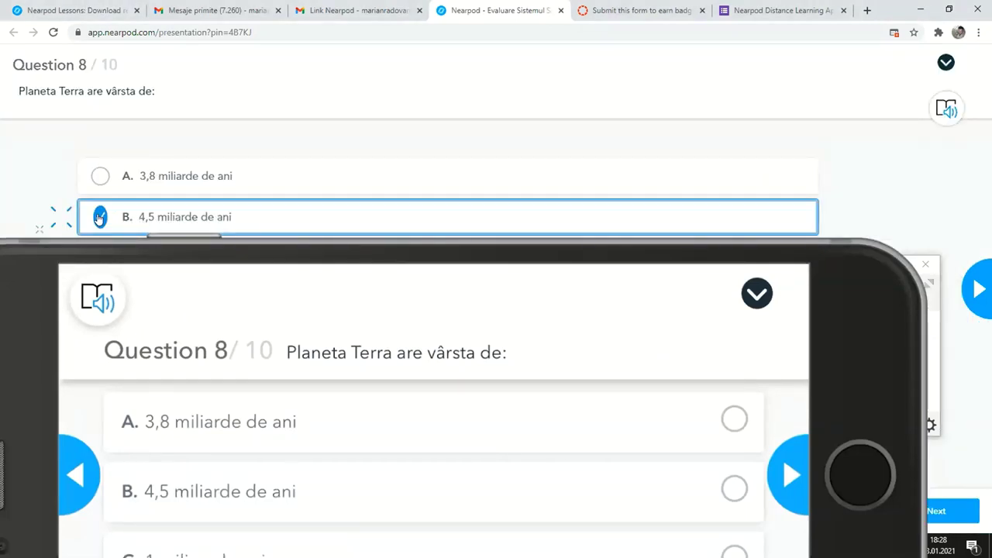
left_click(955, 500)
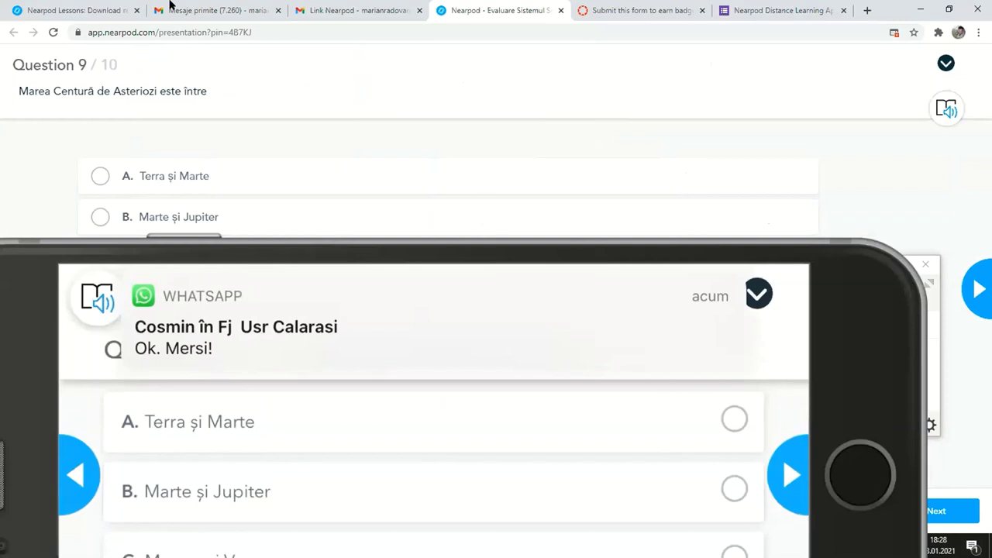
left_click(101, 177)
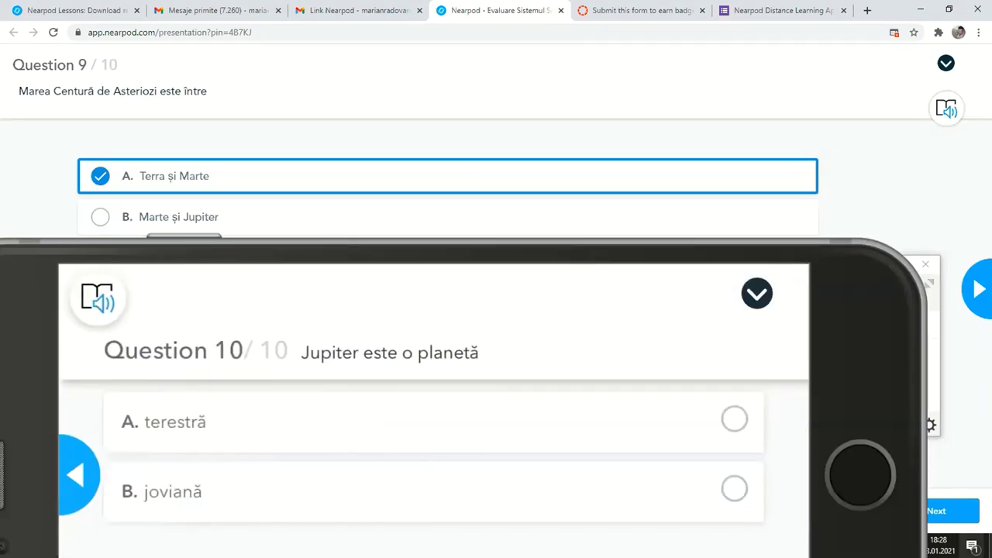
left_click(956, 503)
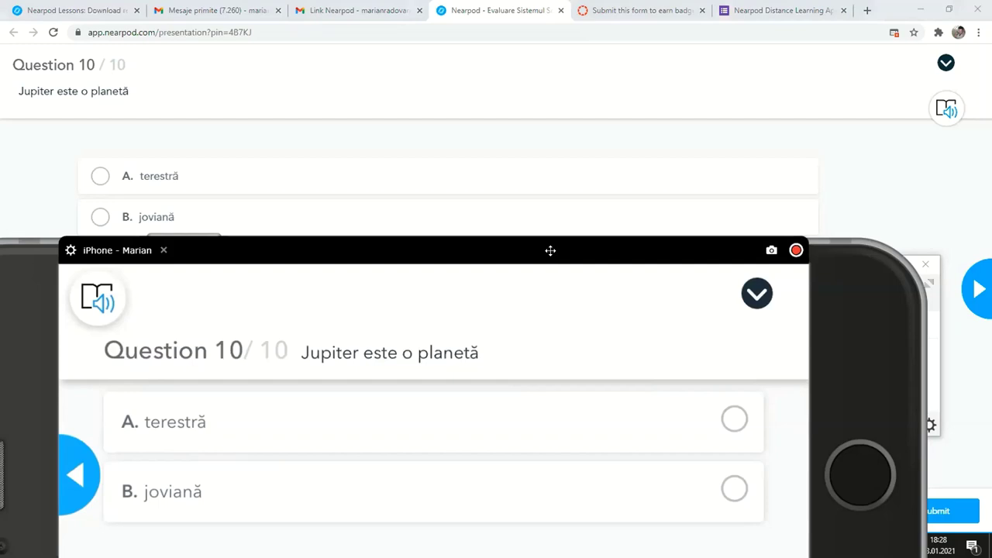
Reposition the mirrored phone and select "joviană" as the Question 10 answer in the student's browser
left_click_drag(550, 250, 562, 161)
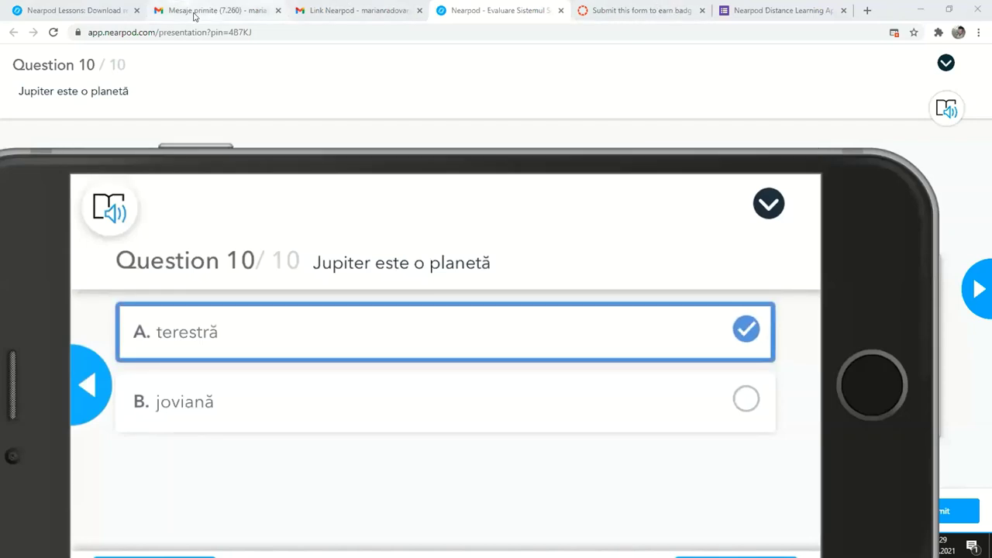
left_click(462, 13)
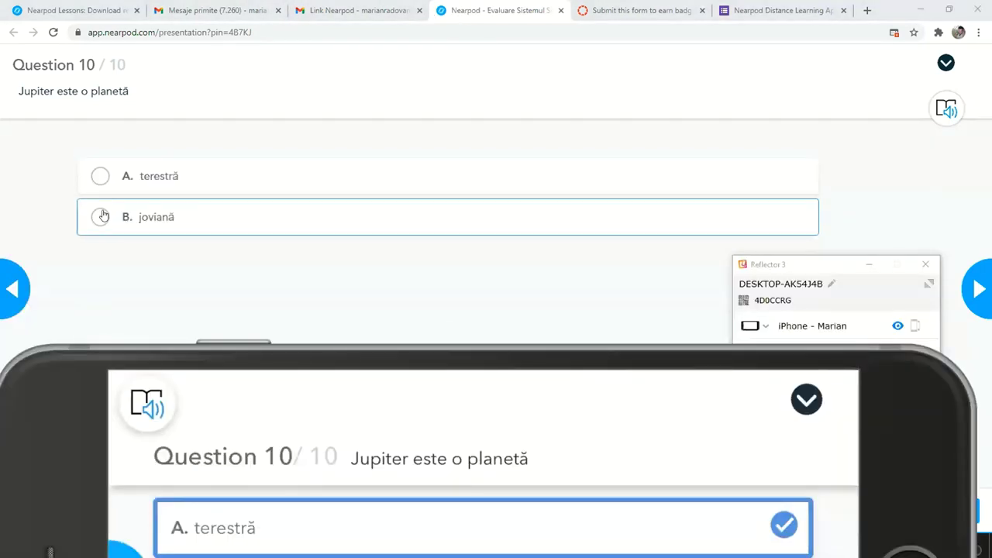
left_click(99, 217)
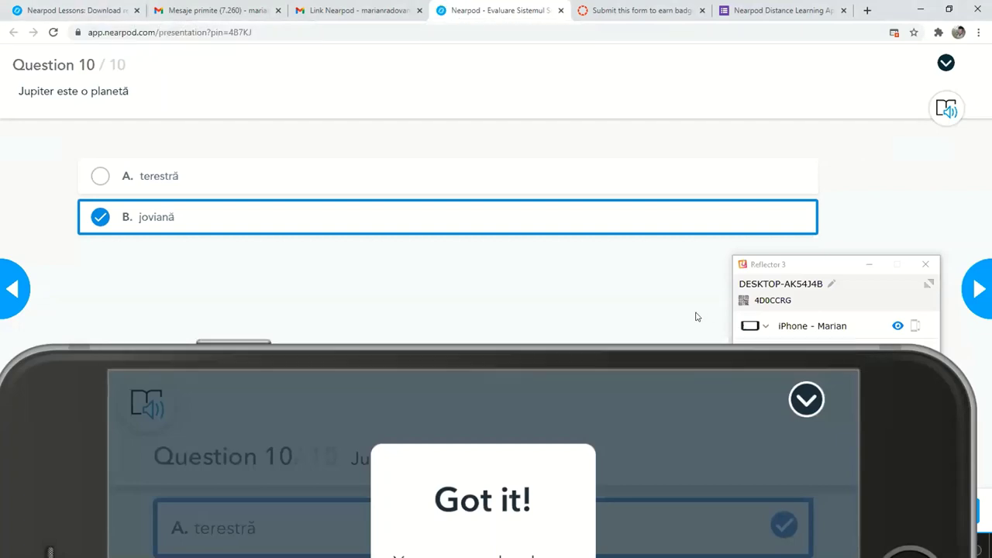
Submit the Question 10 answer in the student's browser and bring the Sistemul Solar results table into view in the teacher's view
mouse_move(671, 356)
left_click_drag(669, 355, 535, 165)
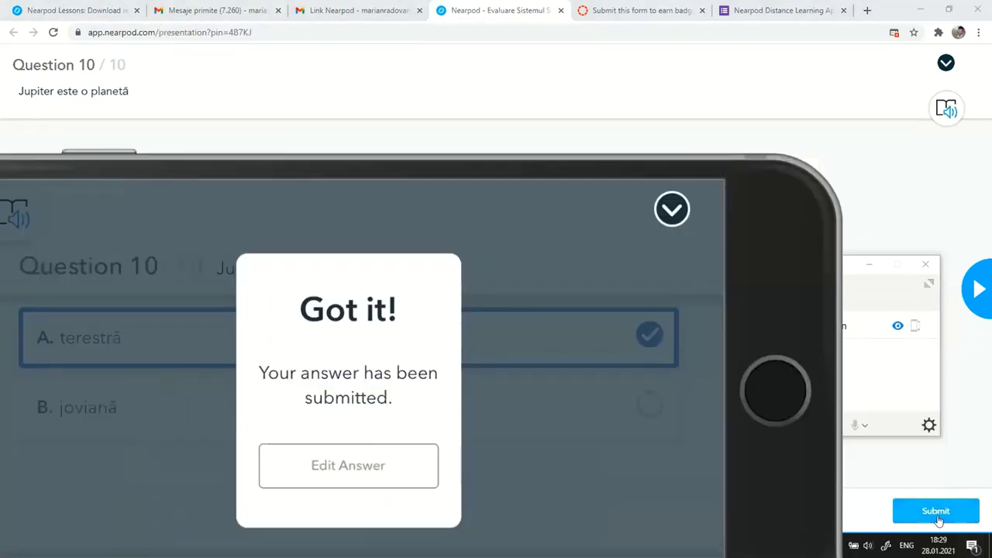
left_click(51, 8)
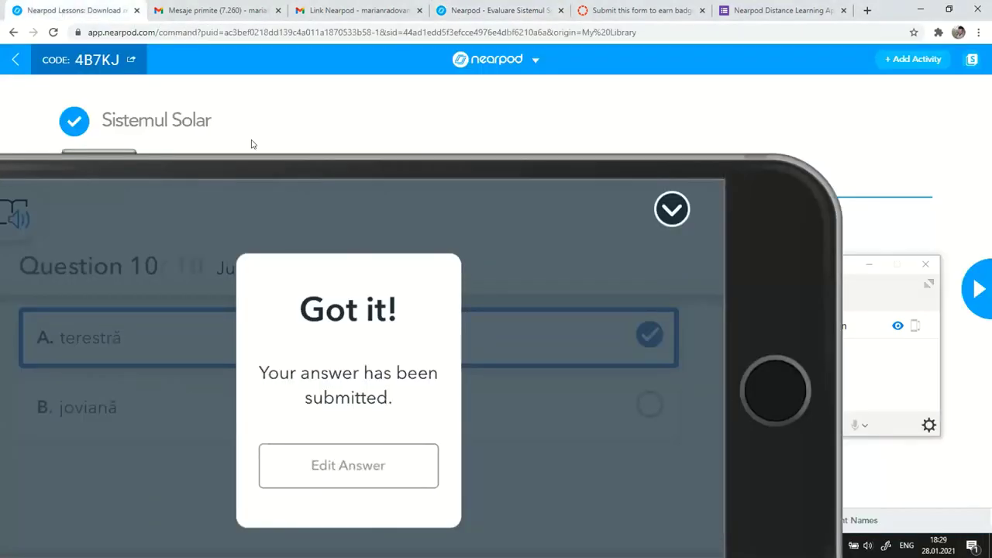
mouse_move(313, 184)
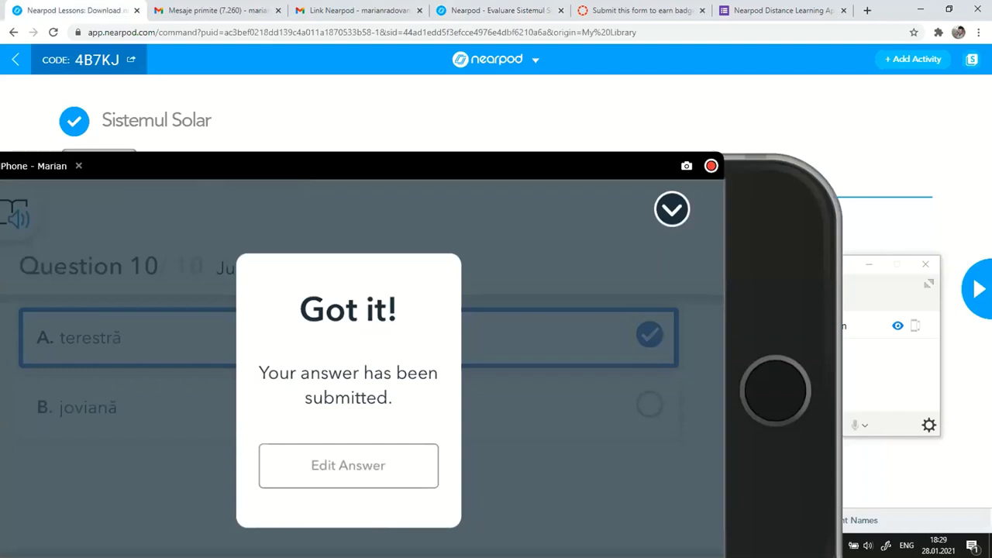
left_click(315, 166)
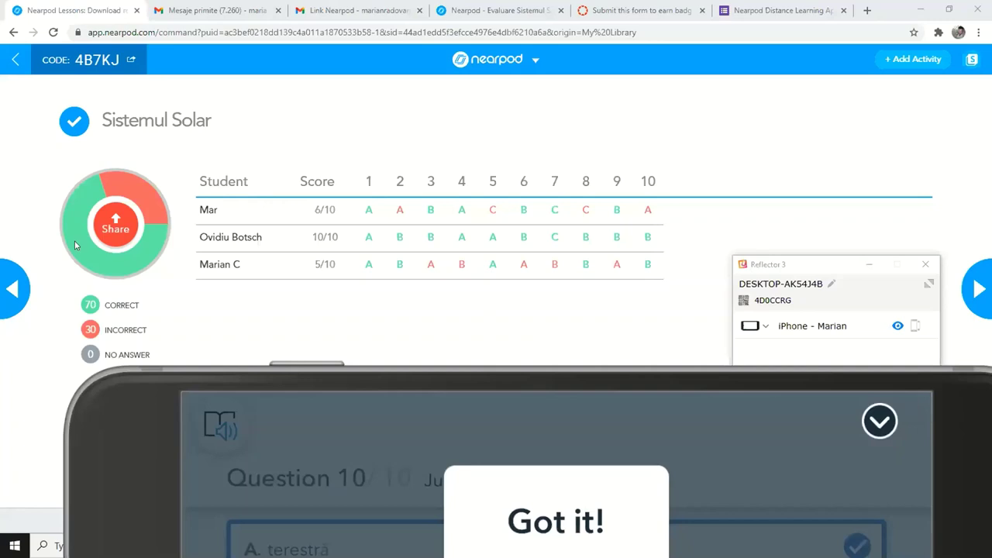
Share the Sistemul Solar quiz results with the students and check them on the mirrored phone and in the student's browser
left_click(117, 224)
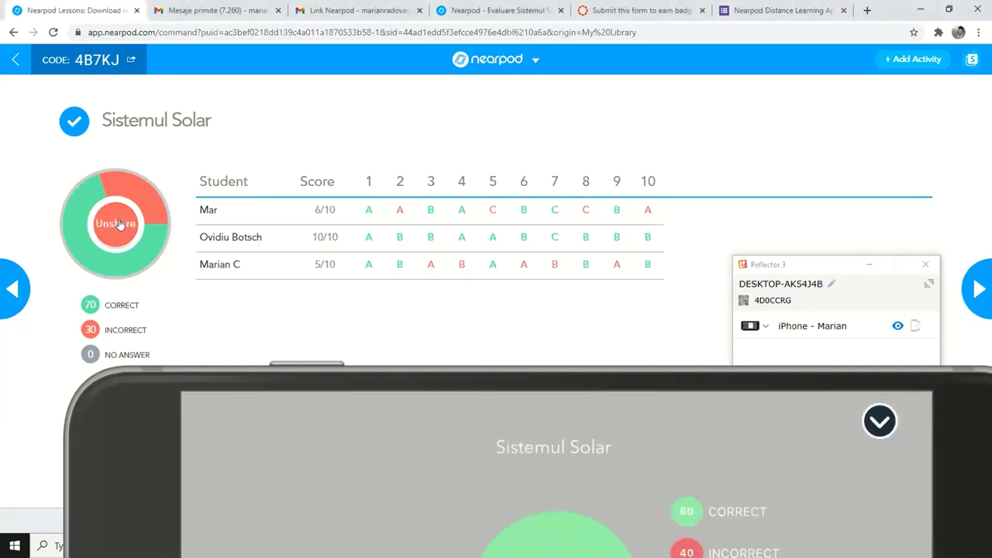
mouse_move(466, 382)
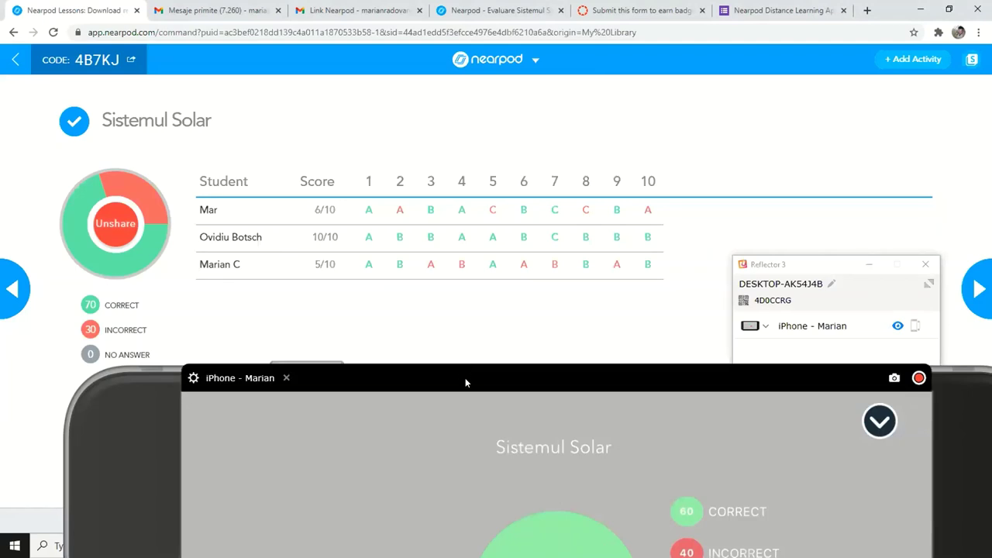
left_click_drag(466, 382, 424, 131)
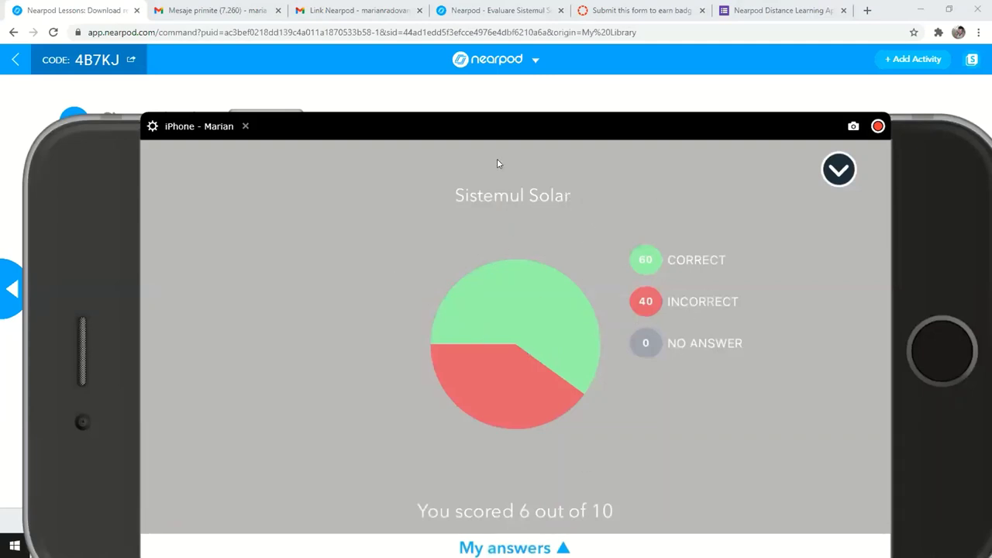
left_click(500, 10)
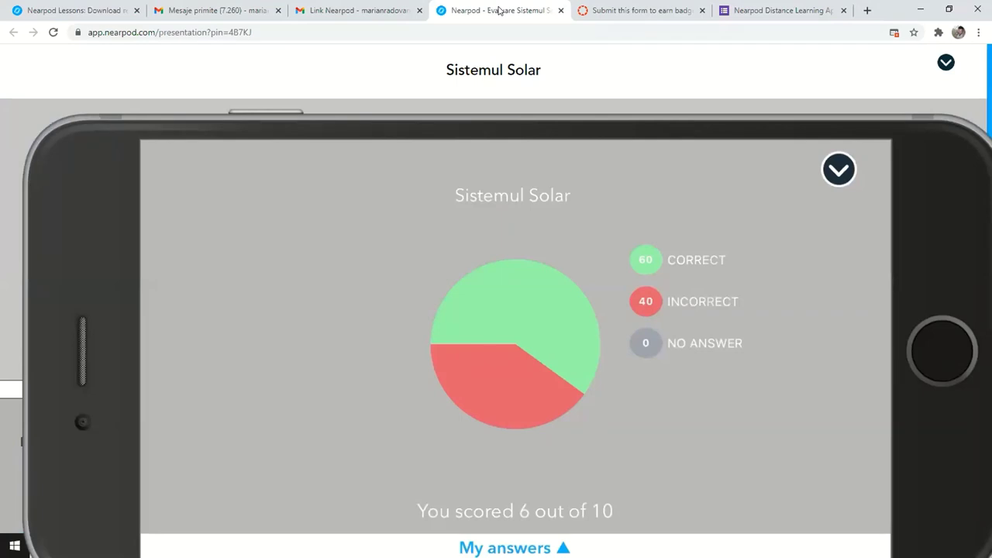
mouse_move(575, 198)
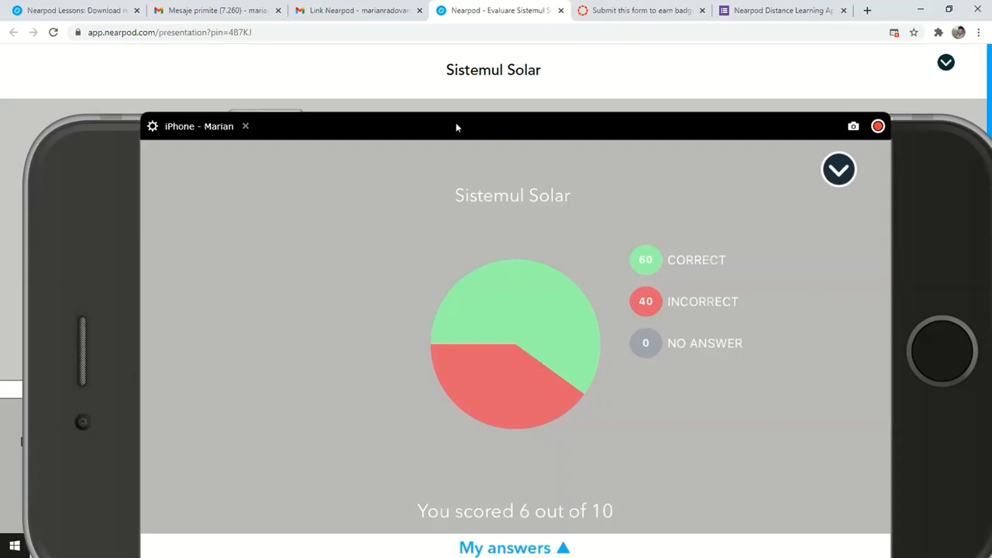
Stop sharing the quiz results from the teacher's view and advance the lesson to the "Împerechează etichetele!" activity
left_click_drag(454, 121, 411, 269)
left_click(50, 10)
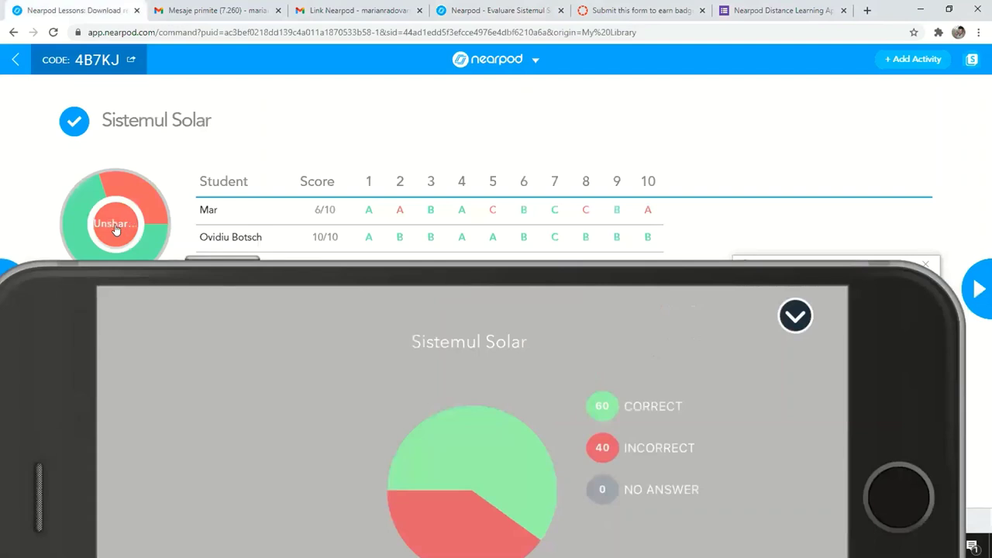
left_click(123, 231)
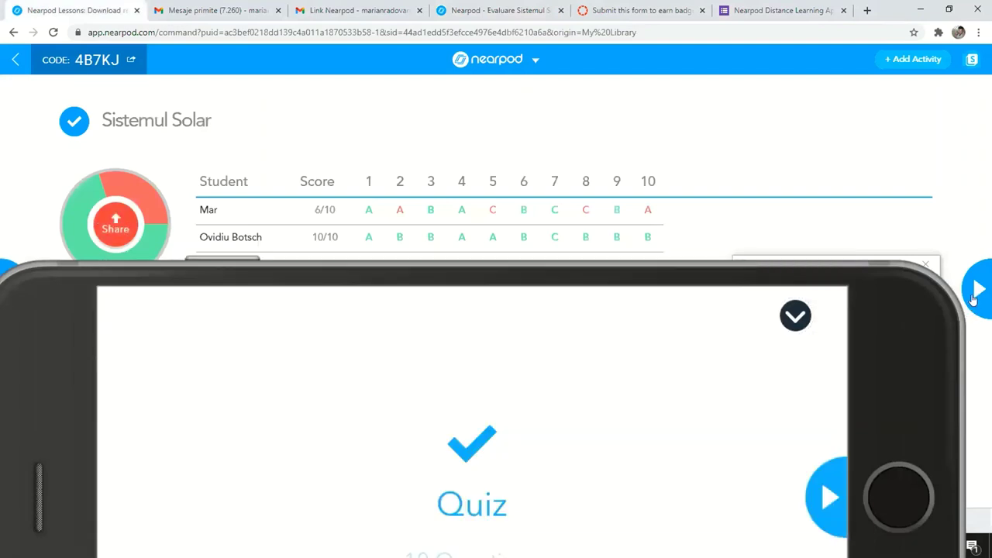
key("Right")
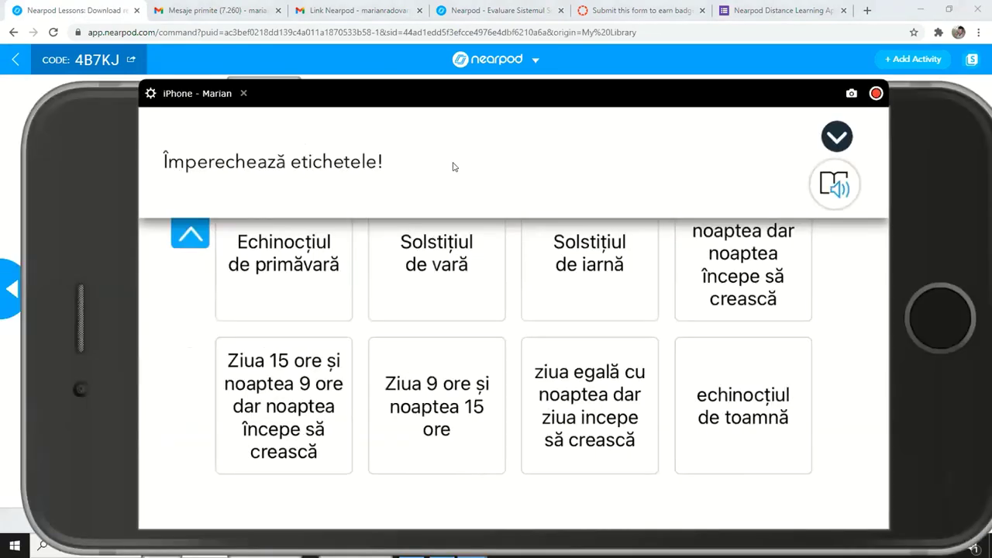
In the student's browser, collapse the matching instructions and pair "Solstițiul de vară" and "echinocțiul de toamnă" with their day-length descriptions
left_click(488, 10)
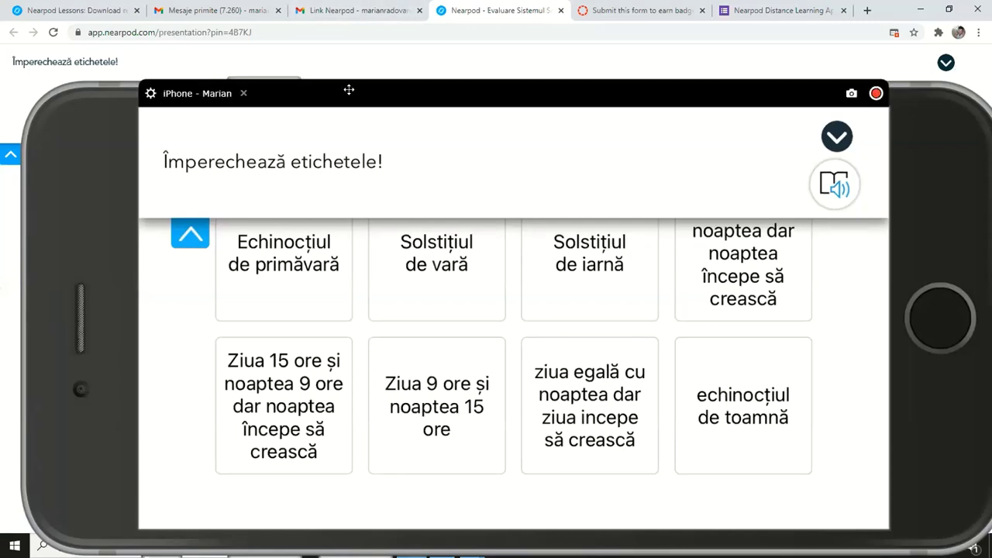
left_click_drag(349, 90, 341, 436)
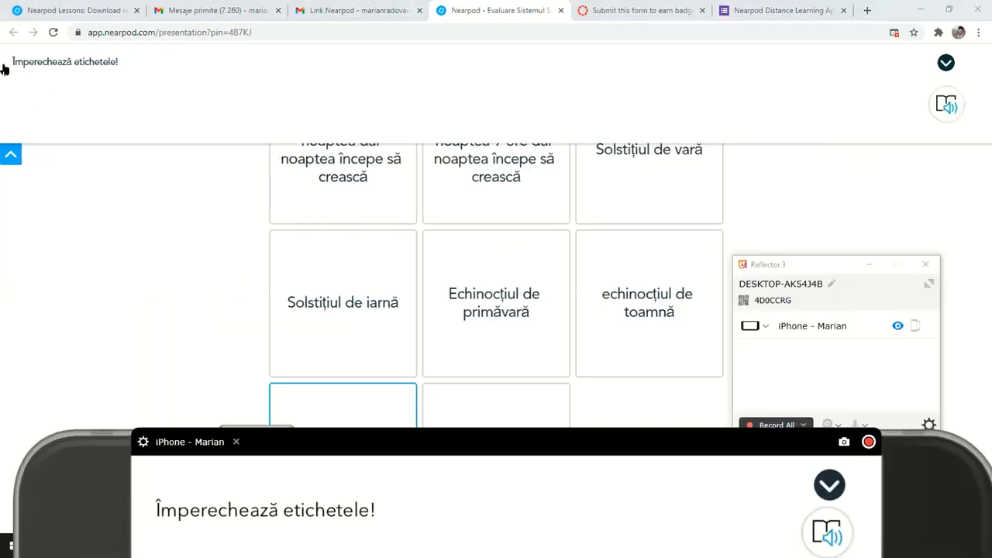
left_click(10, 155)
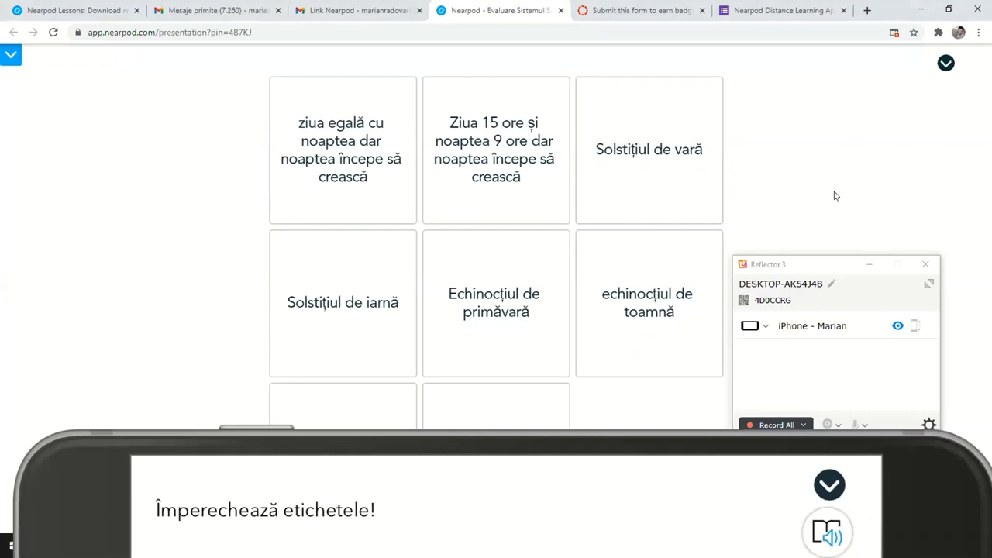
left_click(662, 149)
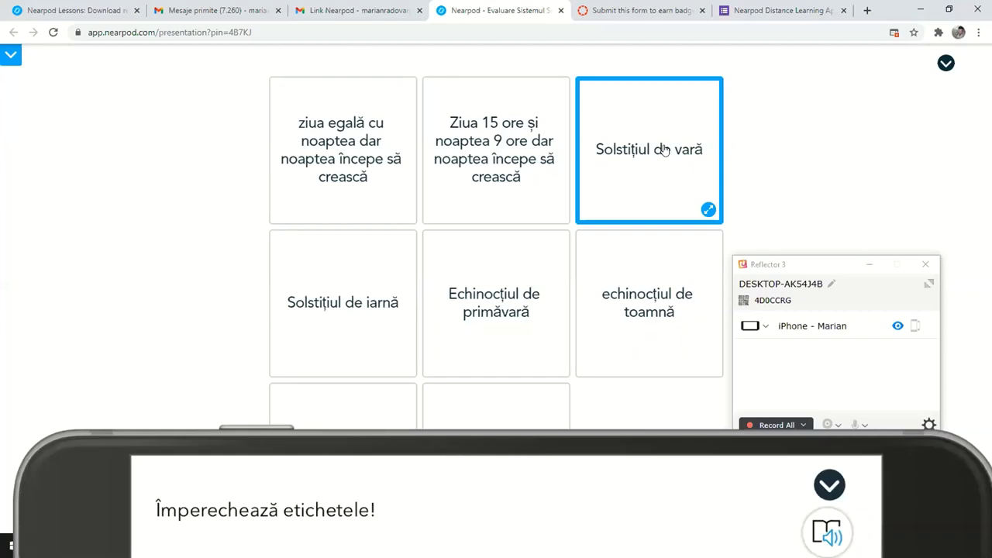
left_click(525, 158)
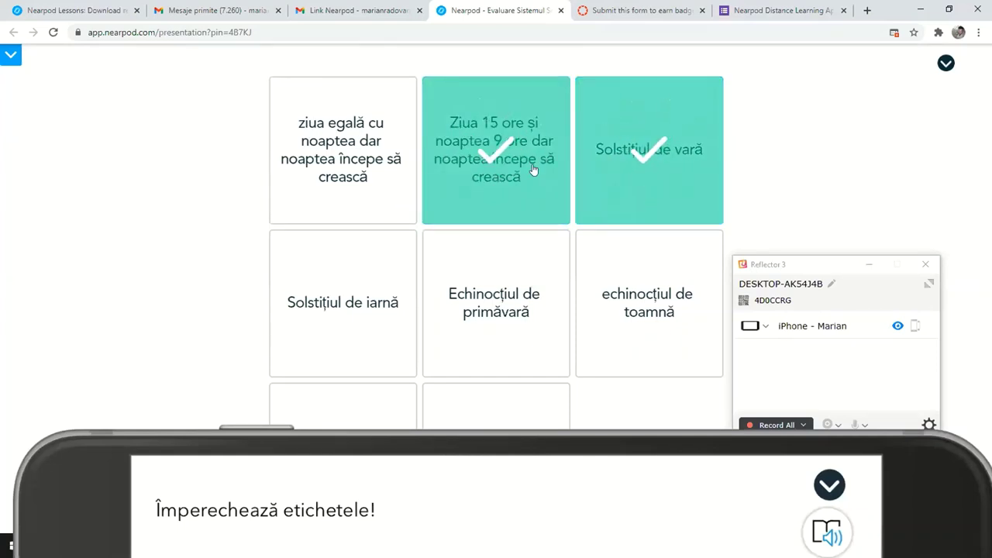
left_click(632, 309)
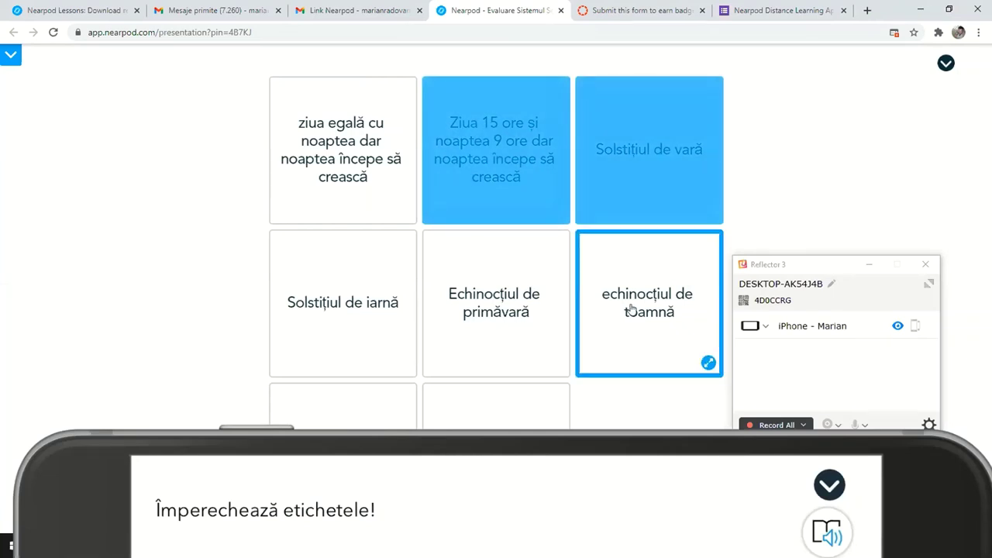
left_click(353, 148)
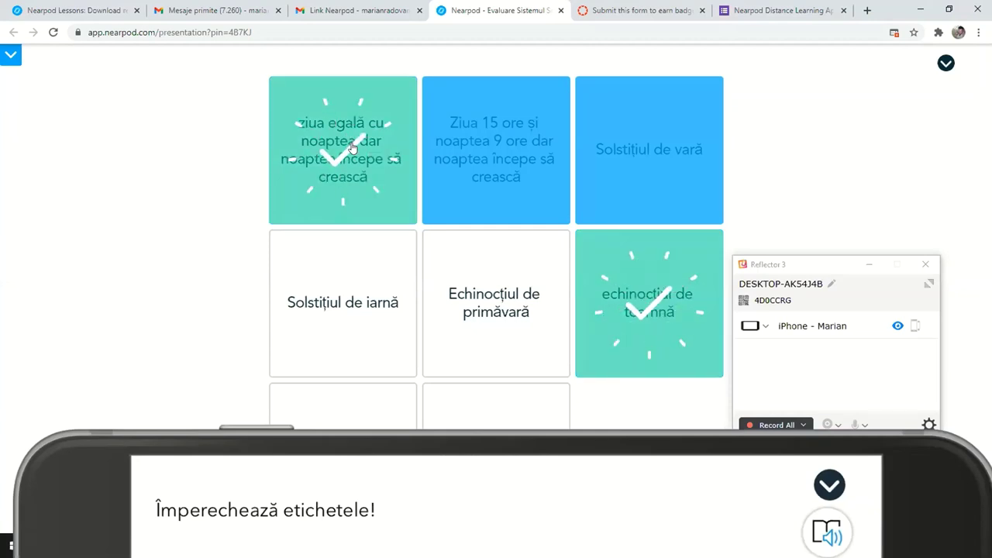
Pair "Solstițiul de iarnă" with "Ziua 9 ore și noaptea 15 ore" and "Echinocțiul de primăvară" with its description of growing days
left_click(383, 304)
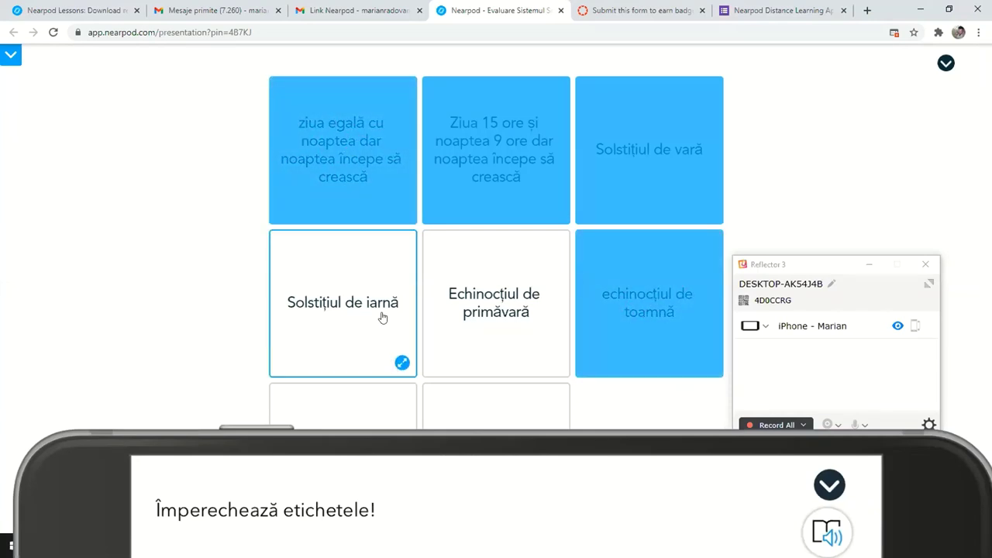
left_click(392, 306)
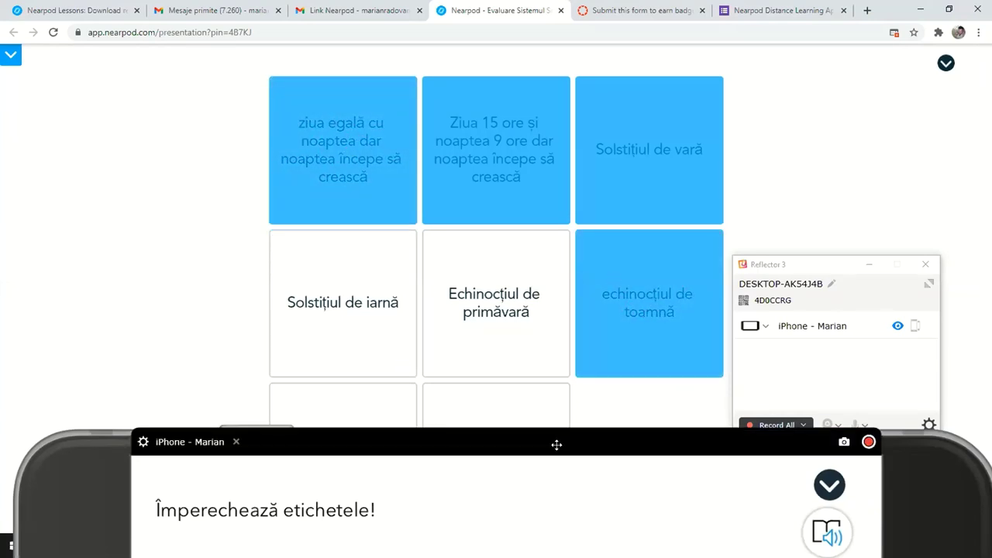
left_click(504, 438)
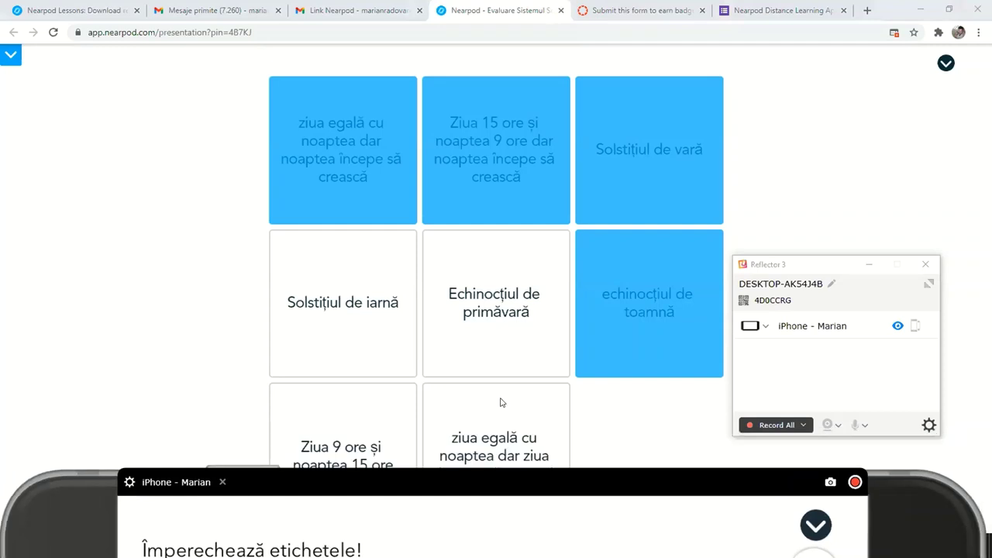
left_click(373, 324)
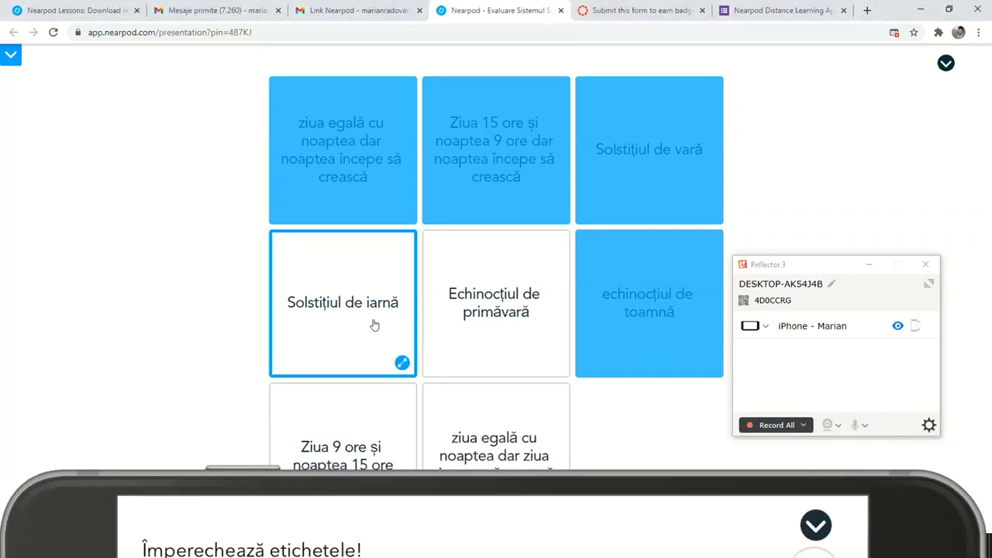
left_click(373, 450)
left_click(530, 275)
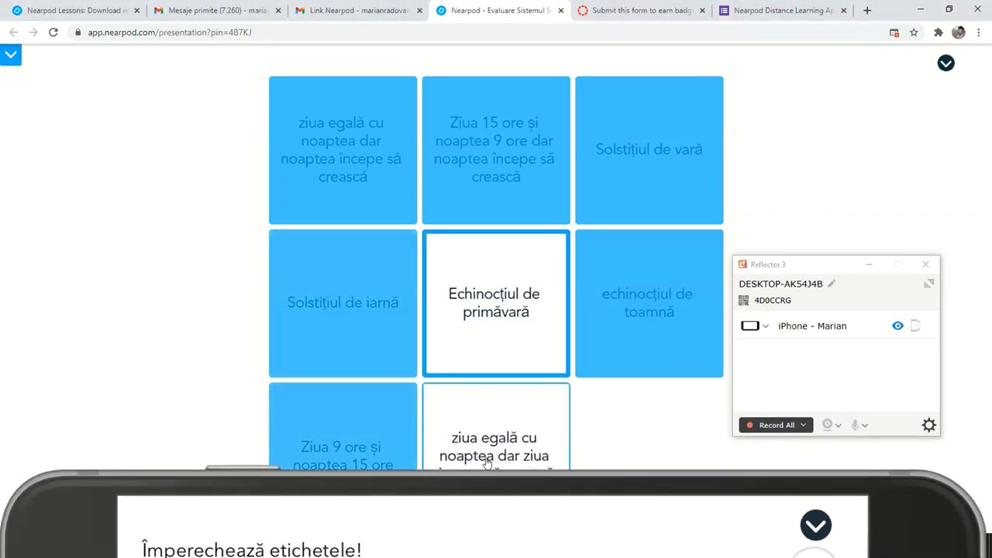
left_click(487, 463)
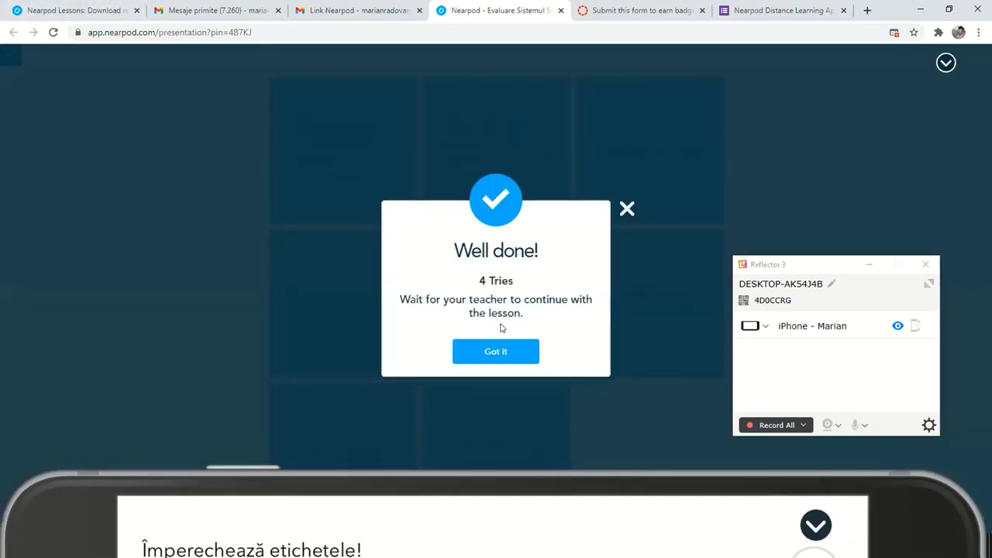
Review the matching activity's classroom results in the teacher's view and advance the lesson to the open-ended question about a season
left_click(67, 10)
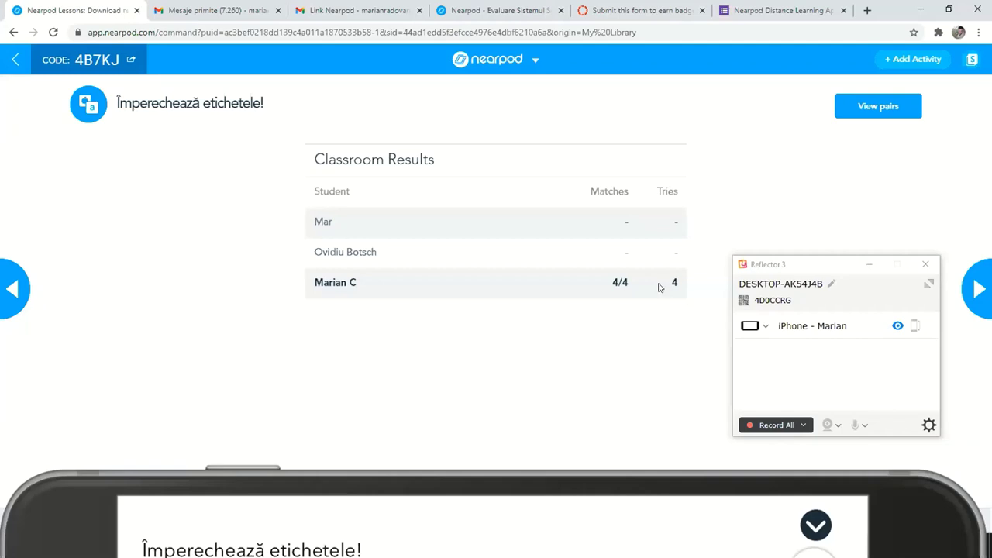
mouse_move(662, 531)
left_click(498, 466)
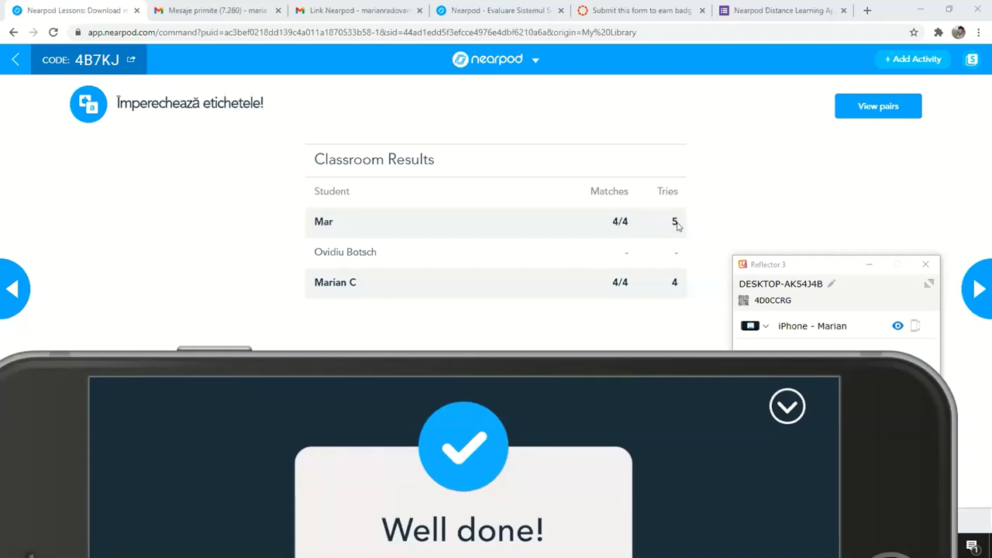
mouse_move(609, 374)
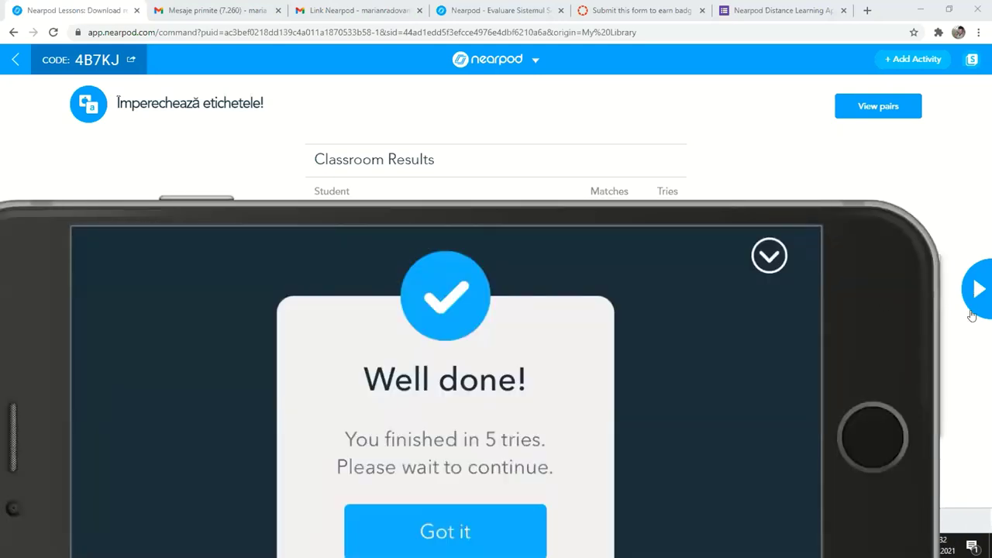
key("Right")
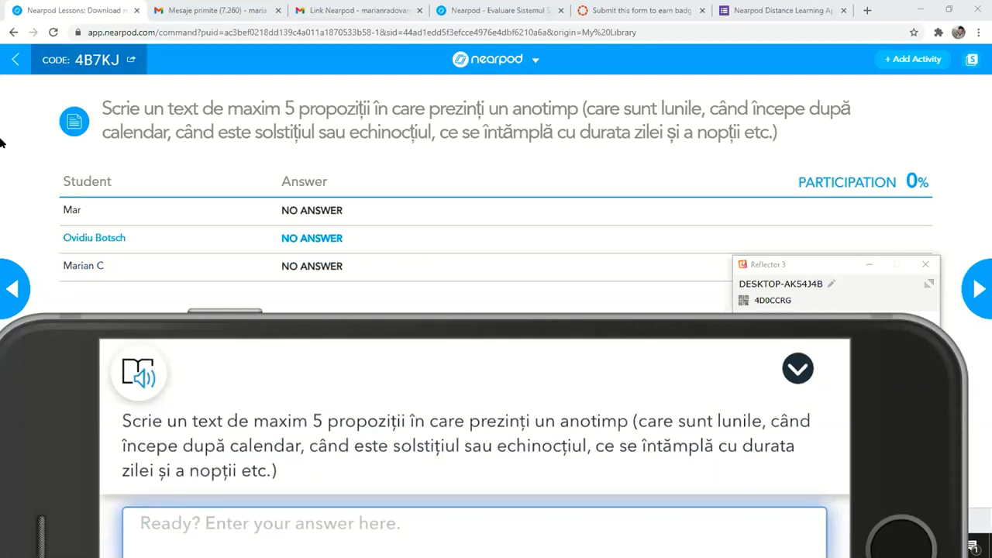
left_click_drag(390, 317, 401, 195)
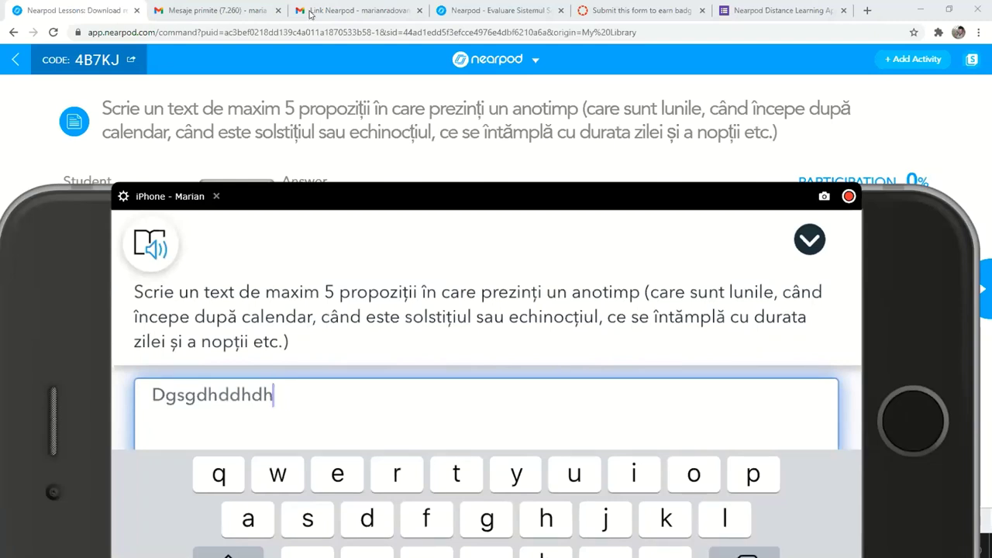
Submit "dffxfxfxfxdx" as the open-ended answer in the student's browser and return to the teacher's view of the answers
left_click(498, 7)
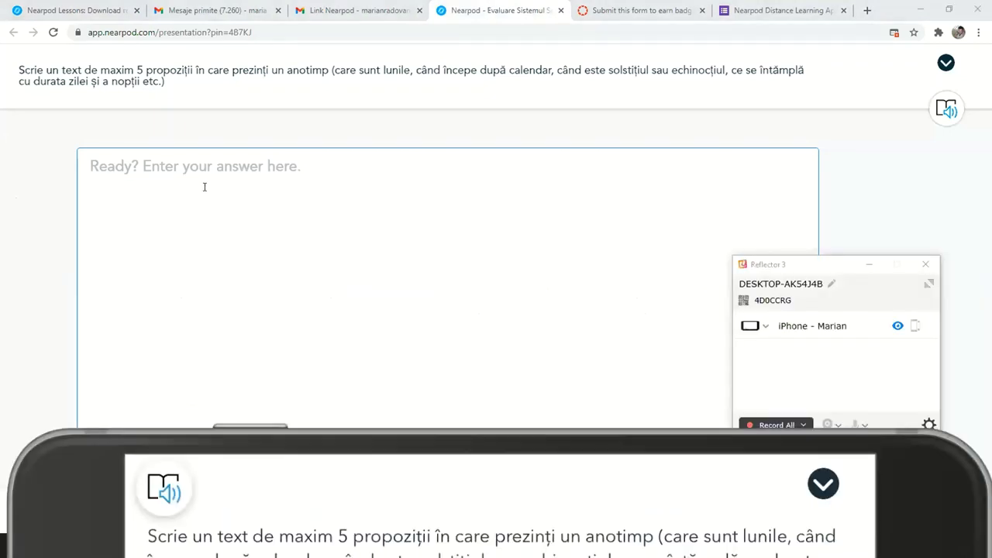
left_click(216, 175)
type("dffxfxfxfxdx")
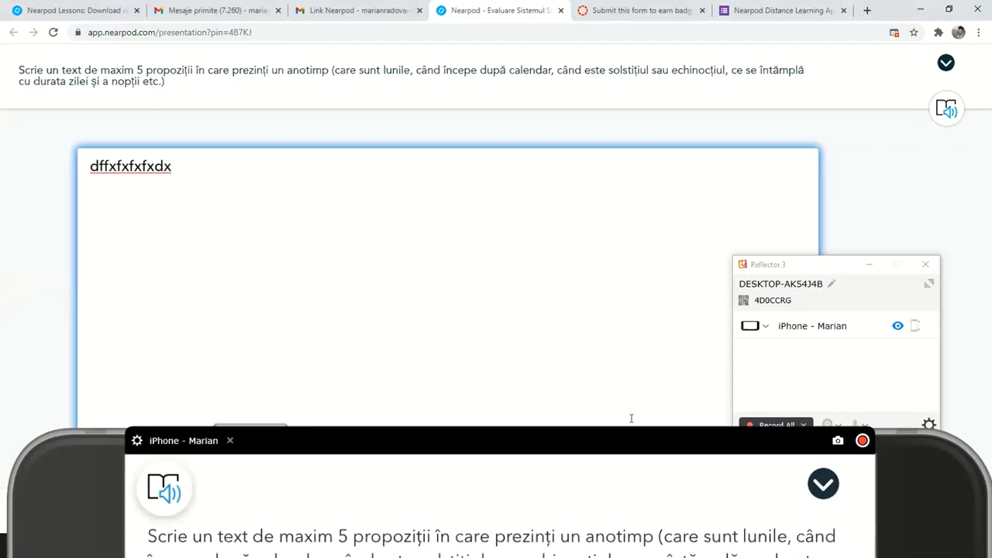
left_click_drag(625, 443, 453, 438)
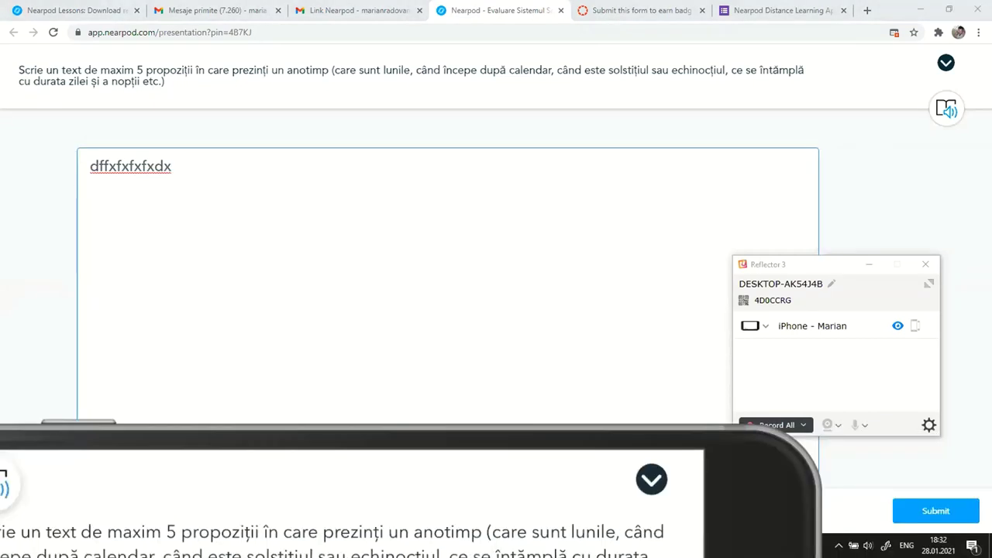
left_click(923, 509)
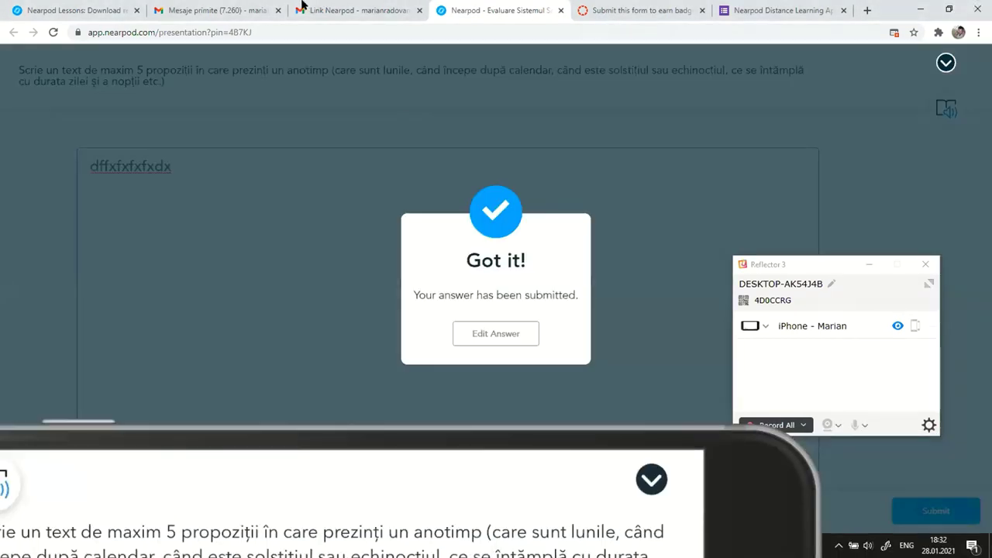
left_click(77, 10)
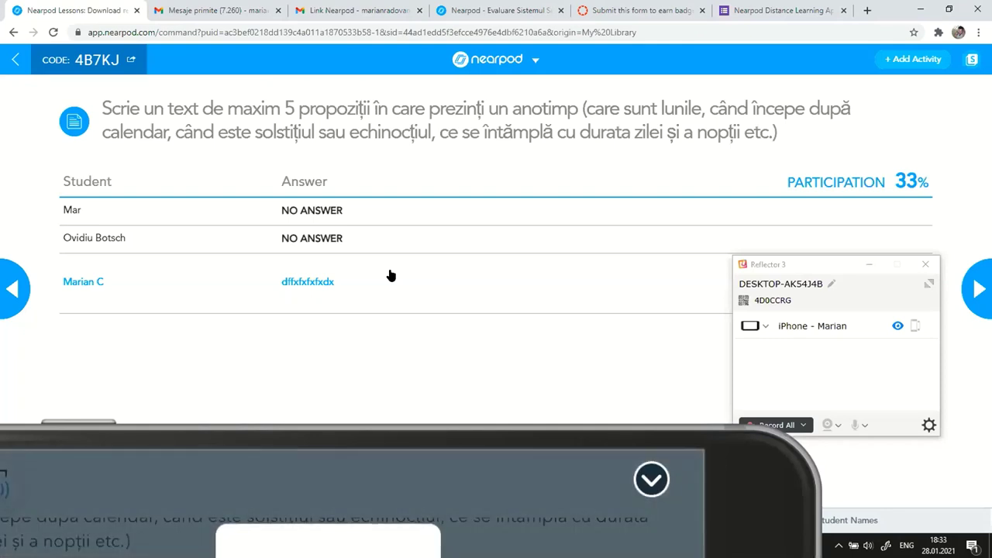
Share the open-ended answer "Dgsgdhddhdh" with the class from the teacher's view and check it on the mirrored iPhone
mouse_move(468, 434)
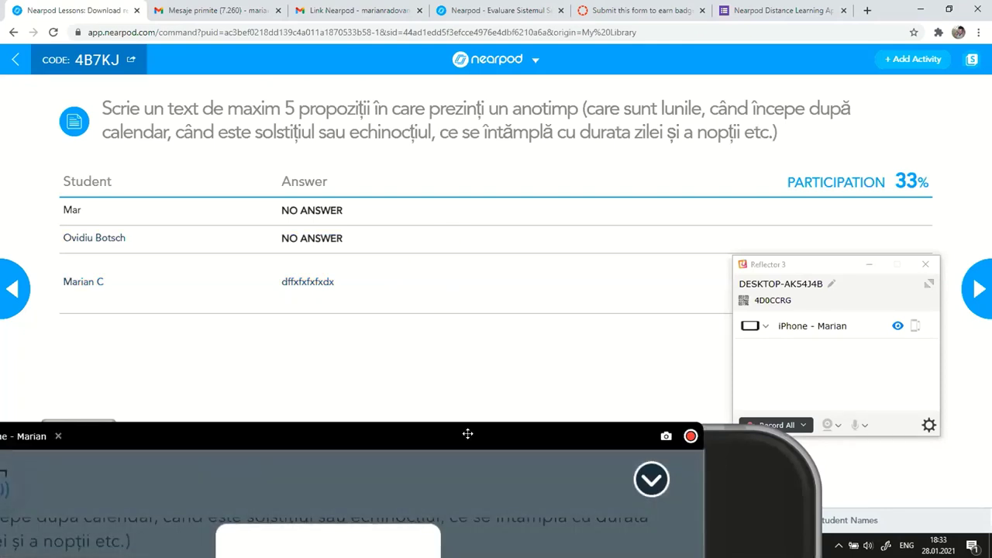
left_click_drag(467, 434, 572, 144)
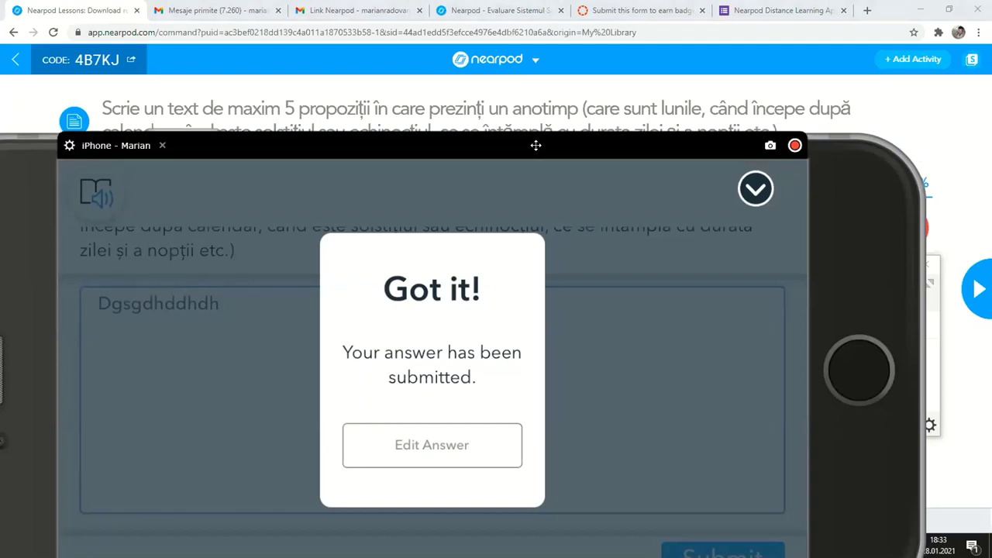
left_click_drag(536, 145, 581, 358)
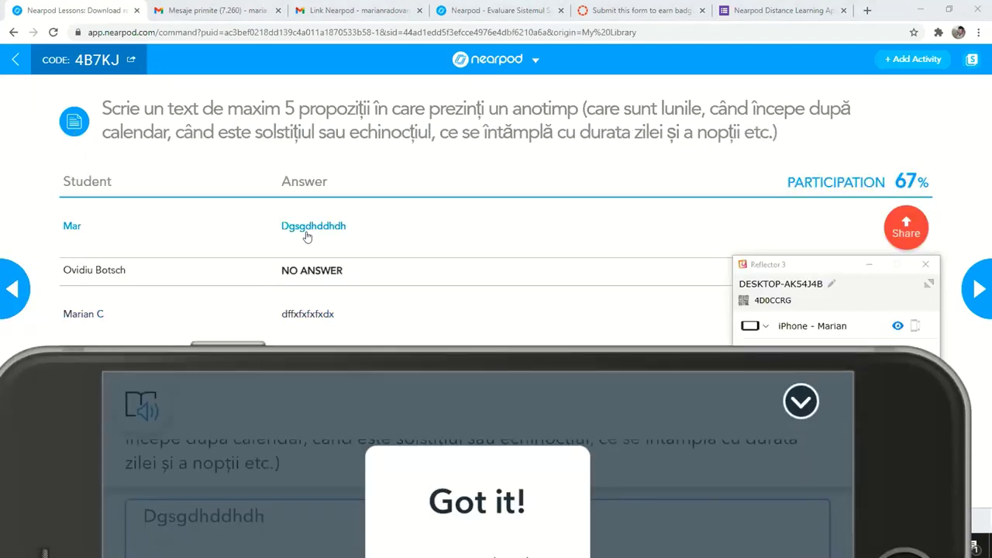
left_click(915, 231)
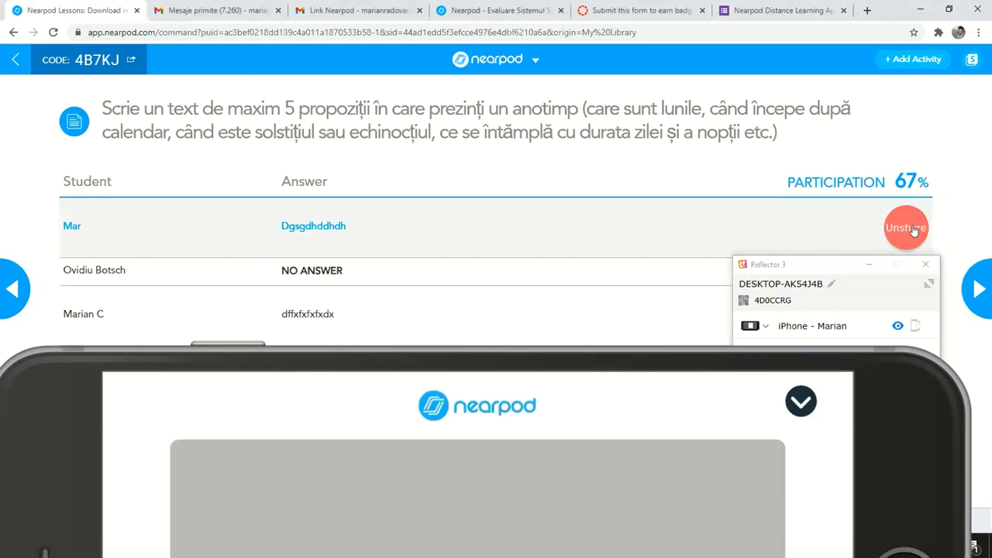
mouse_move(651, 376)
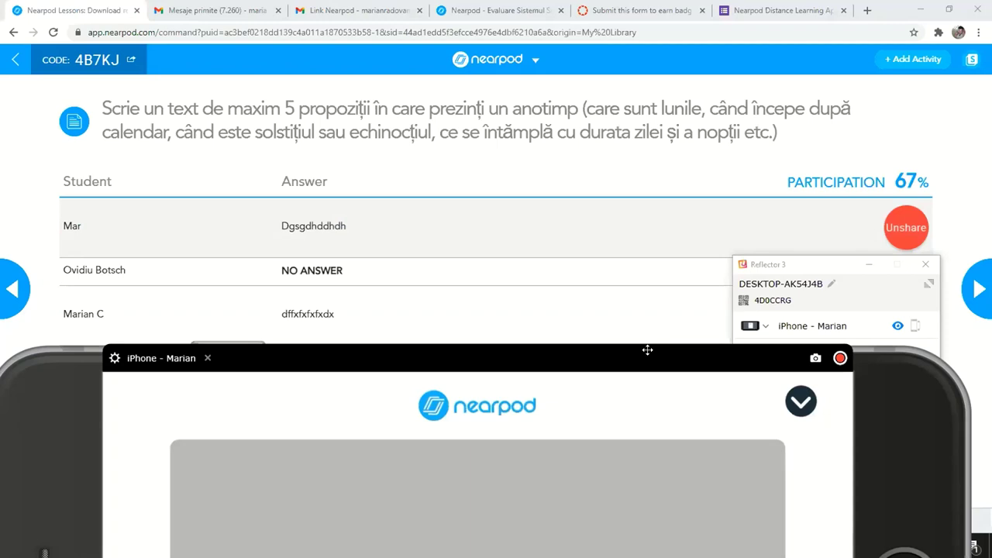
left_click_drag(647, 351, 674, 268)
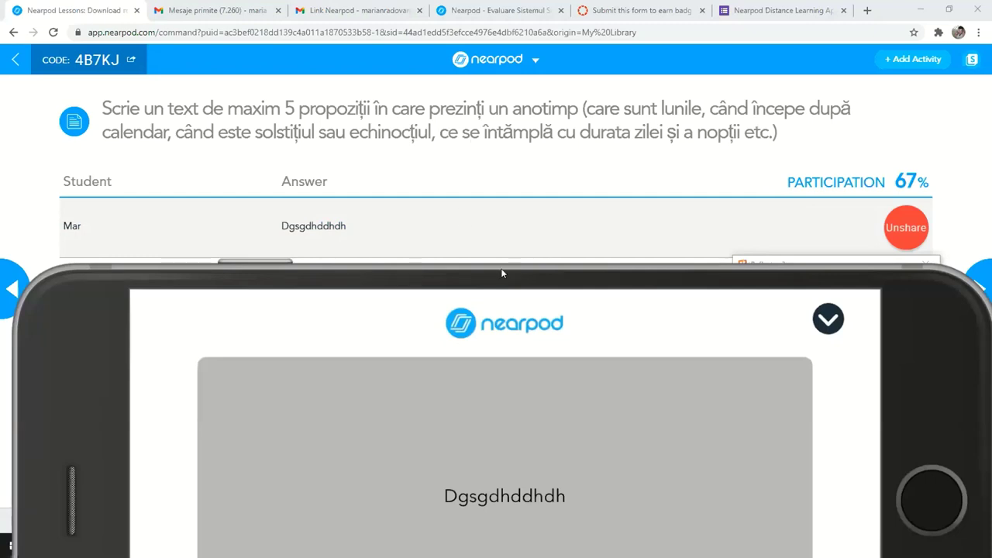
Stop sharing the open-ended answer and advance the lesson to the fill-in-the-blanks activity
mouse_move(549, 285)
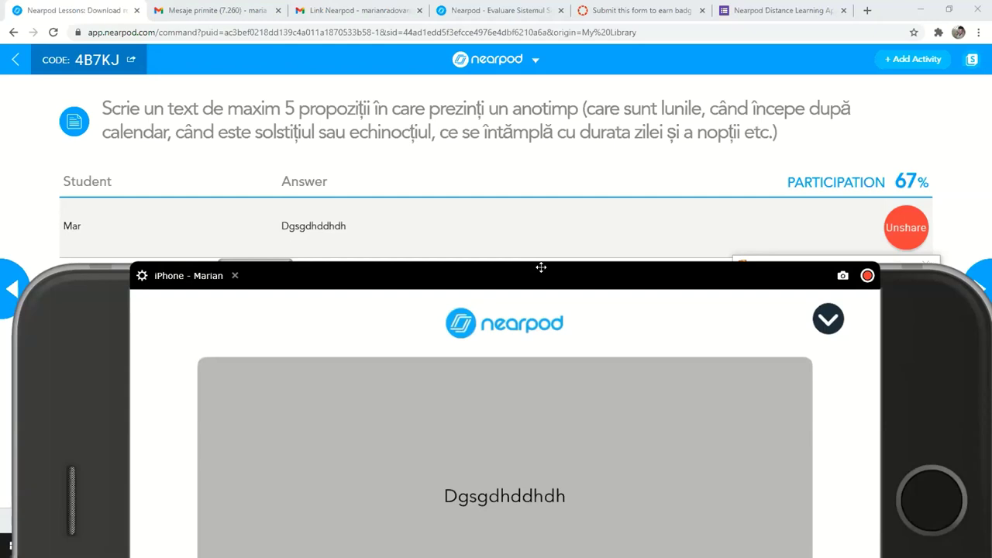
left_click_drag(541, 268, 562, 329)
left_click(906, 228)
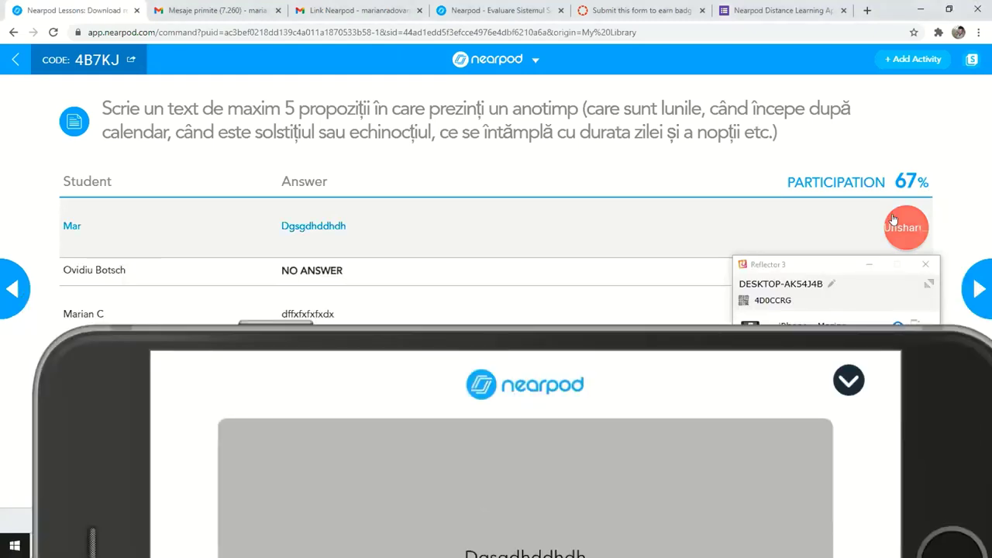
left_click(976, 289)
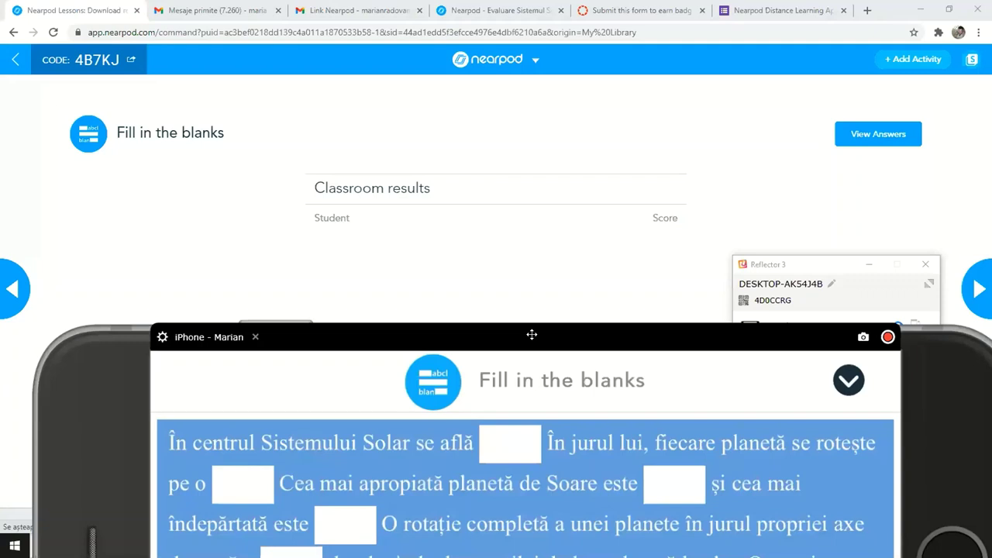
In the student's browser, fill the first four blanks in order with "Soarele.", "orbită.", "Mercur" and "Neptun."
left_click_drag(532, 335, 379, 4)
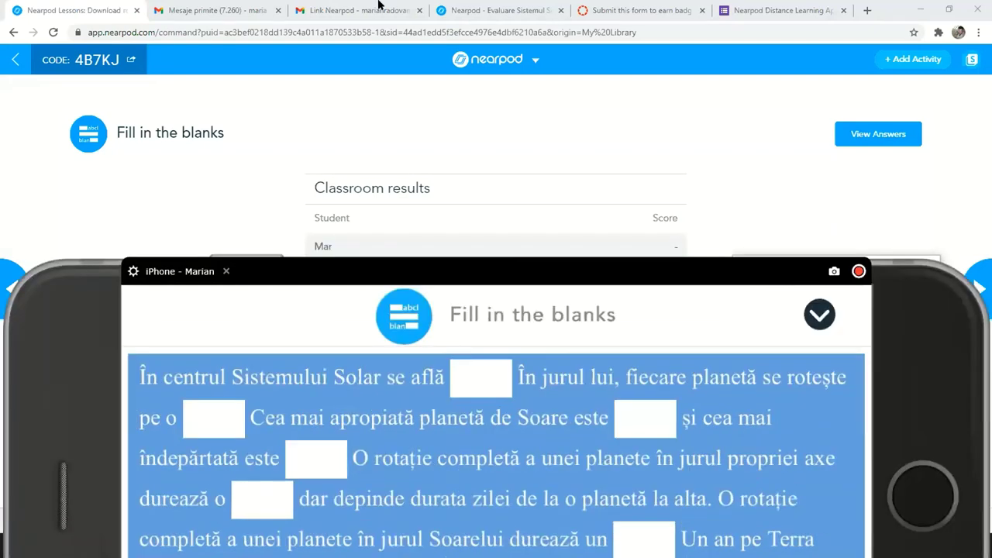
left_click(464, 11)
left_click(465, 268)
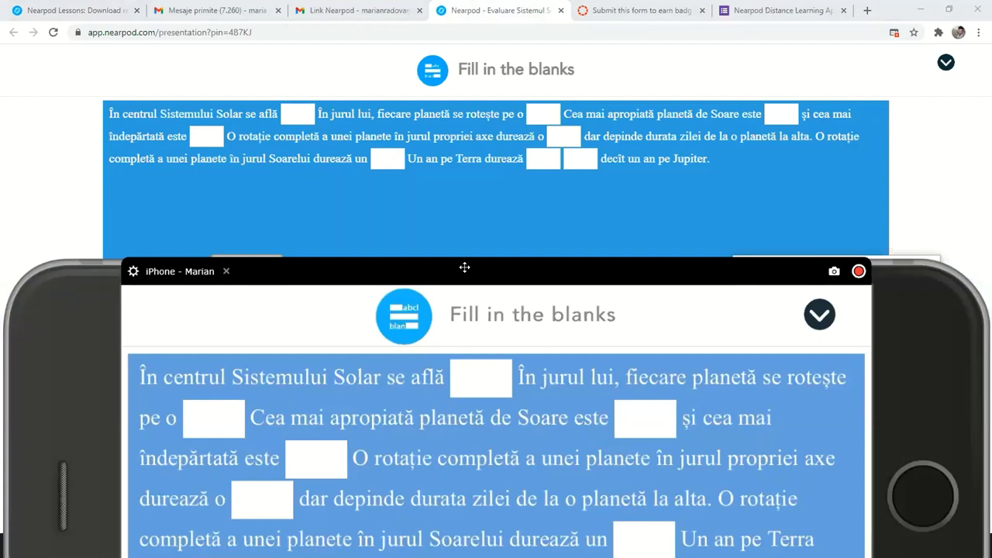
left_click_drag(464, 268, 465, 517)
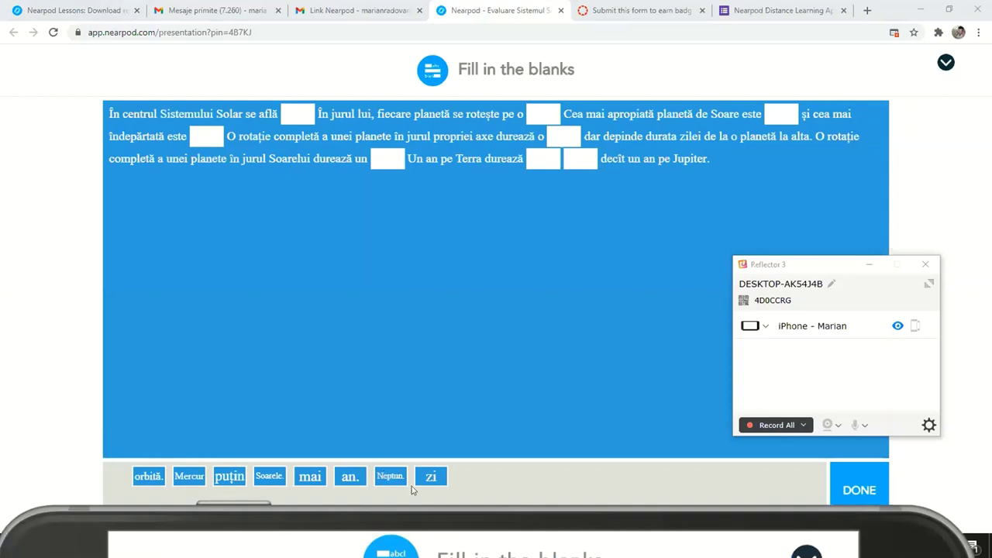
left_click_drag(271, 476, 306, 115)
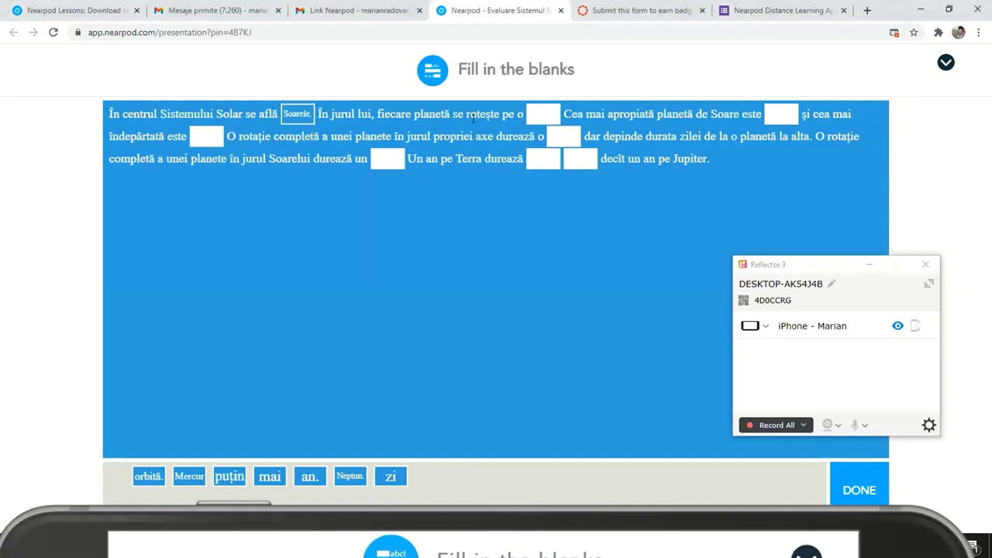
left_click_drag(149, 476, 543, 114)
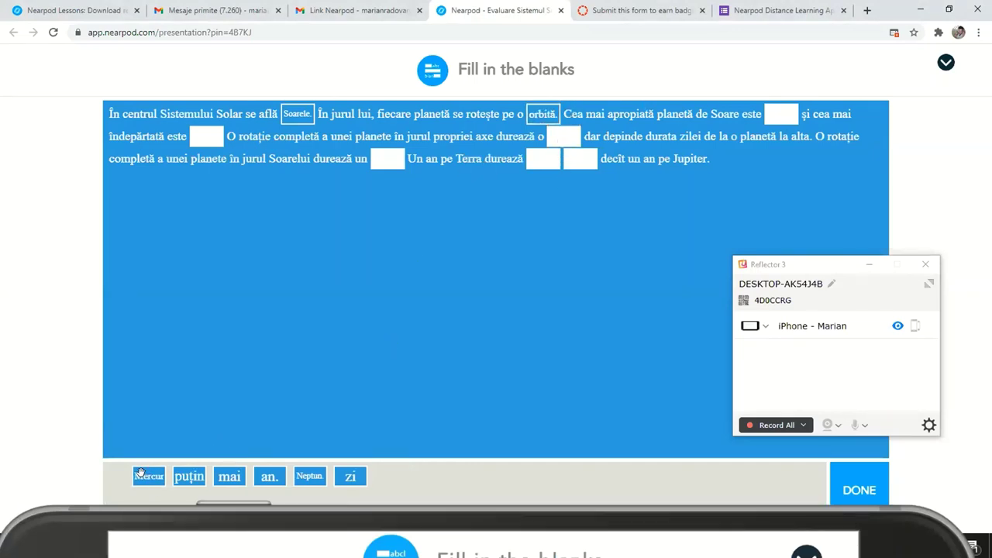
left_click_drag(149, 477, 781, 114)
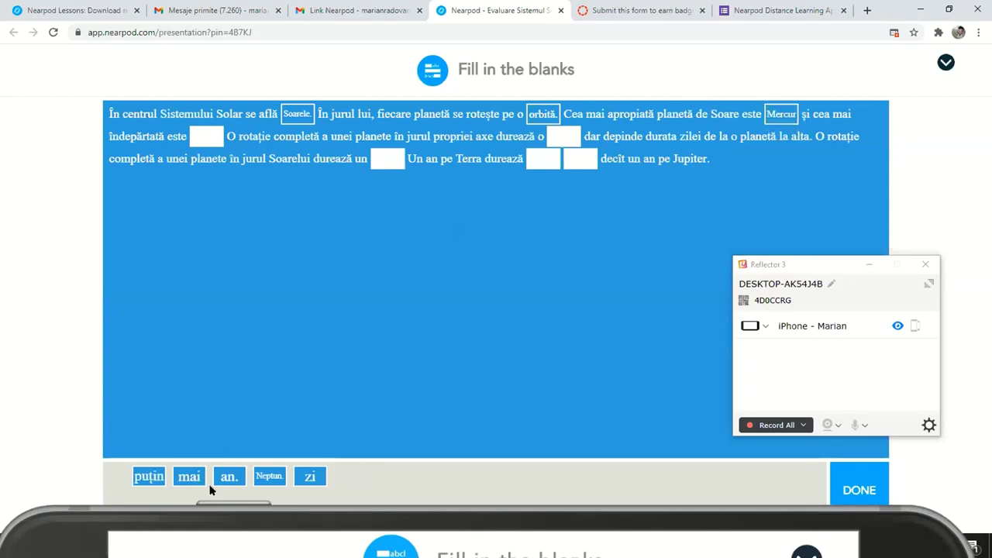
left_click_drag(269, 476, 206, 136)
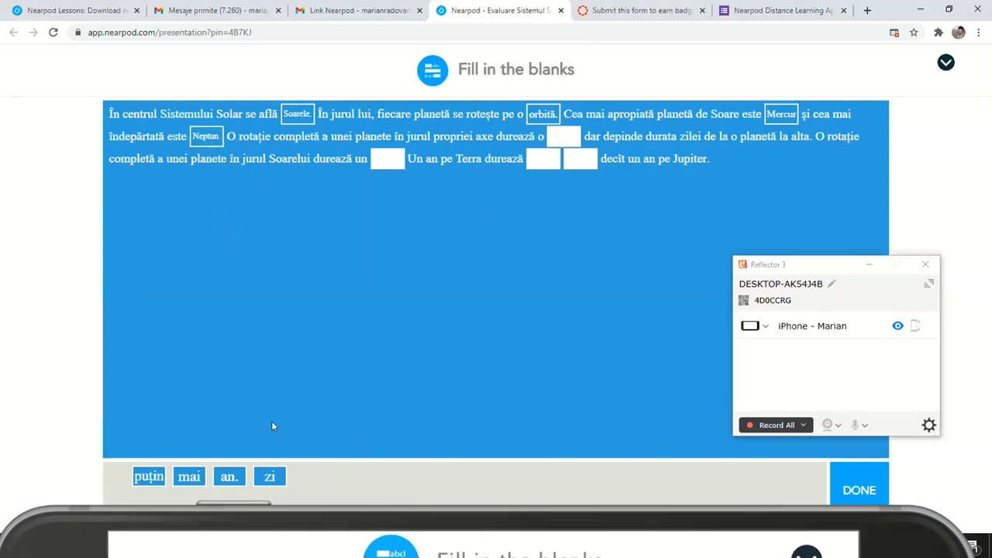
Fill the remaining four blanks in order with "zi", "an.", "mai" and "puțin", and submit the completed text
left_click_drag(269, 477, 568, 140)
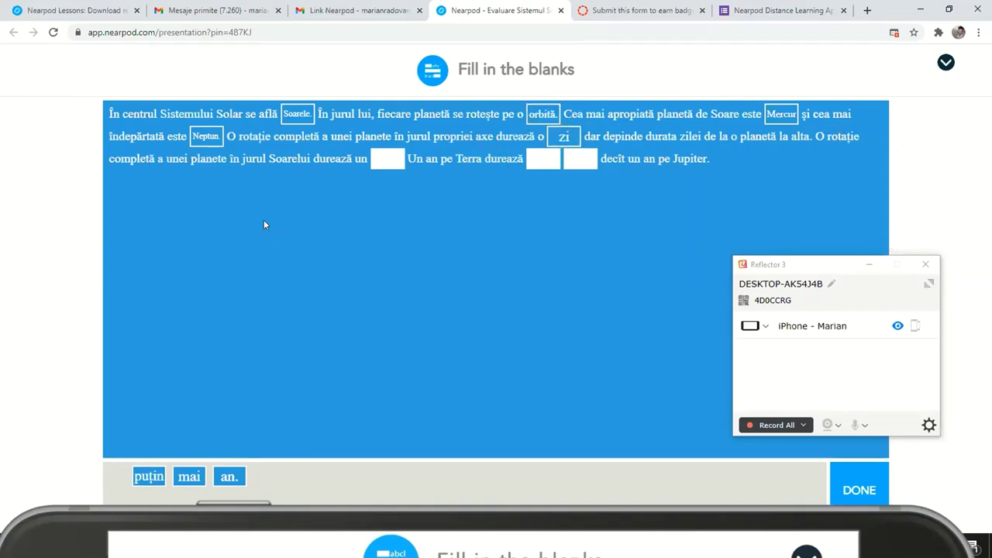
left_click_drag(229, 476, 394, 179)
left_click_drag(229, 476, 388, 159)
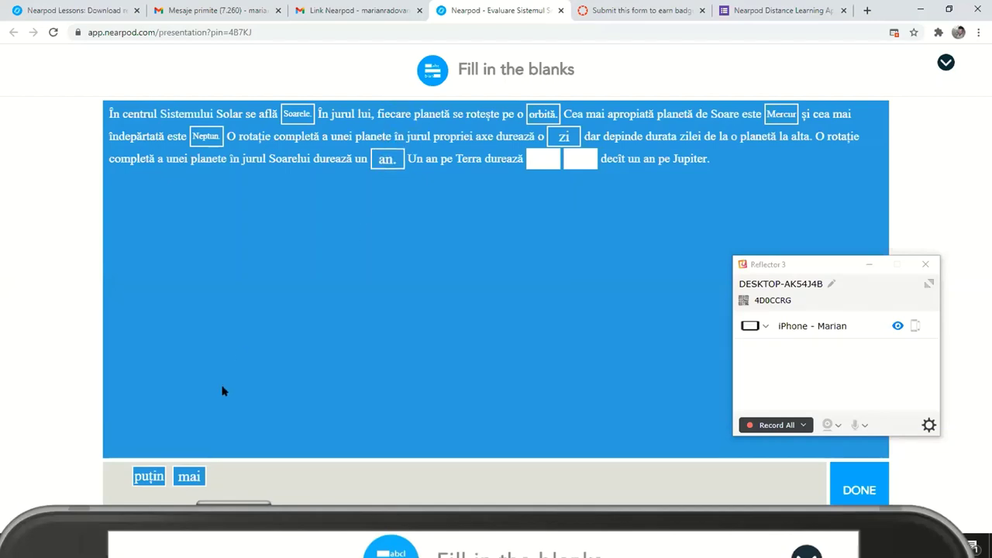
left_click_drag(189, 476, 547, 161)
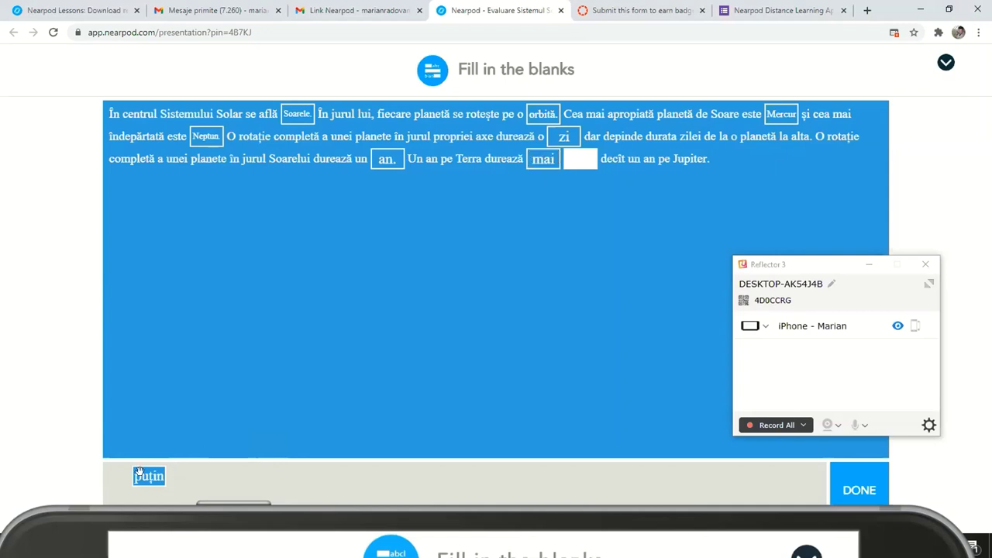
left_click_drag(140, 473, 577, 158)
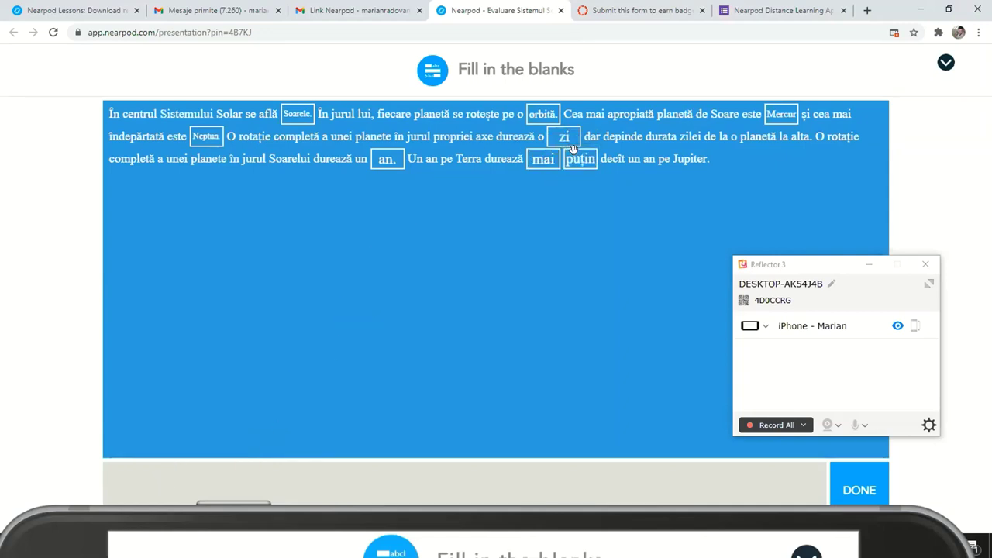
left_click(860, 490)
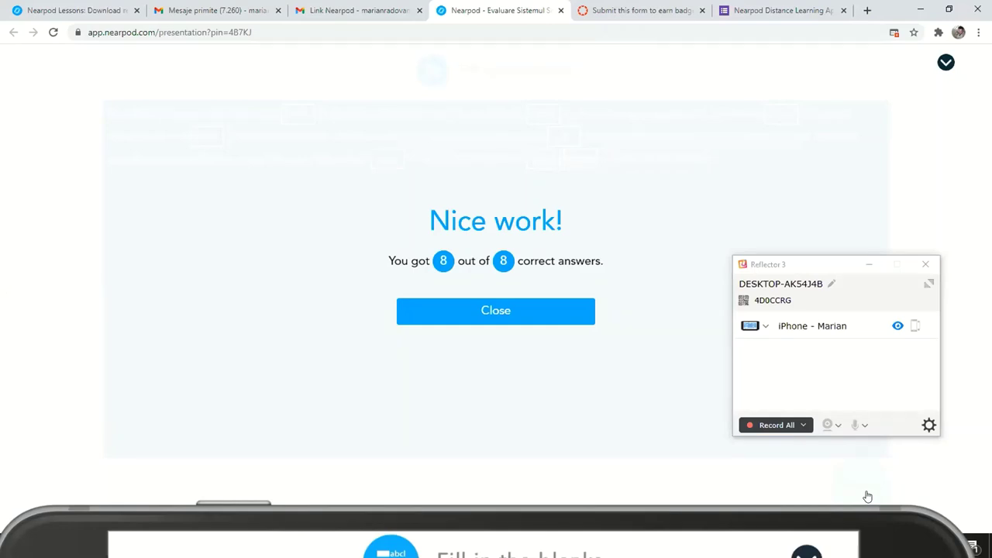
View the fill-in-the-blanks activity on the mirrored iPhone, and end the mirroring by closing Reflector 3
left_click(591, 516)
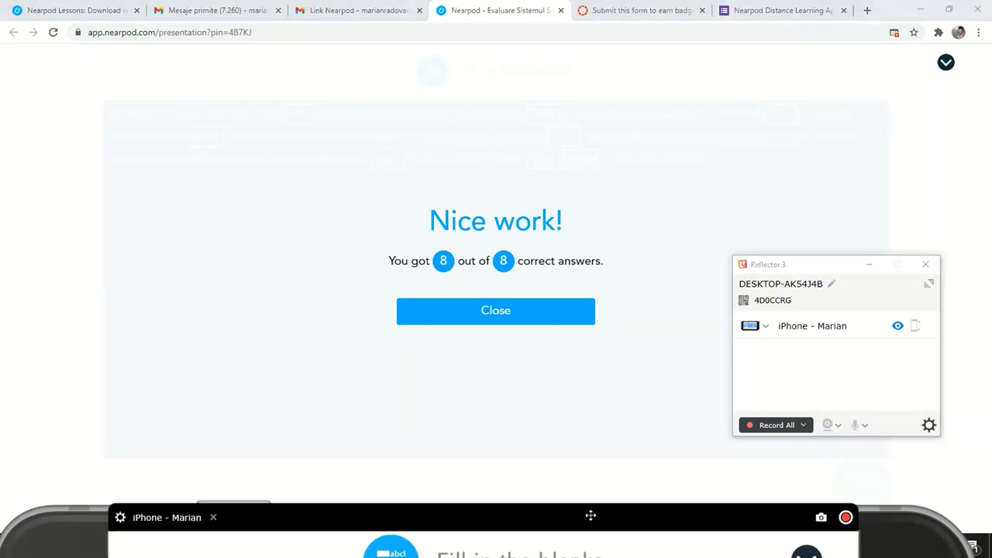
left_click_drag(591, 516, 621, 123)
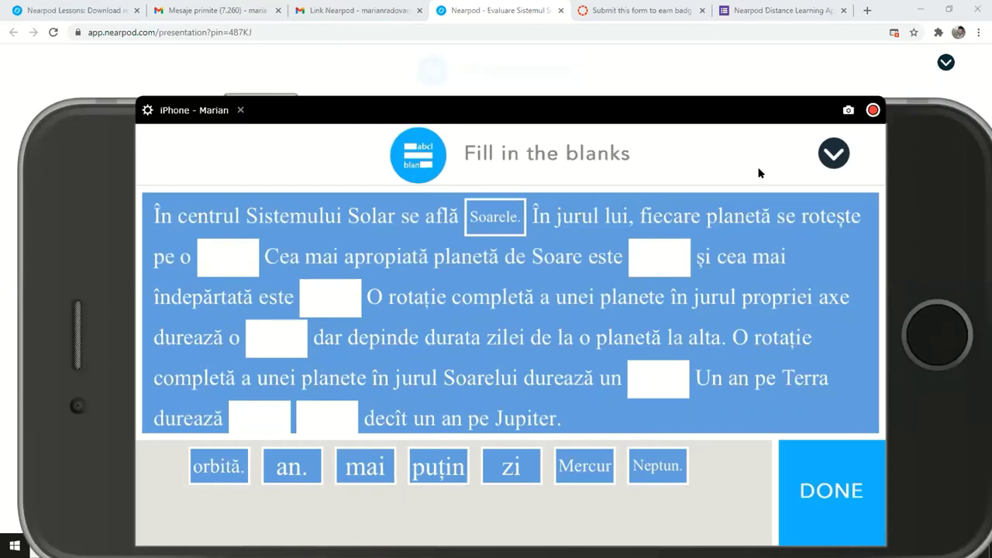
left_click_drag(582, 116, 579, 480)
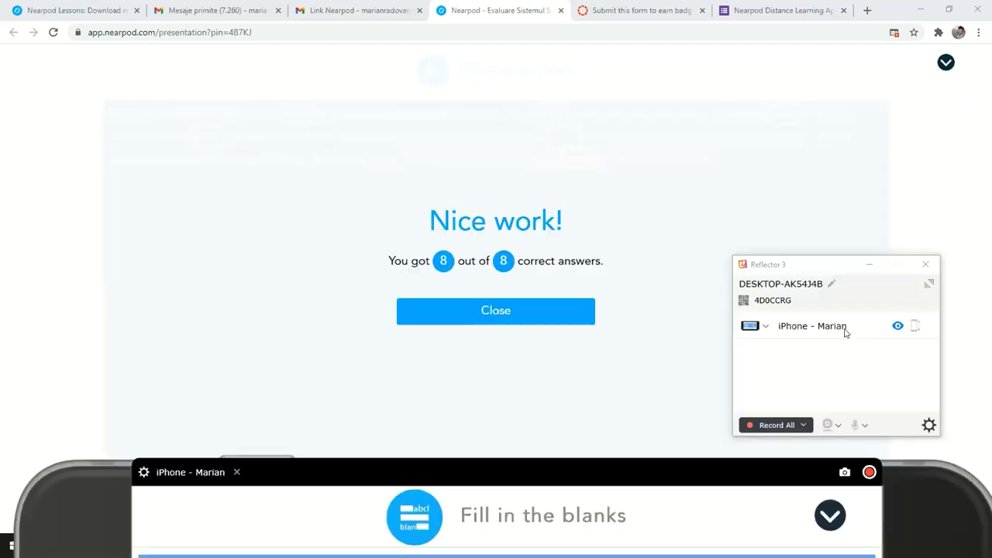
left_click(933, 326)
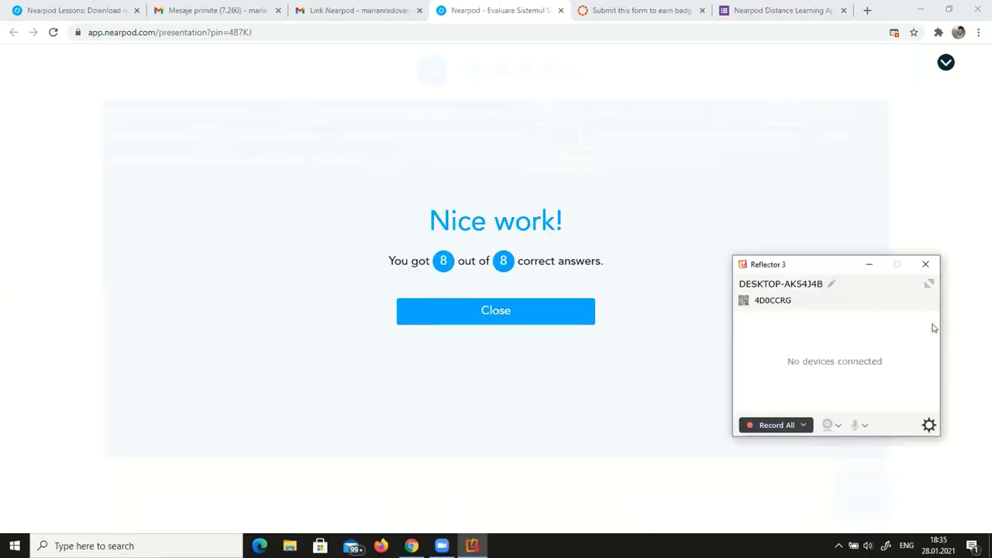
left_click(925, 265)
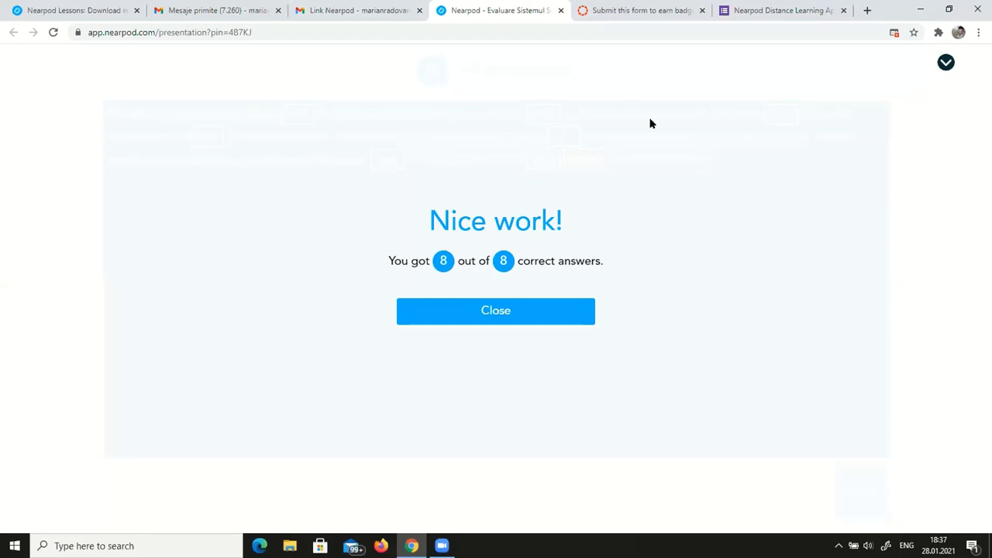
Review the fill-in-the-blanks classroom results in the teacher's view and advance the lesson to the terrestrial planets drawing activity
left_click(53, 11)
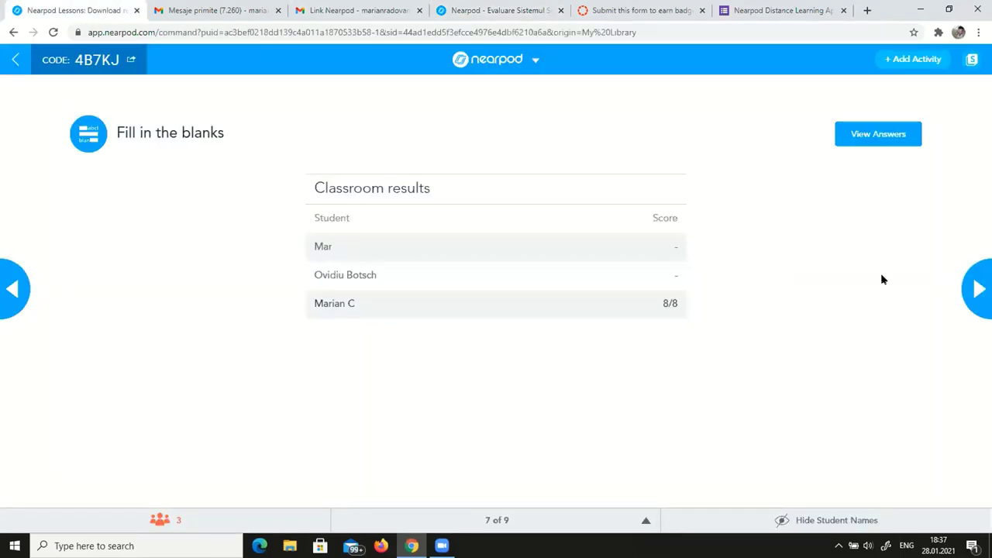
left_click(975, 287)
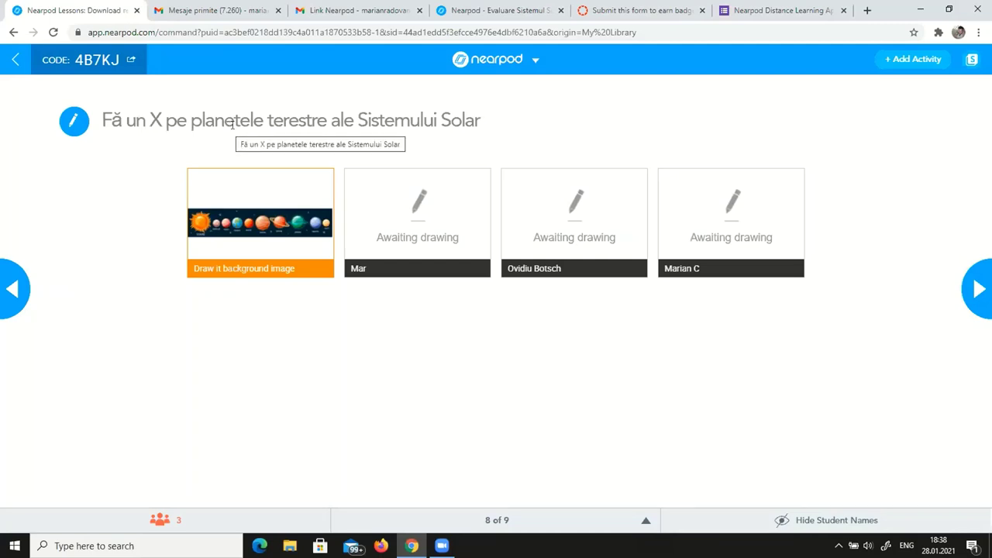
In the student's browser, draw a blue pen stroke across each of Mercur, Venus, Pământ and Marte, and submit the drawing
left_click(469, 10)
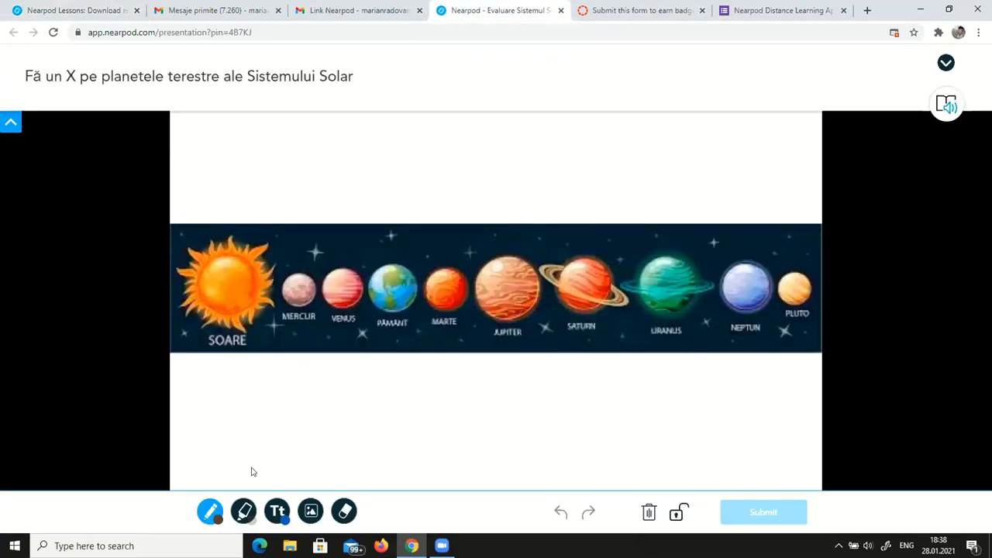
left_click(219, 517)
left_click(206, 418)
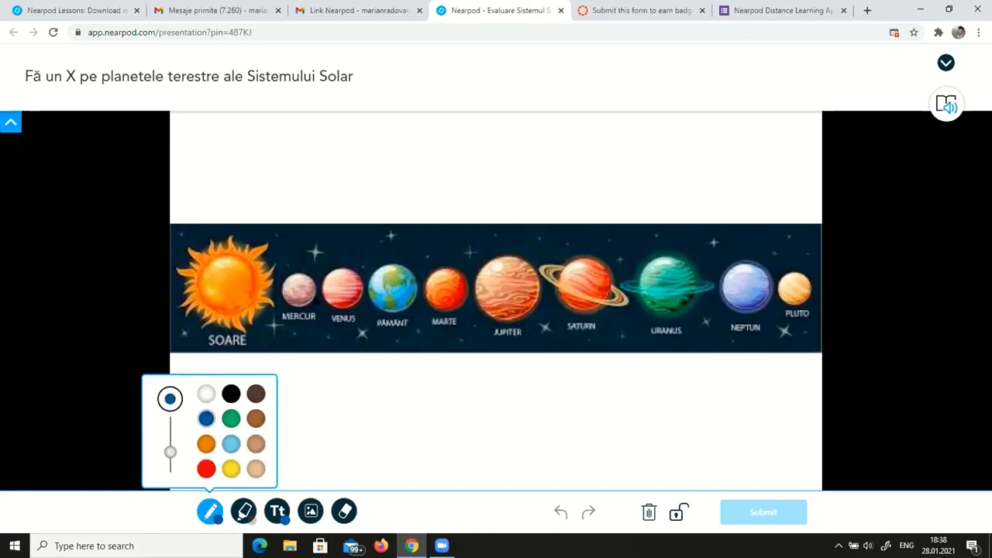
left_click_drag(306, 266, 288, 324)
left_click_drag(344, 269, 318, 324)
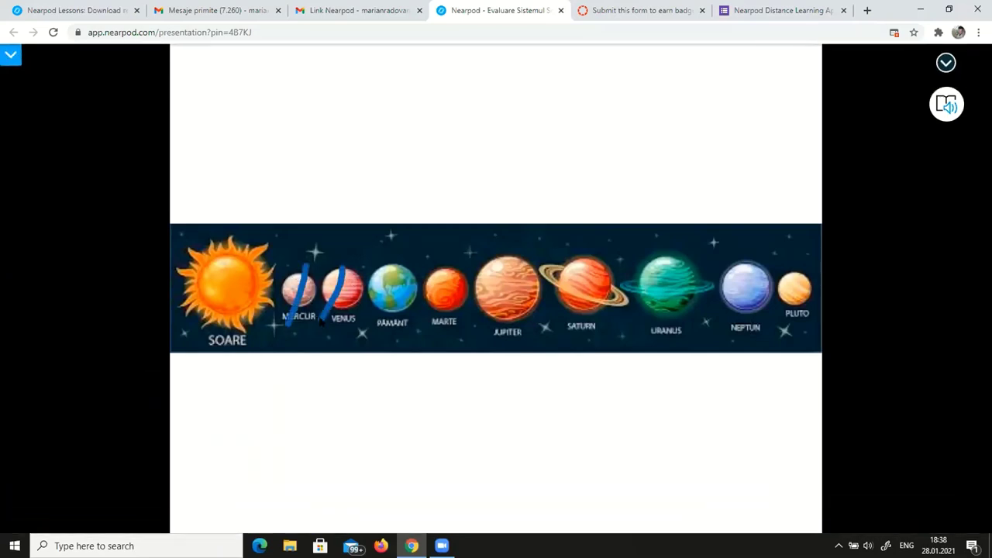
left_click_drag(413, 272, 370, 342)
left_click_drag(454, 273, 443, 327)
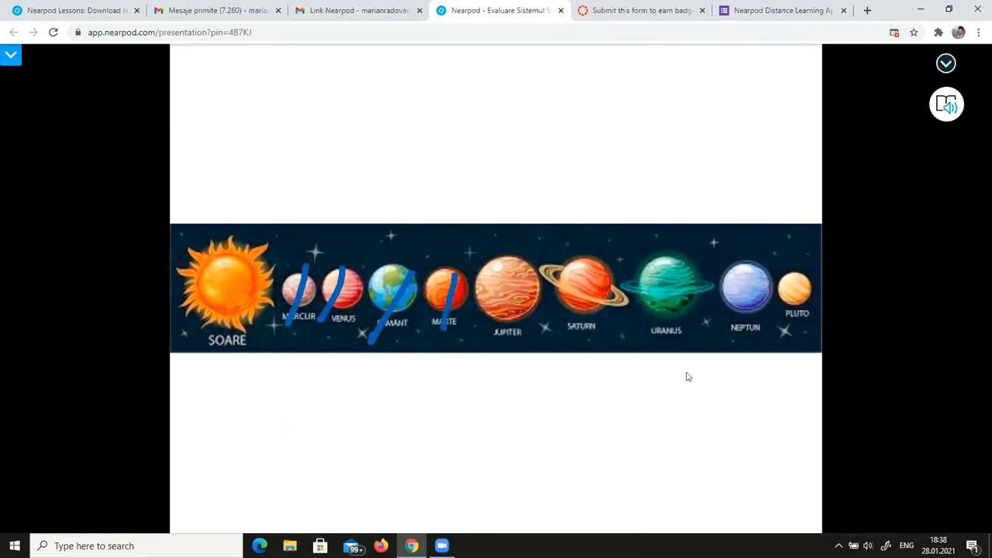
left_click(763, 512)
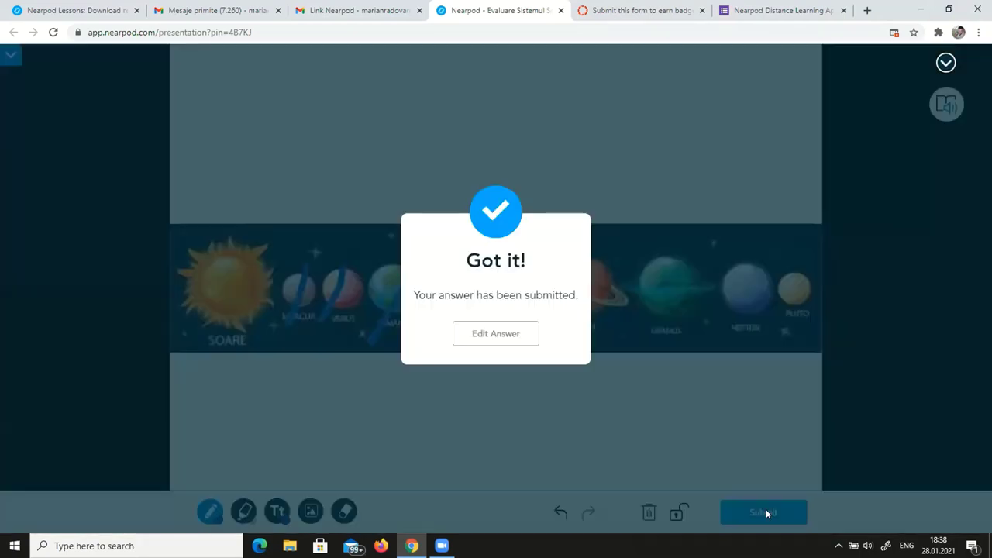
Return to the teacher's view and open the student's submitted planet drawing enlarged
left_click(83, 11)
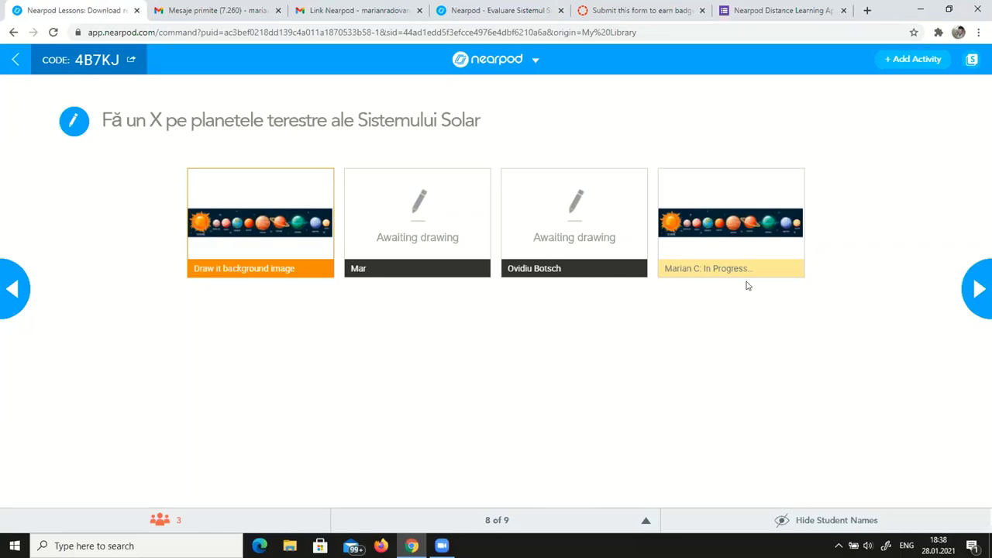
left_click(720, 227)
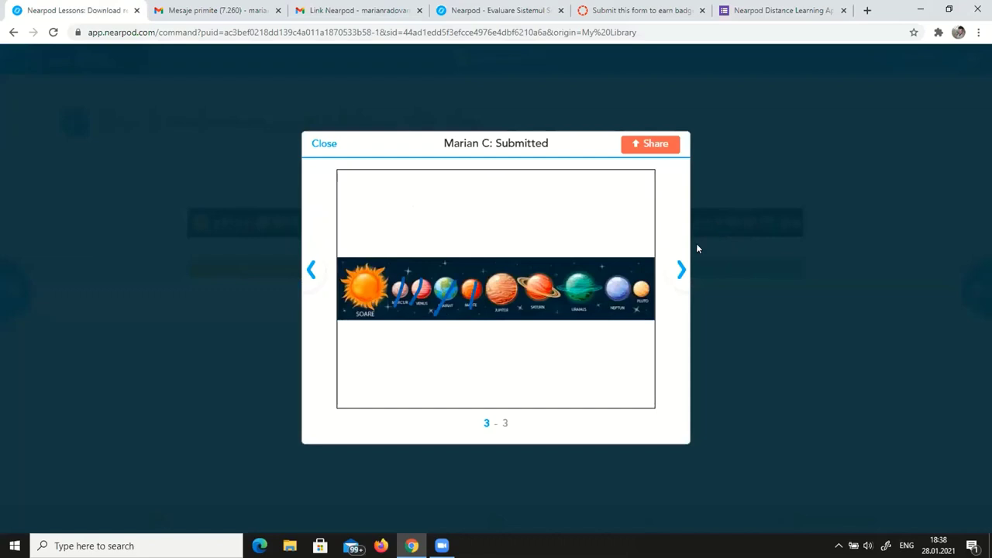
Browse through the other students' drawing submissions and close the enlarged view
left_click(674, 280)
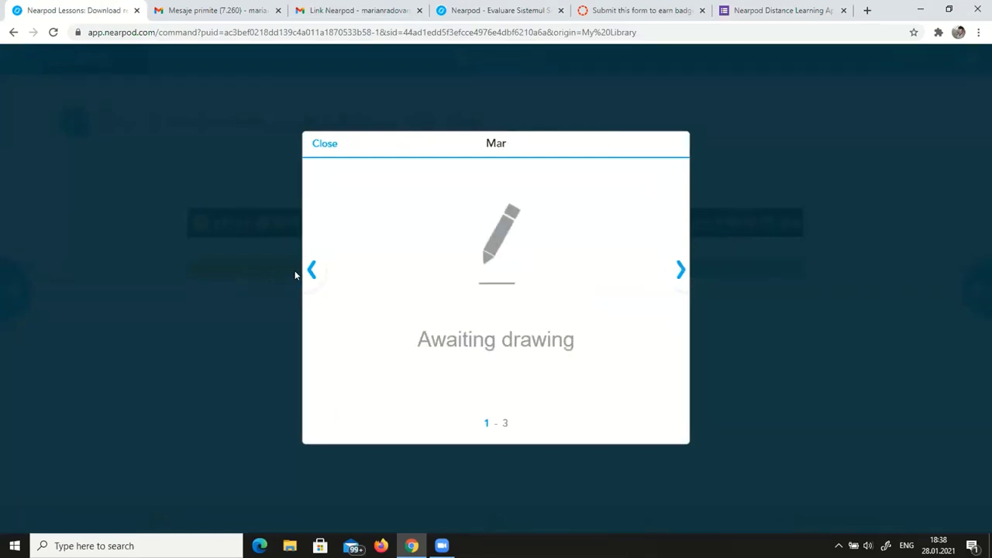
left_click(307, 271)
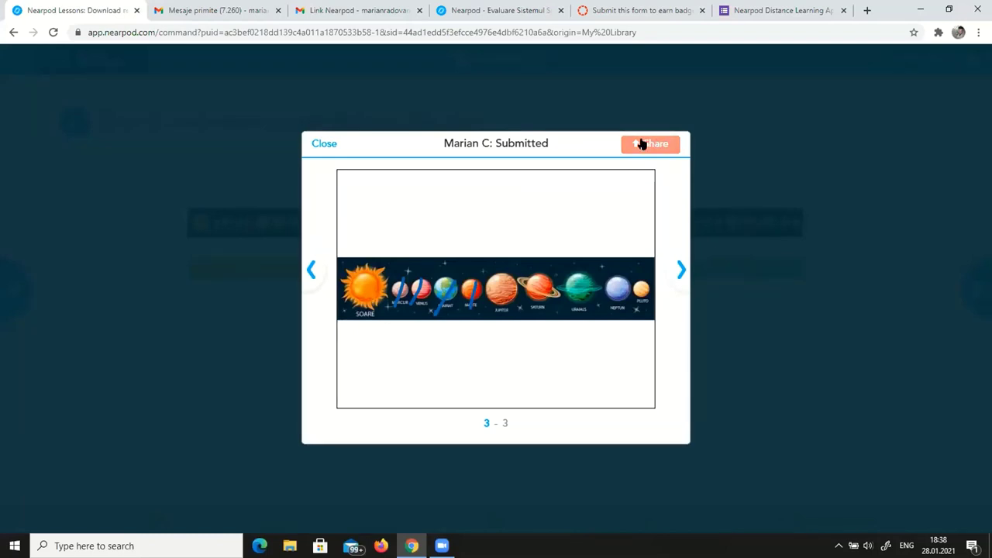
left_click(323, 144)
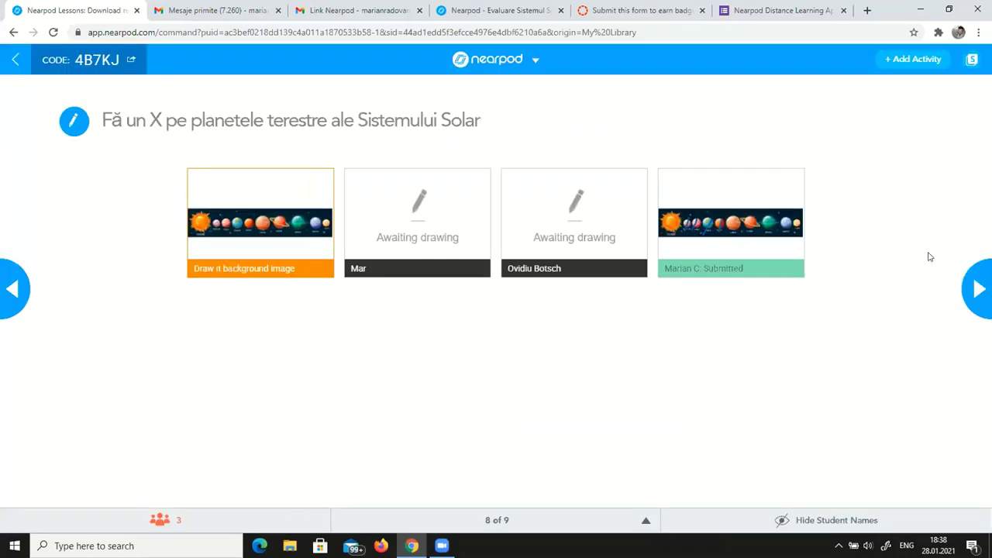
Advance to the Collaborate Board without requiring comment approval and post "atmosfera yftdftd" on it as the teacher
left_click(973, 281)
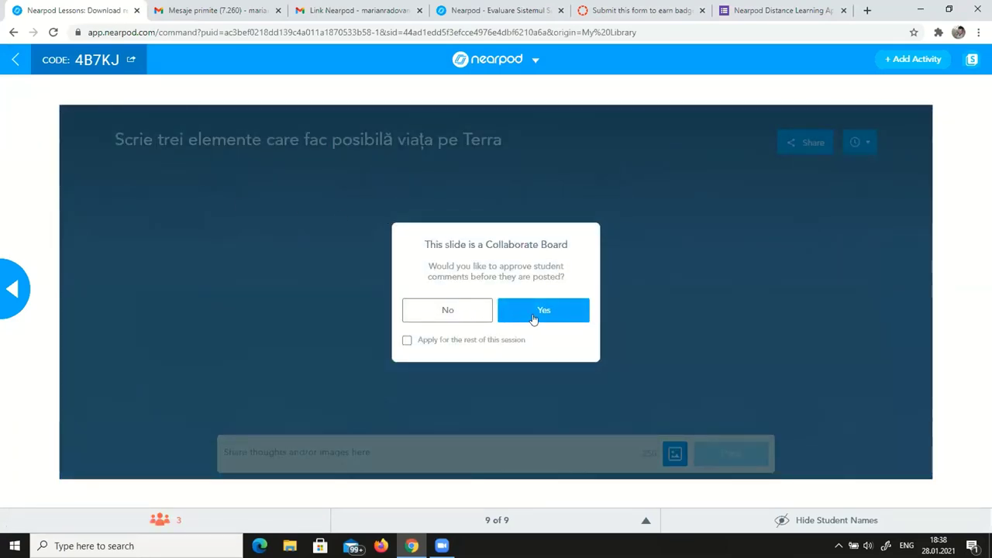
left_click(476, 312)
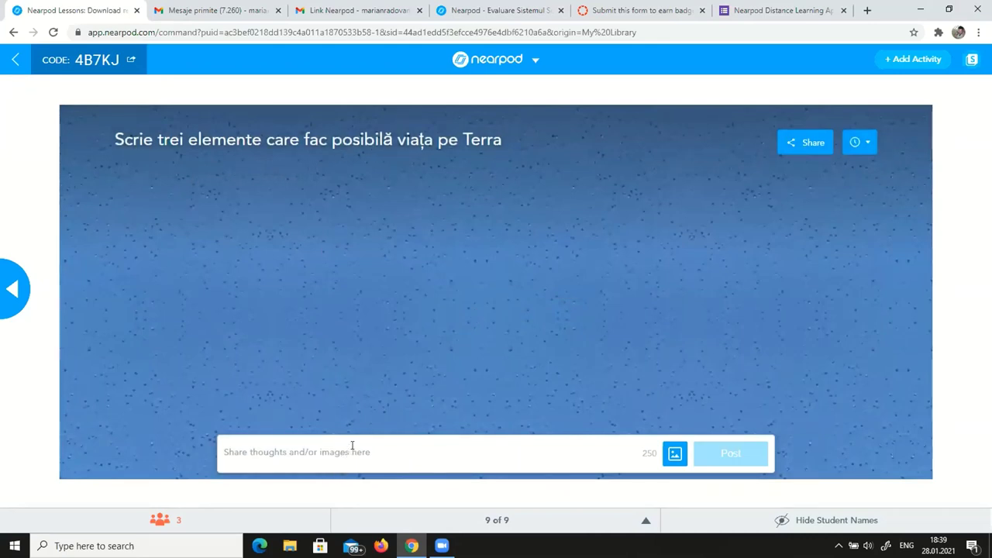
type("atmos")
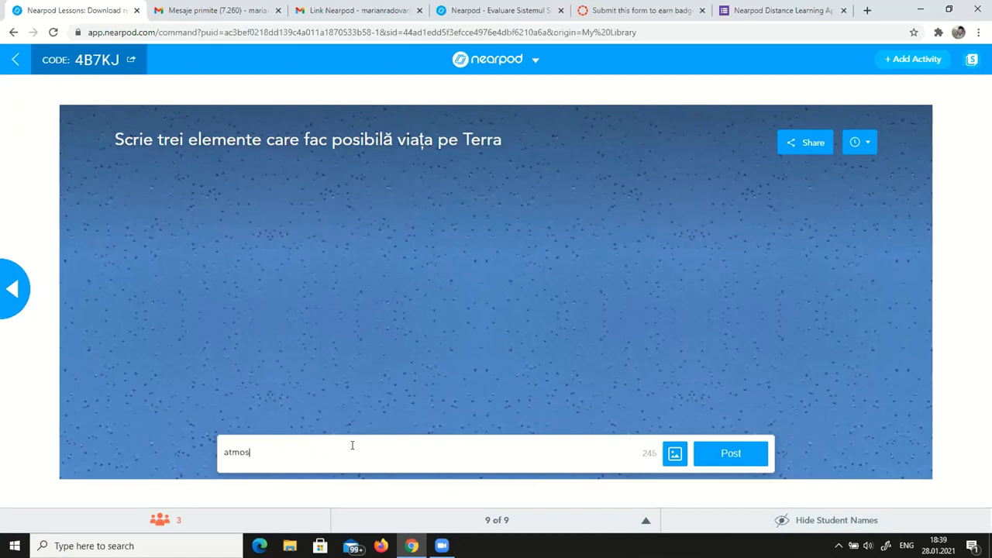
type("fera yftdftd")
left_click(733, 455)
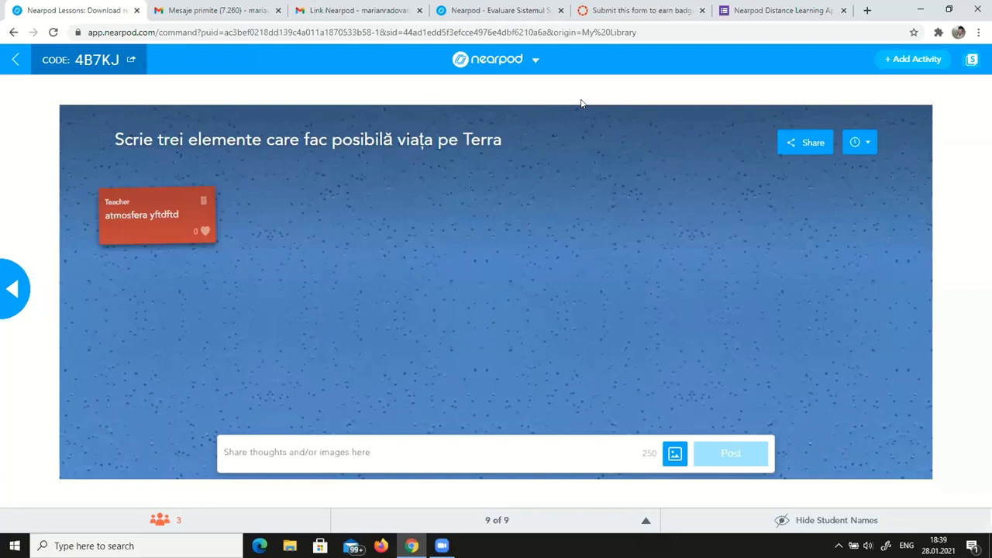
End the live lesson session and return to the lesson library
left_click(534, 61)
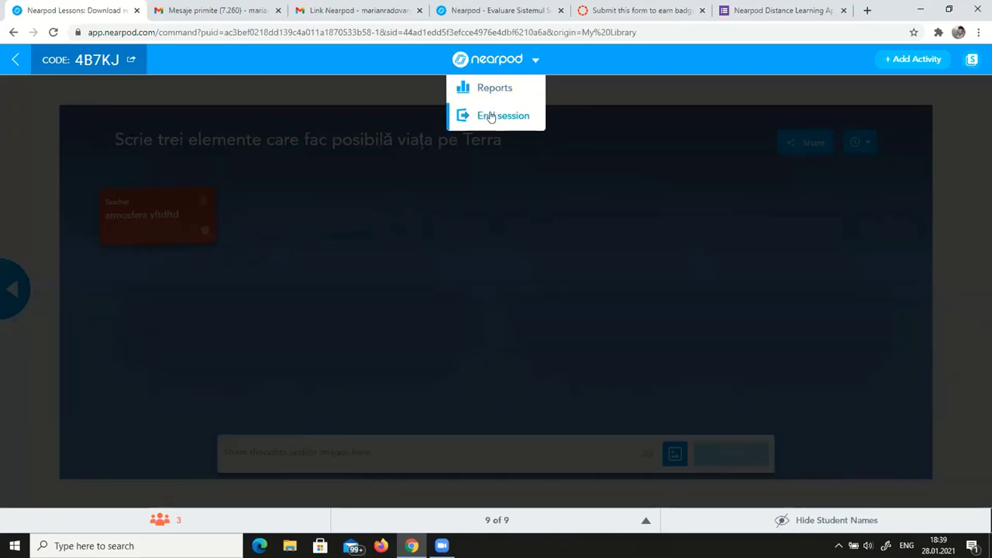
left_click(490, 114)
left_click(545, 216)
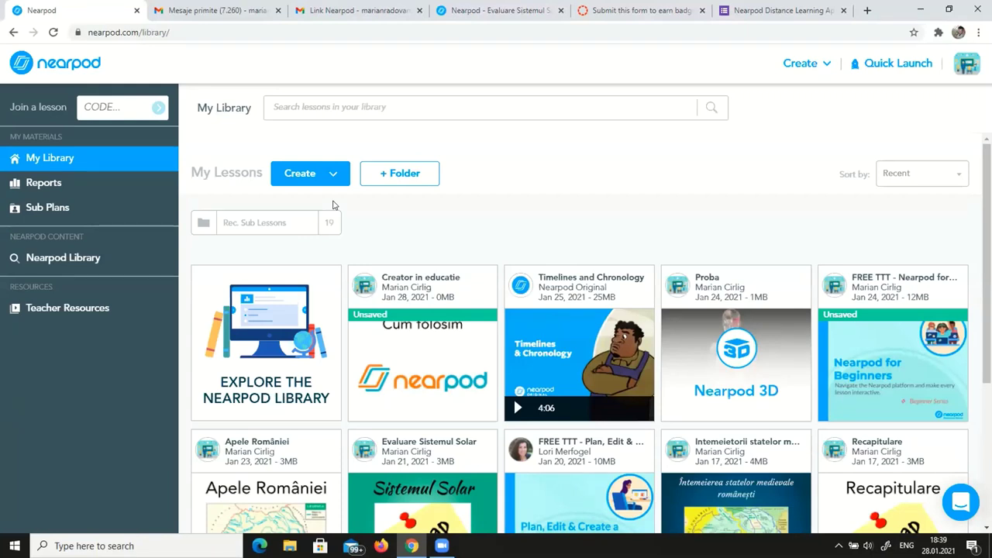
left_click(307, 174)
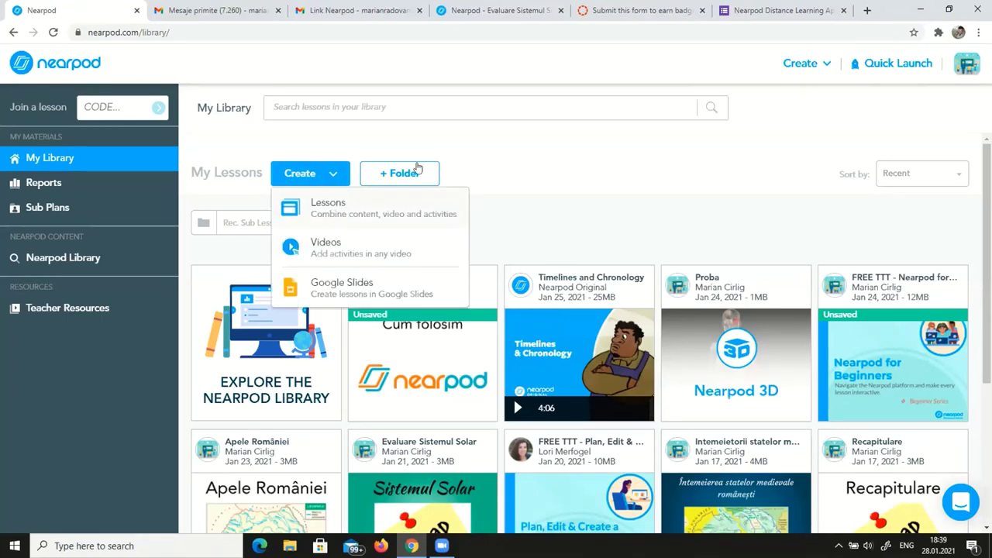
left_click(526, 157)
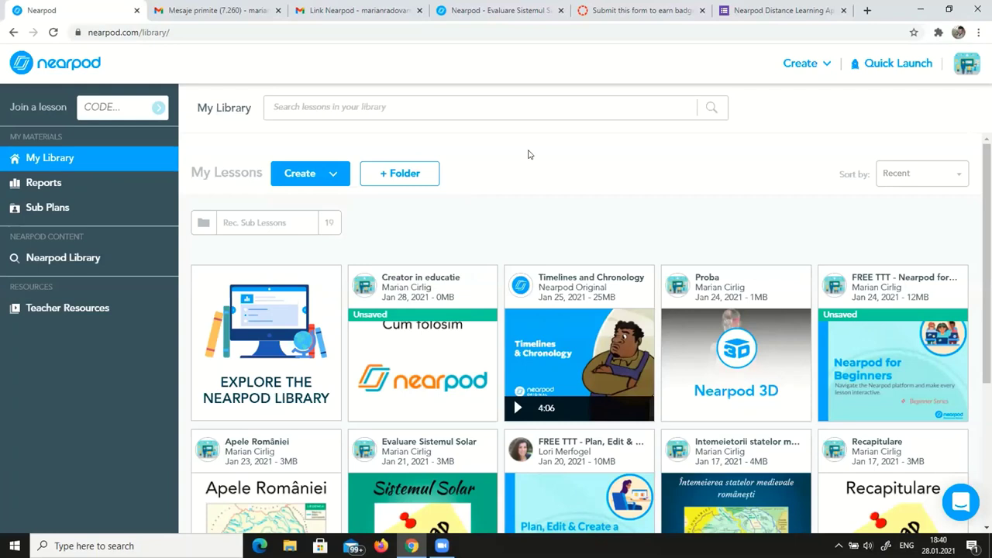
left_click(826, 63)
left_click(644, 153)
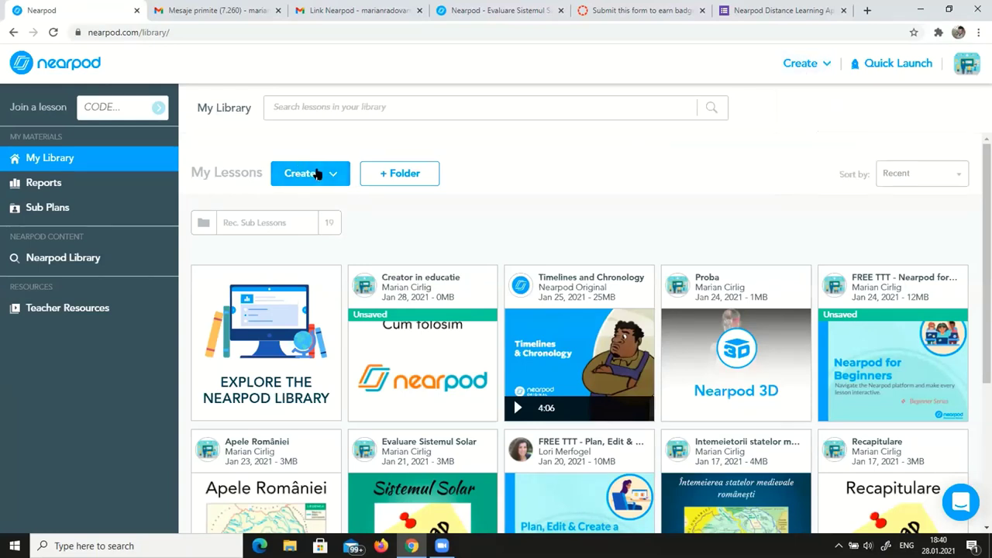
Create a new lesson and title it "Lectie proba"
left_click(326, 173)
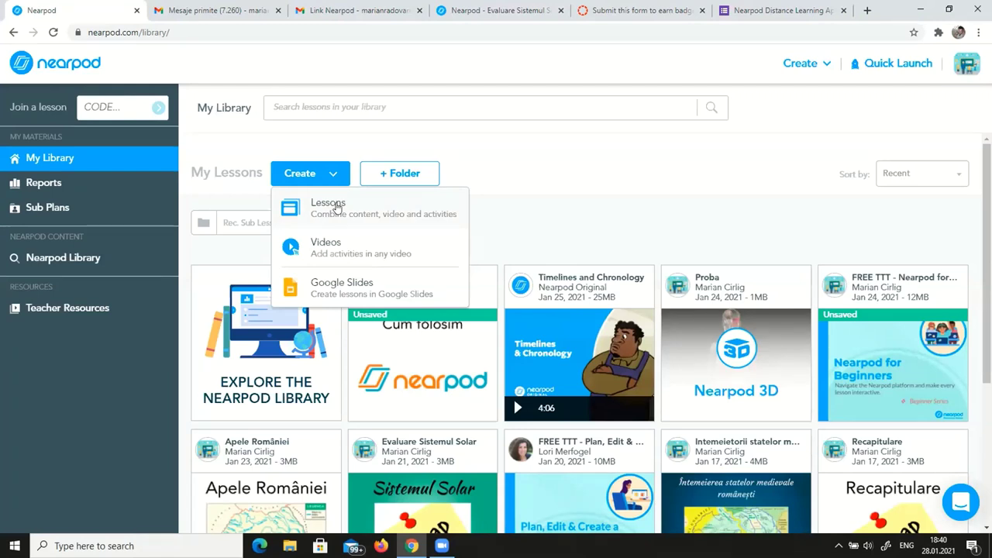
left_click(337, 207)
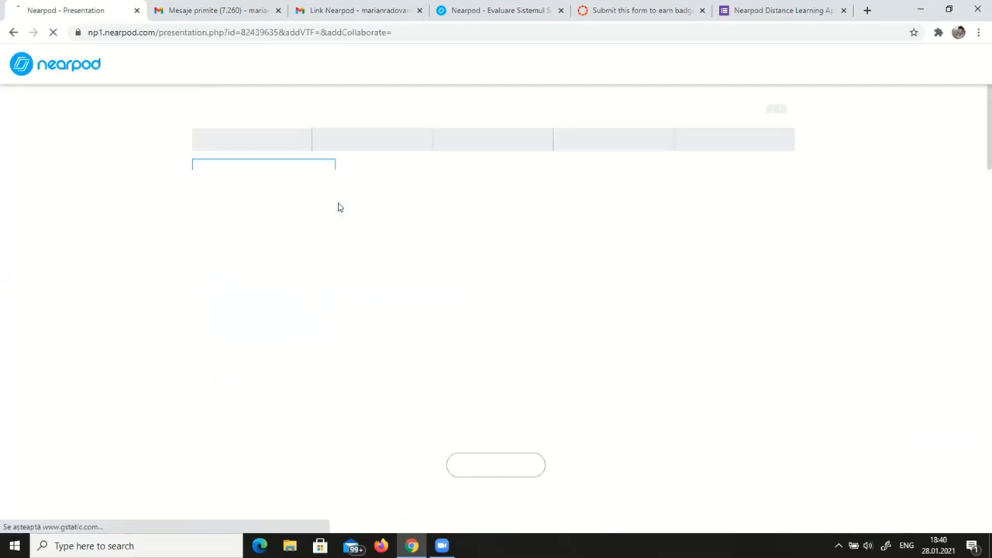
left_click(276, 109)
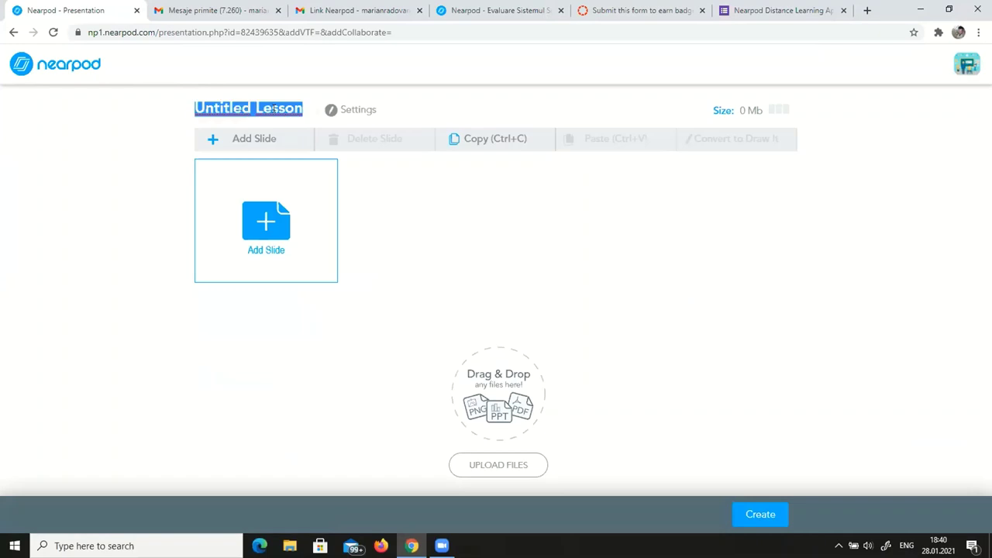
type("Lect")
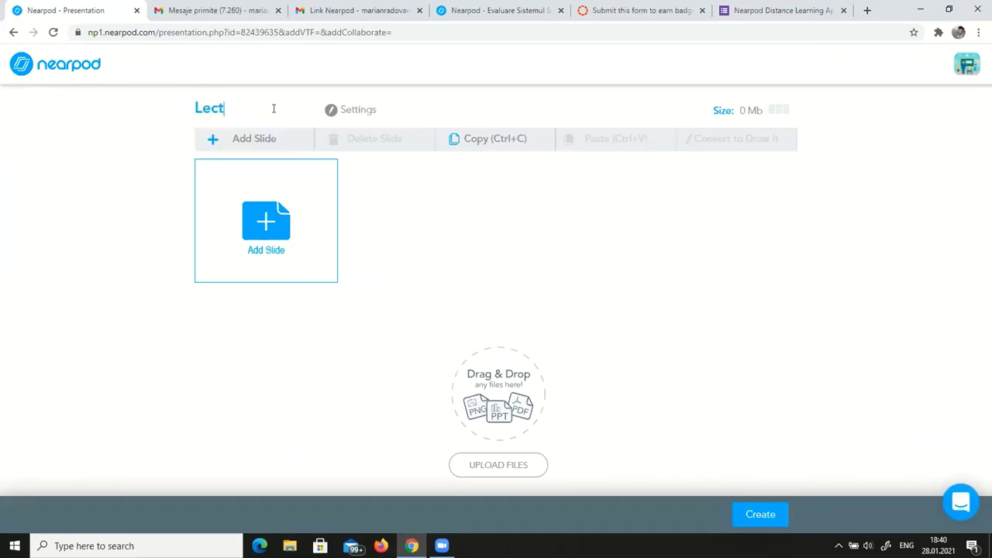
type("ie proba")
Set the lesson details to grades 3rd, 4th and 5th with Science as the subject, and submit them
left_click(331, 109)
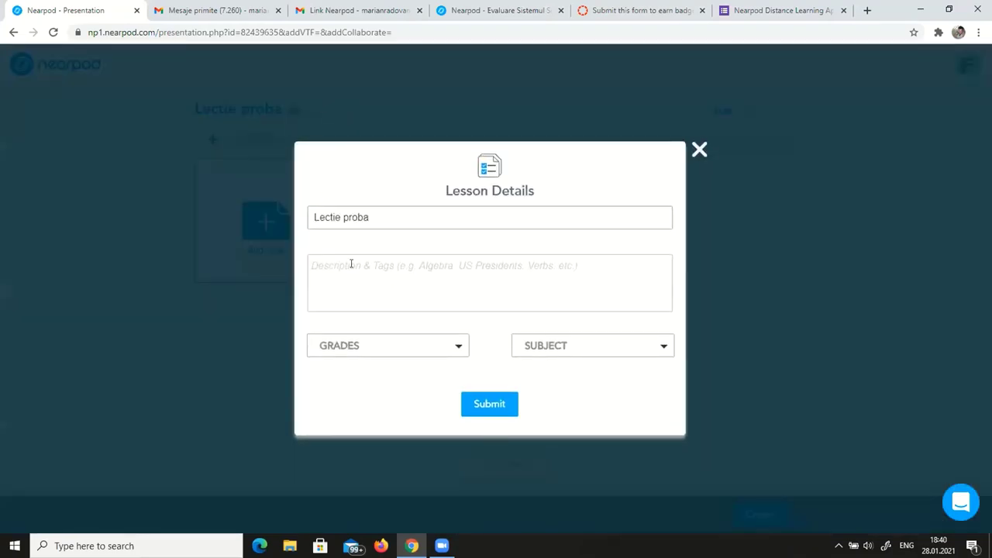
left_click(429, 350)
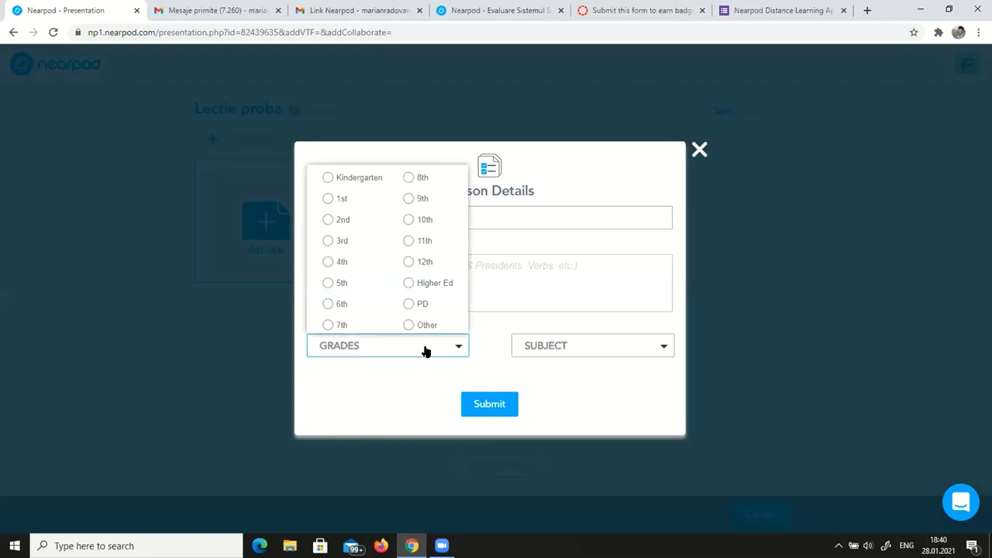
left_click(328, 262)
left_click(329, 242)
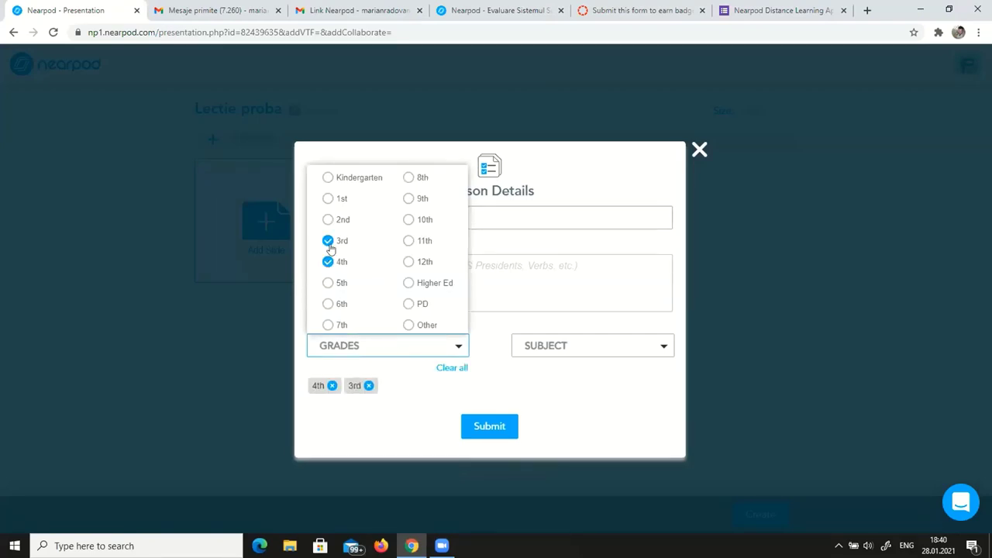
left_click(328, 283)
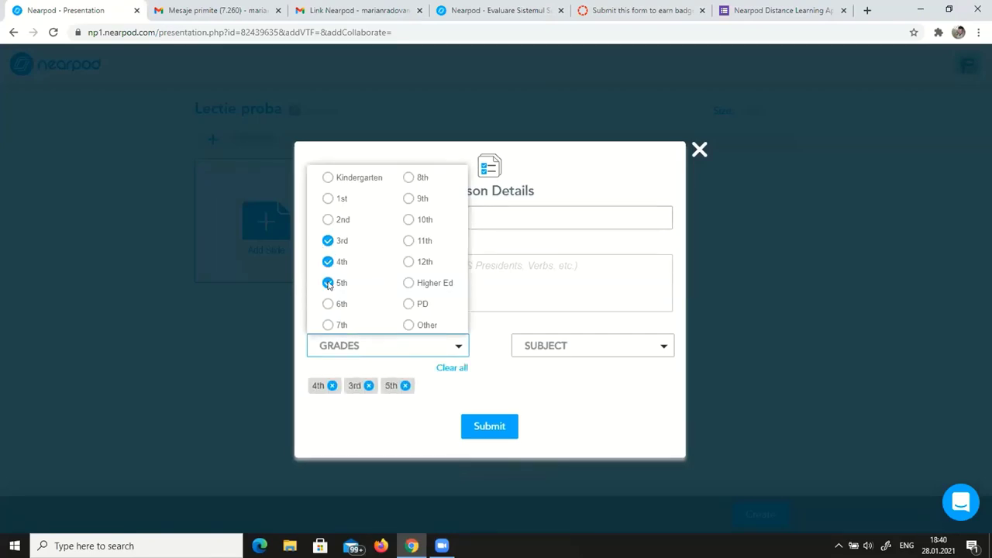
left_click(550, 348)
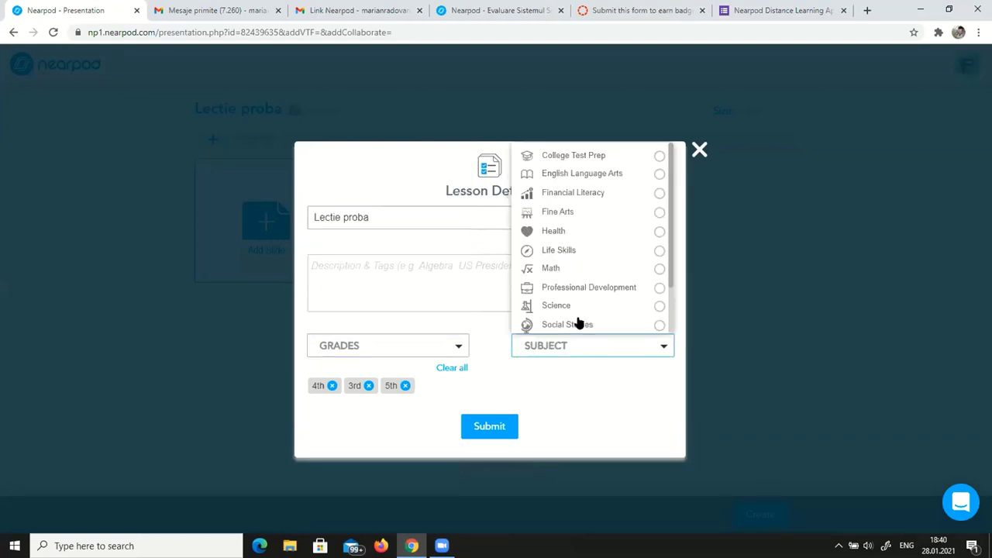
left_click(562, 309)
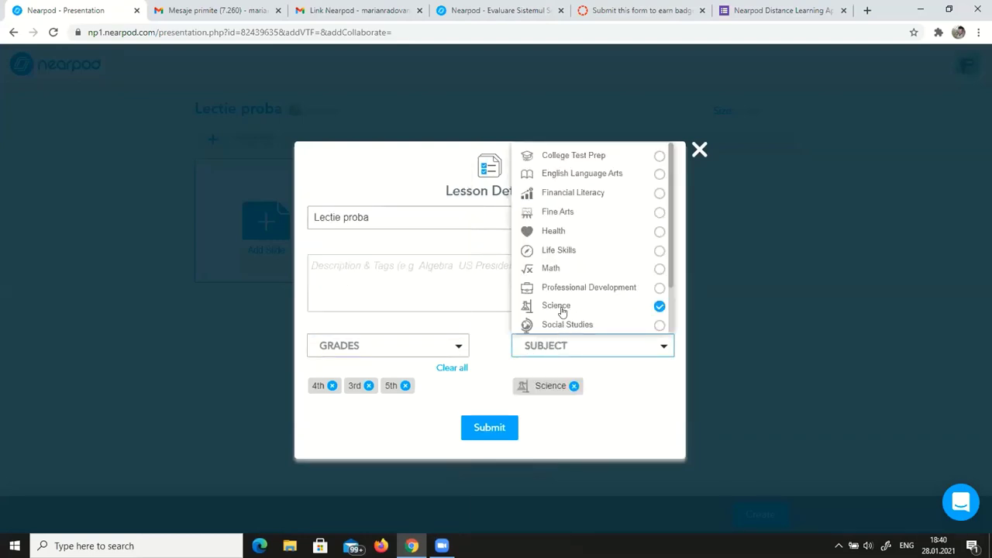
left_click(498, 428)
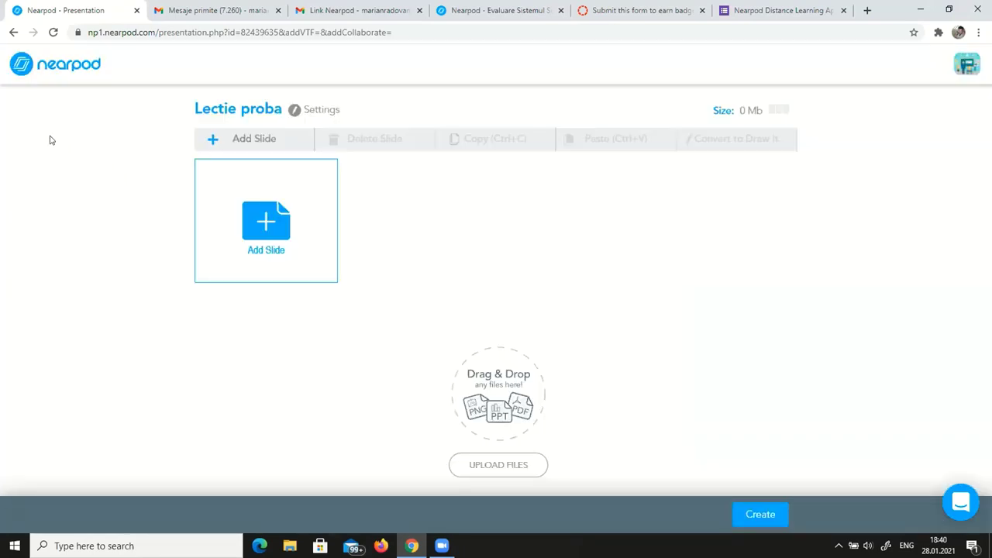
Add a content slide to the lesson and give it the title "Lectie proba"
left_click(259, 235)
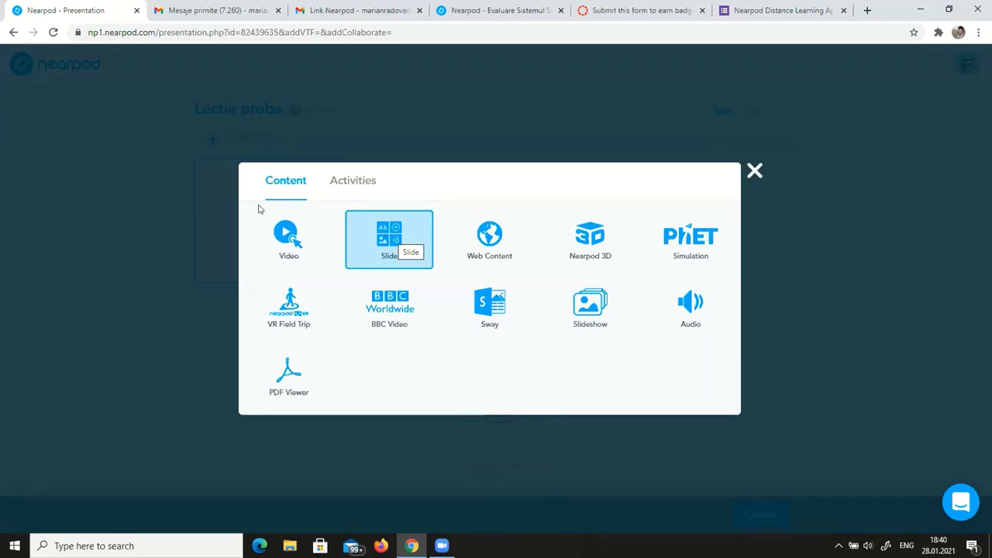
left_click(354, 183)
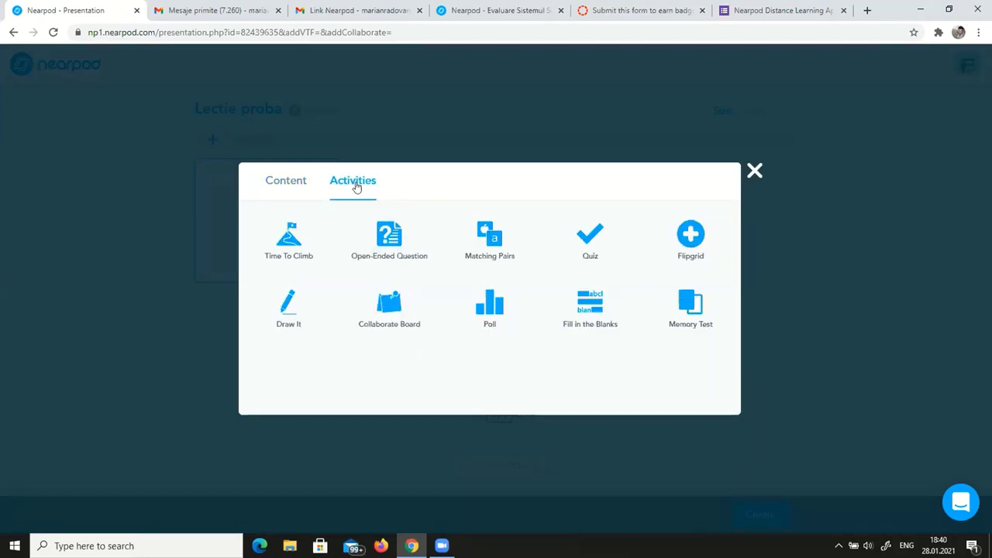
left_click(286, 183)
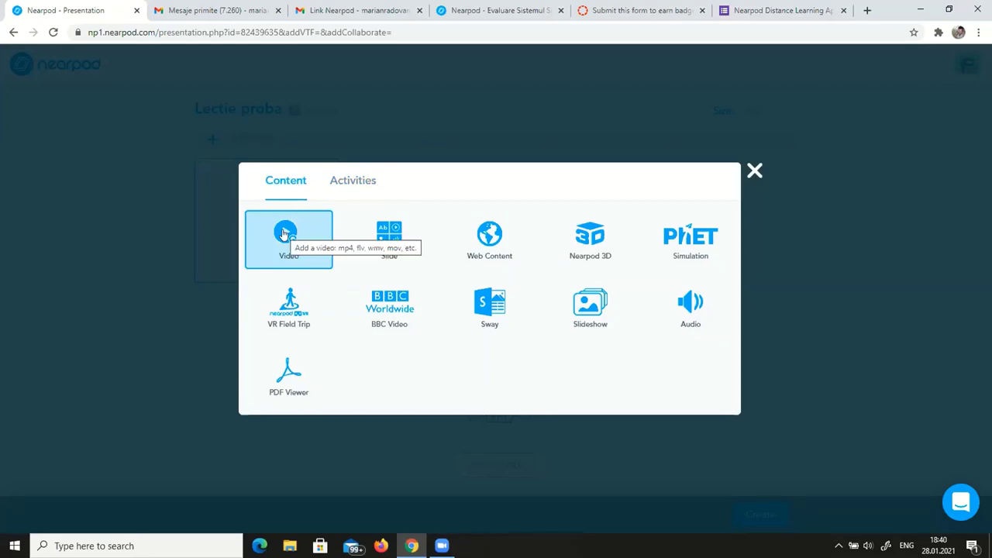
left_click(392, 239)
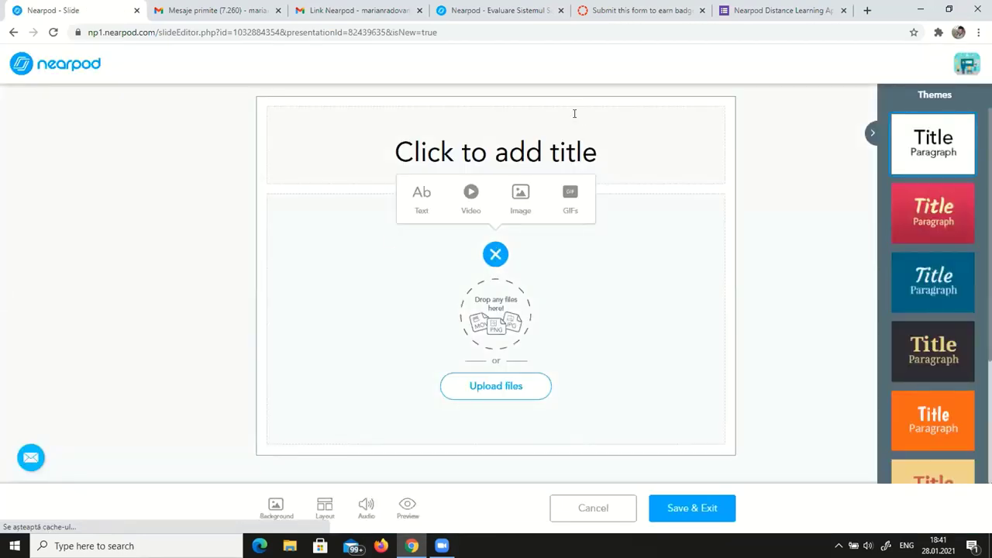
left_click(533, 140)
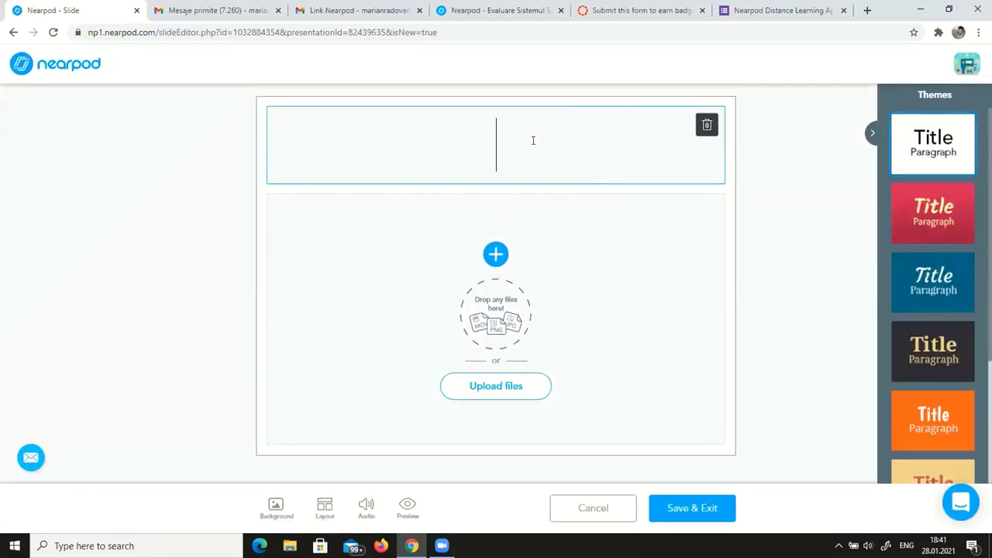
type("Lectie ")
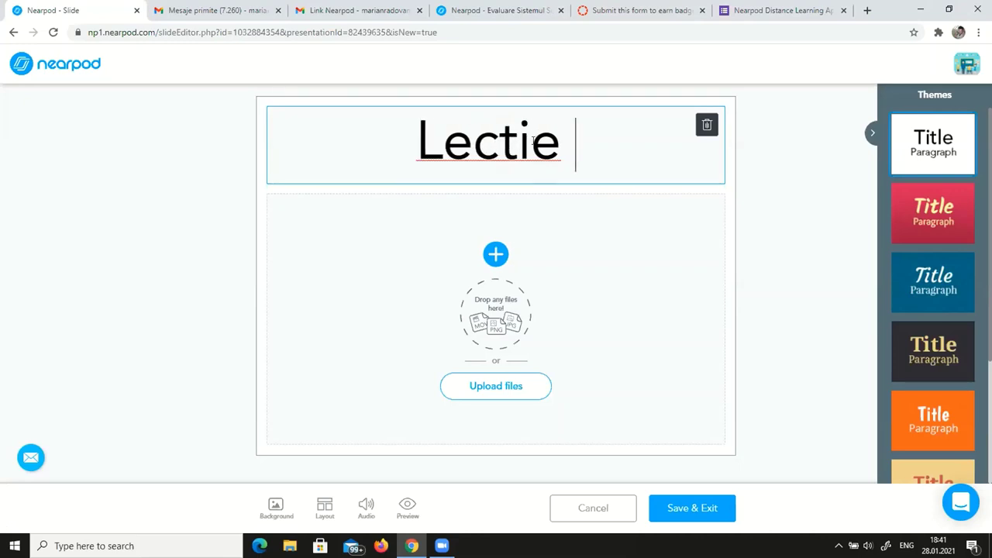
type("proba")
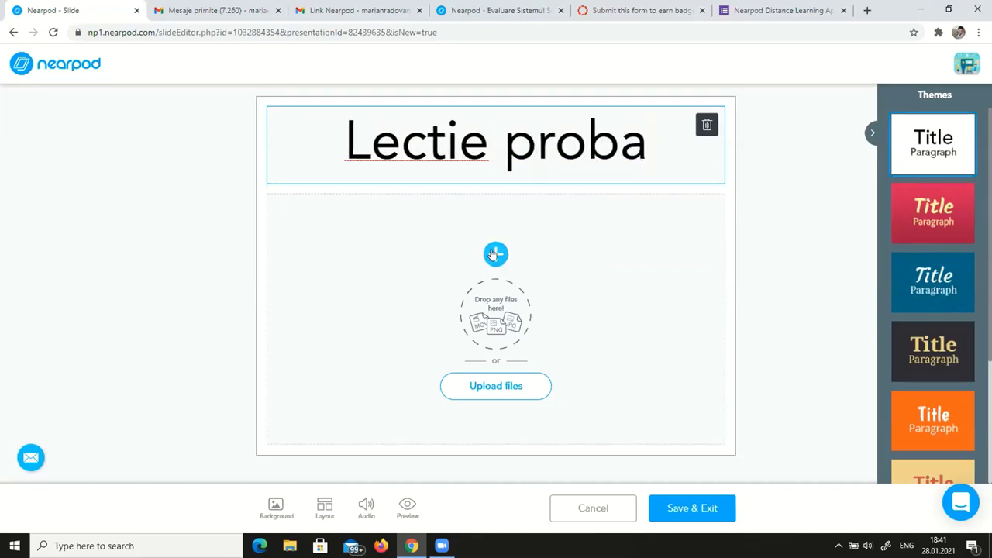
Upload the Sigla image from the Resurse webinar folder into the slide body and scale it to 110%
left_click(490, 393)
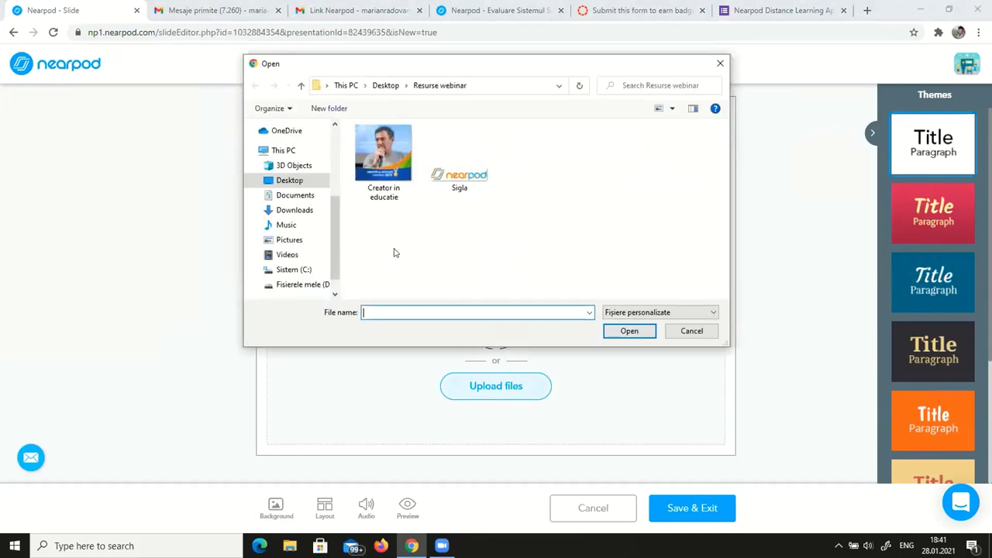
double_click(456, 175)
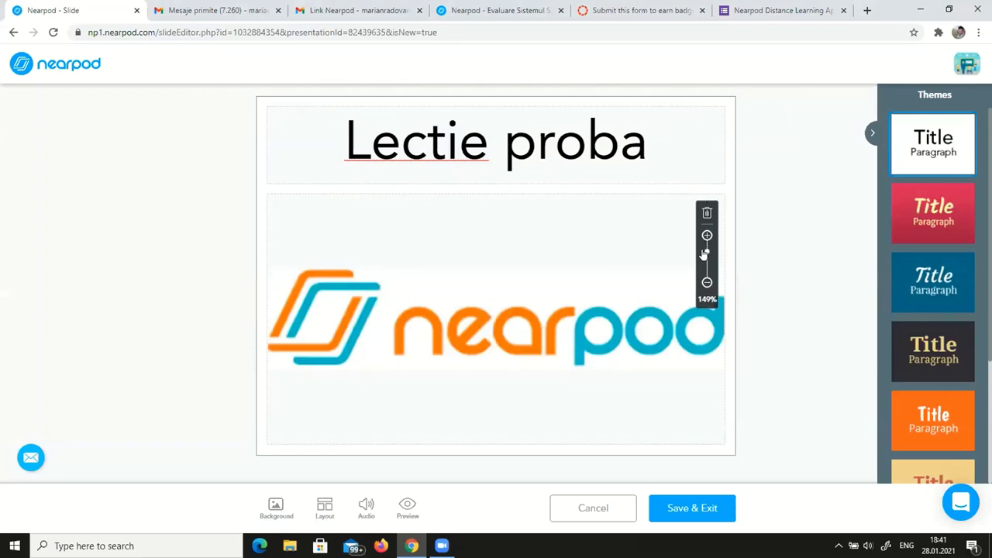
mouse_move(704, 255)
left_mouse_down()
mouse_move(707, 236)
mouse_move(708, 264)
left_mouse_up()
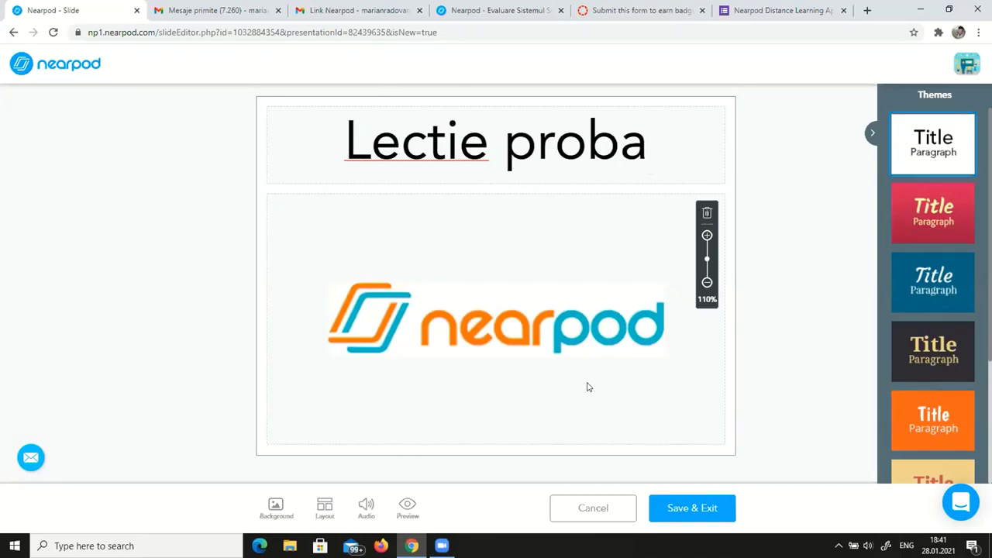
Try the red, blue and orange themes on the slide, and return to the plain white theme
left_click(931, 226)
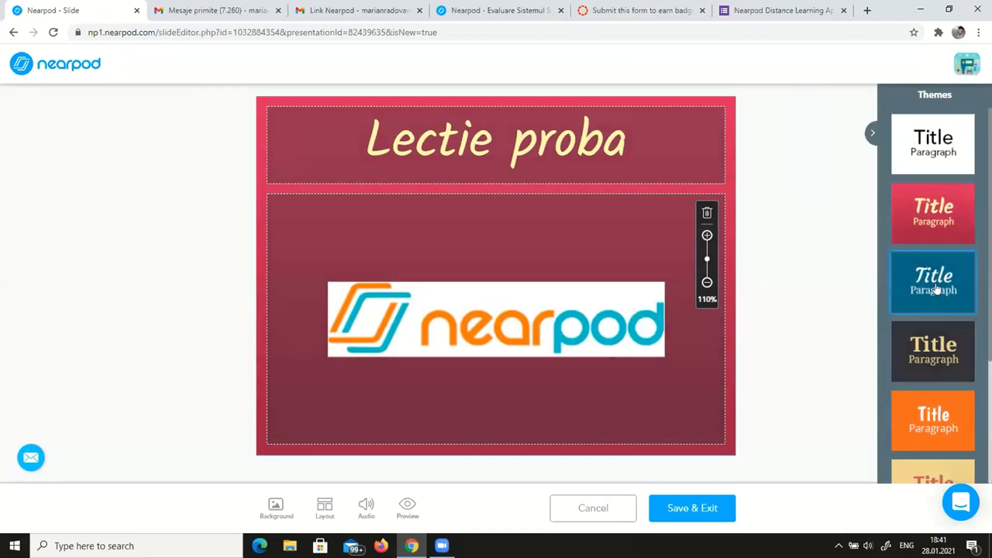
left_click(936, 288)
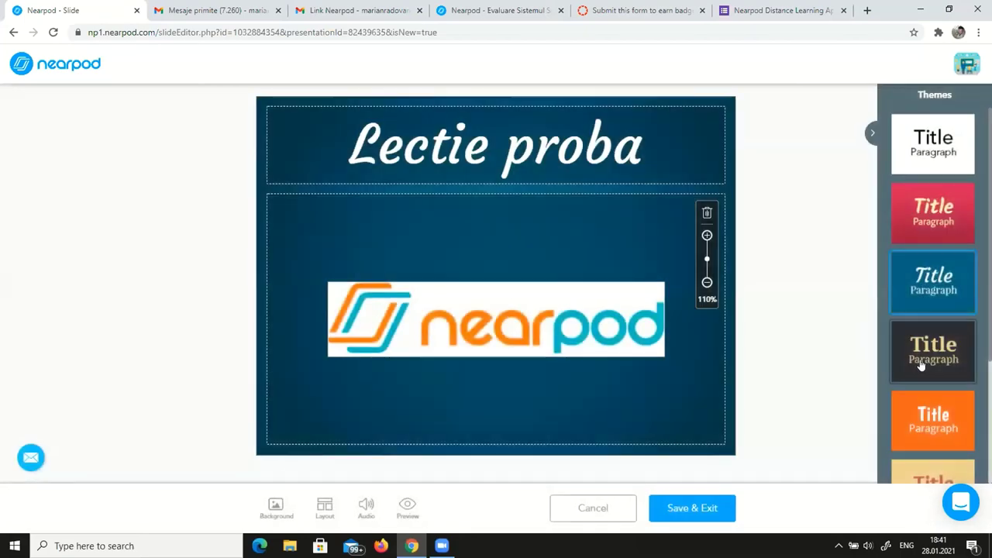
left_click(928, 434)
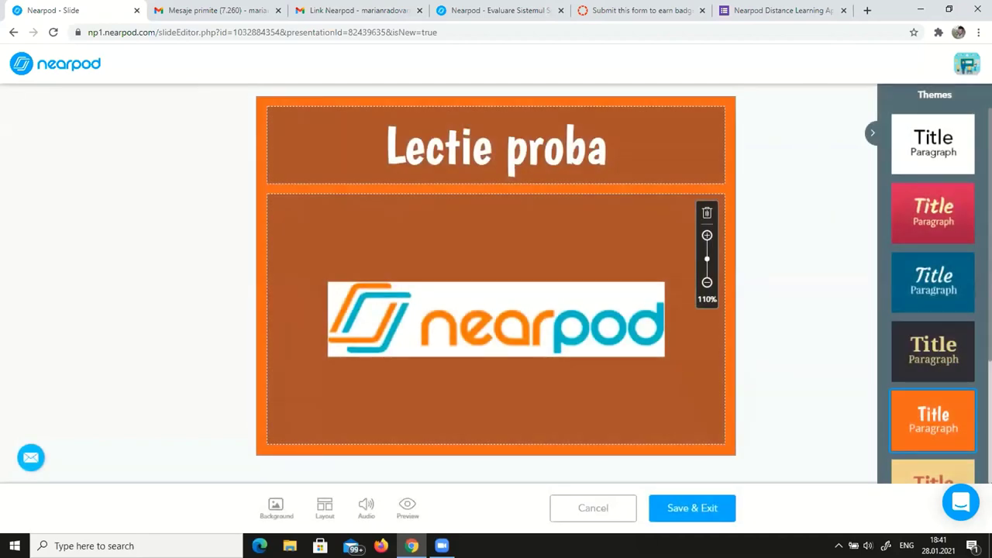
left_click(915, 150)
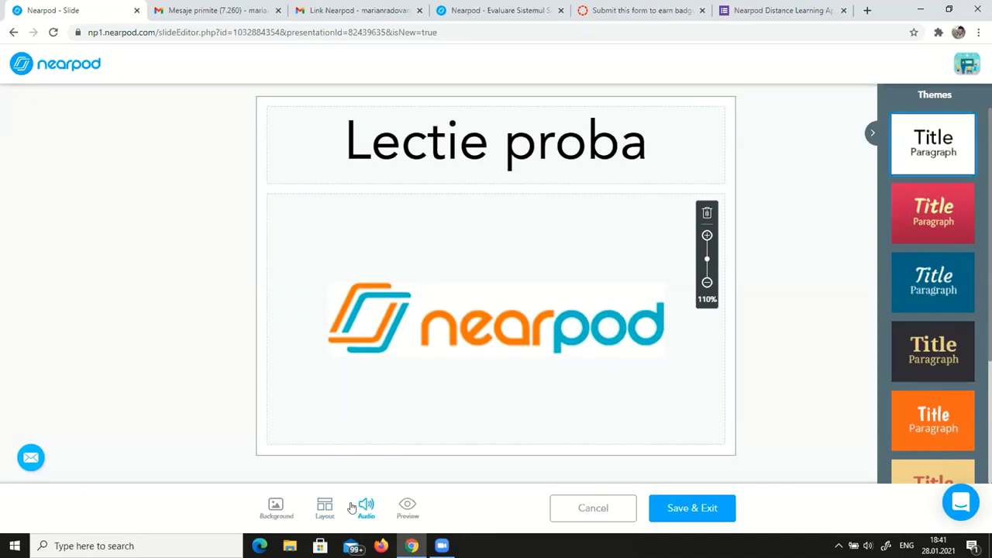
Preview the finished title slide, close the preview, and save the slide to the lesson
left_click(408, 508)
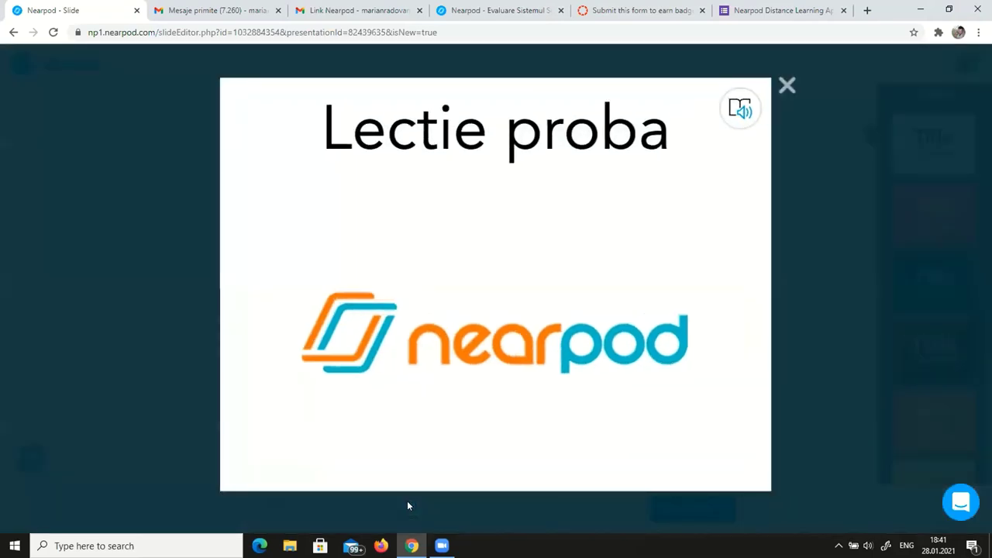
left_click(786, 84)
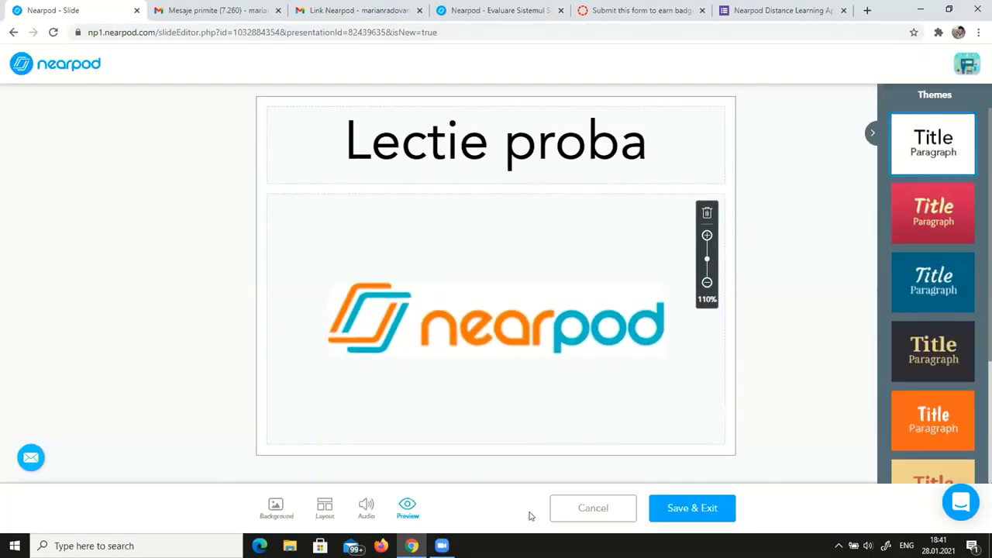
left_click(674, 508)
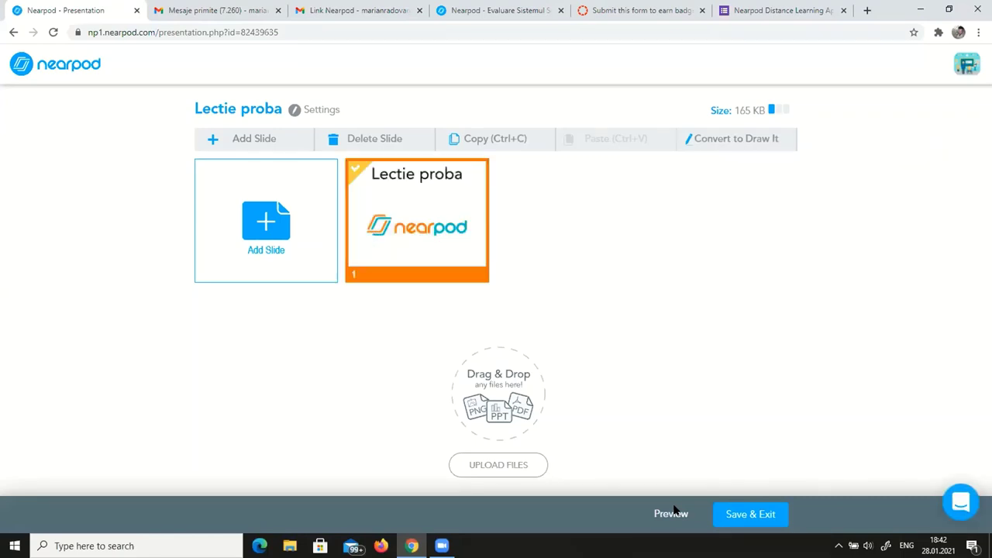
left_click(281, 225)
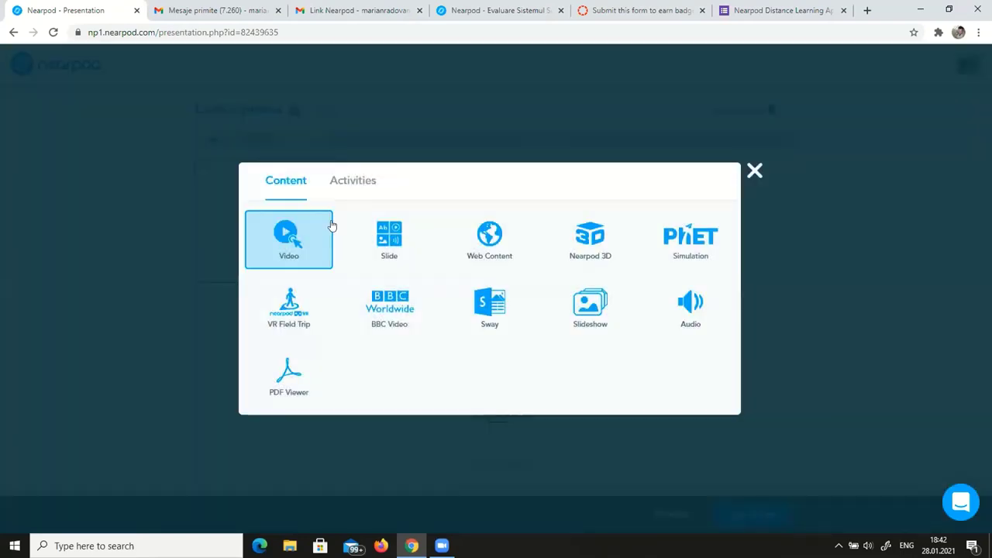
left_click(751, 169)
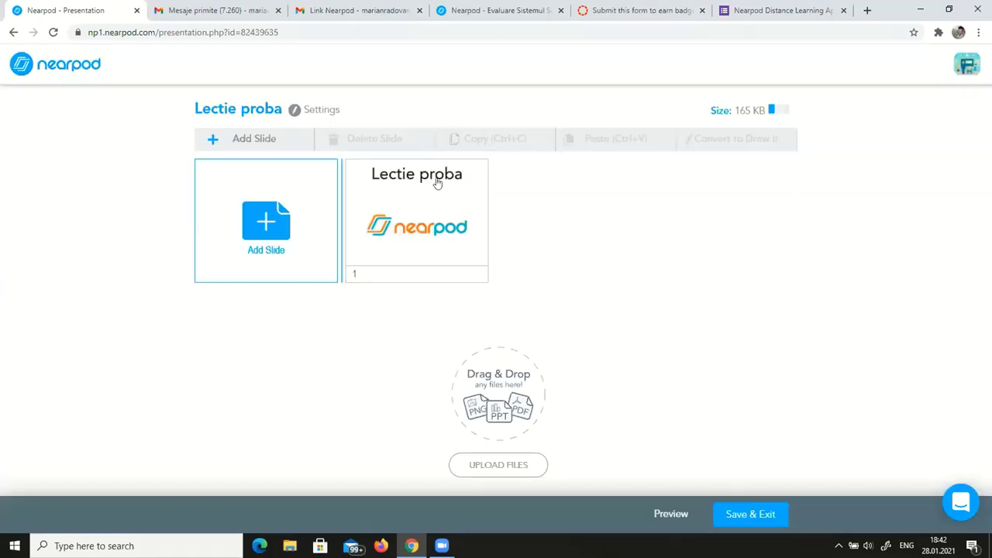
left_click(446, 177)
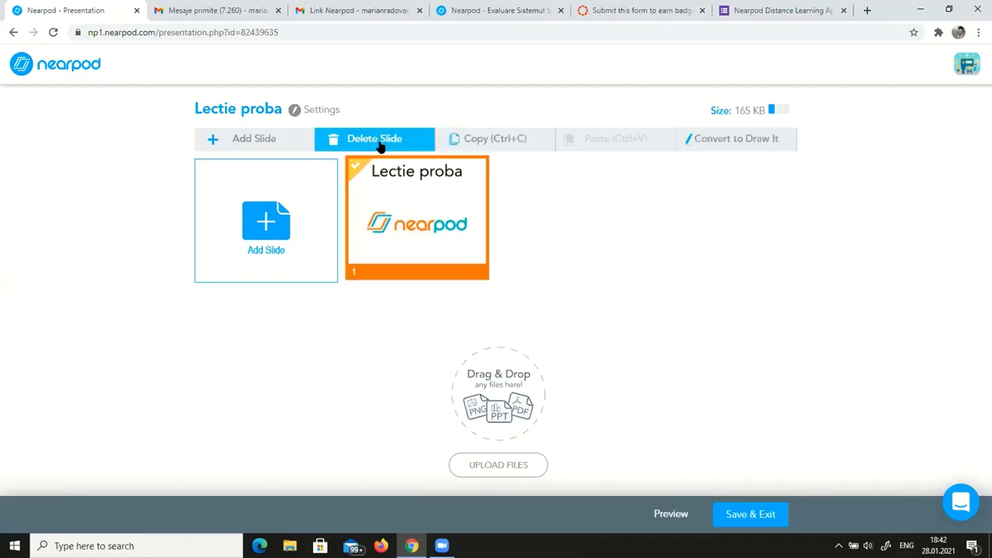
left_click(275, 246)
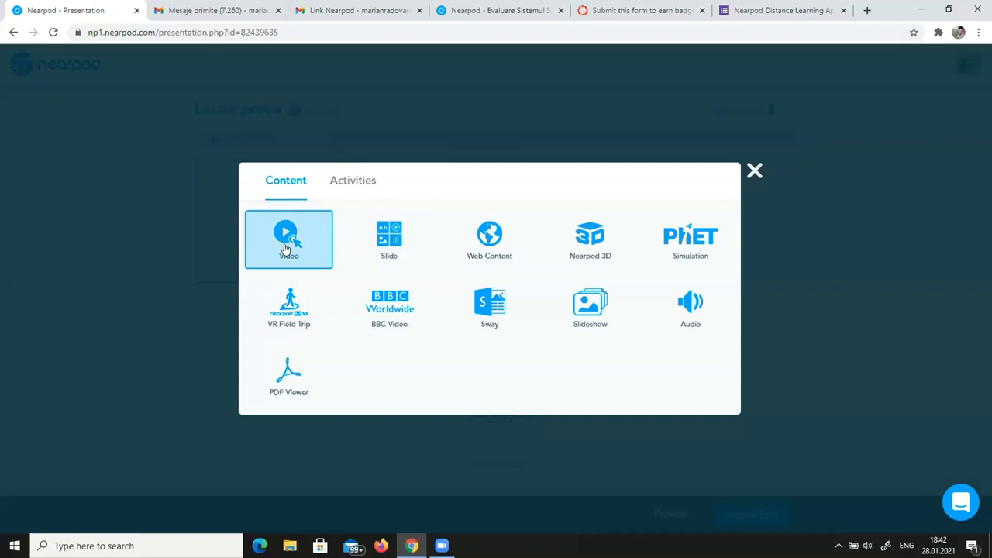
left_click(486, 244)
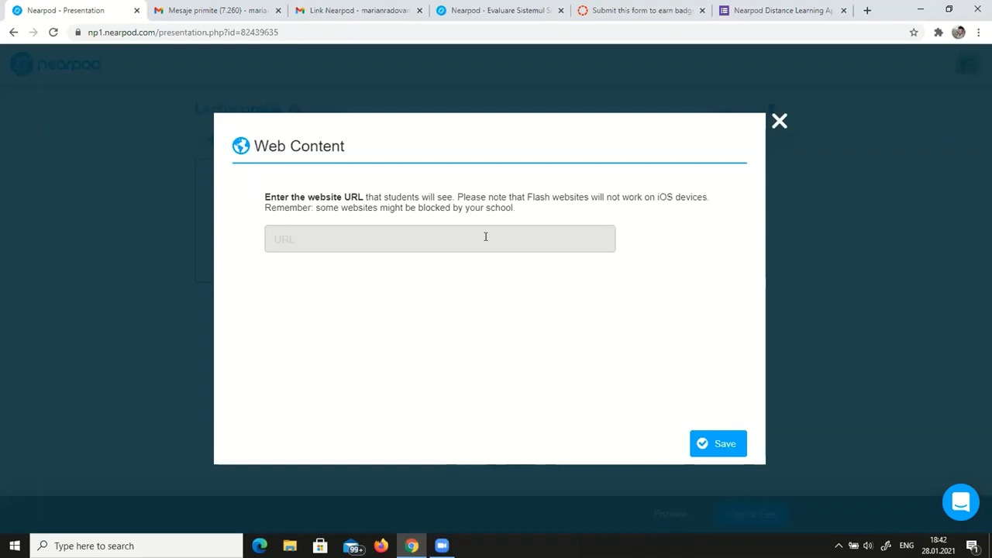
left_click(470, 237)
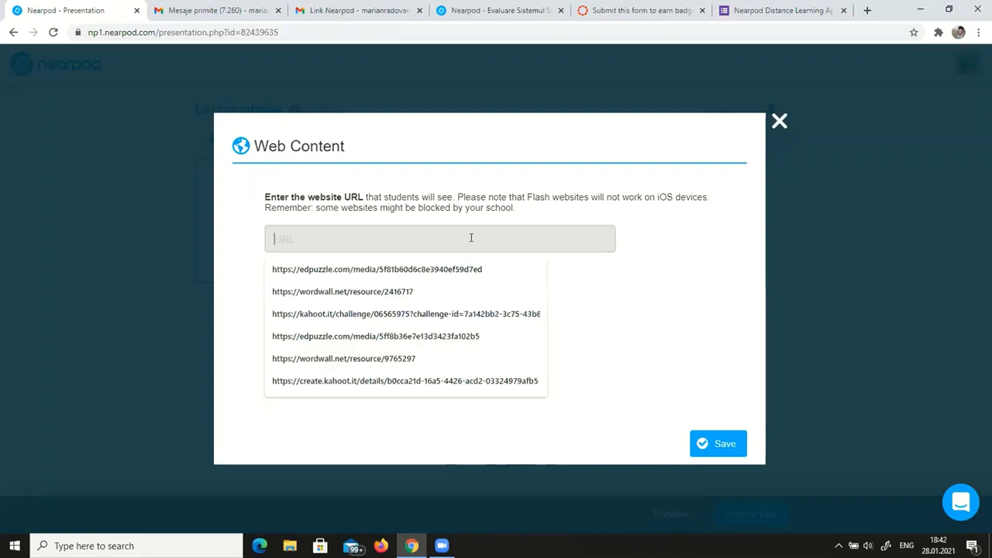
left_click(404, 293)
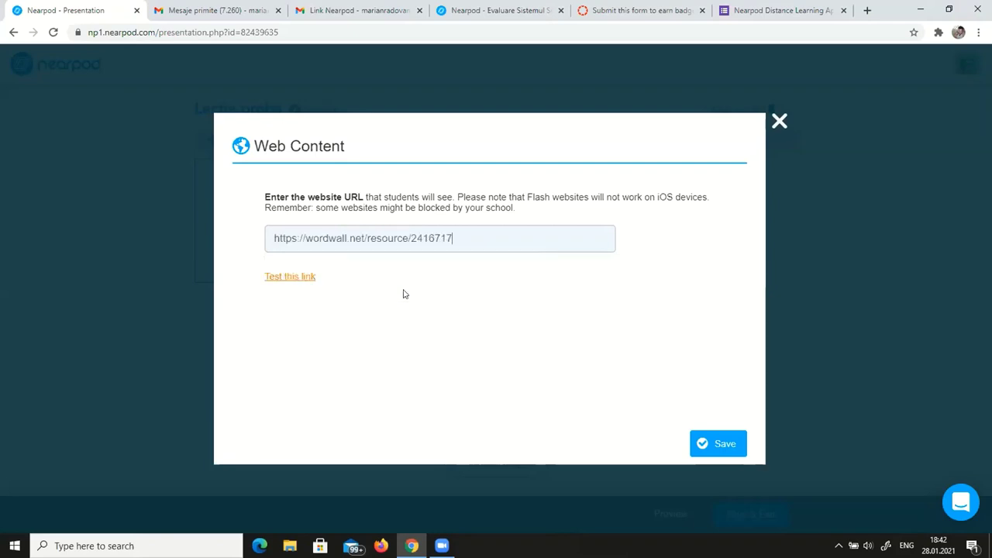
left_click(281, 279)
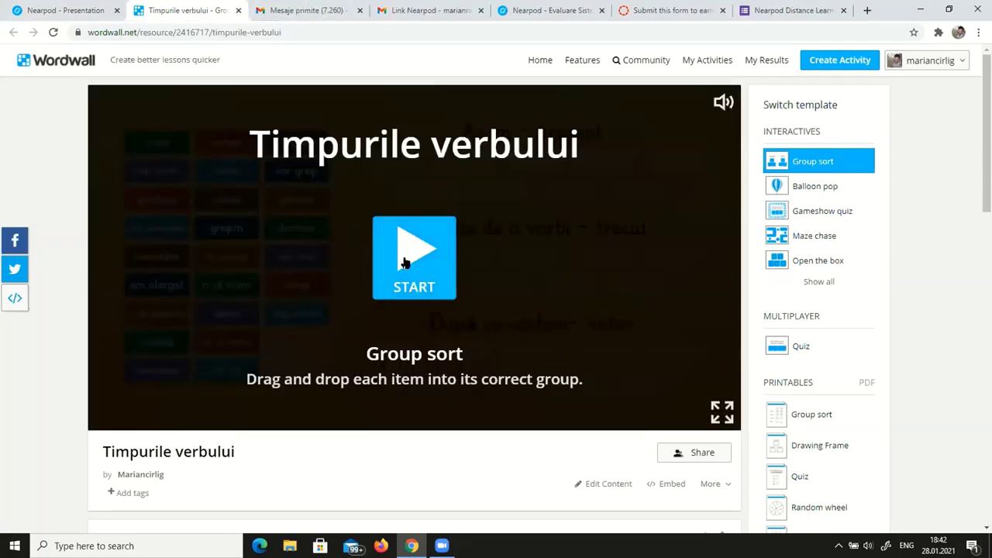
left_click(239, 10)
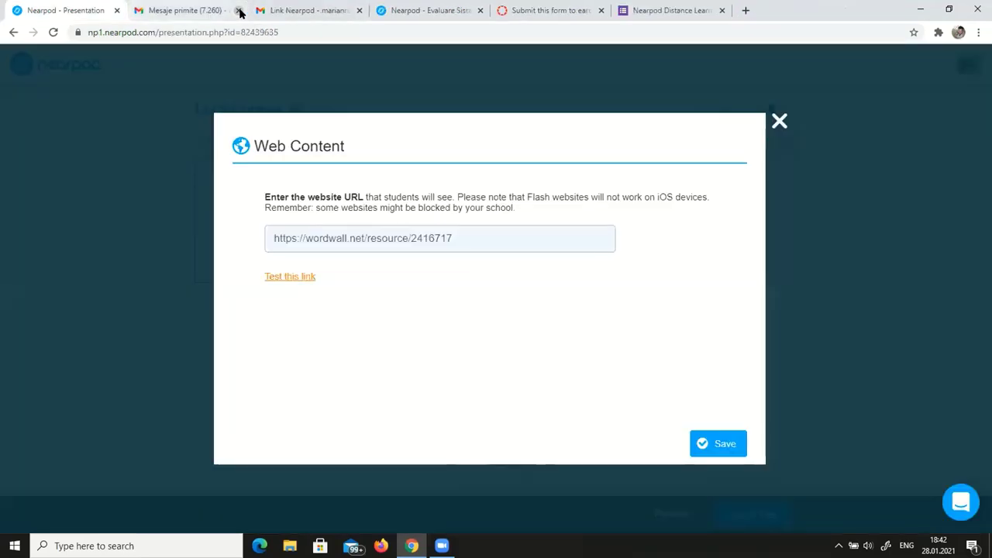
left_click(720, 443)
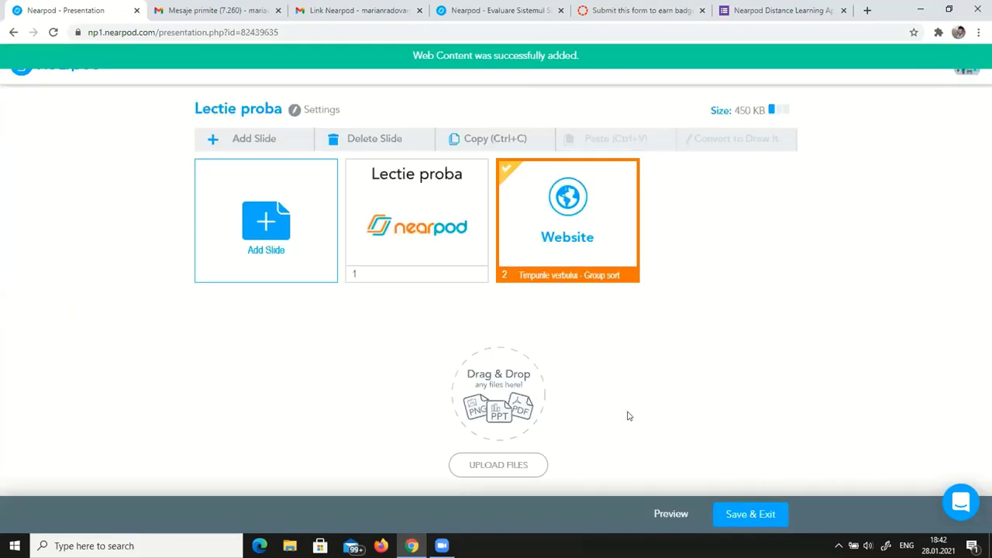
Start a new video slide for the lesson and search YouTube for "natura"
left_click(266, 230)
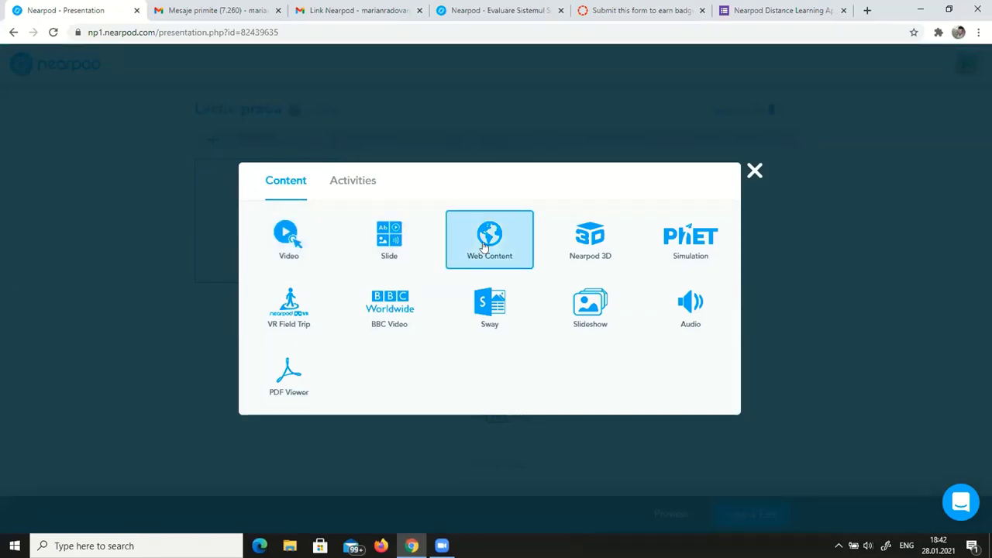
left_click(285, 243)
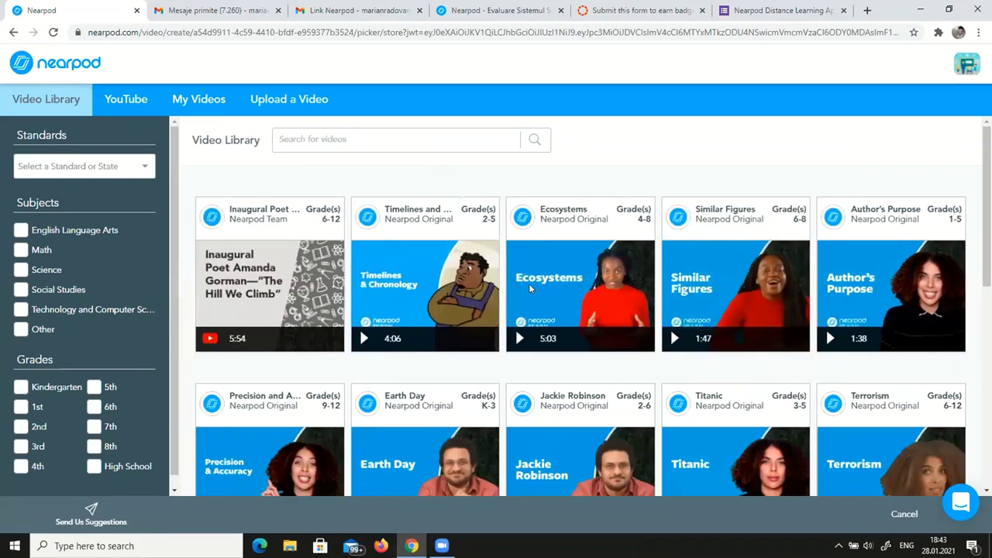
mouse_move(366, 302)
left_click(128, 98)
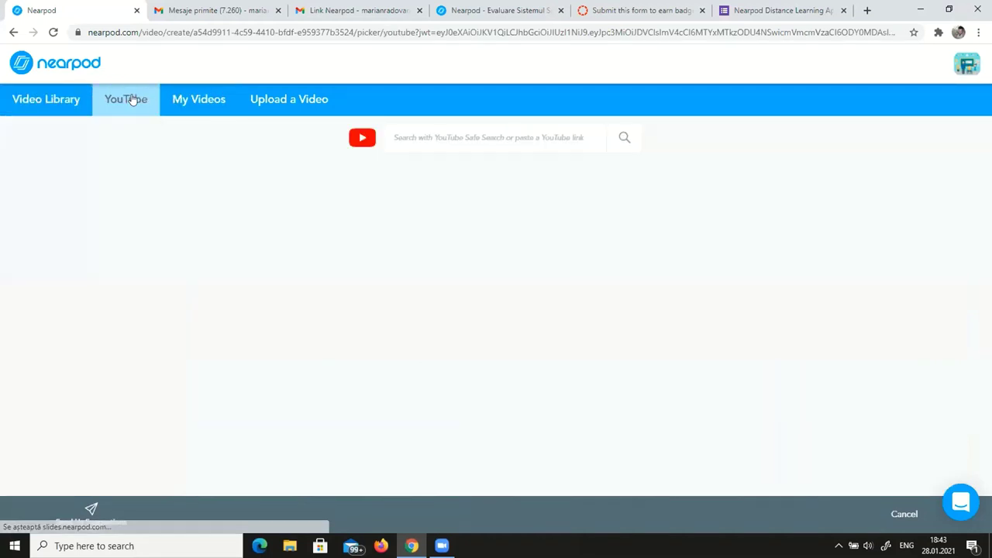
left_click(438, 135)
type("s")
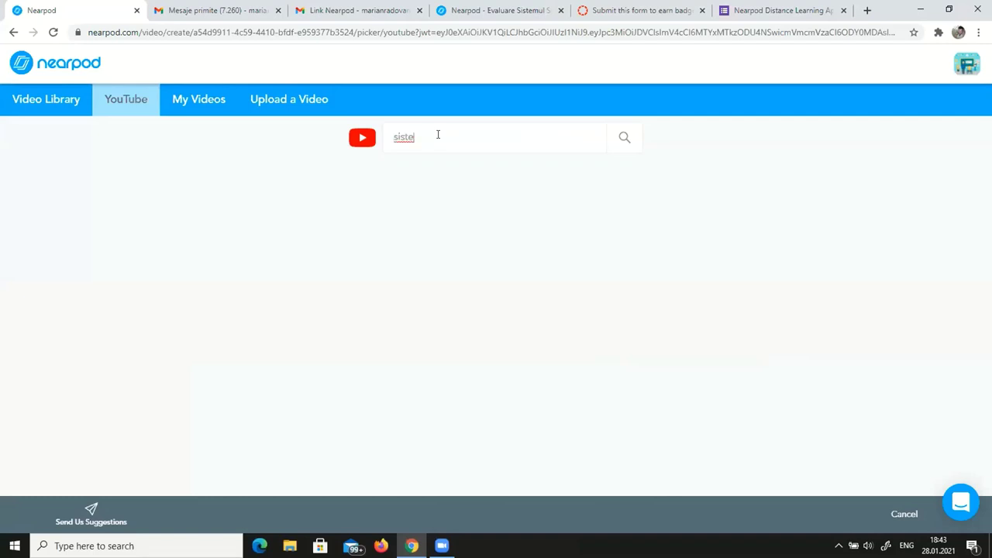
type("ist")
key("BackSpace")
key("BackSpace")
key("BackSpace")
key("BackSpace")
type("natura")
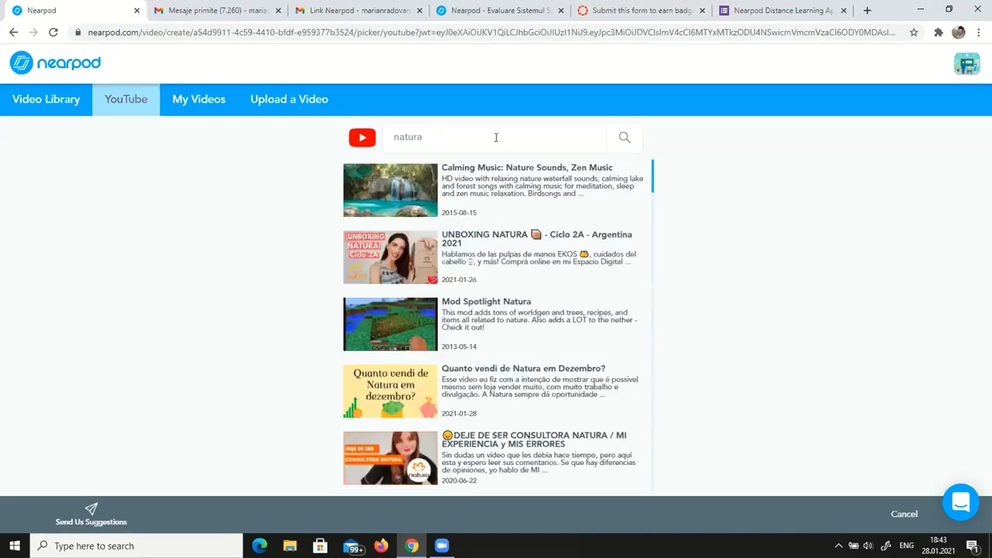
Try the "Calming Music: Nature Sounds, Zen Music" video in the video editor, and discard it without saving the slide
left_click(424, 180)
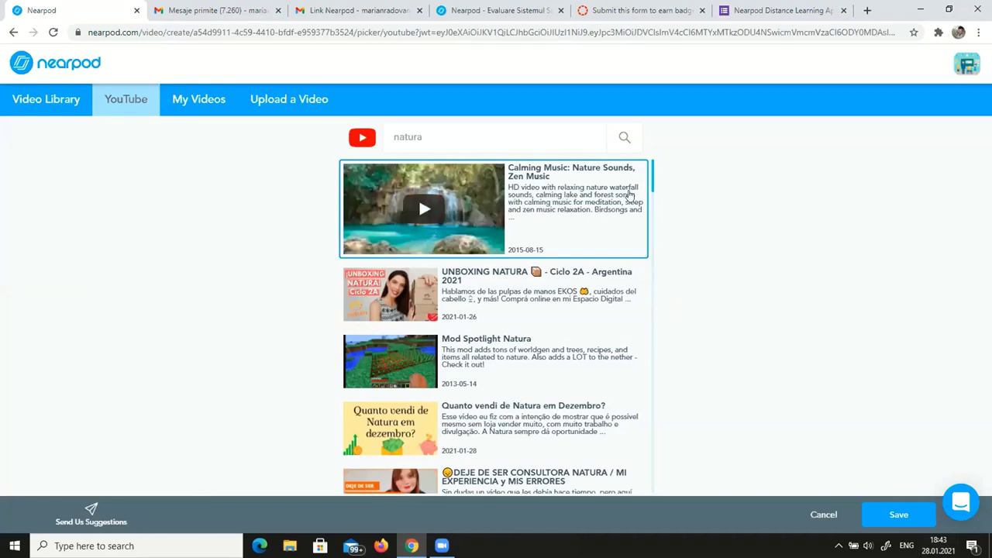
left_click(889, 510)
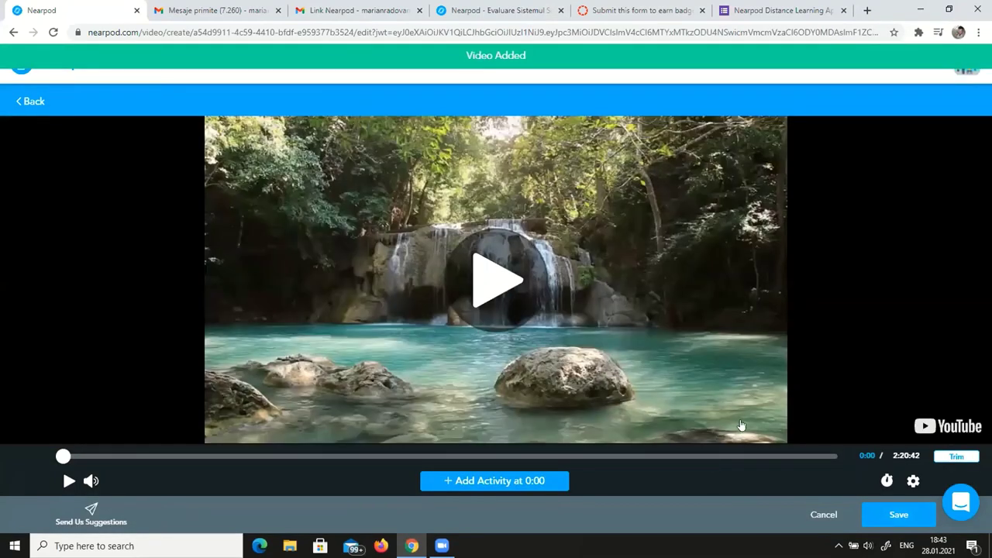
left_click(825, 515)
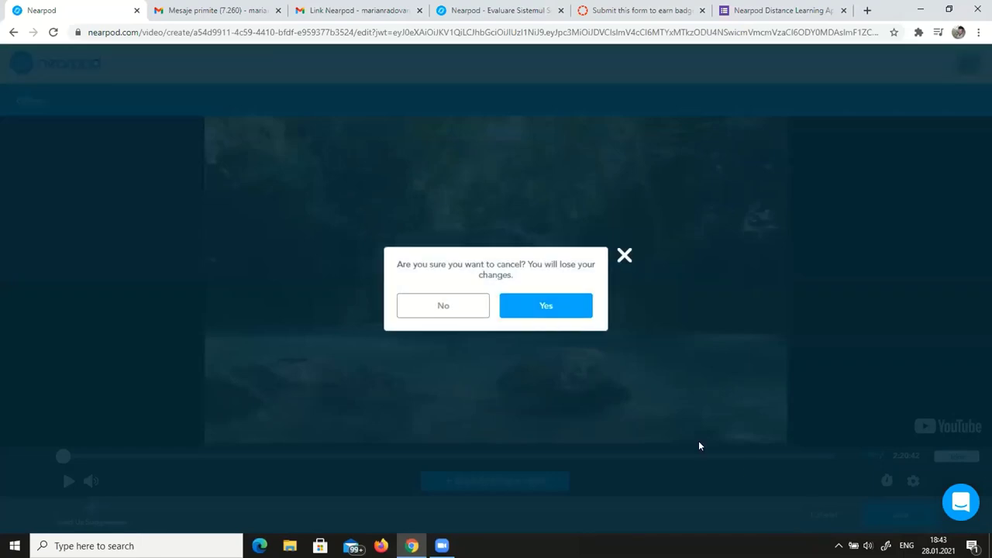
left_click(535, 307)
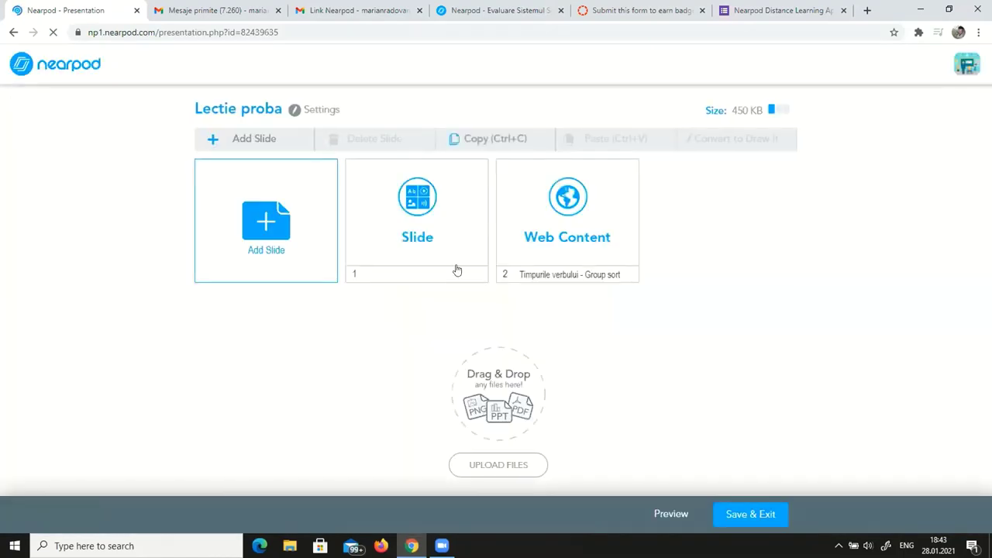
Start a video slide, search YouTube for "Sistemul solar" and bring "Sistemul solar pe intelesul copiilor" into the video editor
left_click(266, 220)
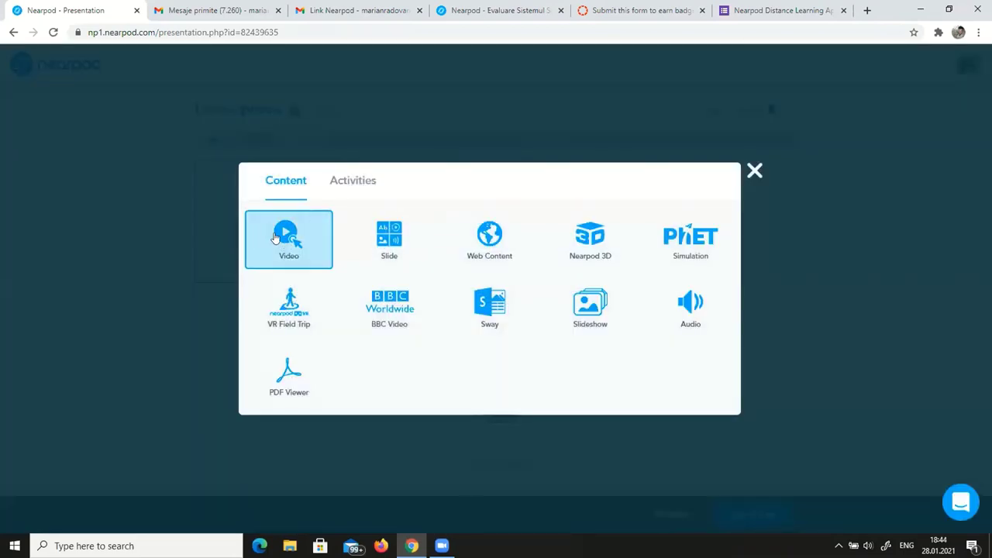
left_click(275, 238)
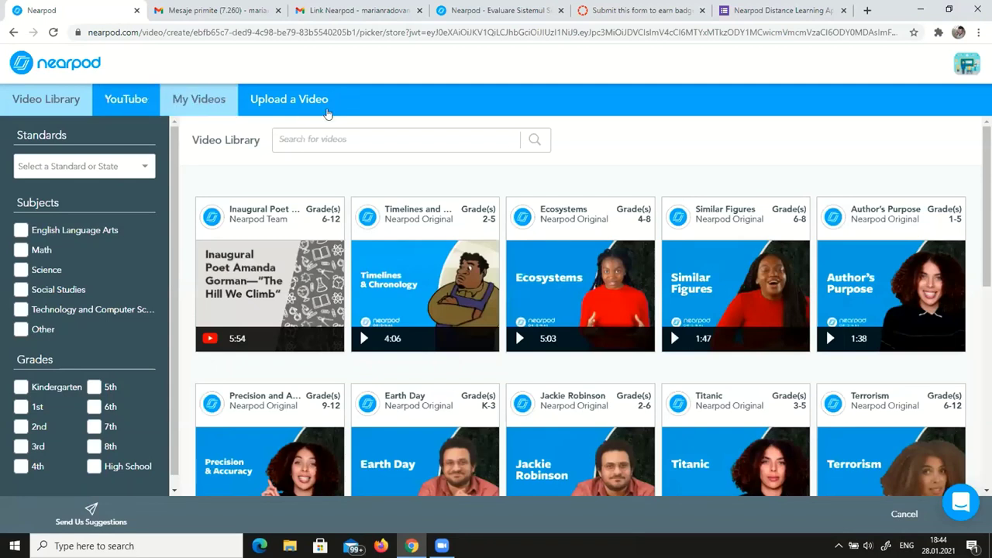
left_click(115, 96)
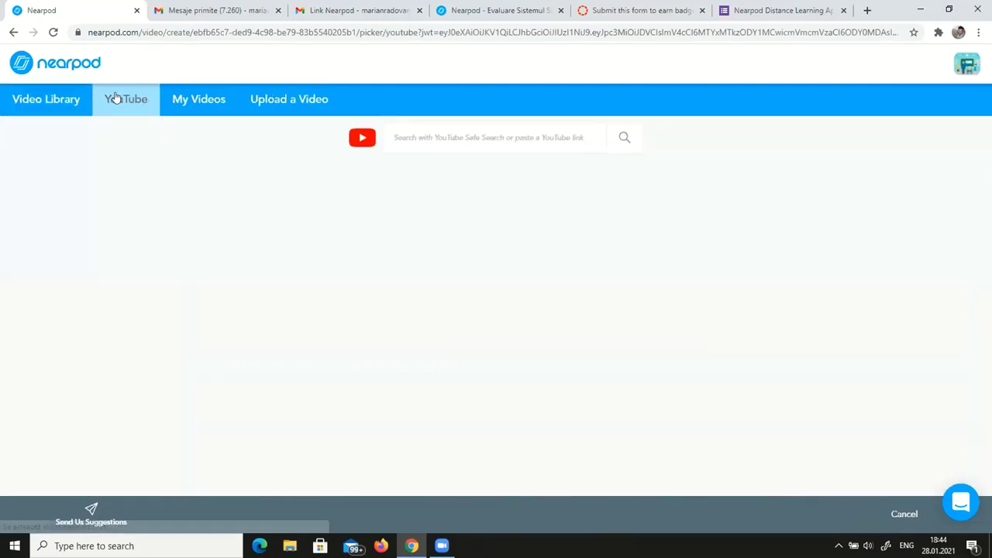
left_click(462, 131)
type("S")
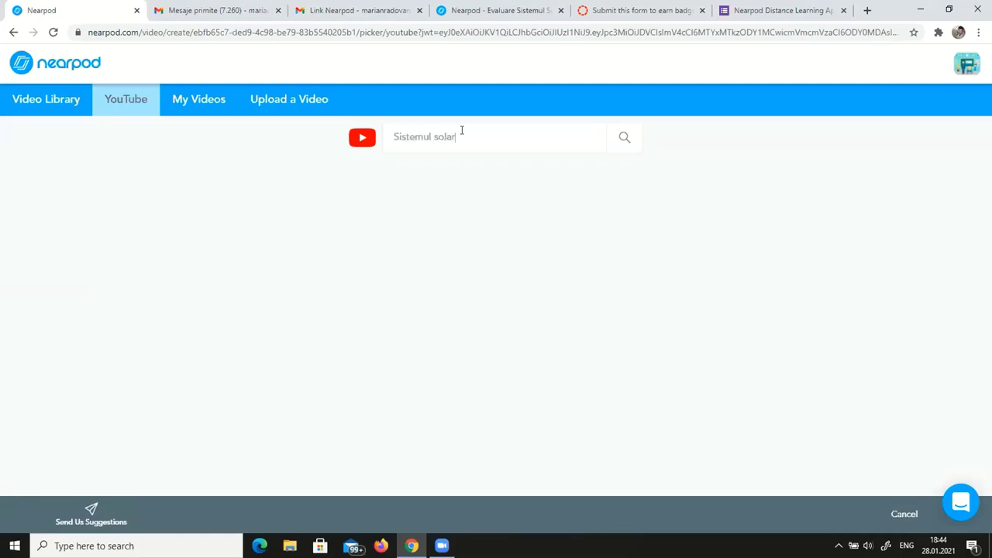
type("istemul solar")
key("Return")
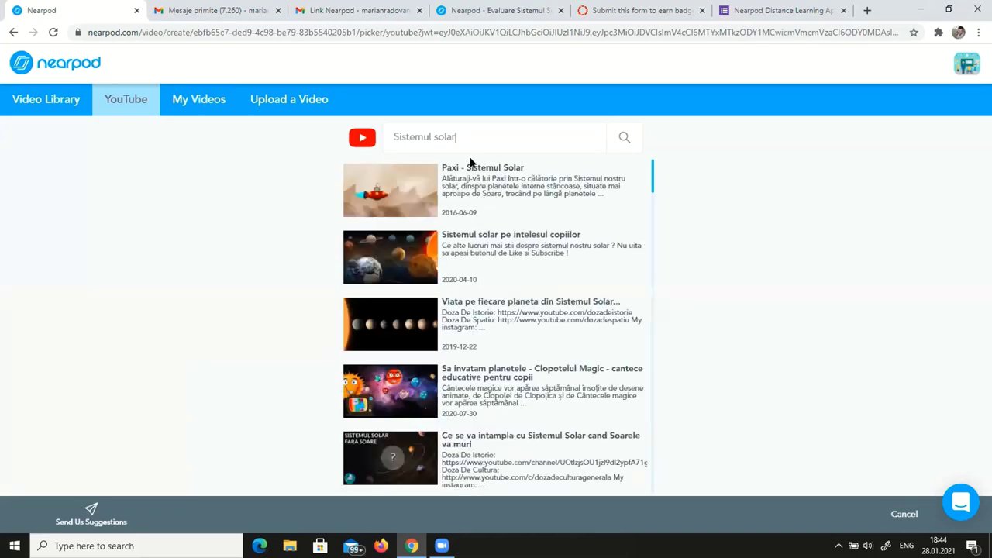
left_click(401, 239)
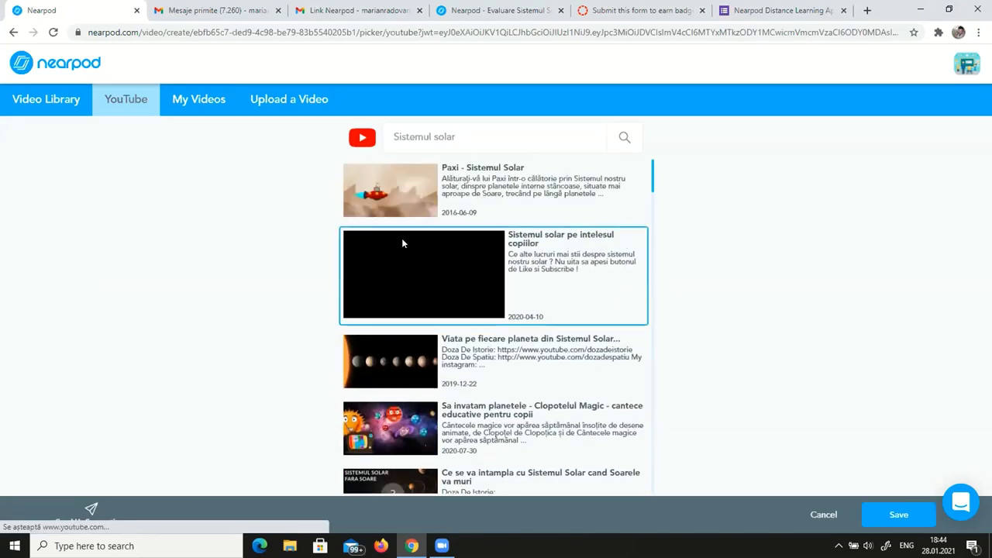
left_click(906, 514)
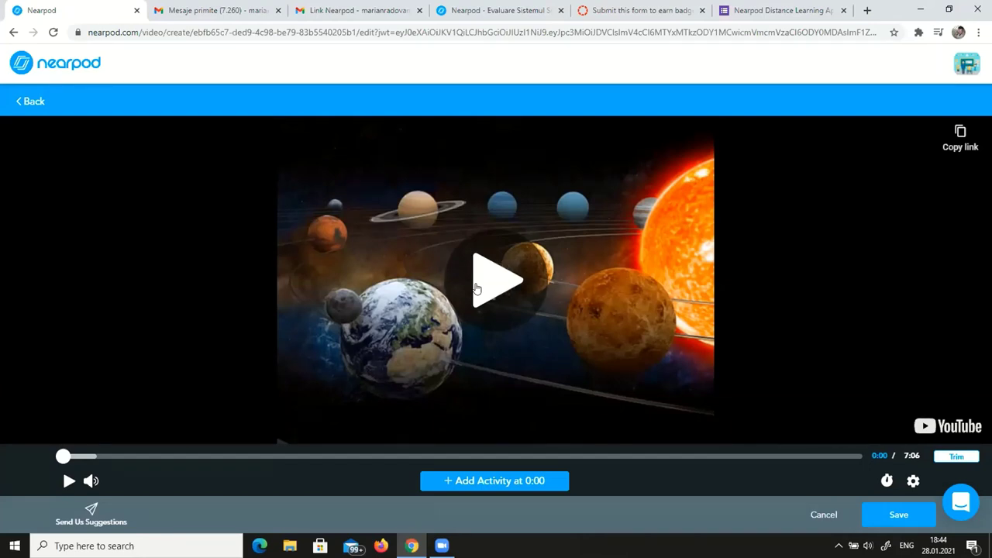
Start a multiple choice activity at 0:14 of the solar system video with the question "Din ce este format Sistemul Solar?"
left_click(68, 481)
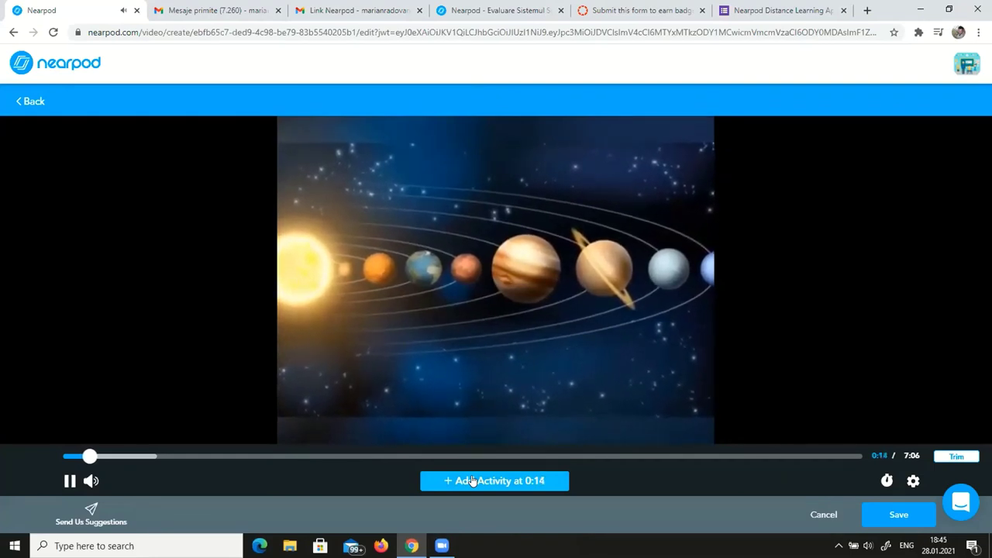
left_click(472, 481)
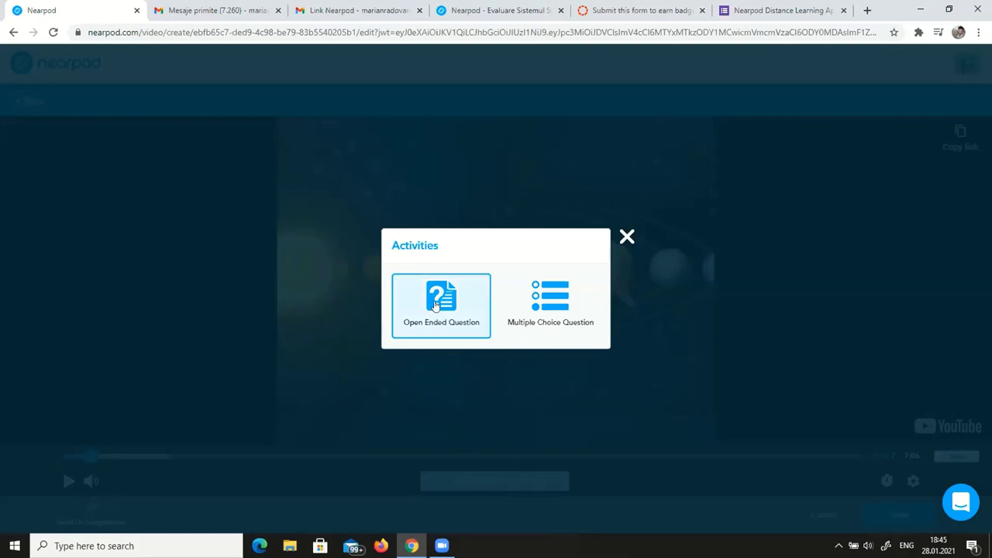
left_click(563, 297)
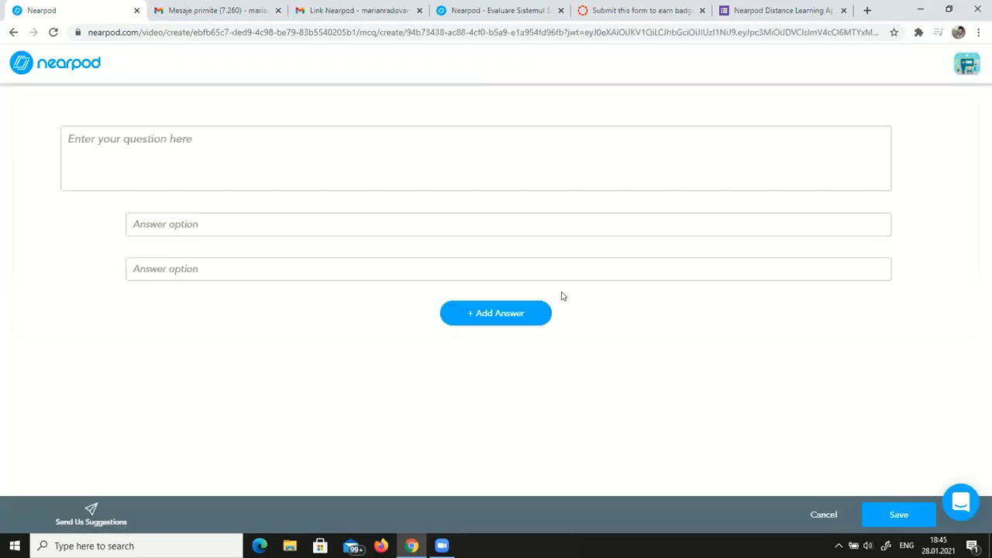
left_click(117, 139)
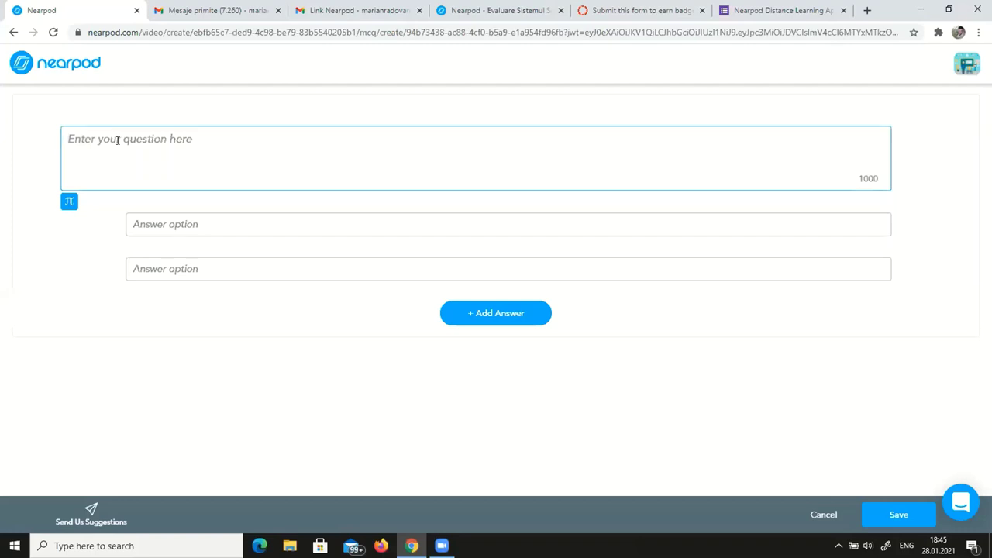
type("Din ce e")
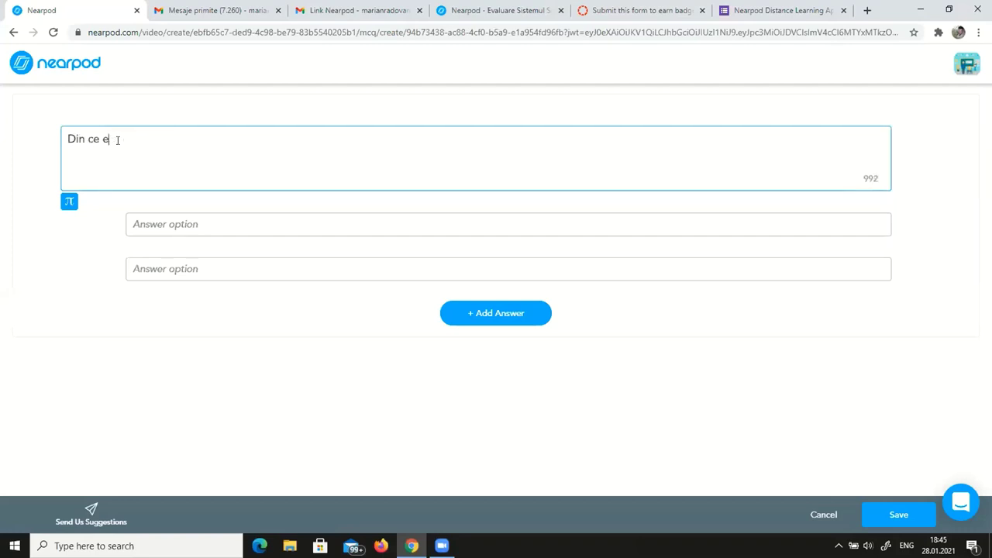
type("ste format Sistemul ")
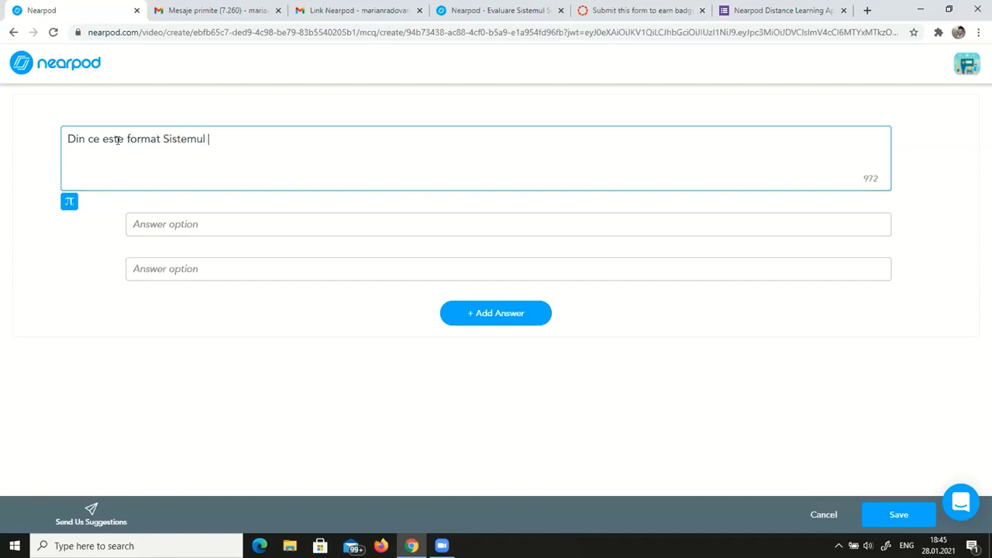
type("Solar?")
Give the question the answers "fdtftcgfc", "fftdftftd" and "trdtdtrddr", mark the second as correct and save the activity
left_click(224, 220)
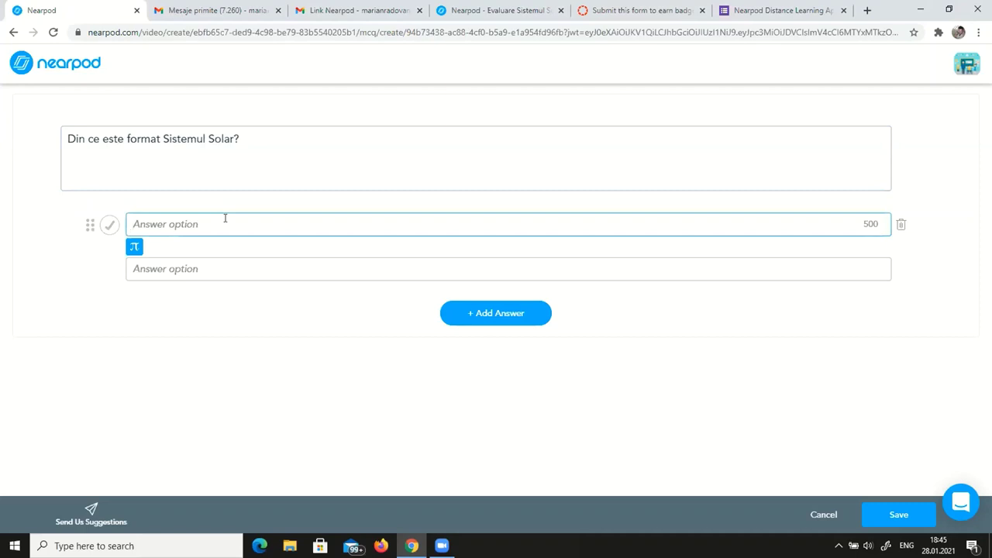
type("fdtftcgfc")
left_click(206, 267)
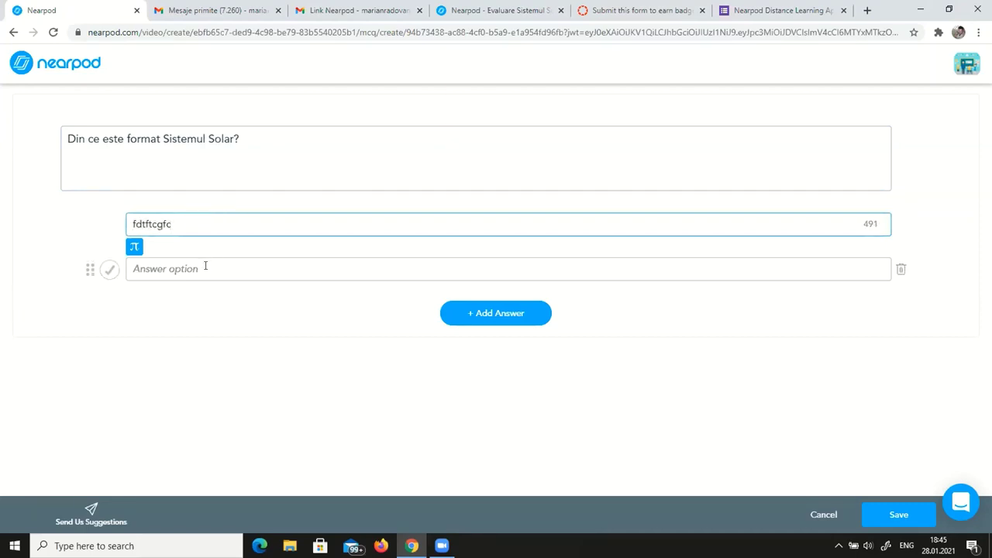
type("fftdftftd")
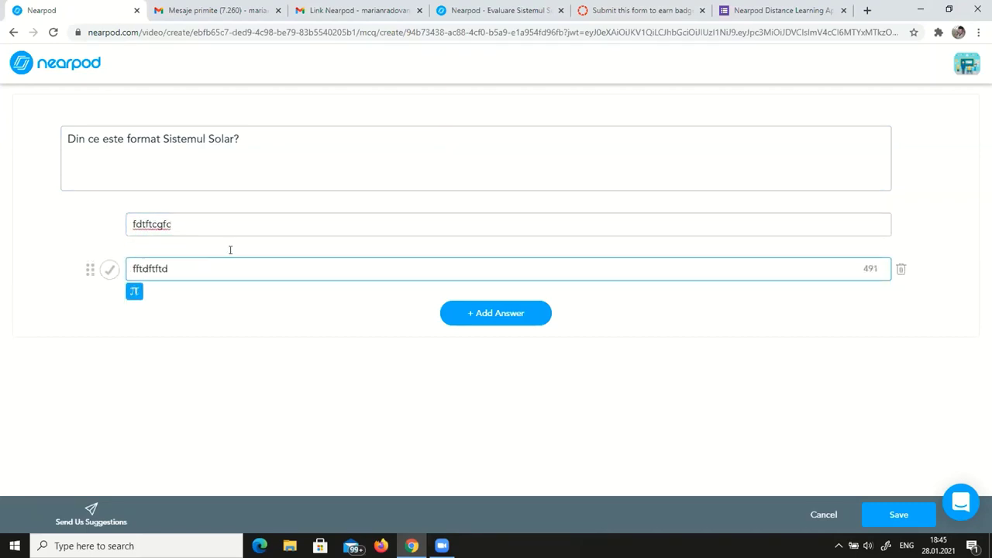
left_click(490, 313)
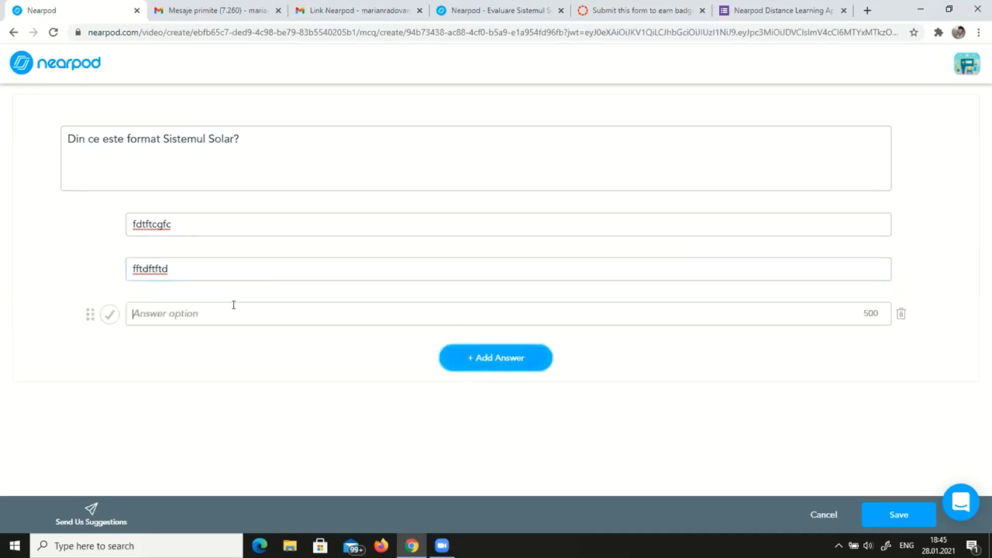
type("trdtdtrddr")
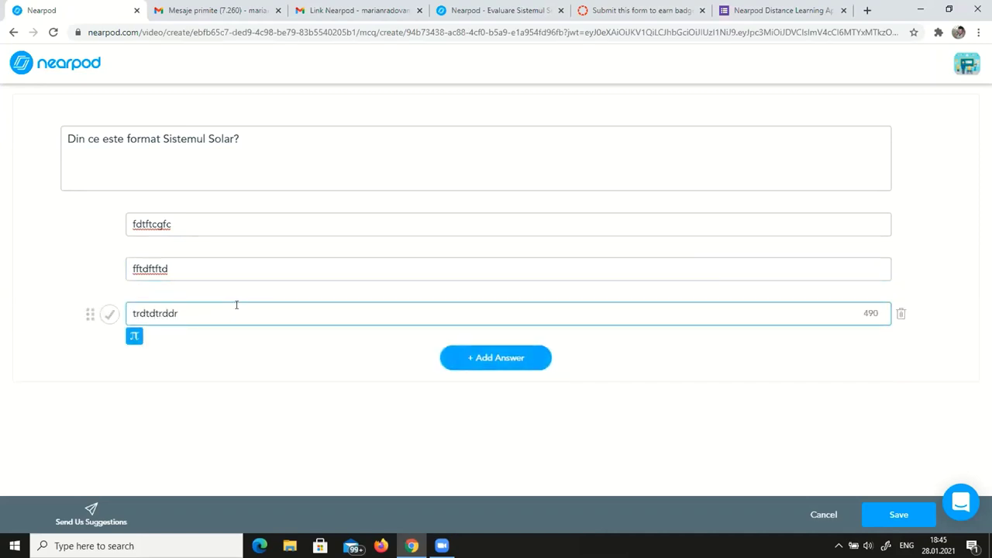
left_click(912, 518)
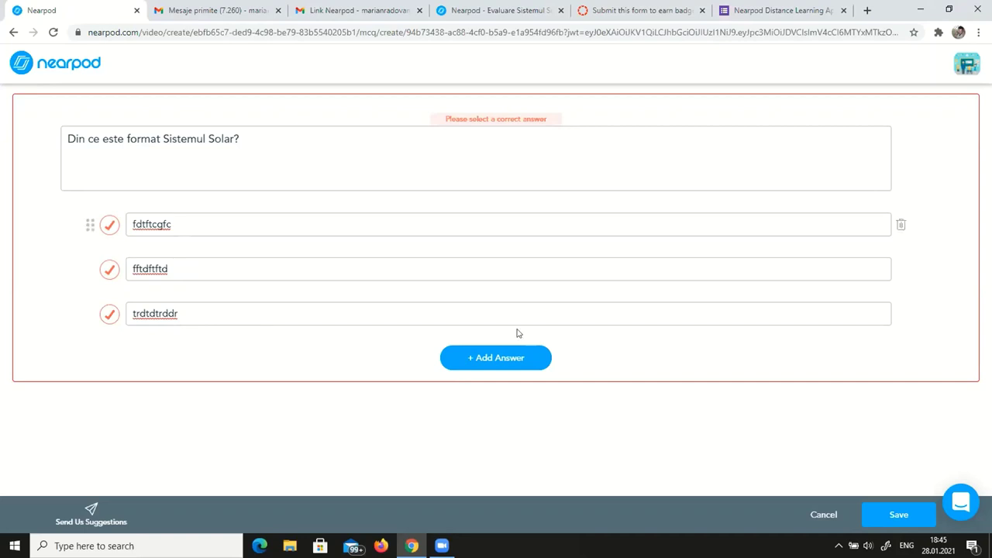
left_click(108, 271)
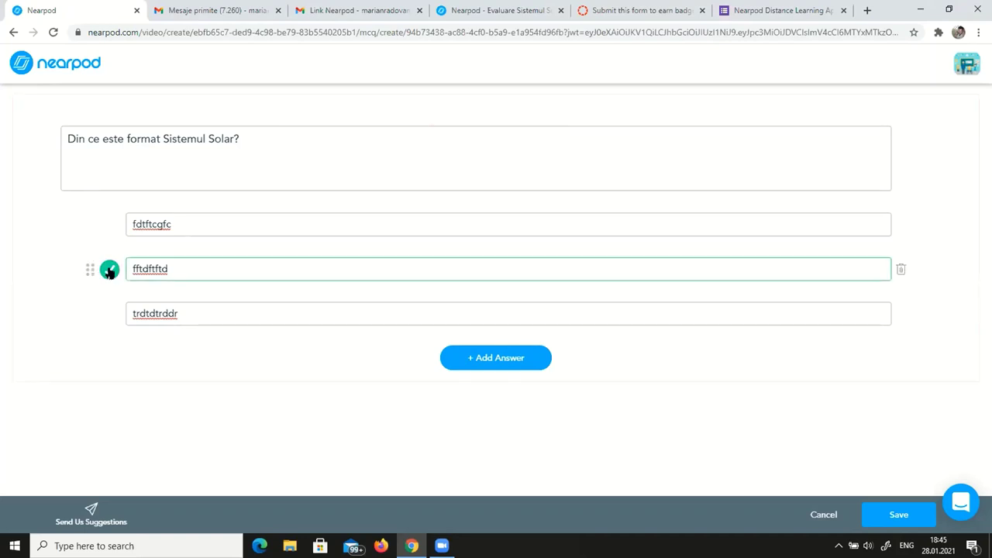
left_click(885, 514)
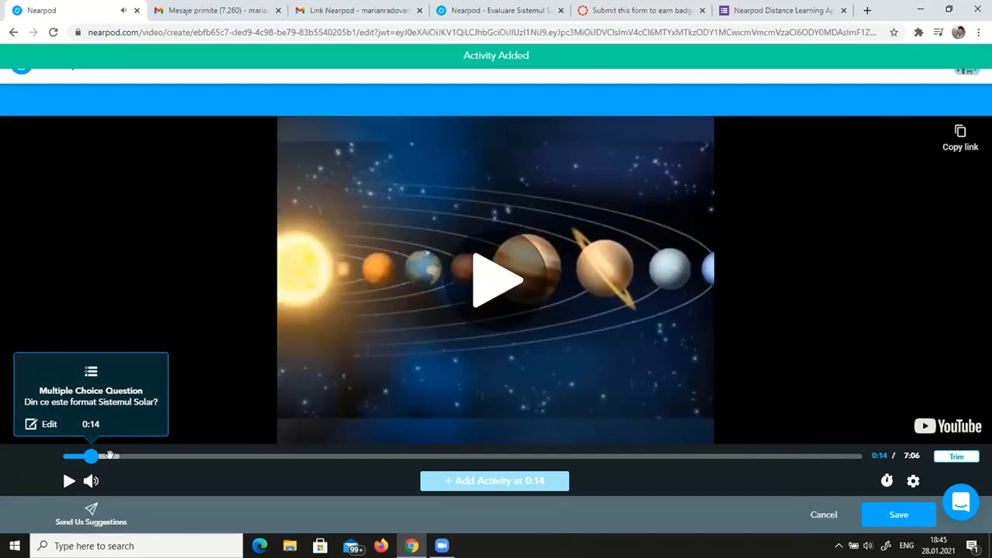
Start a multiple choice activity at 1:05 of the video with the question "Pentur ce este responsabil Soarele?"
left_click(68, 482)
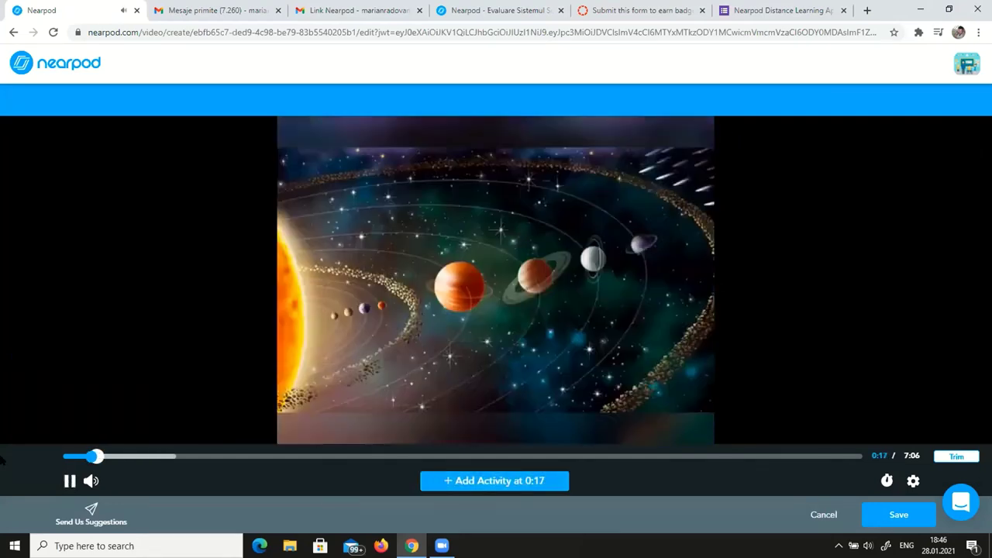
left_click(165, 457)
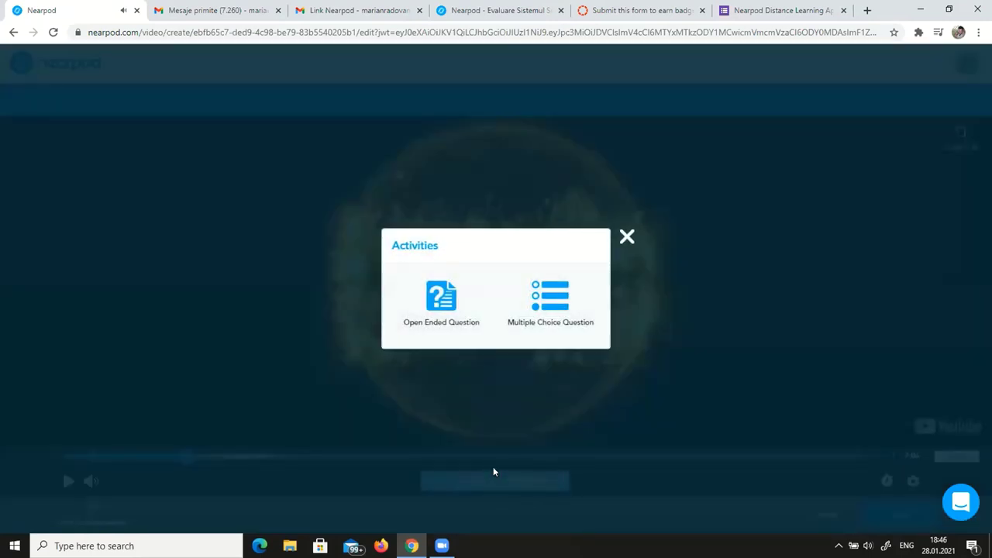
left_click(567, 292)
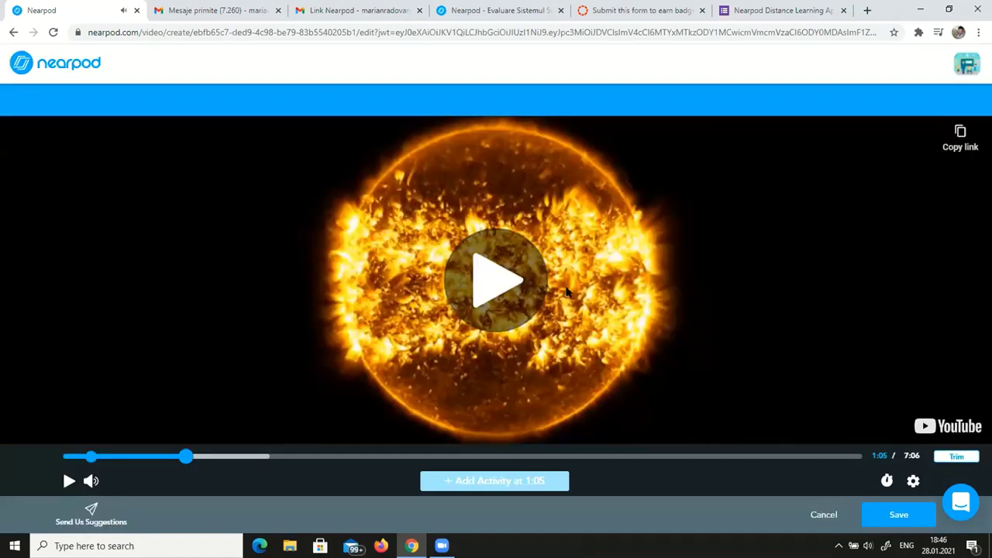
left_click(186, 143)
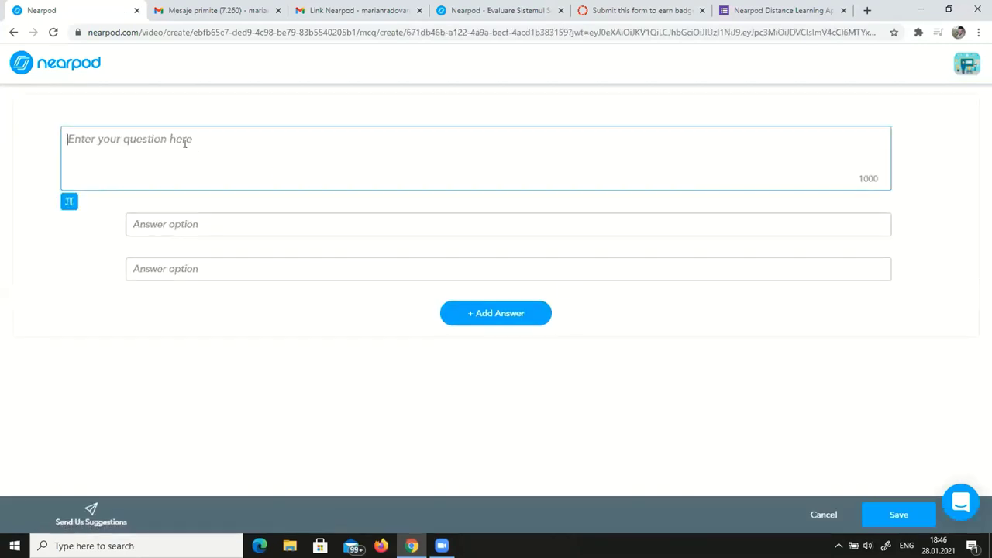
type("P")
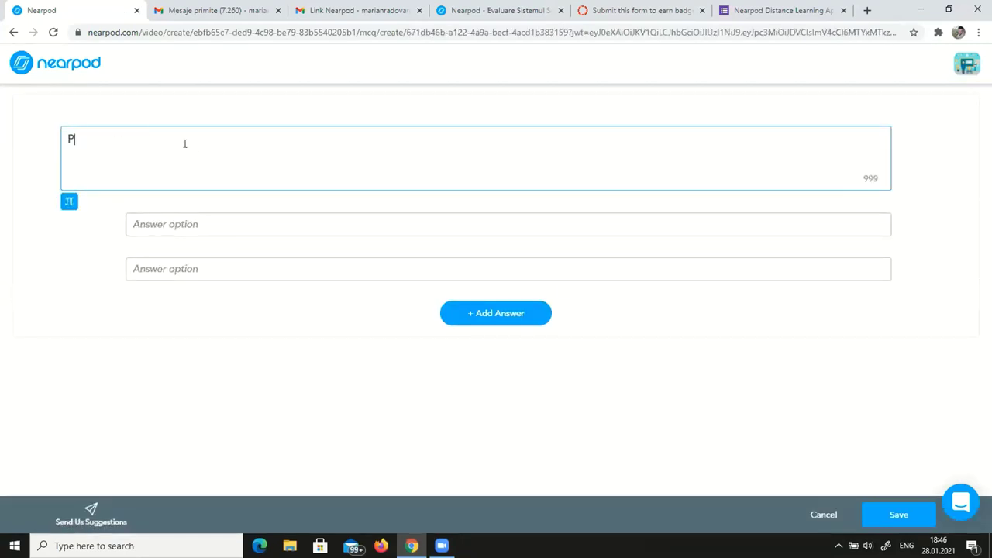
type("entur ce este responsabil Soarele?")
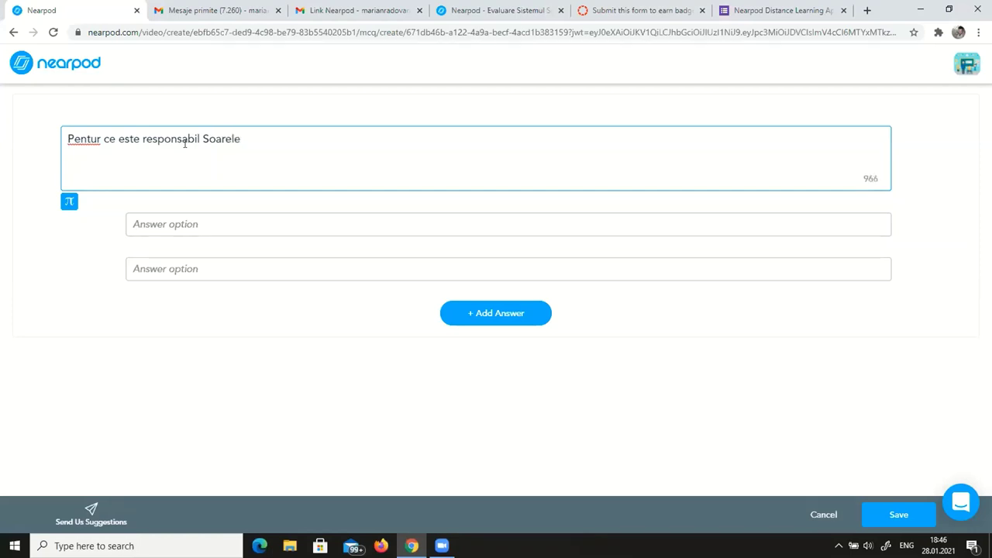
Add the answers "vcscsc", "ccs" and "fefefewe" to the Sun question, mark "ccs" as correct and save the activity
left_click(280, 218)
type("vcscsc")
left_click(249, 269)
type("ccs")
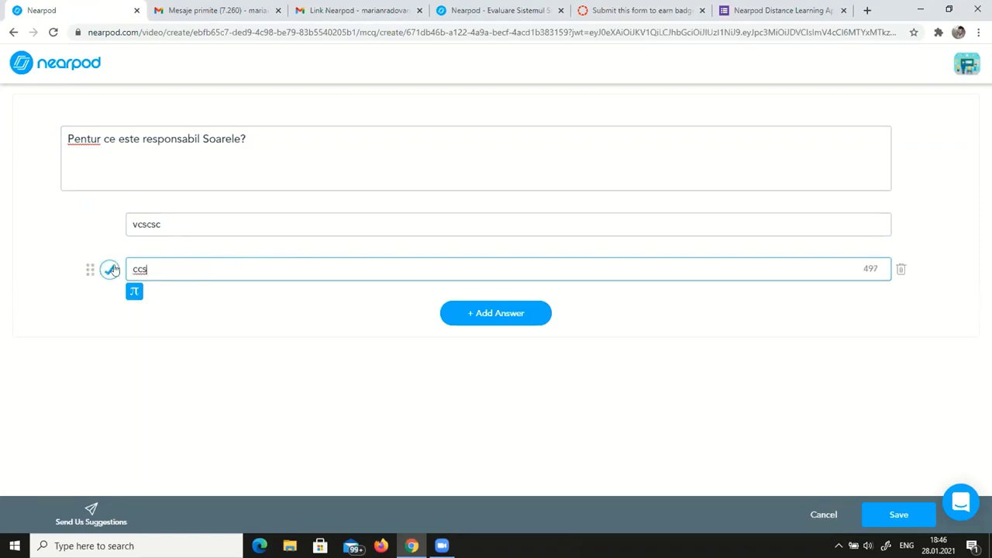
left_click(109, 270)
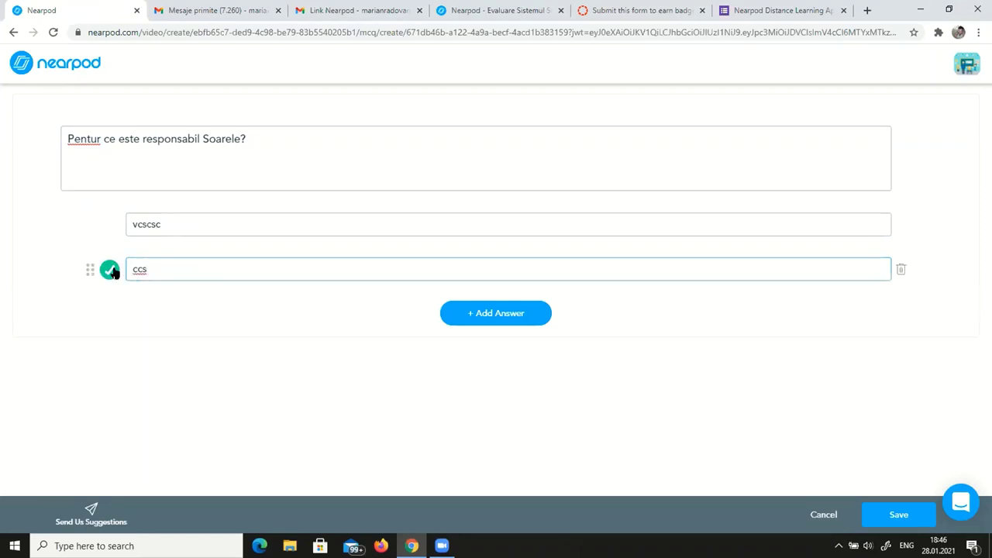
left_click(465, 318)
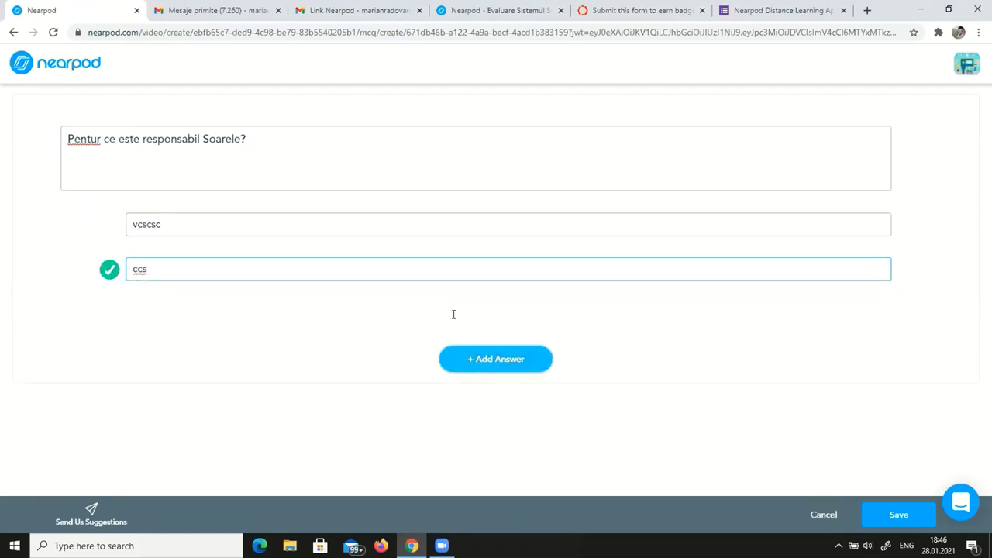
left_click(174, 315)
type("fefefewe")
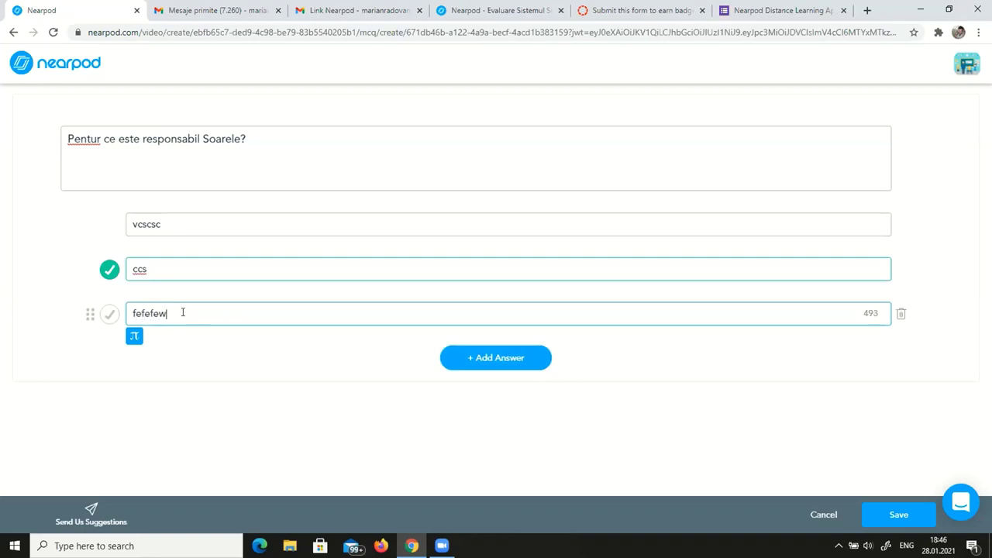
left_click(928, 516)
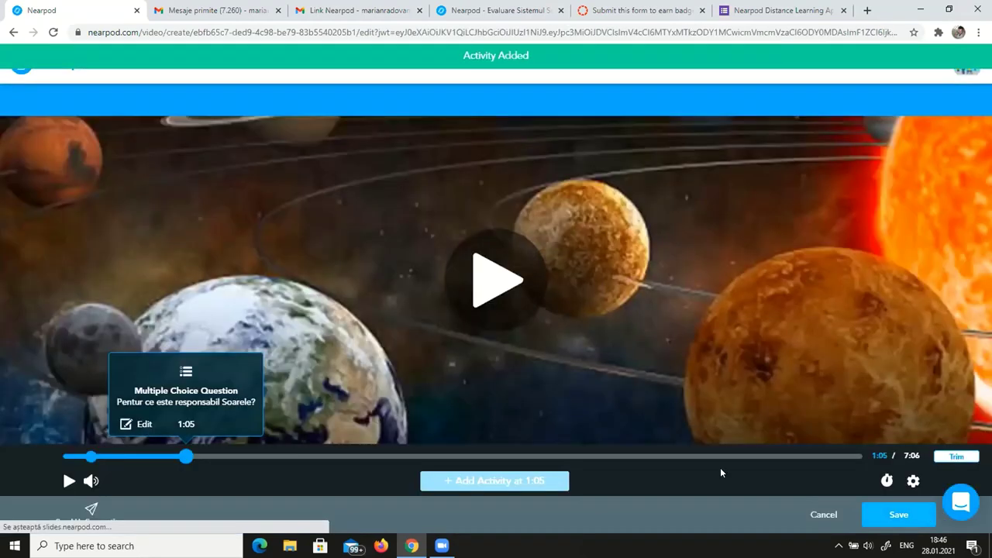
Add an open ended question "cwdygwfdfwyyt" at 2:09 of the video, and save the interactive video as a lesson slide
left_click(68, 481)
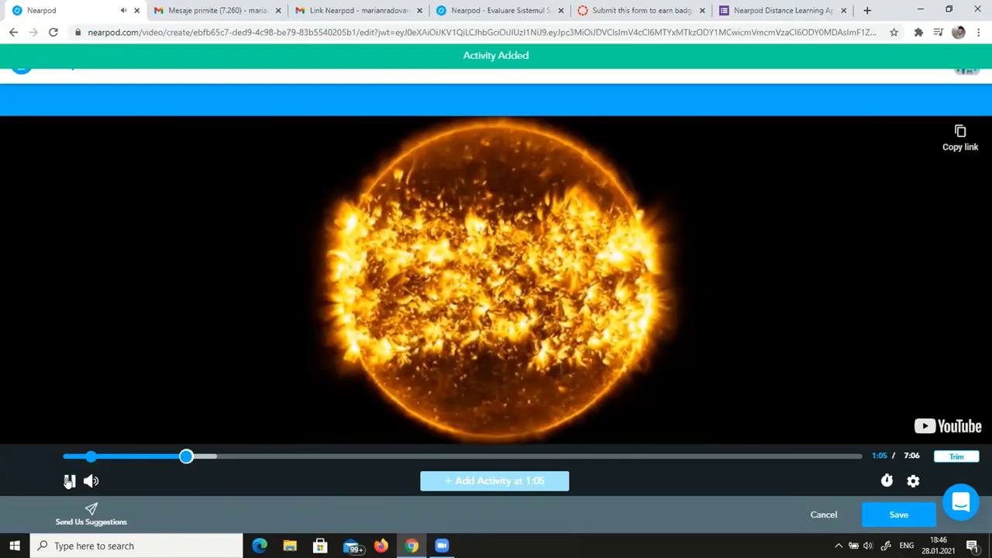
left_click(230, 457)
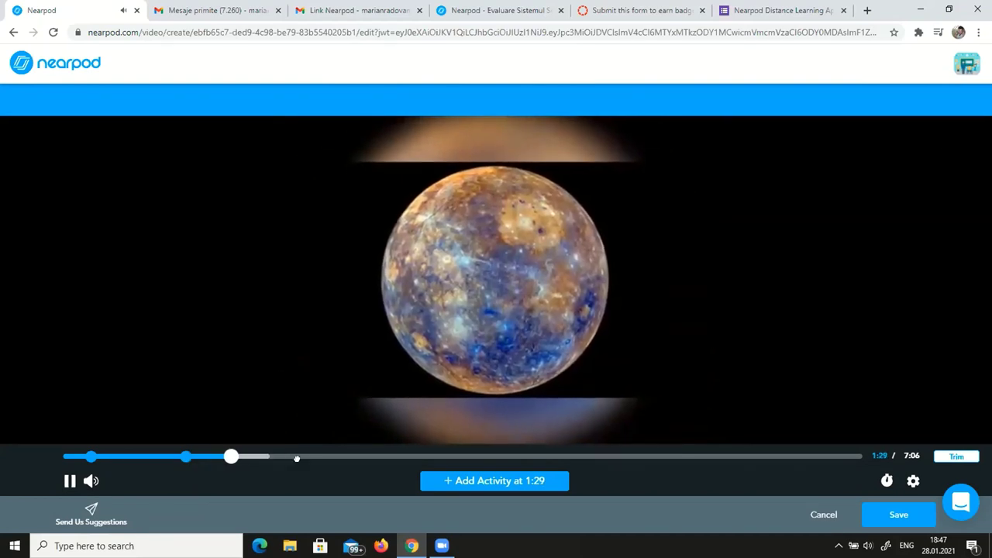
left_click(298, 457)
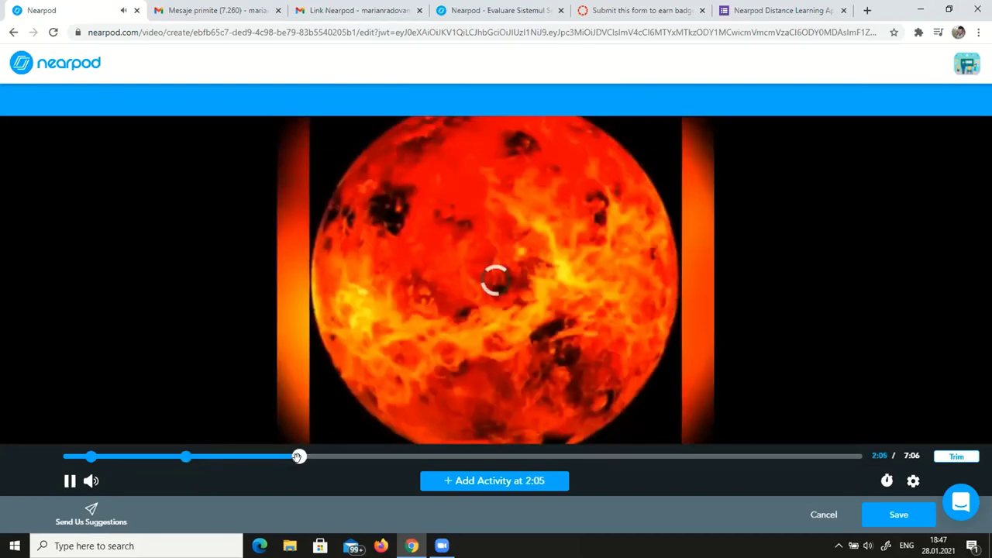
left_click(490, 483)
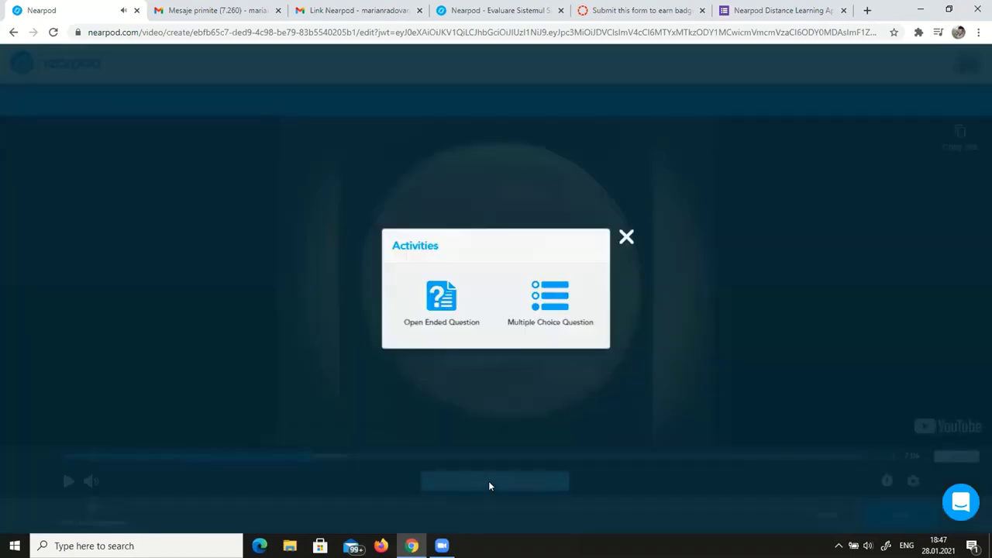
left_click(435, 306)
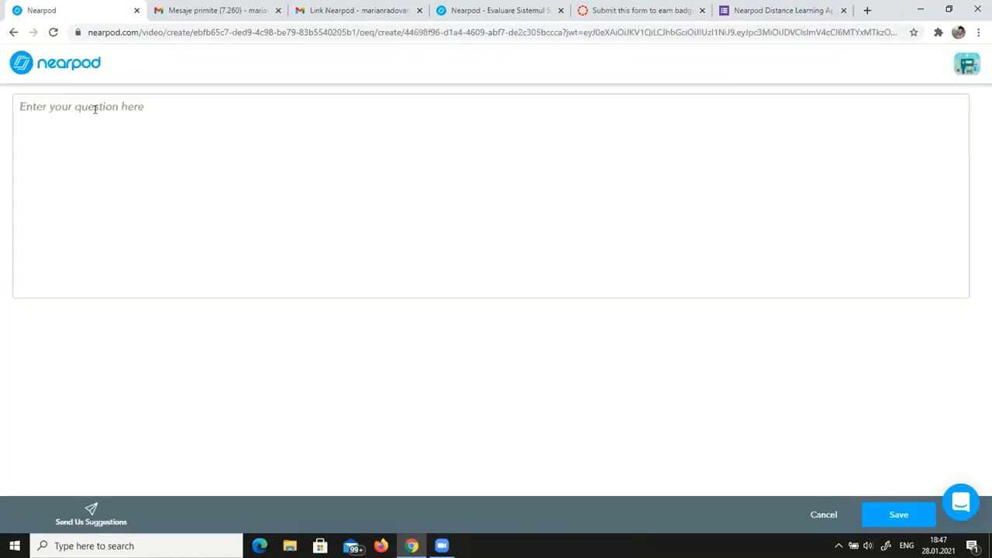
left_click(94, 107)
type("cwdygwfdfwyyt")
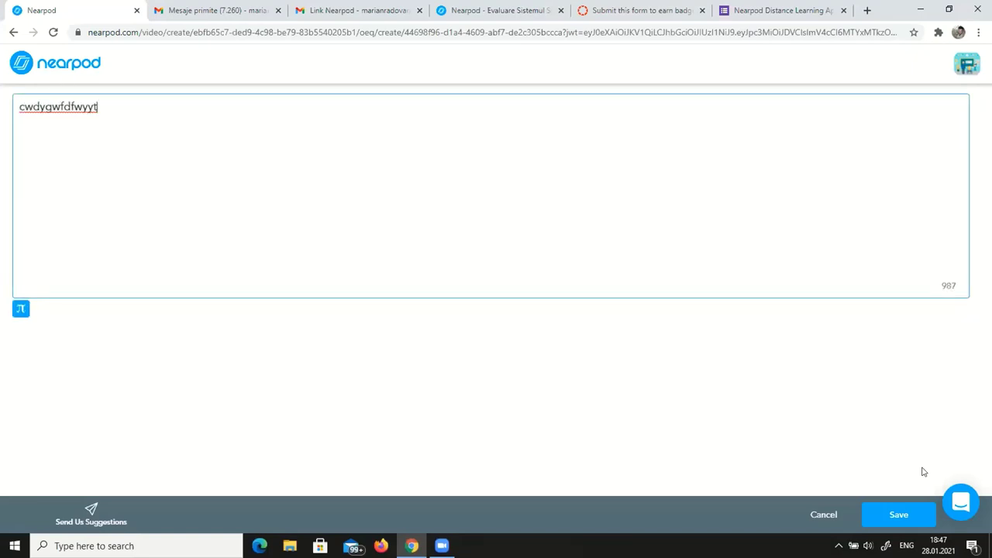
left_click(911, 515)
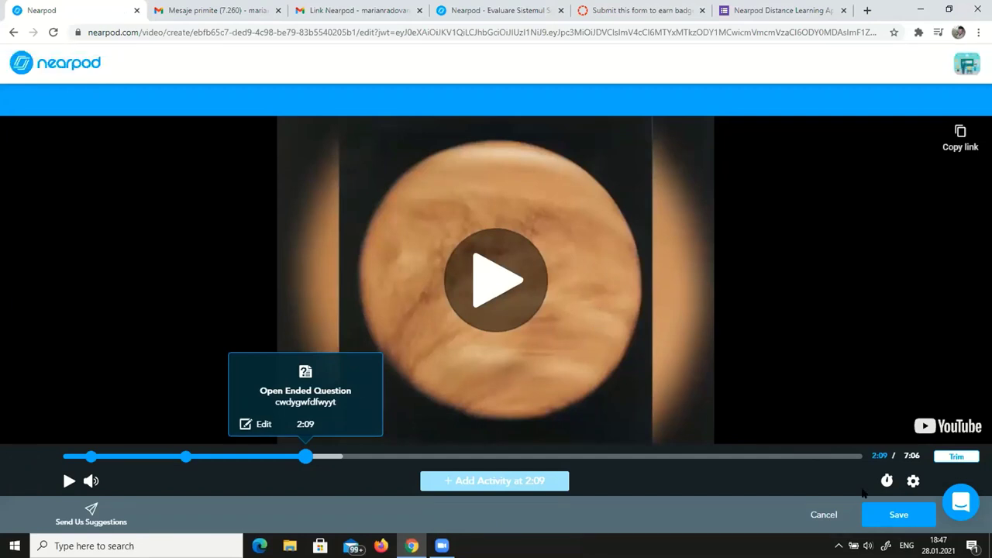
left_click(883, 516)
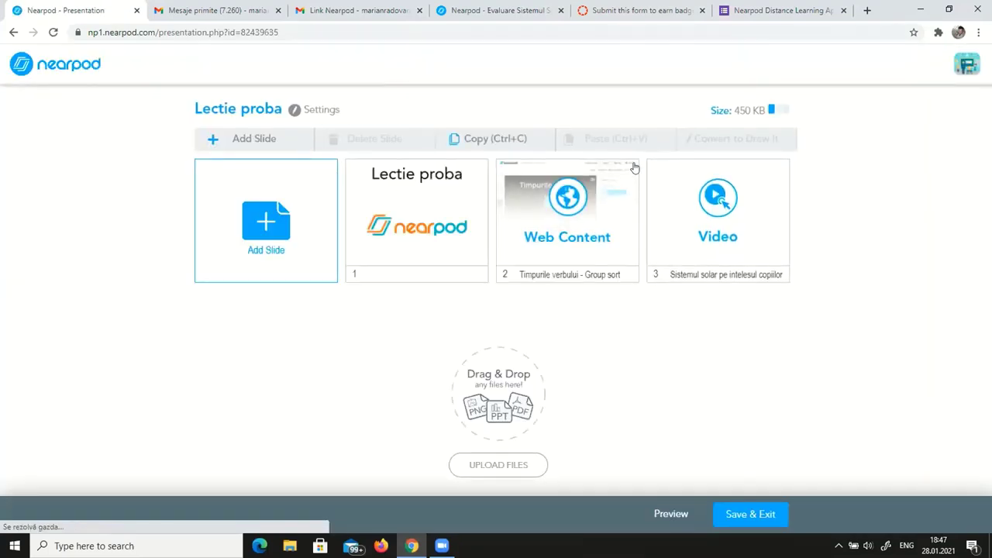
Add a Nearpod 3D slide with the "Full Body" model from the staff picks to the lesson
left_click(244, 220)
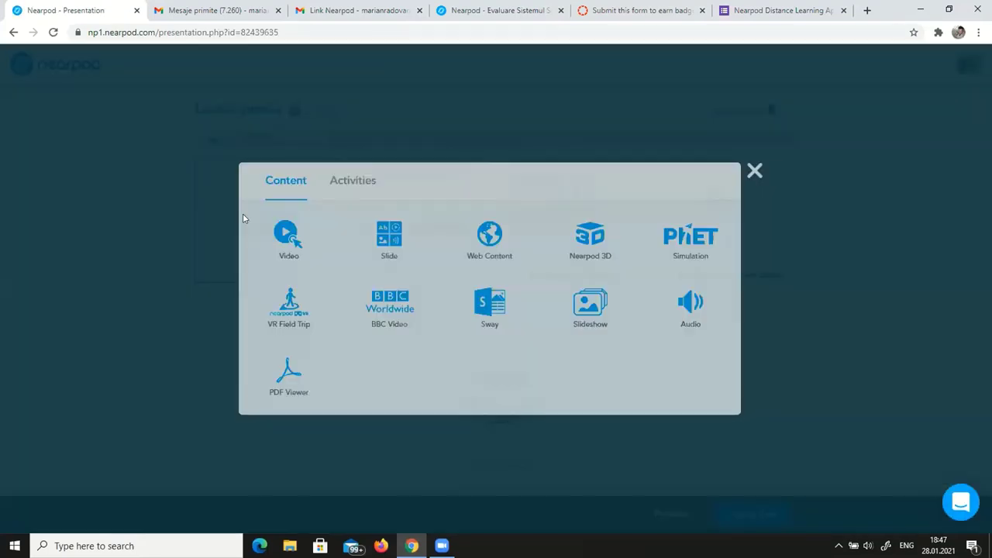
left_click(589, 252)
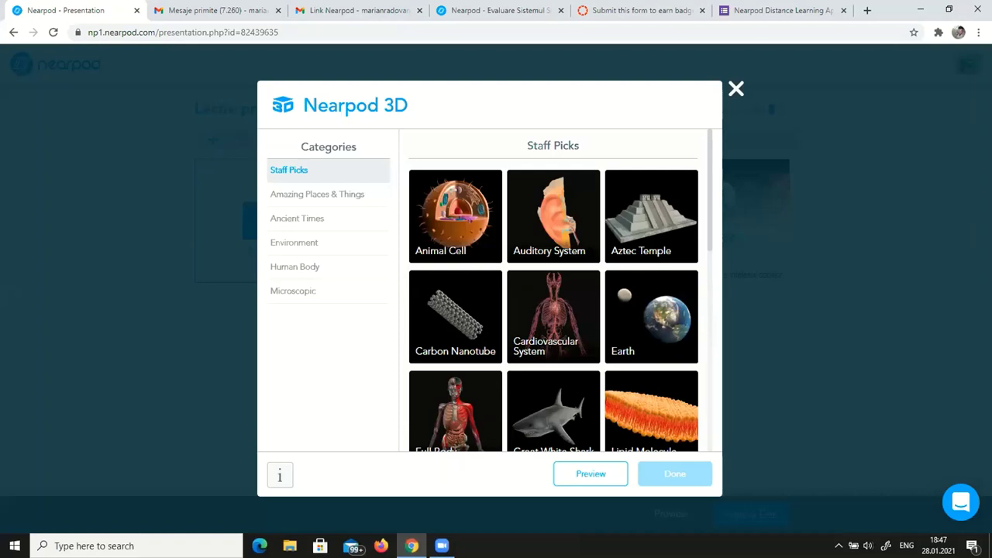
scroll(550, 348, "down", 2)
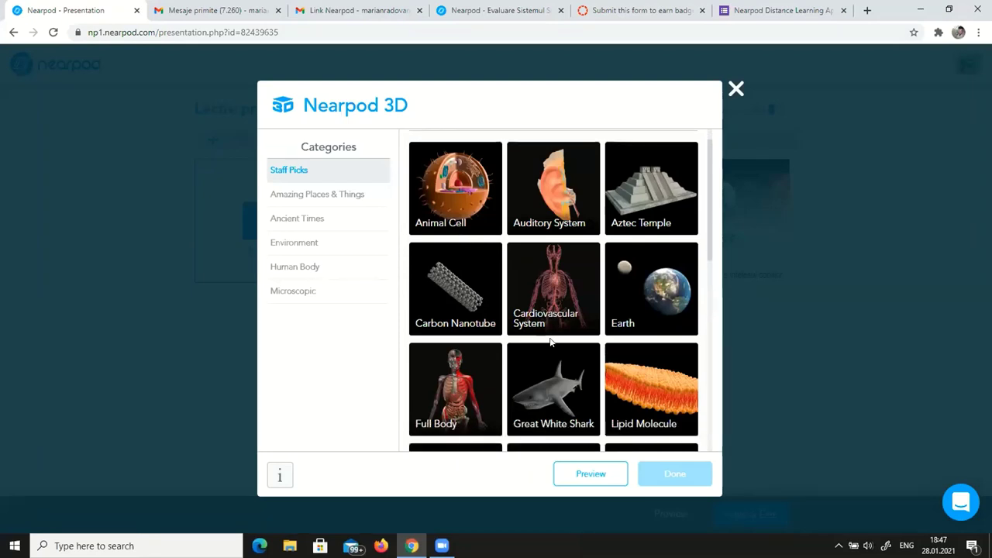
scroll(471, 383, "down", 1)
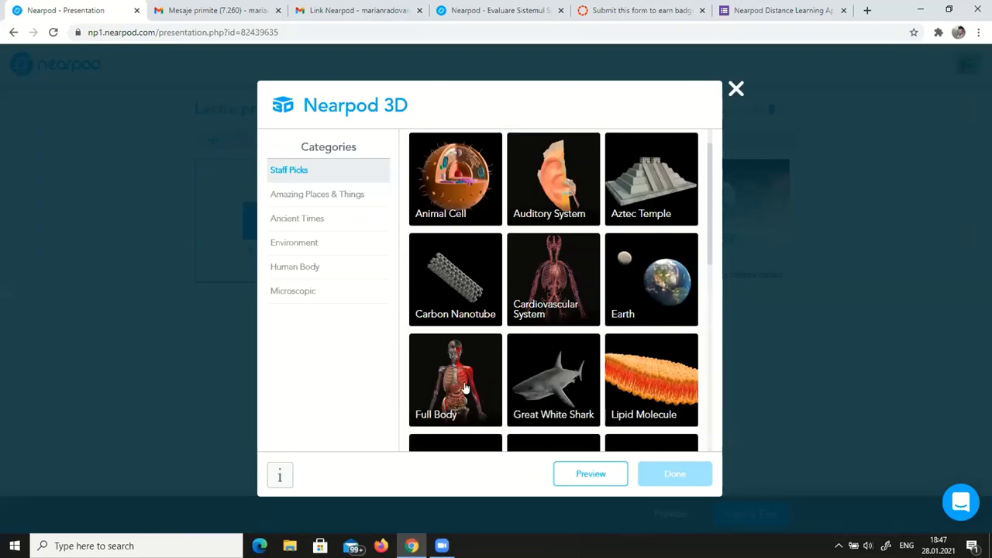
left_click(465, 388)
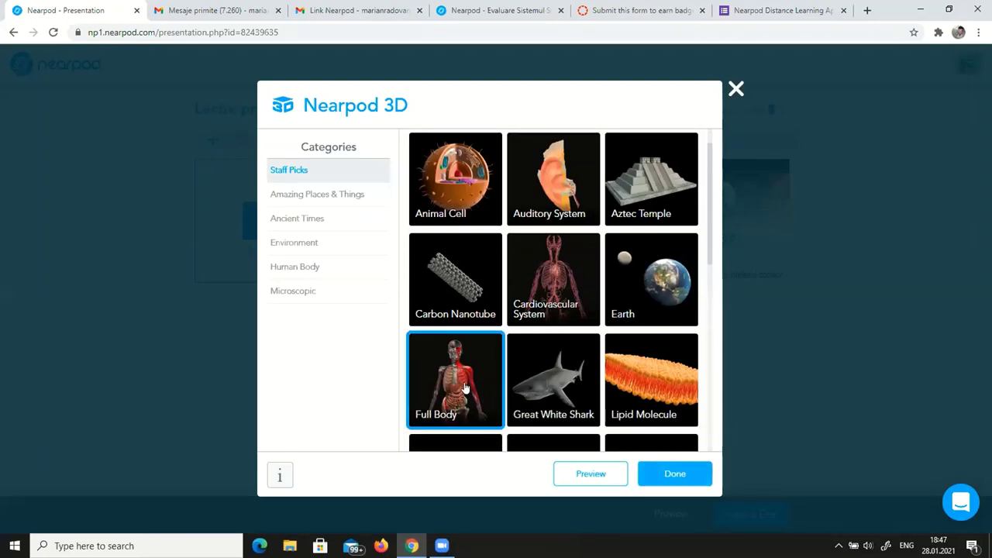
left_click(674, 473)
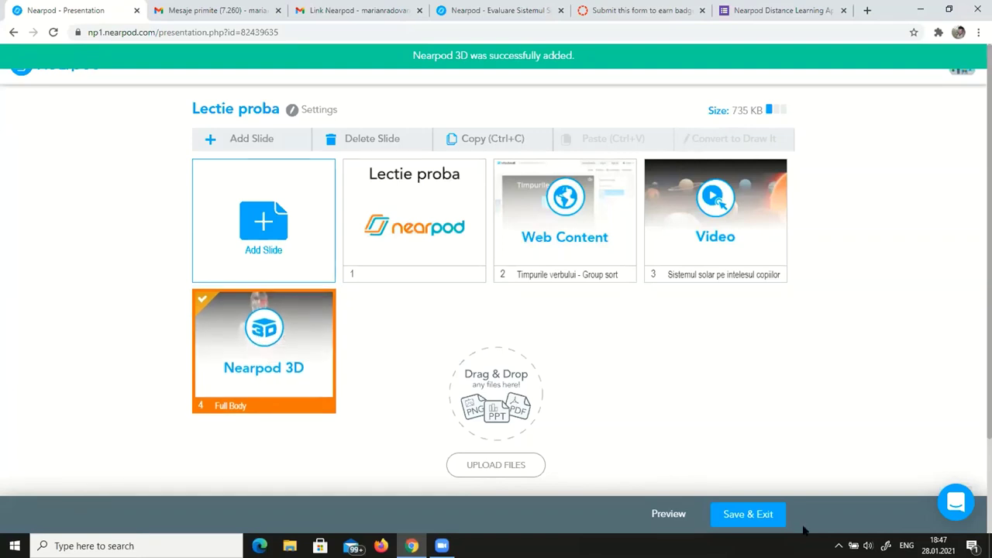
Preview the Full Body slide, rotating and zooming the 3D model to inspect it from several angles, and close the preview
left_click(297, 332)
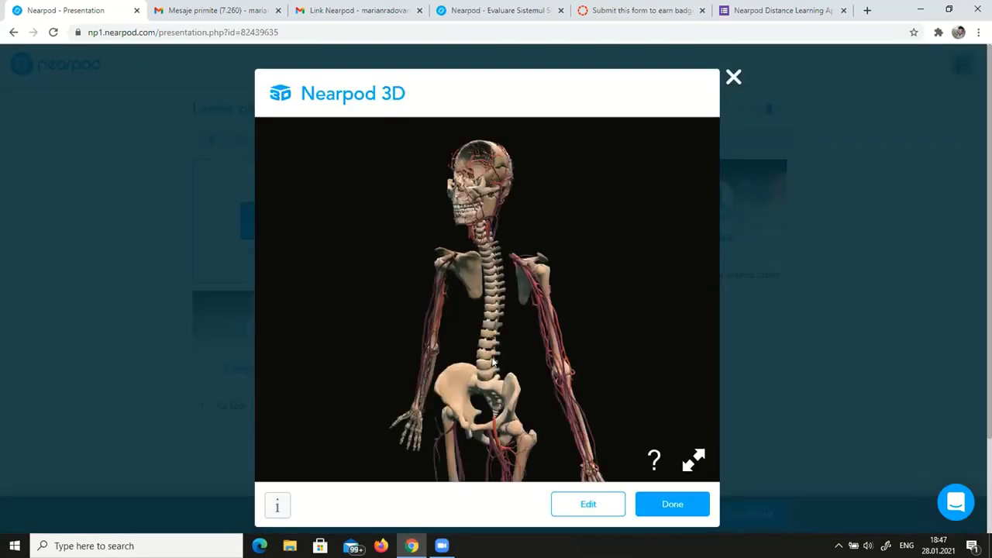
left_click_drag(470, 359, 470, 307)
scroll(469, 299, "up", 5)
scroll(469, 299, "down", 5)
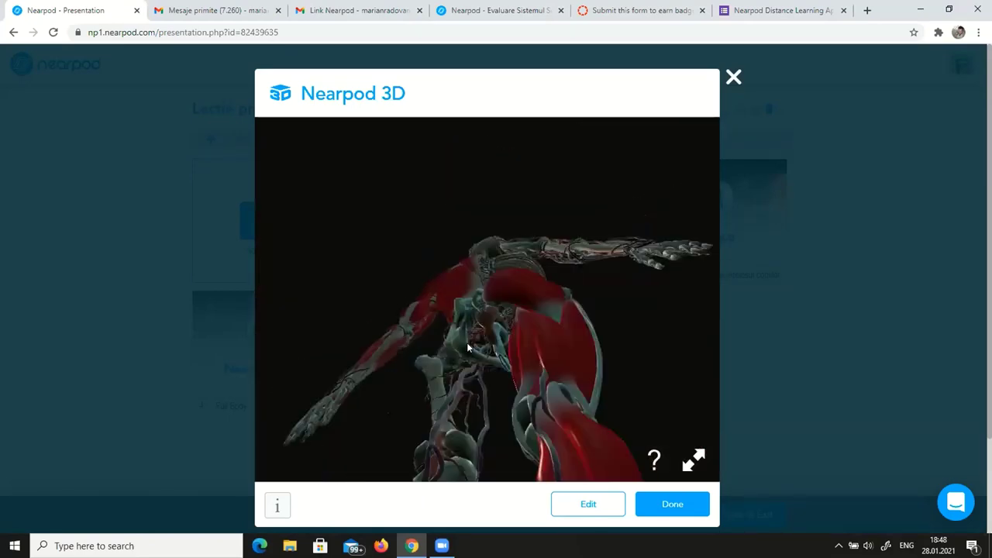
left_click_drag(467, 343, 613, 390)
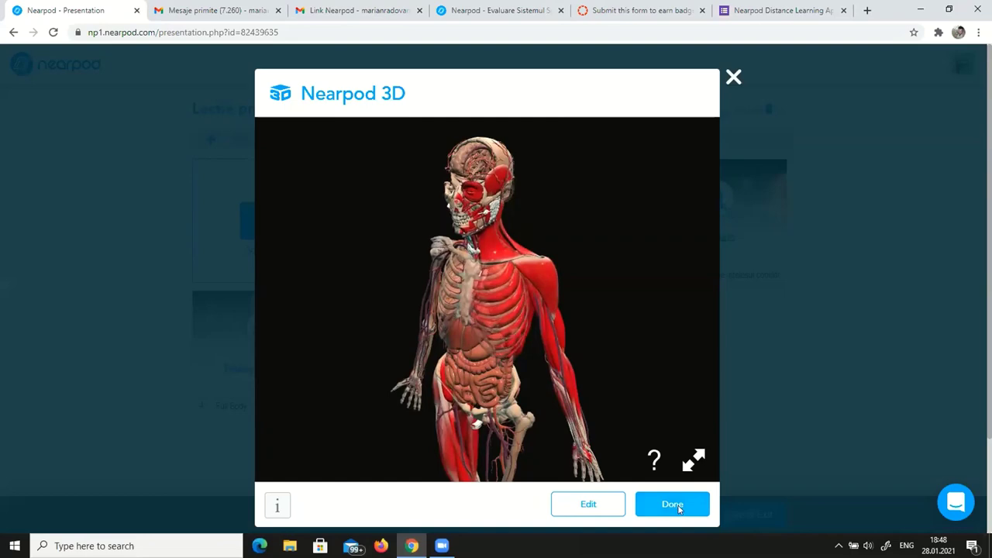
left_click(673, 504)
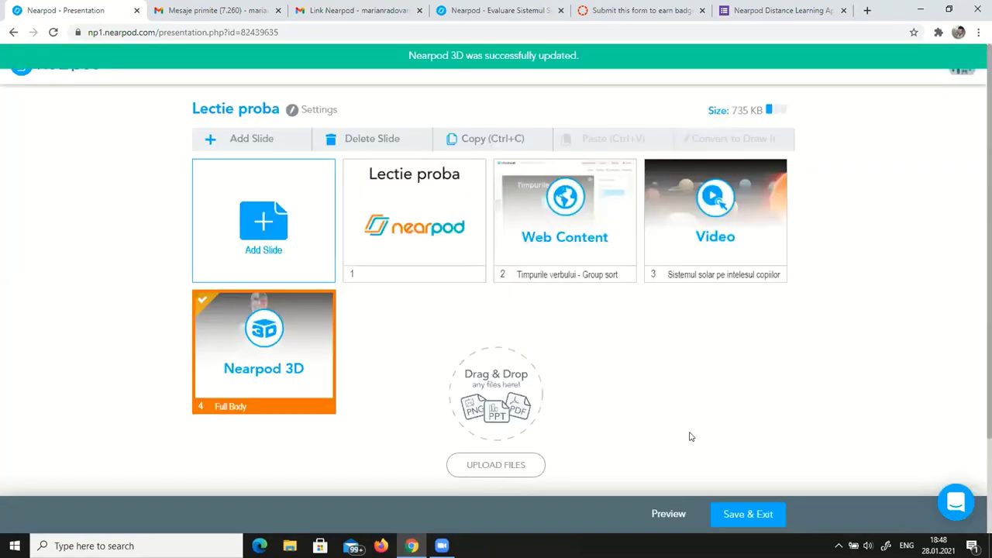
Add a PhET simulation slide with "Fraction Matcher" (Mixed Numbers) from the staff picks
left_click(272, 218)
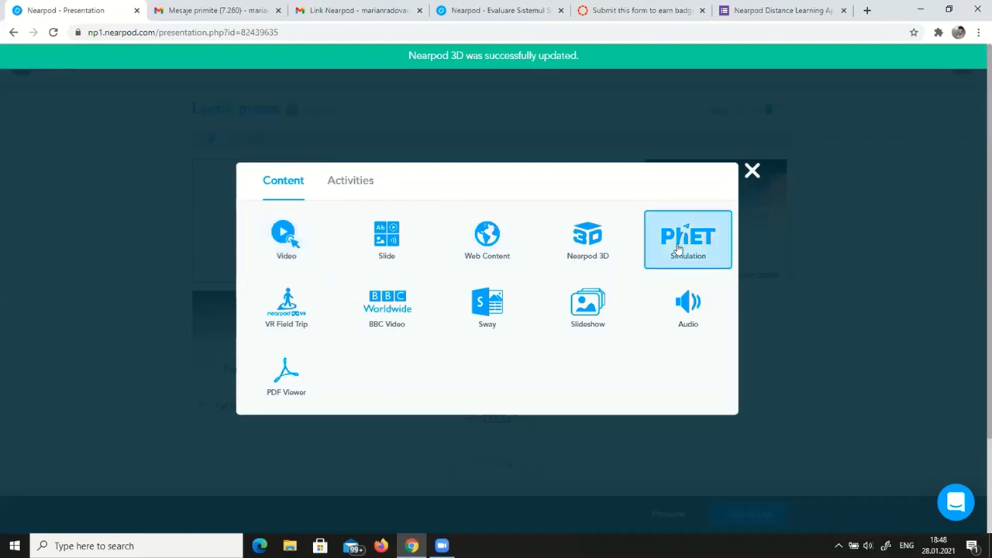
left_click(680, 247)
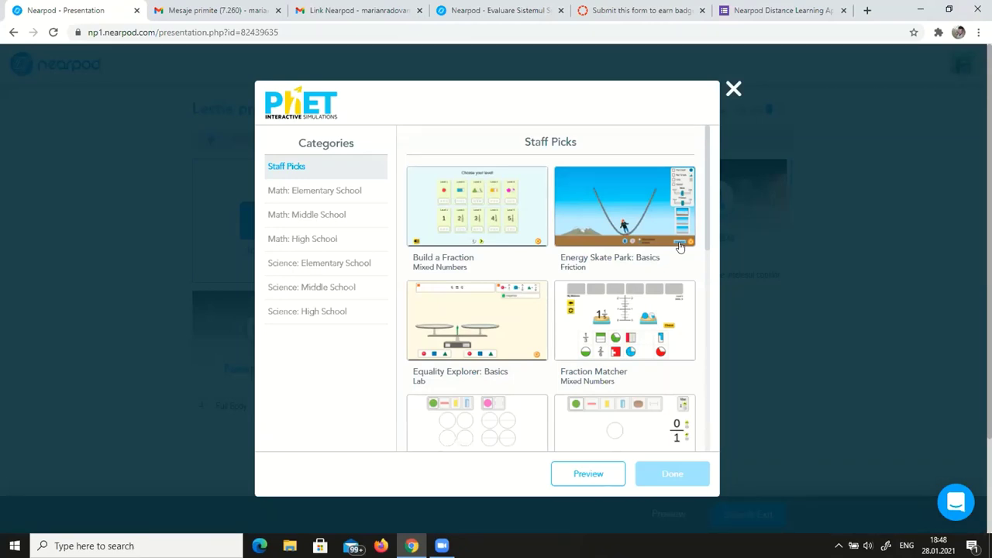
left_click(630, 331)
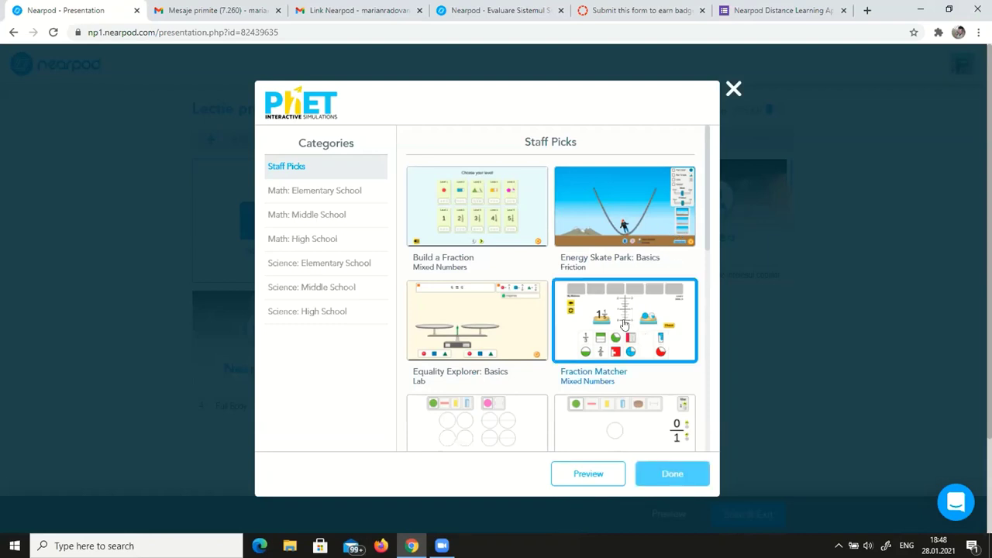
left_click(676, 480)
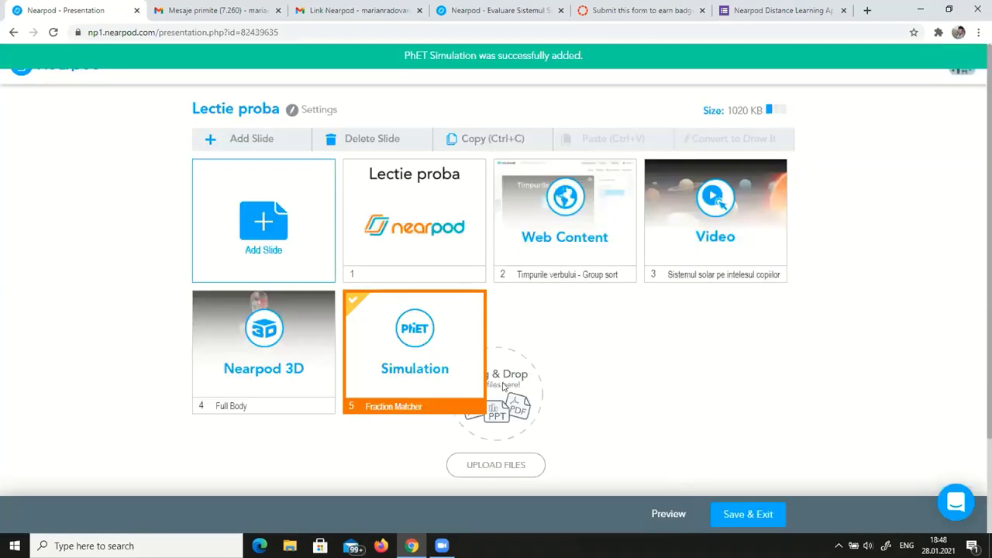
Preview the Fraction Matcher slide, view the simulation choices available for editing it, and return to the lesson's slides
left_click(432, 336)
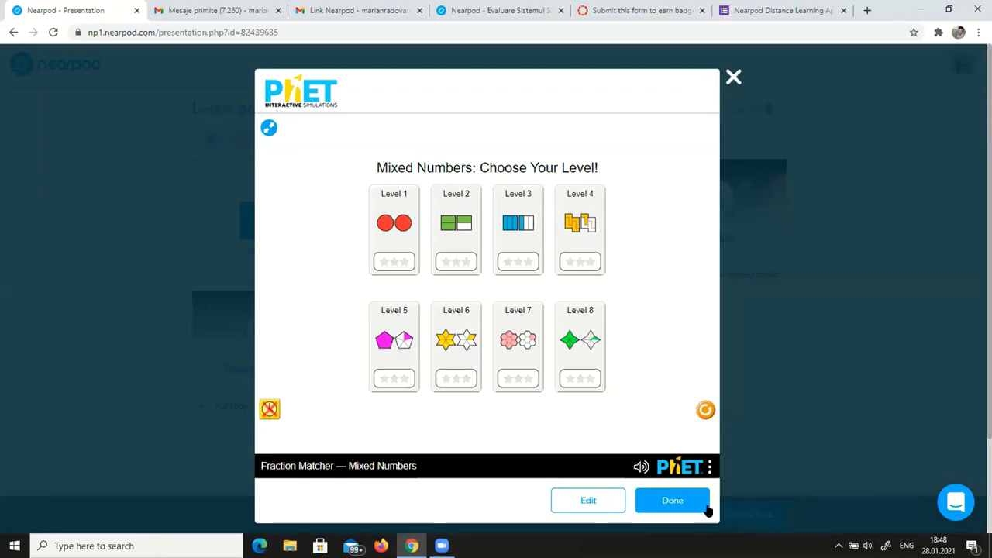
left_click(588, 500)
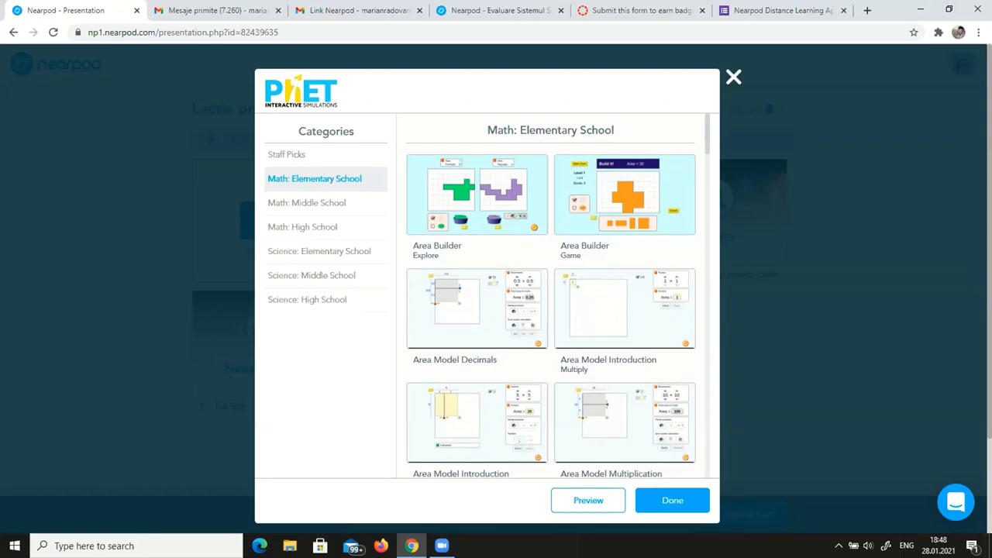
left_click(669, 506)
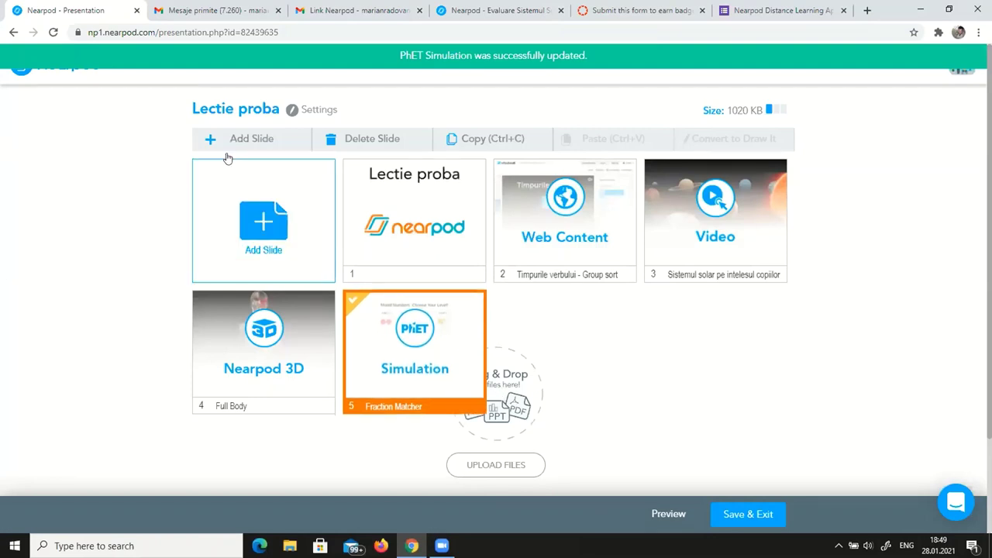
Add a VR Field Trip slide with the "Golden Gate Bridge From the Air" panorama to the lesson
left_click(242, 200)
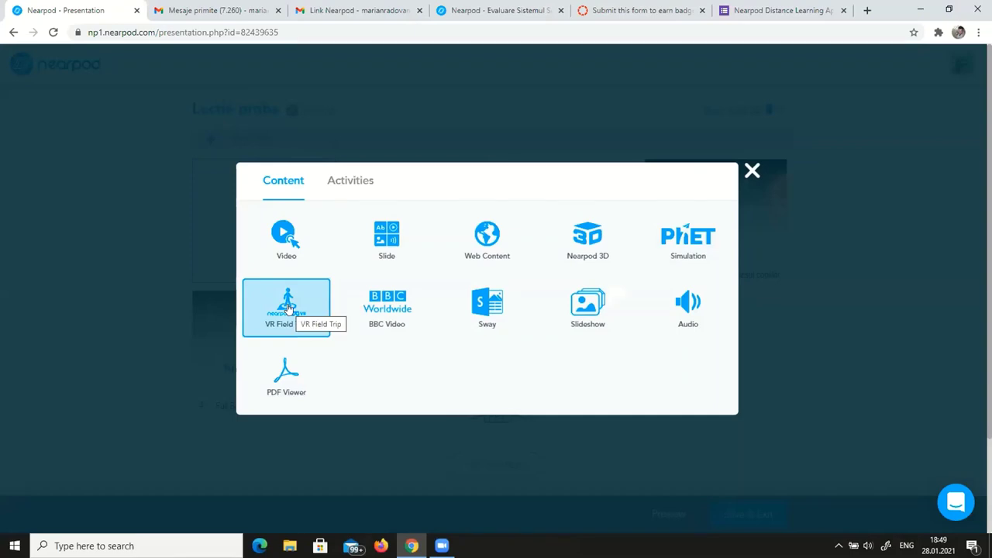
left_click(287, 308)
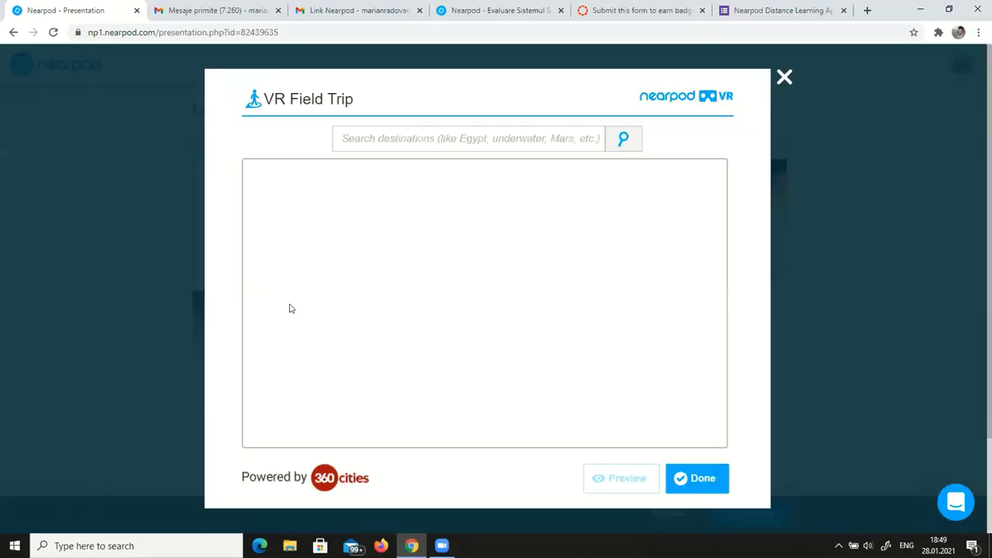
left_click(480, 130)
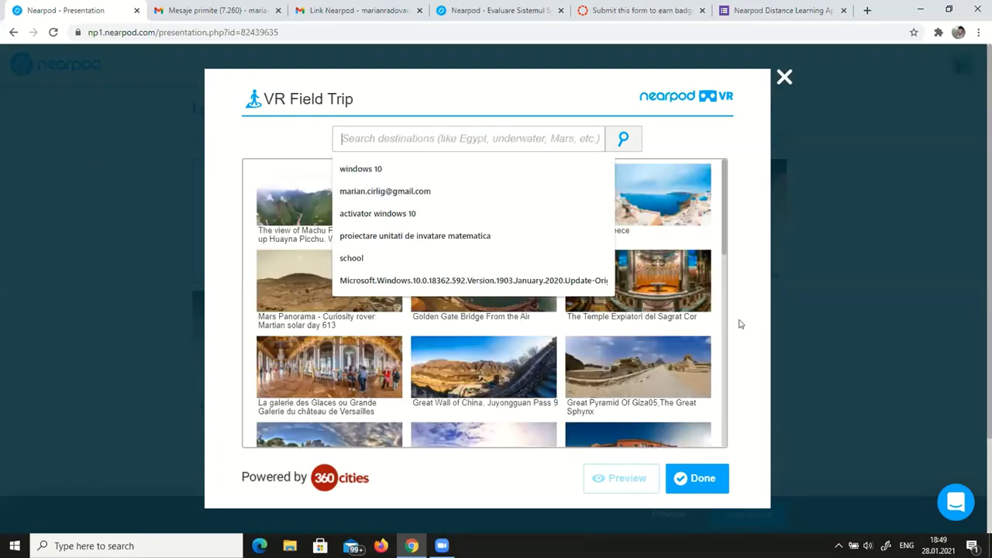
left_click(749, 322)
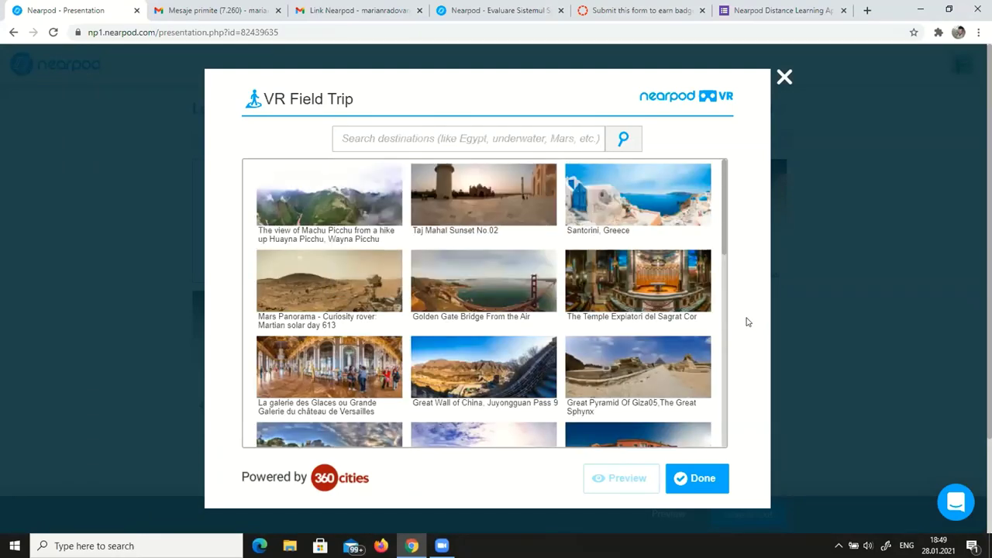
left_click(502, 285)
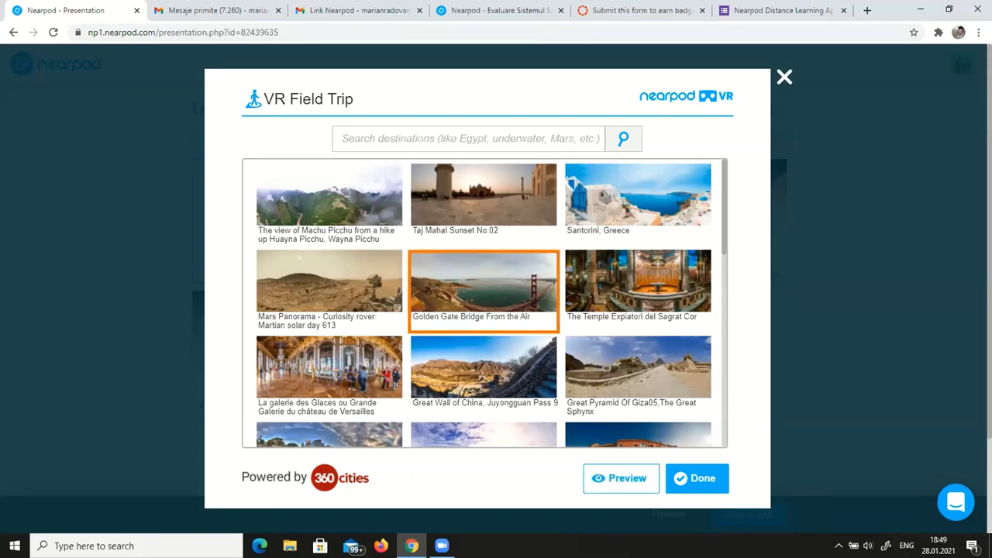
left_click(695, 476)
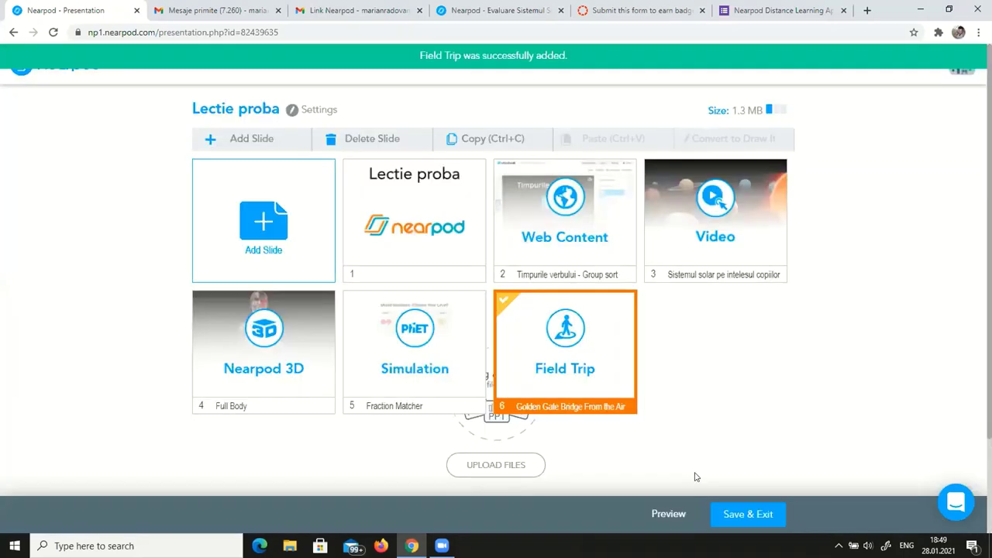
Preview the Golden Gate Bridge field trip slide and look around the panorama in different directions
left_click(573, 353)
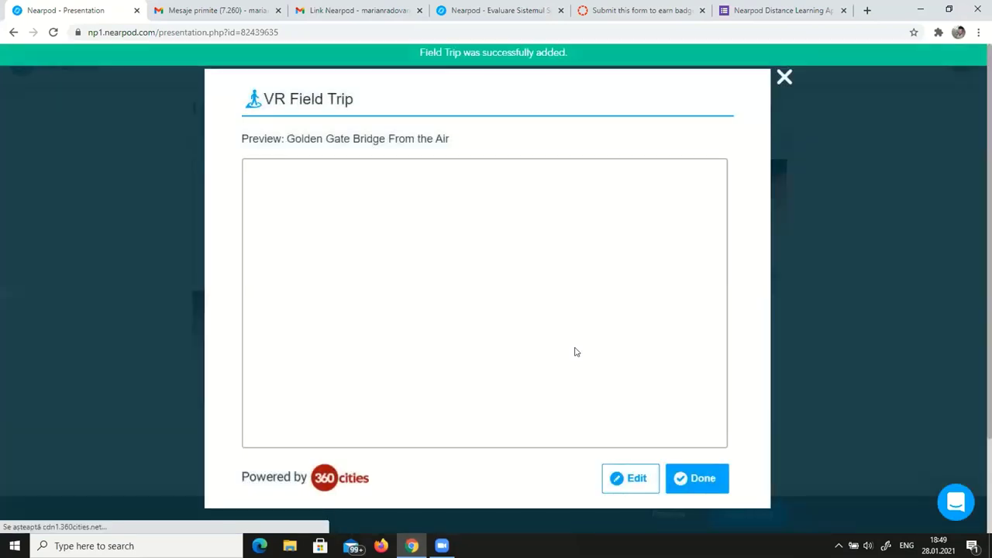
left_click_drag(467, 343, 640, 367)
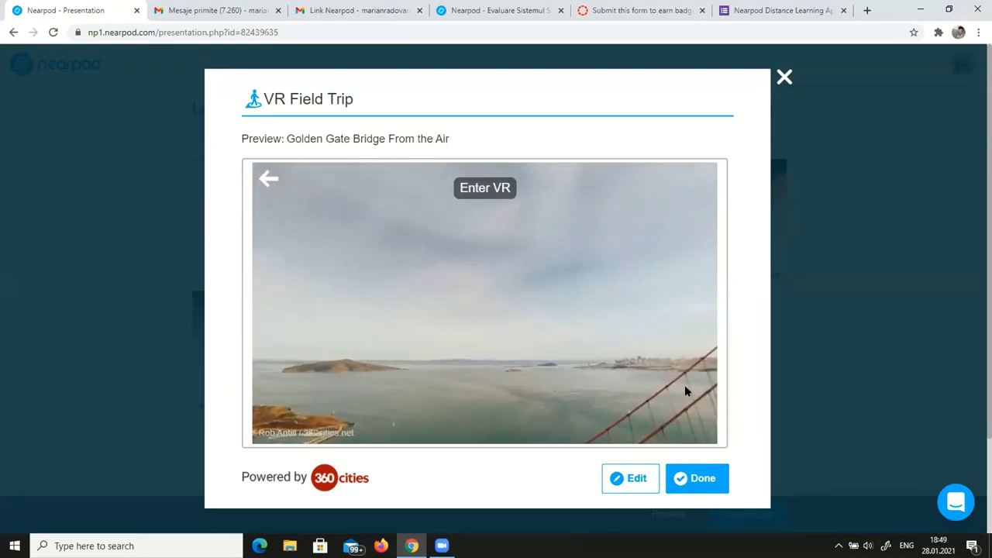
left_click_drag(583, 338, 461, 346)
left_click_drag(665, 324, 749, 346)
left_click_drag(417, 266, 677, 328)
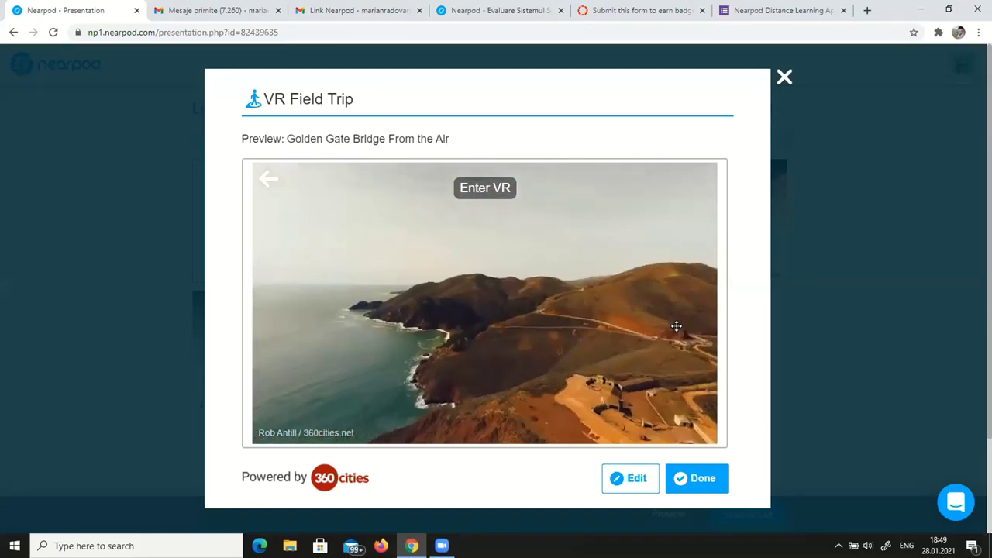
Look around the Golden Gate Bridge From the Air field trip preview and save the VR field trip slide
left_click_drag(396, 284, 631, 350)
left_click(696, 474)
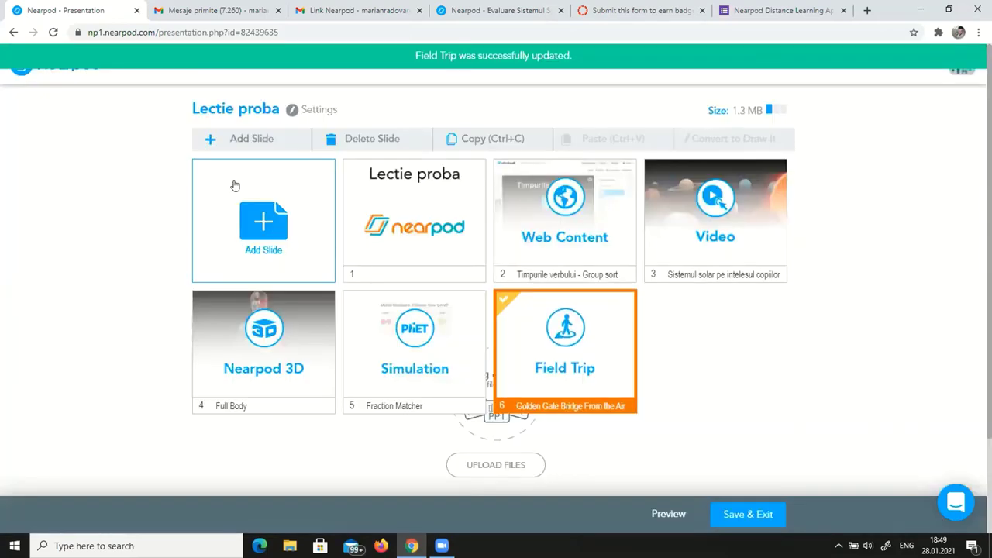
Add a BBC Video slide with the Staff Picks video "Athens and Democracy"
left_click(268, 218)
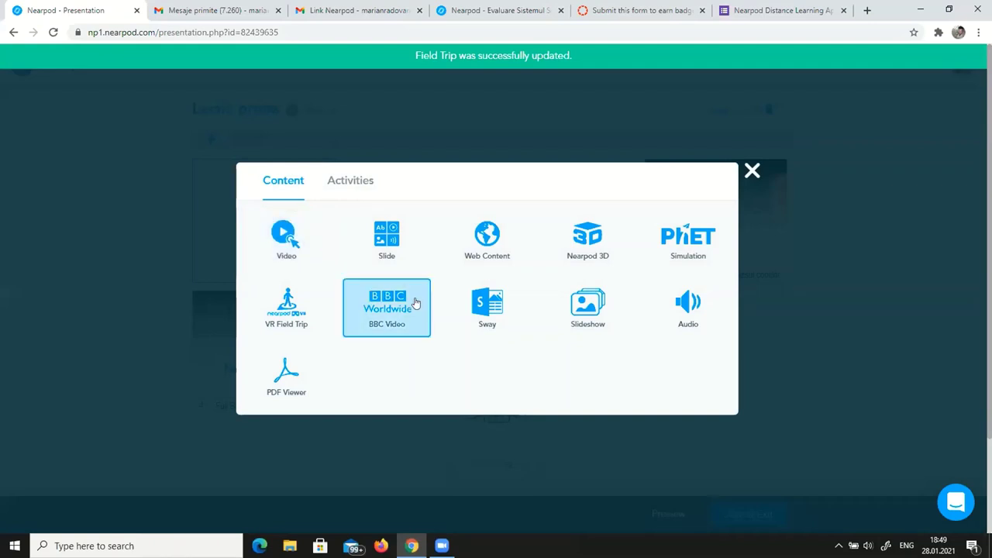
left_click(397, 304)
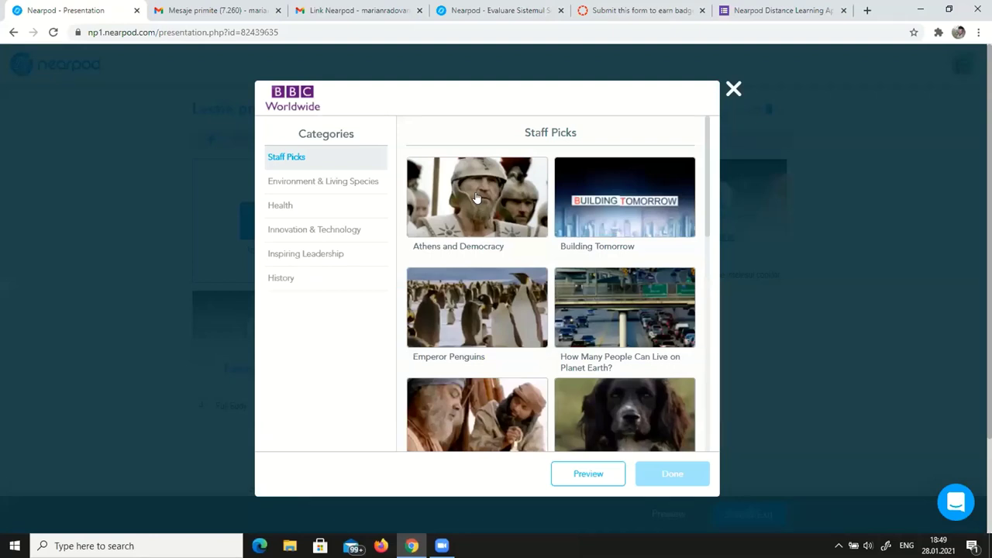
left_click(470, 201)
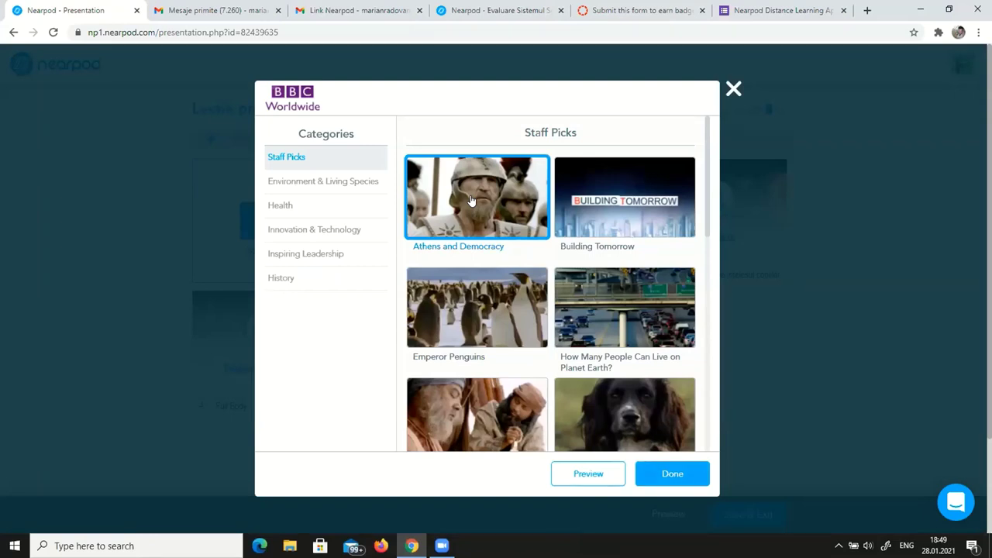
left_click(668, 474)
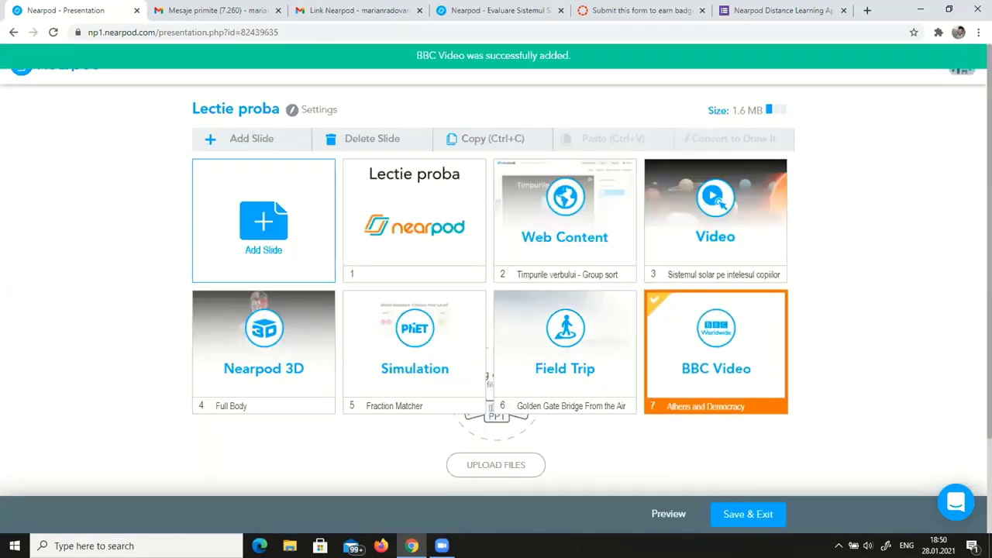
Add a Sway slide with "Butterfly" from the Animals category
scroll(71, 193, "down", 1)
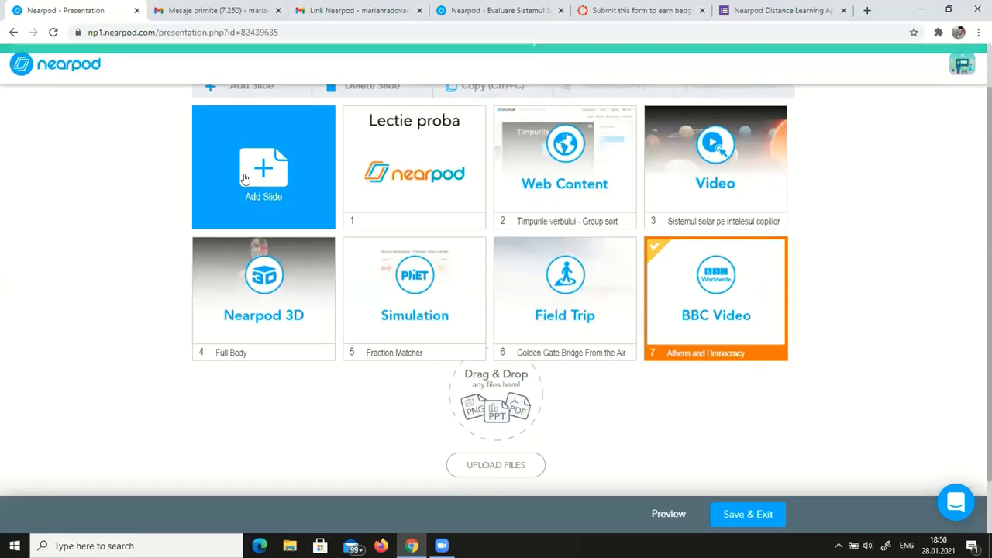
left_click(244, 178)
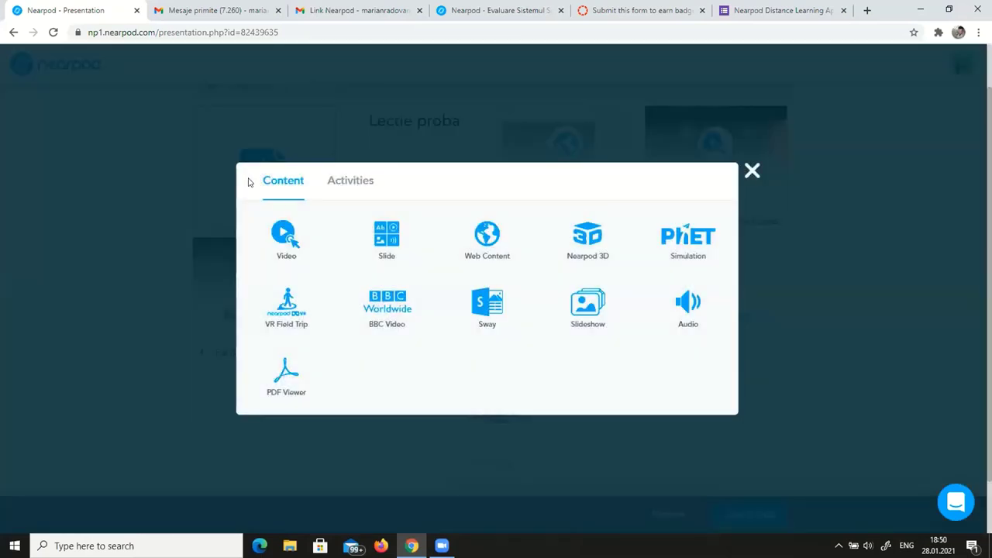
left_click(481, 313)
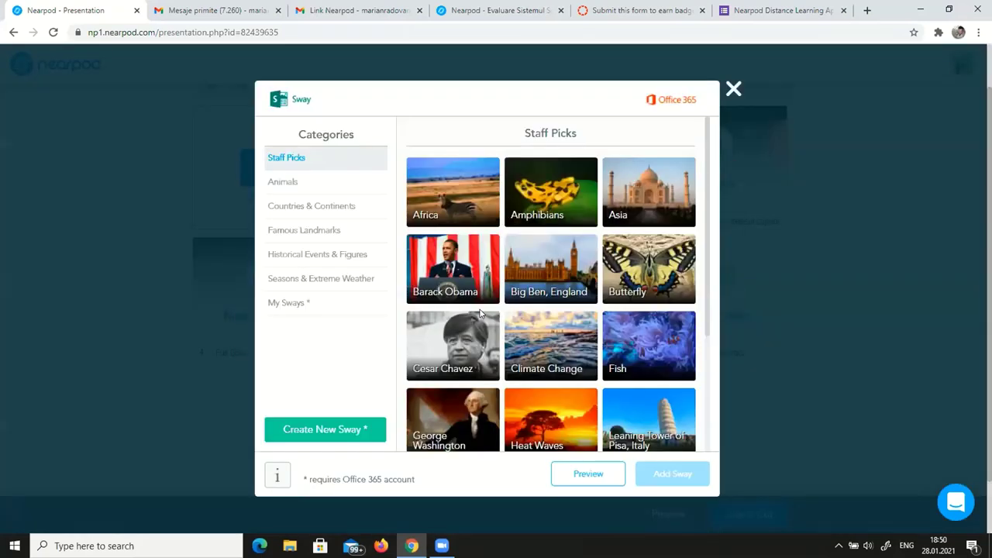
left_click(279, 183)
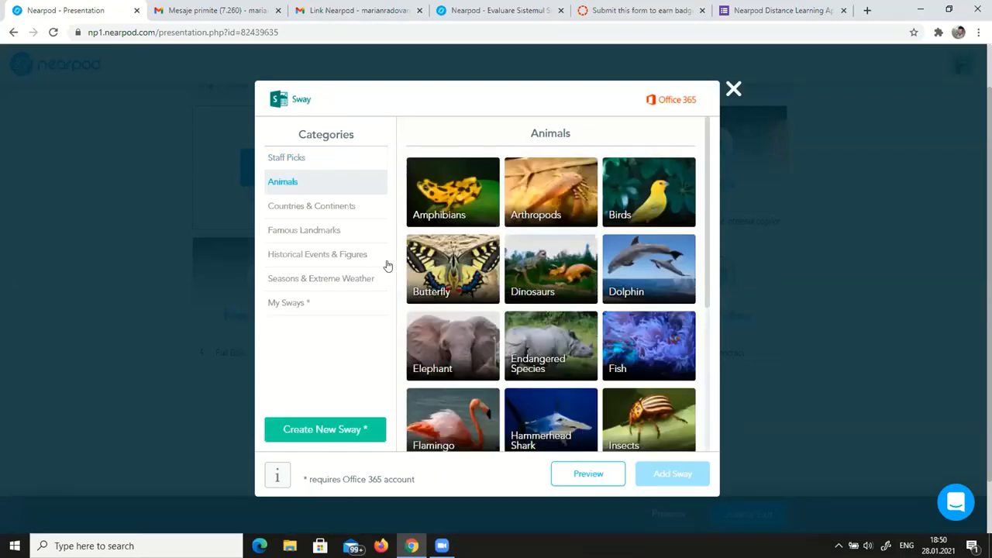
left_click(457, 280)
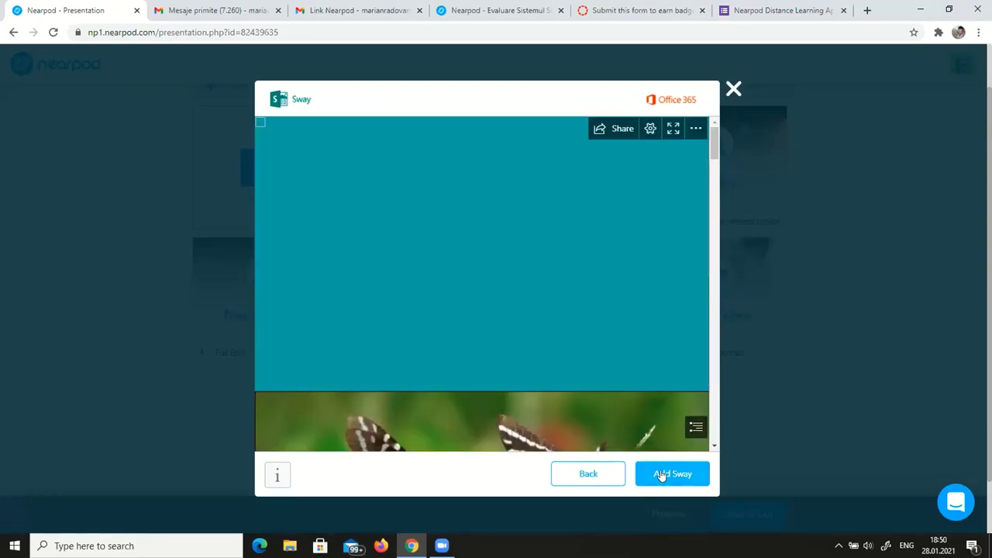
left_click(660, 475)
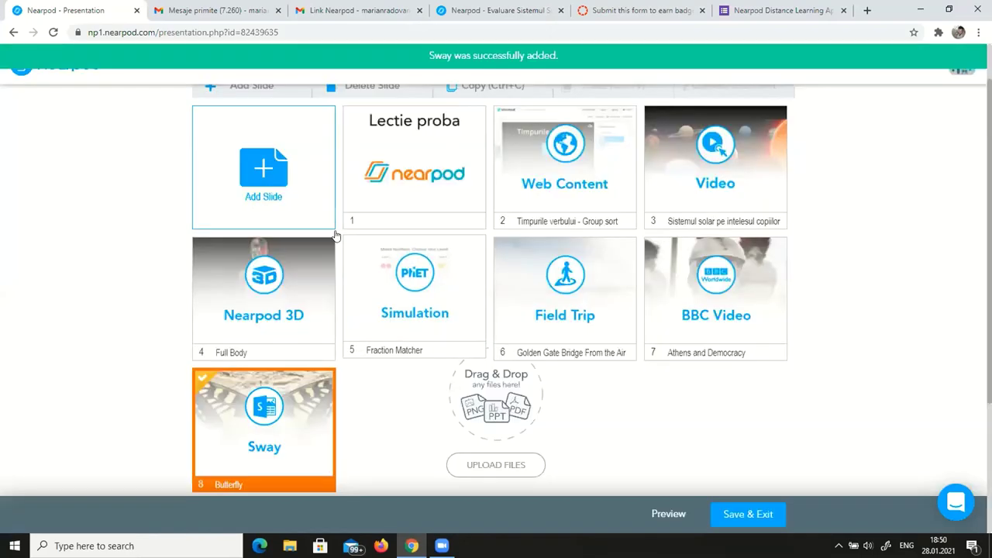
Add a Slideshow slide from the presentation file "Ce vom învăța să facem azi" in the Resurse webinar folder
left_click(265, 139)
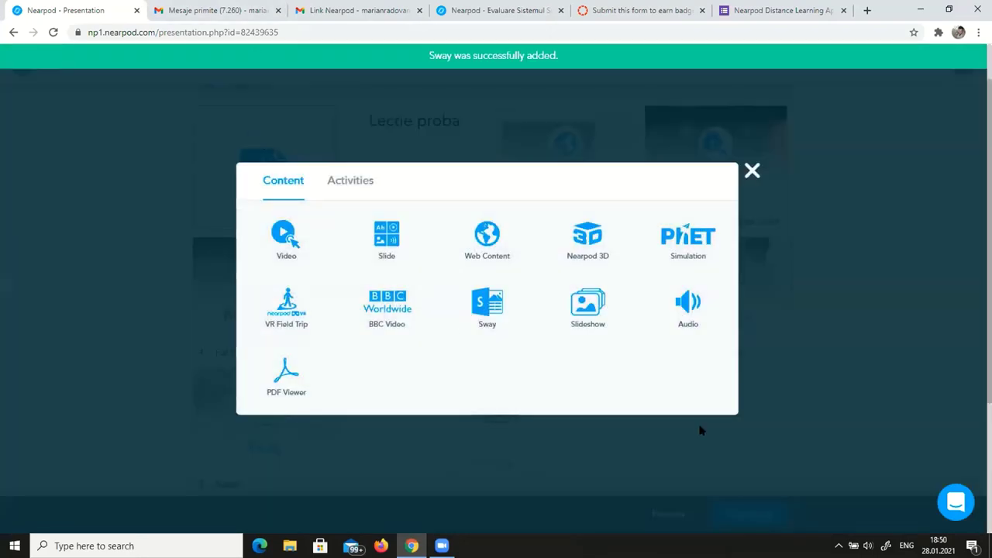
left_click(581, 312)
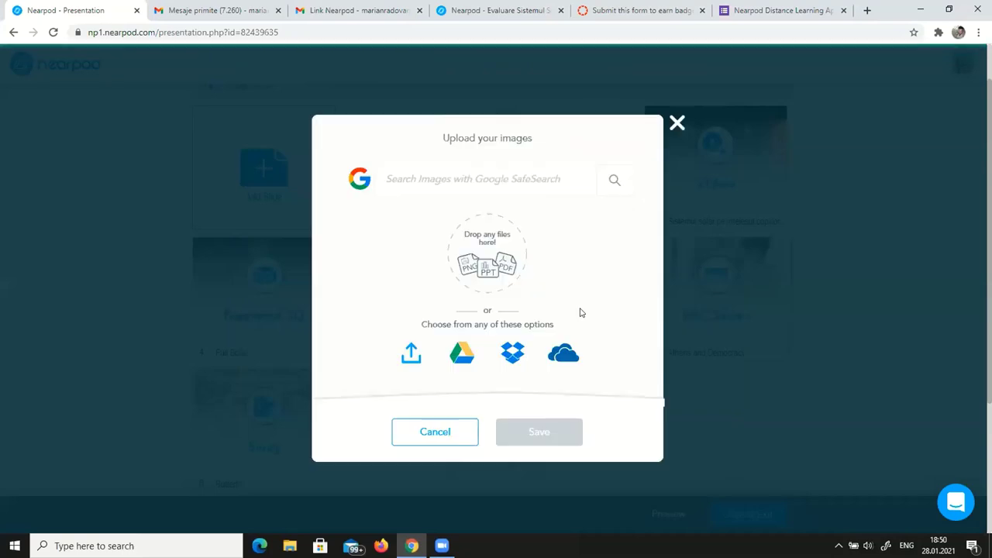
left_click(415, 350)
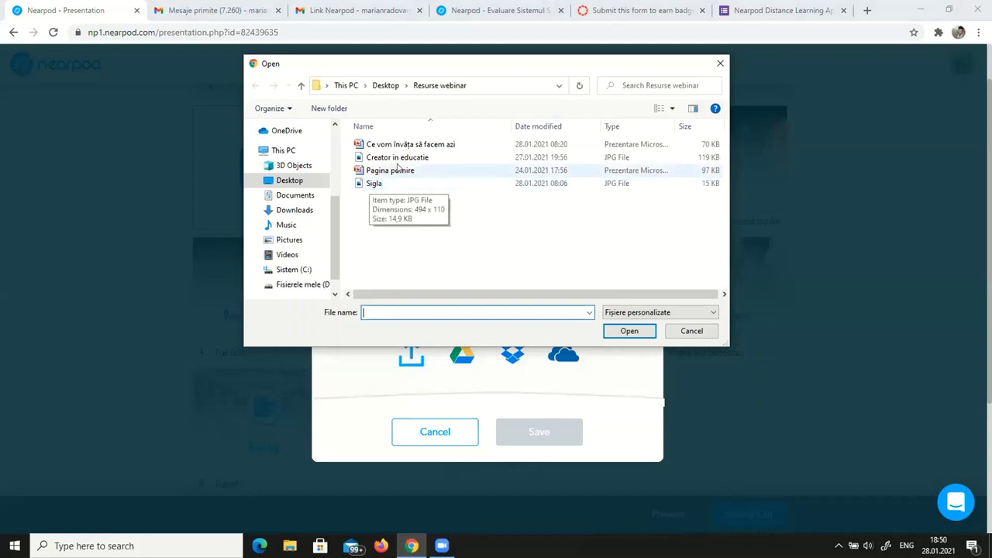
left_click(425, 145)
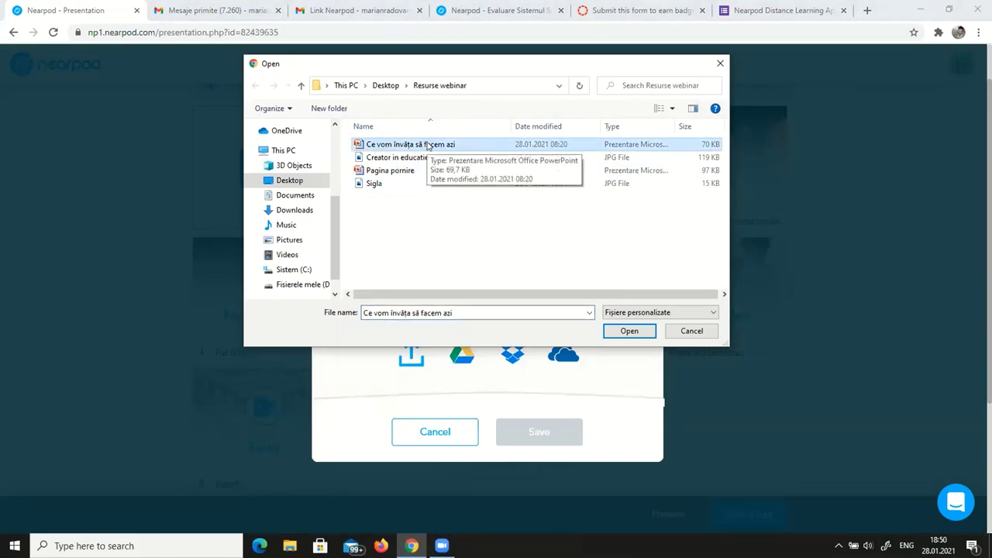
left_click(630, 331)
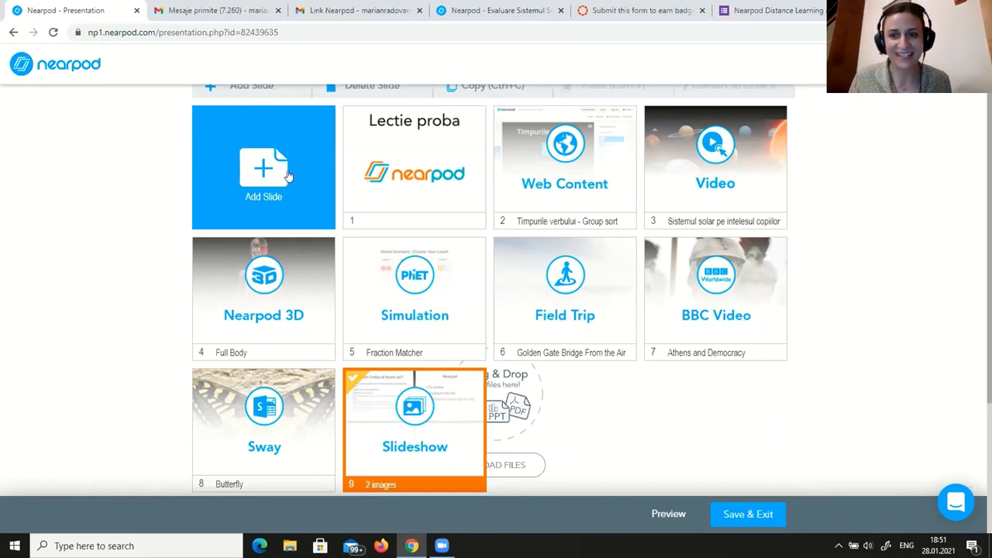
Check the upload sources offered for an audio slide and leave without adding a file
left_click(284, 172)
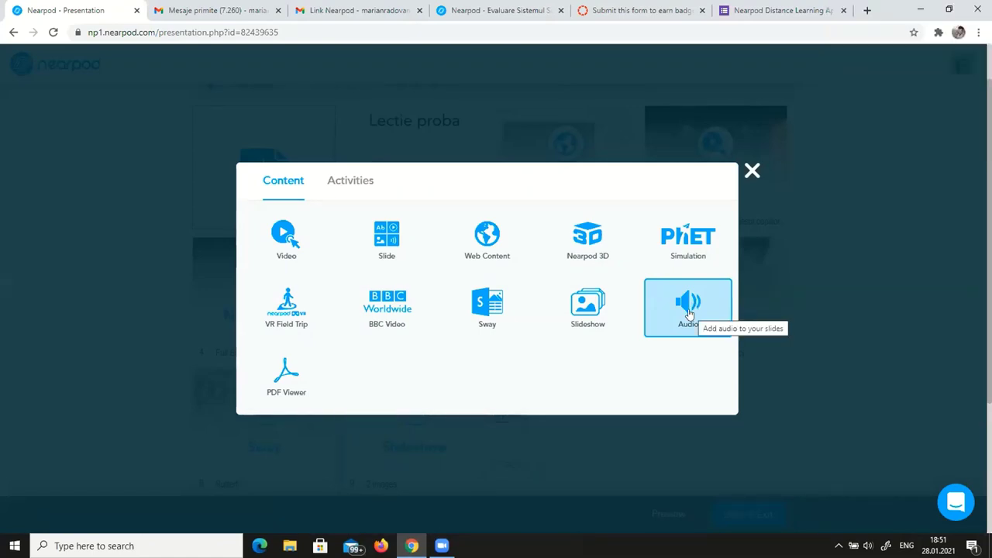
left_click(688, 310)
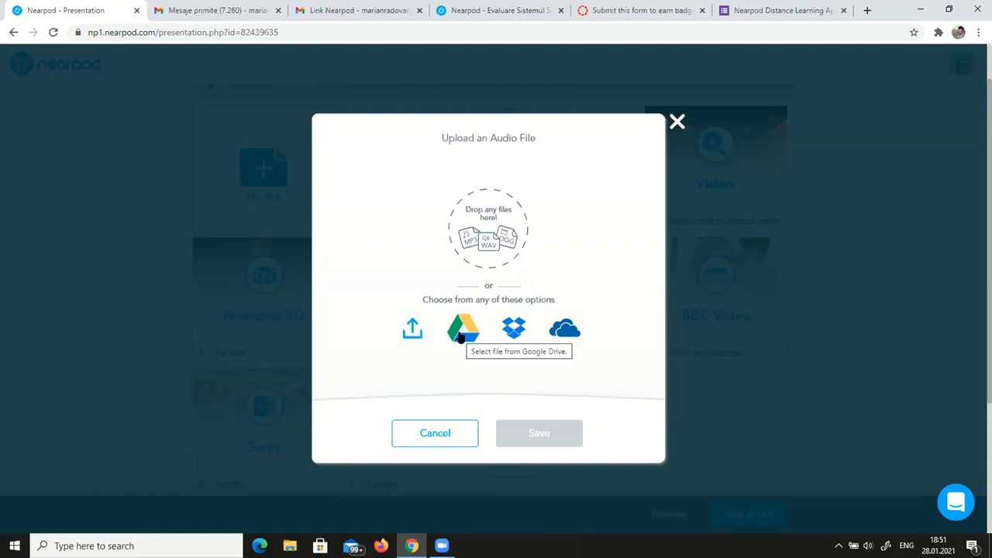
left_click(677, 123)
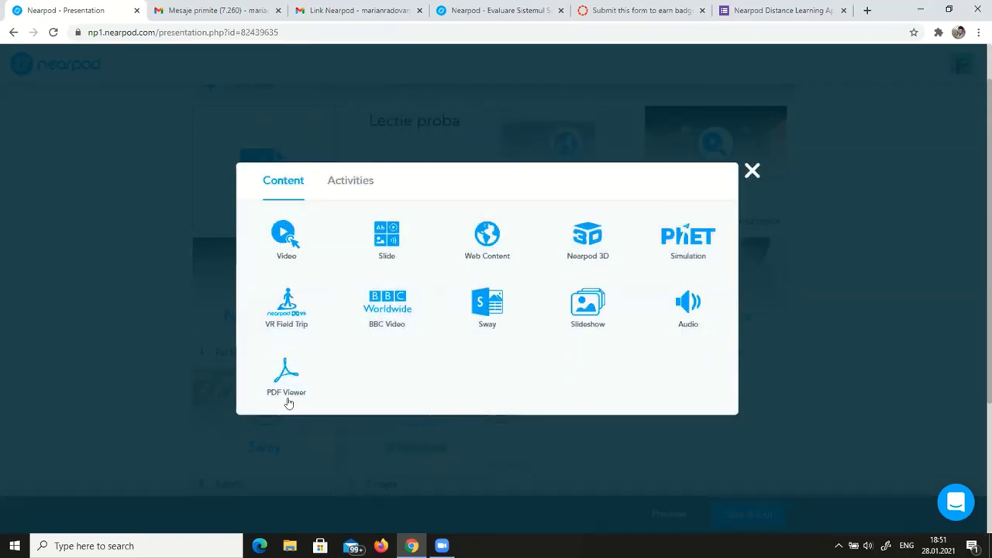
Add a PDF Viewer slide with the digital_learning_2020 document from the Desktop folder
left_click(289, 380)
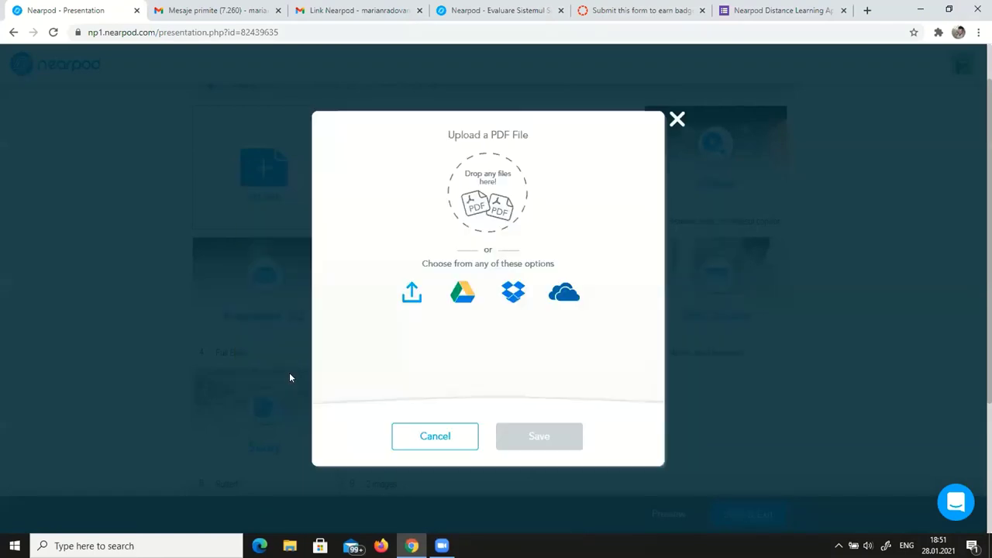
left_click(403, 287)
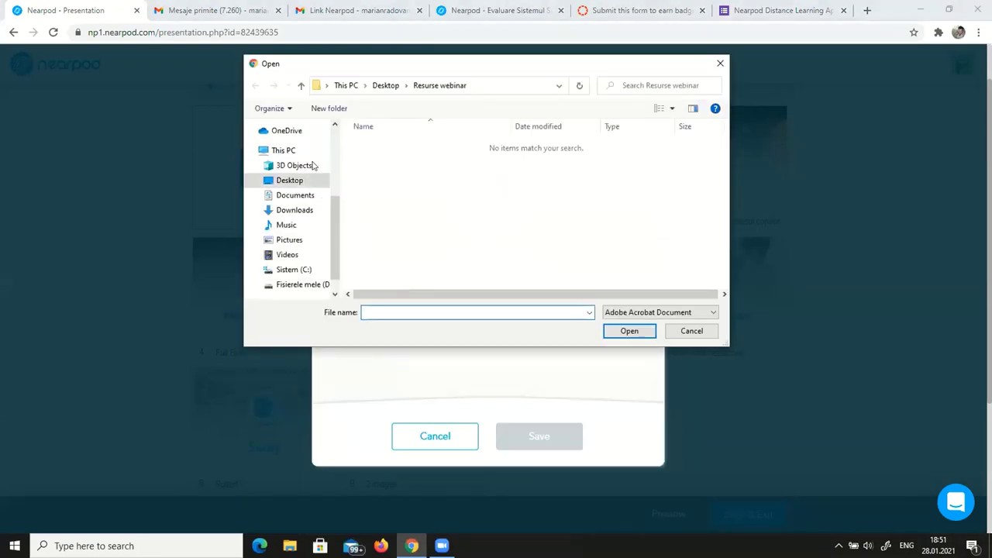
left_click(293, 183)
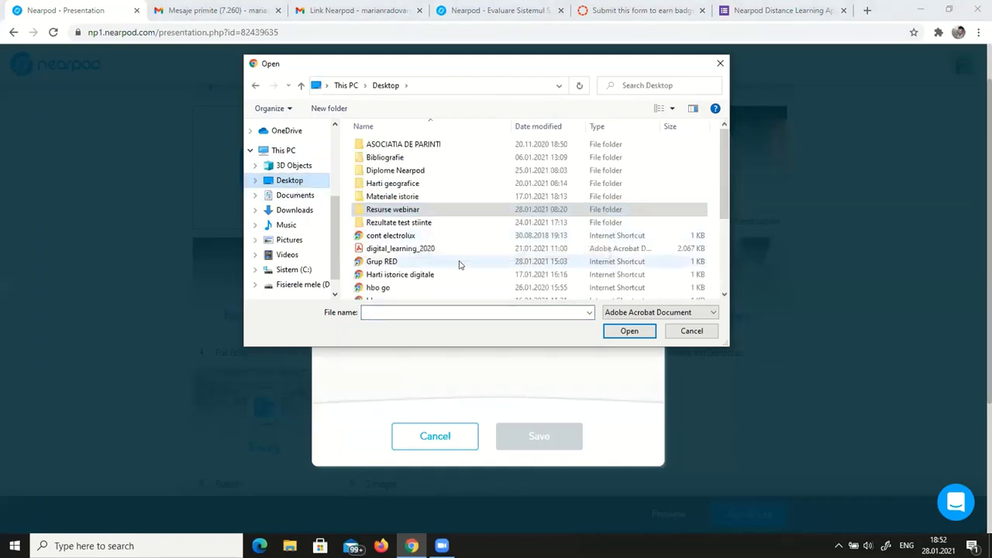
left_click(421, 249)
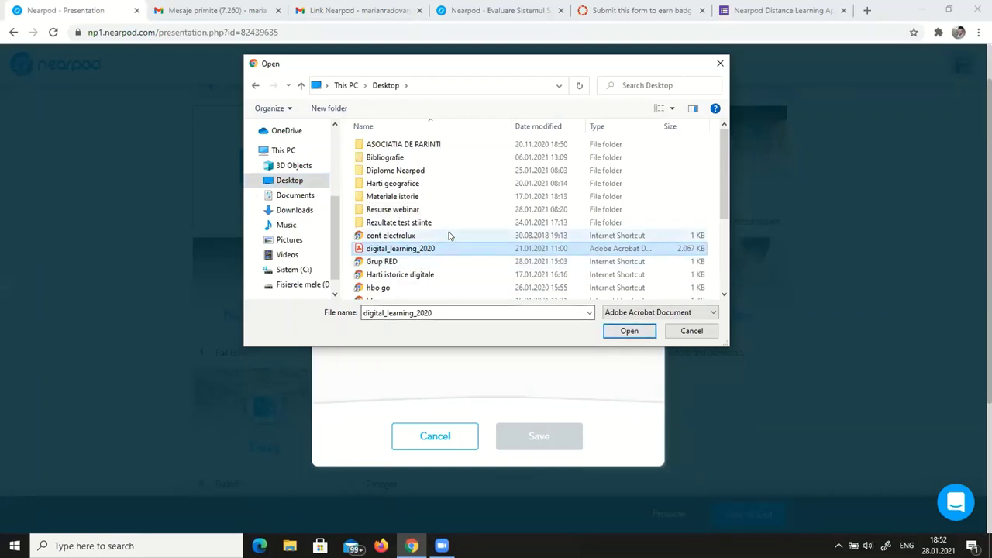
scroll(450, 237, "down", 3)
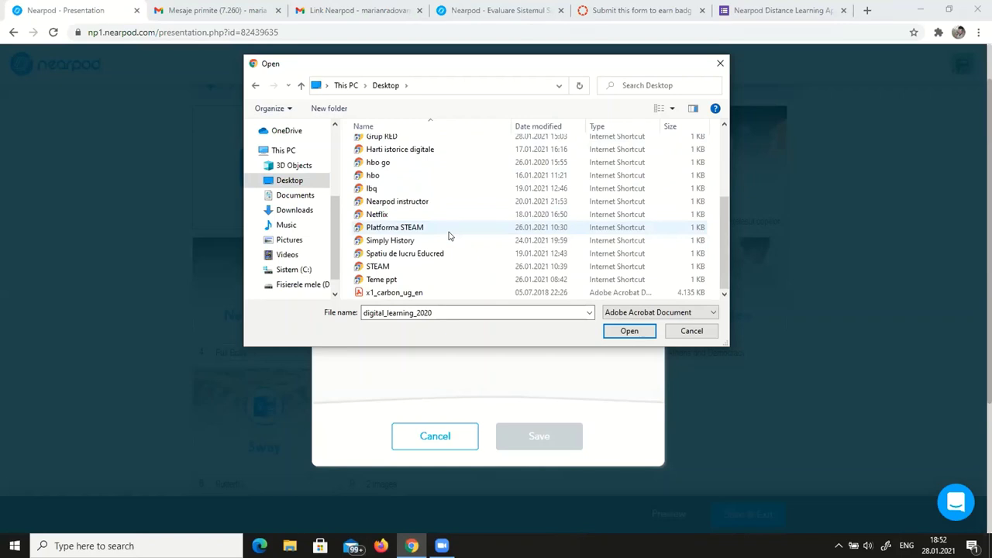
scroll(450, 237, "up", 3)
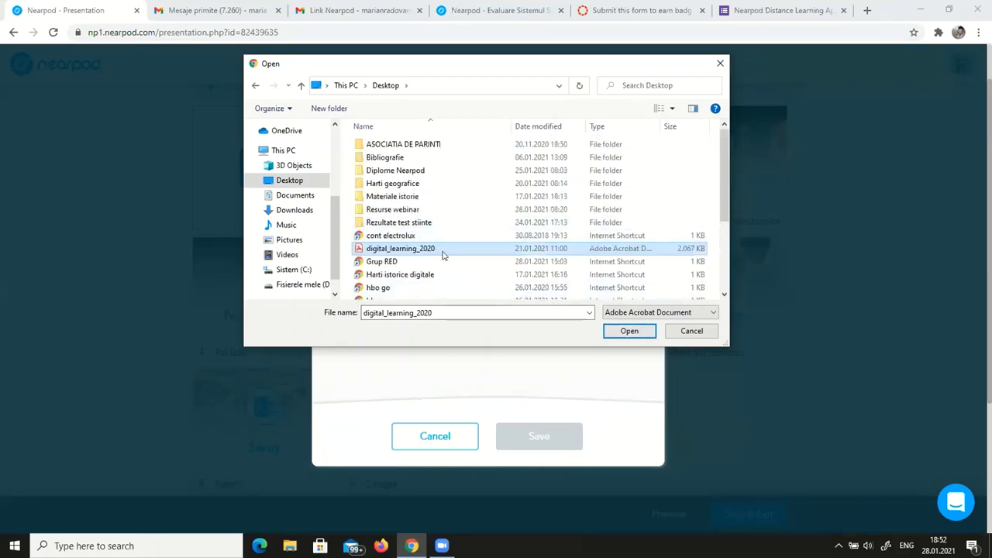
left_click(628, 331)
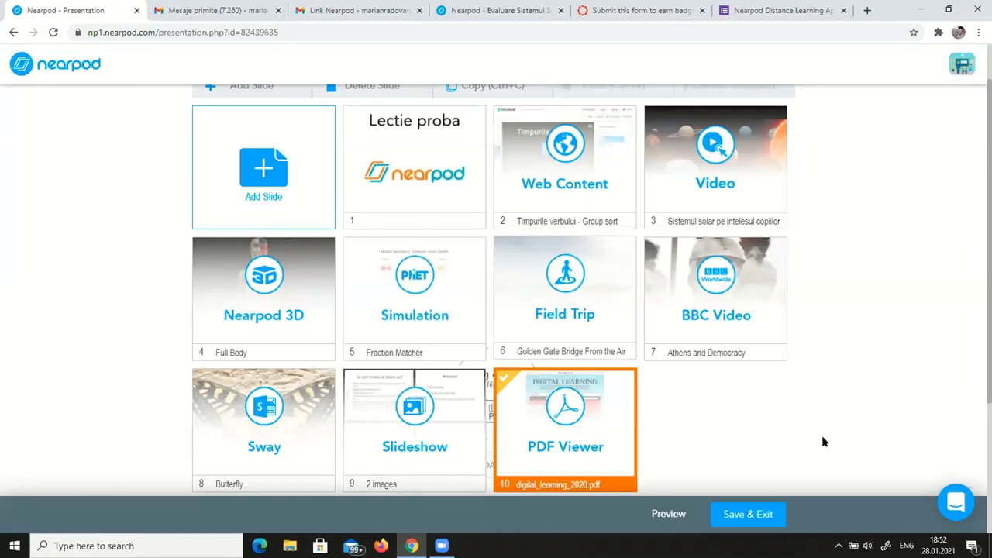
Review the lesson's slides and start a new slide with the Time To Climb activity
scroll(844, 362, "up", 1)
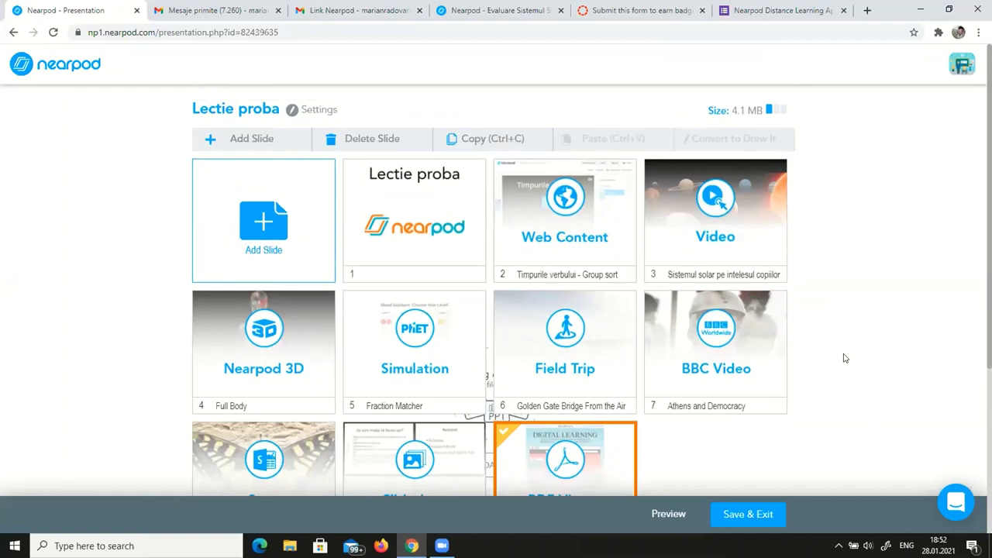
scroll(835, 361, "down", 3)
scroll(736, 343, "up", 3)
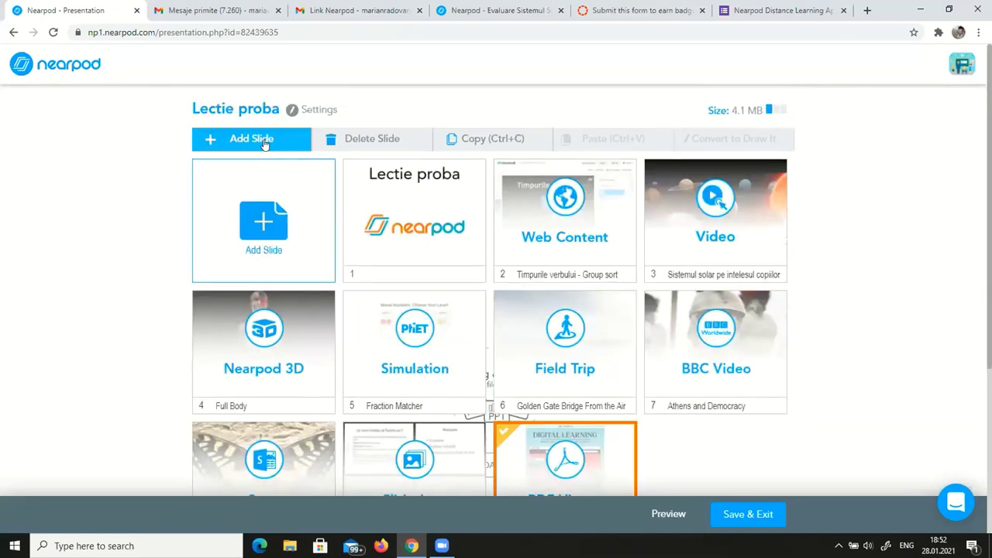
left_click(251, 207)
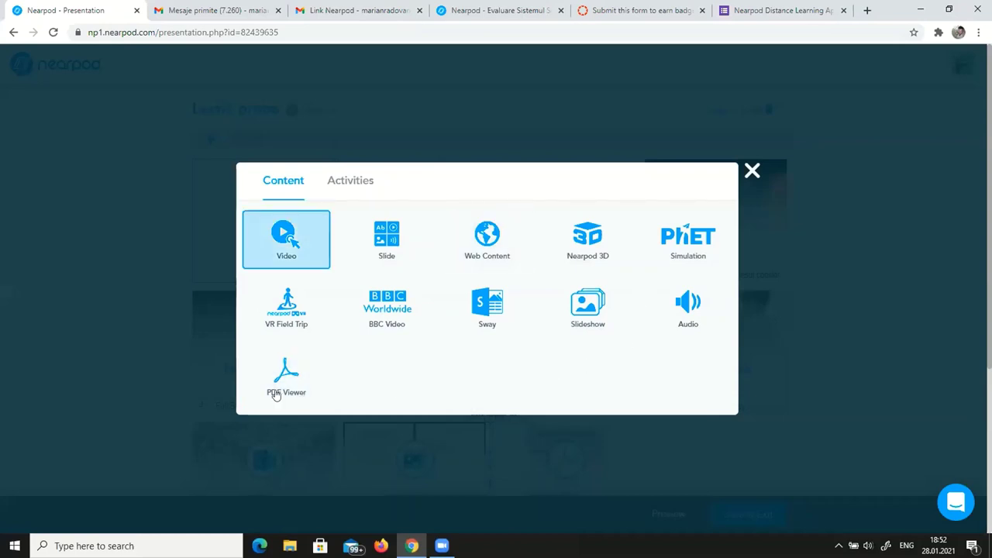
left_click(361, 186)
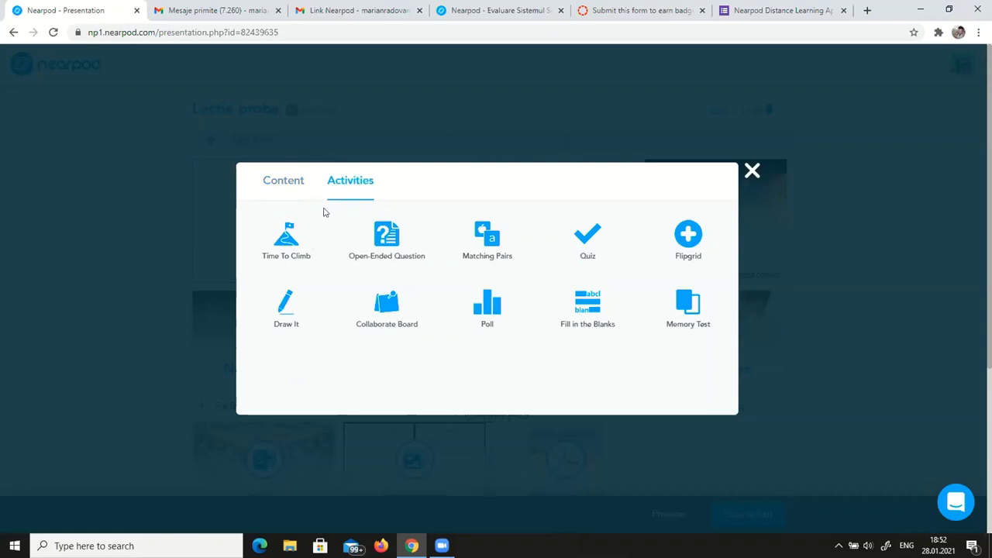
left_click(295, 253)
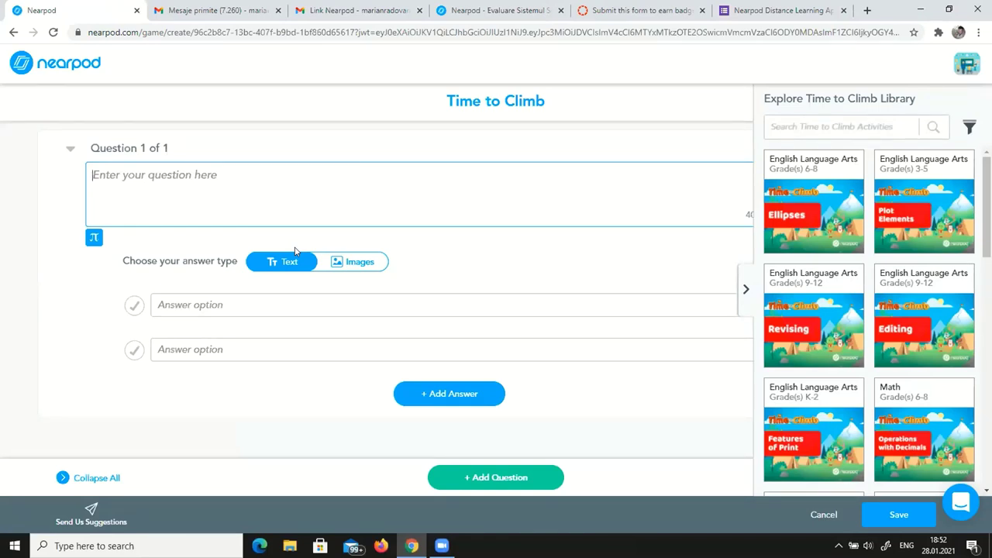
Enter the question "In ce luna suntem?" and fill in the first answer option with "ian"
left_click(157, 170)
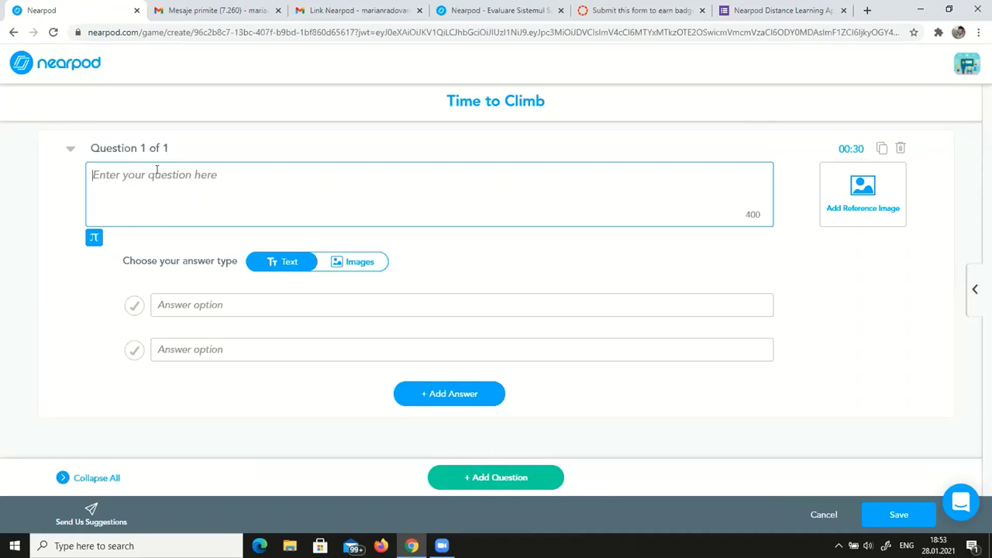
type("In ce l")
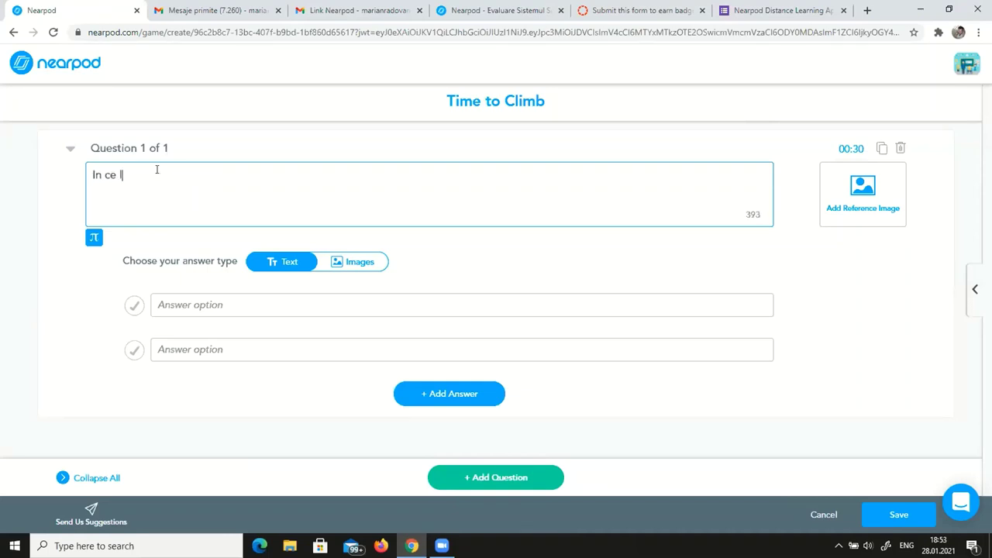
type("una suntem")
left_click(183, 313)
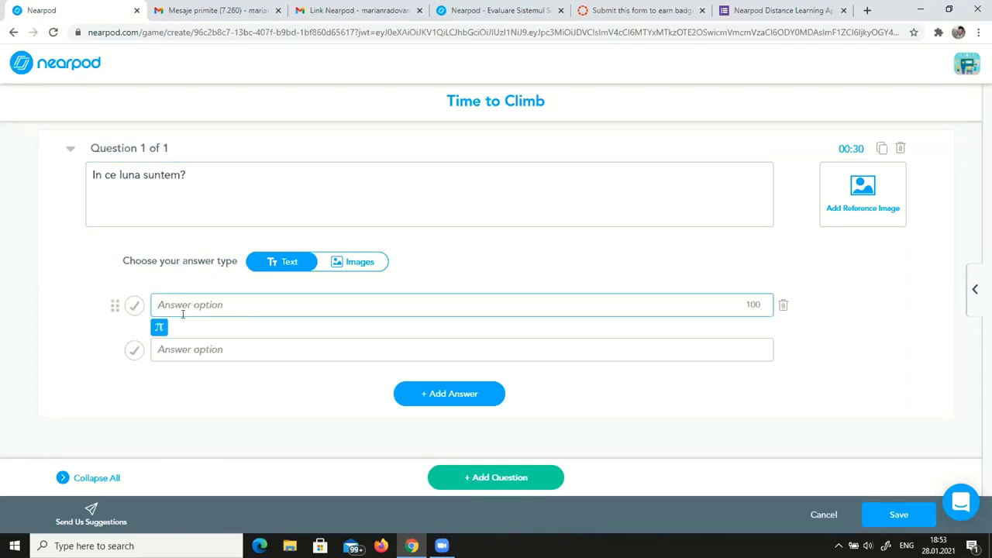
type("ian")
key("Tab")
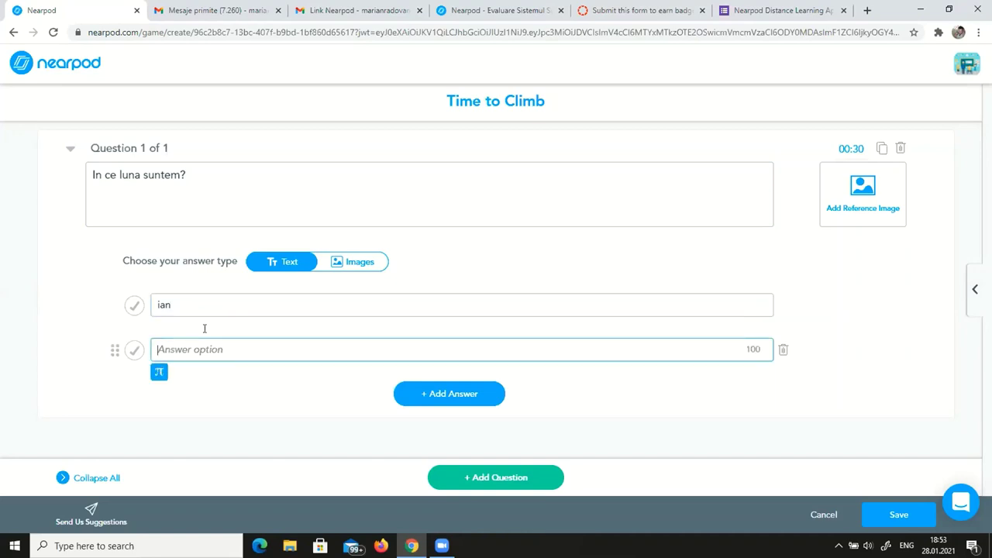
Fill in the answer options "feb" and "mar" for the first question and mark "ian" as correct
type("feb")
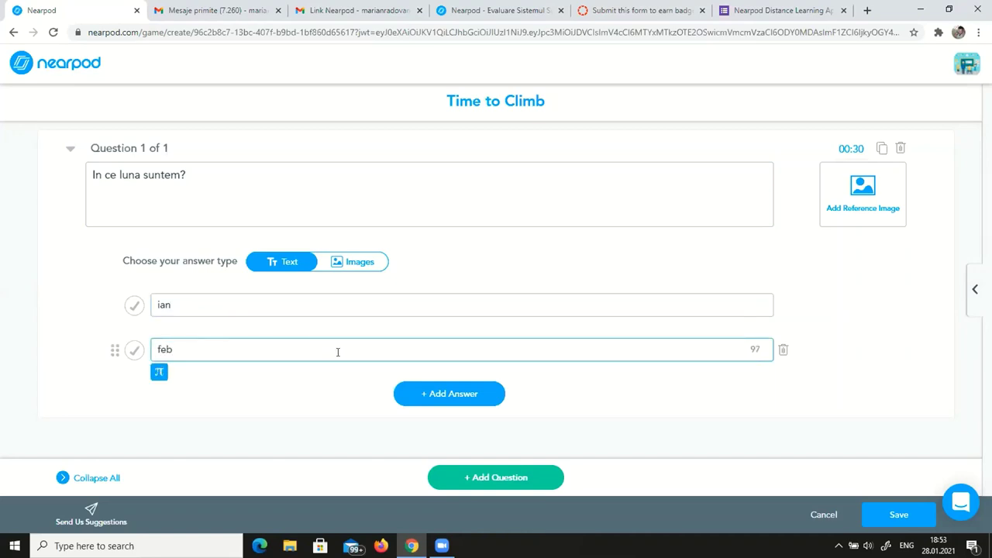
left_click(439, 397)
type("mar")
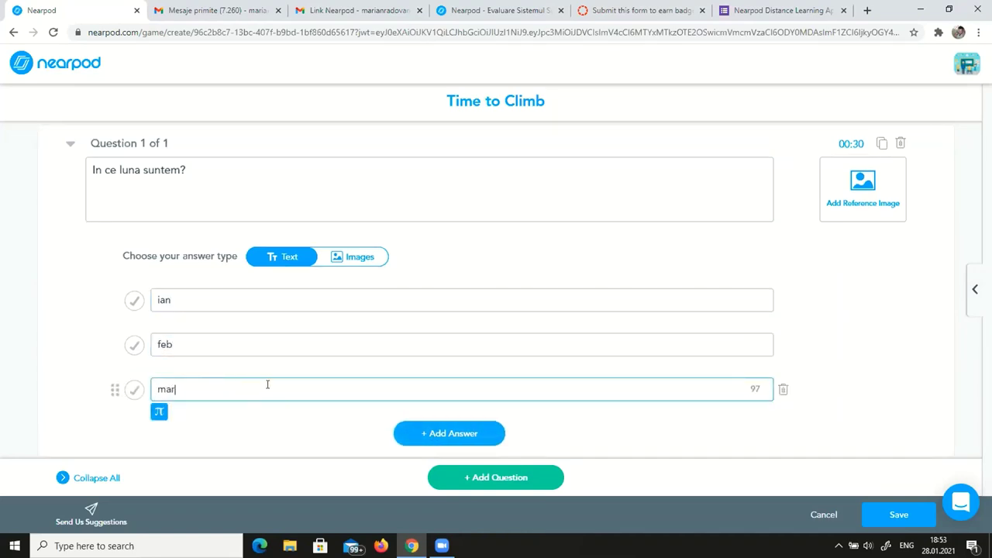
left_click(134, 300)
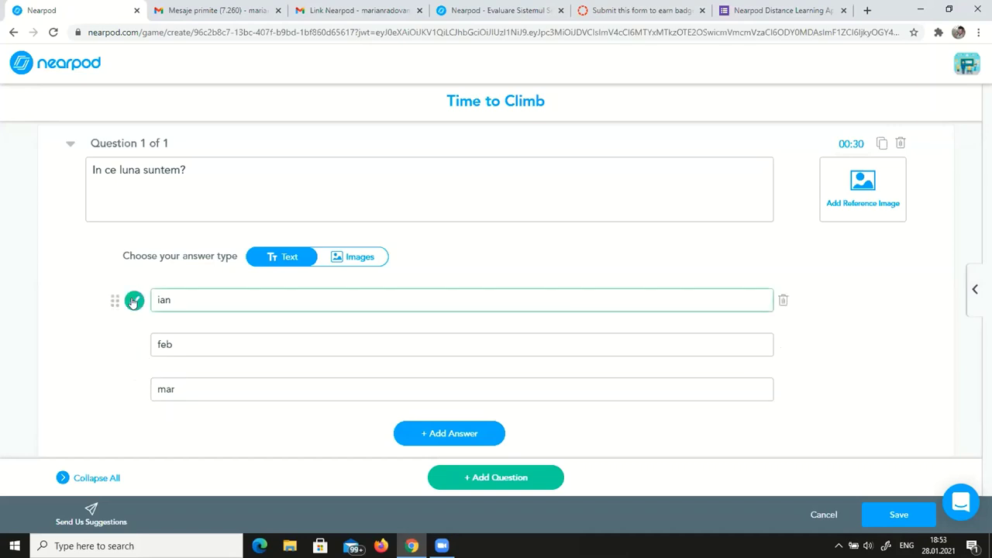
Add a second question reading "Cine a scris Amintiri din copialrie?"
left_click(500, 479)
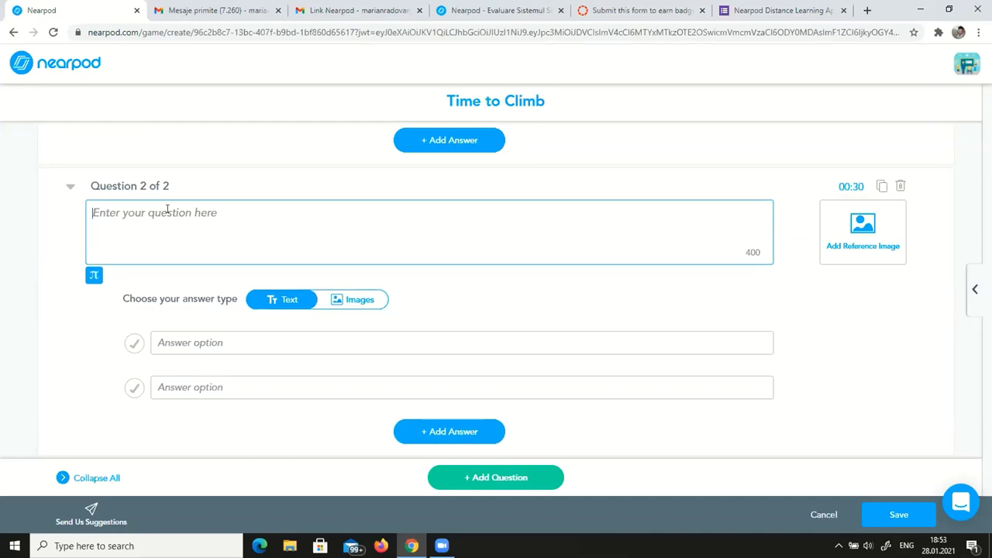
type("CAre")
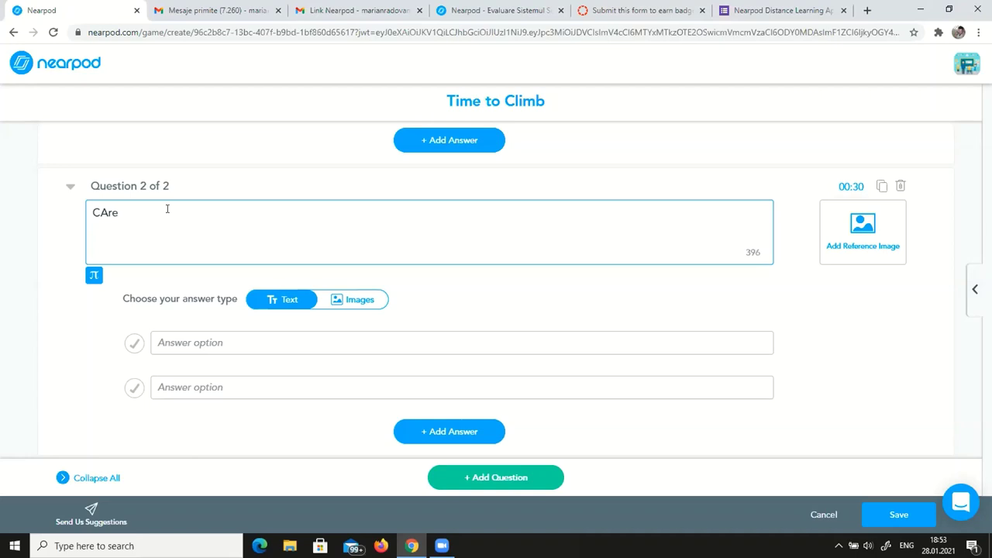
key("BackSpace")
key("BackSpace")
key("BackSpace")
type("are")
key("BackSpace")
key("BackSpace")
type("ne a scris Amint")
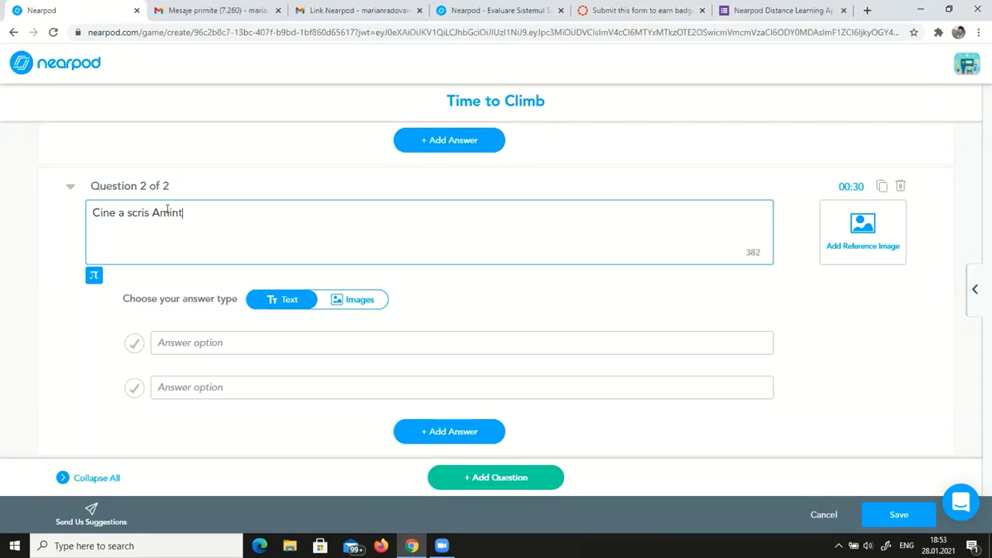
type("iri din copialrie?")
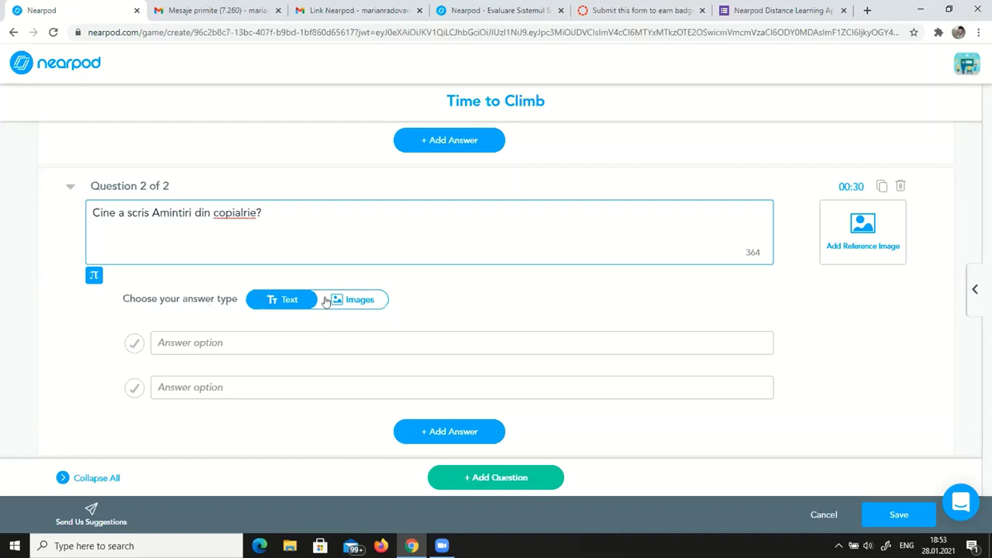
Fill in "IC" and "VC" as the two answer options of the second question
left_click(197, 336)
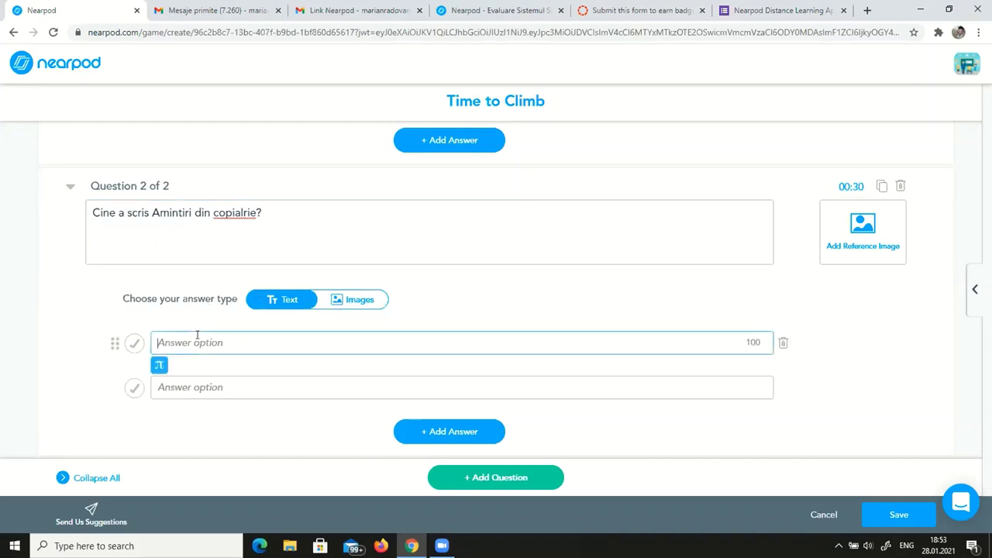
type("IO")
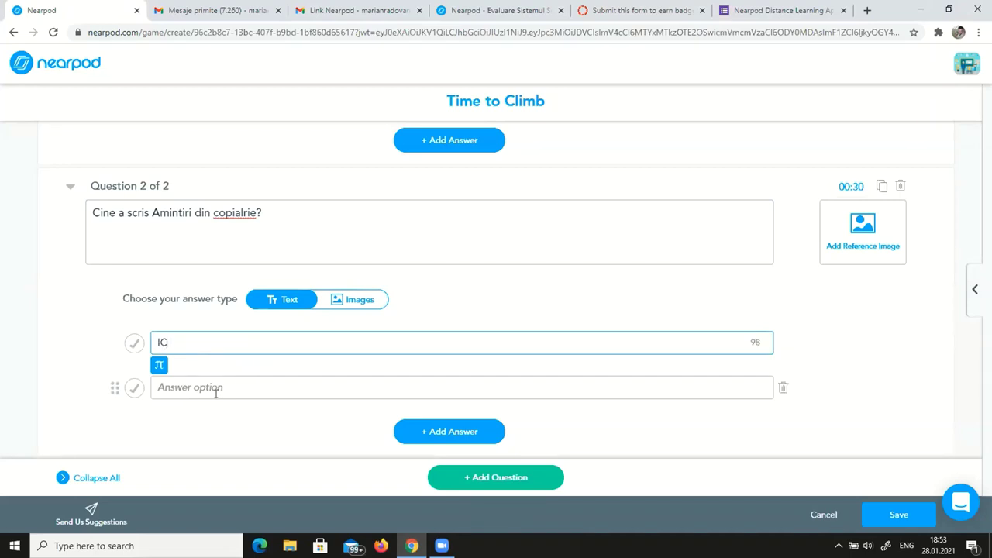
left_click(215, 390)
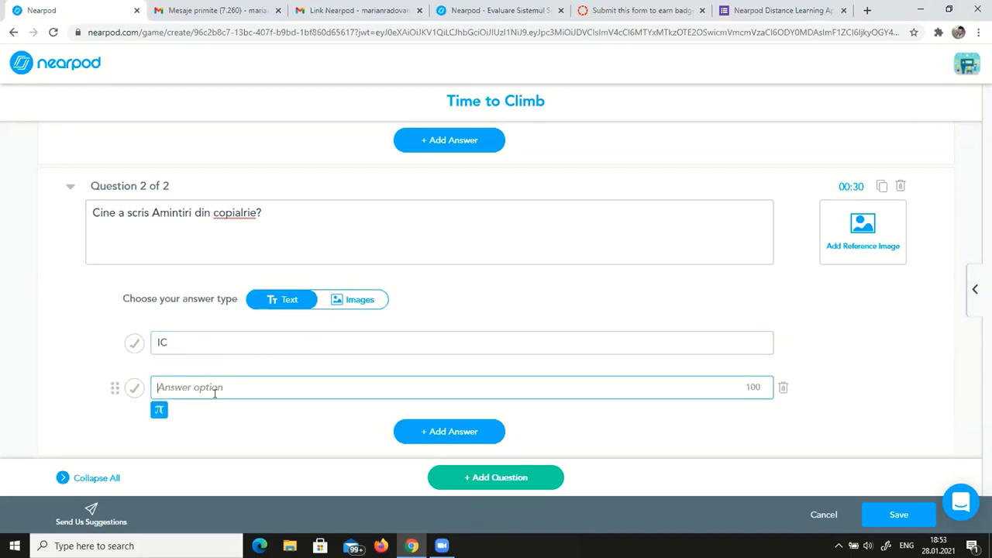
type("VC")
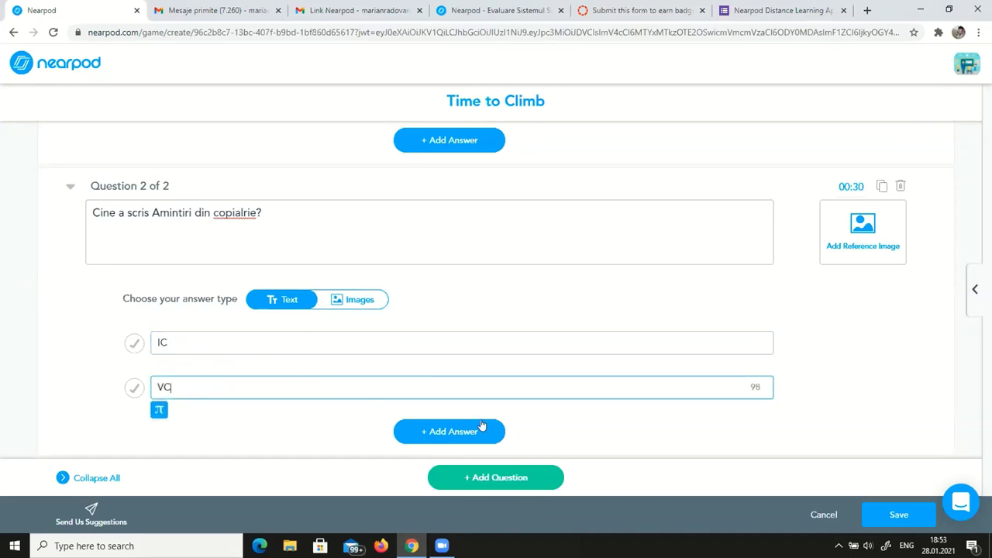
Add a third question reading "Lungimea inmultit cu latimea ne da"
left_click(486, 476)
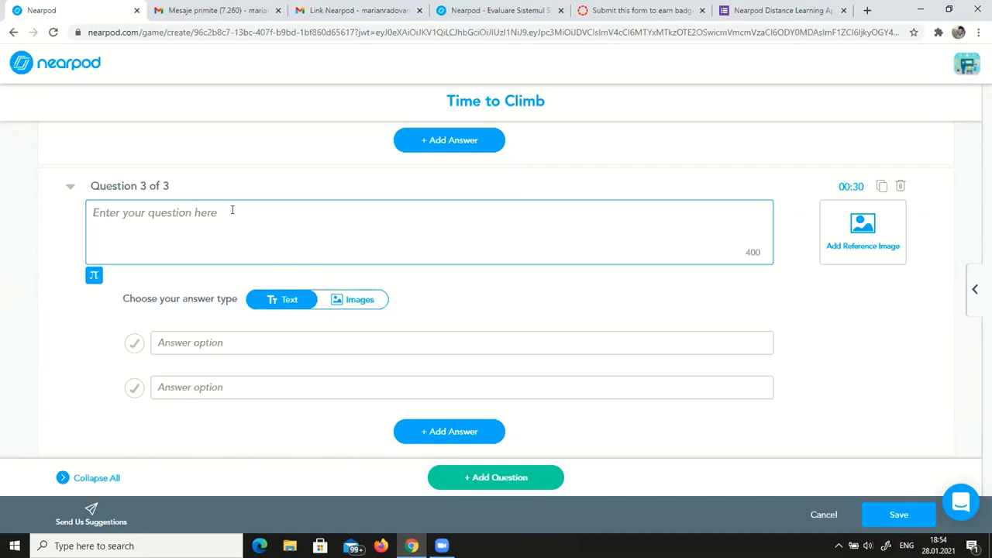
type("Lun")
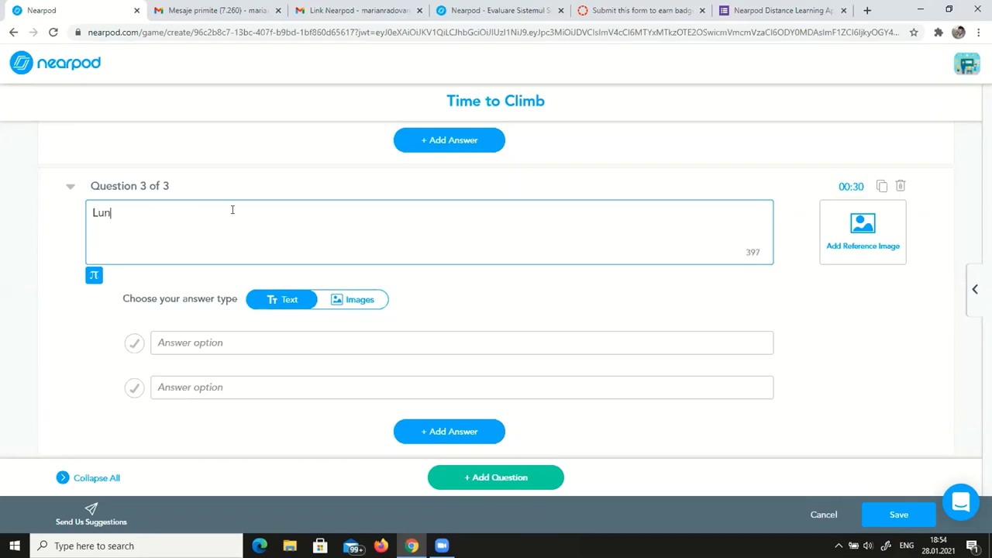
type("gimea inmultit ")
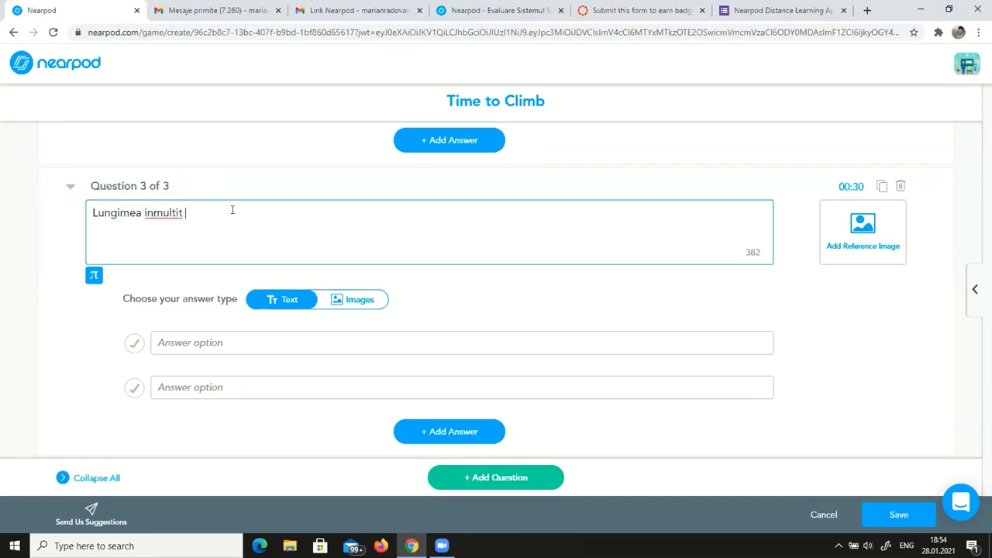
type("cu latimea ne da")
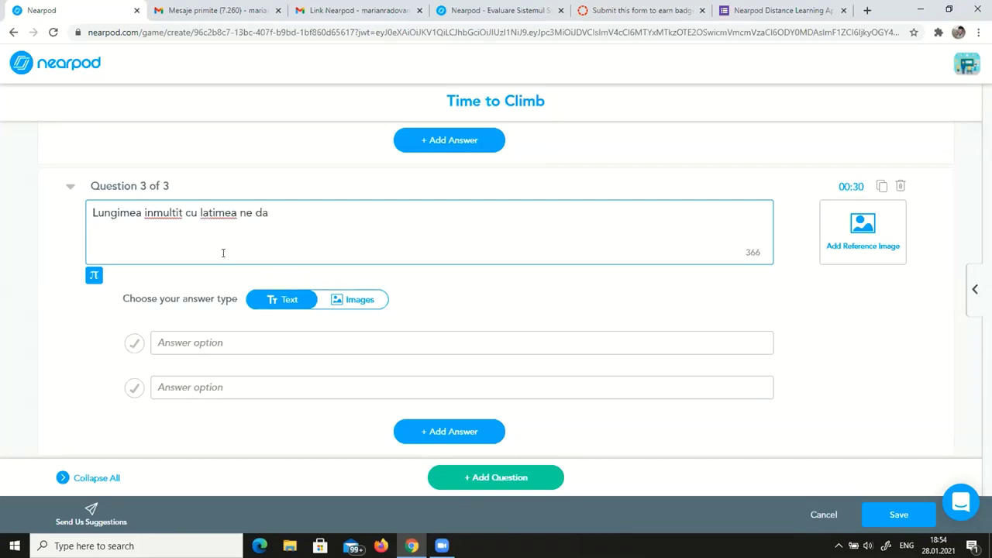
Enter the answer options "perimetru" and "aria" for the third question and mark "aria" as correct
left_click(215, 384)
type("aria")
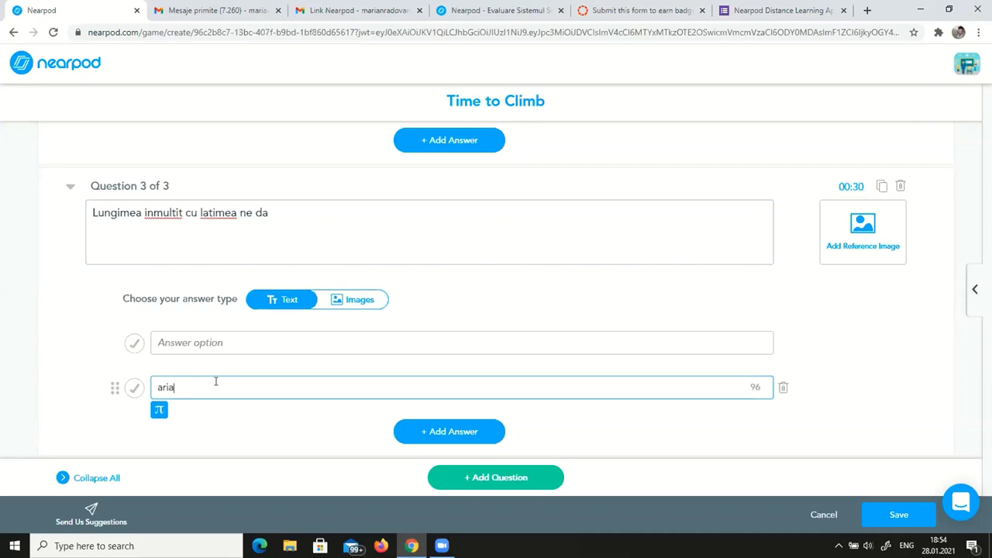
left_click(238, 343)
type("pe")
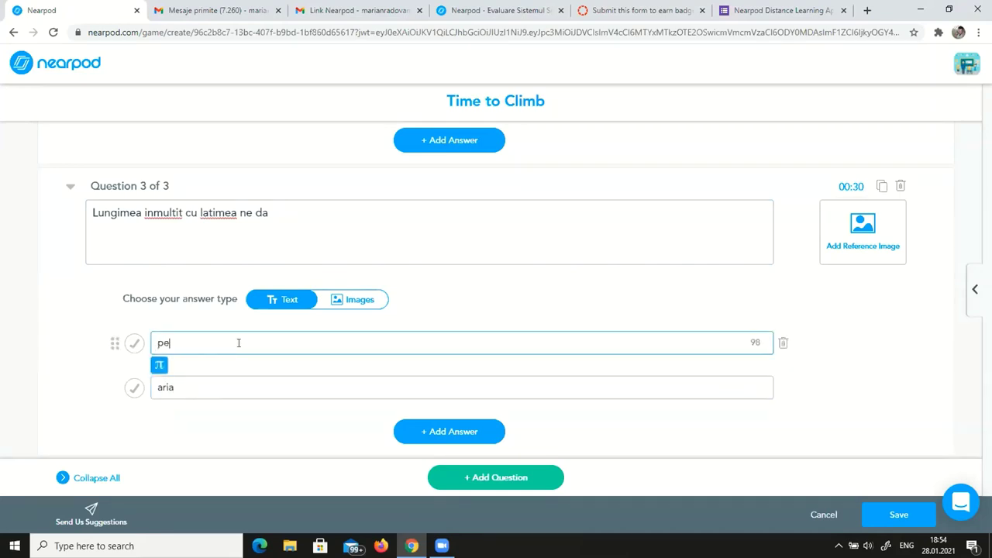
type("rimetru")
left_click(134, 389)
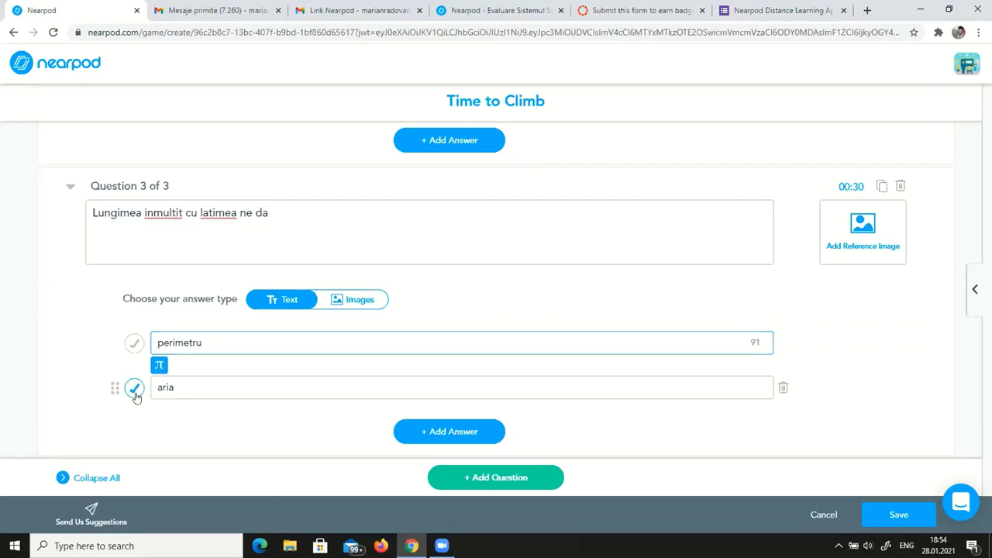
left_click(135, 393)
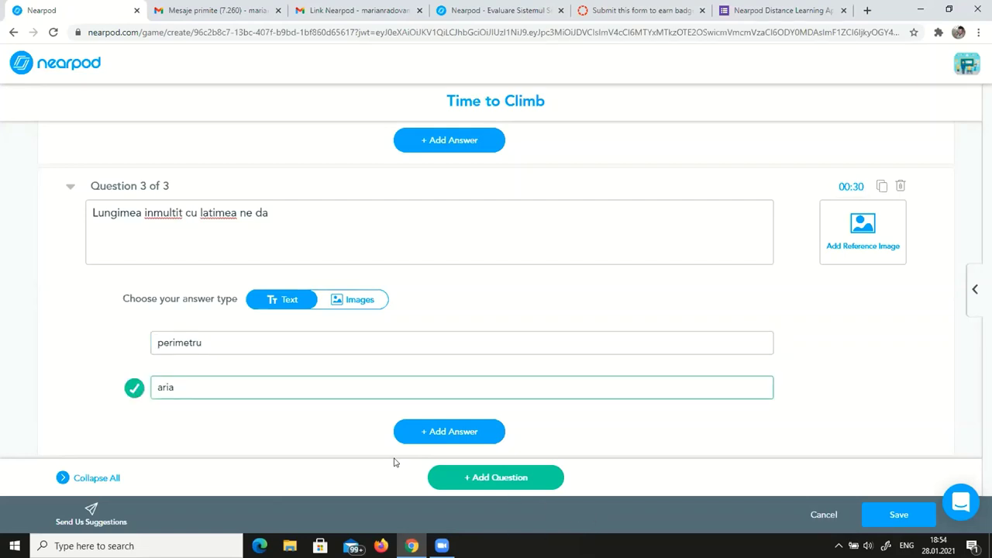
Mark "IC" as the correct answer of the second question and save the Time to Climb activity
left_click(883, 514)
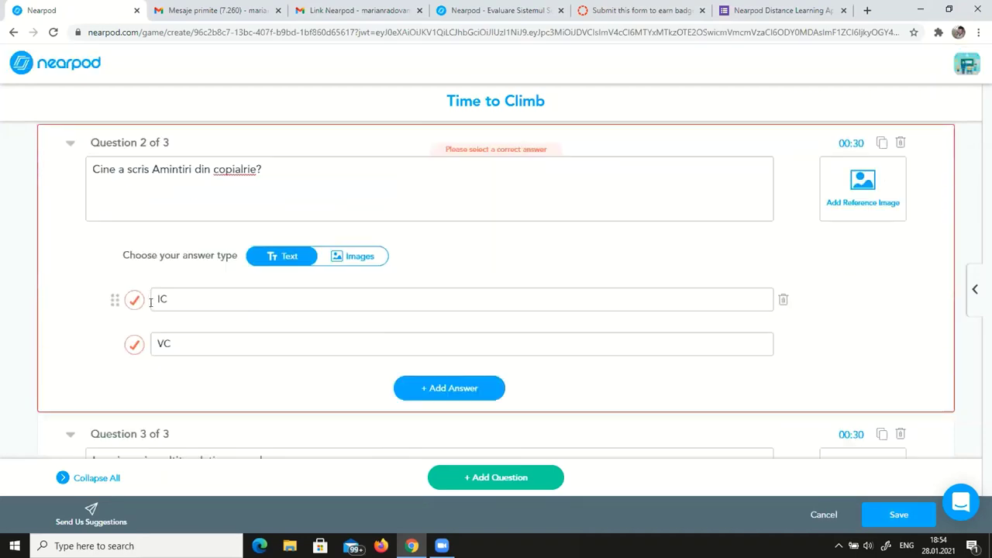
scroll(200, 325, "up", 3)
scroll(175, 399, "down", 2)
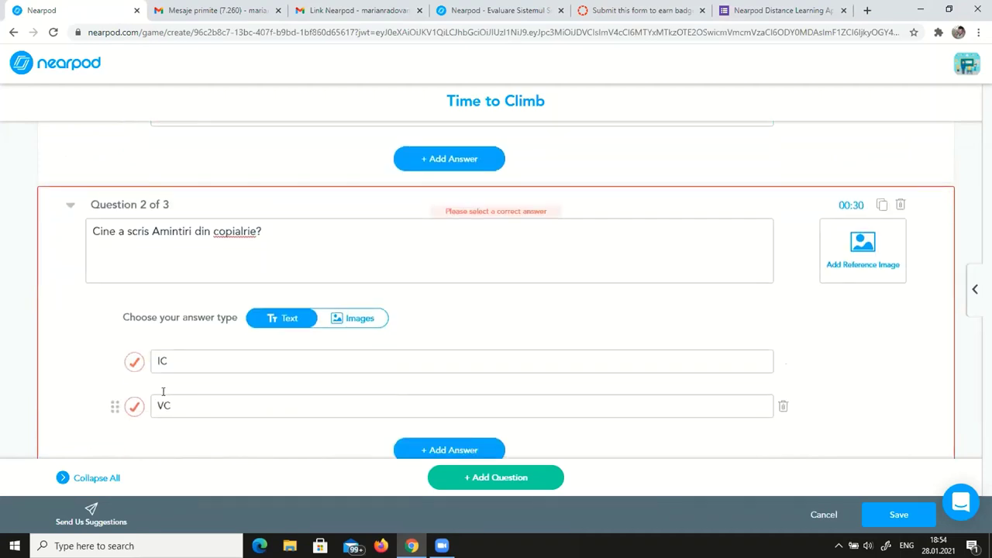
left_click_drag(123, 364, 134, 256)
left_click(134, 300)
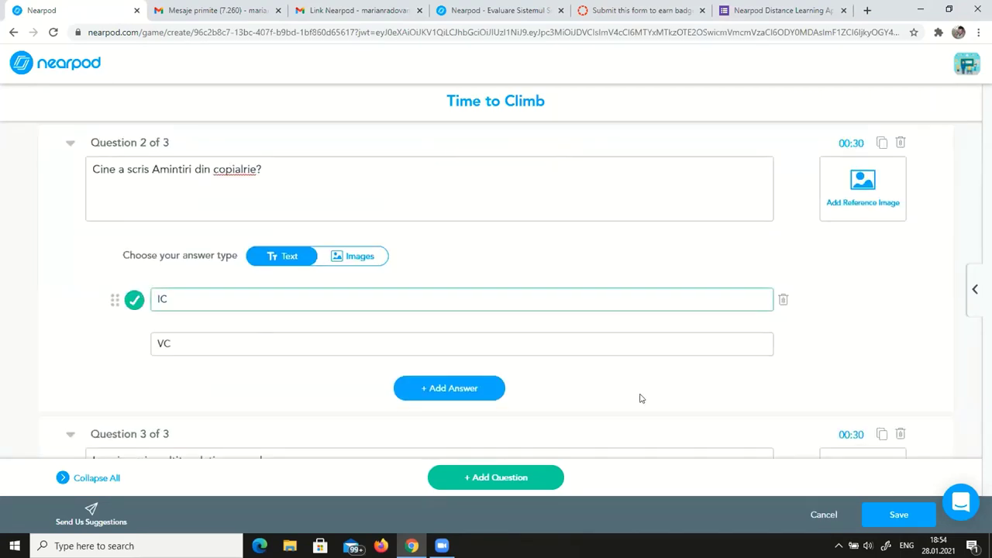
scroll(813, 456, "down", 3)
left_click(910, 509)
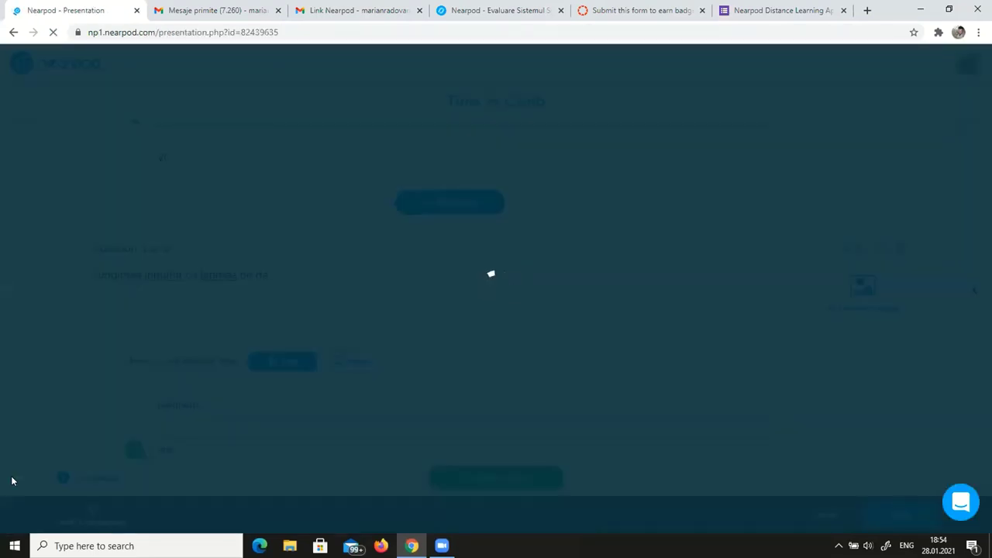
Look over the content and activity types for a new slide and start an Open-Ended Question
scroll(320, 404, "down", 3)
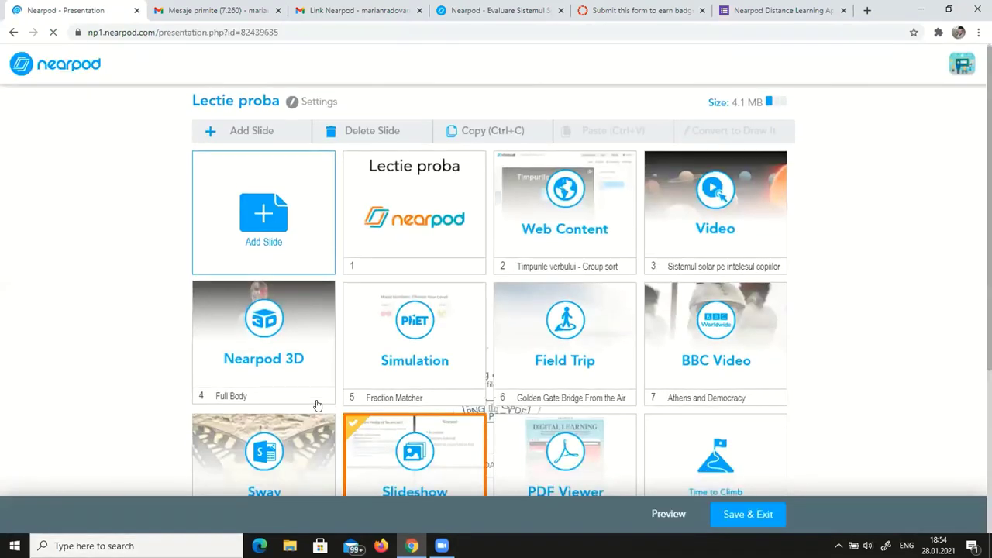
scroll(317, 405, "up", 5)
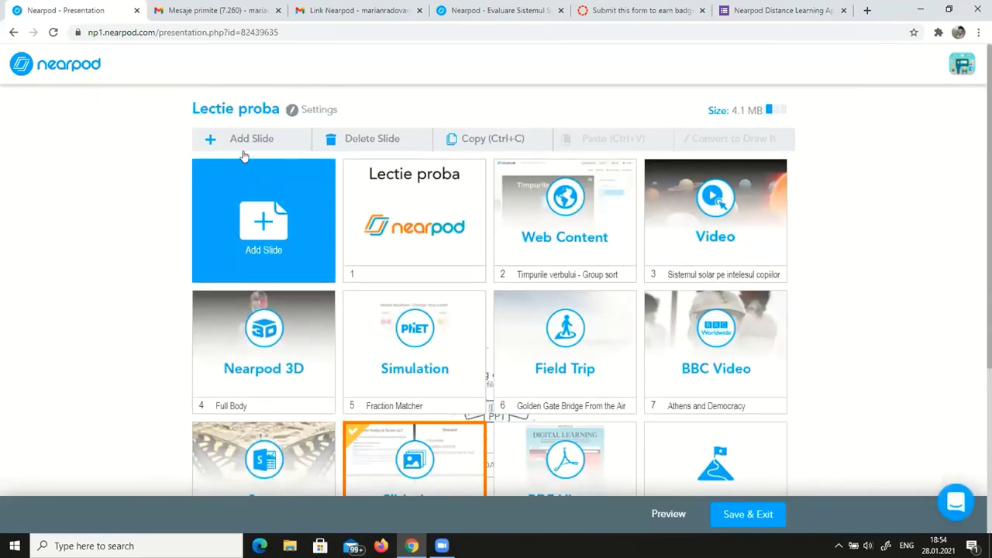
left_click(237, 136)
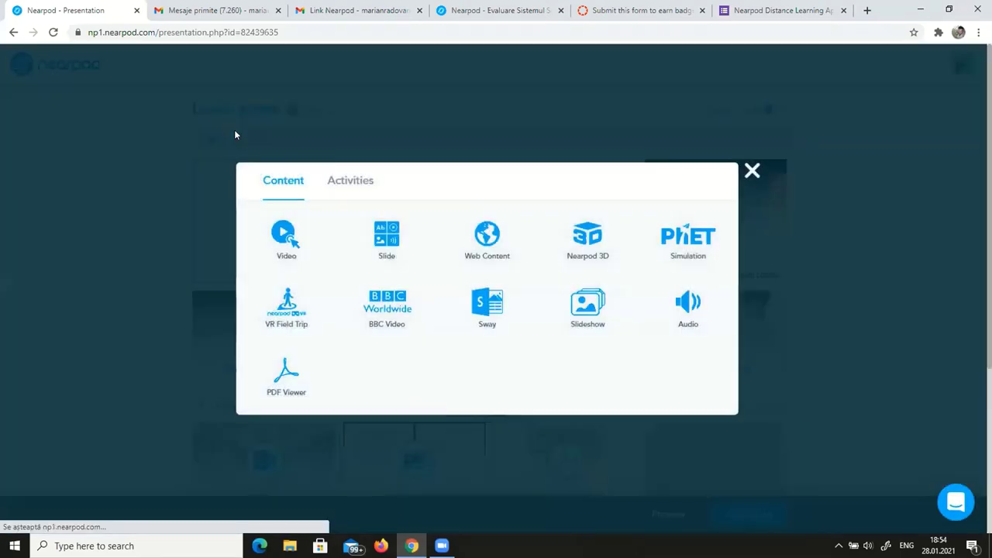
left_click(359, 180)
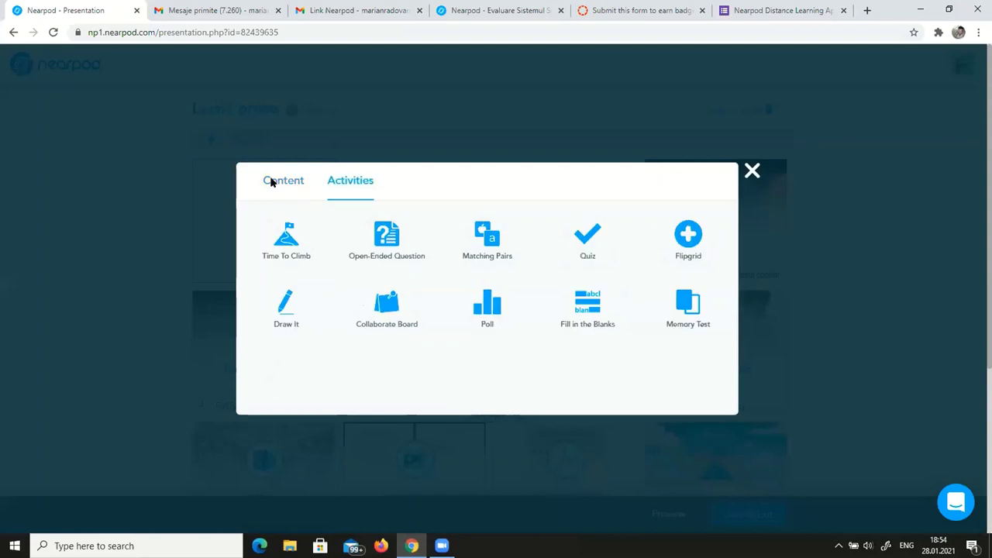
left_click(281, 183)
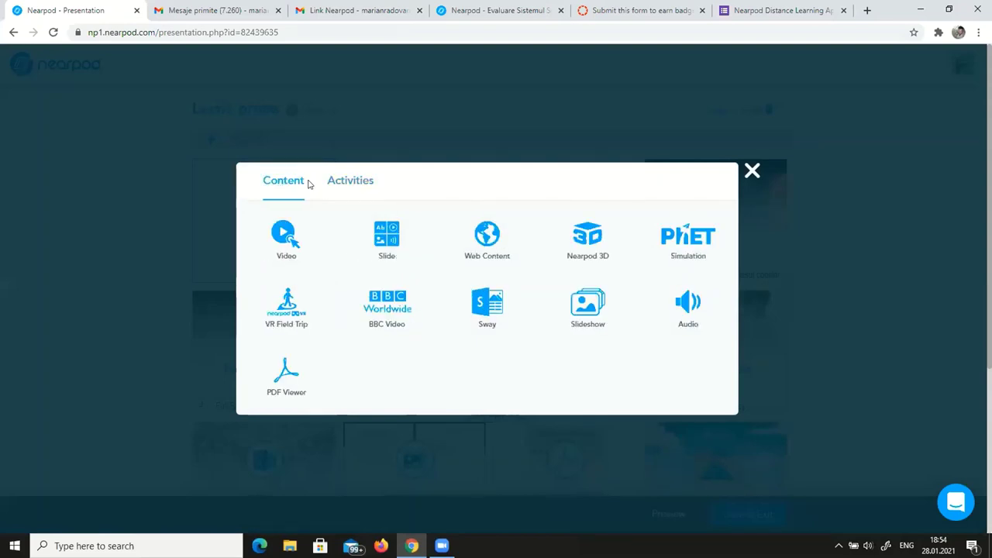
left_click(344, 181)
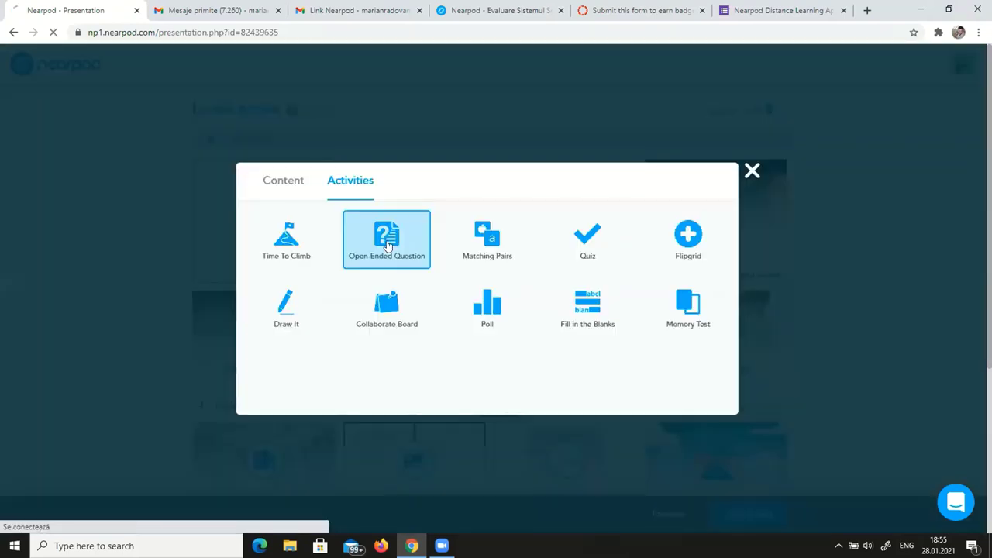
left_click(389, 246)
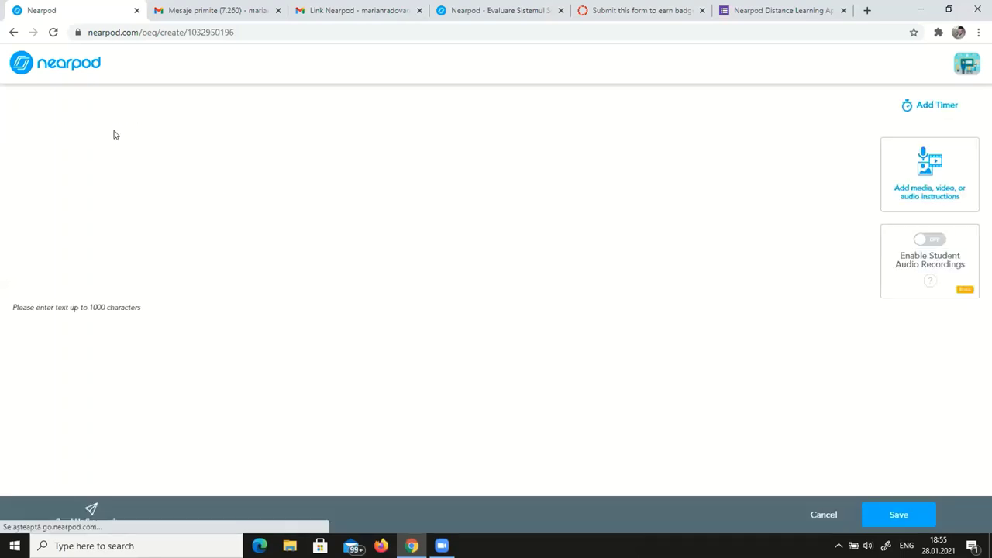
Enter the open-ended question "Scrie un text despre daci", check the available media attachment types, and save the slide
left_click(70, 132)
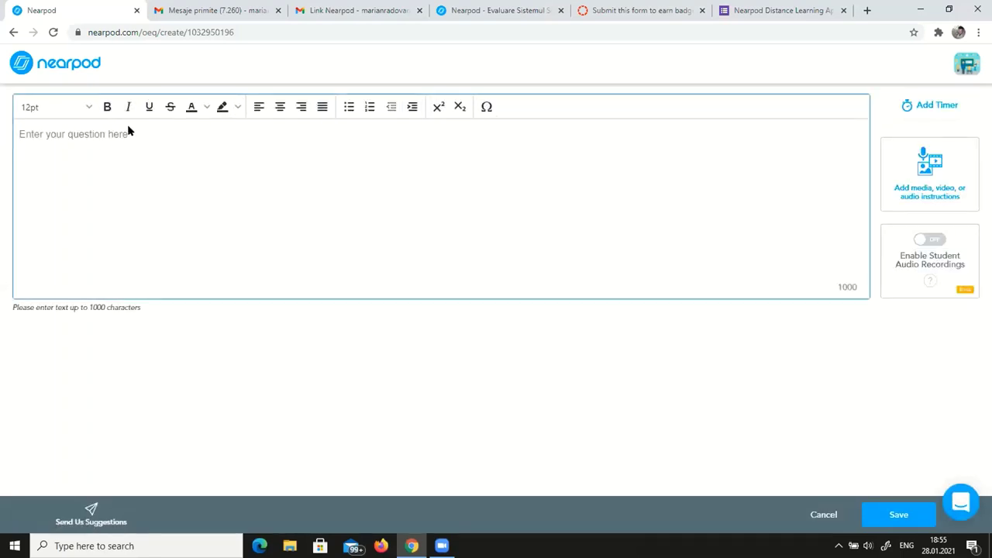
type("Sc")
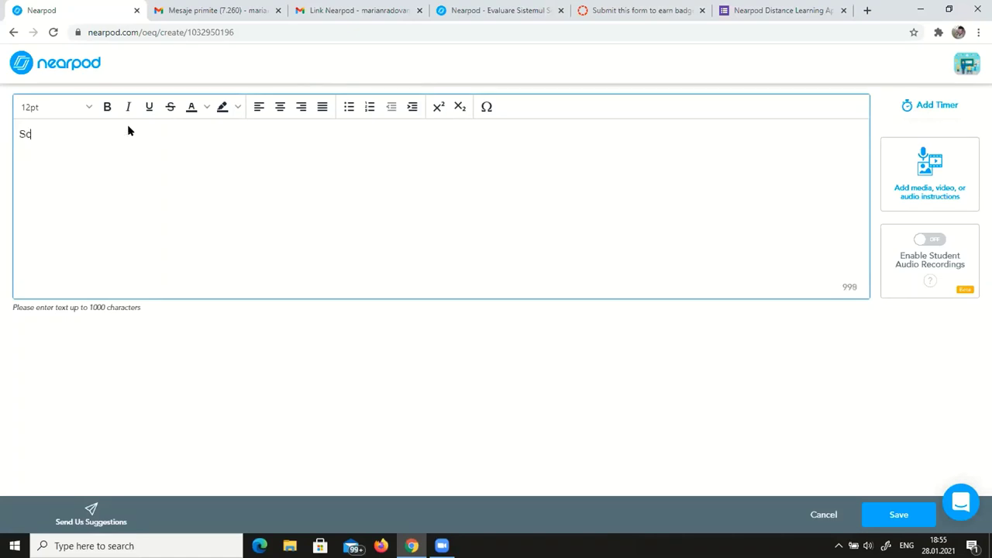
type("rie un text despre daci")
left_click(933, 186)
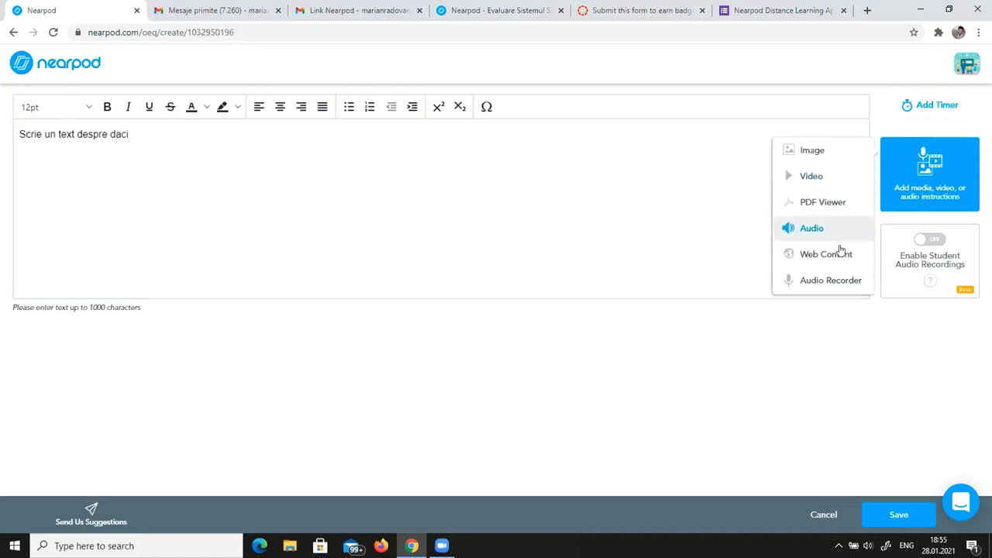
left_click(611, 229)
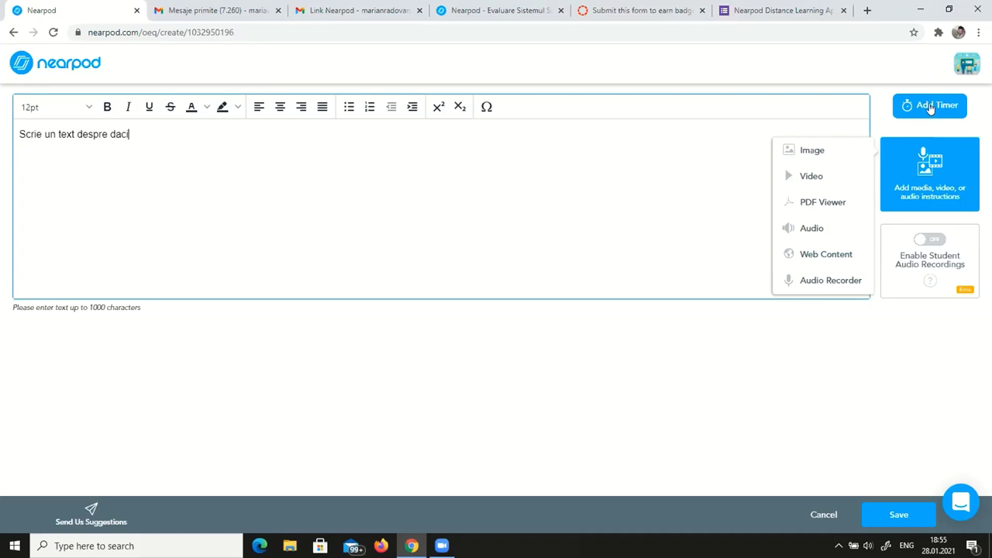
left_click(901, 515)
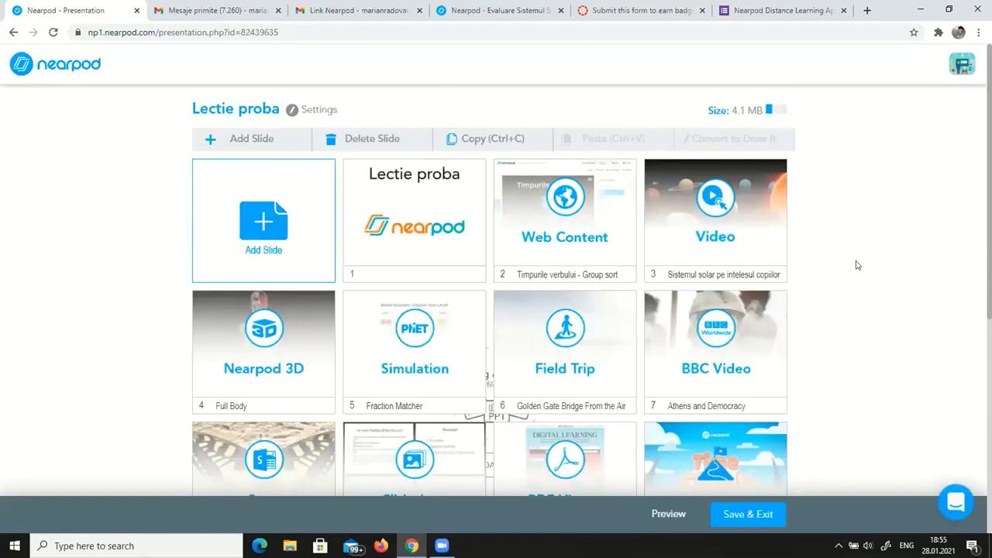
Add a Matching Pairs activity to the lesson as a new slide
scroll(822, 275, "up", 4)
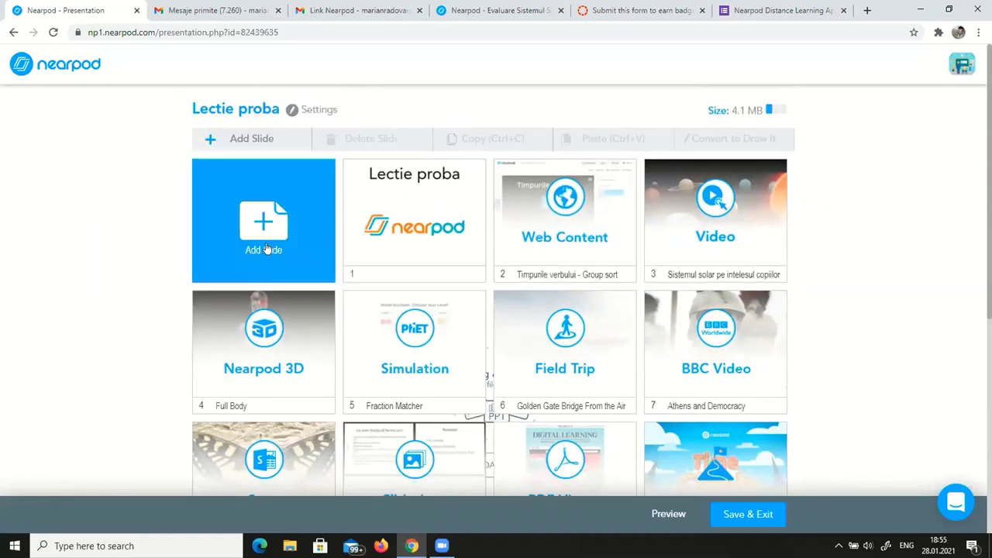
left_click(265, 219)
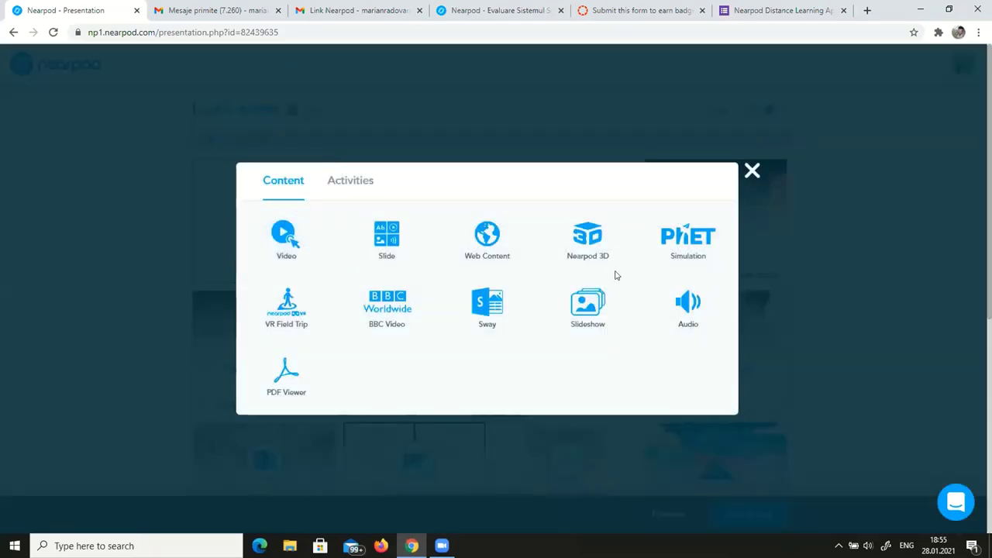
left_click(345, 181)
left_click(501, 246)
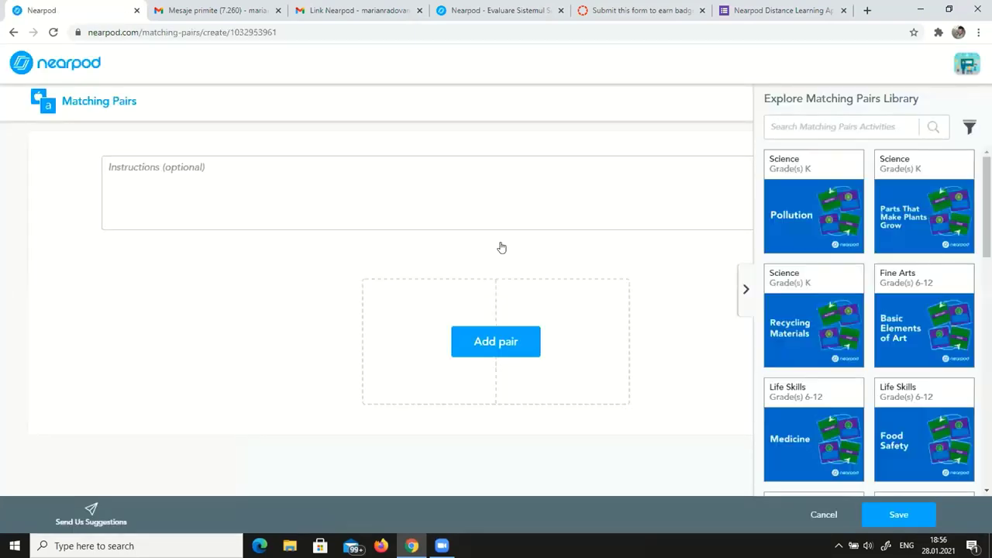
Enter "Imperehcreaza dupa anotimp" as the instructions of the Matching Pairs activity
left_click(190, 175)
type("Imp")
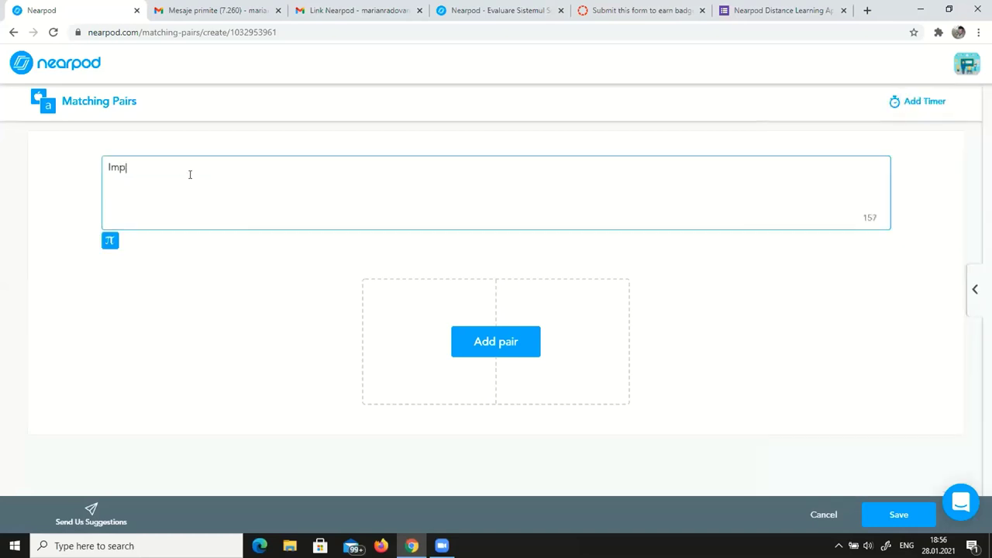
type("erehcreaza du")
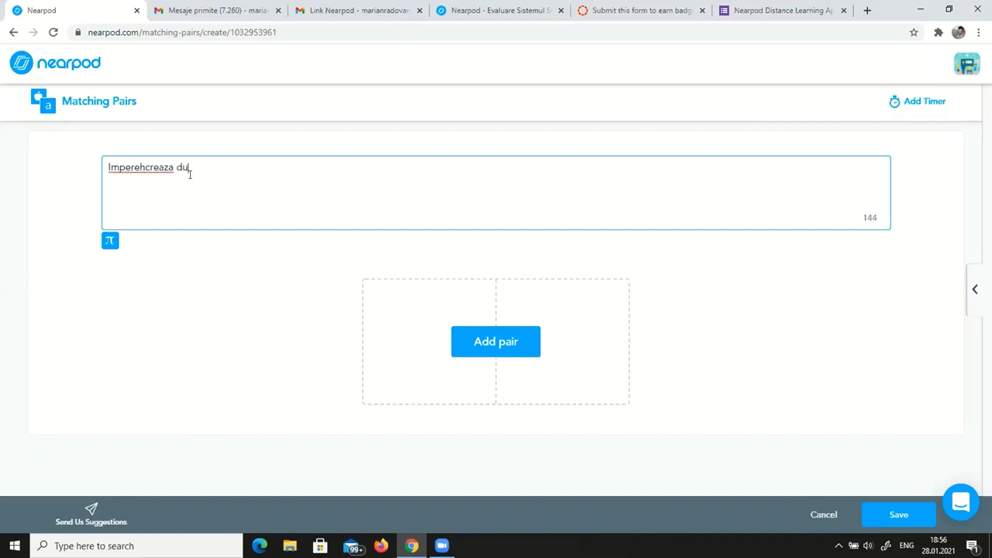
type("pa anotimp")
left_click(446, 331)
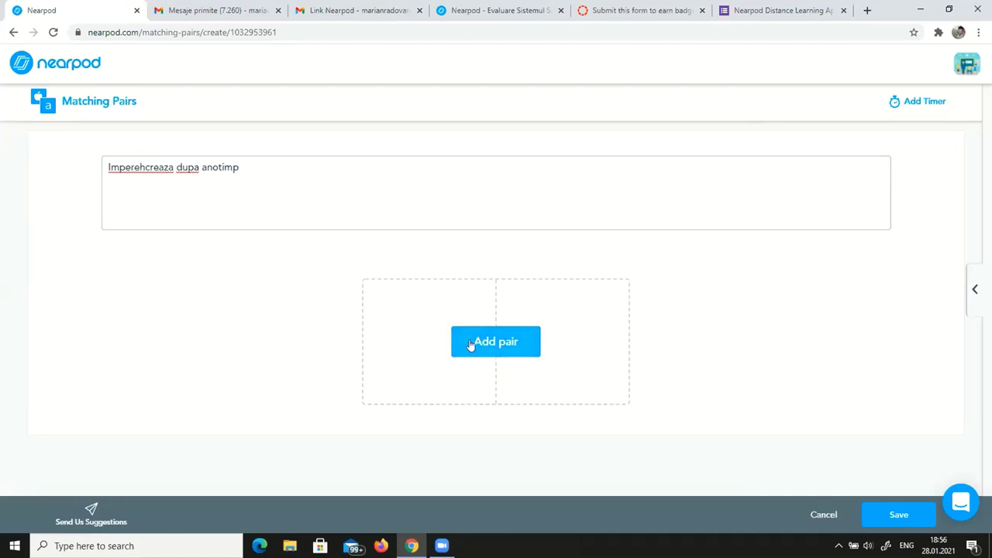
Create the first pair, matching the text "iarna" with "dec, ian, feb"
left_click(469, 341)
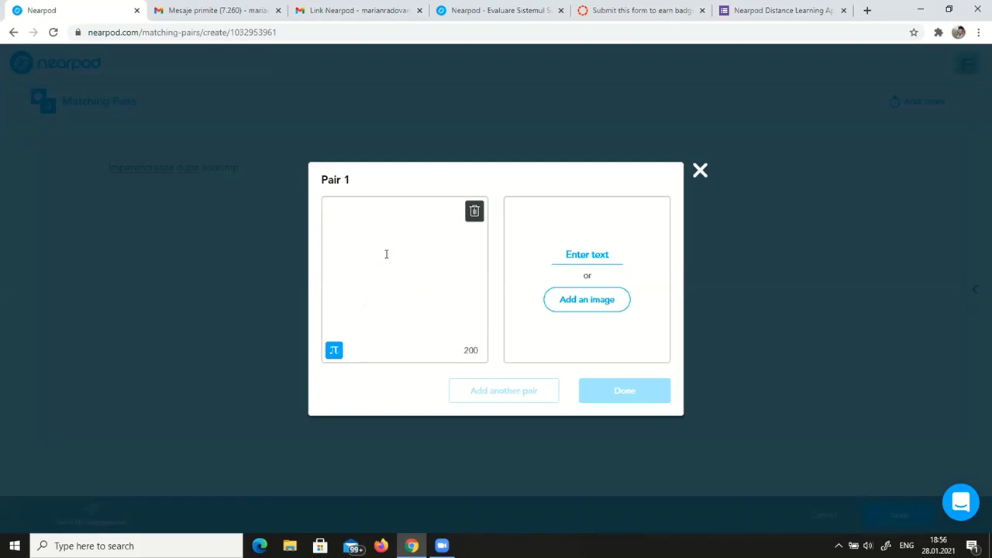
type("iasd")
key("BackSpace")
key("BackSpace")
type("rna")
left_click(583, 248)
type("d")
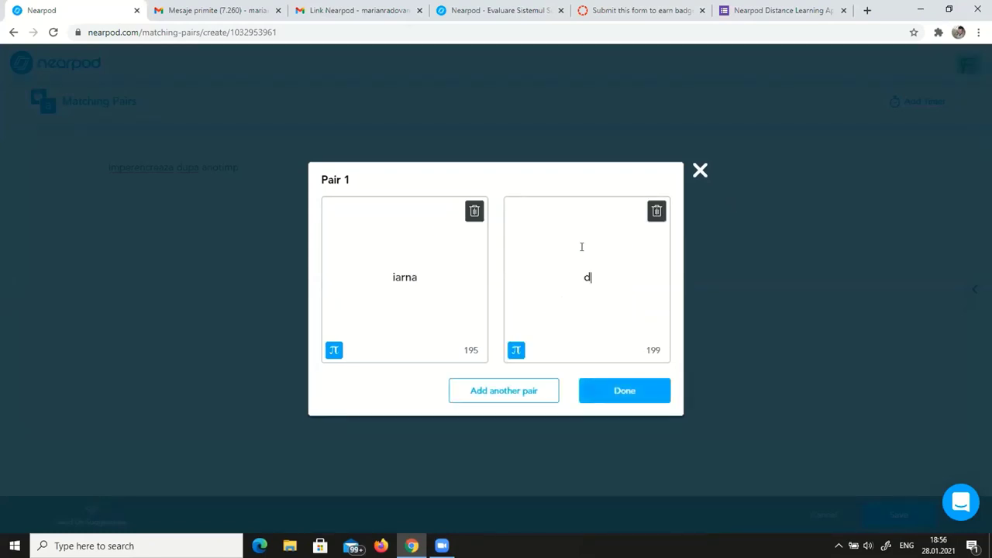
type("ec, ian, feb")
Add a second pair matching "vara" with "iunie, iulie, august"
left_click(504, 391)
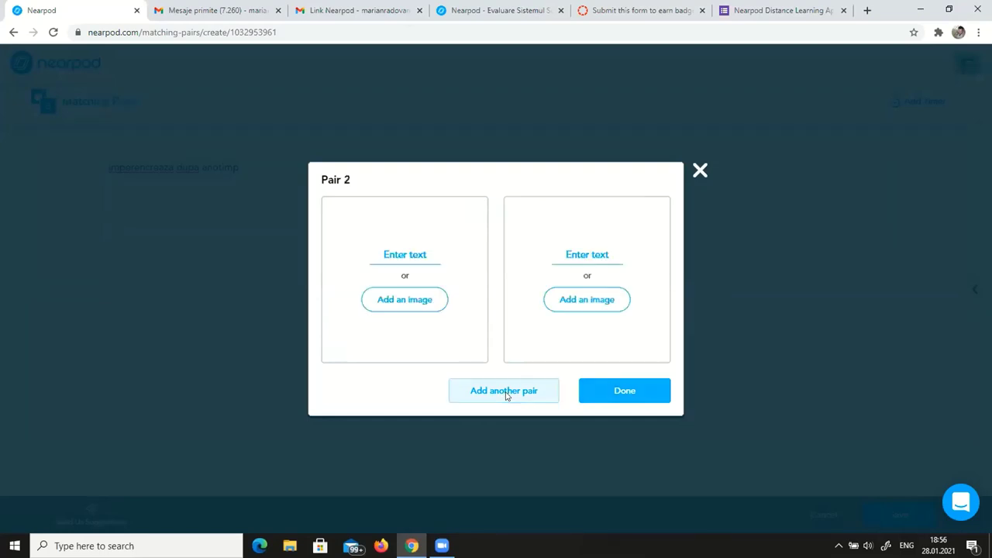
left_click(427, 257)
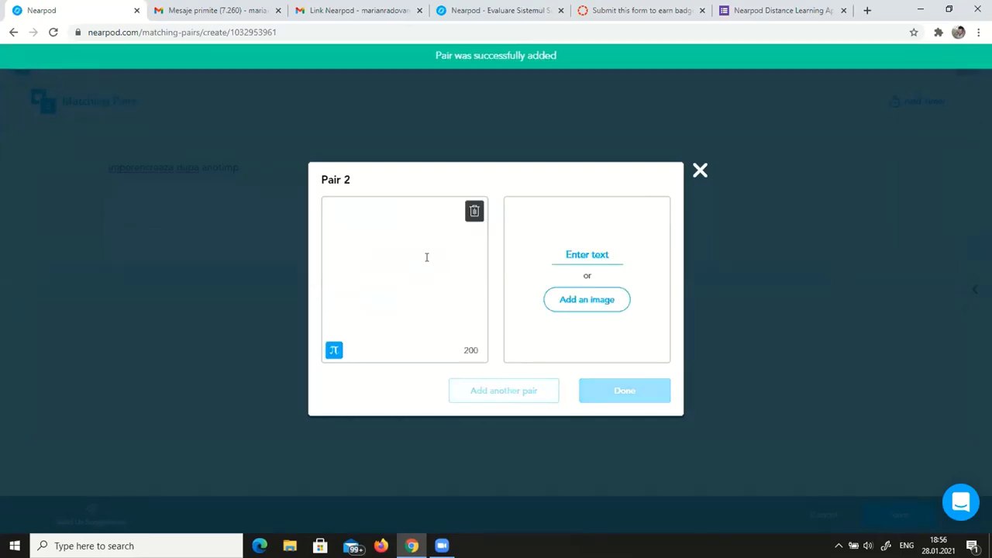
type("vara")
left_click(580, 255)
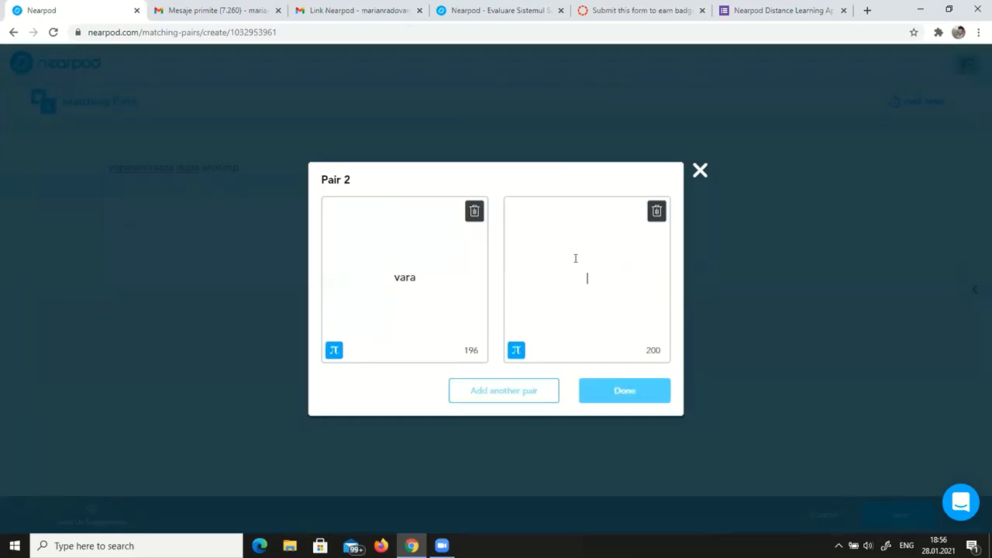
type("iunie, ")
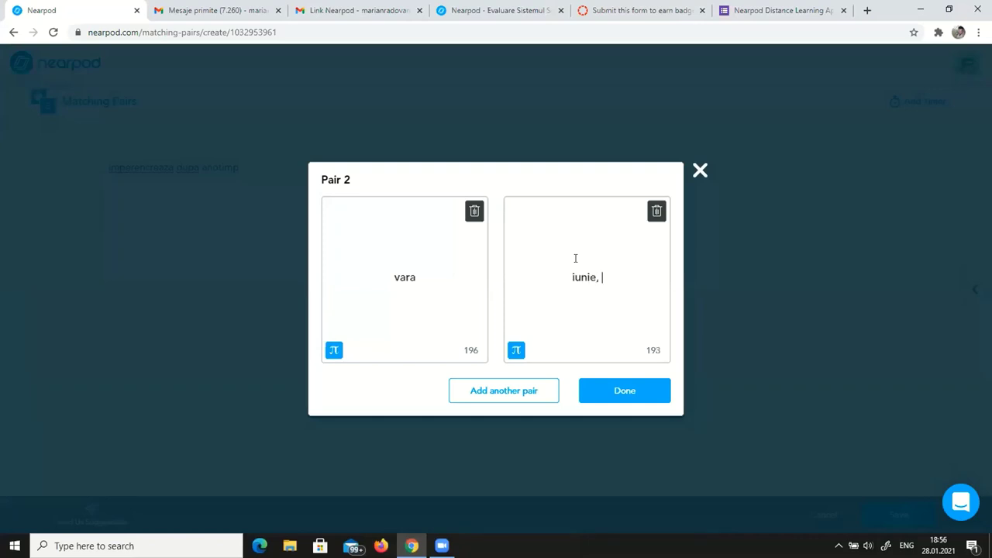
type("iulkie, au")
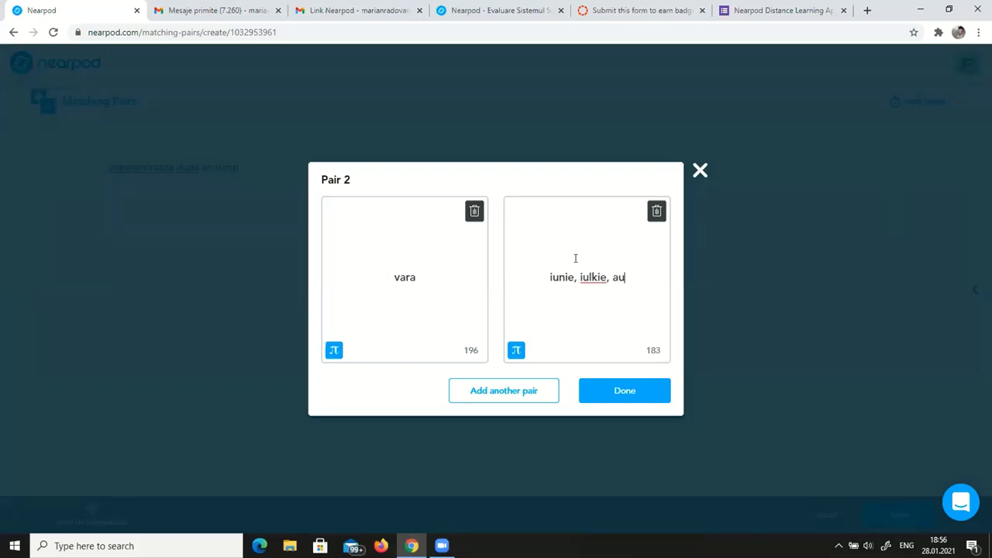
type("gust")
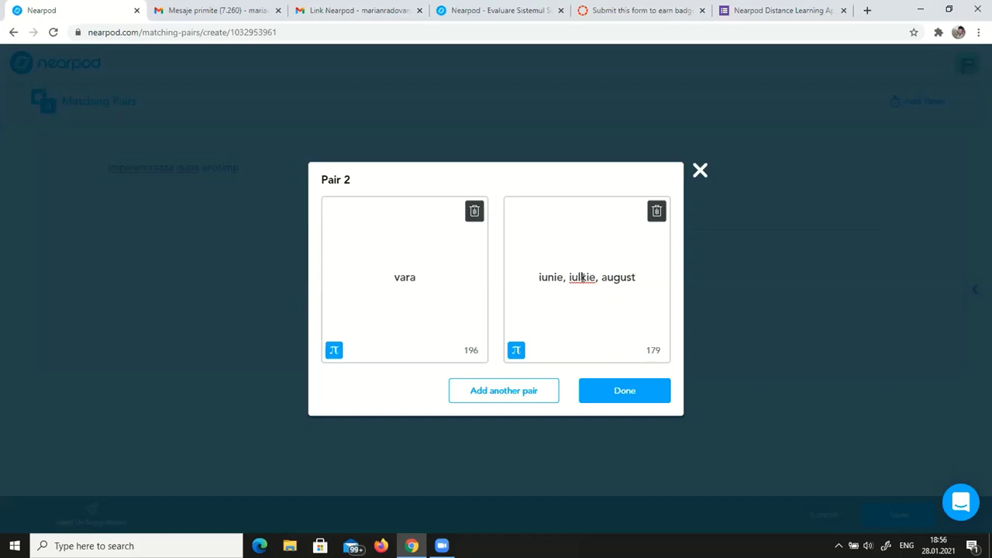
left_click(583, 277)
key("BackSpace")
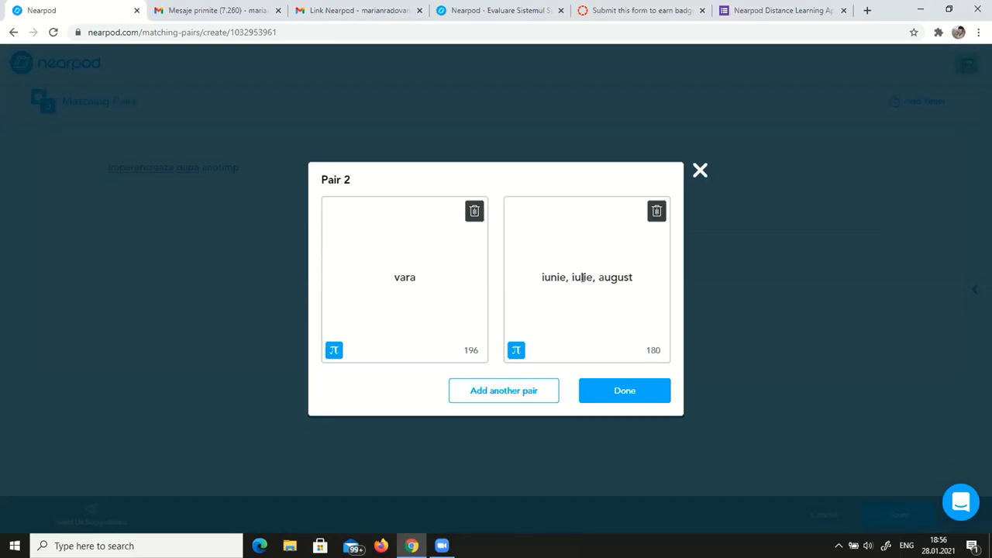
Add a third pair matching "toamna" with "septembrie, cotombrie, nov" and save the Matching Pairs activity
left_click(514, 393)
left_click(398, 253)
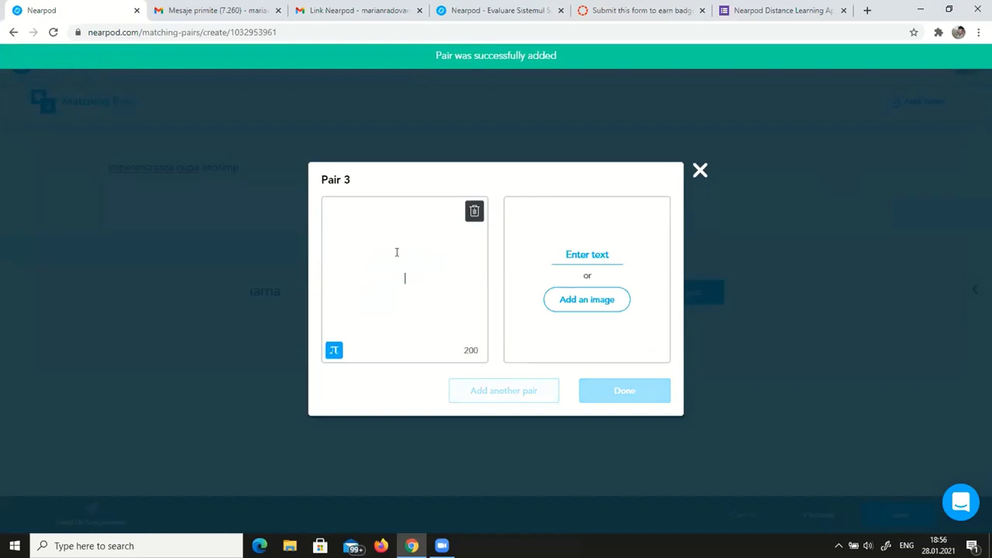
type("toamna")
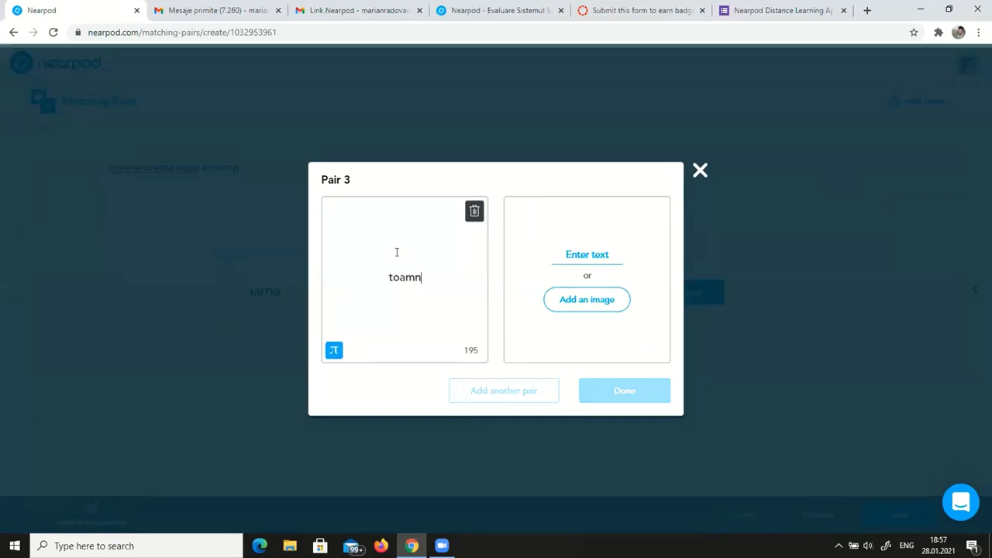
left_click(599, 254)
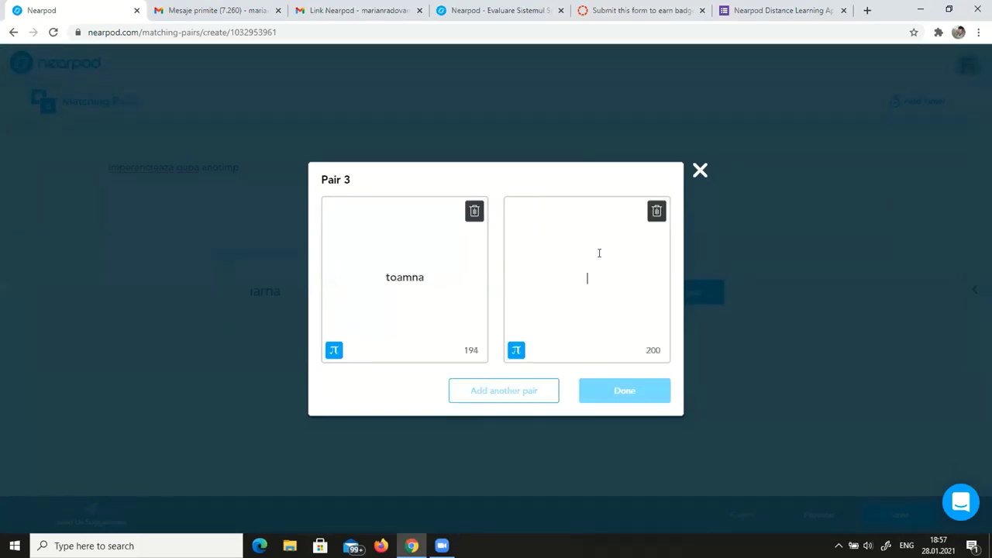
type("septem")
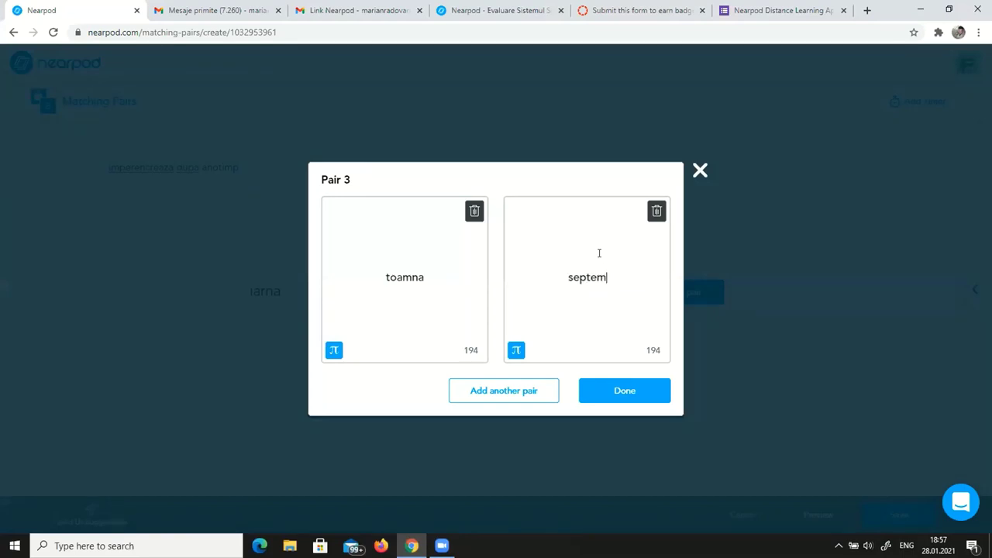
type("brie, cotombrie")
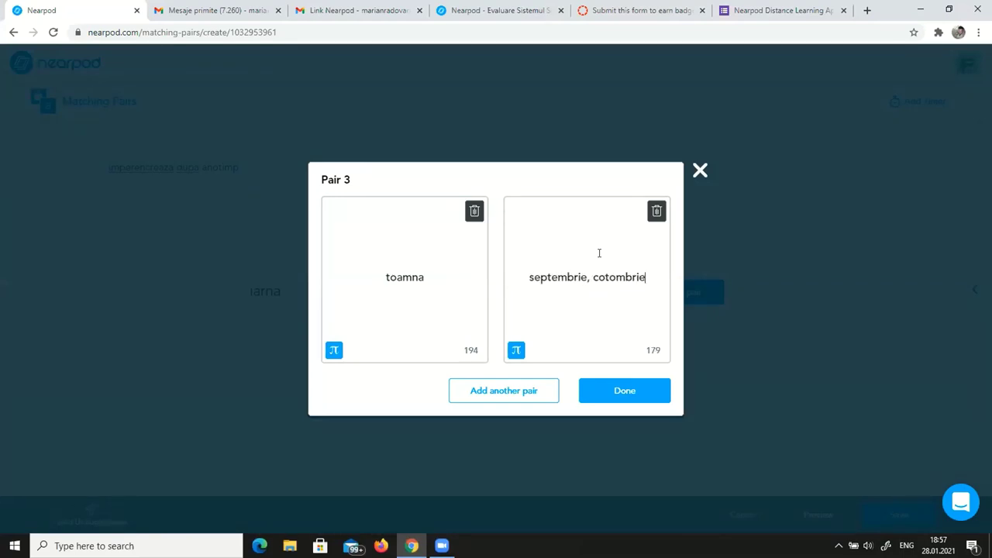
type(", nov")
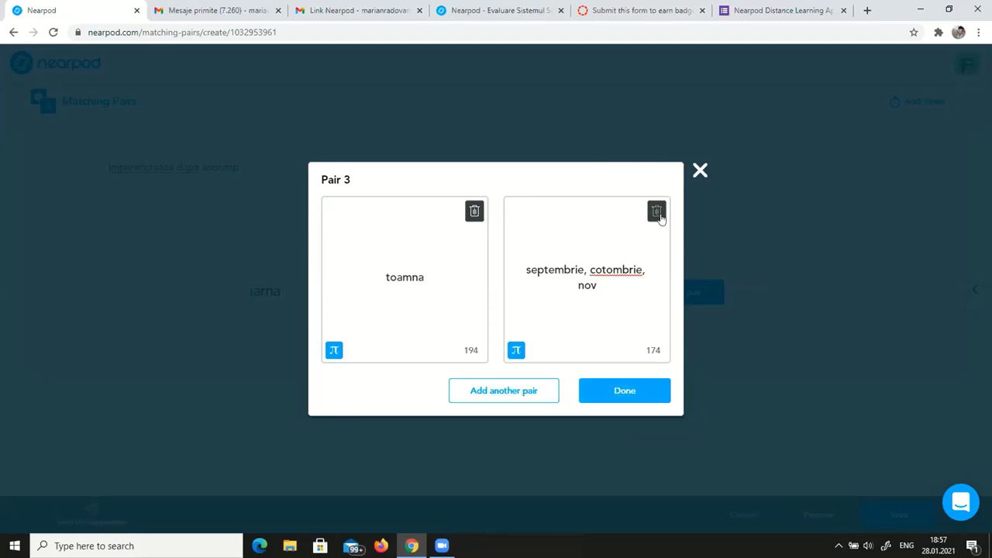
left_click(624, 390)
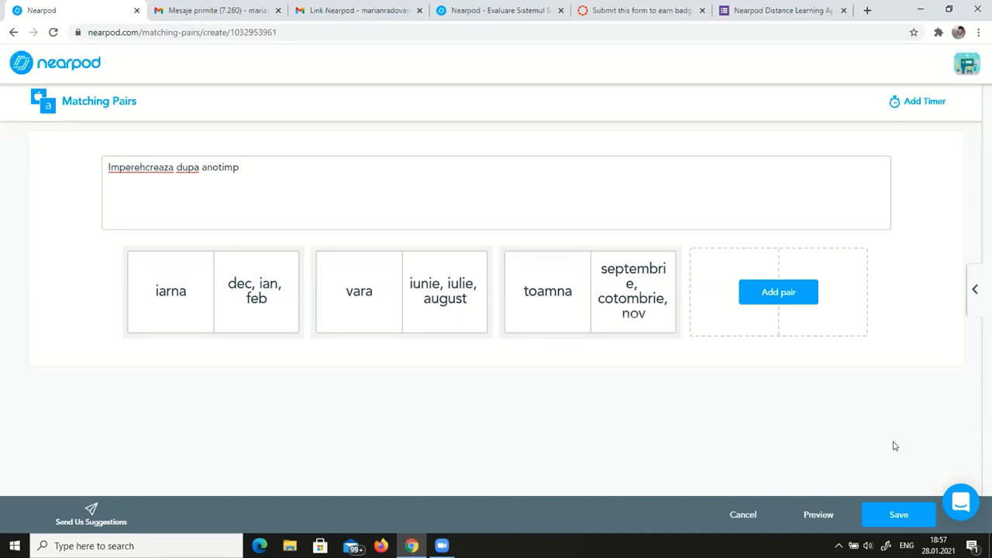
left_click(908, 515)
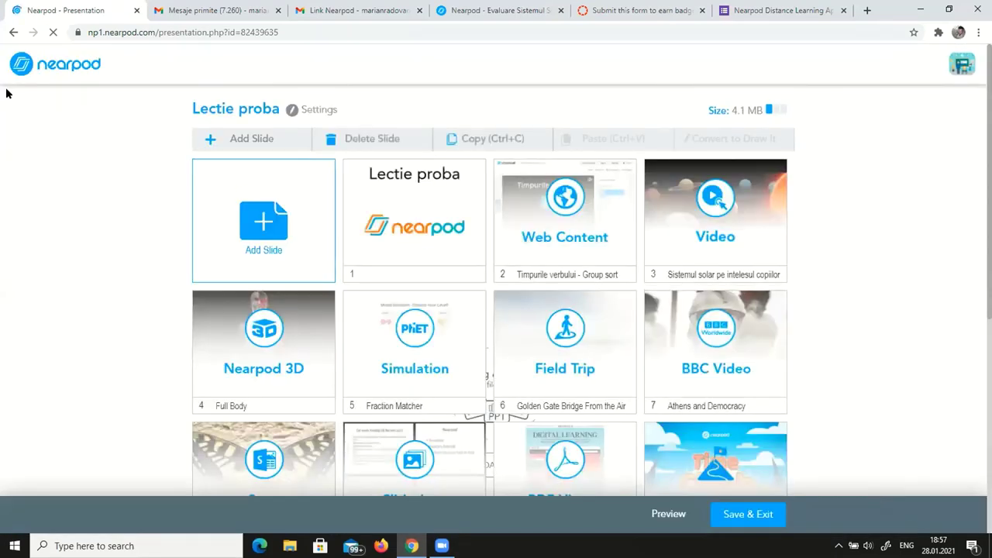
Add a Quiz activity to the lesson as a new slide
scroll(262, 179, "down", 2)
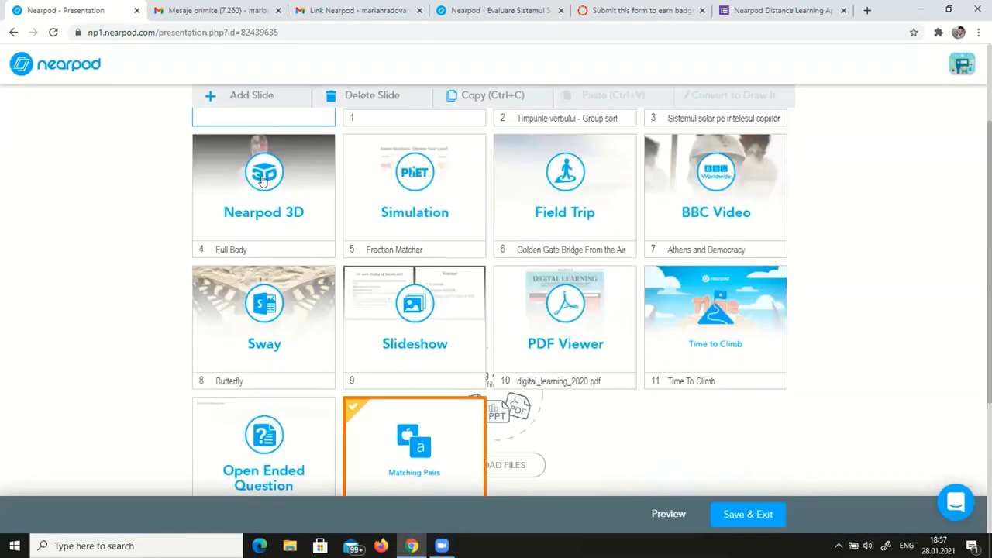
scroll(262, 180, "down", 2)
scroll(290, 138, "up", 2)
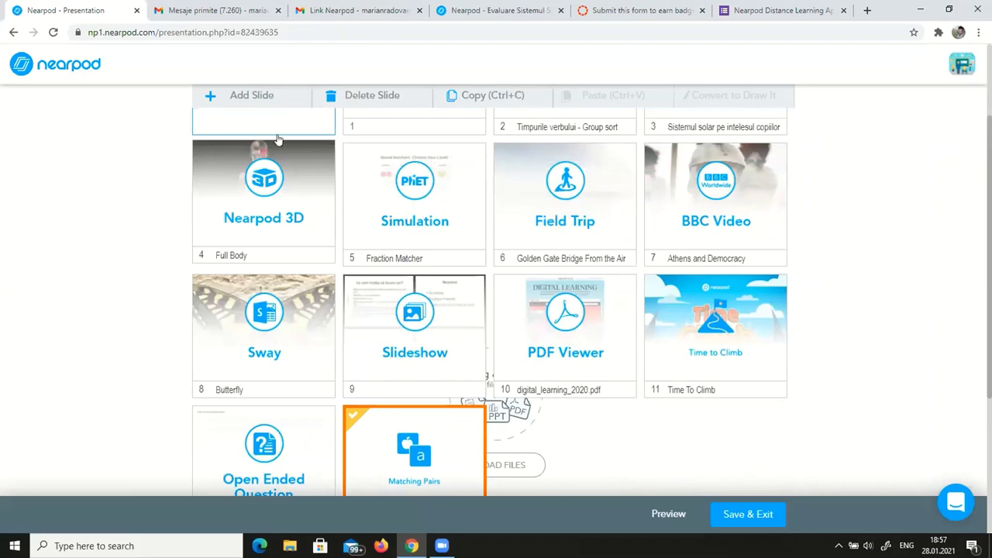
left_click(266, 95)
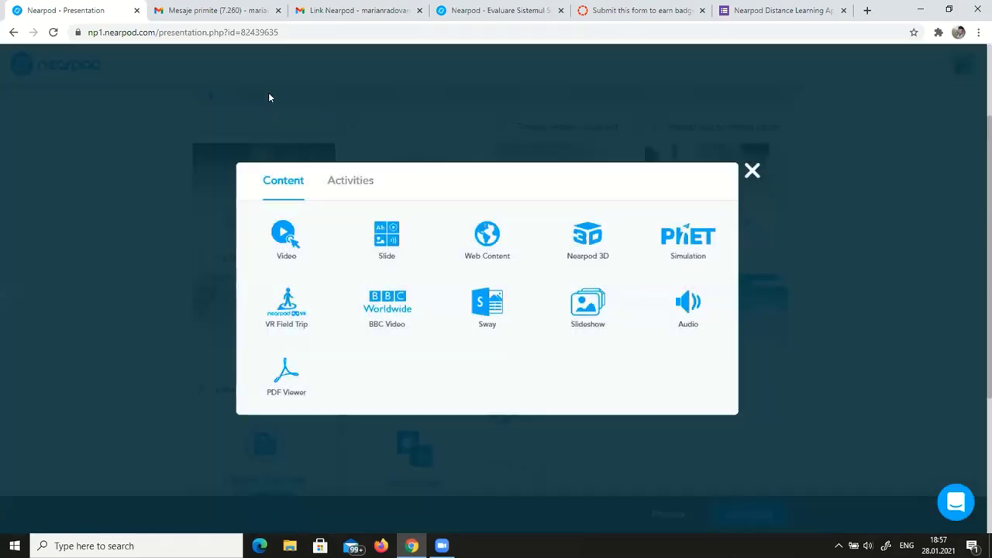
left_click(351, 180)
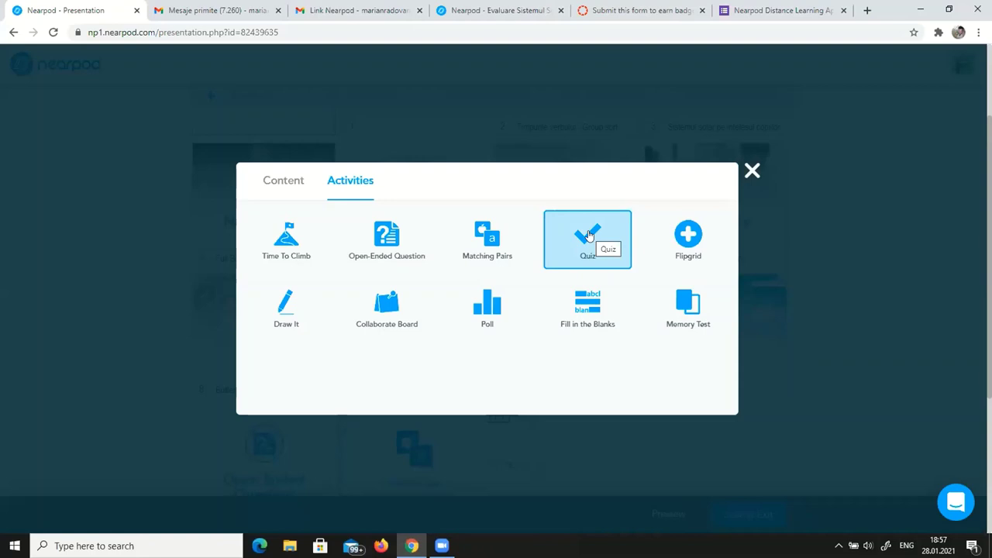
left_click(589, 235)
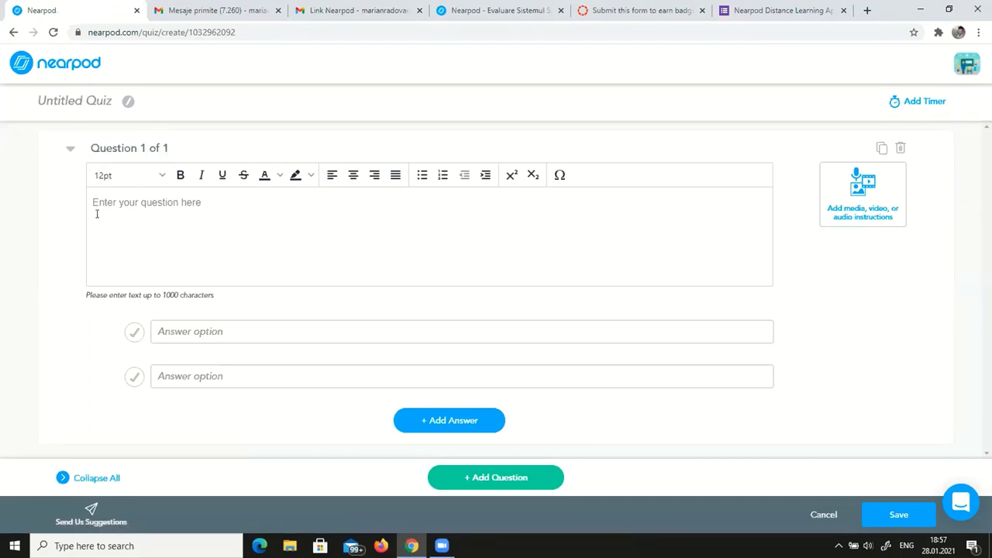
Enter the first quiz question "Iunie este o luna de" with the answer options "vara" and "toamna"
left_click(109, 198)
type("Iu")
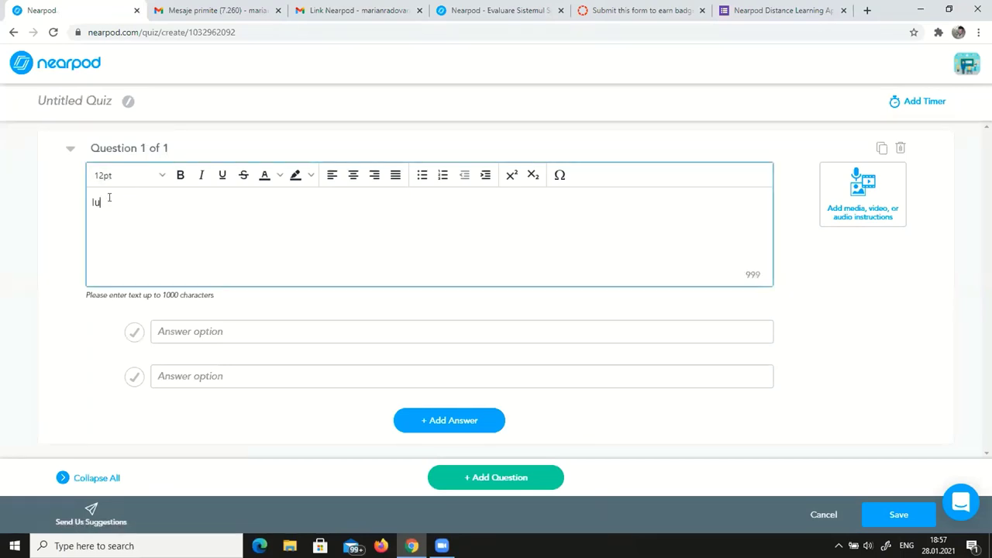
type("nie este o luna de")
left_click(203, 330)
type("vara")
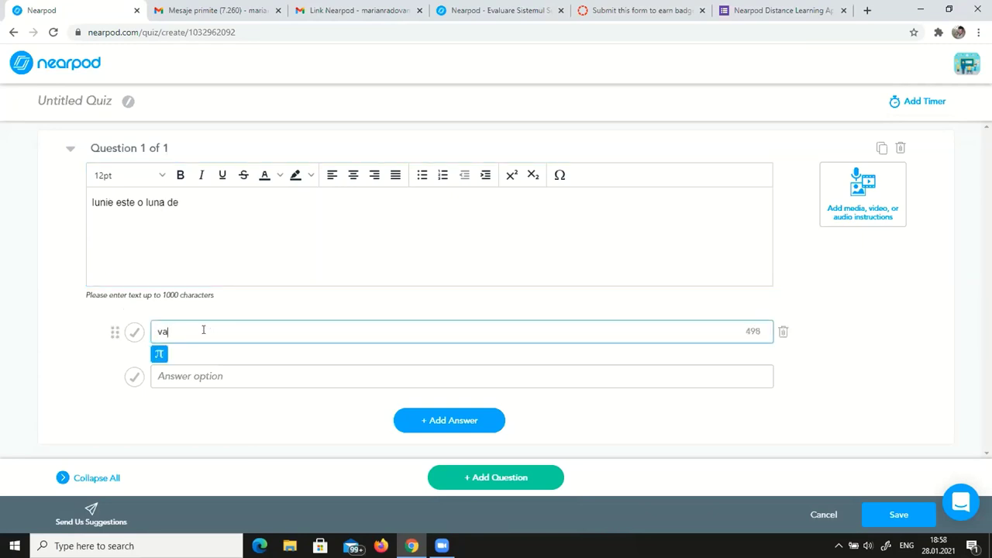
left_click(203, 377)
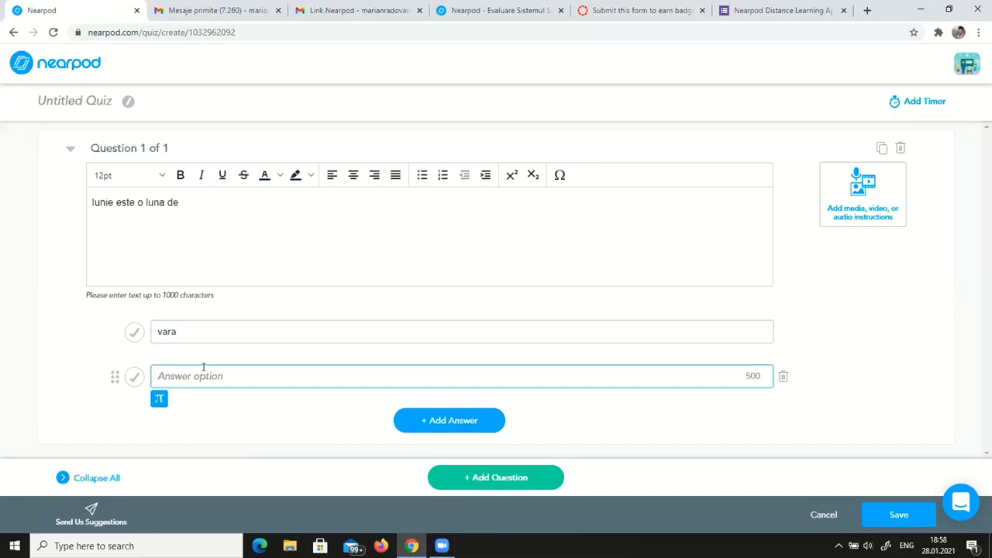
type("toamna")
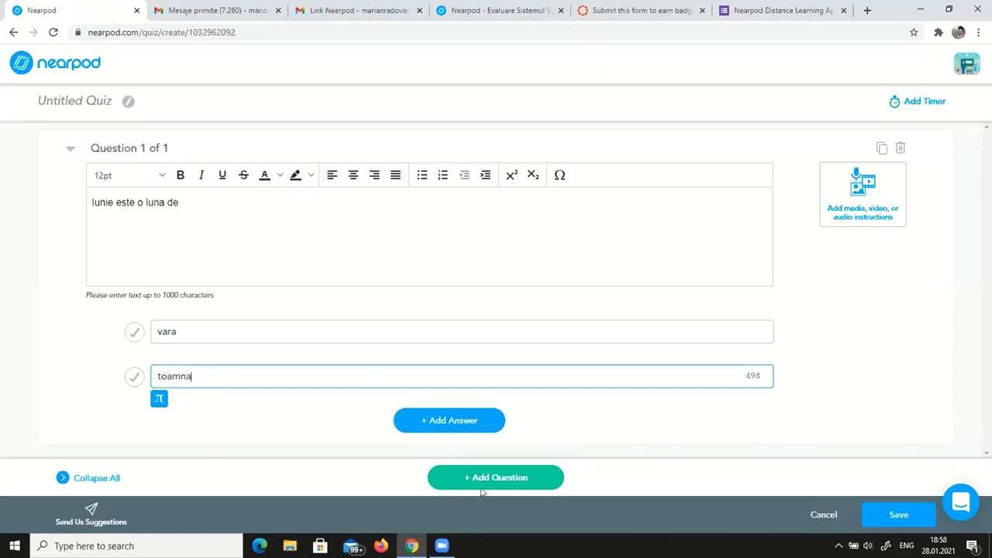
Add a second quiz question "Pe Marte exista viata" with answer options "A" and "F", marking both as correct
left_click(447, 480)
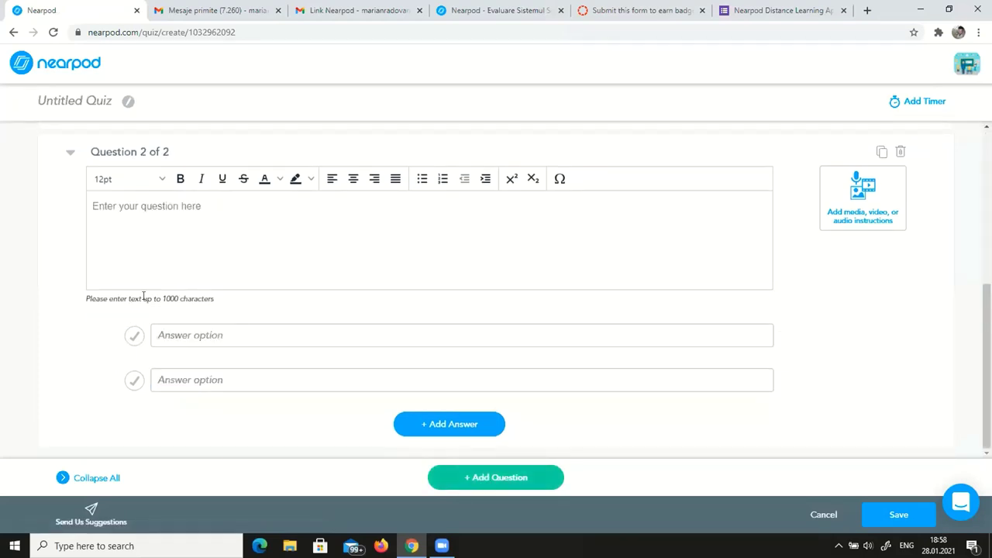
left_click(151, 205)
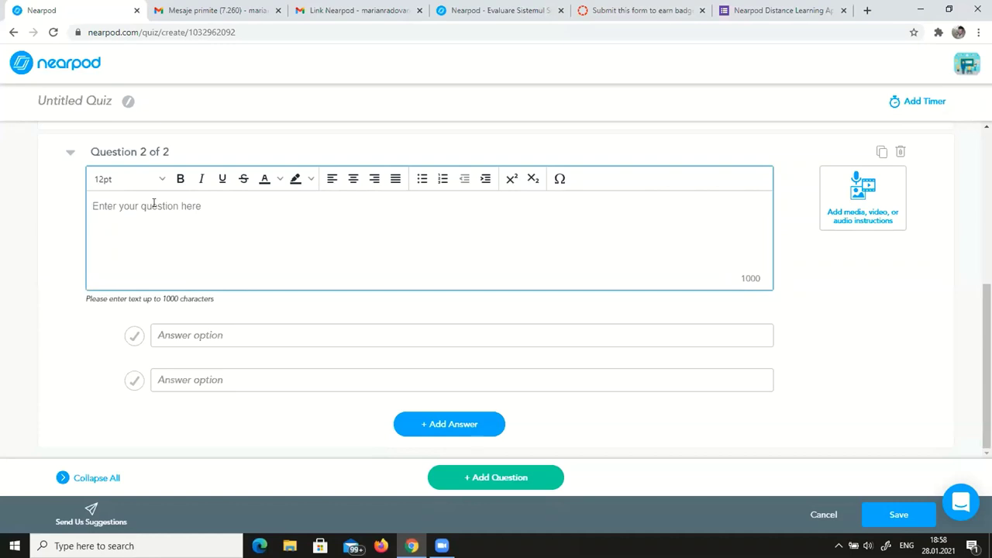
type("Pe Ma")
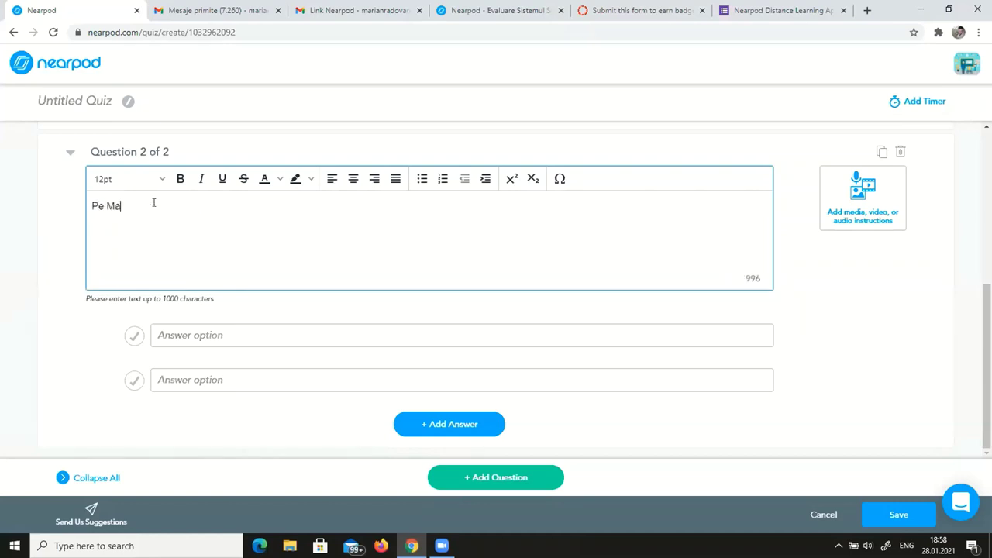
type("rte exista viata")
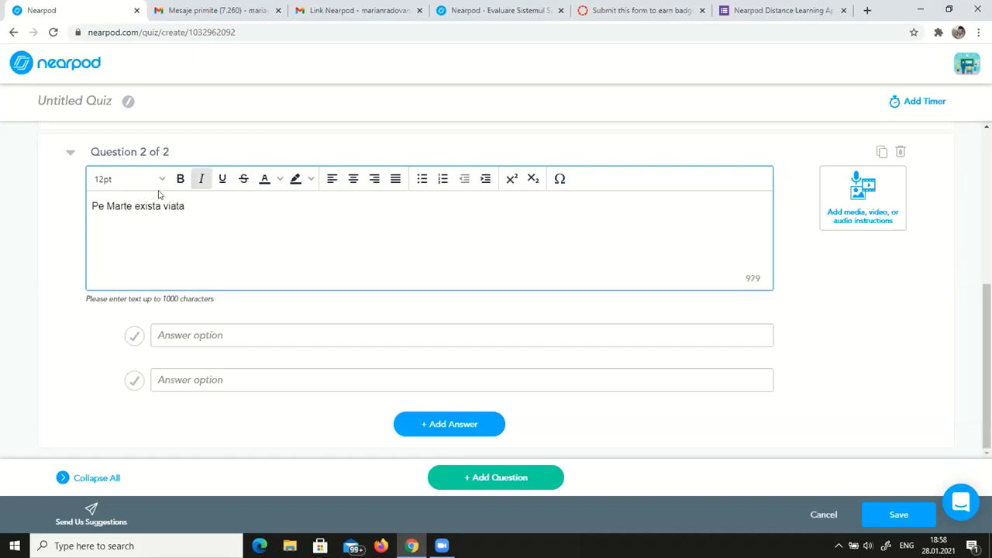
left_click(214, 335)
type("A")
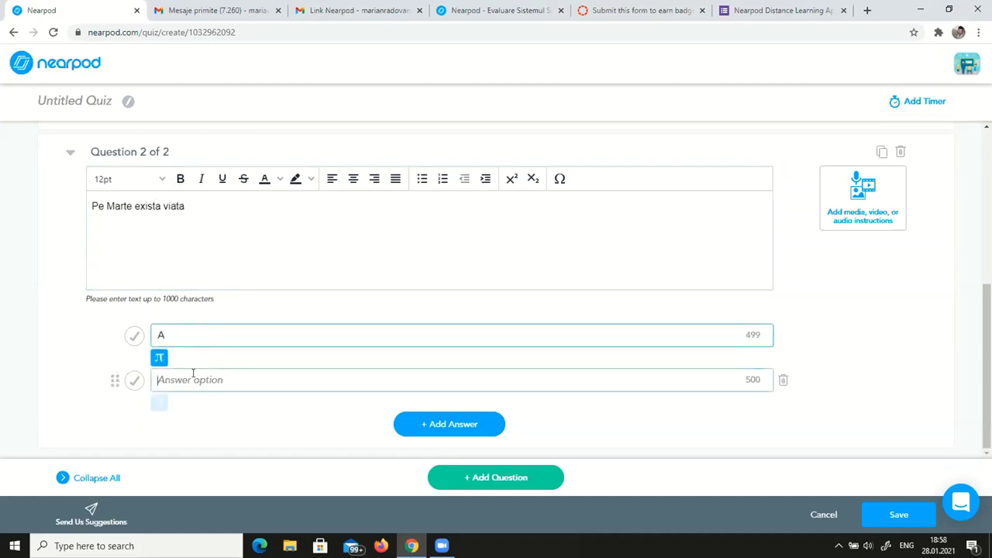
left_click(193, 377)
type("F")
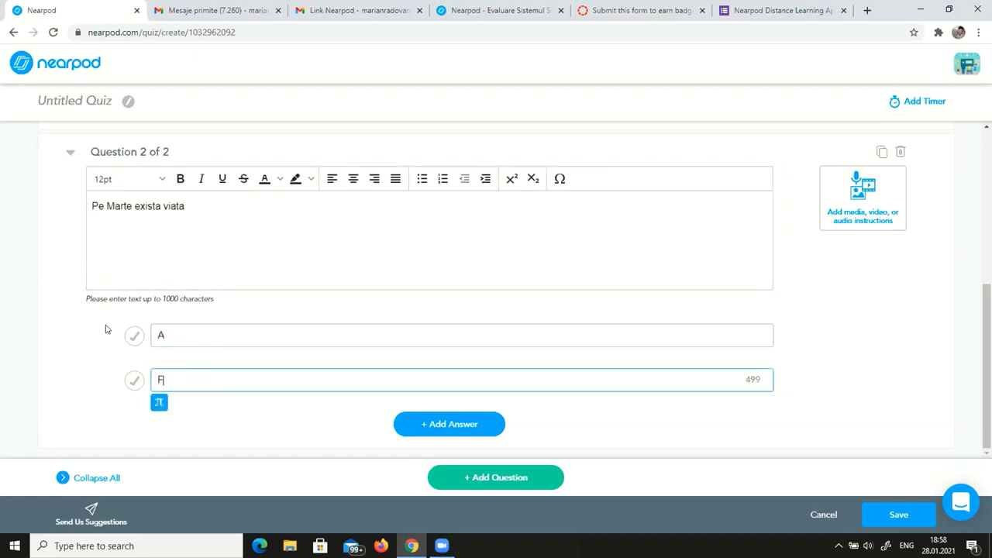
left_click(132, 337)
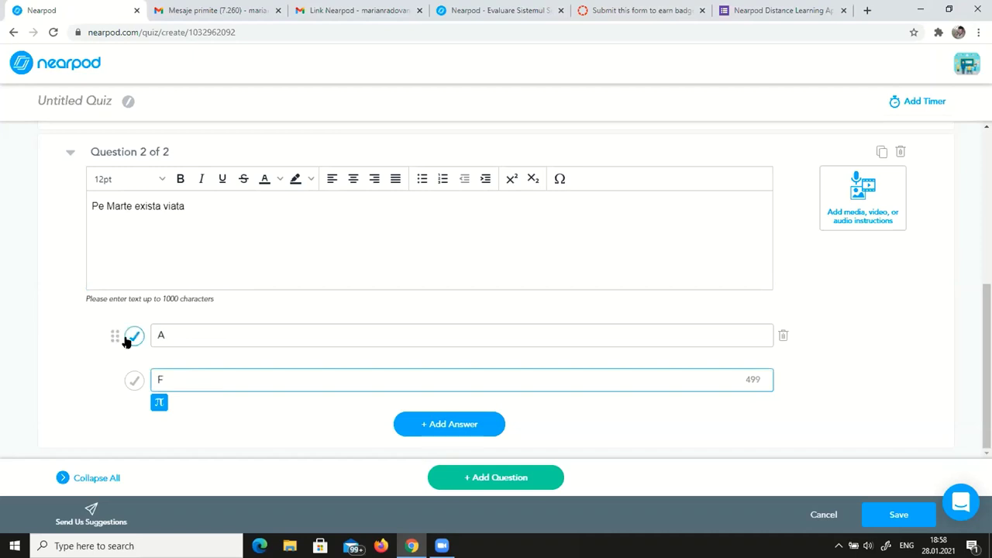
left_click(135, 381)
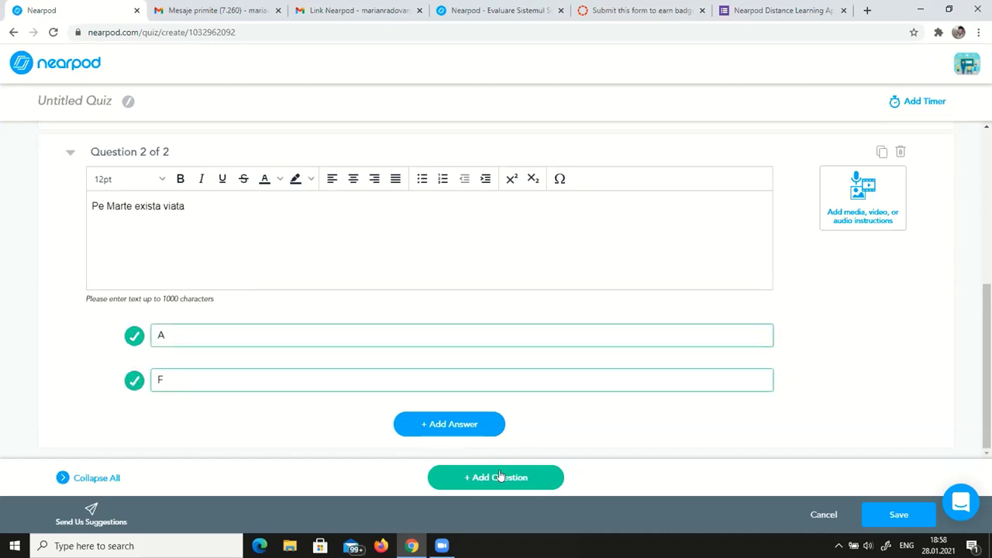
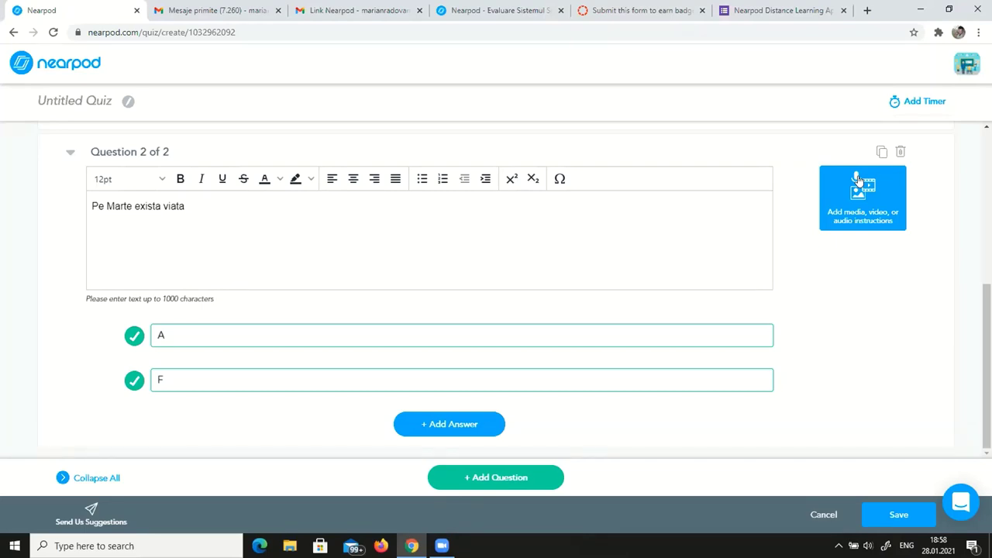
Mark "vara" as the correct answer to the first question and save the quiz
left_click(899, 517)
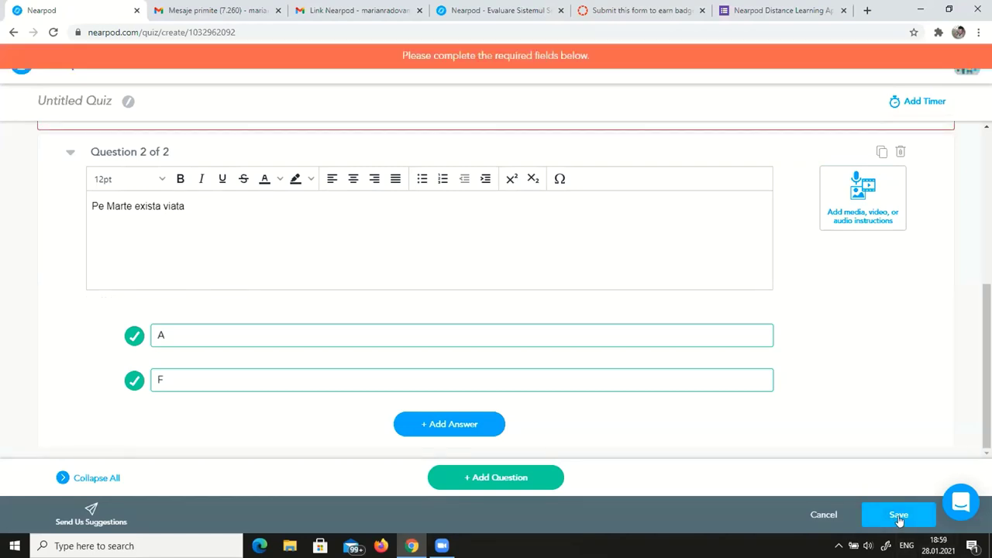
scroll(464, 371, "up", 5)
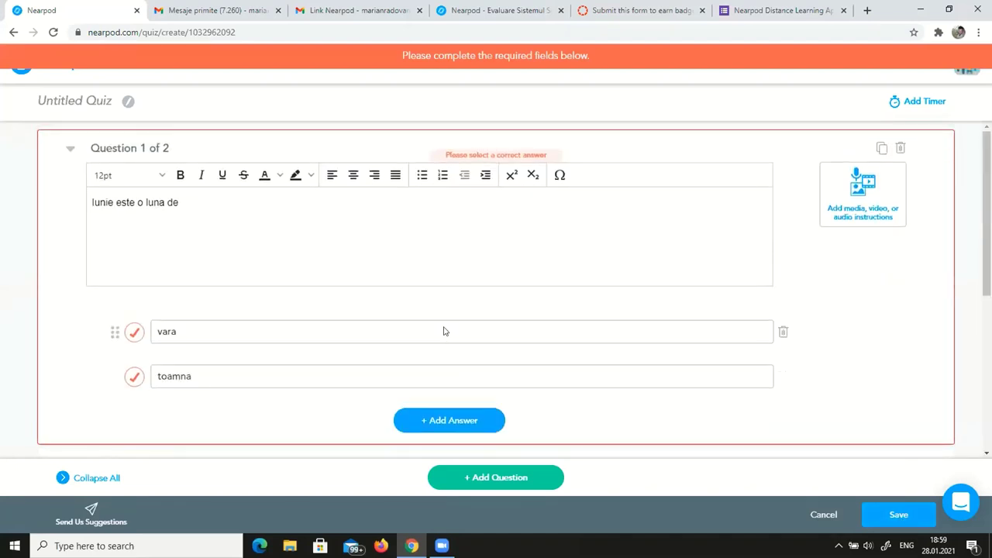
left_click(134, 331)
scroll(776, 473, "down", 5)
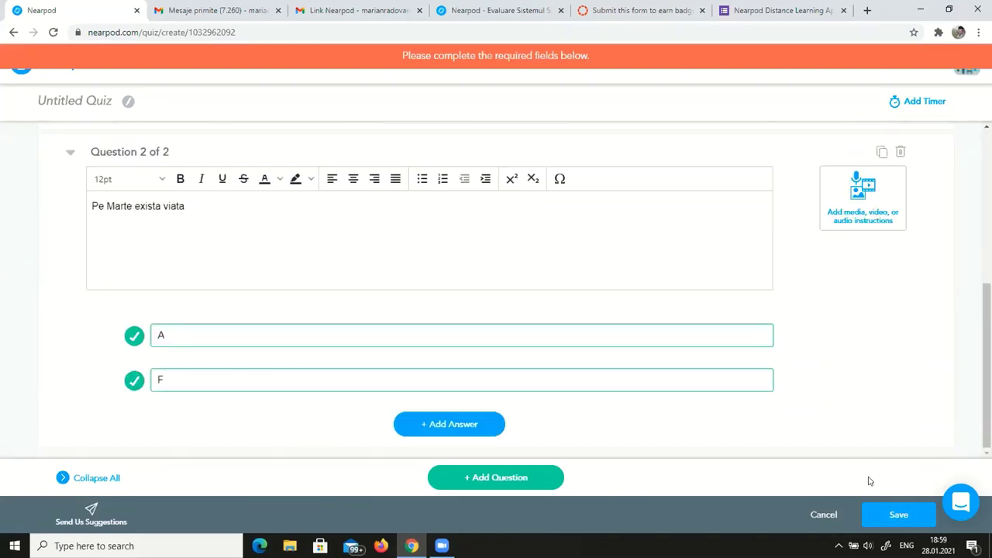
left_click(884, 523)
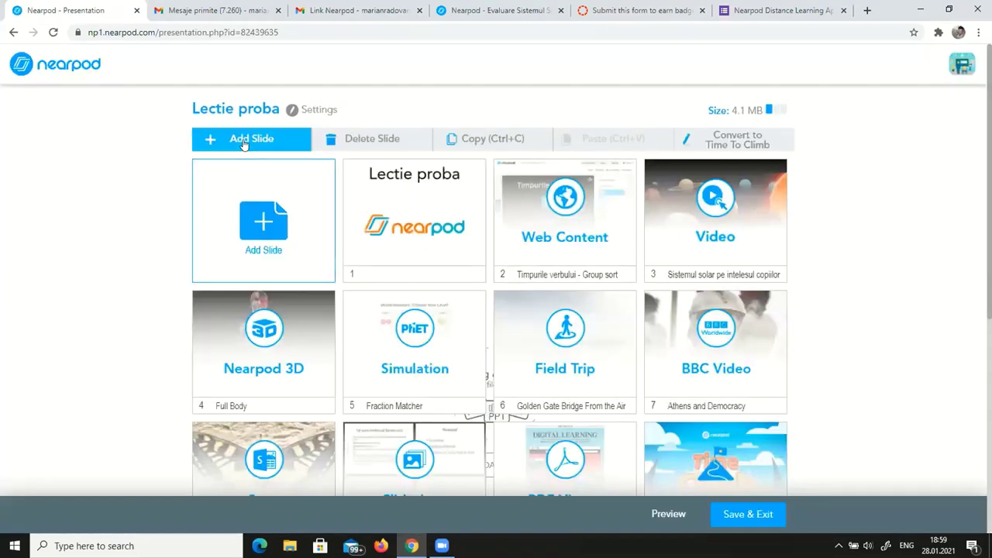
Add a Draw It activity to the lesson as a new slide
left_click(243, 139)
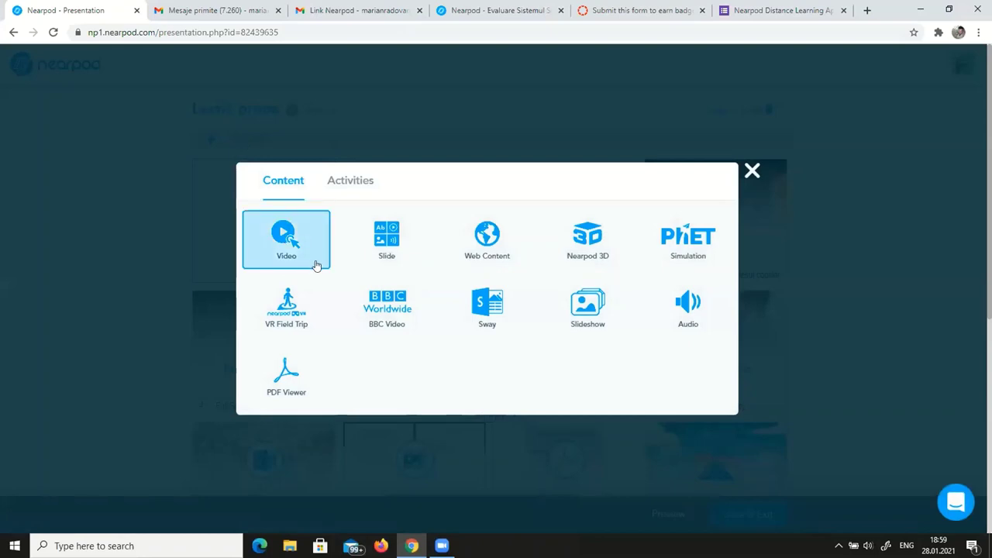
left_click(347, 183)
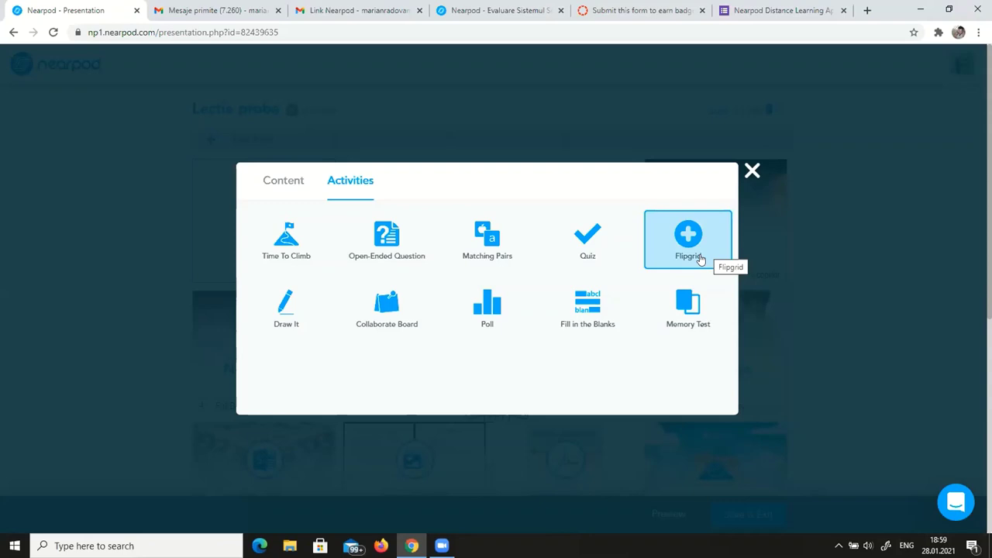
left_click(285, 305)
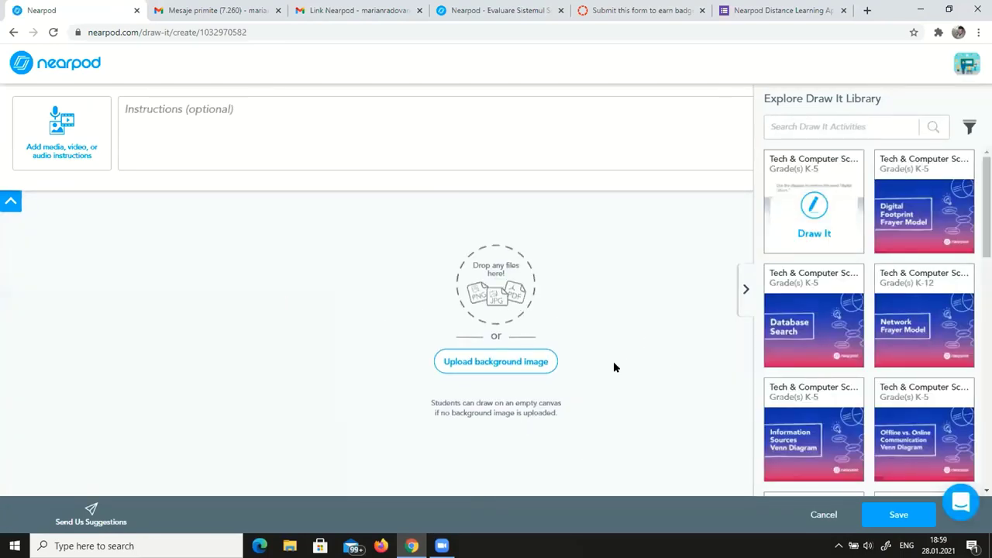
Upload the map of political formations from the "Materiale istorie" folder as the Draw It background image
left_click(477, 365)
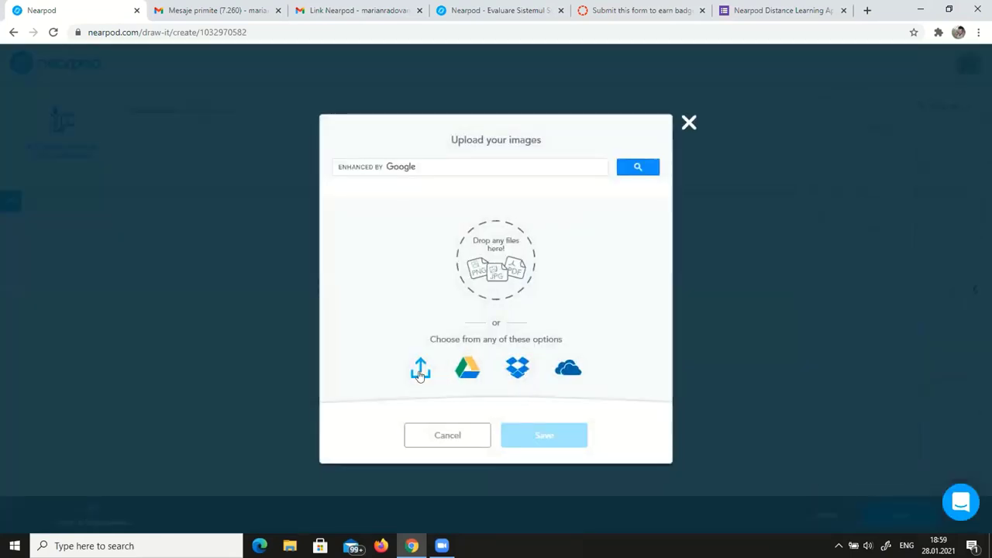
left_click(420, 371)
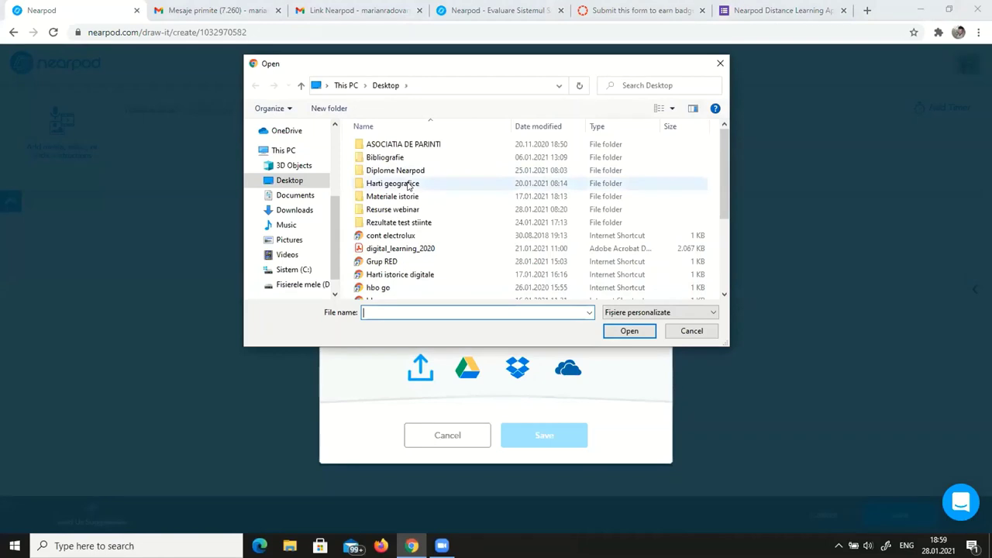
double_click(411, 197)
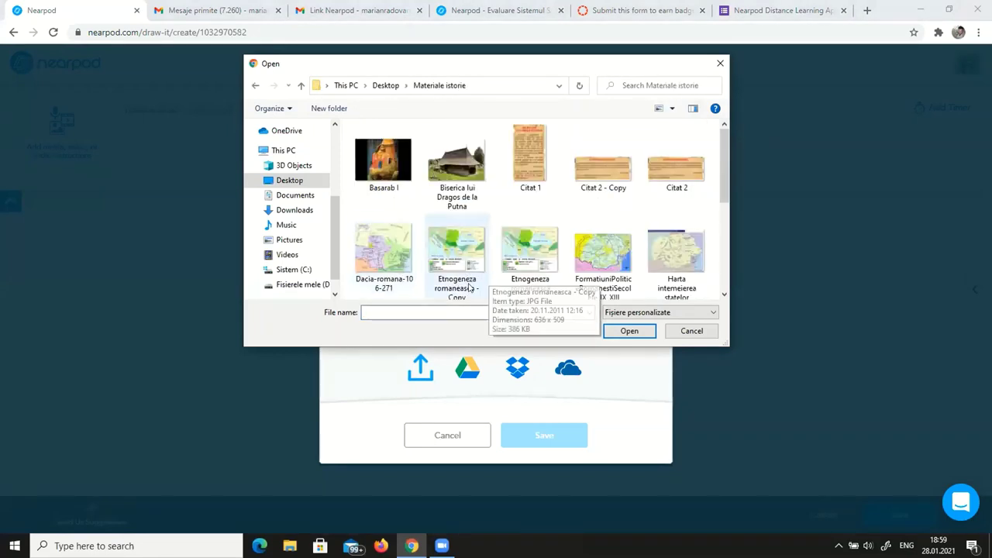
double_click(610, 256)
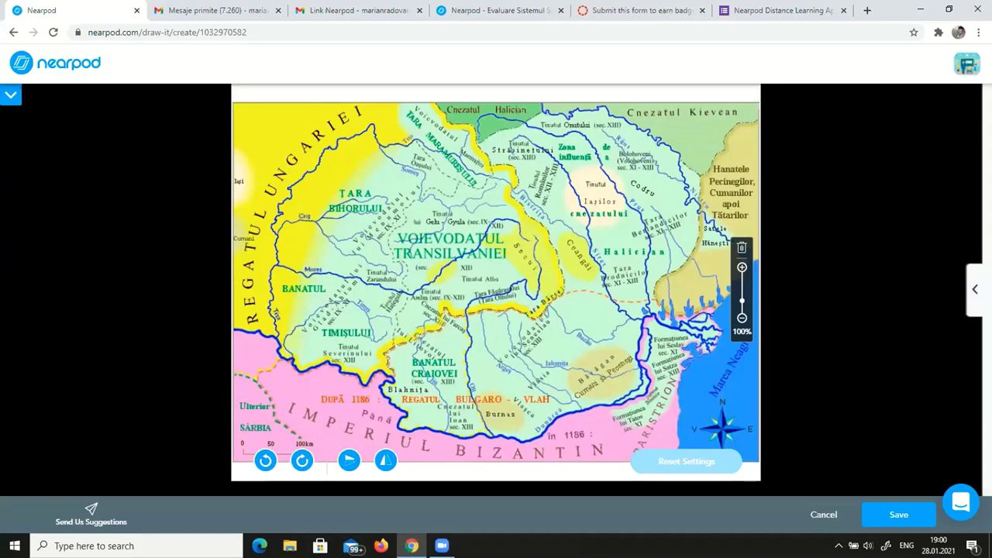
Enter the instructions "Te rog sa incercuiesti formatiunile statate din Transilvania!" and save the Draw It activity
left_click(10, 96)
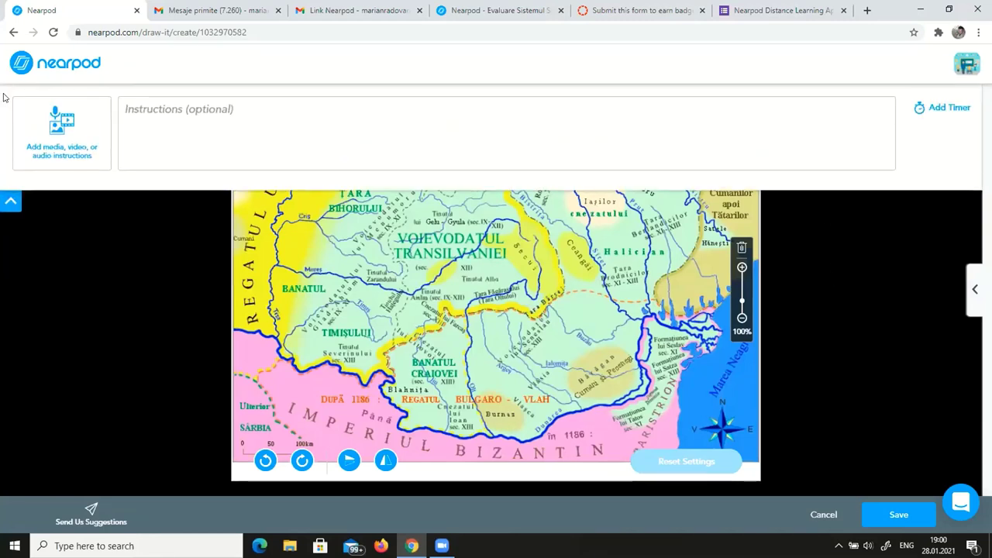
left_click(205, 111)
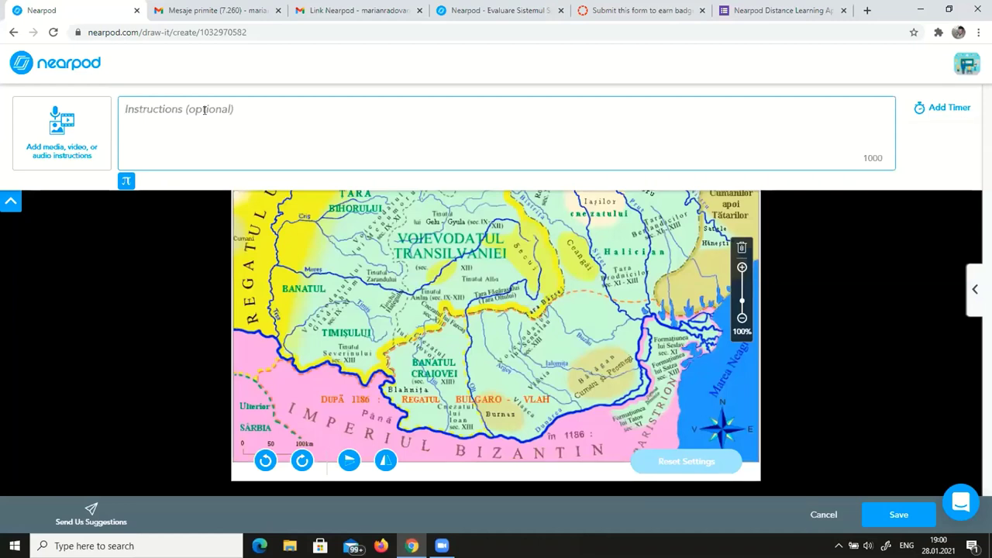
type("Te rog sa ")
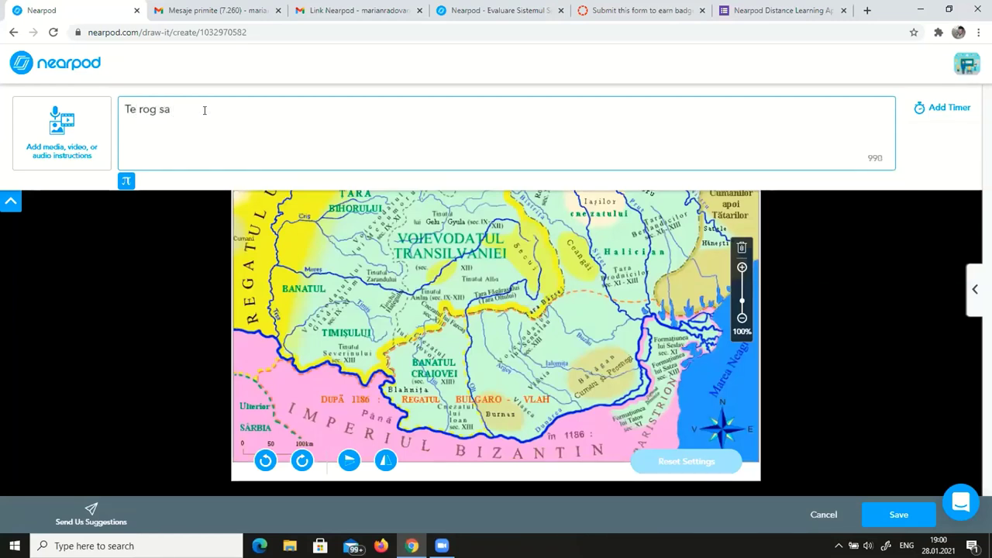
type("incercuiesti ")
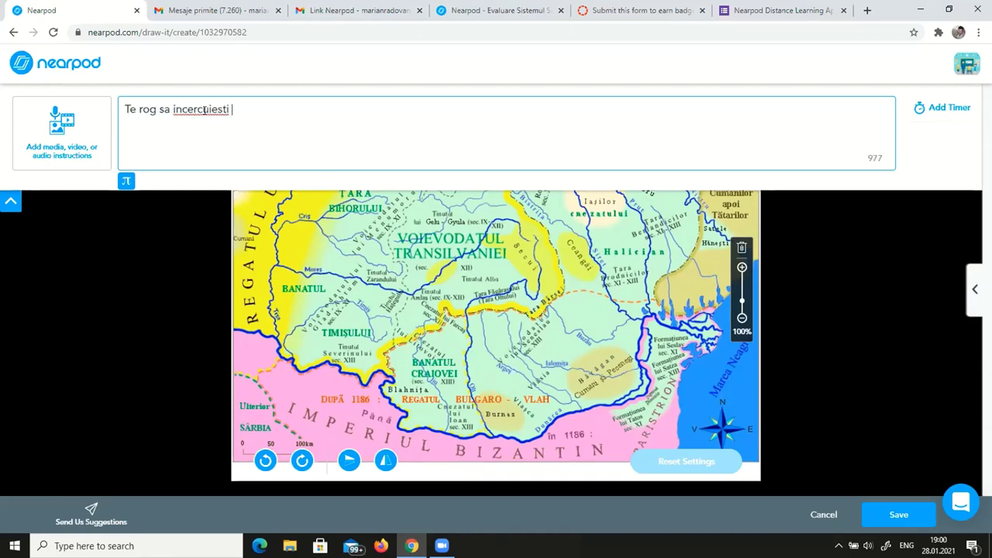
type("formatiunile sta")
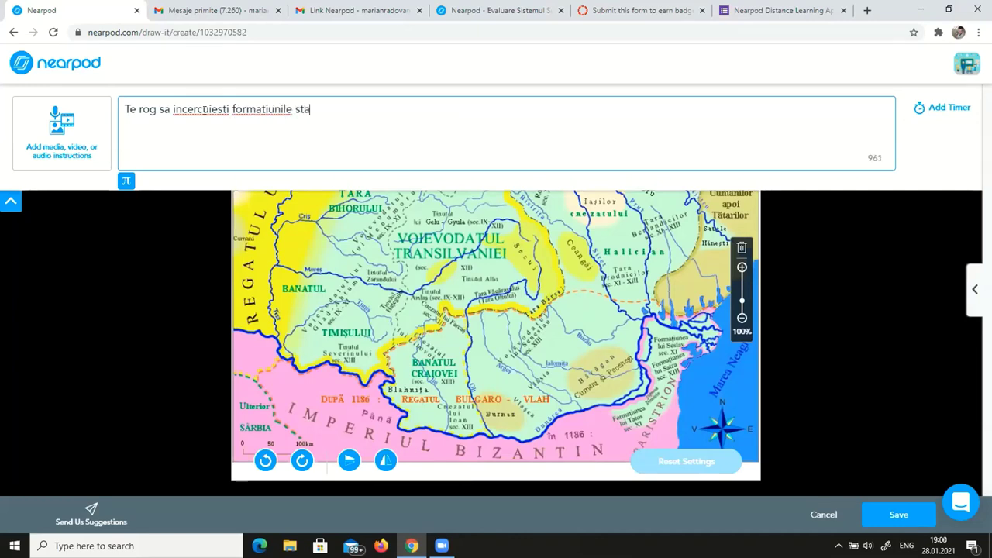
type("tate din ")
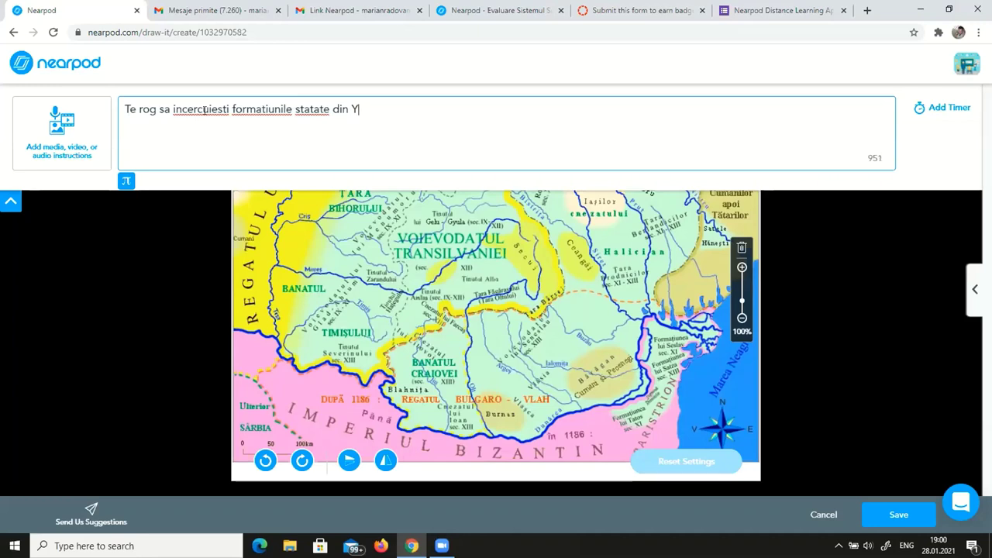
type("Transi")
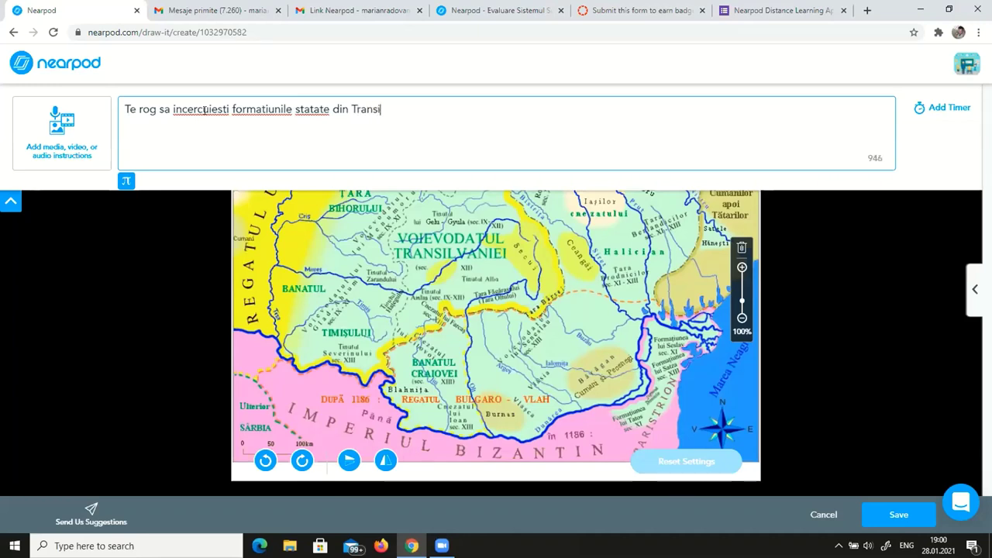
type("lvania!")
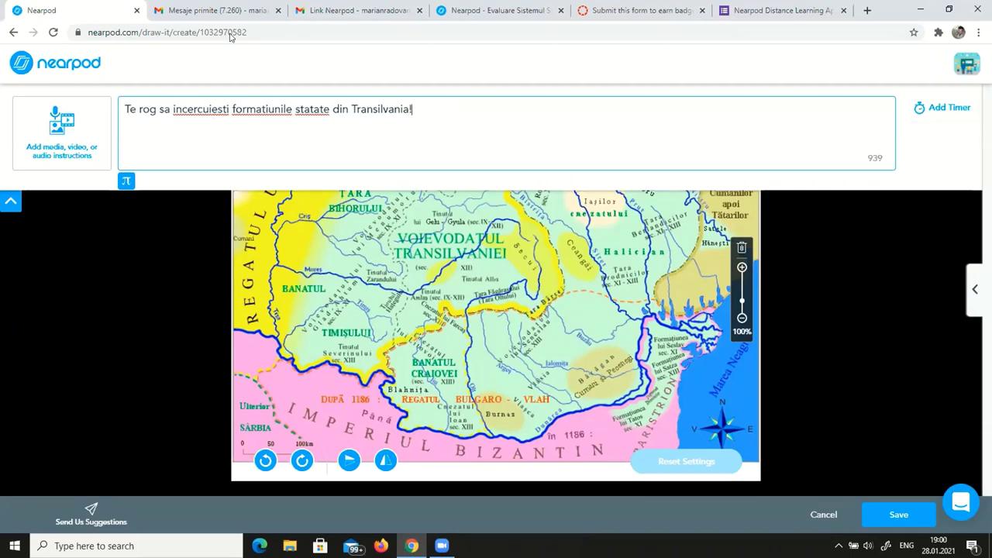
left_click(893, 516)
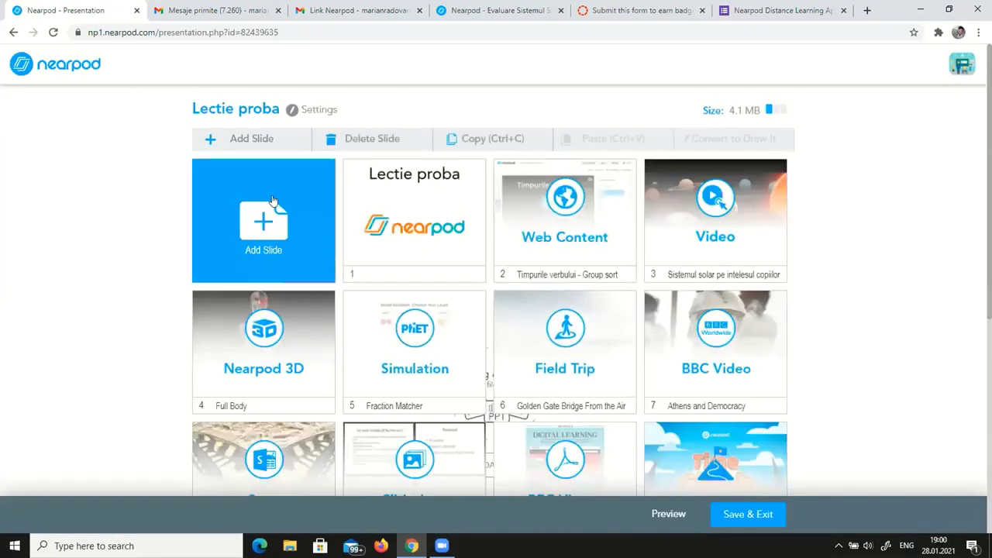
Add a Collaborate Board activity to the lesson as a new slide
scroll(295, 222, "down", 4)
scroll(297, 224, "up", 2)
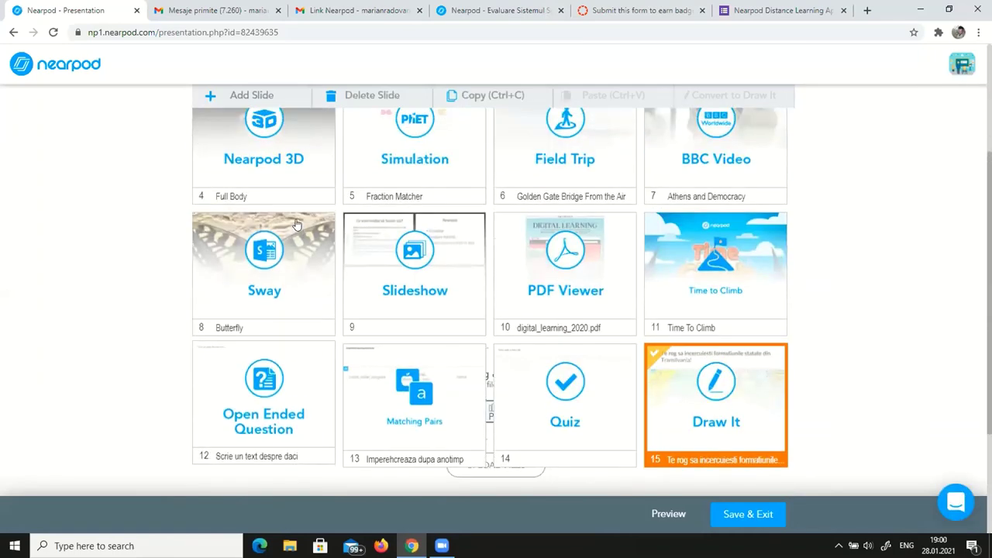
scroll(297, 224, "up", 3)
left_click(276, 214)
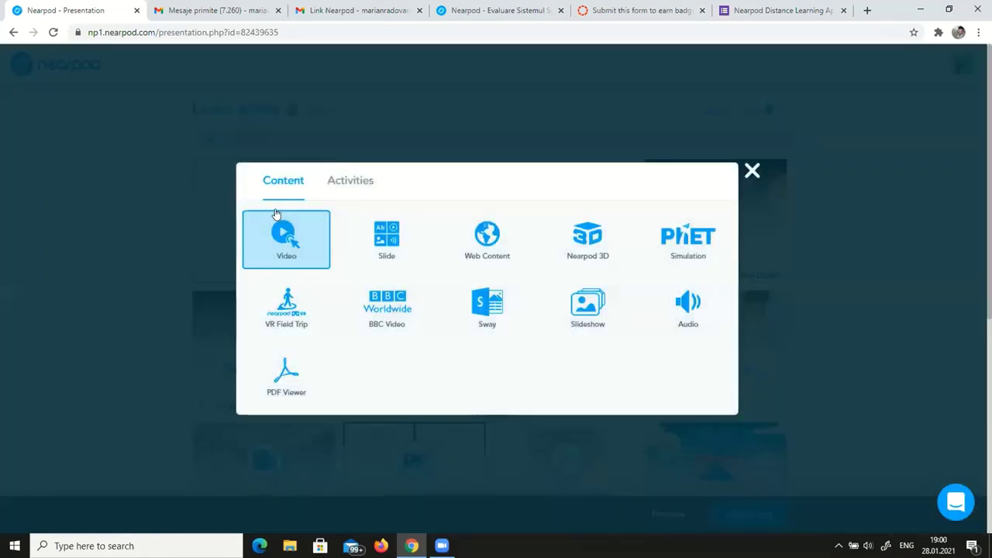
left_click(359, 177)
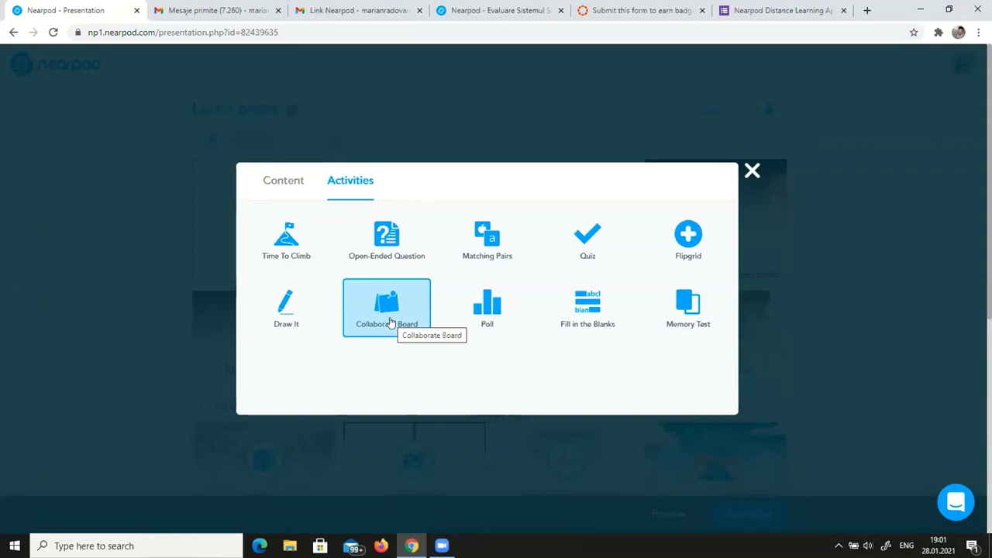
left_click(390, 322)
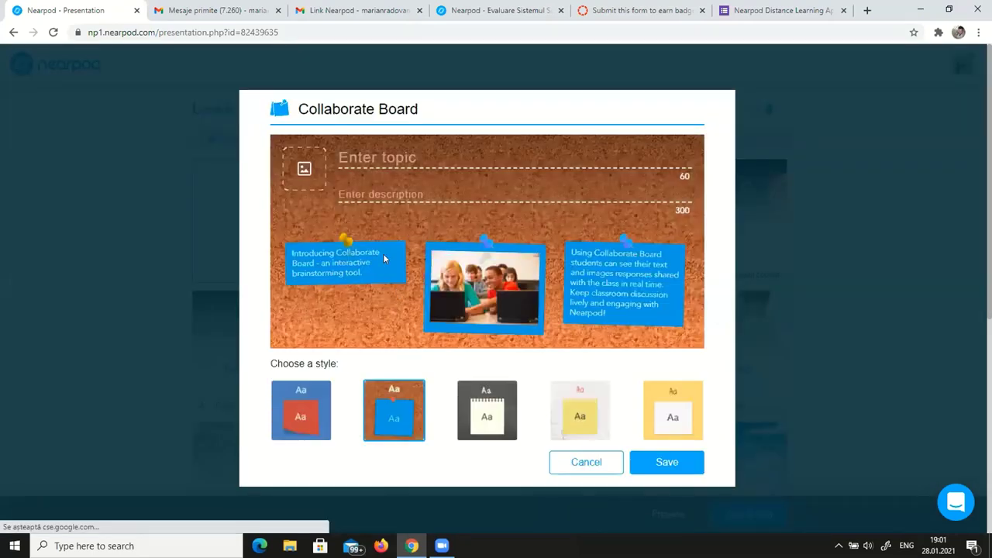
Try each of the five Collaborate Board styles in turn, finishing on the yellow board with white notes
left_click(301, 401)
left_click(394, 416)
left_click(512, 416)
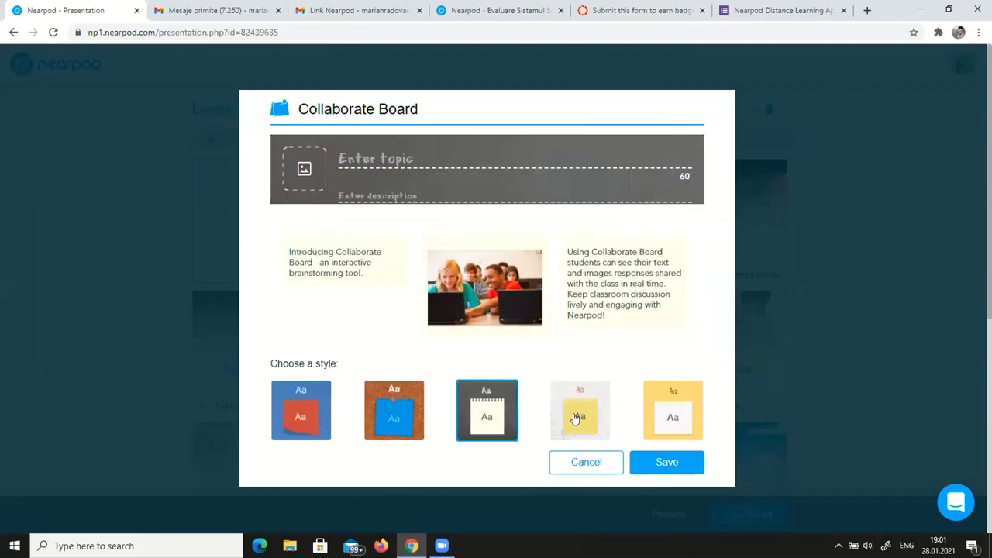
left_click(578, 417)
left_click(687, 417)
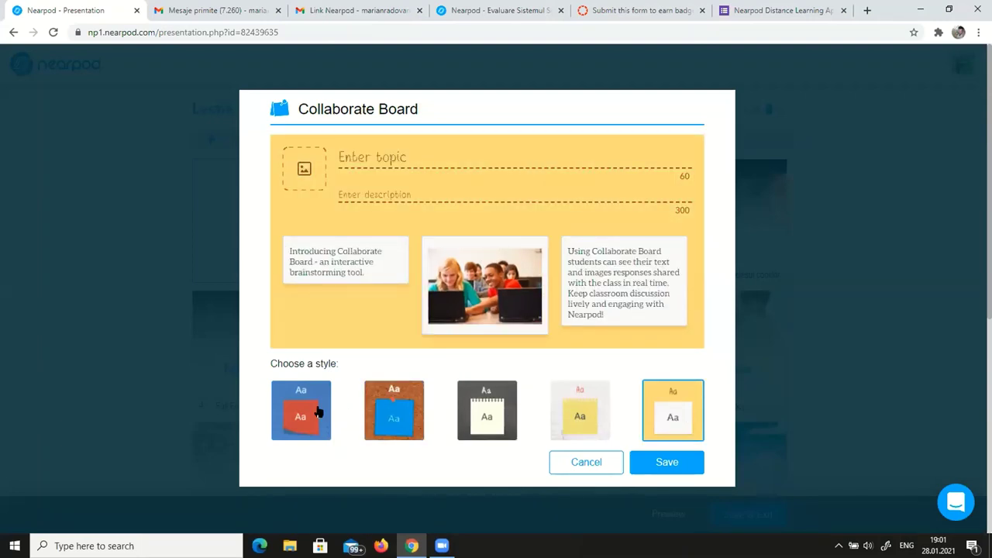
Give the Collaborate Board the blue style with red notes and the topic "Scrie ce doresti tu", and save it
left_click(297, 392)
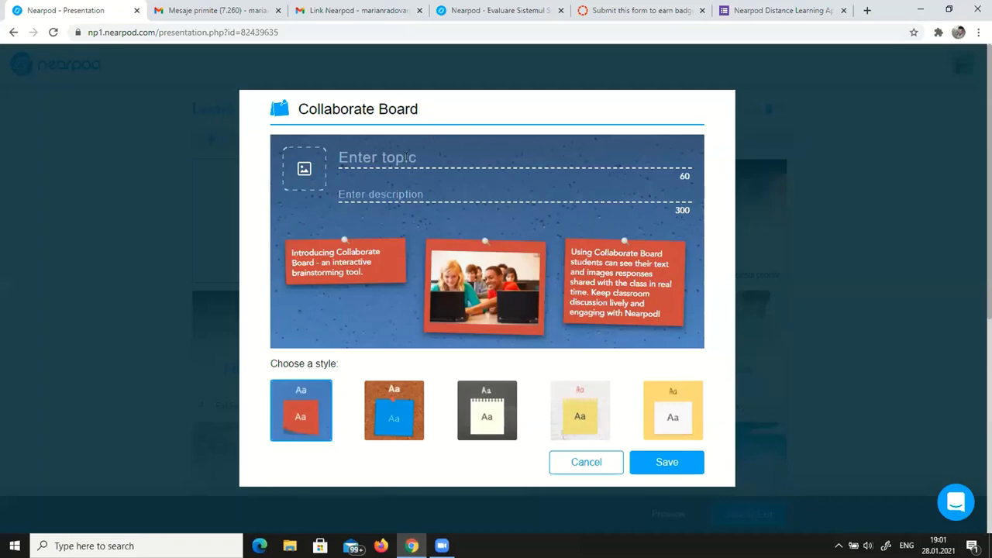
type("V")
key("BackSpace")
type("S")
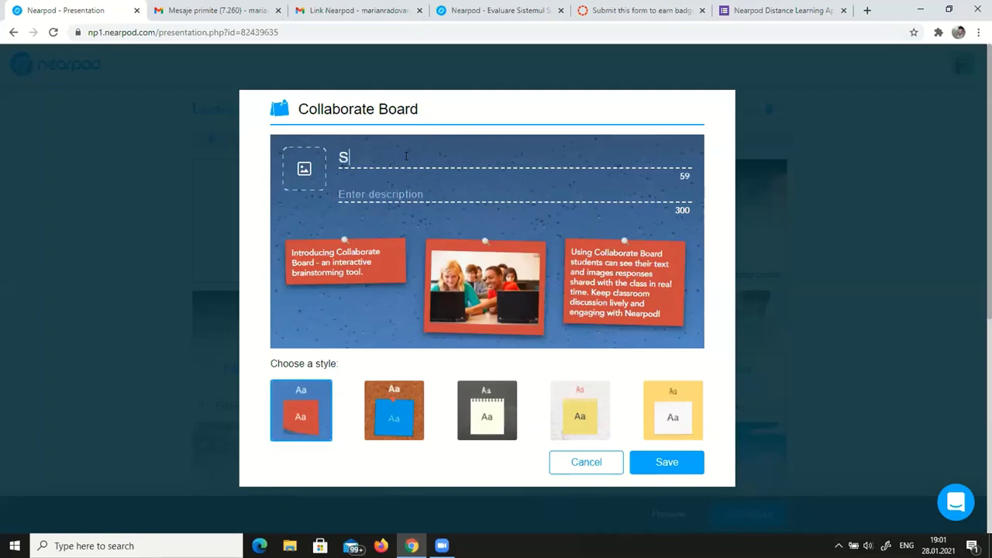
type(" crie ce doresti")
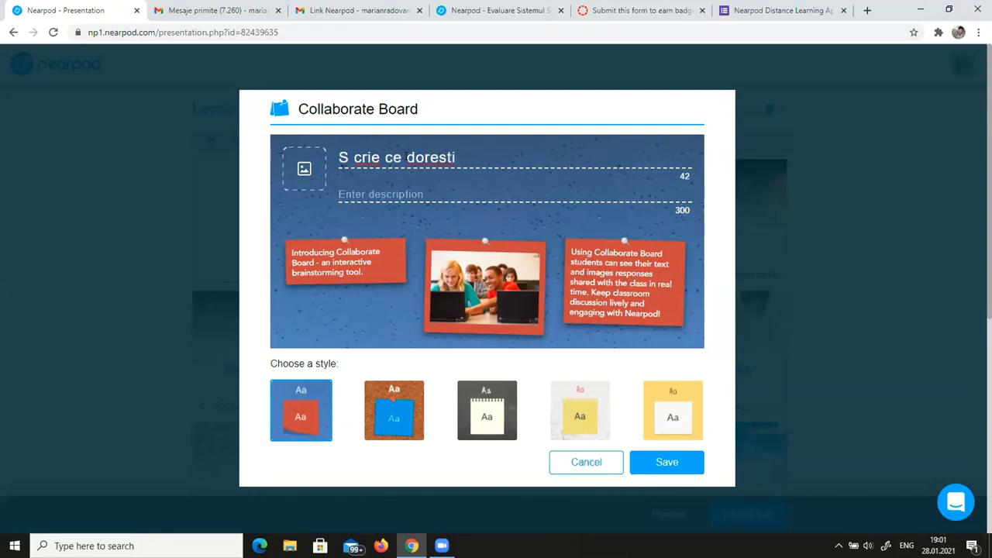
key("BackSpace")
key("BackSpace")
key("BackSpace")
key("BackSpace")
key("BackSpace")
key("BackSpace")
key("BackSpace")
key("BackSpace")
key("BackSpace")
key("BackSpace")
key("BackSpace")
key("BackSpace")
key("BackSpace")
key("BackSpace")
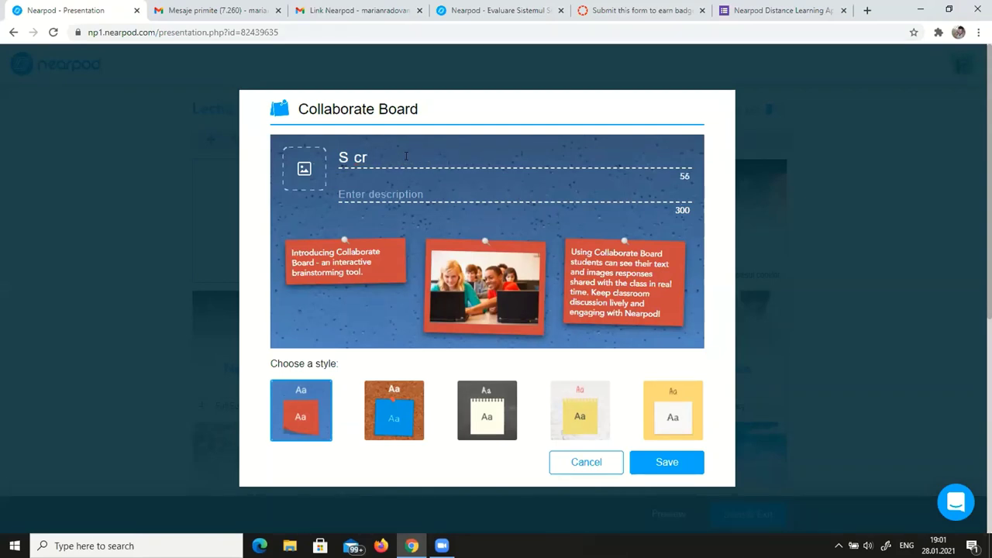
key("BackSpace")
key("BackSpace")
key("BackSpace")
type("crie ce doresti tu")
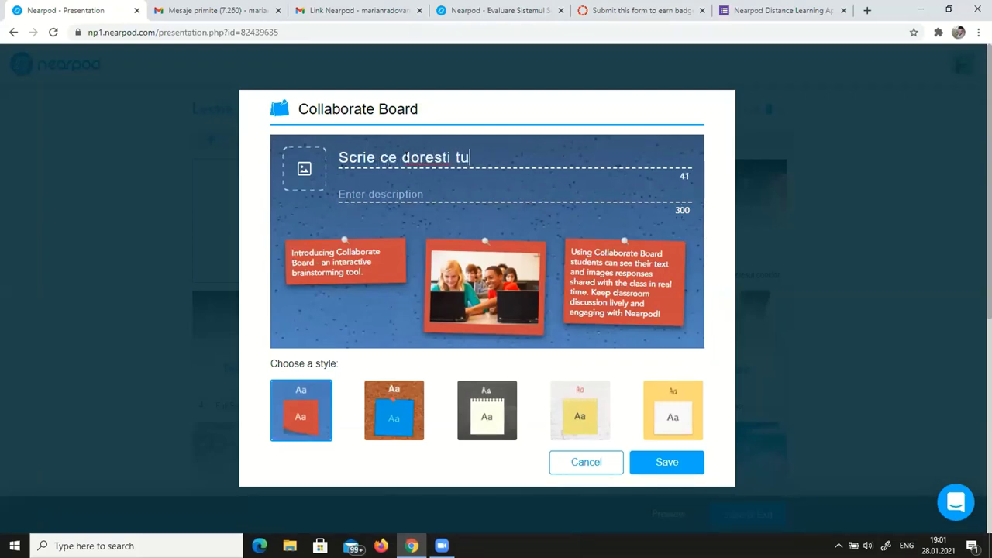
left_click(690, 461)
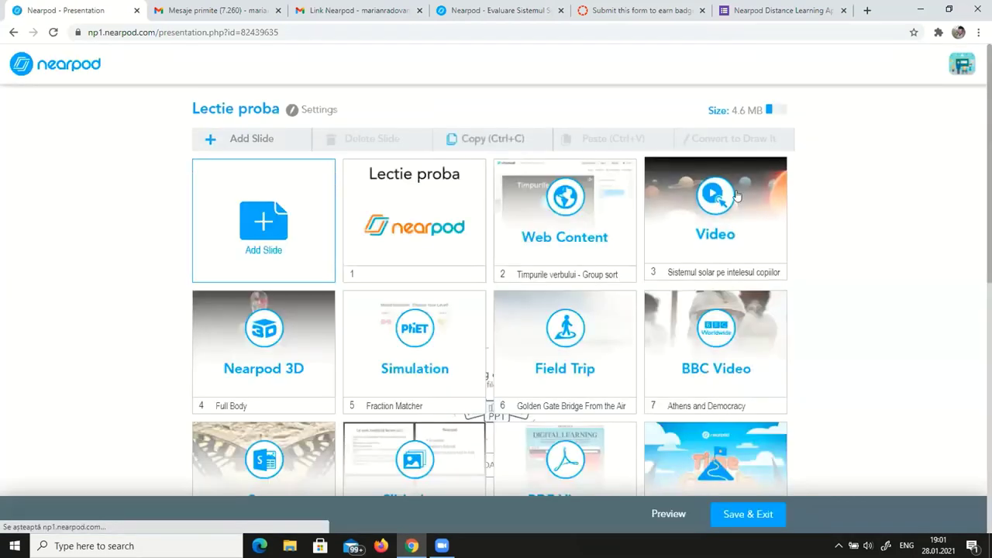
Add a Fill in the Blanks activity to the lesson as a new slide
scroll(902, 234, "down", 3)
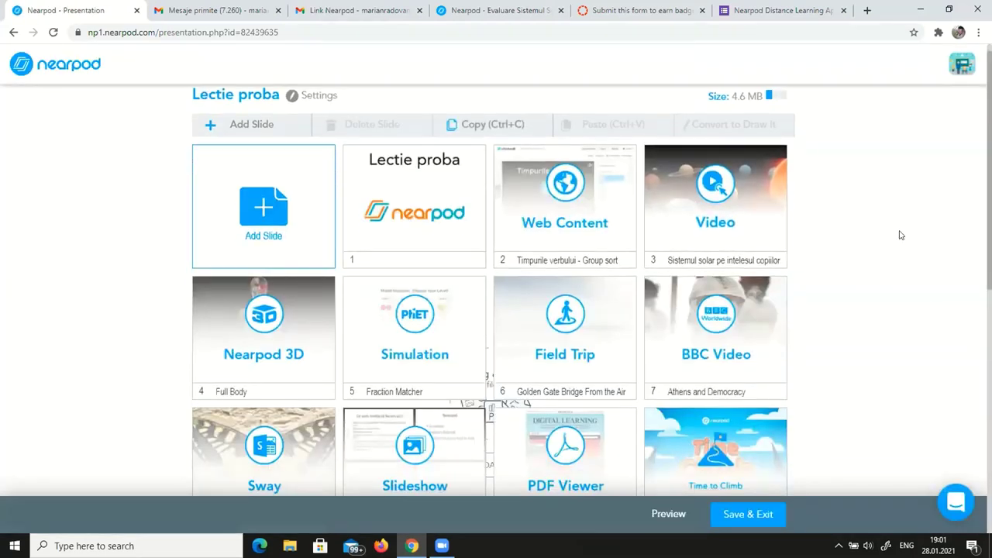
scroll(902, 234, "down", 3)
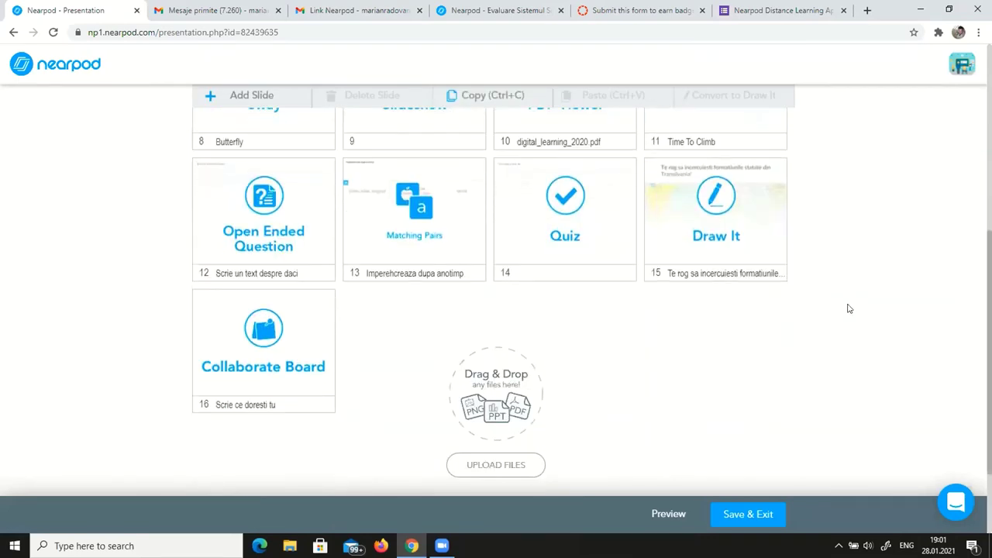
scroll(849, 309, "up", 6)
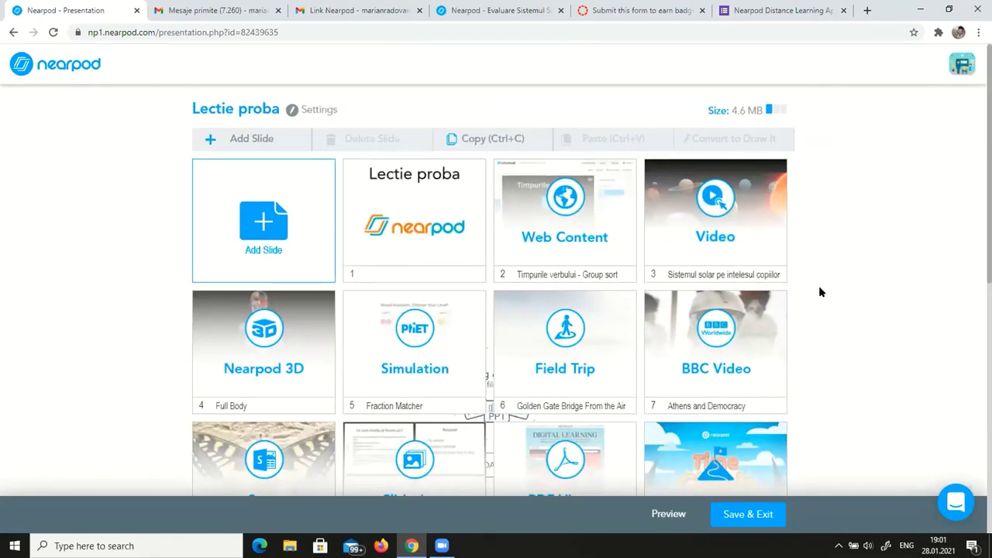
left_click(259, 223)
left_click(351, 183)
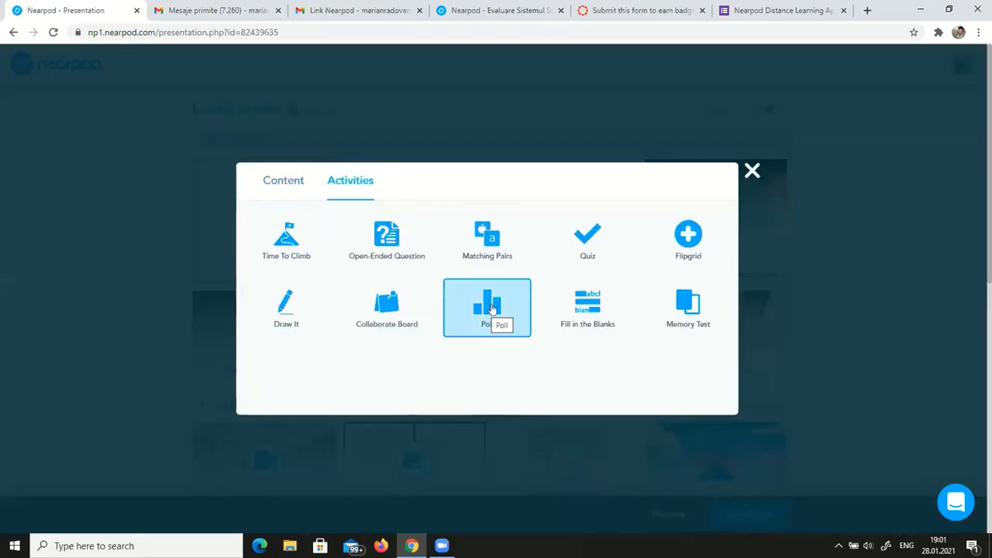
left_click(591, 308)
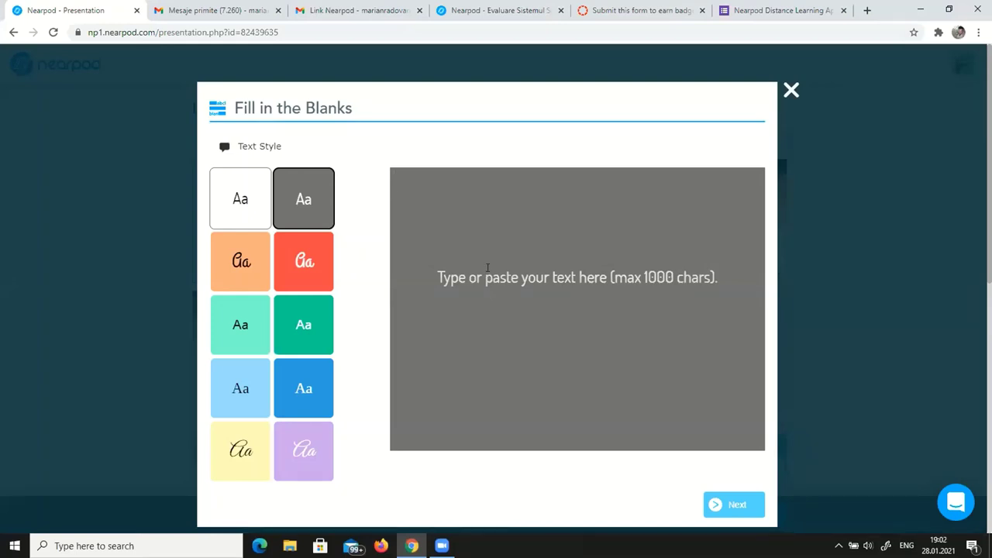
Enter the activity text "Numele meu este" with the teacher's first name, followed by "Eu sunt invatator la Scoala Gimnaziala Dimitrie Ion Ghica"
left_click(488, 267)
type("Numele me")
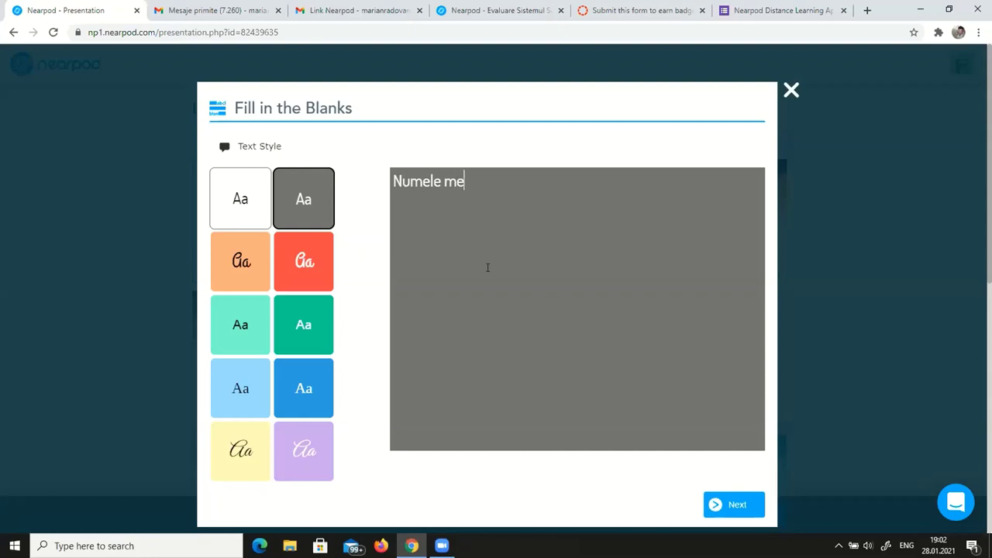
type("u este Mar")
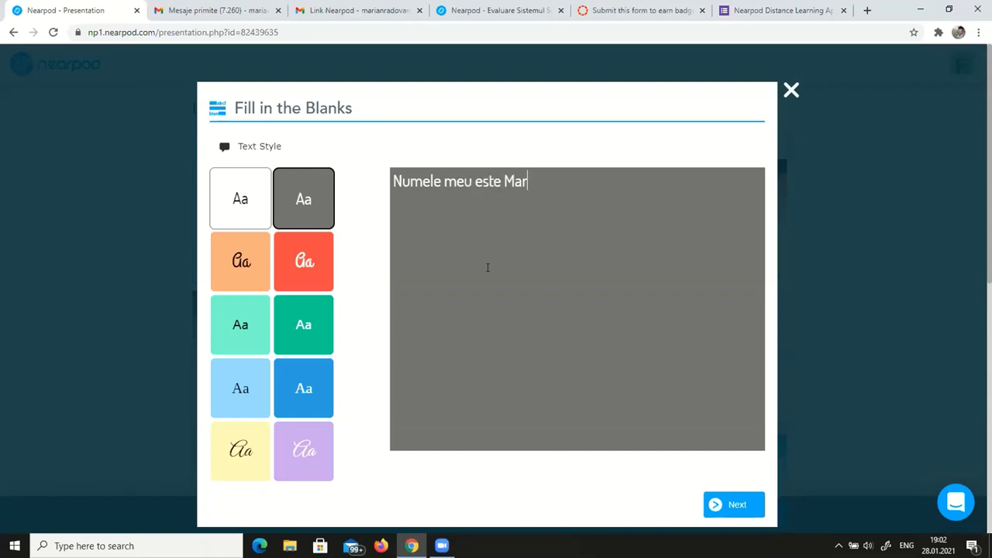
type("ian. Eu sunt inv")
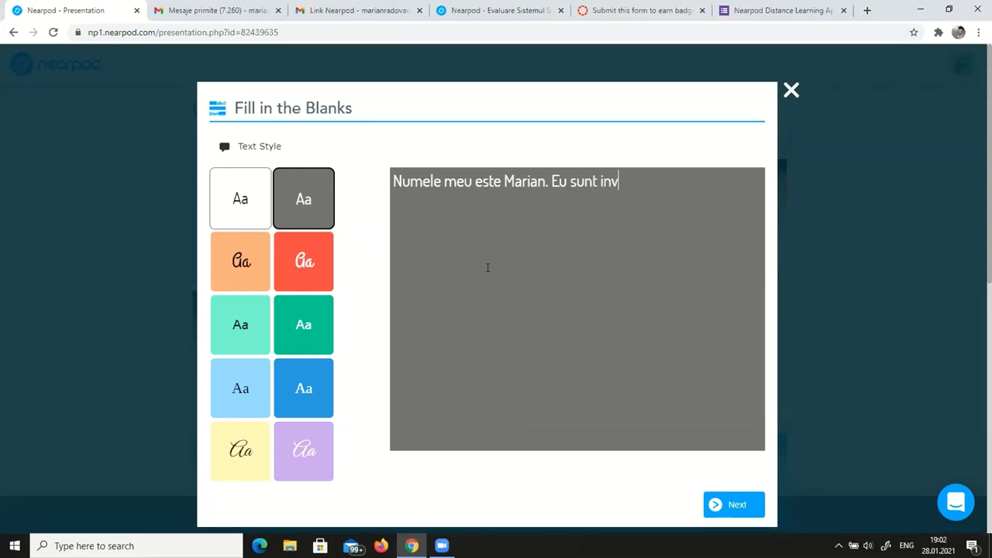
type("atator la ")
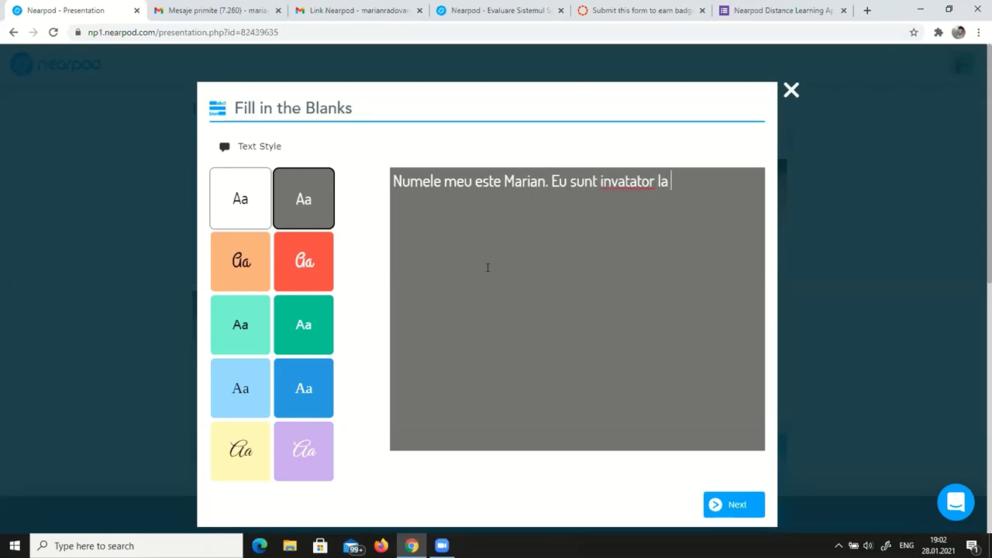
type("Scoala Gim")
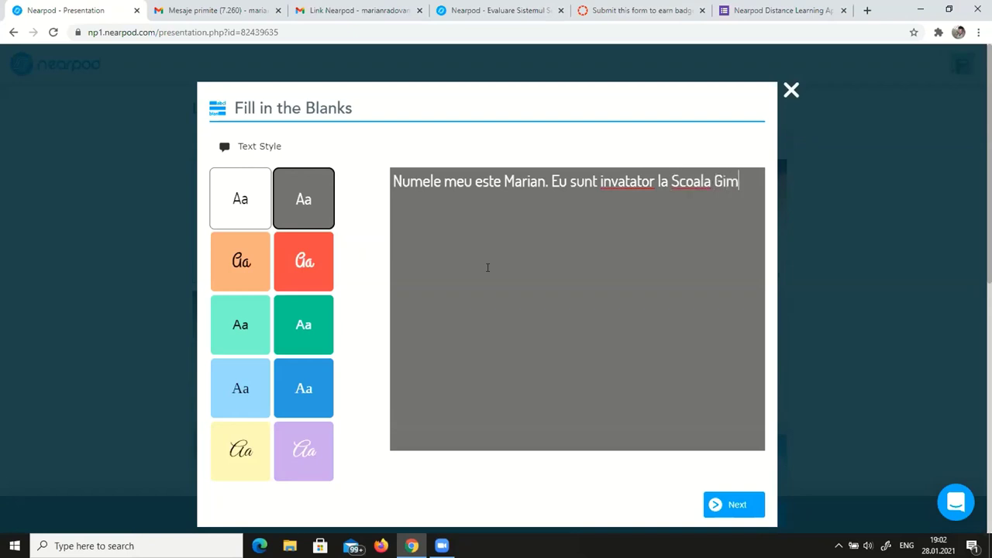
type("naziala Dim")
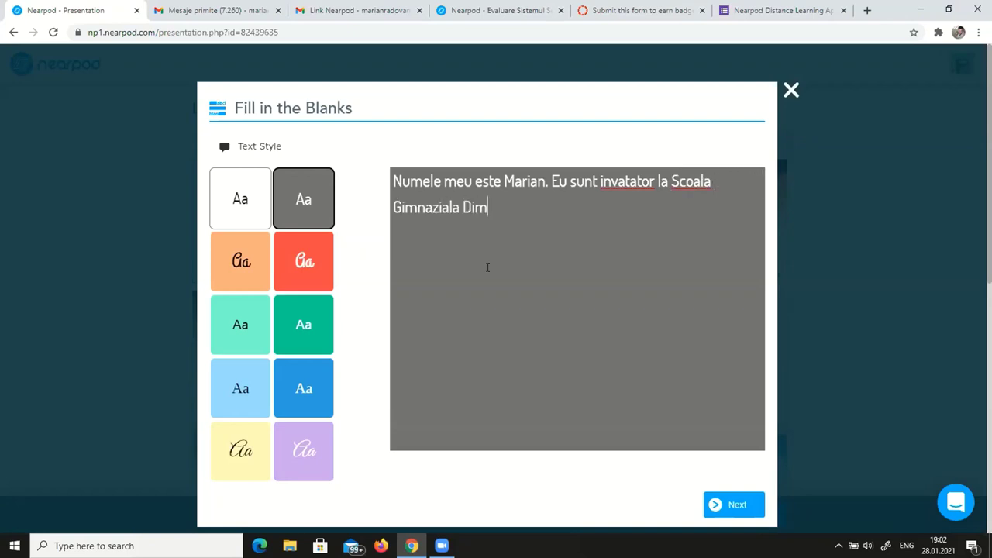
type("itrie ion Ghuca")
key("BackSpace")
key("BackSpace")
key("BackSpace")
key("BackSpace")
key("BackSpace")
key("BackSpace")
key("BackSpace")
key("BackSpace")
type("Ion ghic")
key("BackSpace")
key("BackSpace")
key("BackSpace")
type("Ghica")
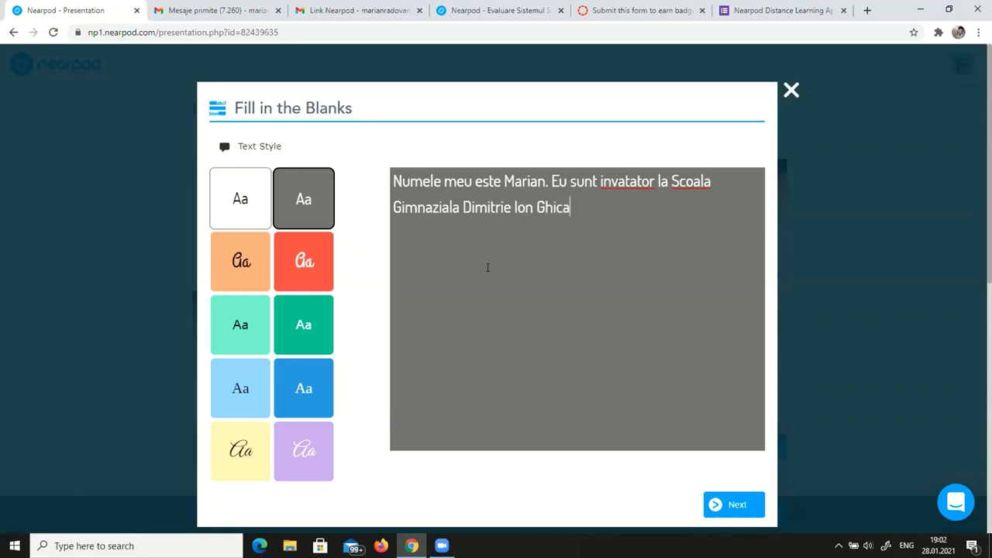
Complete the text with "Am varsta de 56 de ani si ma simt excelent cu boboceii mei." and proceed to choosing the blanks
type(". Am varsta de ")
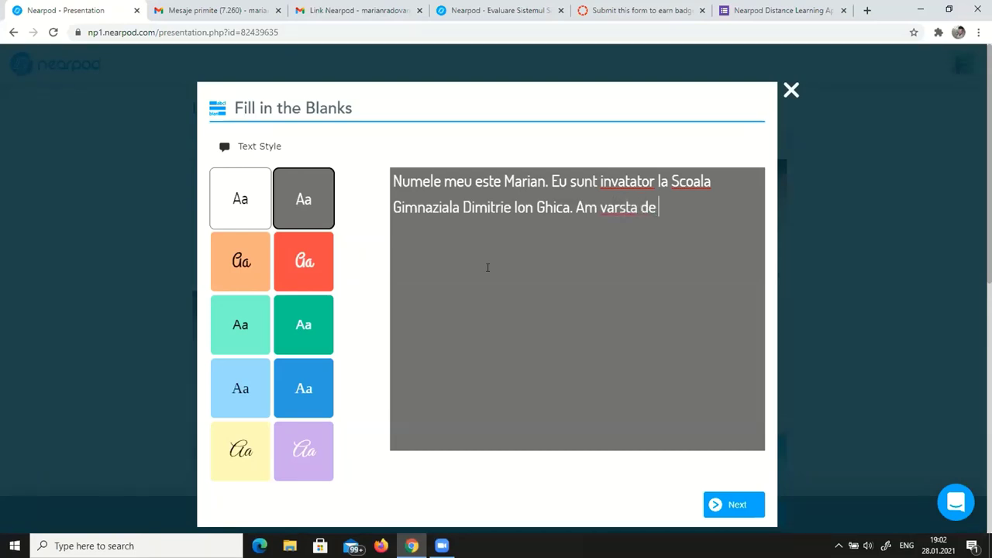
type("56  de ani si")
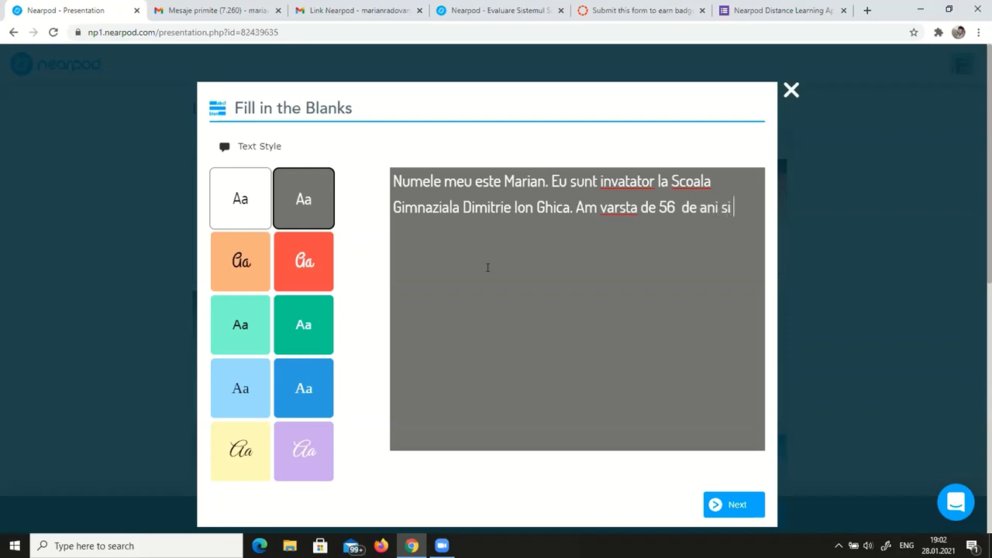
type(" ma simt excelent cu")
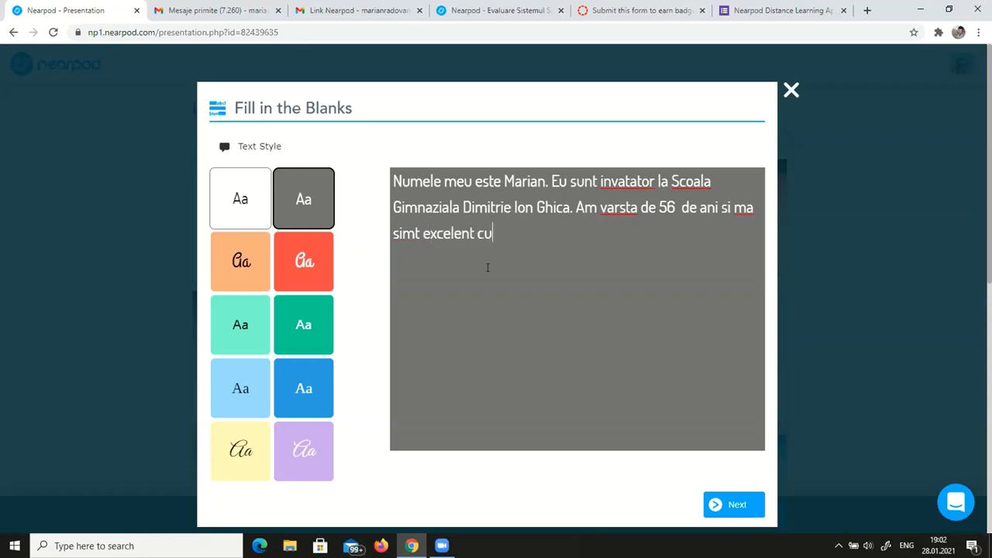
type(" ele")
key("BackSpace")
key("BackSpace")
key("BackSpace")
type("boboceii mei.")
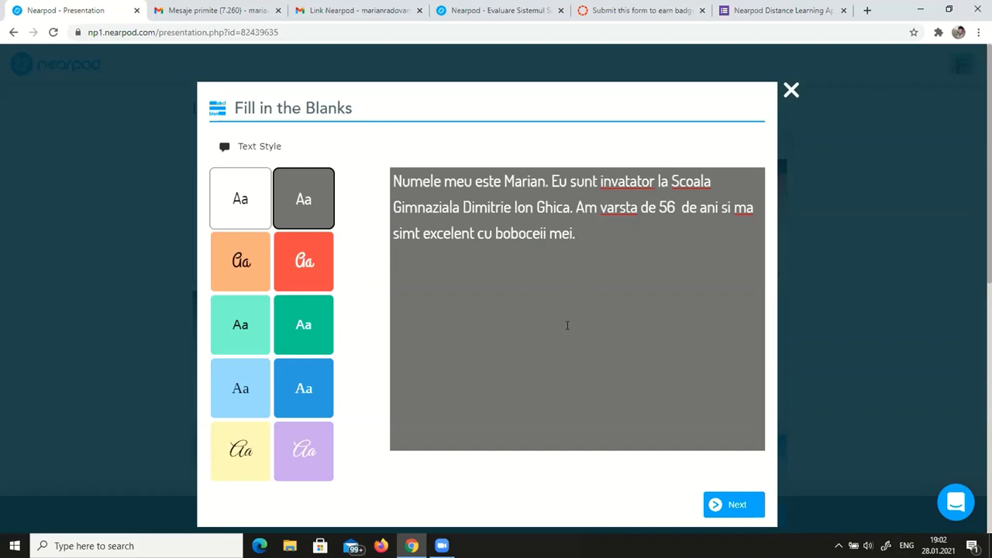
left_click(738, 506)
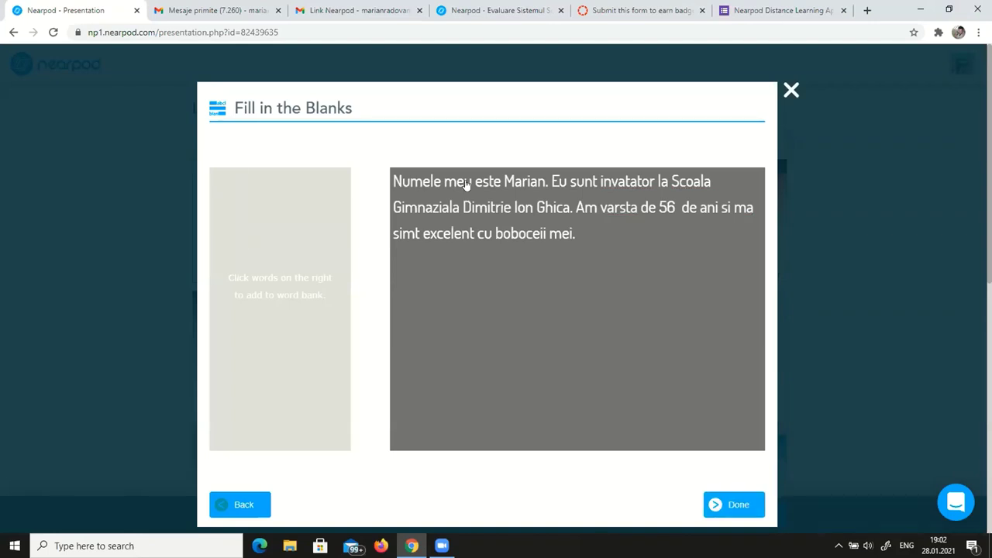
Turn the teacher's first name, "invatator", "56", "excelent" and "boboceii" into blanks and finish the Fill in the Blanks activity
left_click(530, 184)
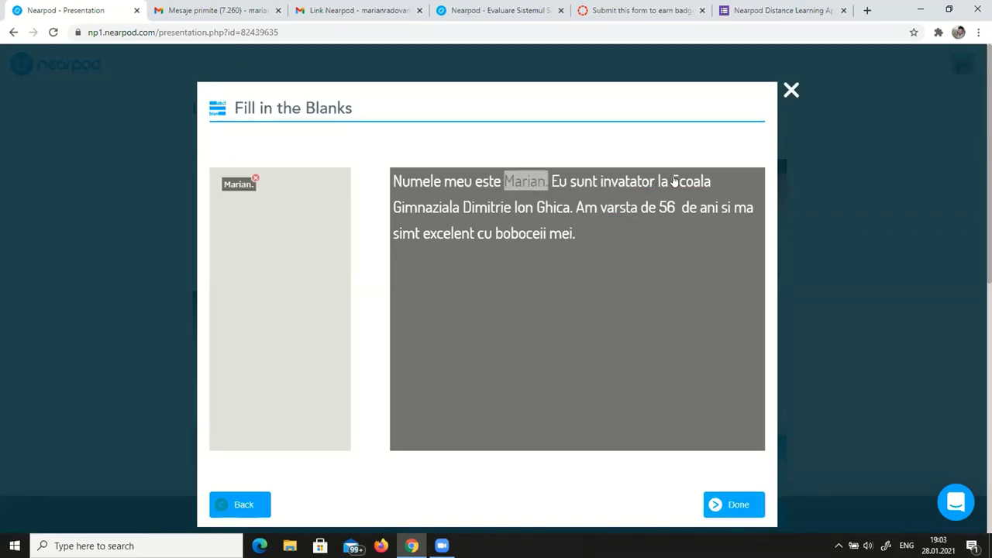
left_click(625, 184)
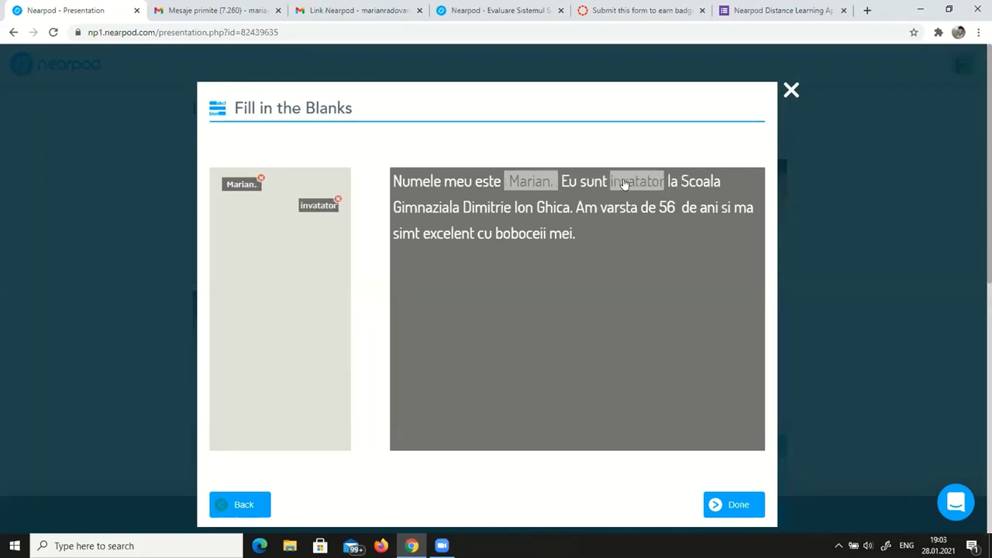
left_click(664, 210)
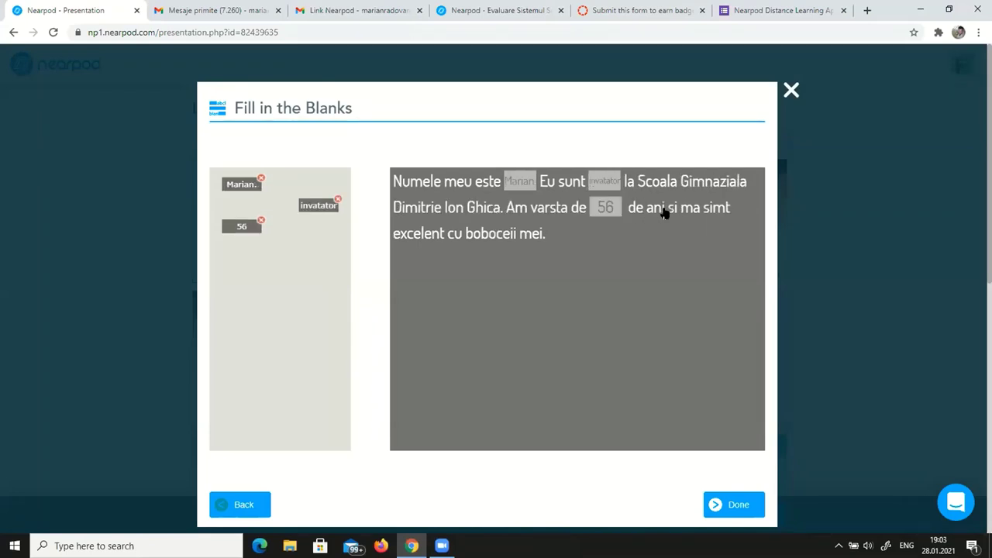
double_click(418, 234)
double_click(472, 234)
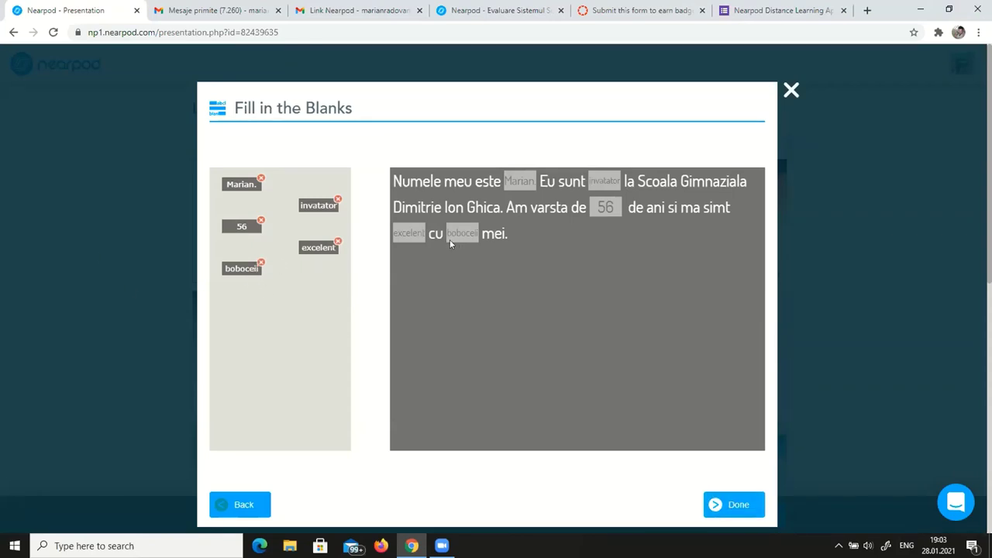
left_click(721, 498)
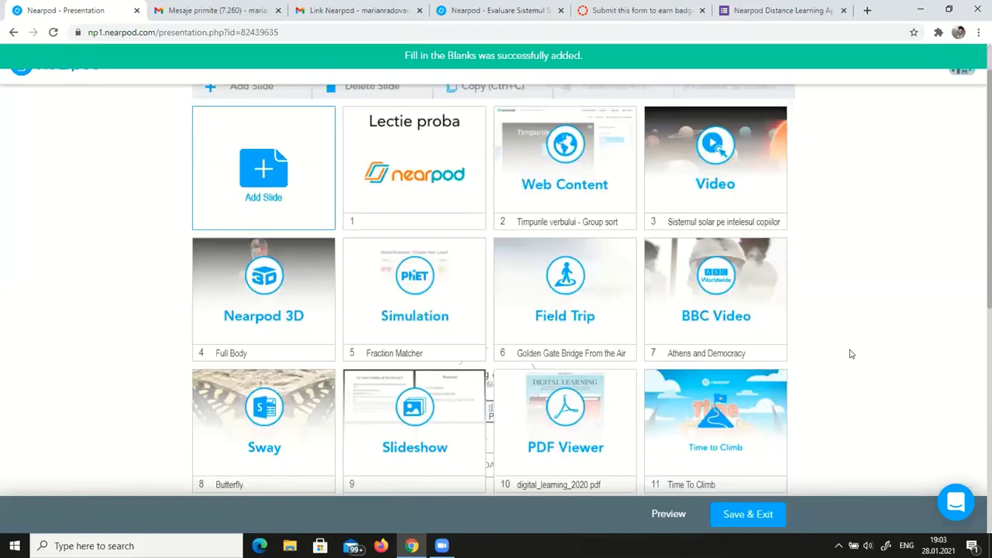
Look over the activity types offered for a new slide without adding one, and review the slides in the lesson
scroll(848, 352, "up", 5)
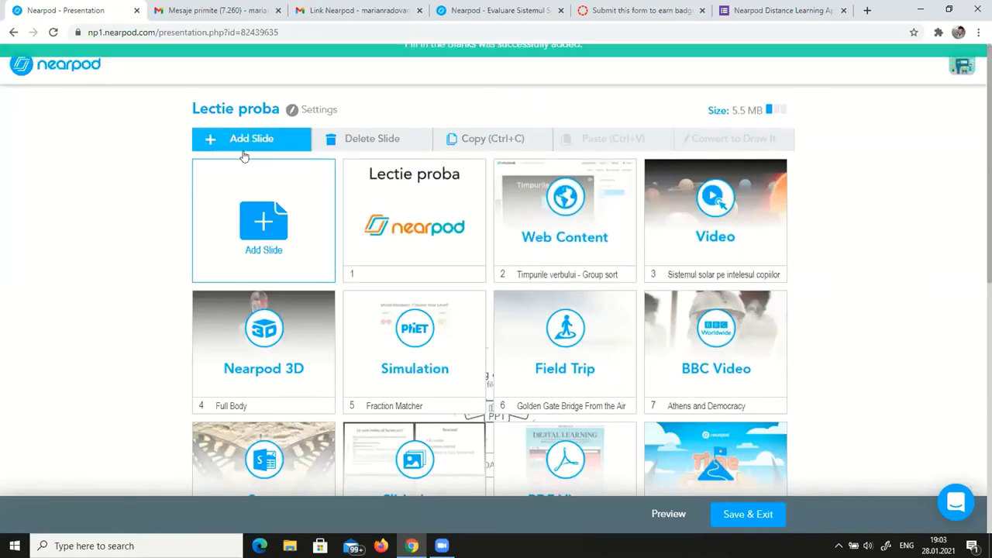
left_click(248, 217)
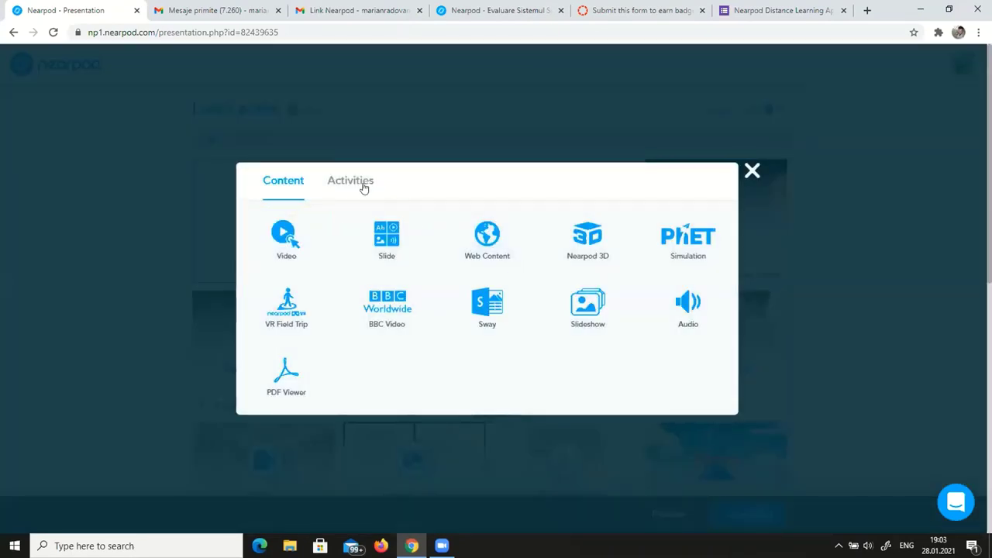
left_click(335, 180)
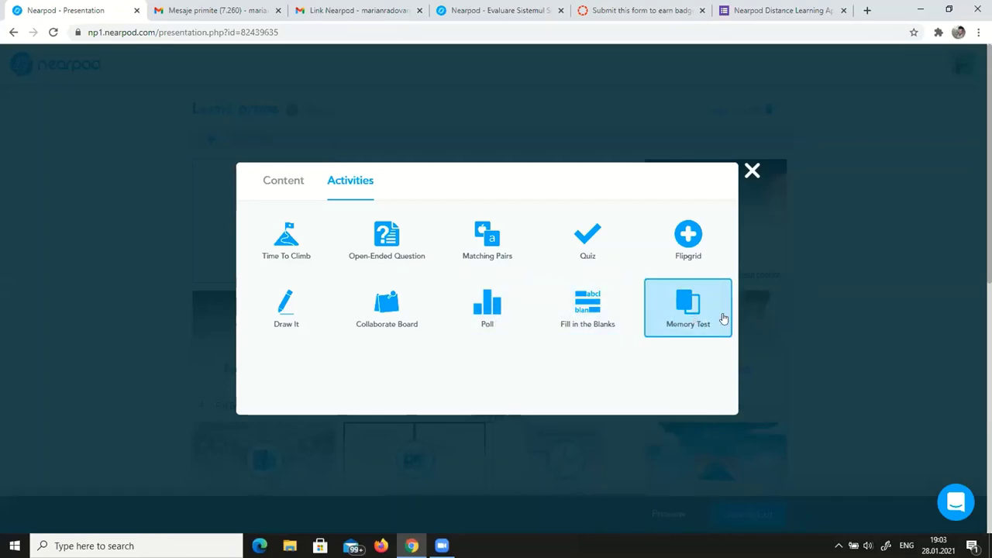
left_click(750, 172)
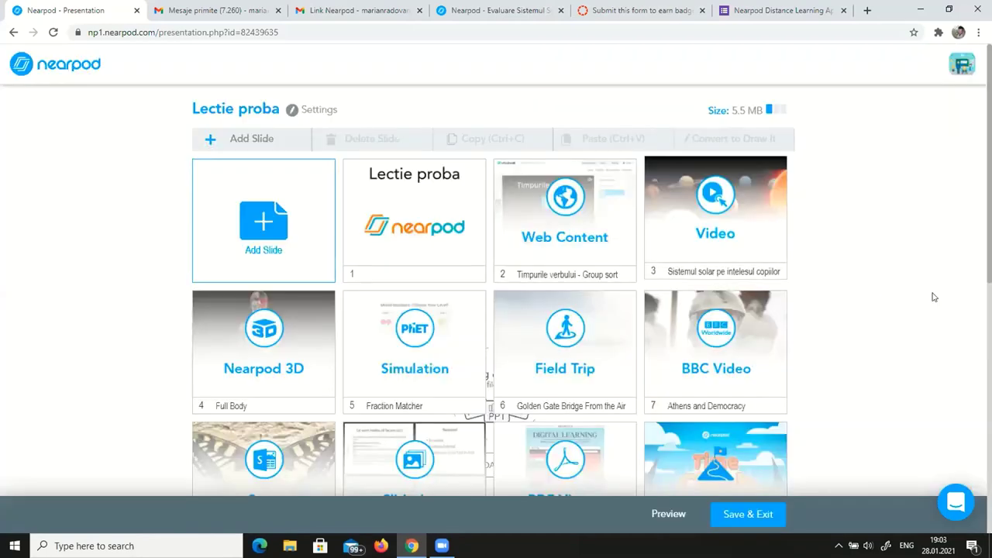
scroll(935, 297, "down", 5)
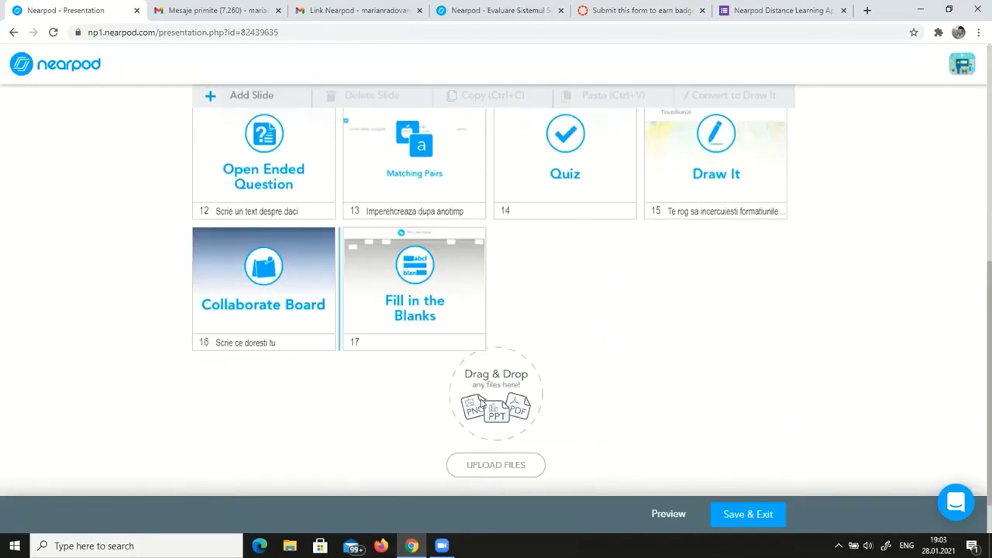
scroll(207, 321, "up", 3)
scroll(225, 307, "up", 3)
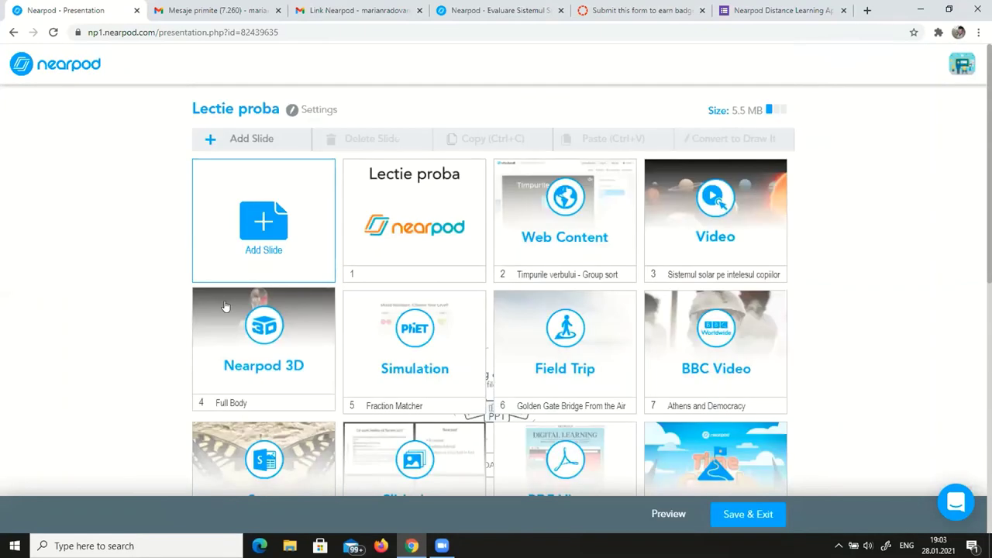
scroll(302, 336, "down", 6)
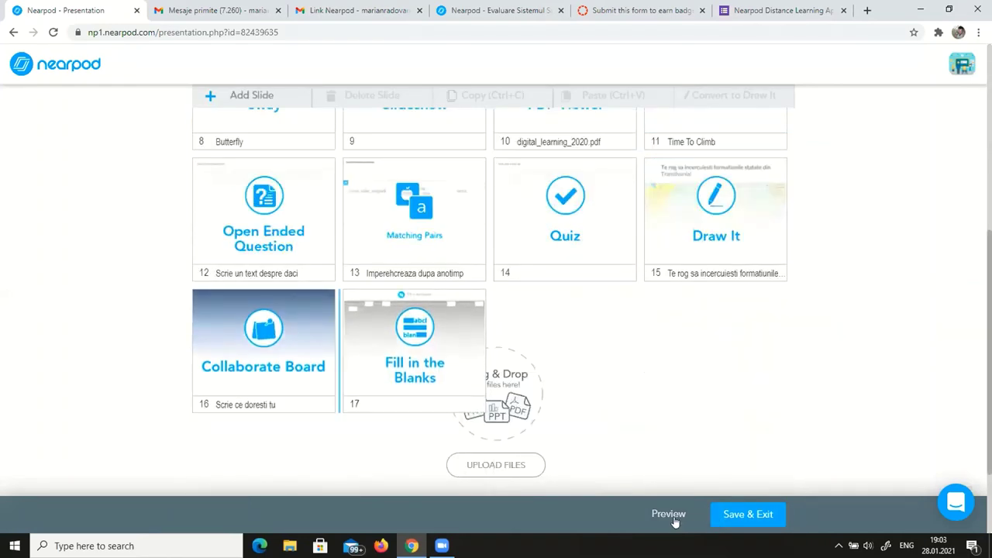
Preview the lesson as a student through the Fraction Matcher slide, playing the solar system video to its first question, and close the preview
left_click(675, 516)
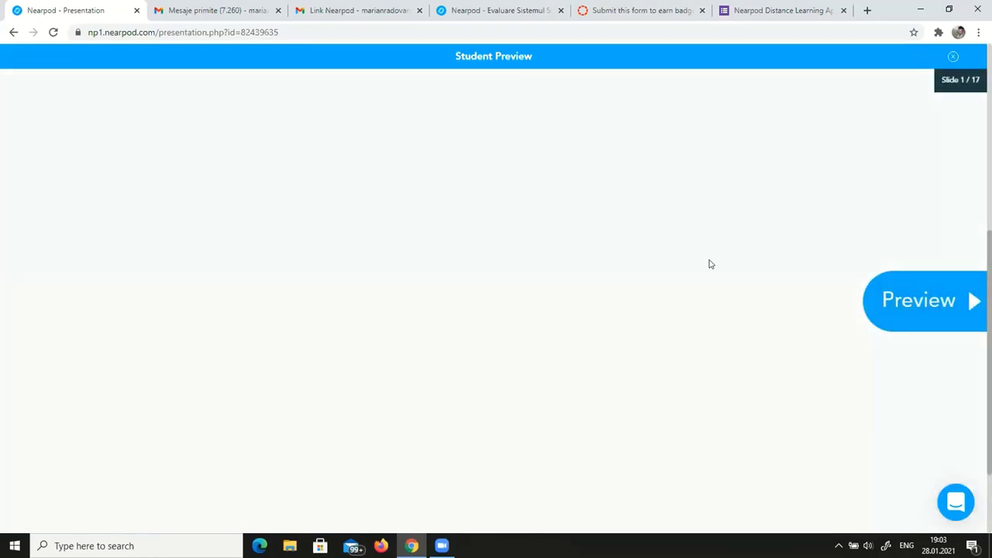
left_click(934, 300)
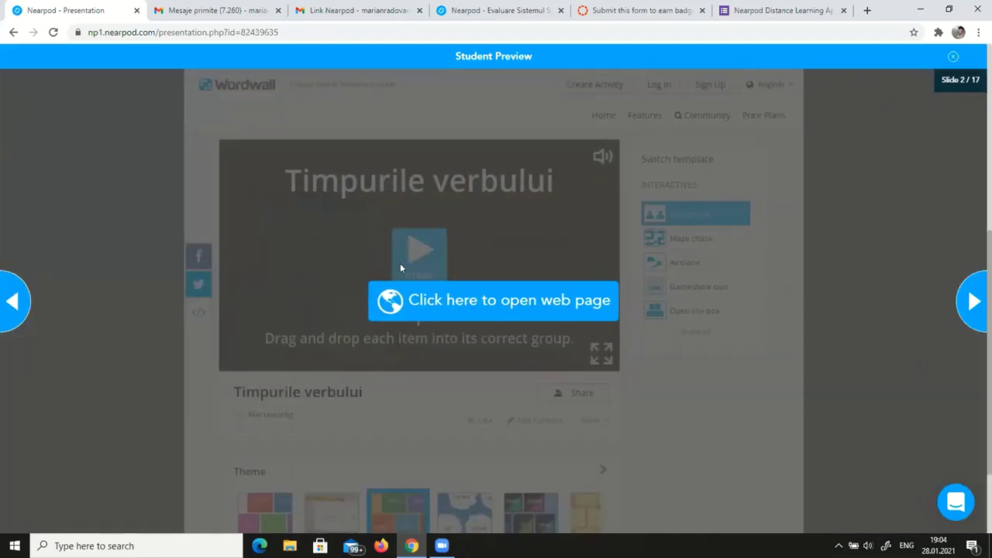
left_click(974, 300)
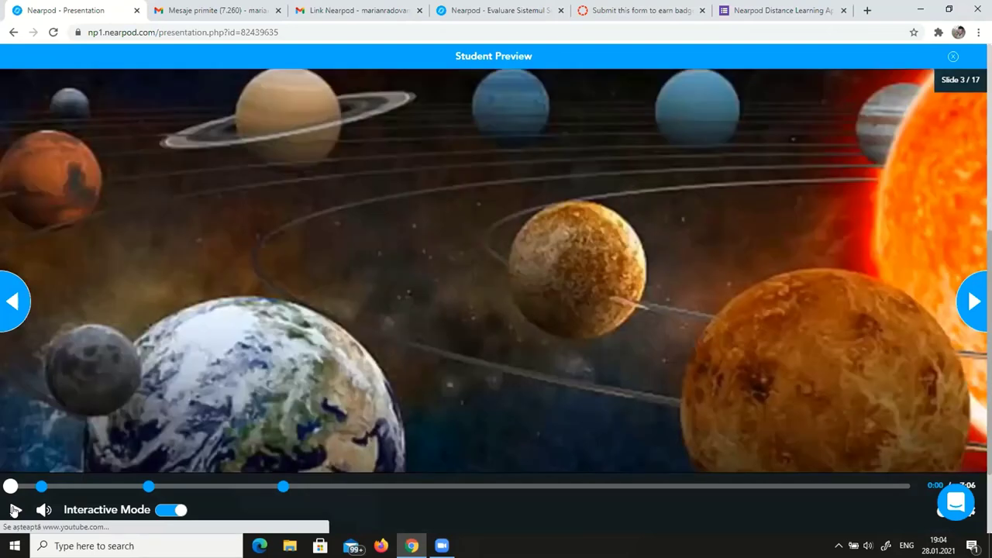
left_click(481, 288)
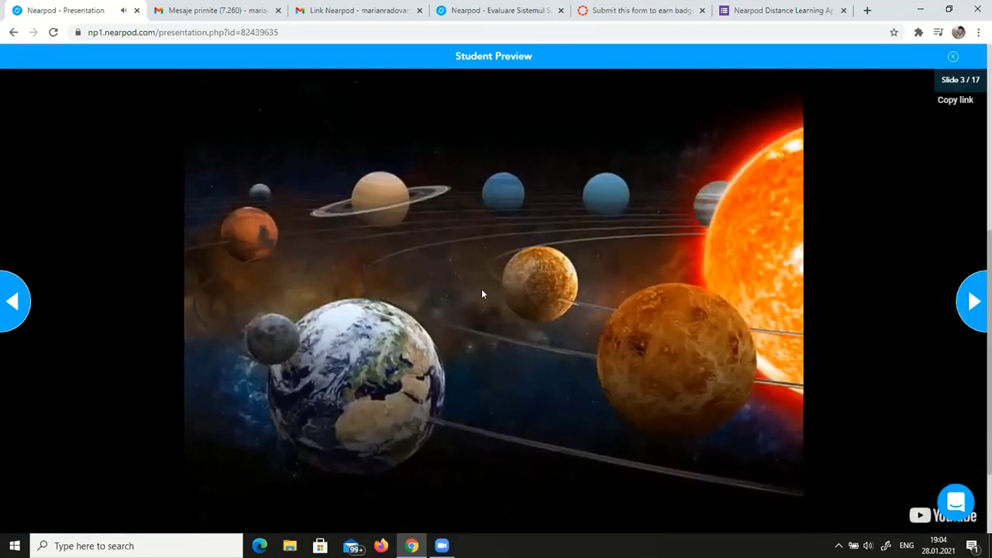
mouse_move(289, 456)
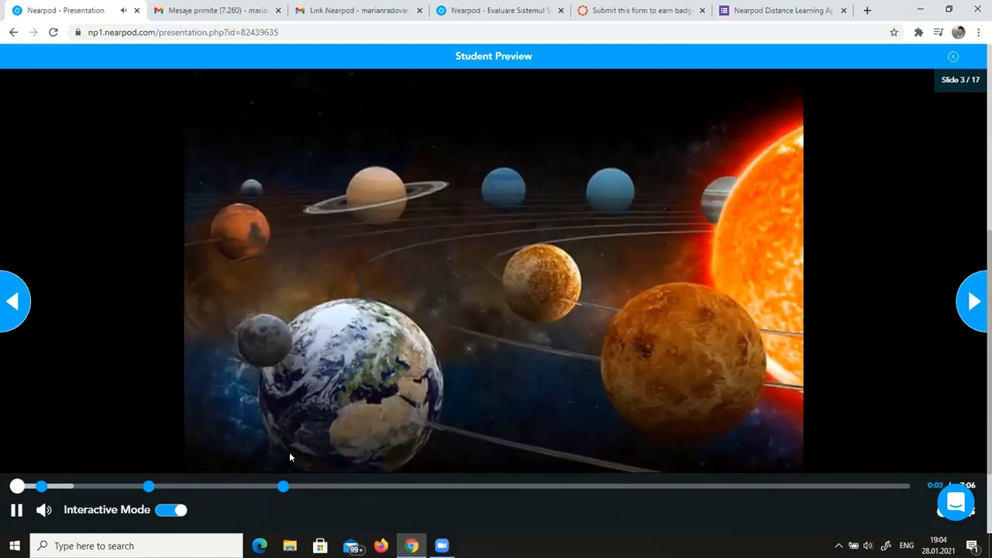
mouse_move(111, 282)
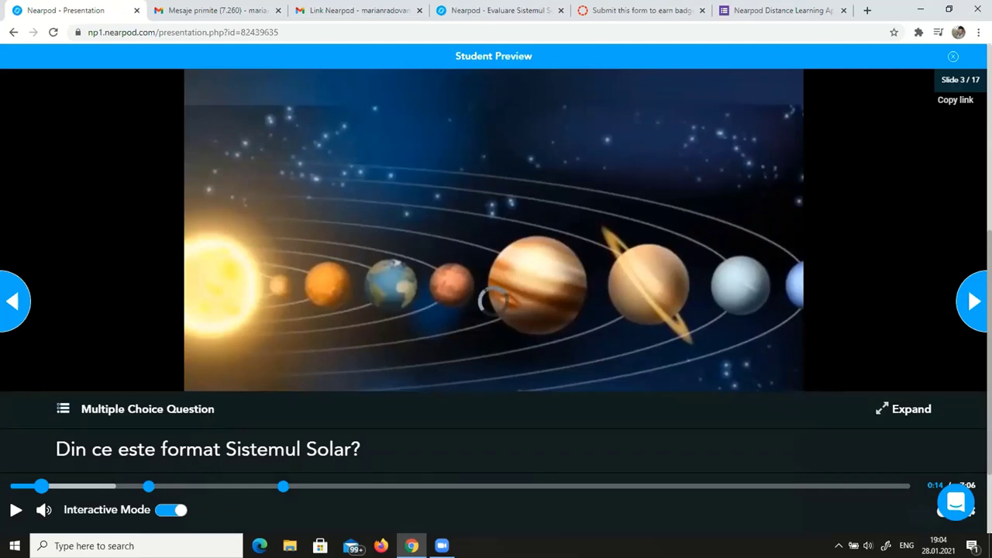
key("Right")
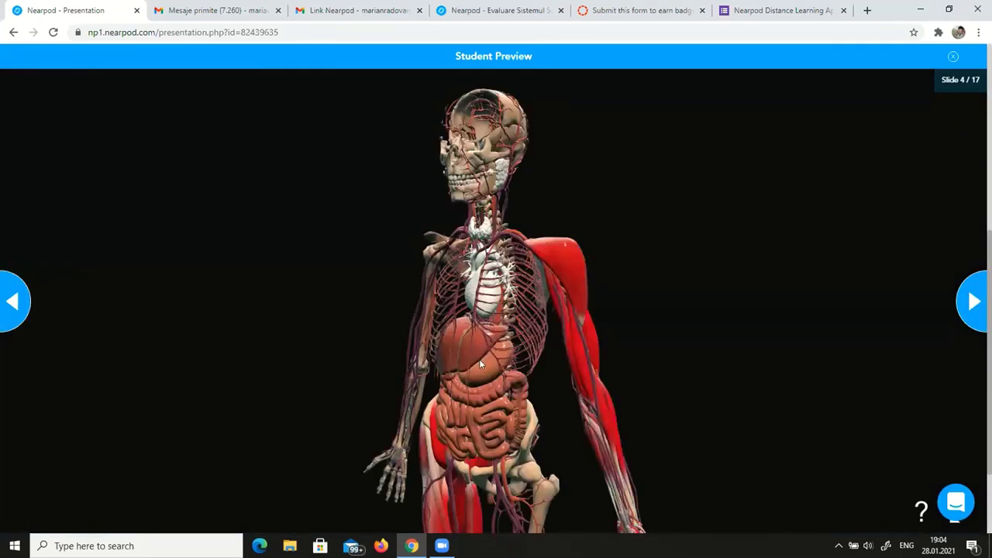
left_click(972, 289)
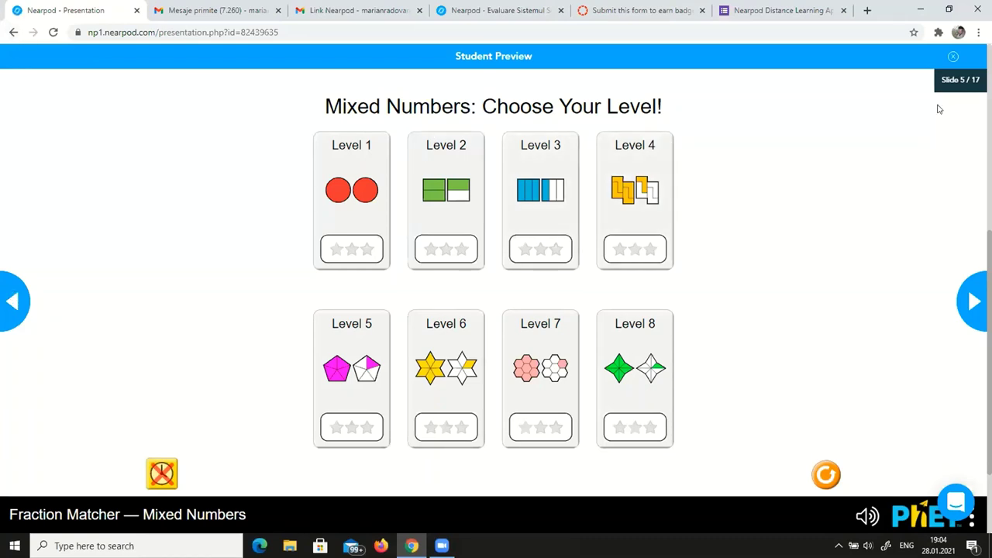
left_click(954, 57)
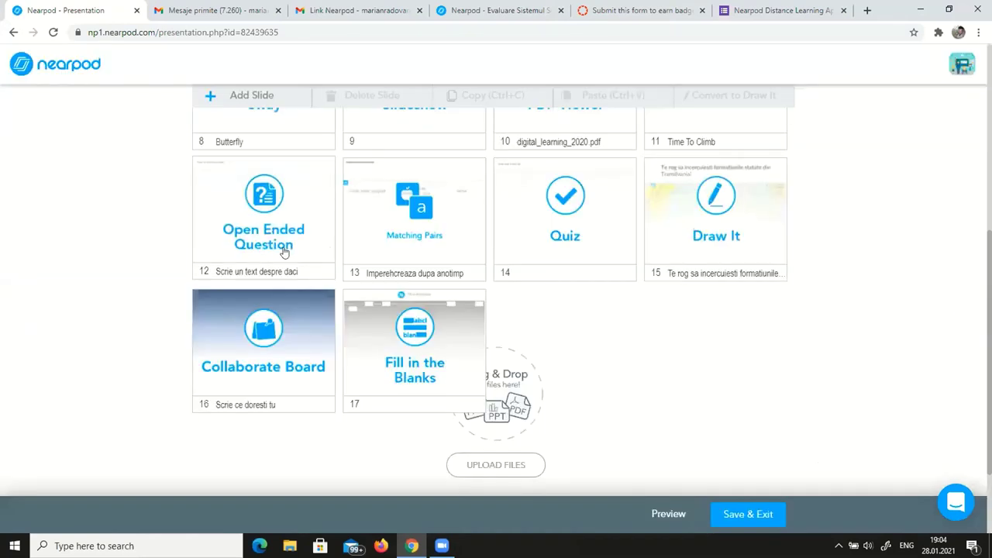
Save and exit the lesson, and launch "Lectie proba" from the library in Live Participation mode
scroll(325, 248, "up", 5)
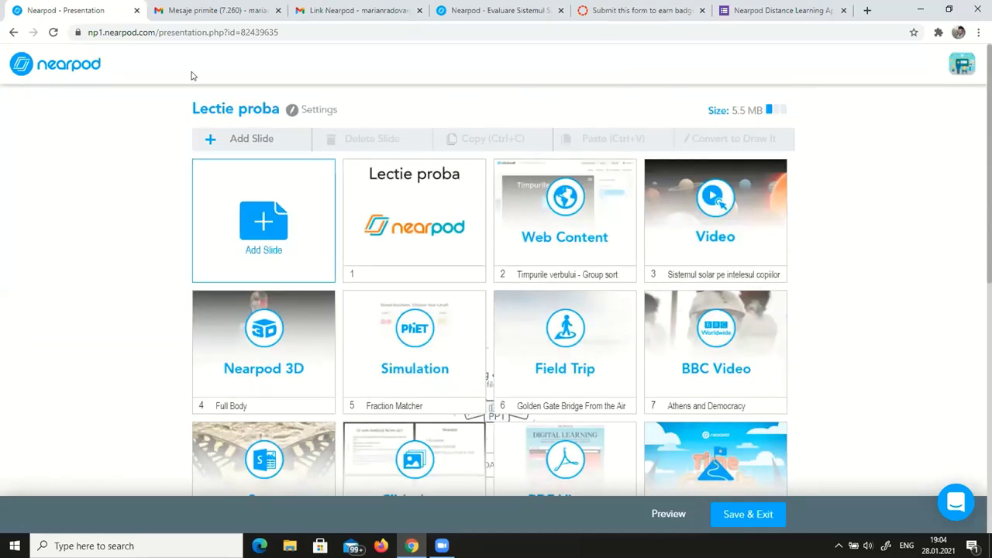
left_click(745, 515)
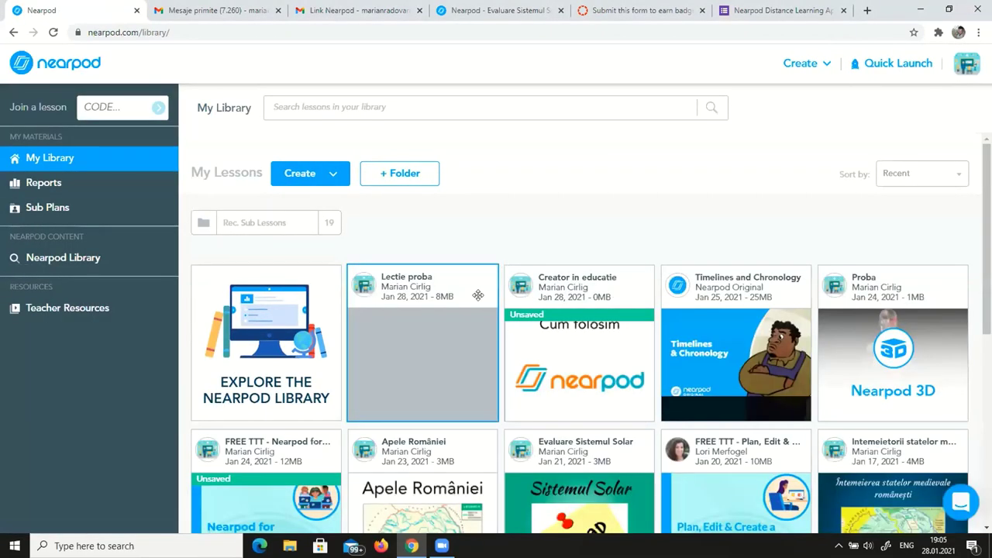
mouse_move(505, 314)
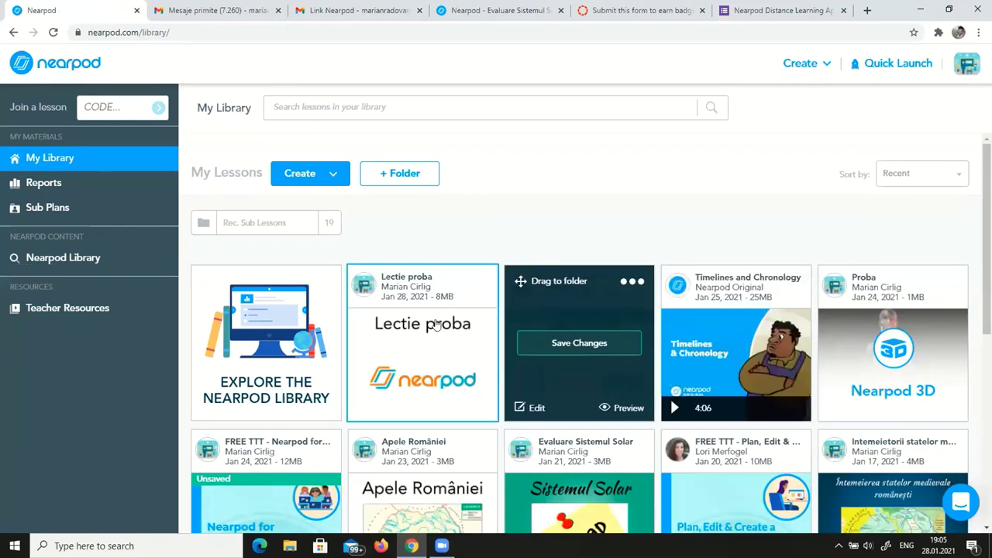
mouse_move(419, 304)
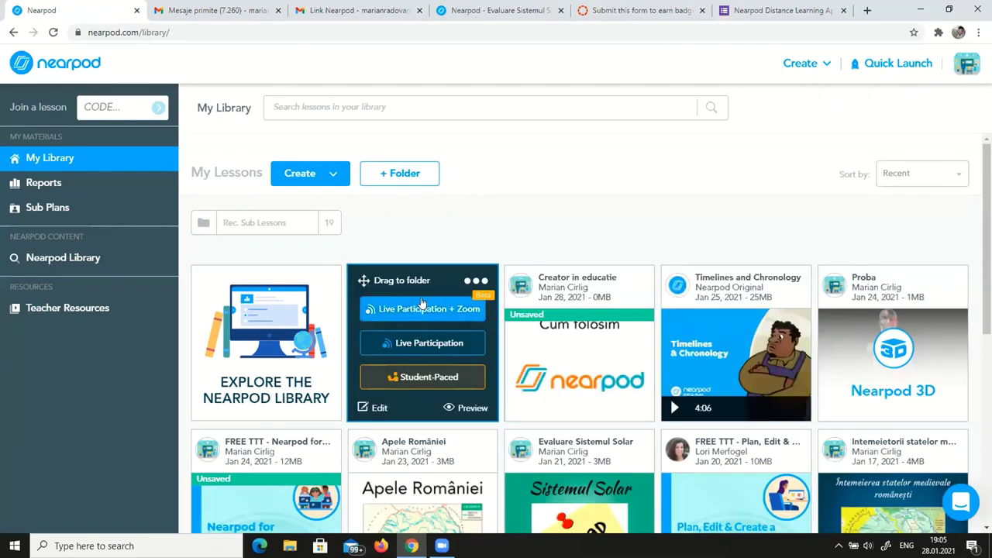
left_click(422, 345)
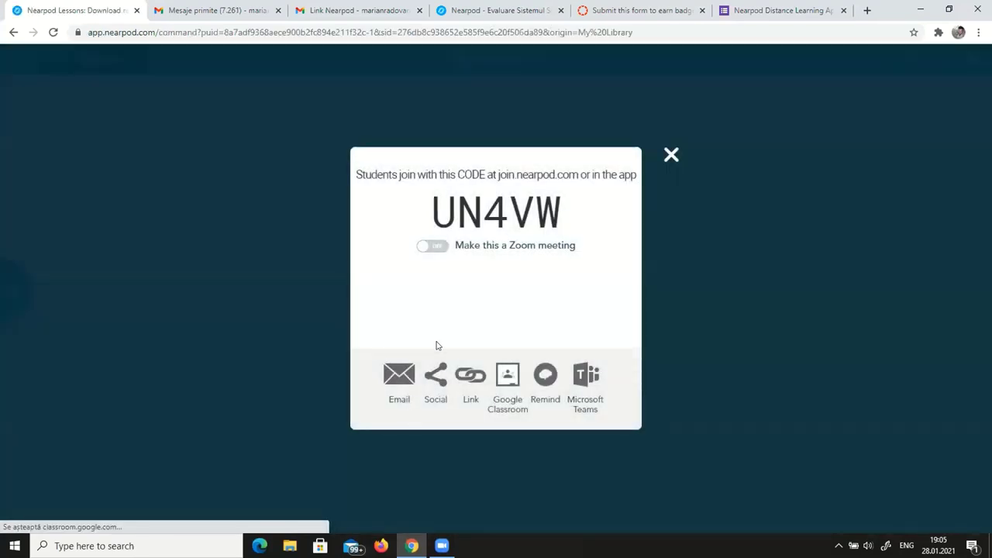
Copy the live session's share link for students and dismiss the join code window
left_click(471, 375)
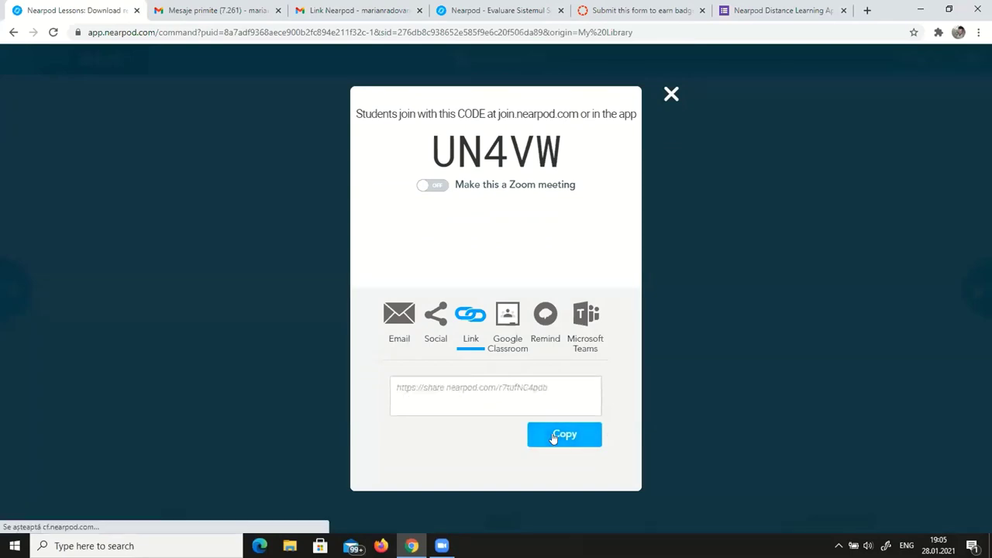
left_click(556, 436)
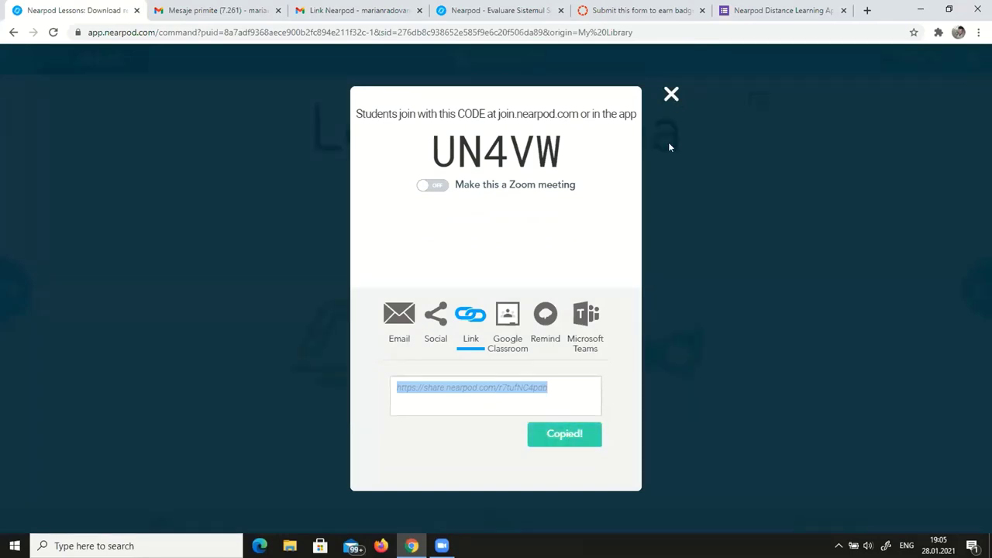
left_click(743, 140)
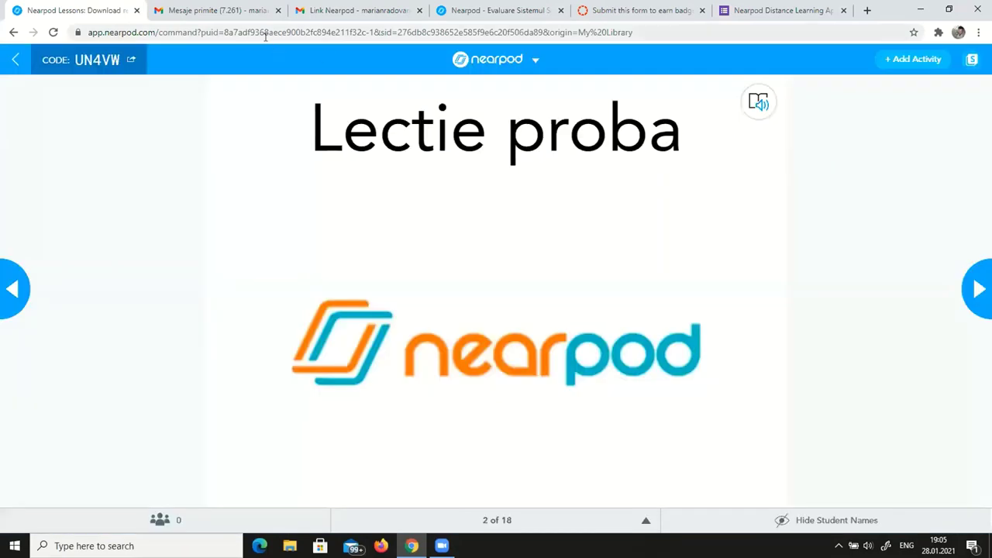
Switch to Gmail and send the student account's e-mail address a new message containing the copied session link
left_click(219, 10)
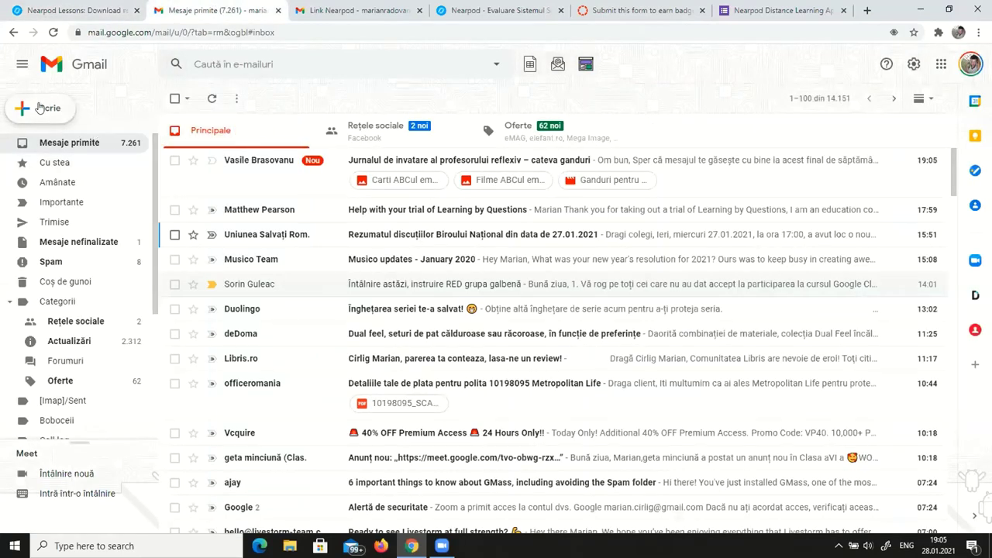
left_click(41, 108)
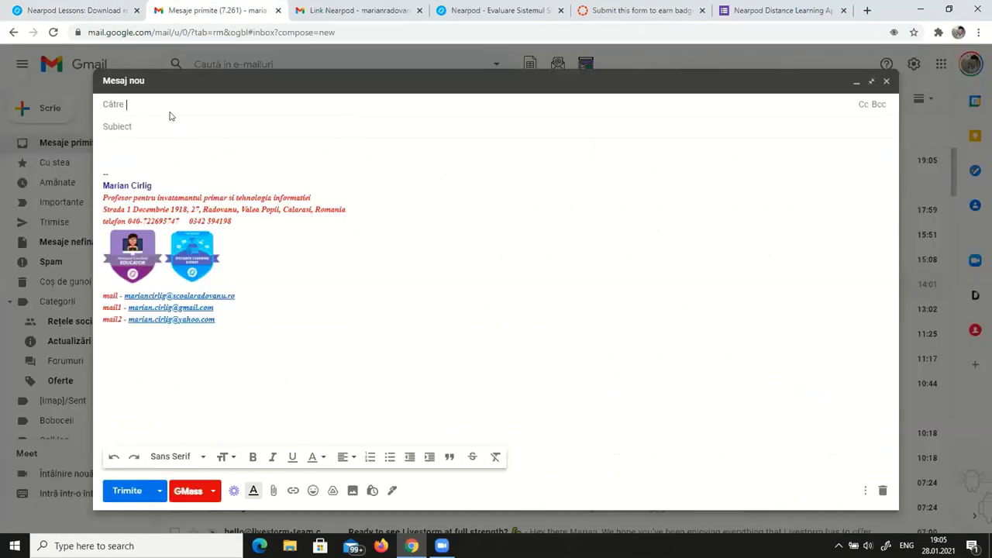
type("marian")
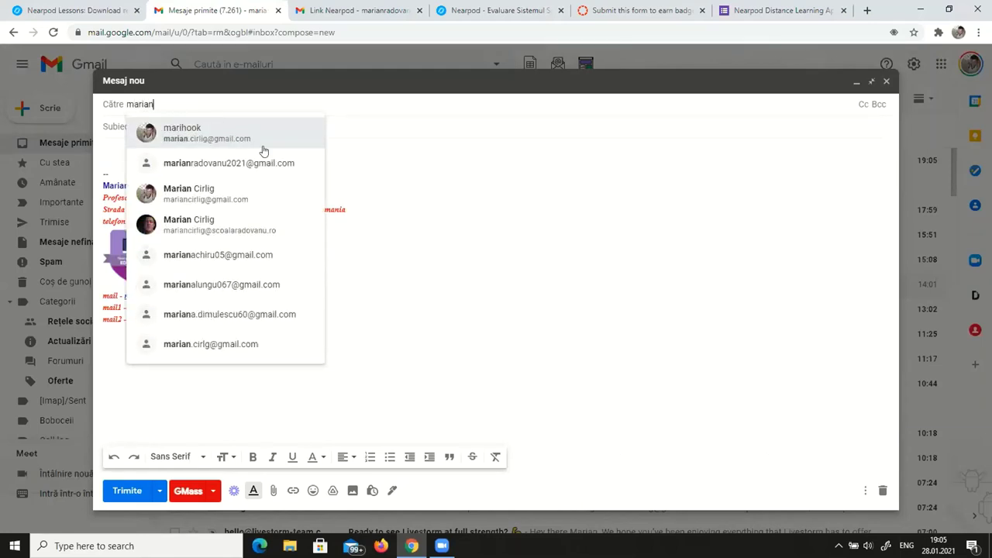
left_click(257, 162)
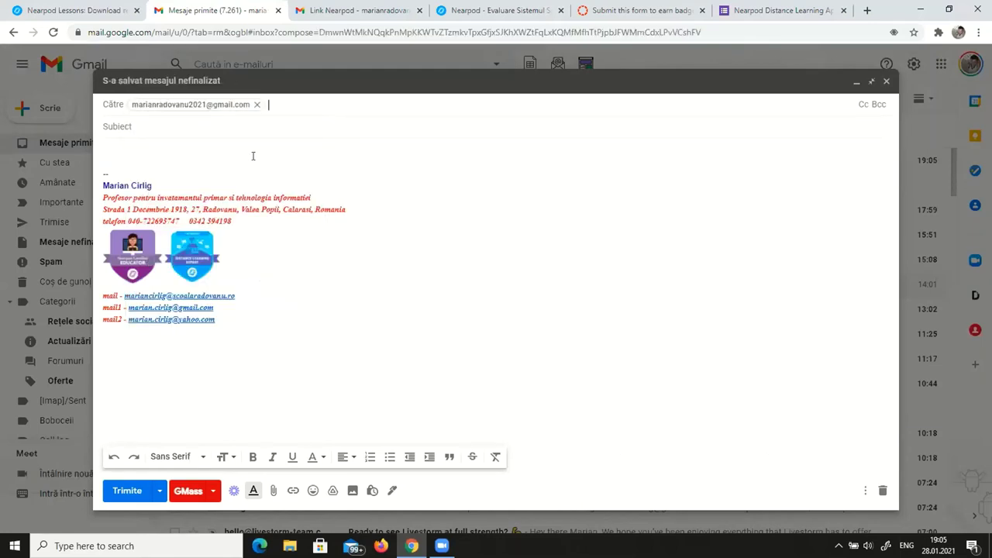
left_click(152, 146)
key("ctrl+v")
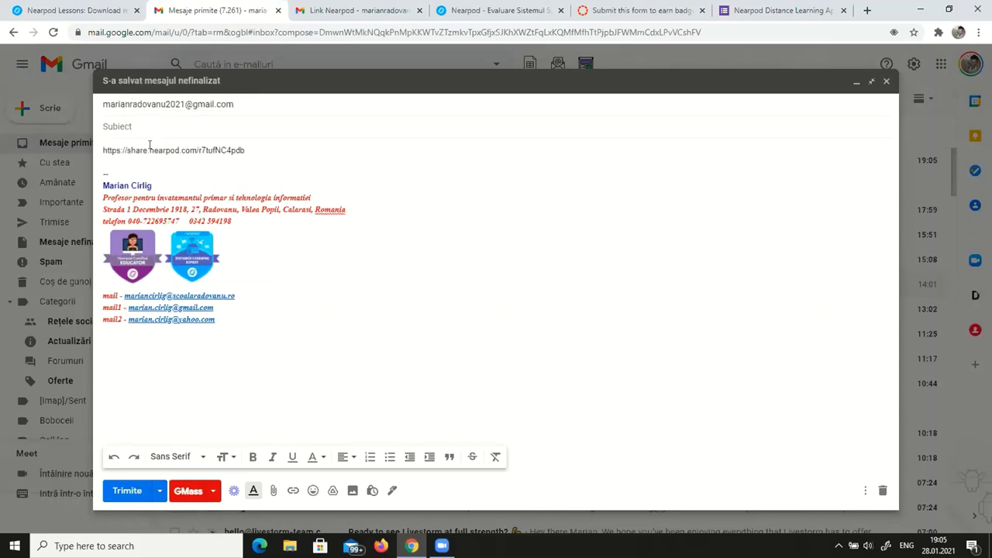
left_click(120, 491)
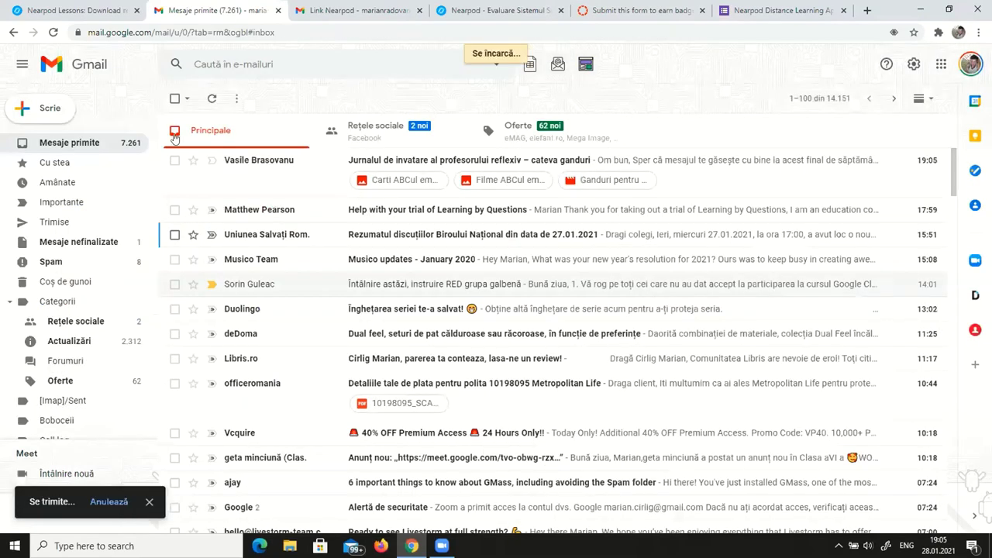
In the student account's Gmail inbox, open the newest message without a subject and follow its Nearpod link
left_click(369, 14)
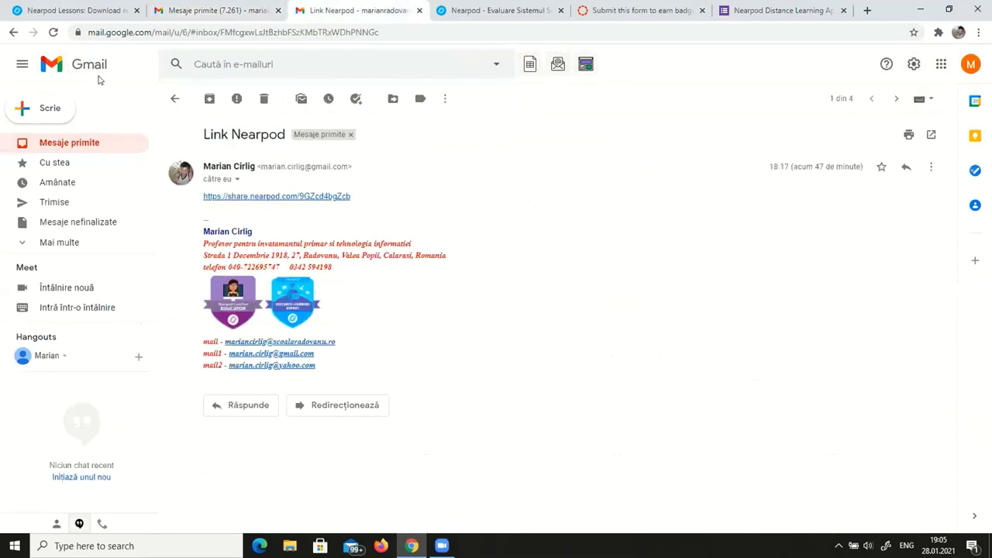
left_click(80, 143)
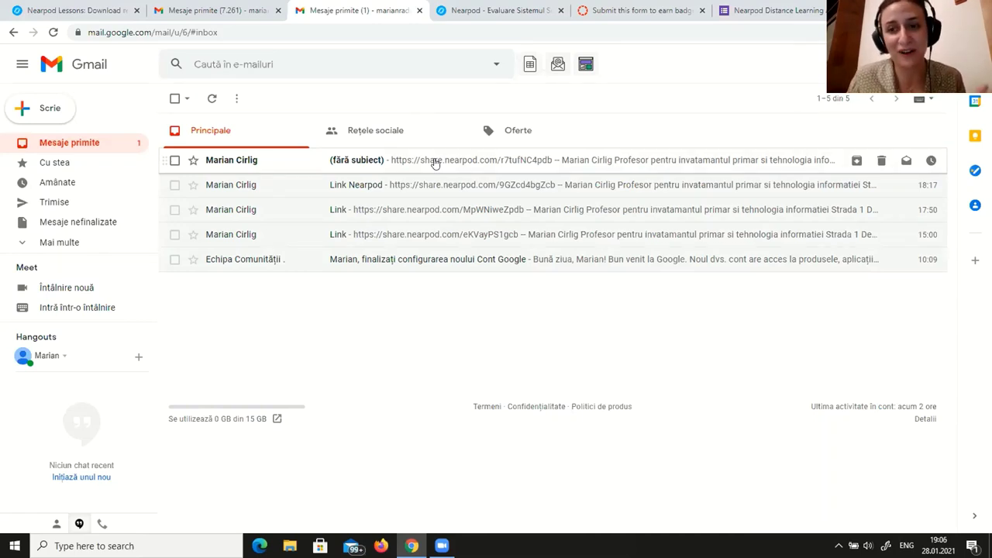
left_click(436, 162)
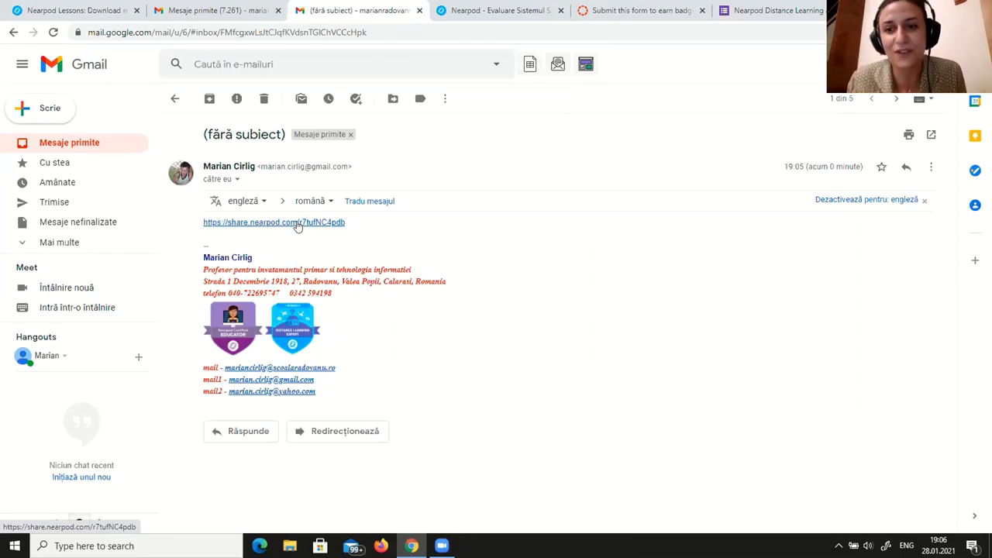
left_click(298, 223)
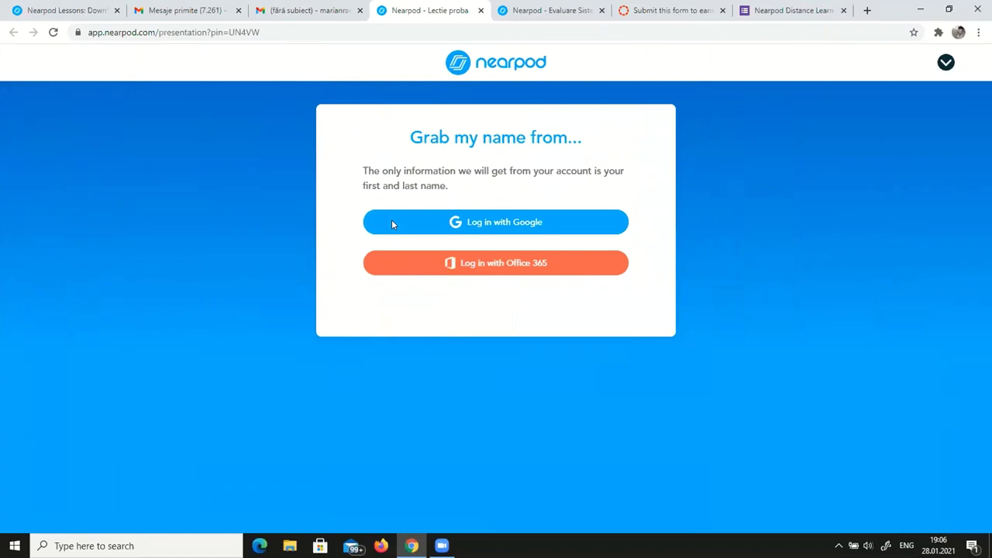
Join the lesson as a student by logging in with the student's Google account and confirming the identity
left_click(505, 225)
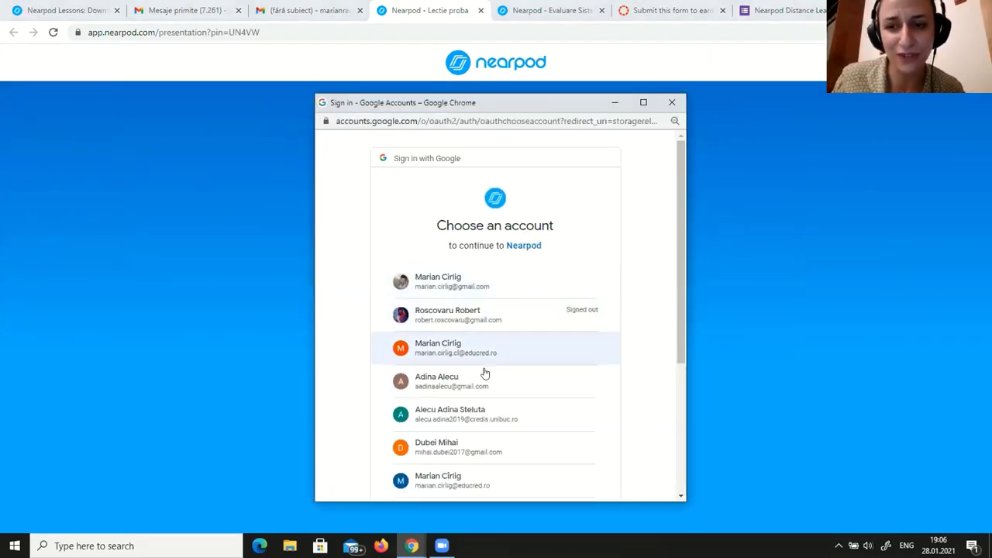
scroll(489, 369, "down", 2)
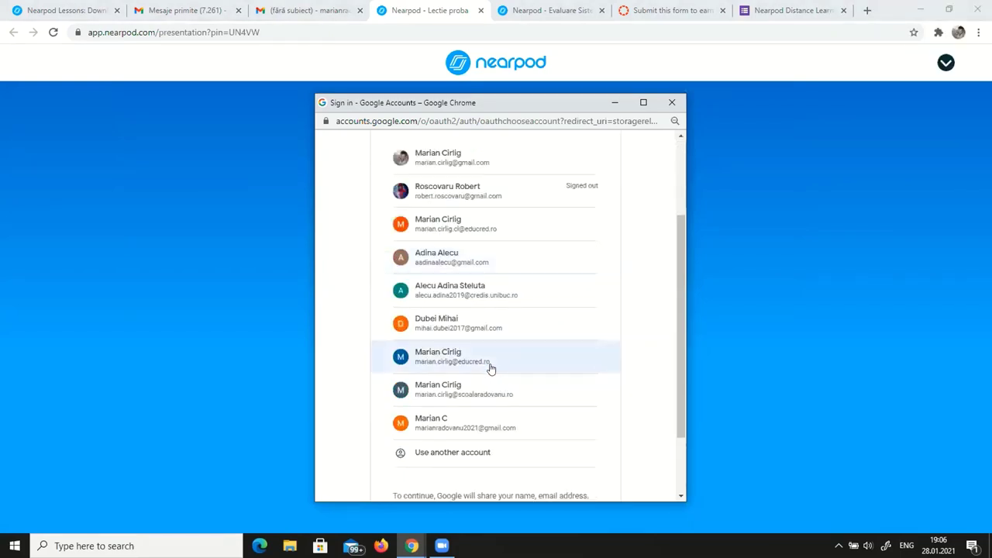
left_click(471, 427)
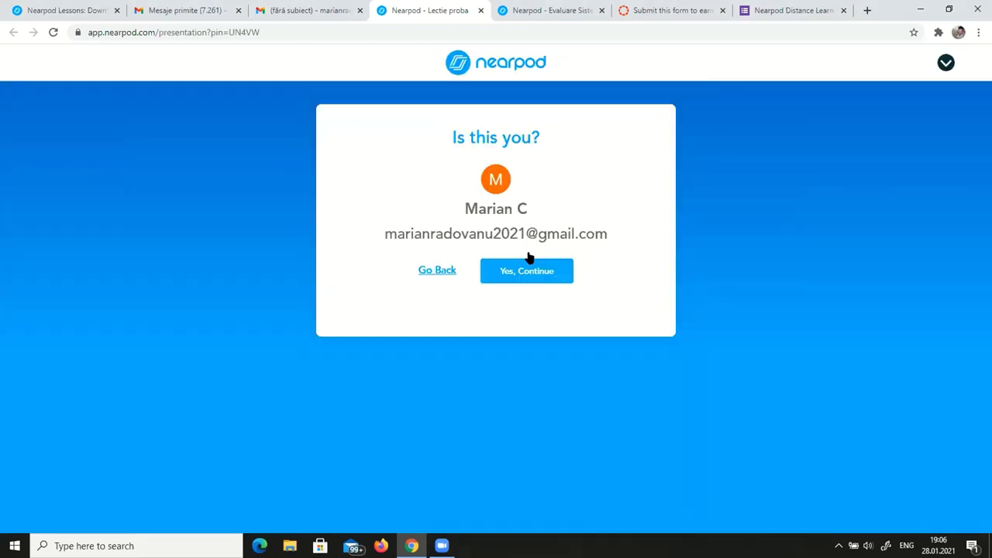
left_click(530, 268)
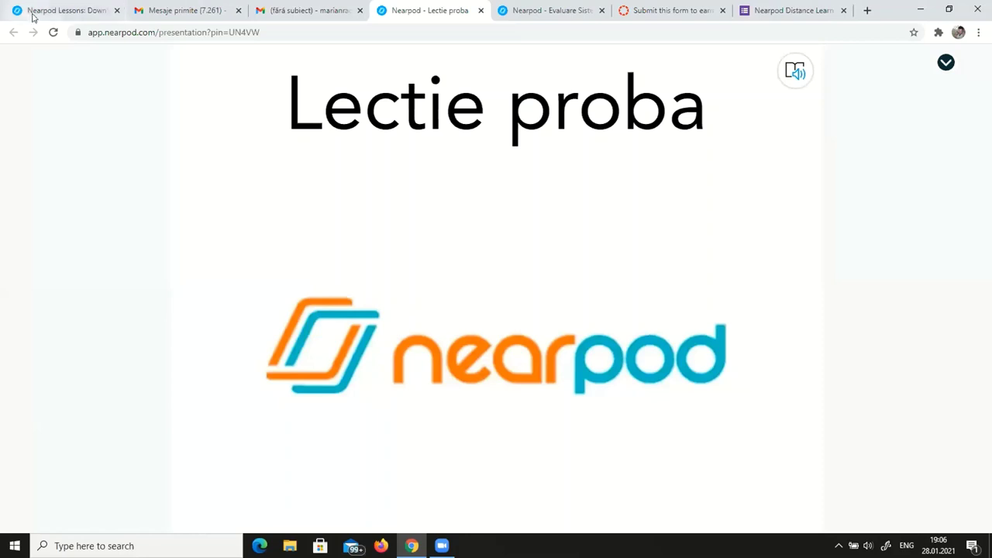
Advance the teacher's live session to the "Timpurile verbului" slide, check it in the student view, and return to the teacher view
left_click(51, 14)
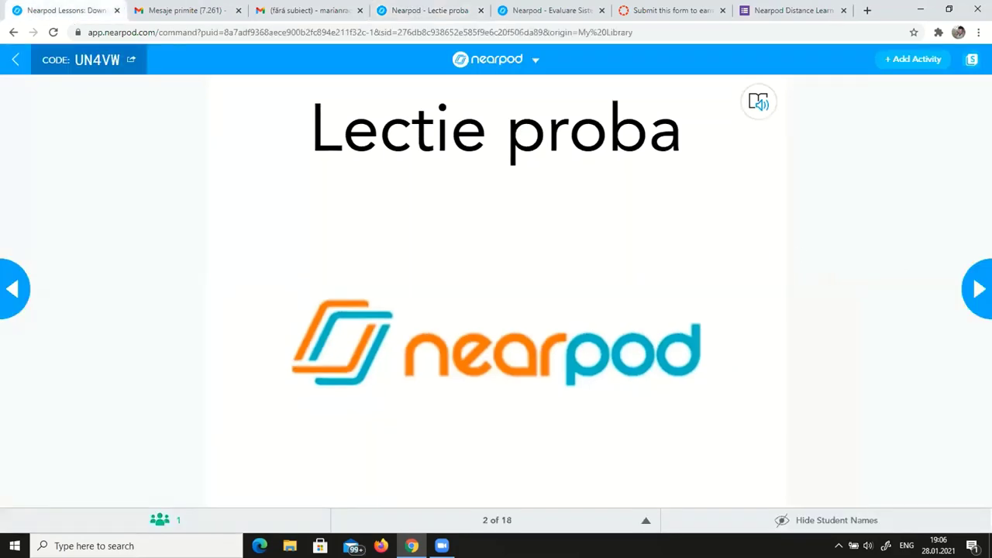
key("Right")
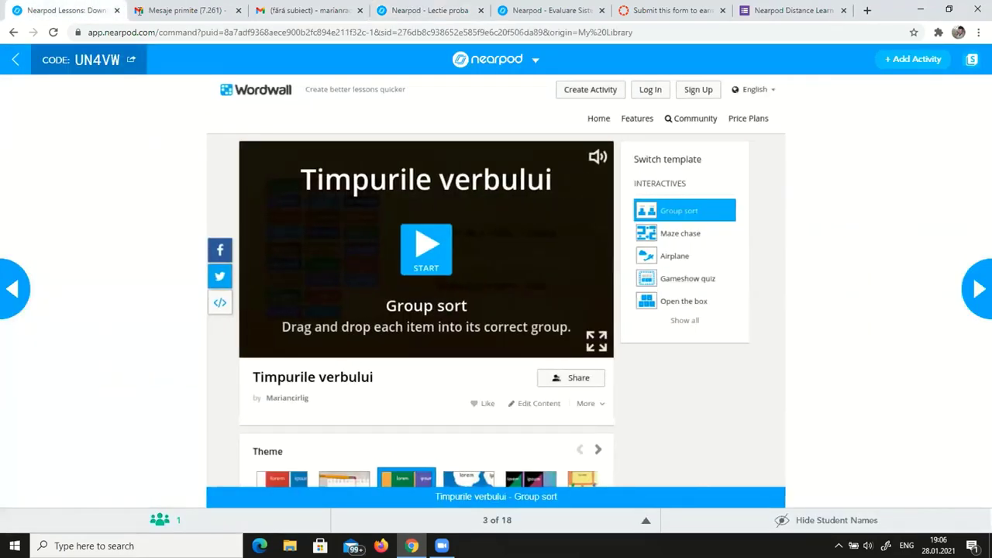
left_click(414, 10)
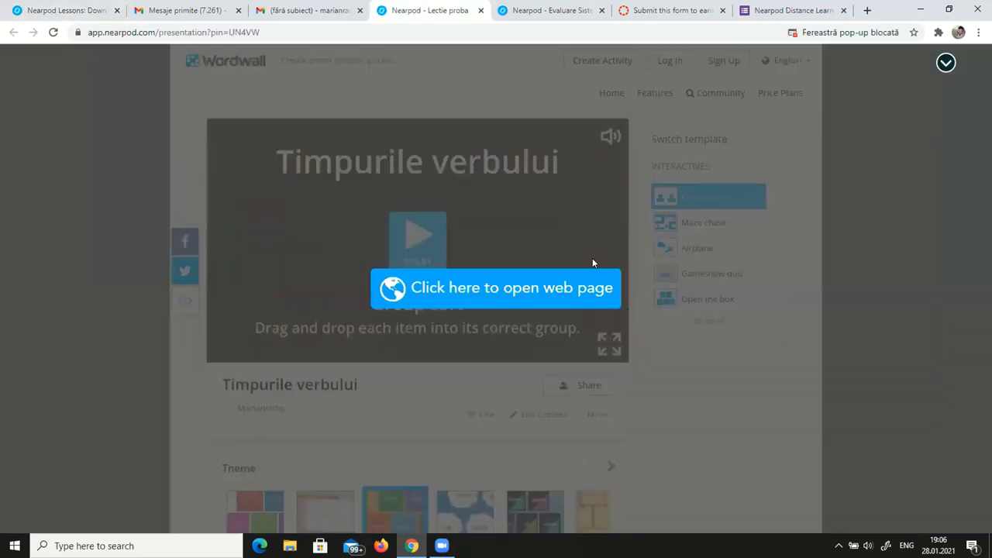
left_click(48, 10)
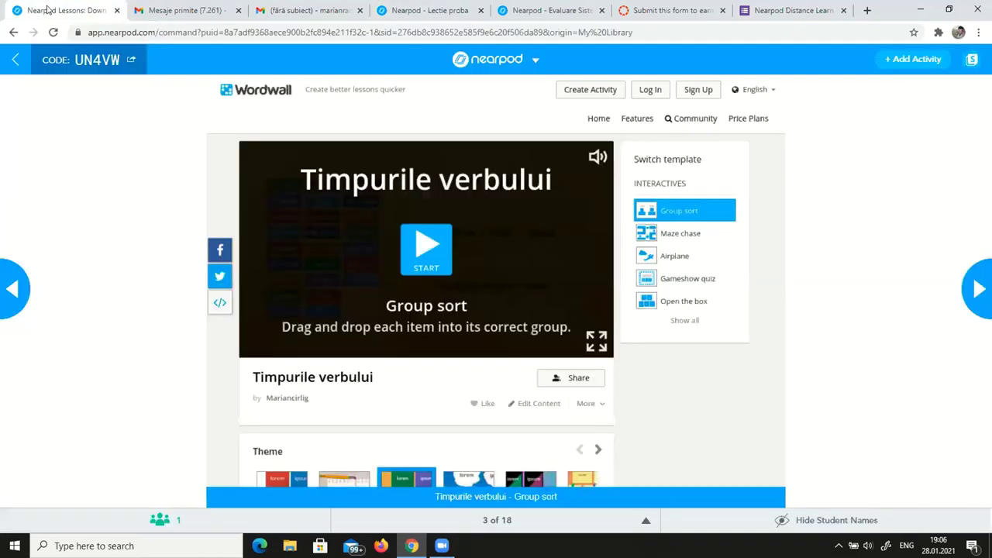
Advance the live session to the video slide, check the student view, and set the video to "Students play"
left_click(976, 295)
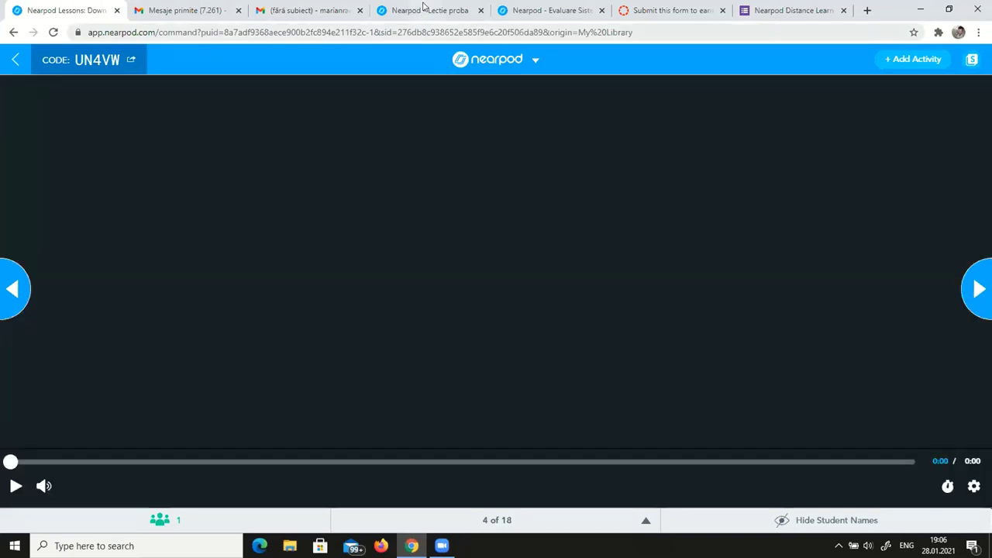
left_click(425, 10)
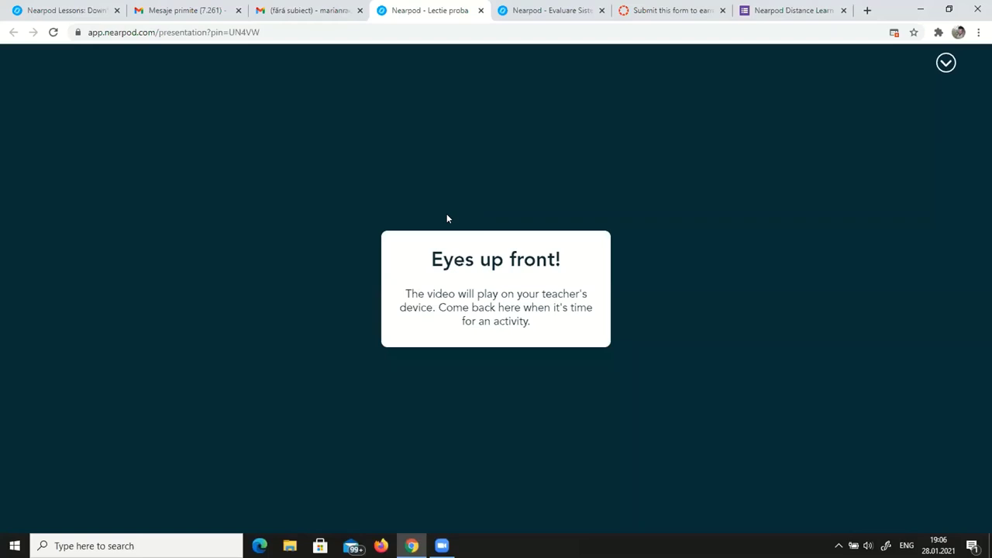
left_click(51, 9)
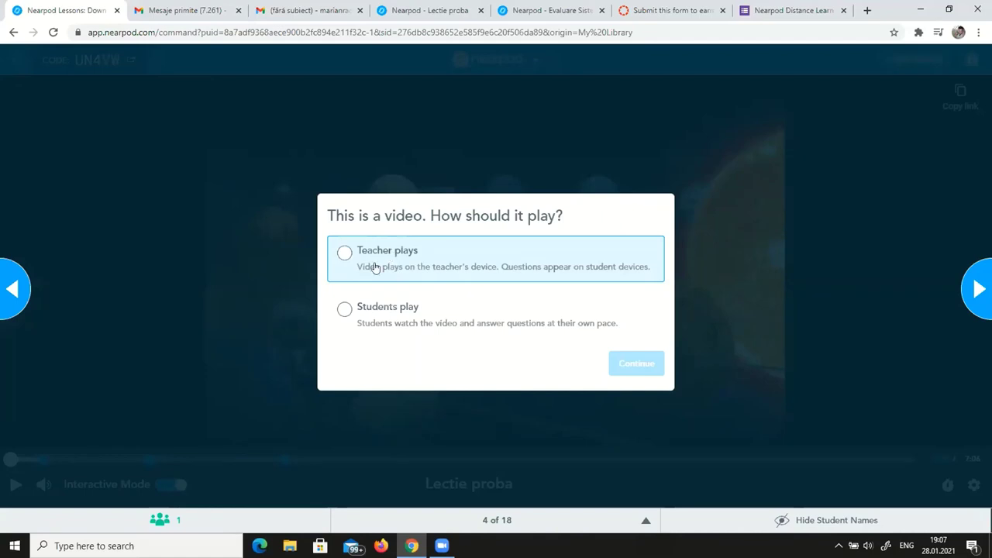
left_click(344, 311)
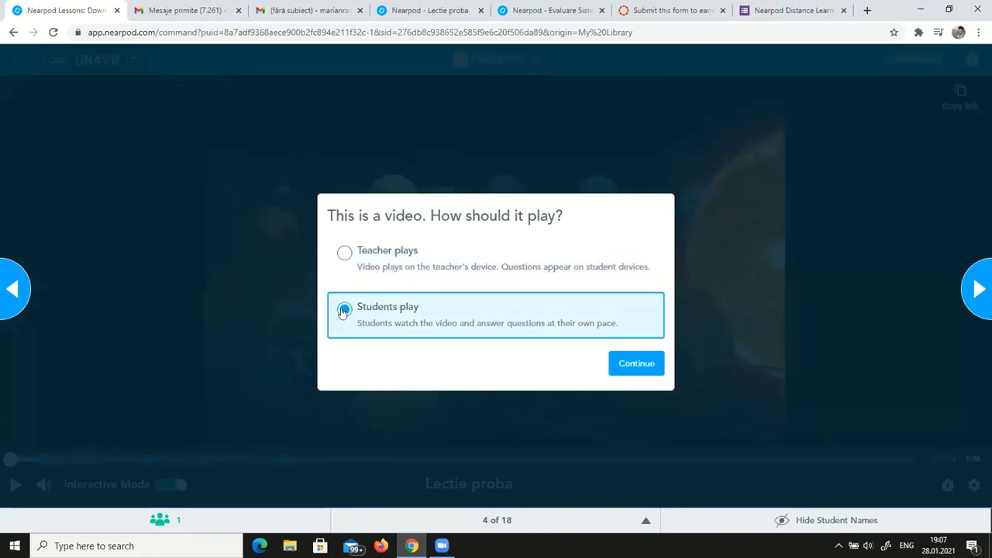
left_click(649, 365)
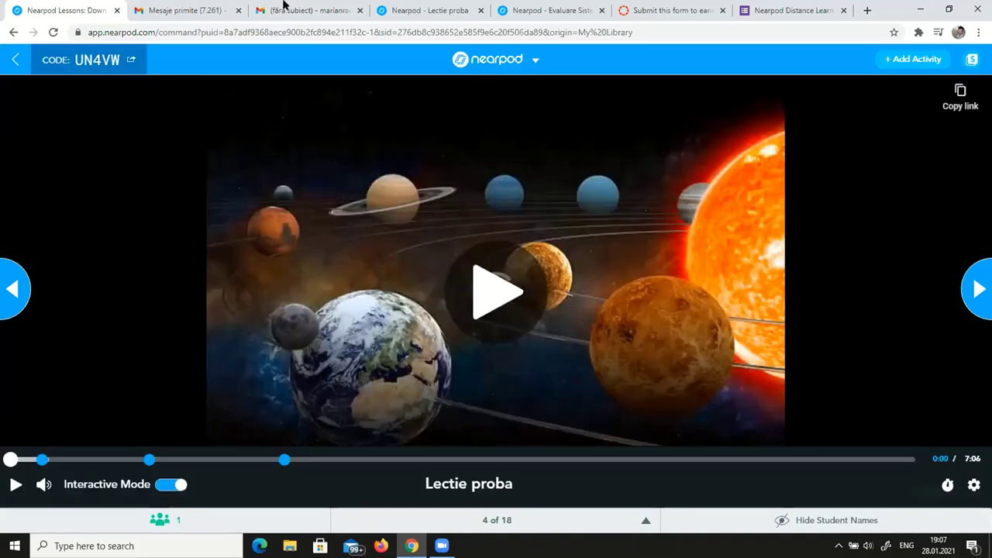
Play the video in the student view, submit an answer to "Din ce este format Sistemul Solar?" and continue playing
left_click(435, 14)
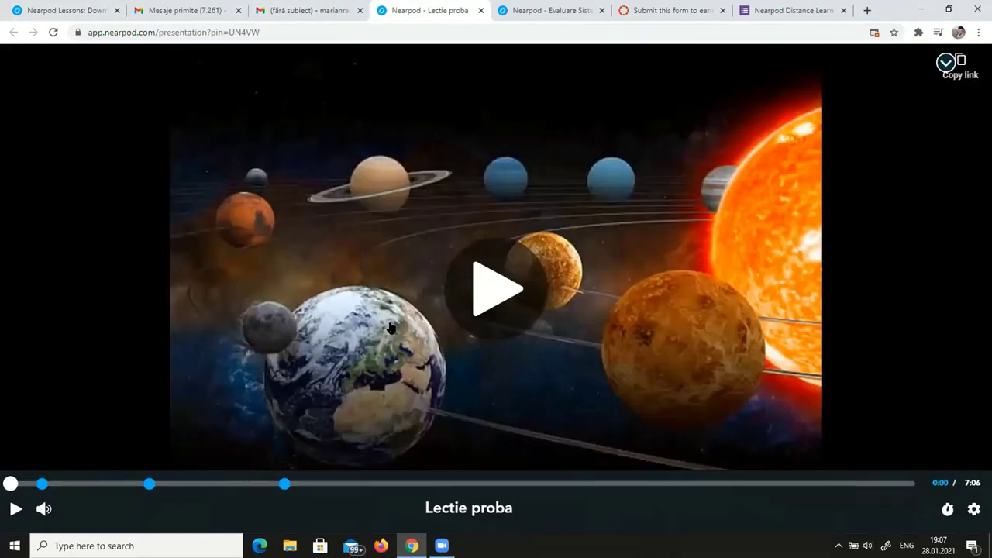
left_click(491, 300)
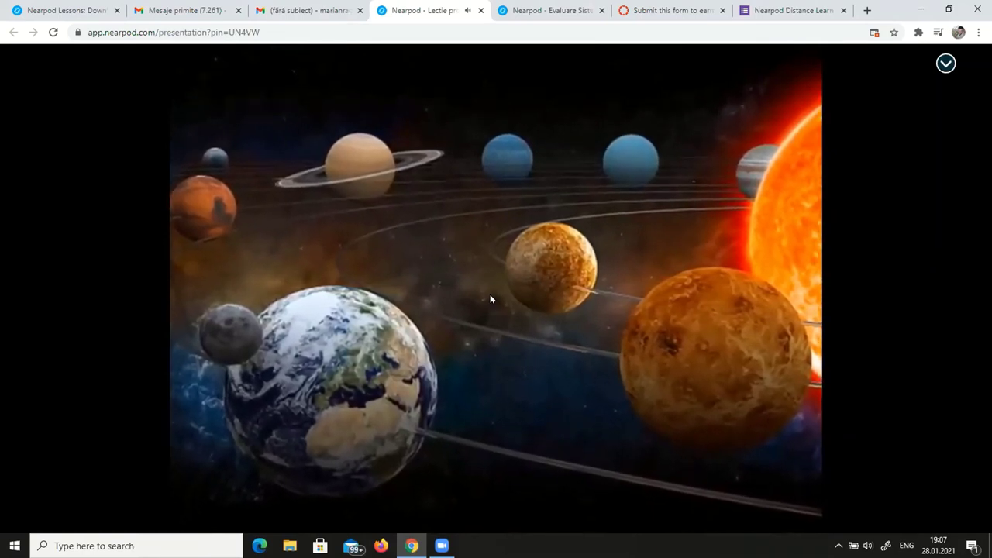
mouse_move(193, 423)
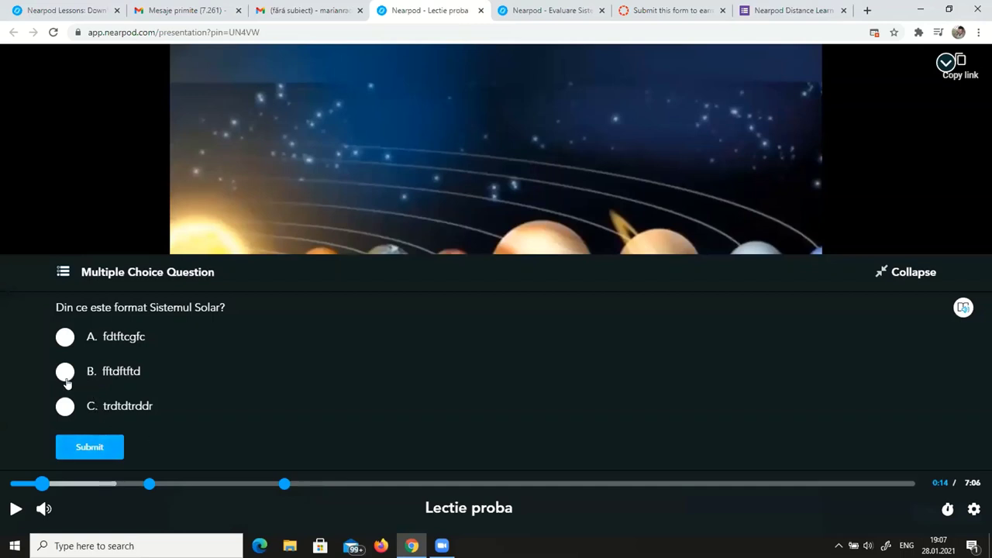
left_click(96, 456)
left_click(113, 450)
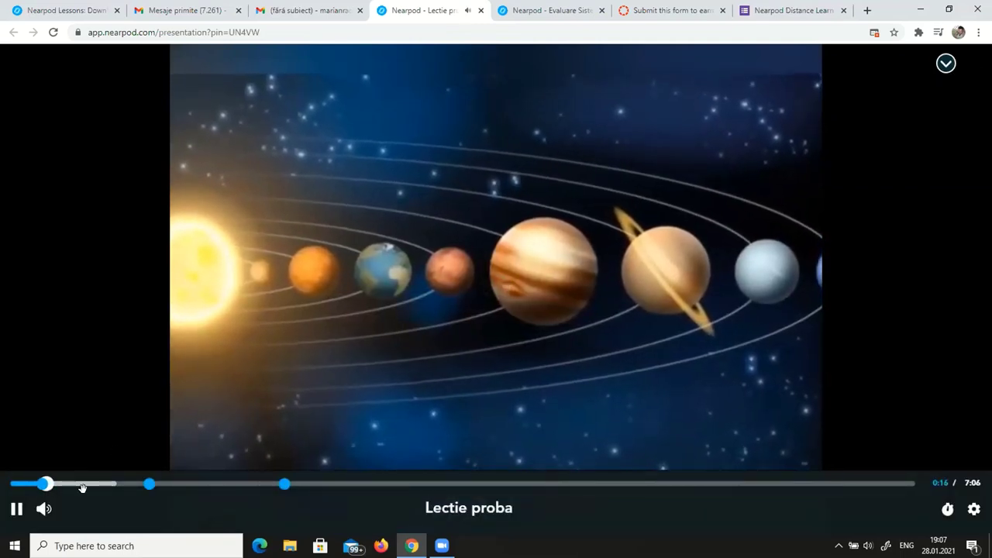
Watch the student video up to "Pentur ce este responsabil Soarele?", submit answer C "fefefewe" and continue playing
key("space")
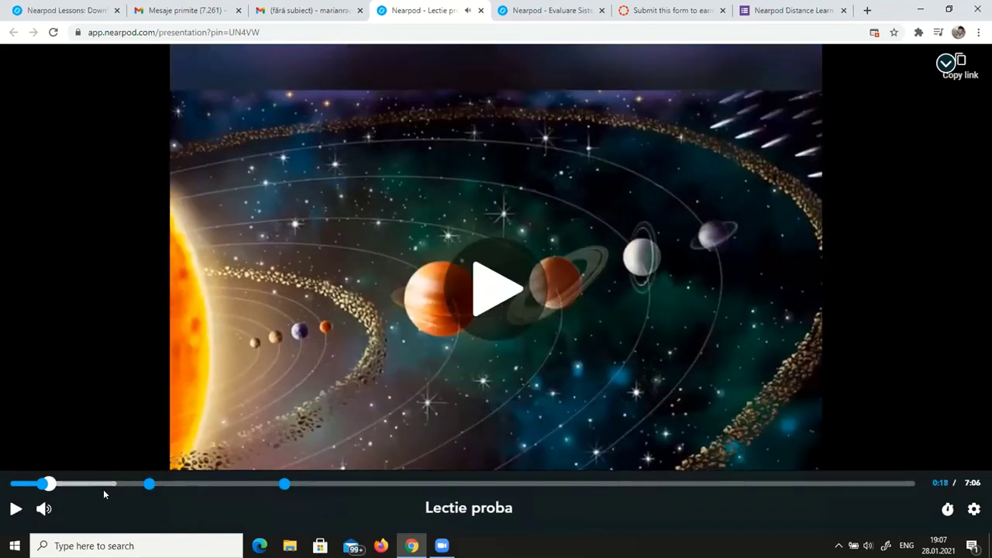
key("space")
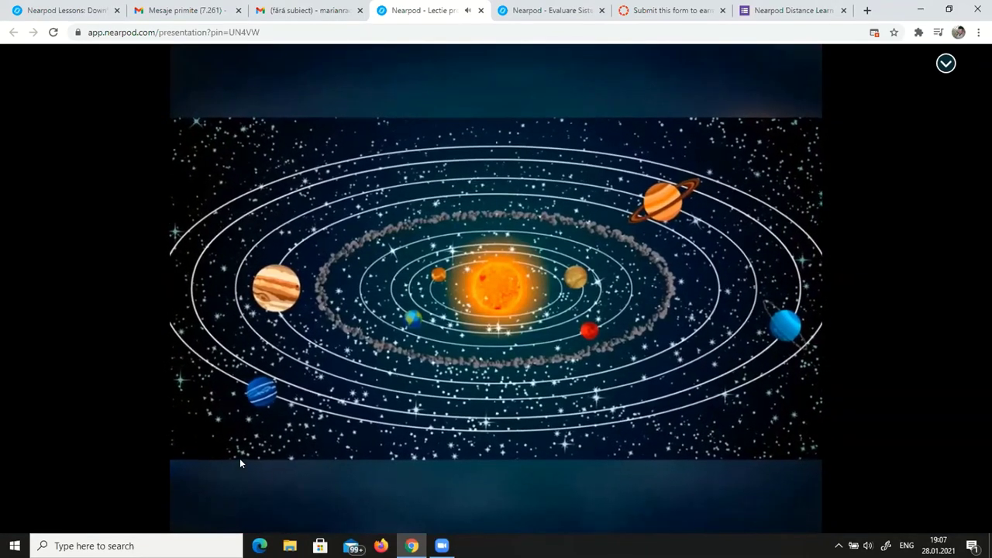
mouse_move(239, 384)
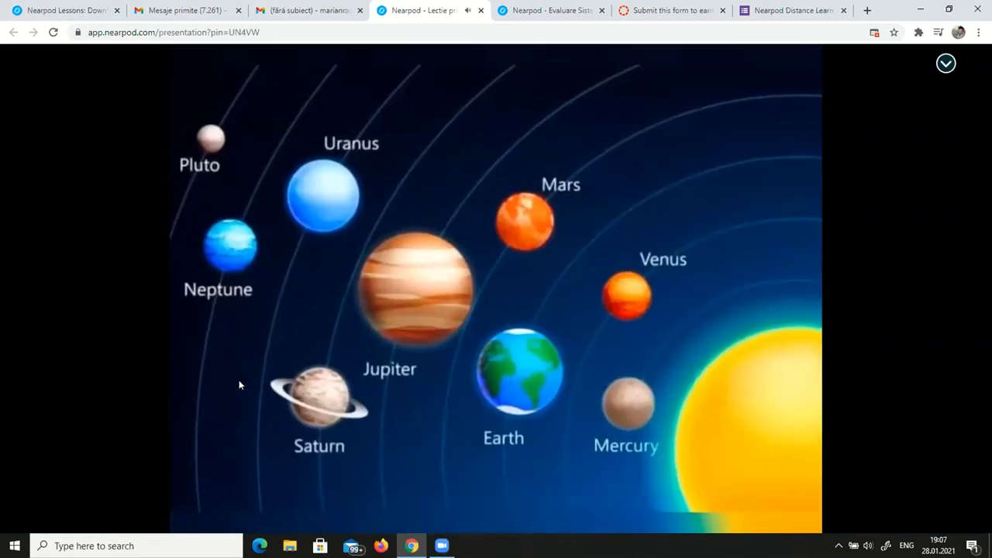
mouse_move(56, 516)
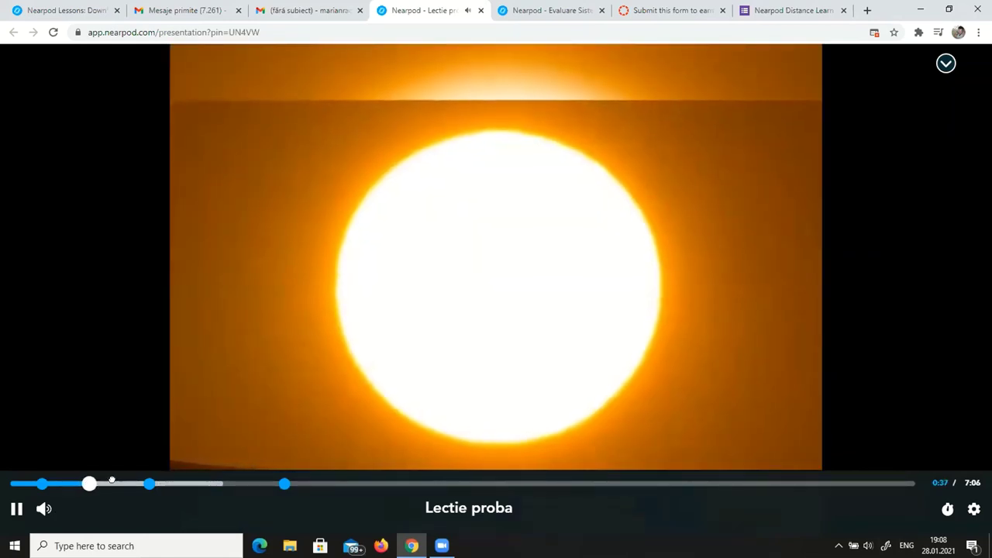
key("space")
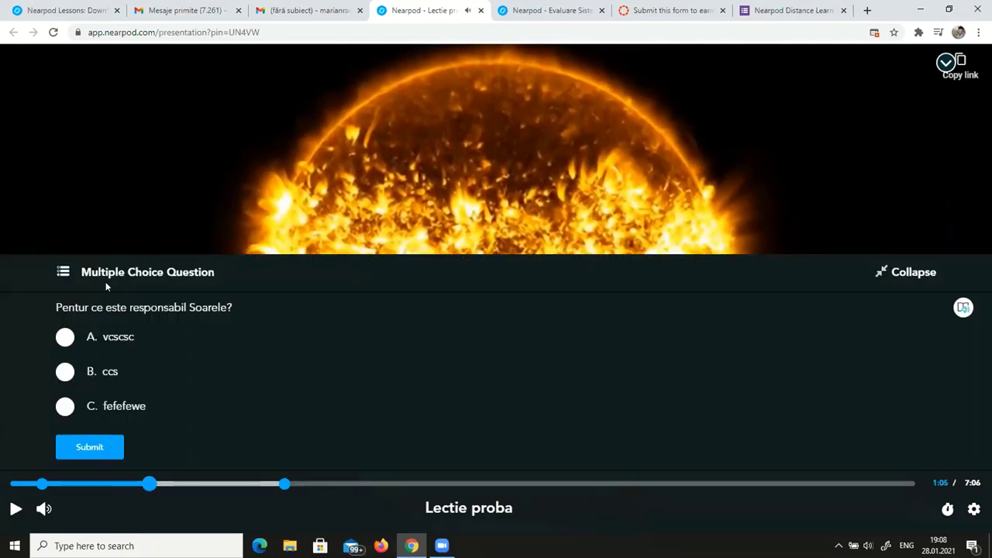
left_click(87, 452)
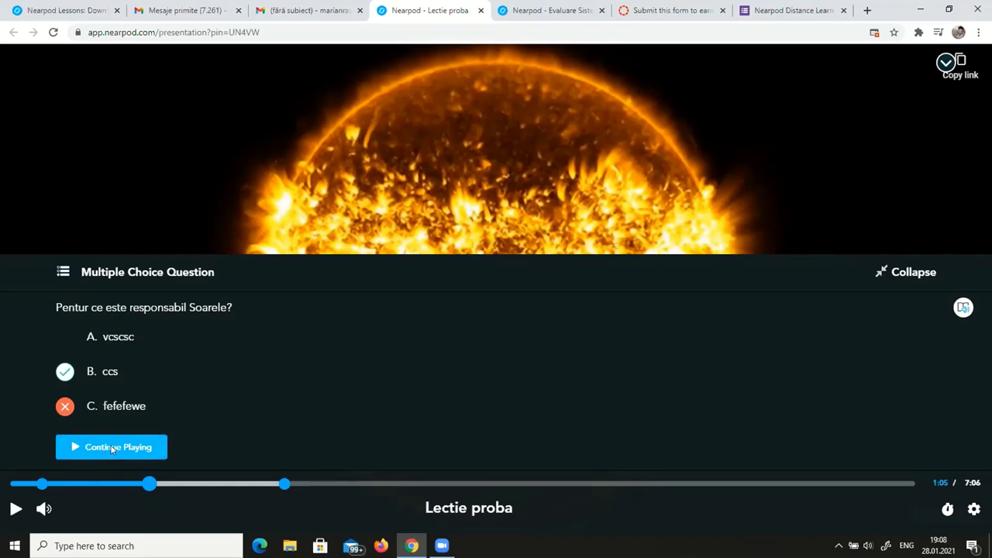
left_click(113, 448)
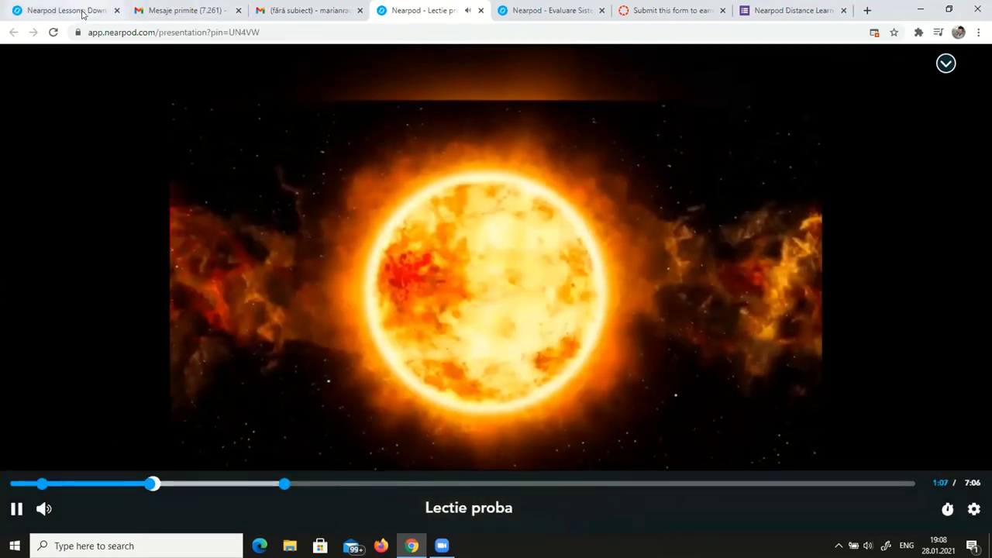
Advance the teacher's session to the 3D human body slide and rotate the model in the student view
left_click(83, 12)
key("Right")
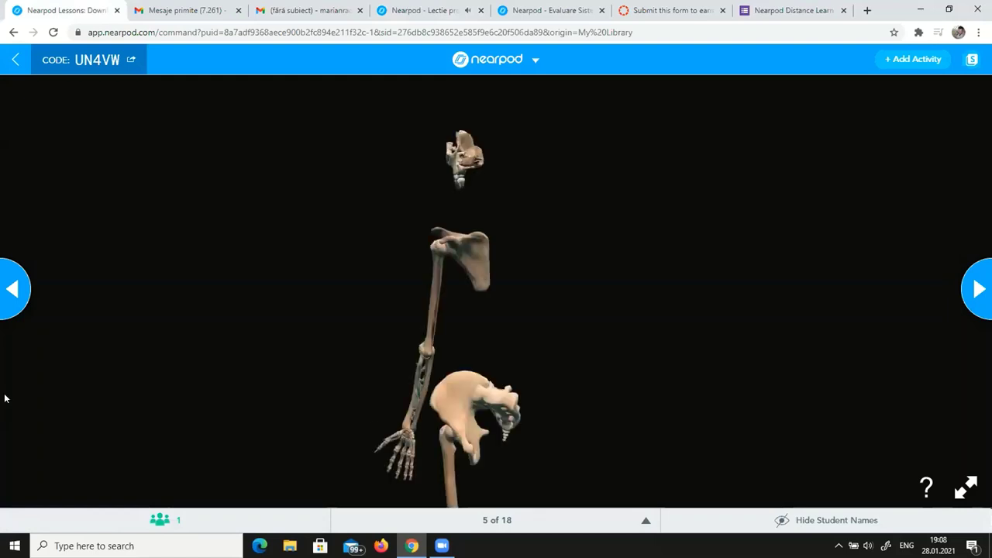
left_click(442, 10)
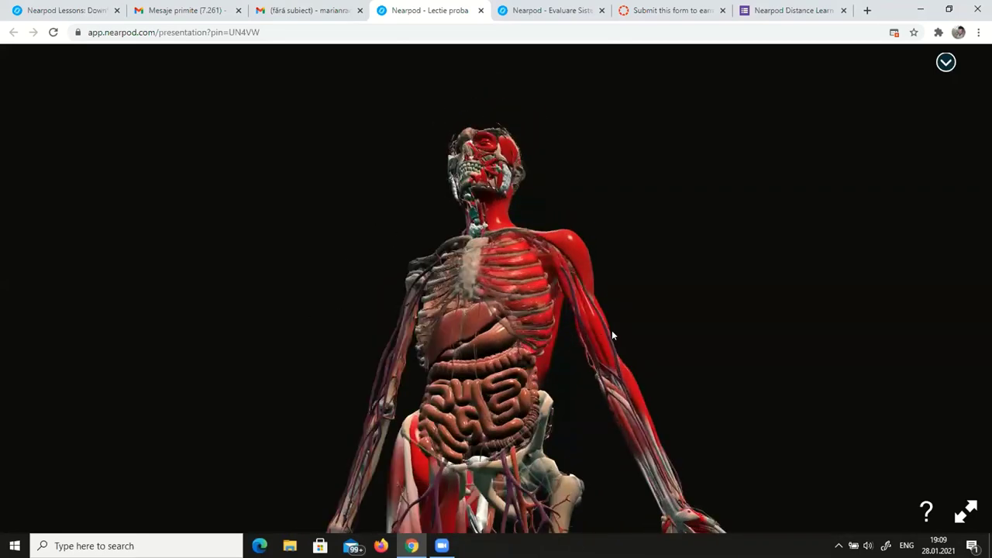
left_click_drag(612, 333, 586, 347)
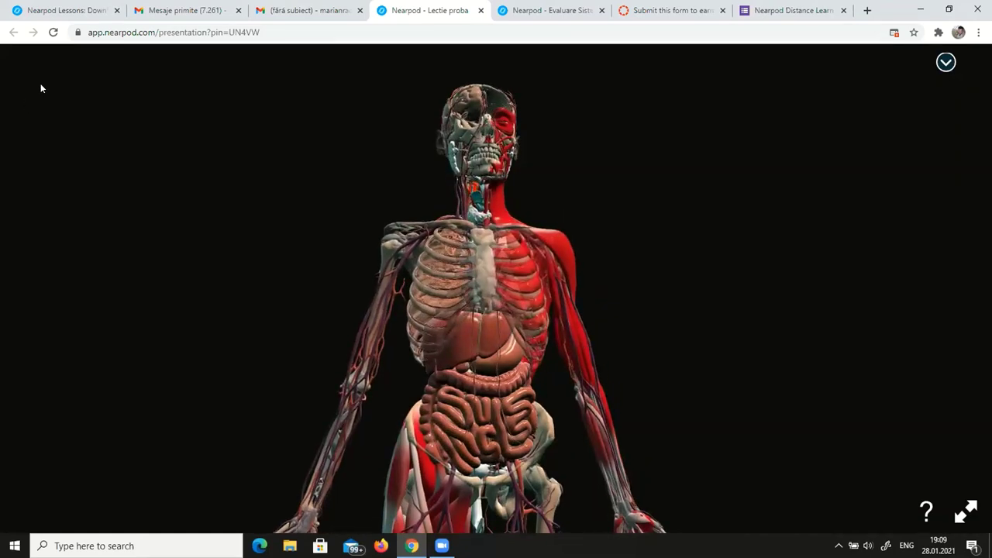
Advance the teacher's session to the PhET simulation slide and open Level 1 of Fraction Matcher in the student view
left_click(65, 10)
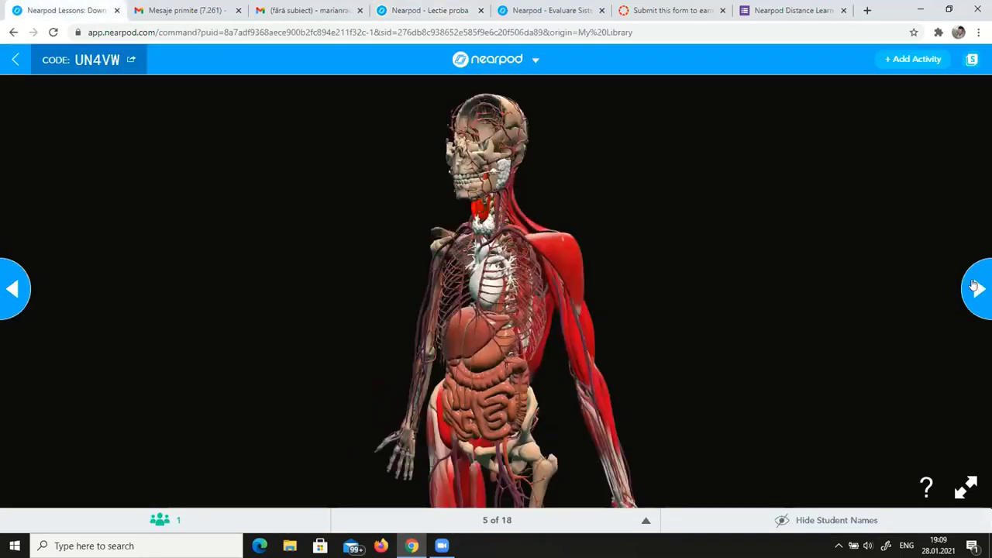
left_click(976, 287)
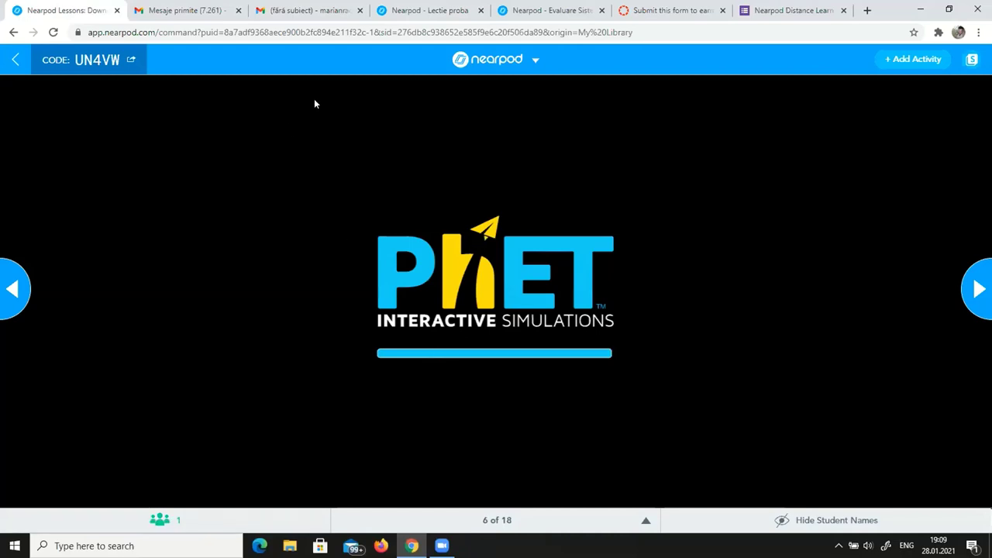
left_click(421, 10)
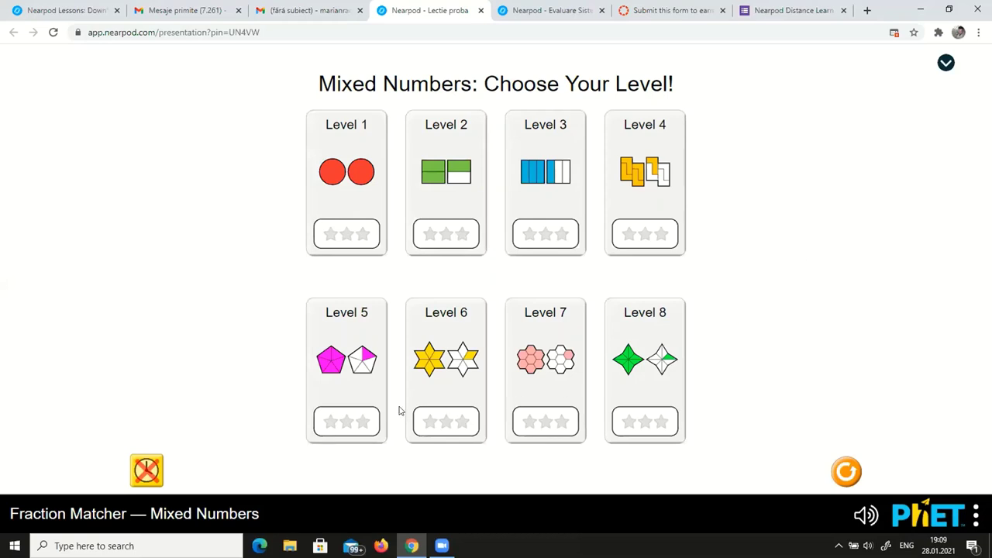
left_click(363, 169)
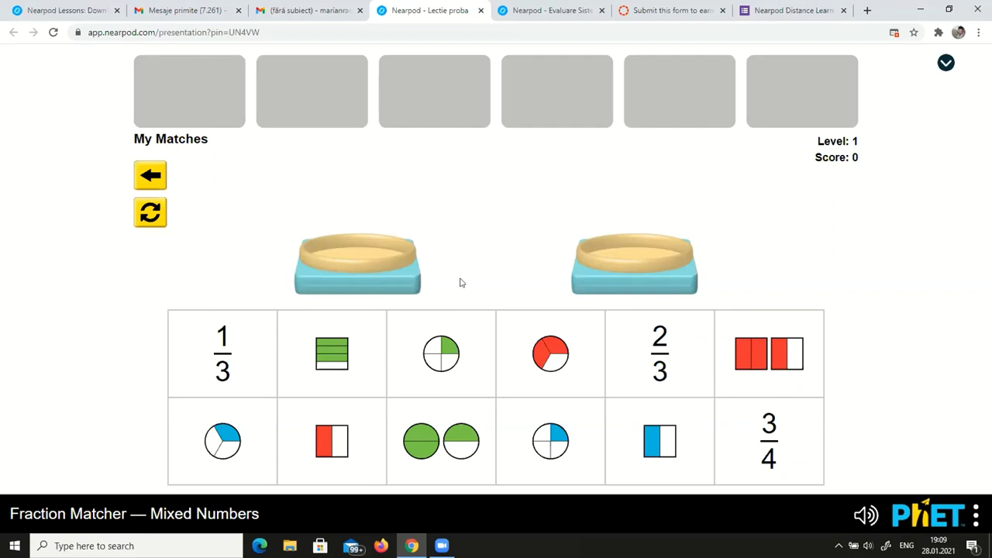
Match the fraction 1/3 with the blue circle showing one third on the scales, check it and accept the match
left_click(334, 357)
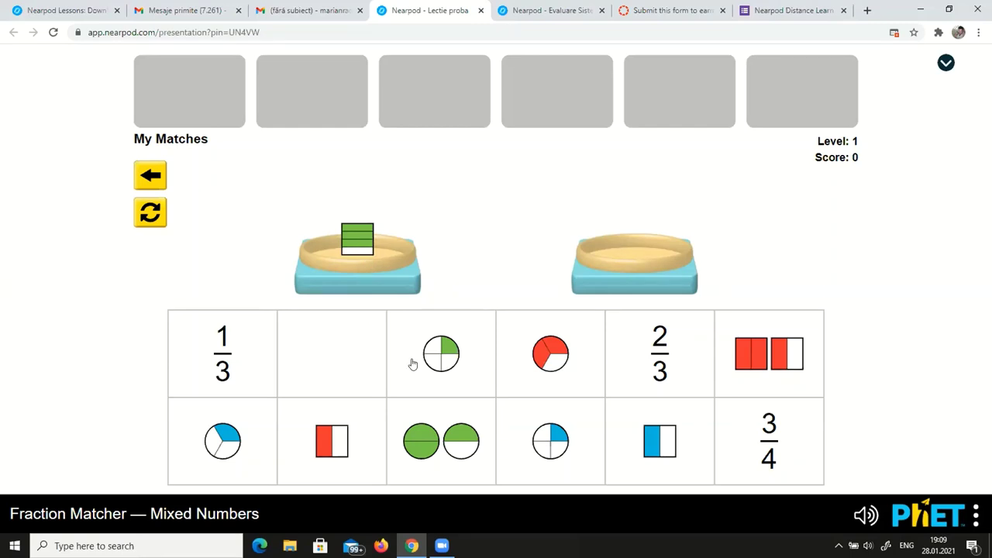
left_click_drag(355, 245, 314, 375)
left_click_drag(215, 372, 348, 251)
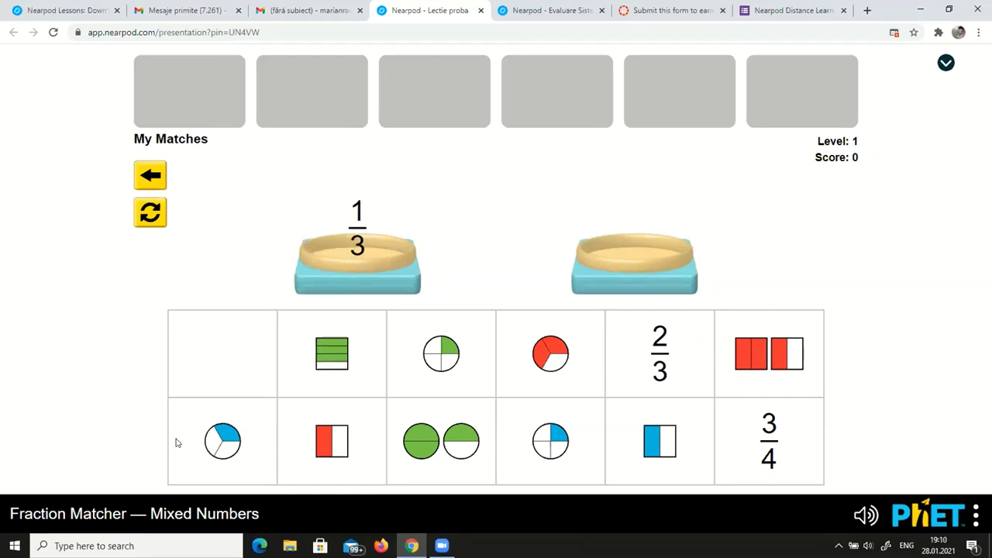
left_click_drag(210, 439, 621, 249)
left_click(771, 292)
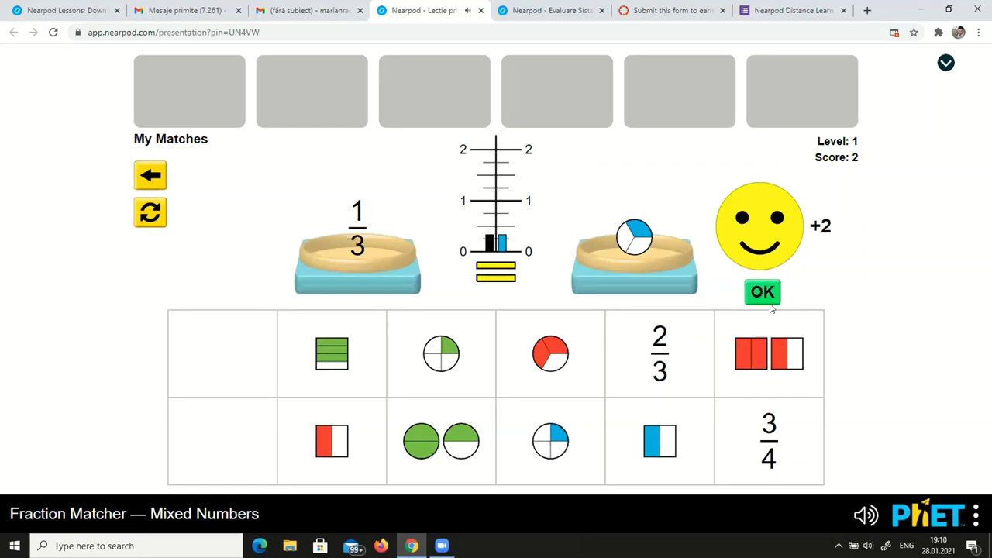
left_click(770, 293)
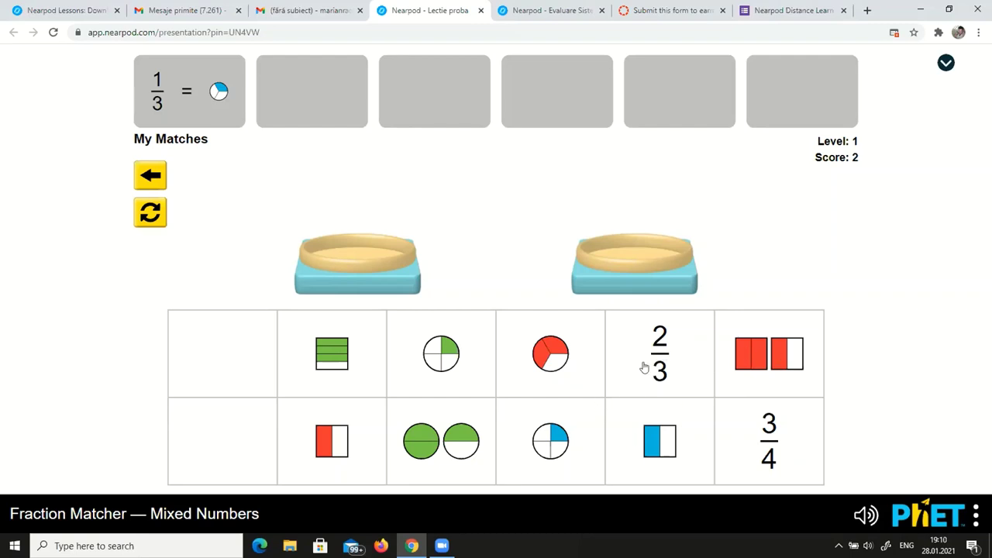
Try to match the fraction 2/3 with the green four-part square on the scales and check the answer
left_click_drag(656, 361, 385, 264)
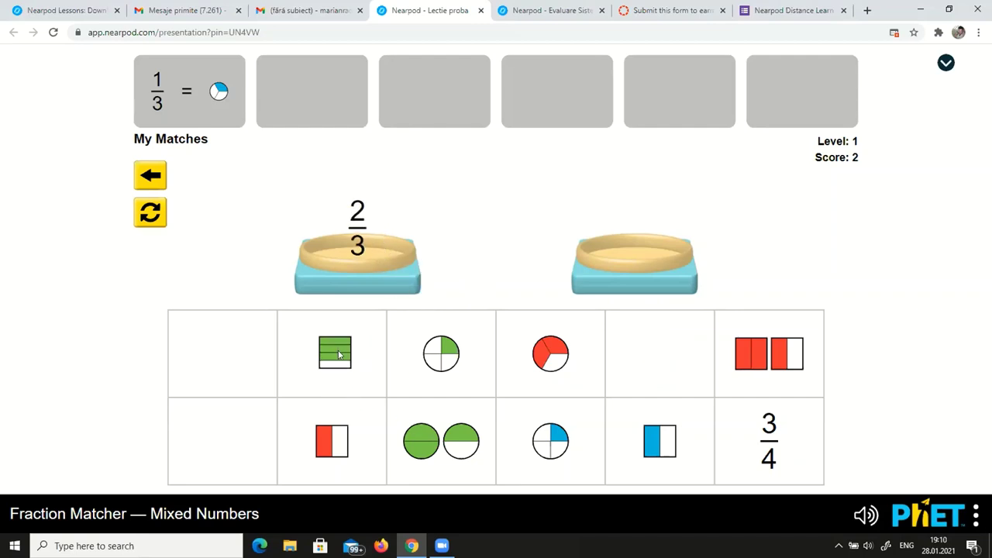
left_click_drag(339, 355, 638, 225)
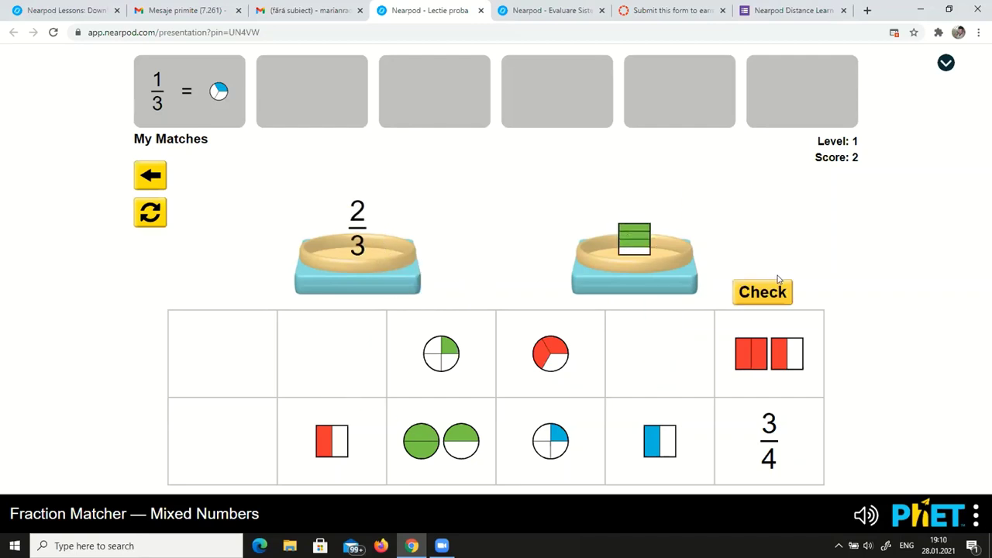
left_click(774, 296)
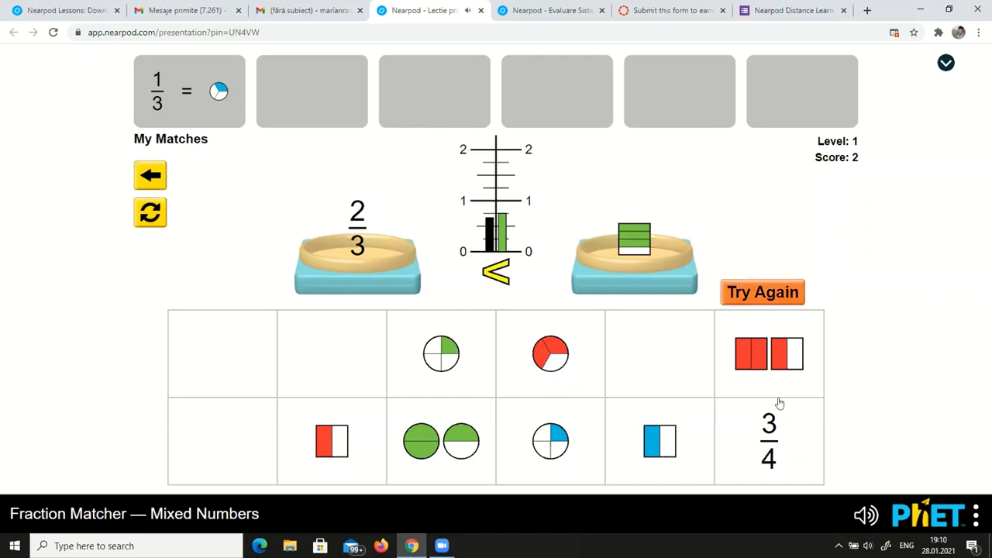
Advance the teacher's session to the Golden Gate Bridge VR slide, look around the panorama, check the student view, and return to the teacher view
left_click(58, 10)
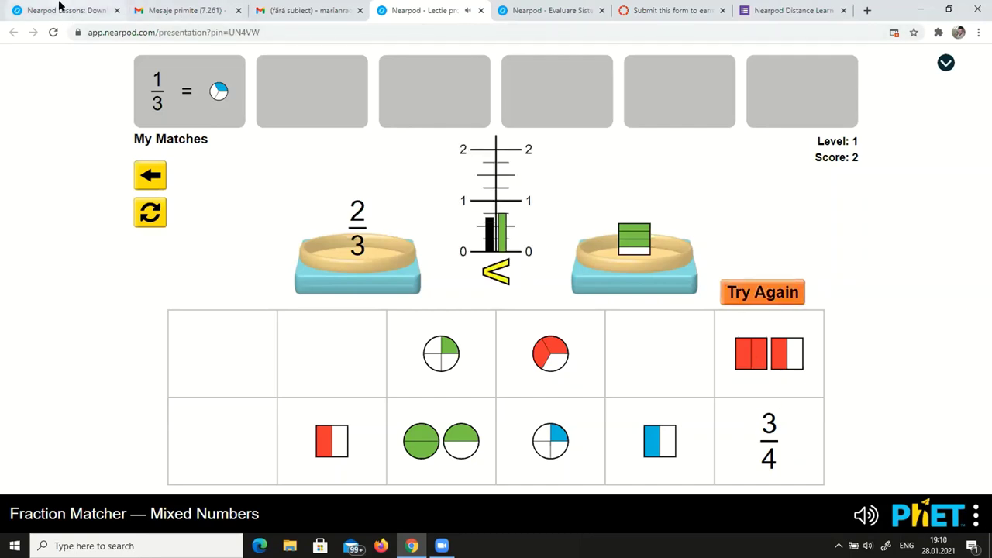
key("Right")
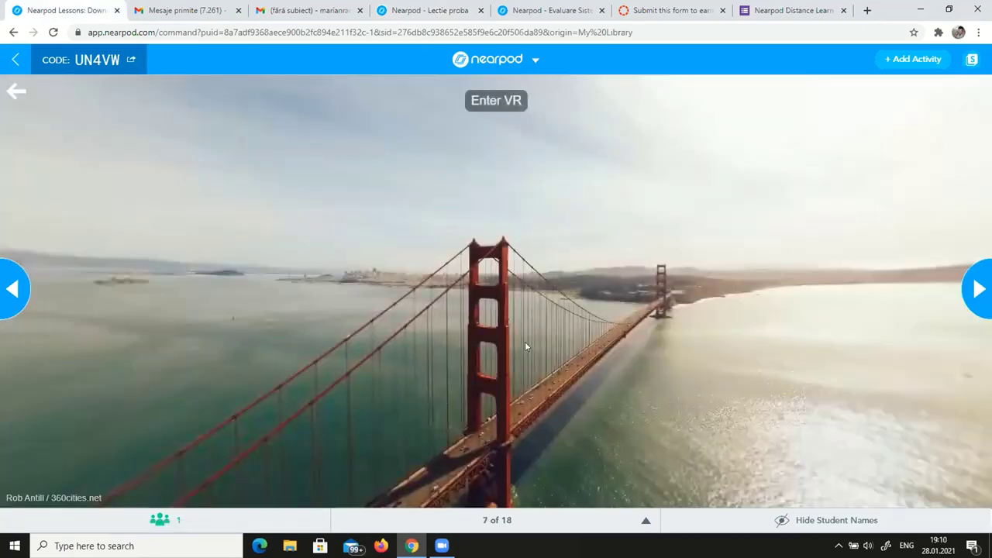
left_click_drag(555, 335, 441, 292)
left_click_drag(853, 355, 406, 472)
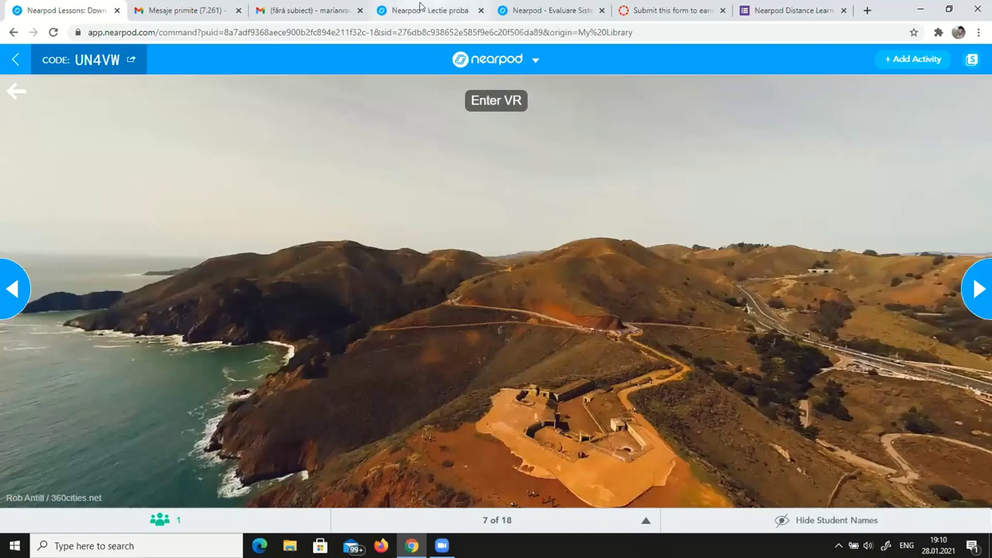
left_click(438, 9)
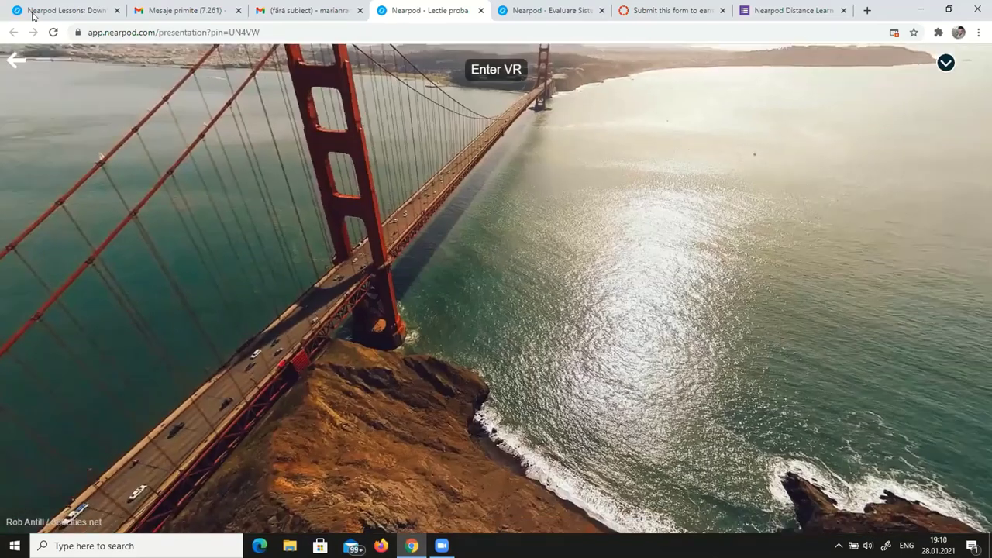
left_click(51, 13)
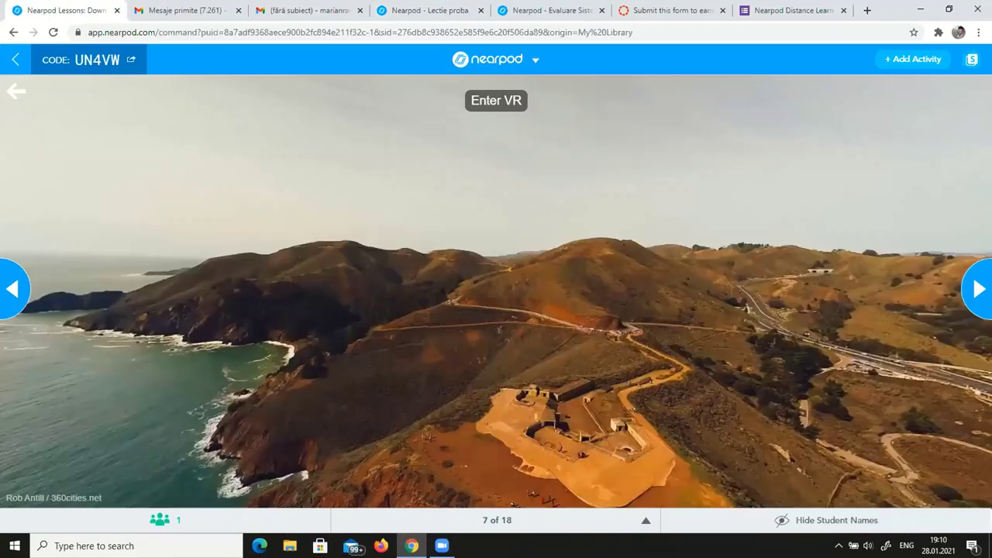
Advance the teacher's session to the video slide, set playback for all devices, play it in the student view, and return to the teacher view
key("Right")
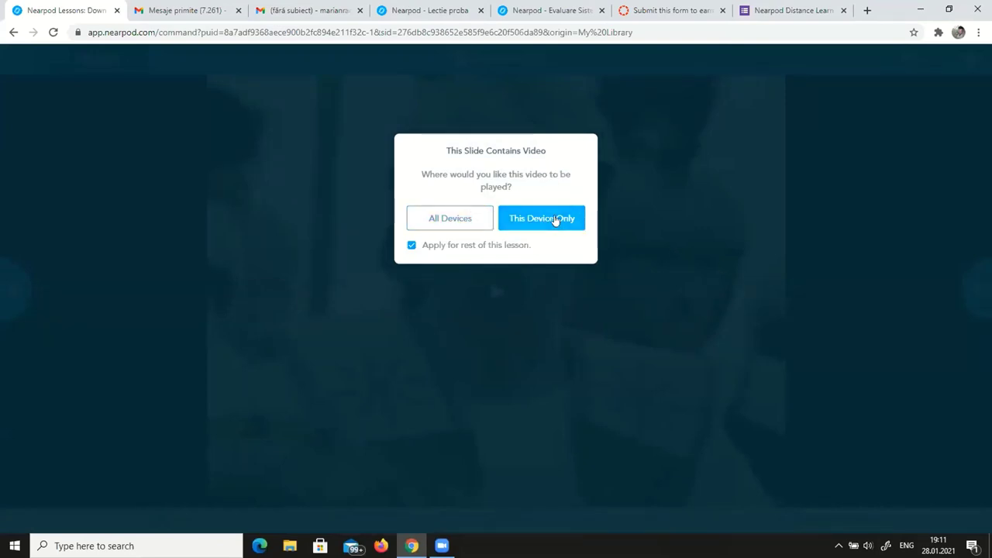
left_click(463, 218)
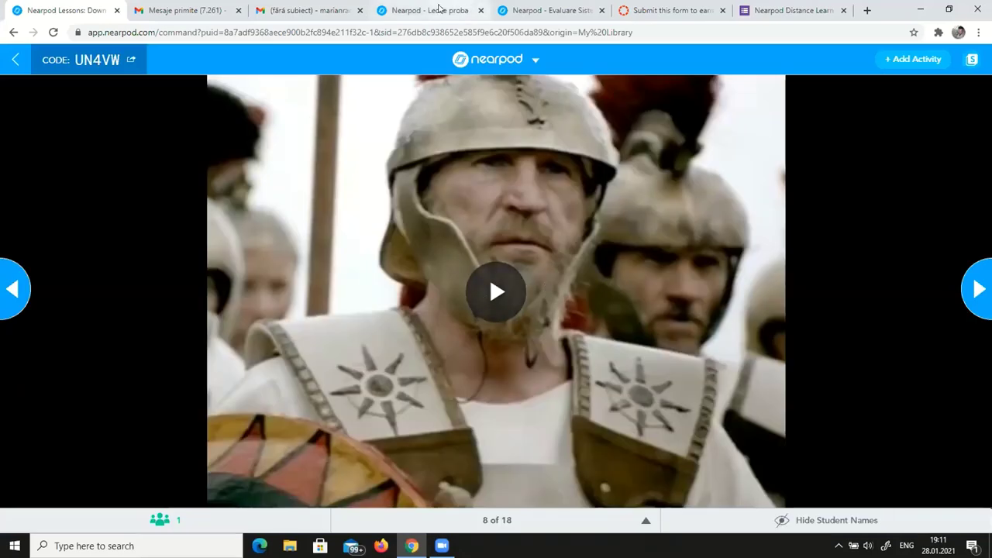
left_click(439, 10)
left_click(489, 267)
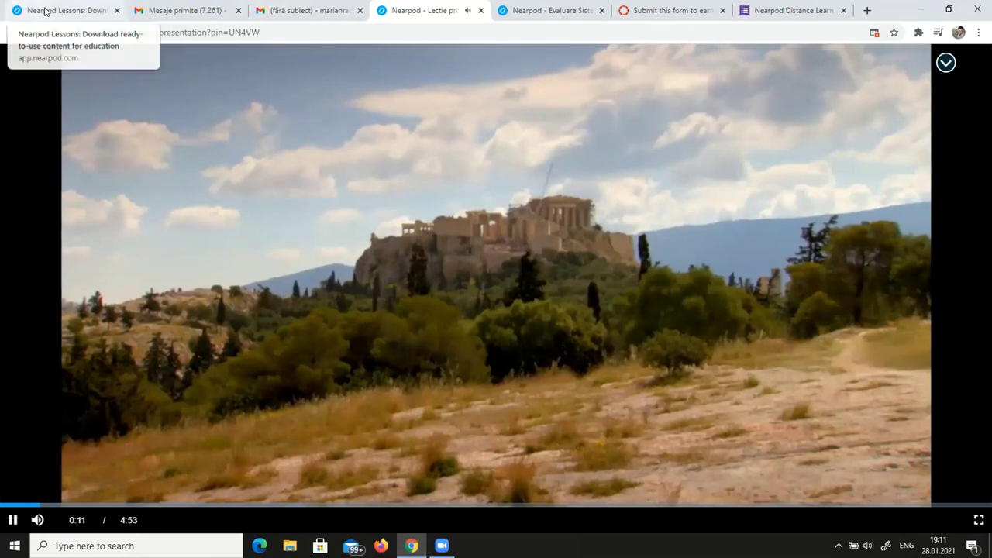
left_click(29, 10)
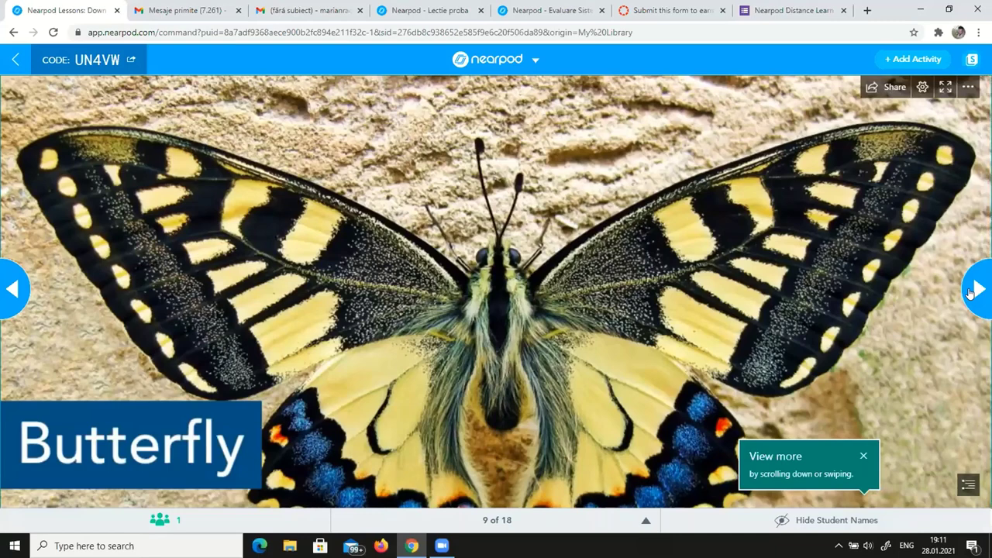
Return the teacher's session to the Butterfly Sway slide and compare it in the student and teacher views
left_click(970, 292)
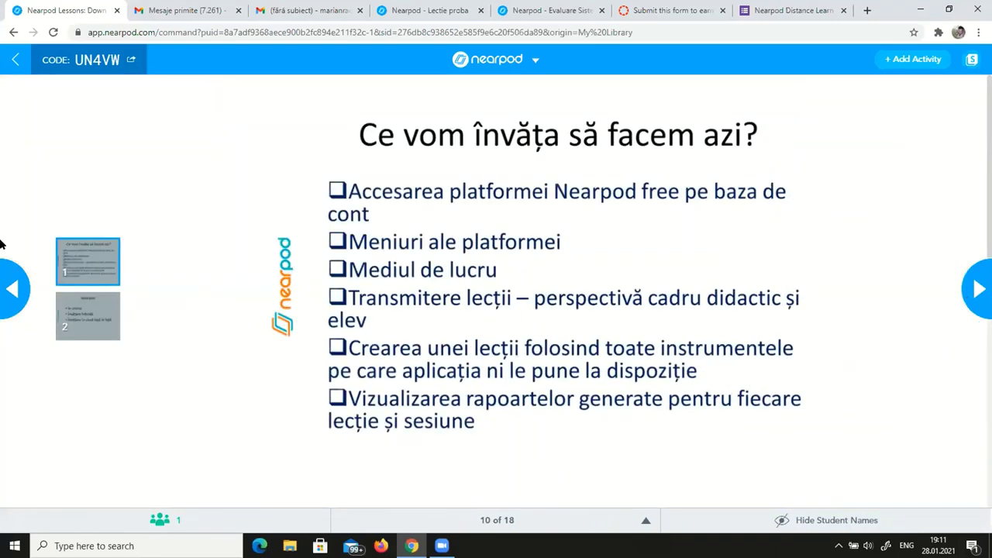
left_click(11, 288)
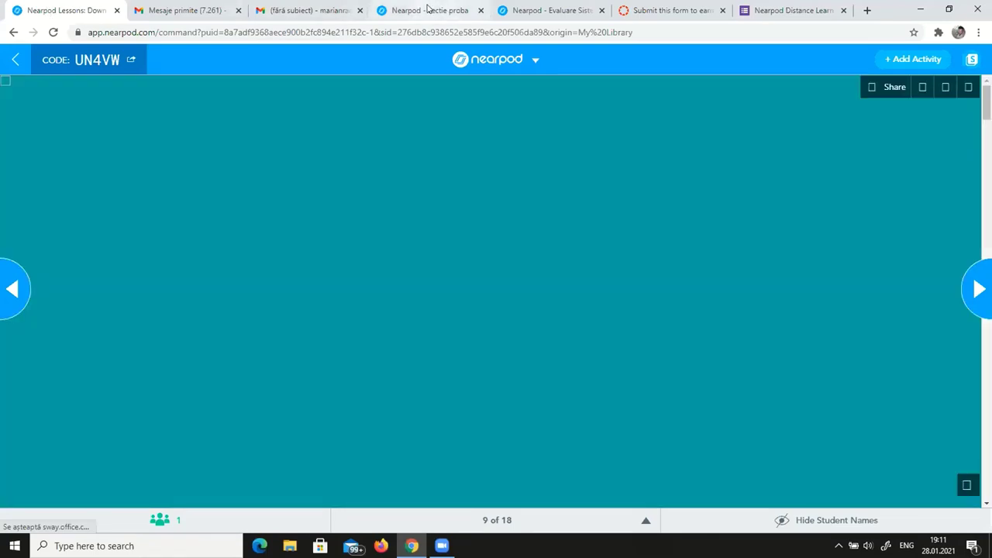
left_click(423, 10)
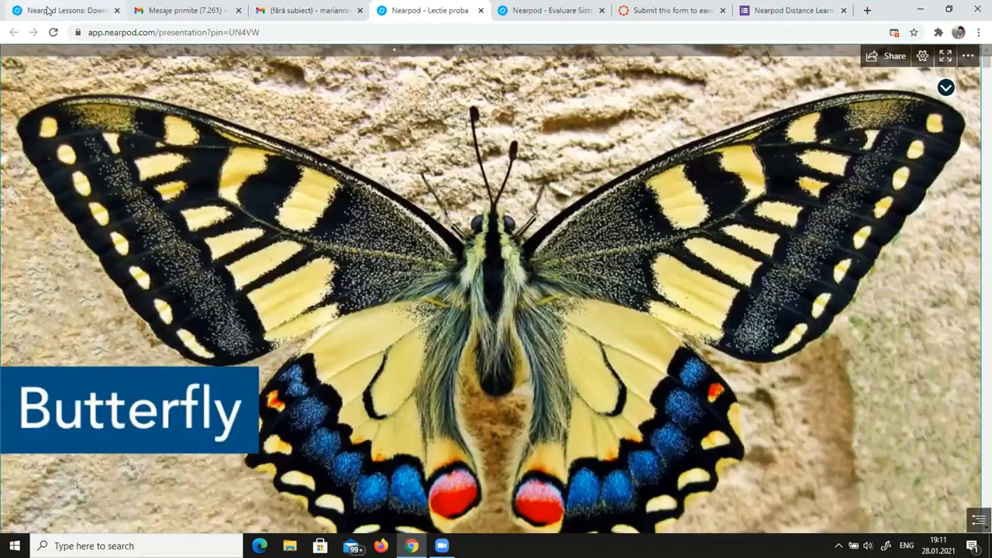
left_click(23, 9)
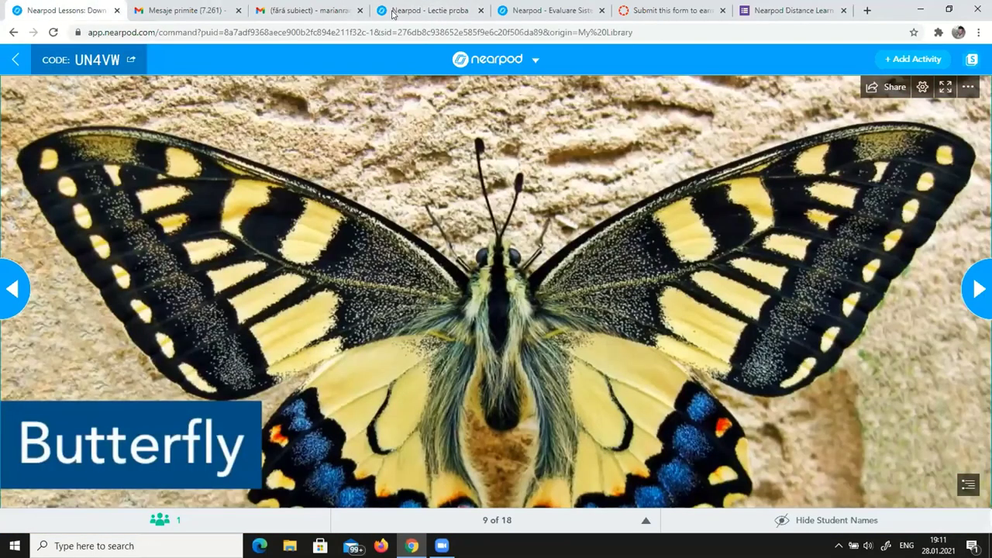
left_click(412, 11)
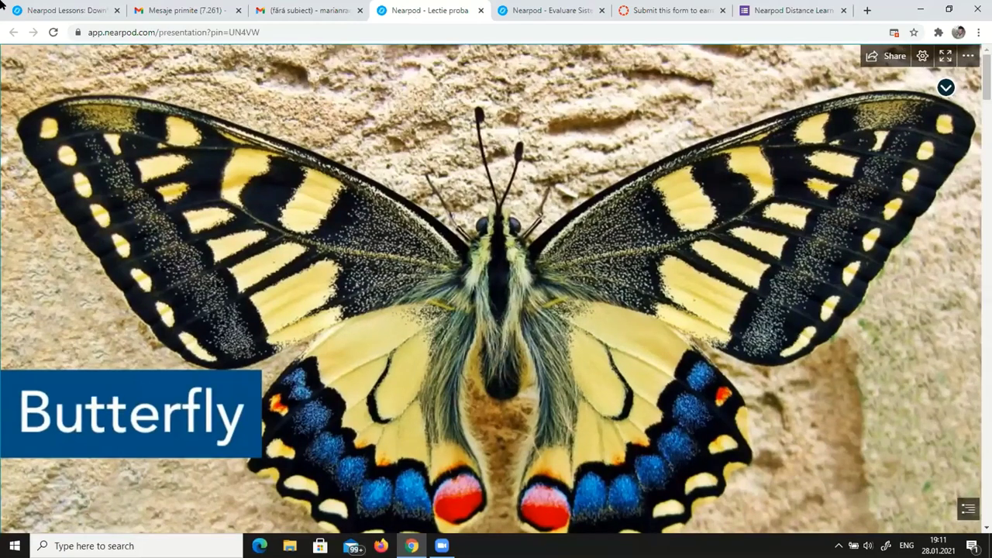
left_click(58, 10)
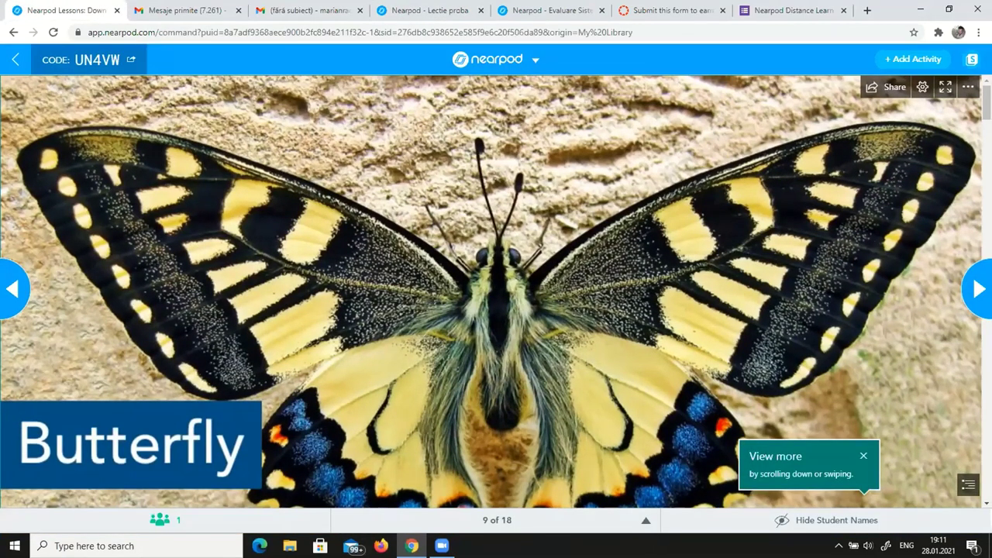
Advance the teacher's session to the "Ce vom învăța să facem azi?" slideshow and switch between its two slides in the student view
key("Right")
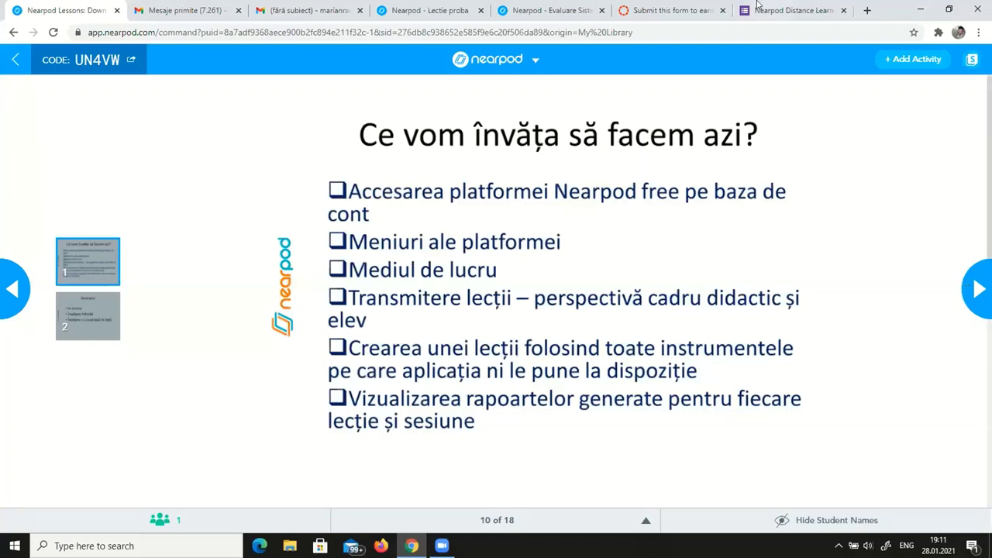
left_click(410, 10)
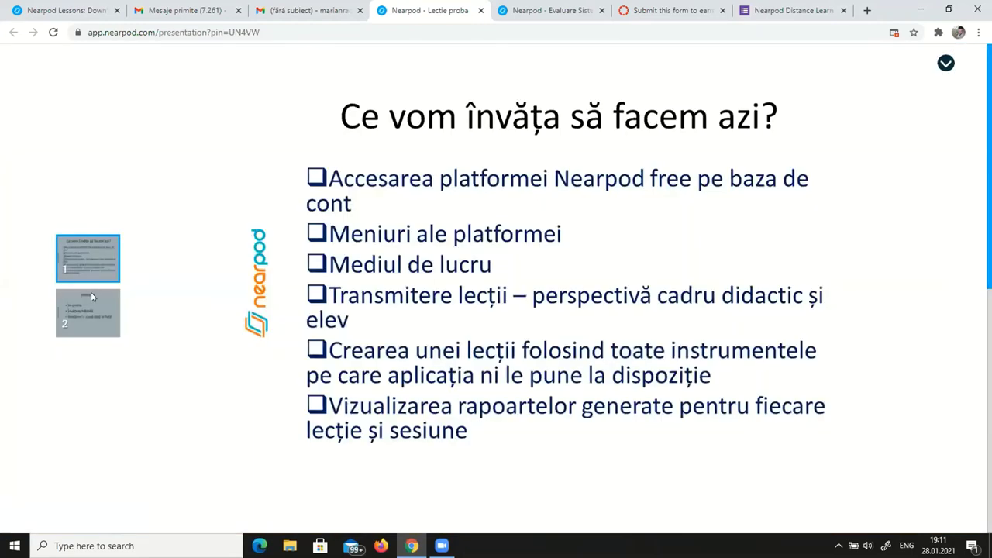
left_click(91, 296)
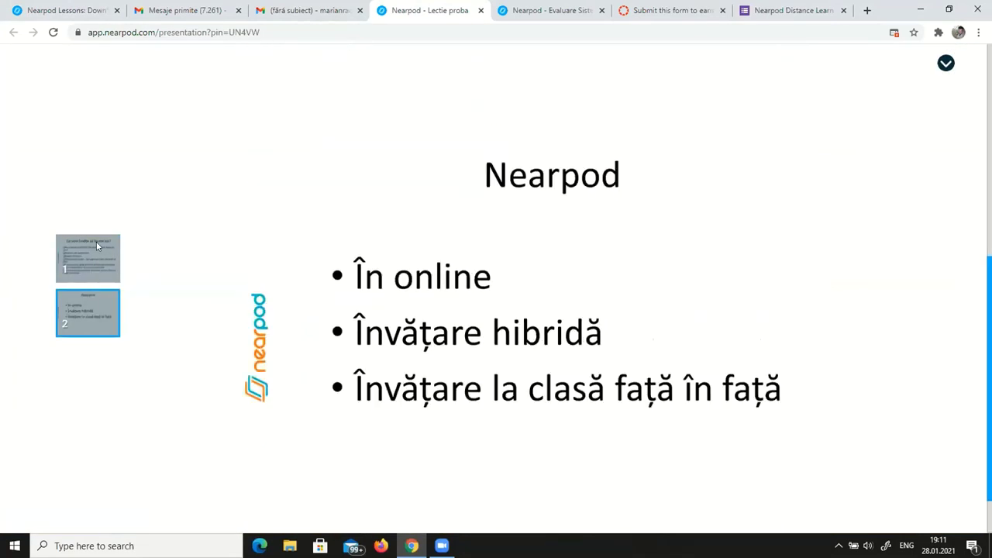
left_click(95, 256)
left_click(91, 312)
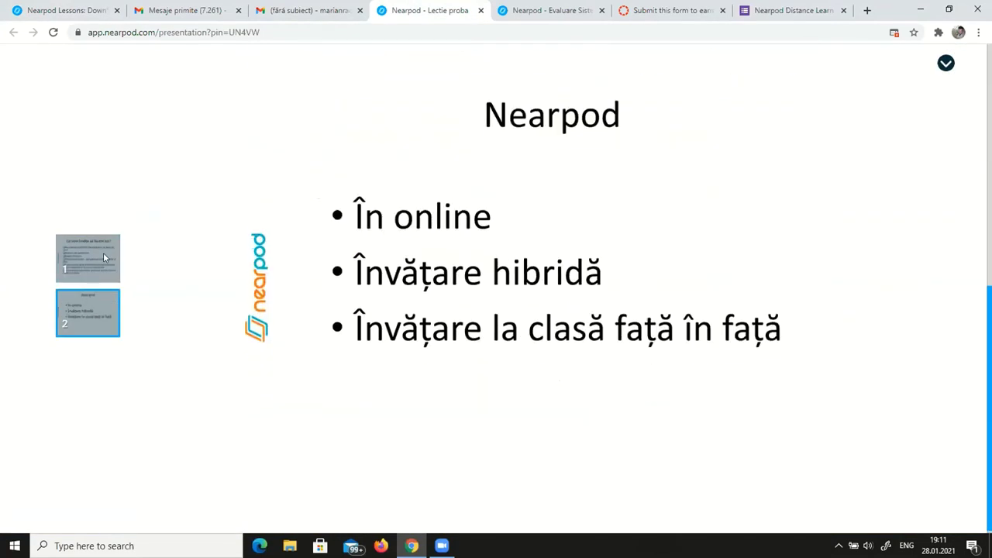
left_click(103, 253)
left_click(94, 313)
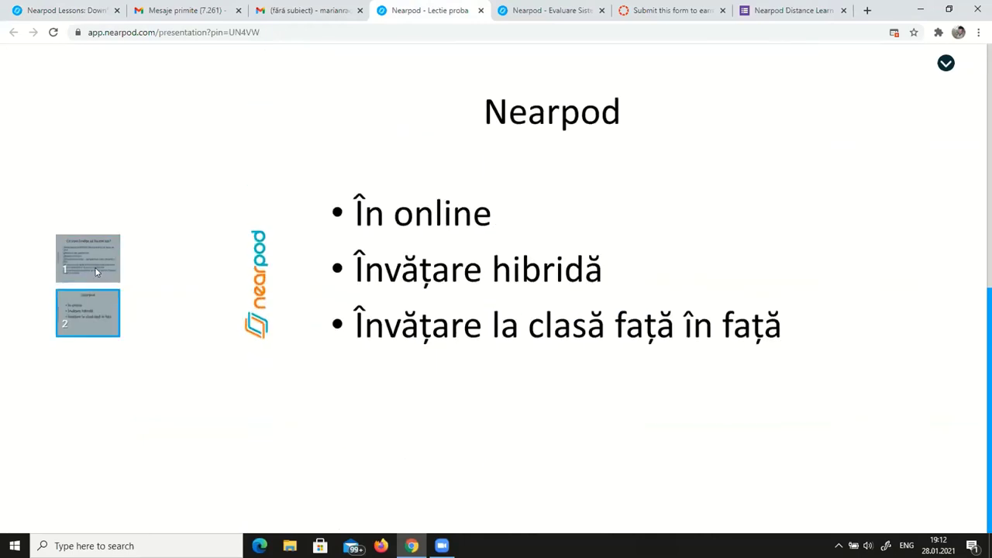
left_click(90, 281)
left_click(86, 313)
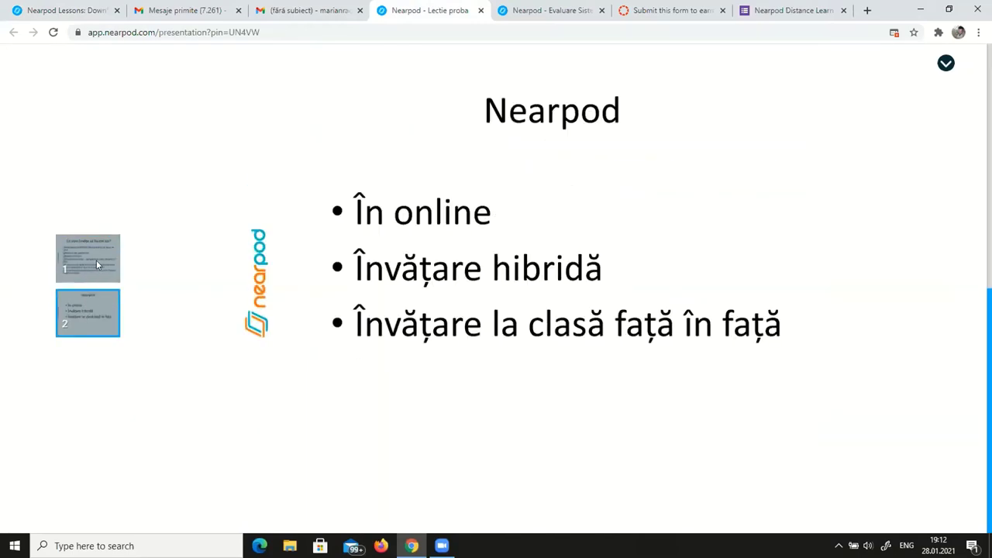
left_click(96, 264)
left_click(78, 322)
left_click(41, 13)
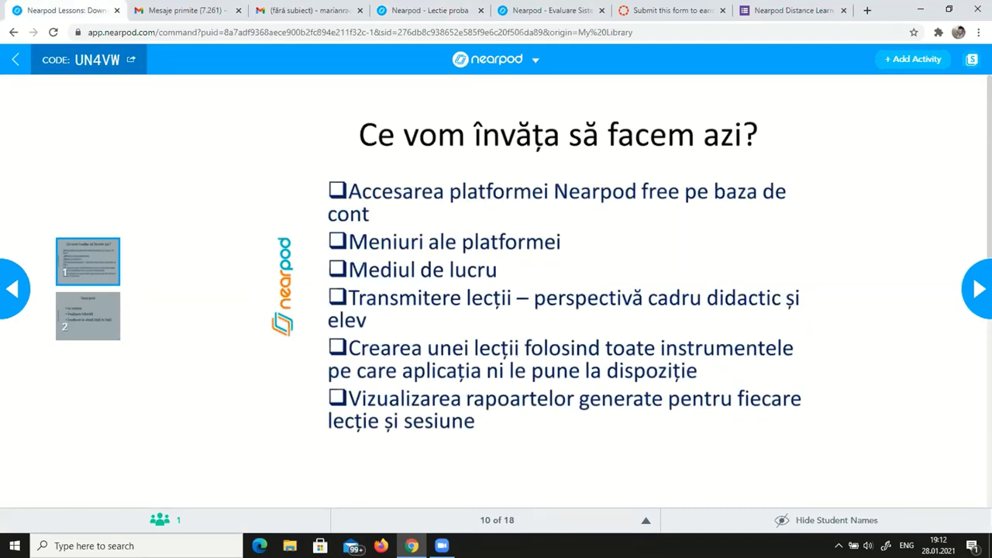
Advance the teacher's session to the digital_learning_2020.pdf slide and browse the document's pages in the student view
key("Right")
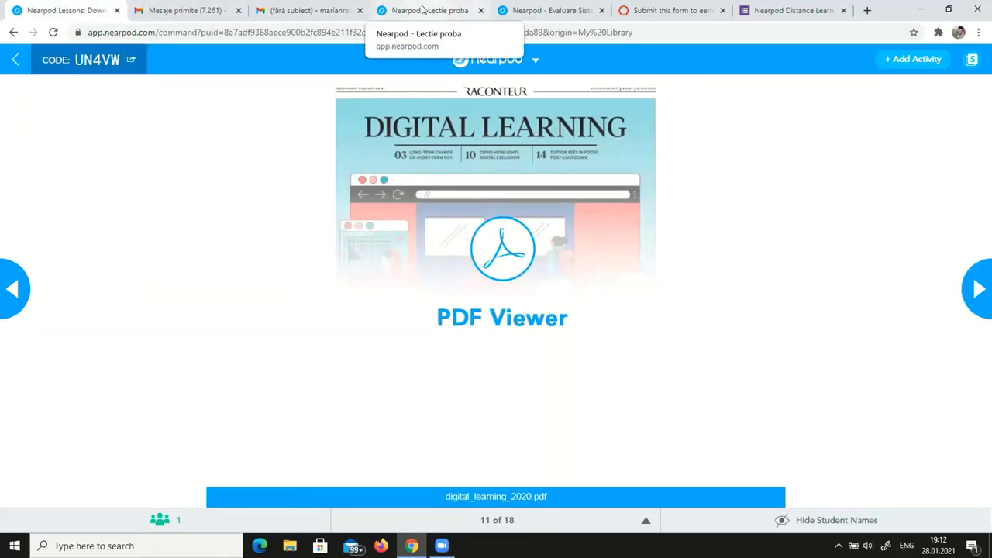
left_click(424, 9)
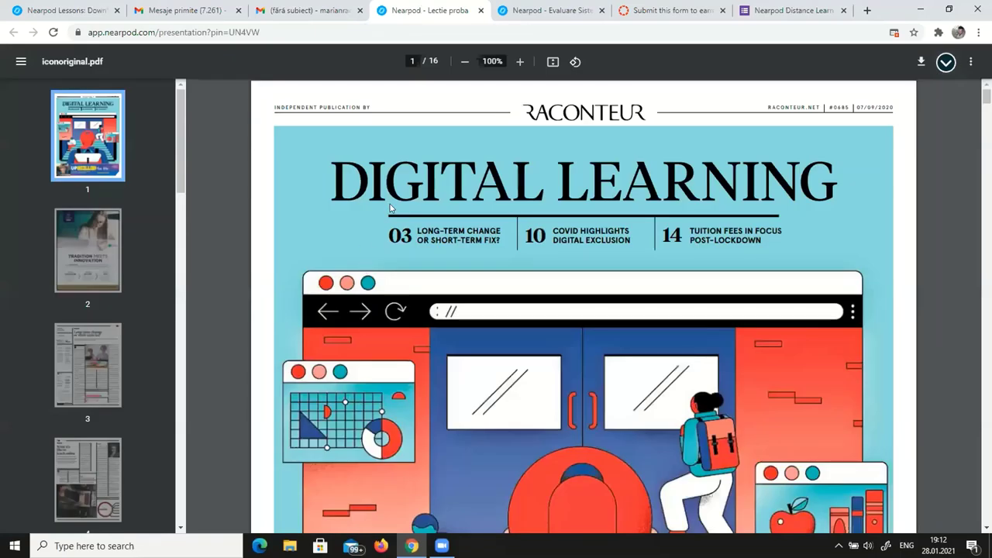
scroll(388, 277, "down", 15)
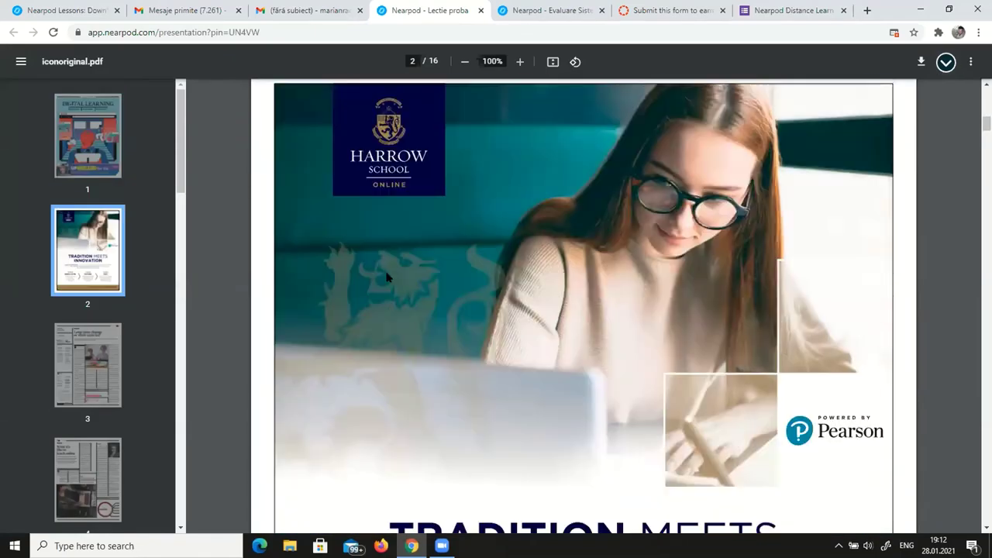
scroll(387, 278, "down", 12)
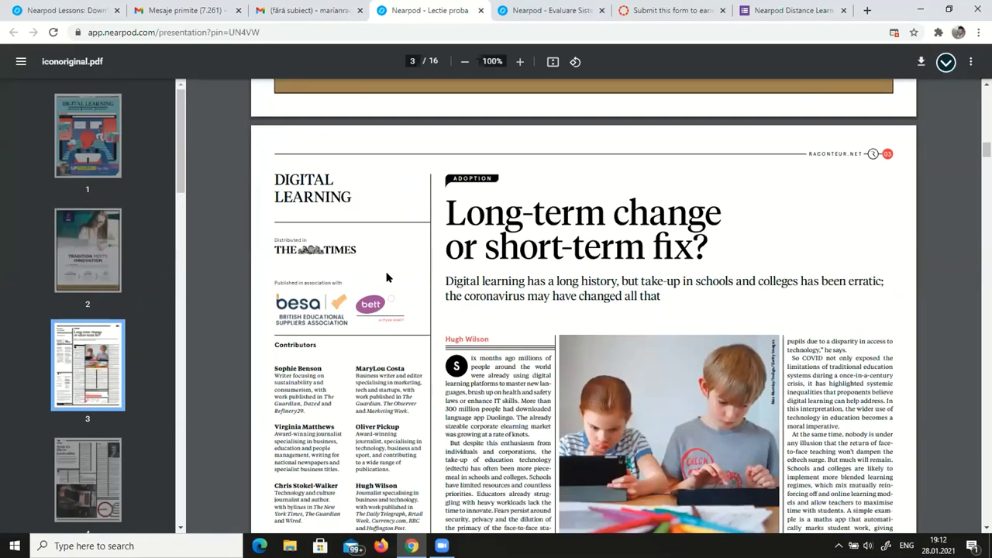
scroll(437, 319, "down", 10)
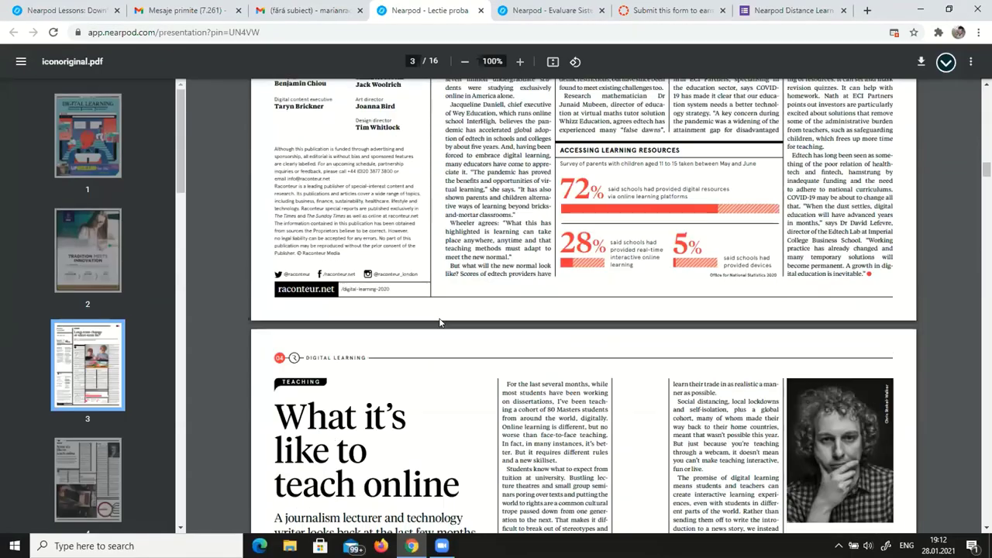
scroll(440, 322, "down", 15)
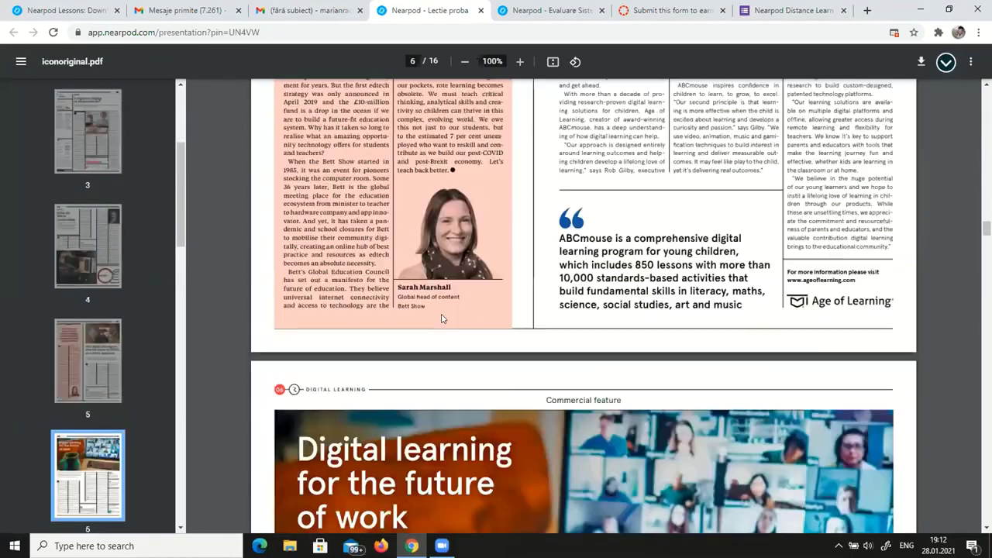
scroll(441, 318, "down", 3)
scroll(442, 319, "up", 10)
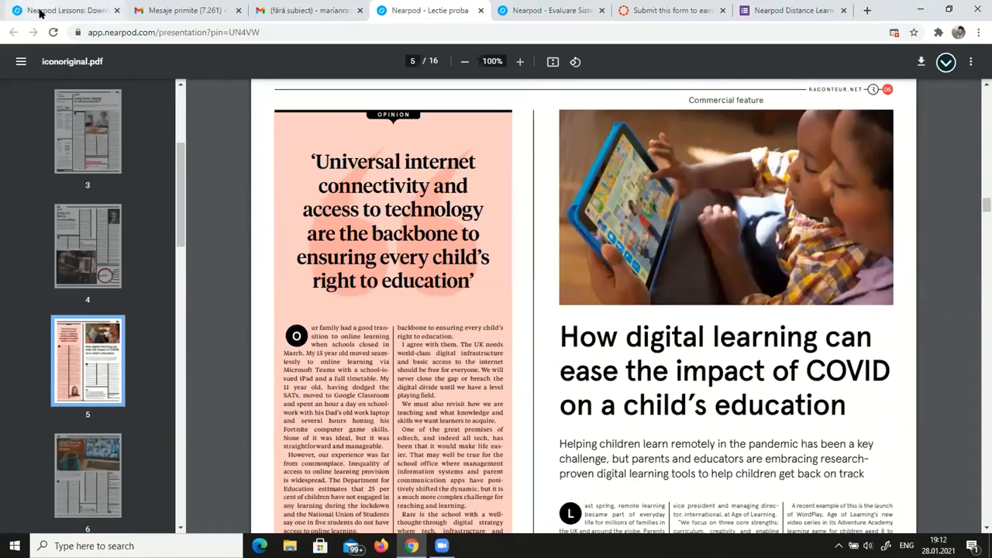
left_click(40, 13)
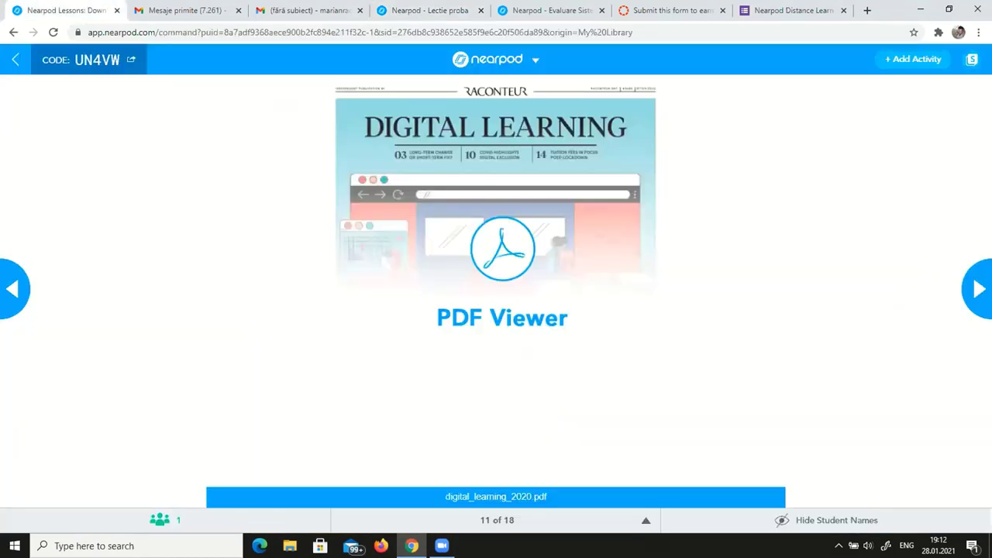
Advance the teacher's session to the Time to Climb slide, check the student view, and set up the game with the Underwater theme
key("Right")
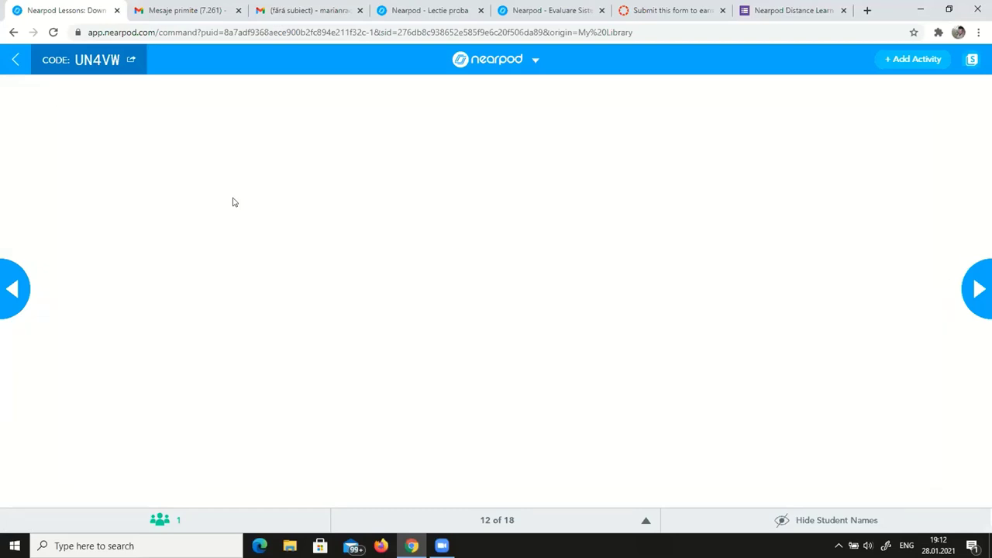
left_click(415, 11)
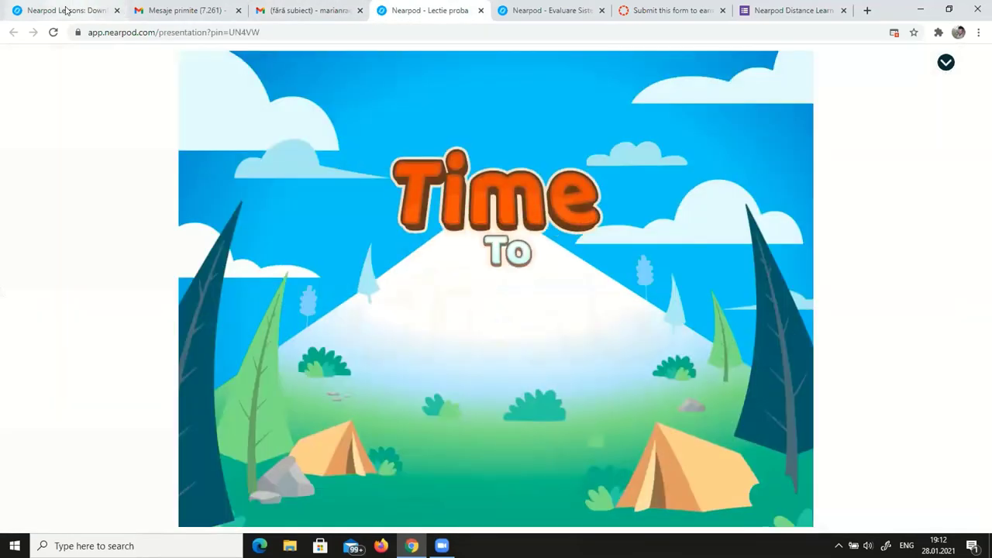
left_click(67, 10)
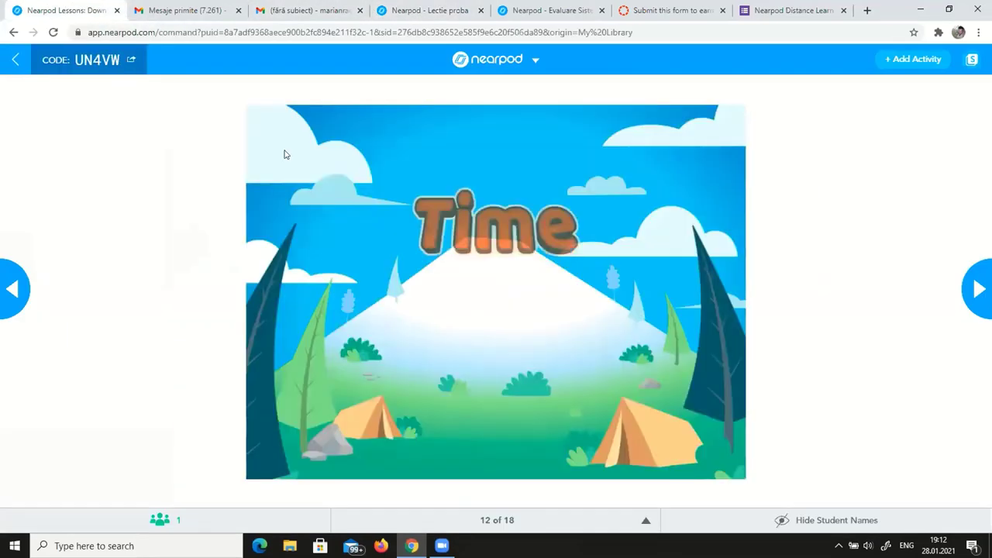
left_click(393, 25)
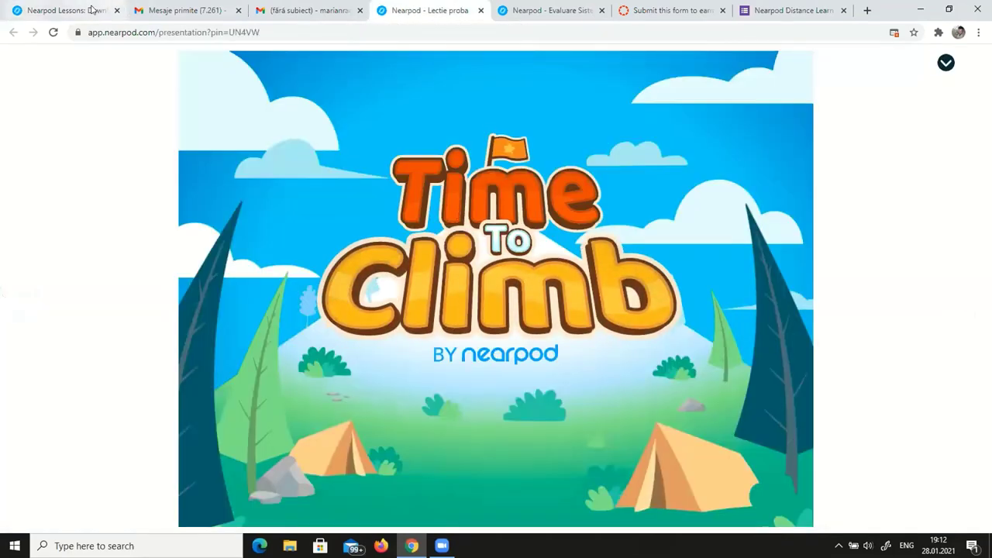
left_click(89, 9)
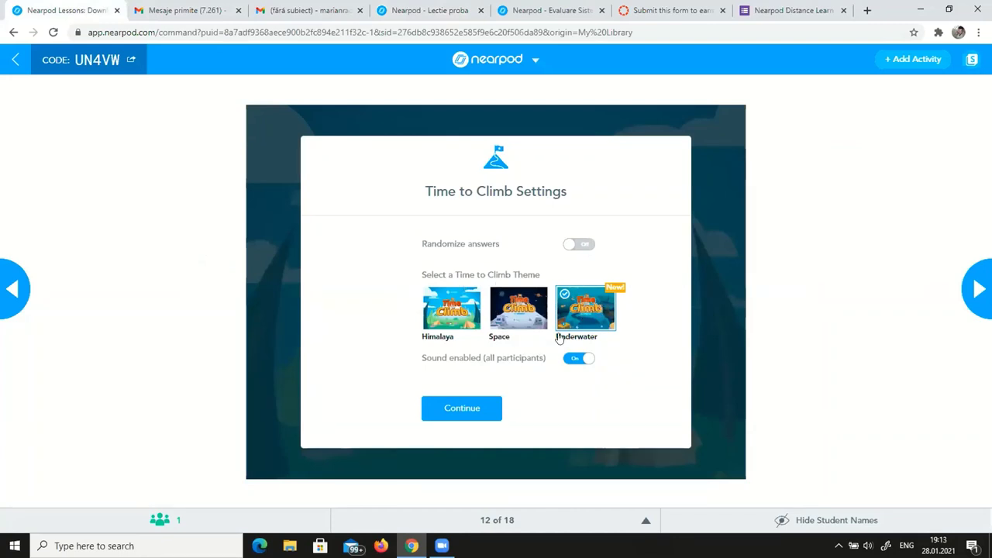
left_click(457, 408)
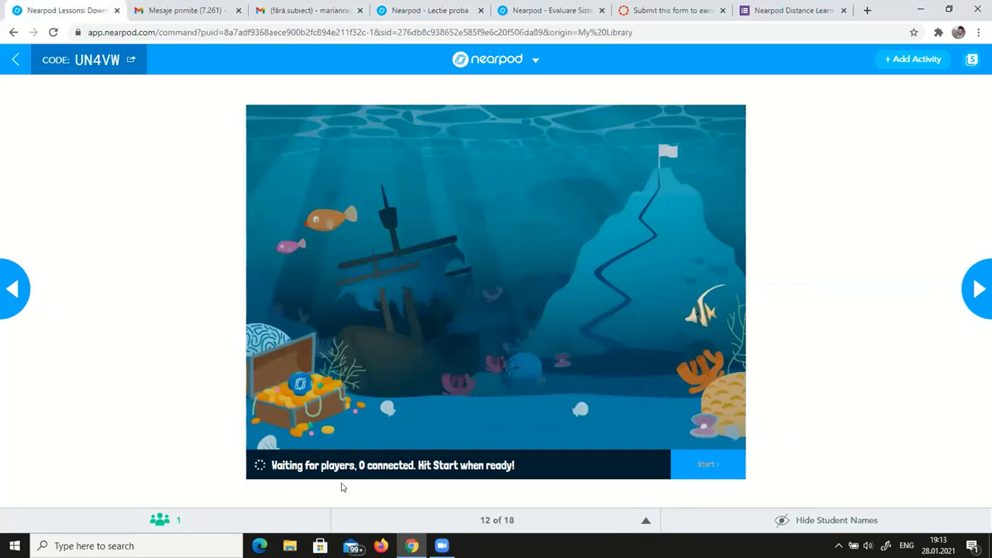
Join the Time to Climb game as the penguin in the student view and compare the waiting screens in both views
left_click(427, 9)
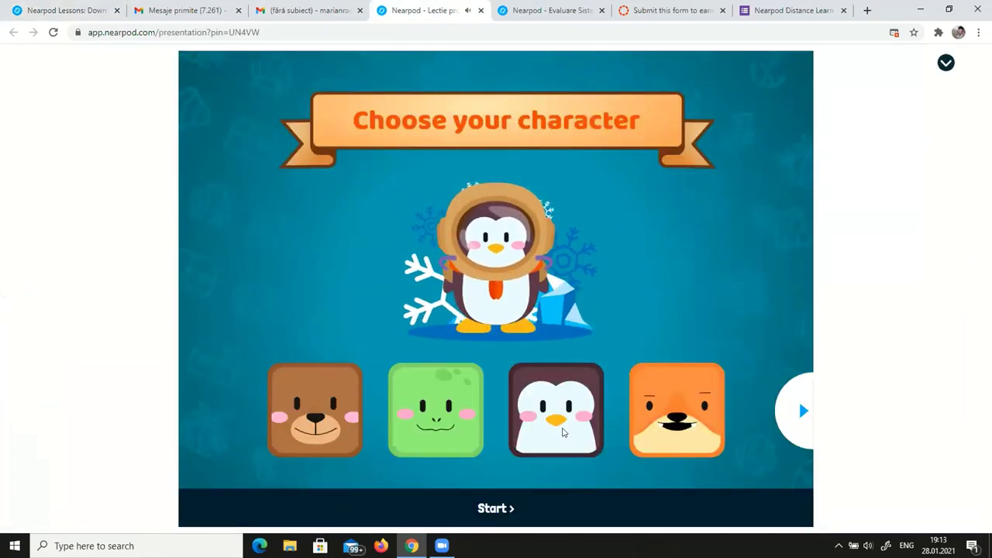
left_click(500, 509)
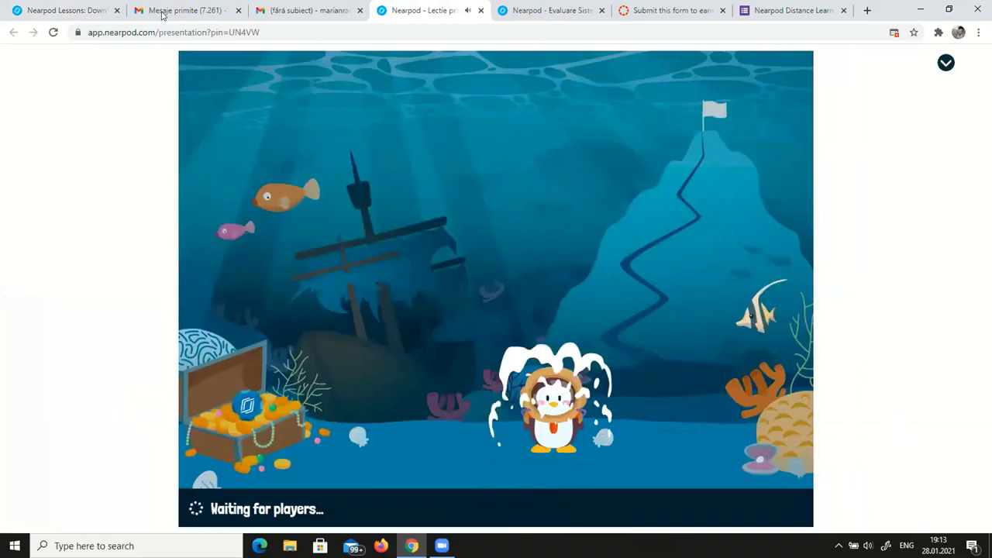
left_click(69, 9)
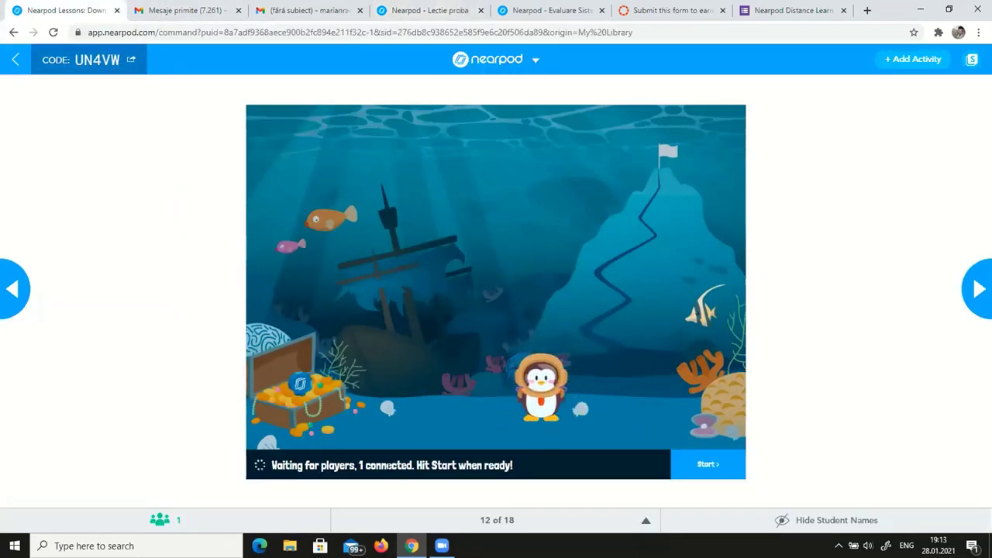
left_click(412, 11)
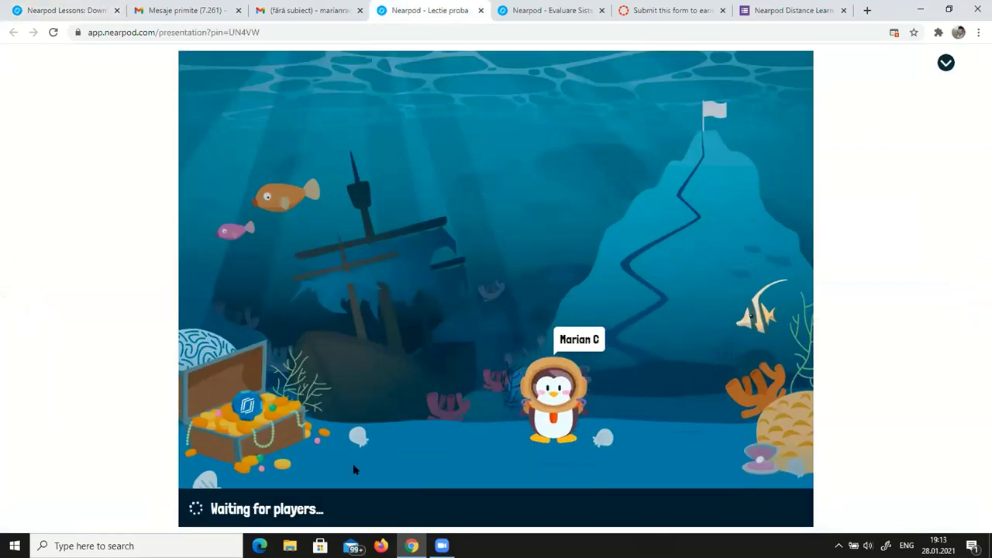
Start the Time to Climb game from the teacher's session and answer the first two questions with "ian" and "IC" in the student view
left_click(66, 10)
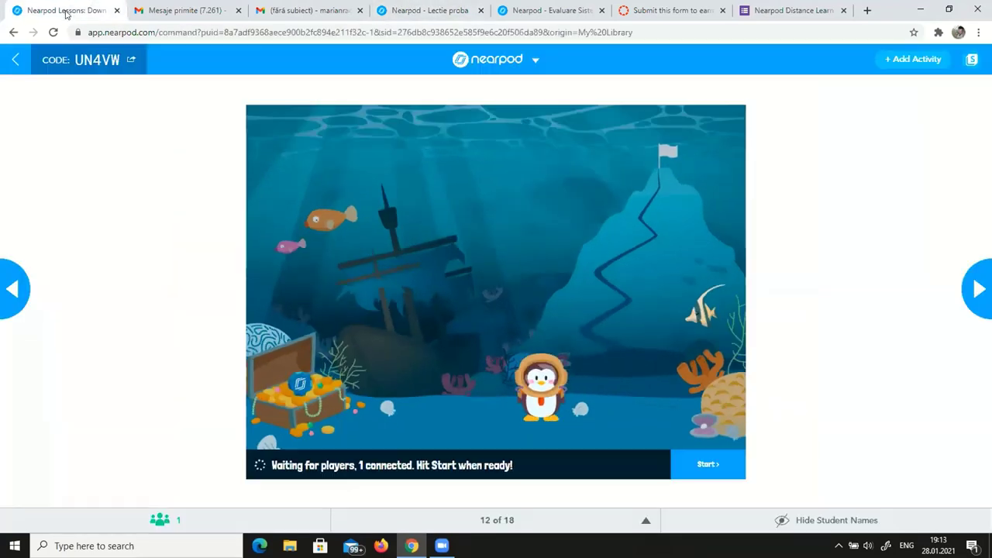
left_click(710, 466)
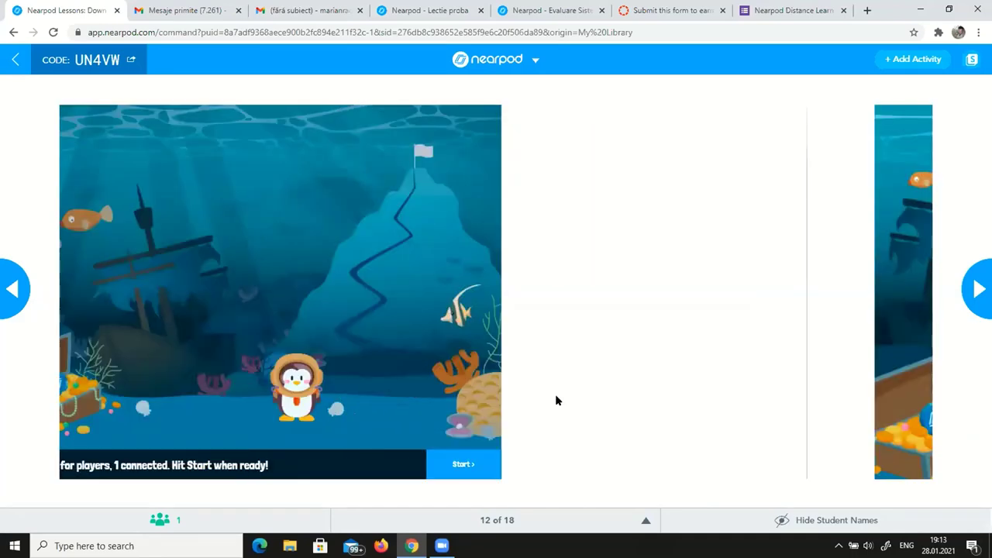
left_click(424, 13)
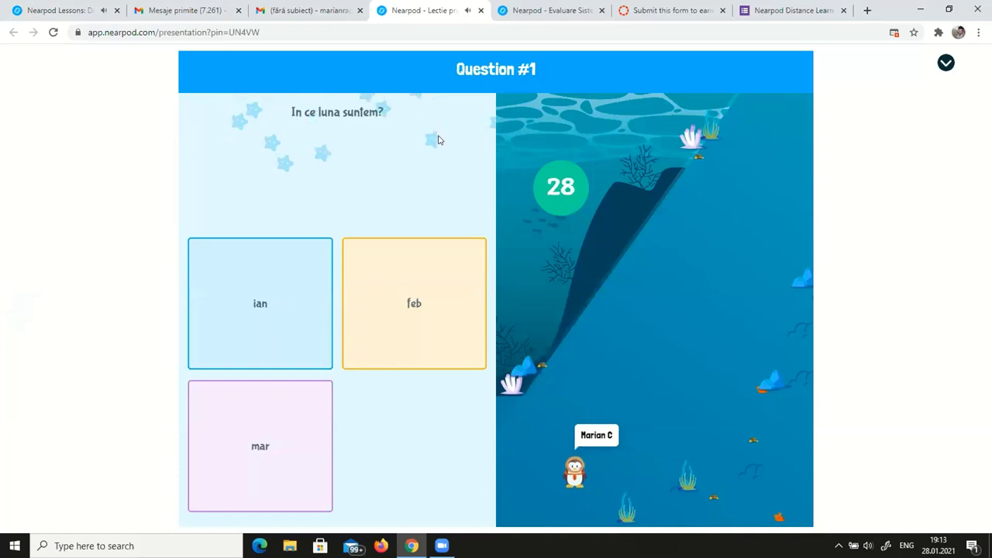
left_click(258, 325)
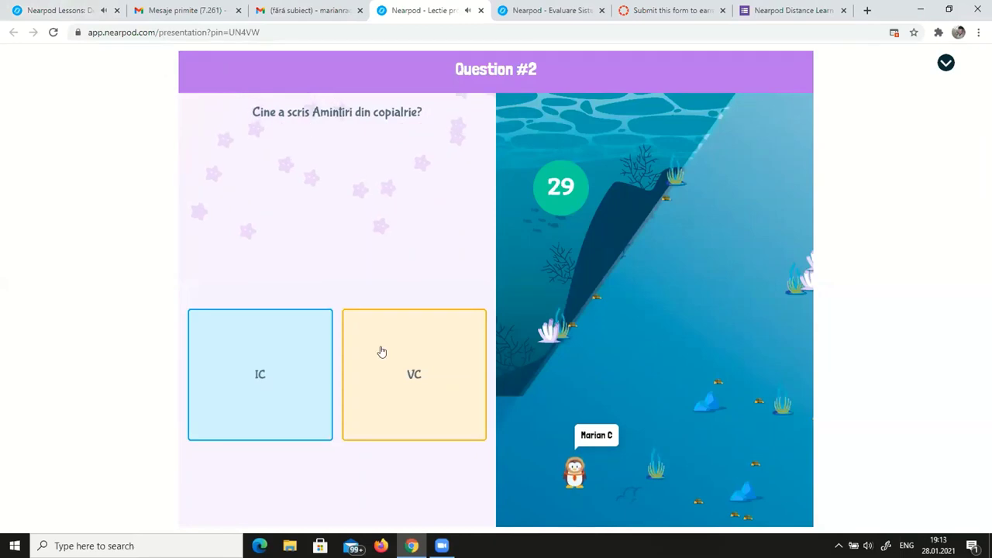
left_click(271, 392)
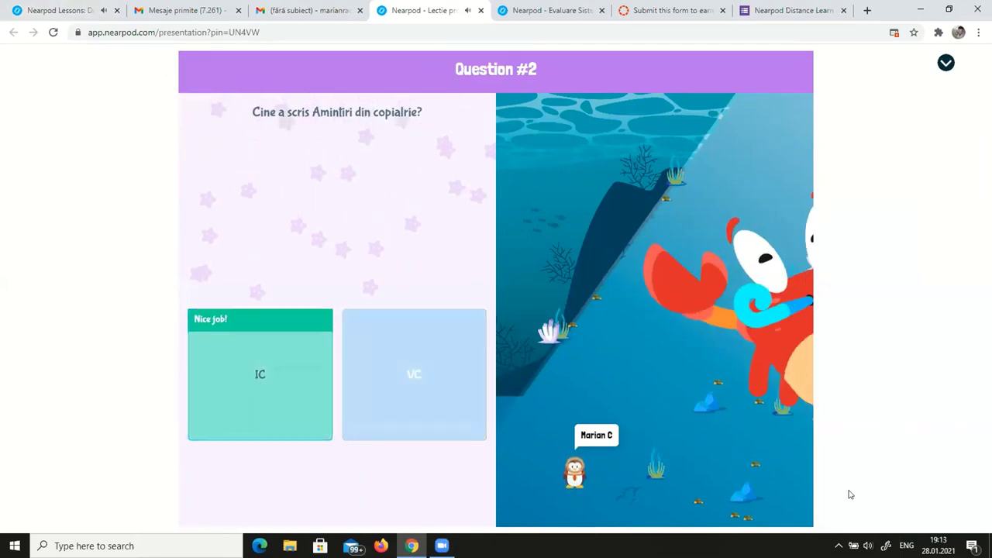
Answer the third Time to Climb question with "aria" in the student view and compare the final results in both views
left_click(56, 11)
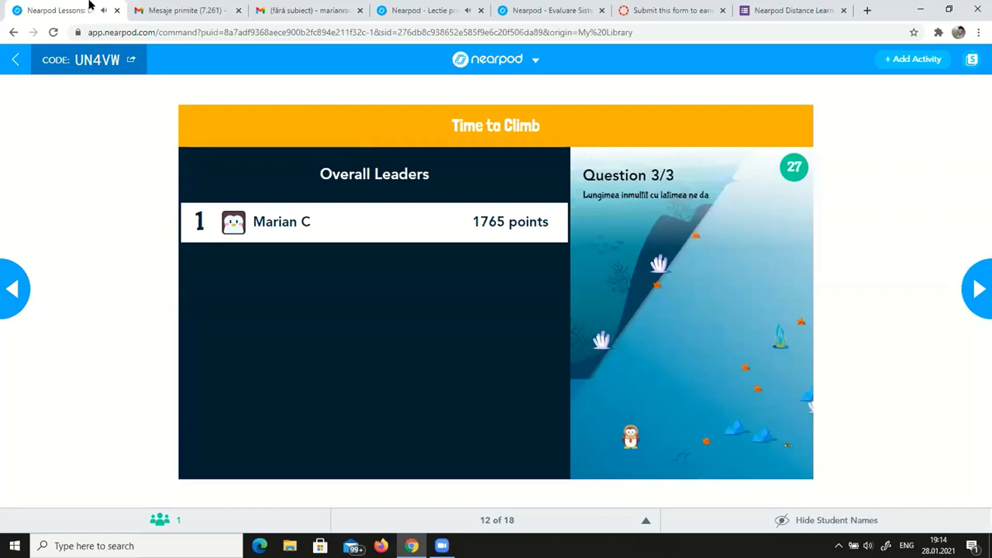
left_click(405, 10)
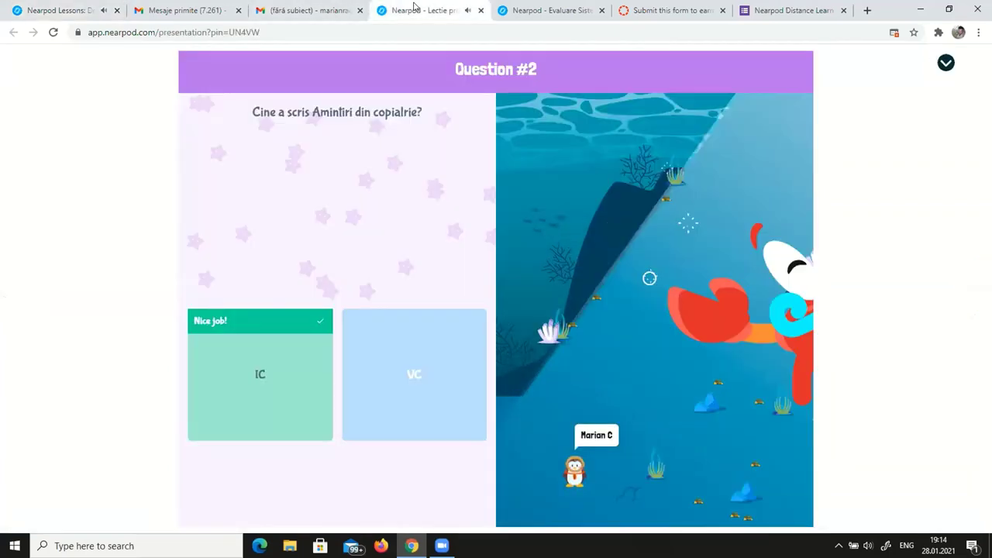
left_click(415, 380)
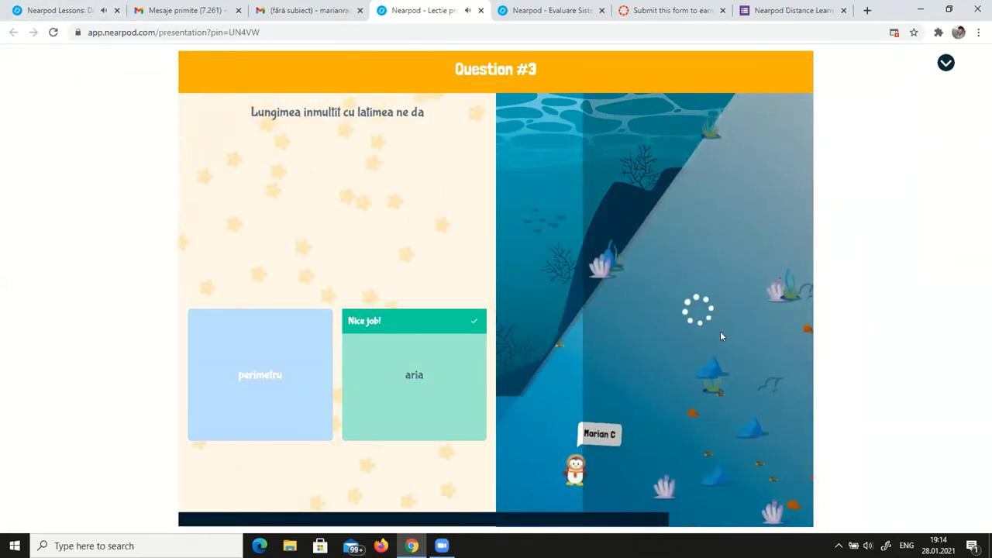
left_click(65, 10)
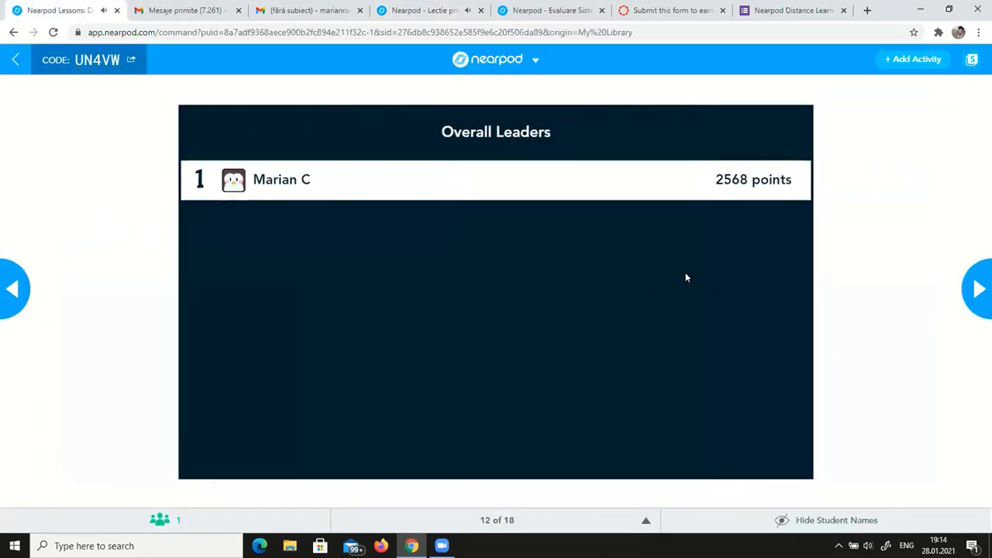
left_click(412, 9)
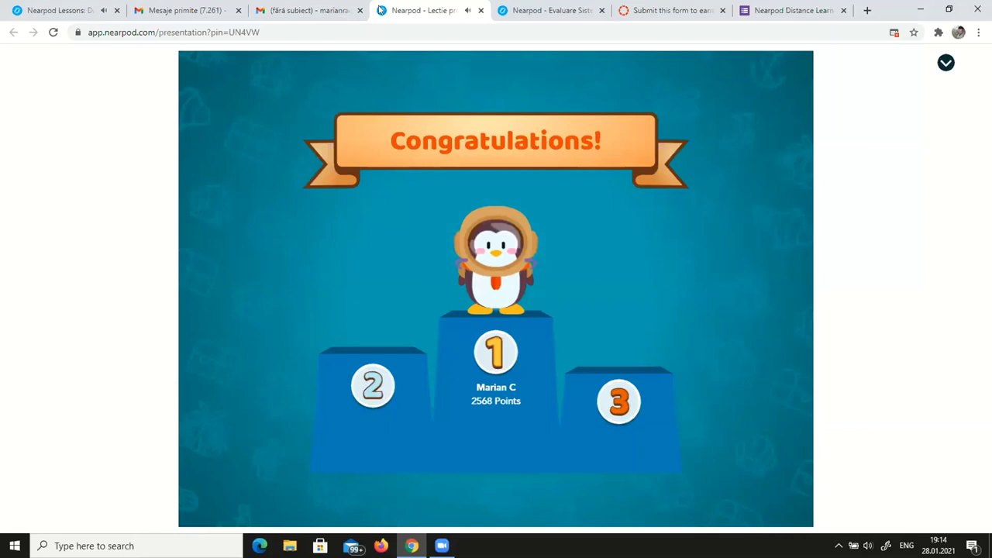
Advance the teacher's session to "Scrie un text despre daci" and submit the answer "vyugfyueufewufew" in the student view
left_click(95, 15)
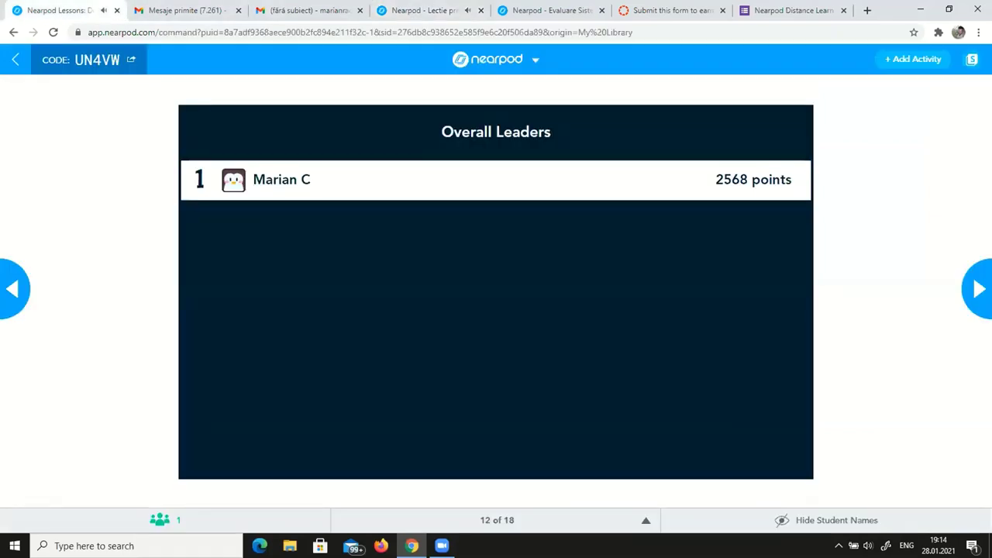
key("Right")
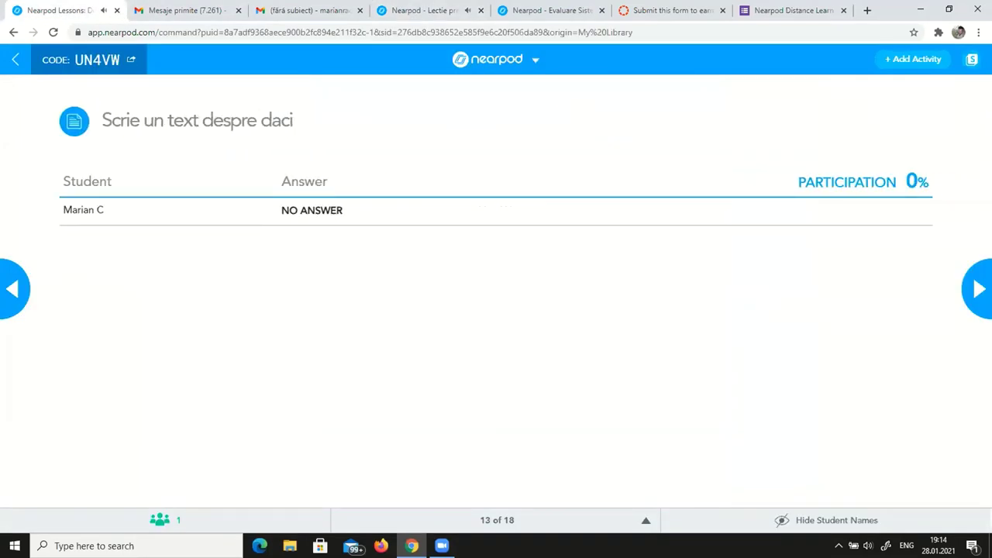
left_click(448, 11)
left_click(173, 155)
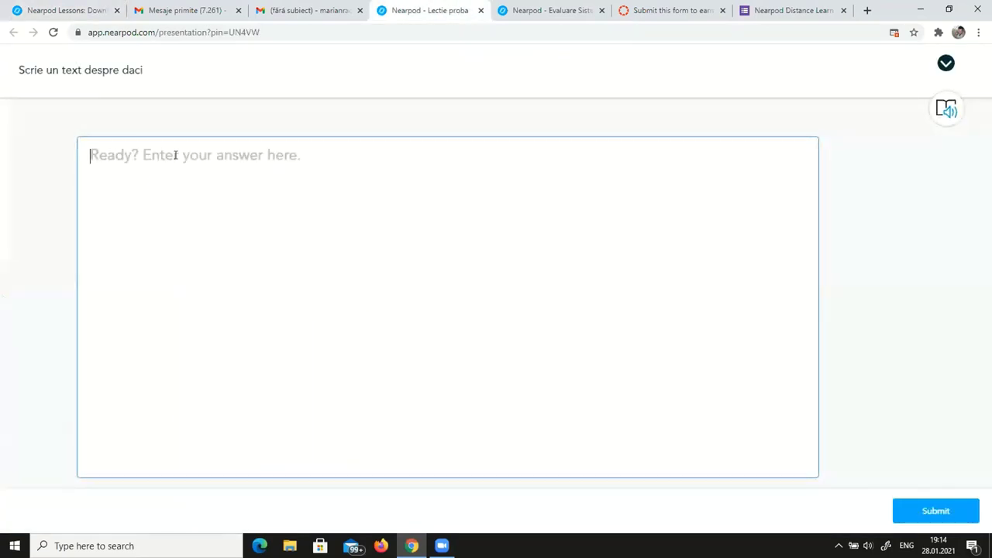
type("vyugfyueufewufew")
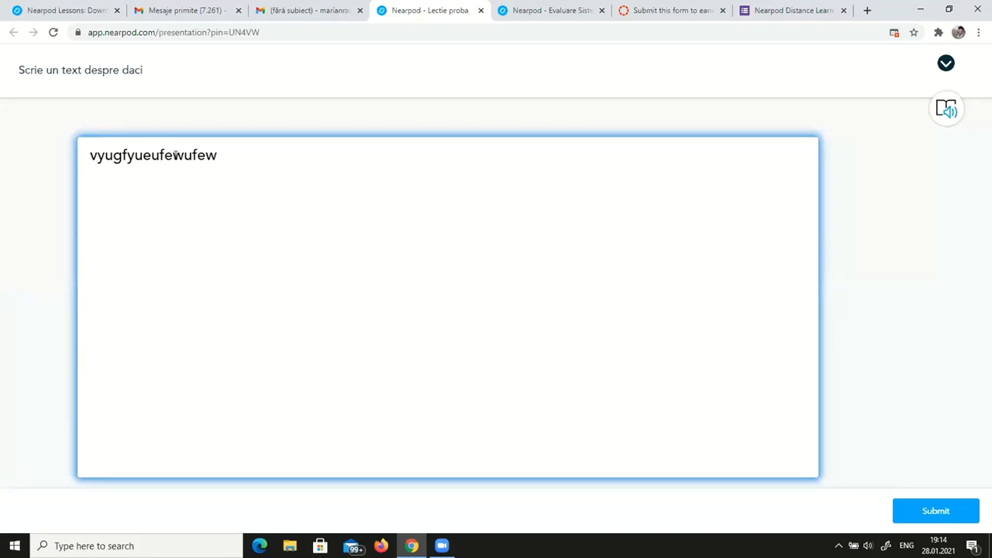
left_click(928, 513)
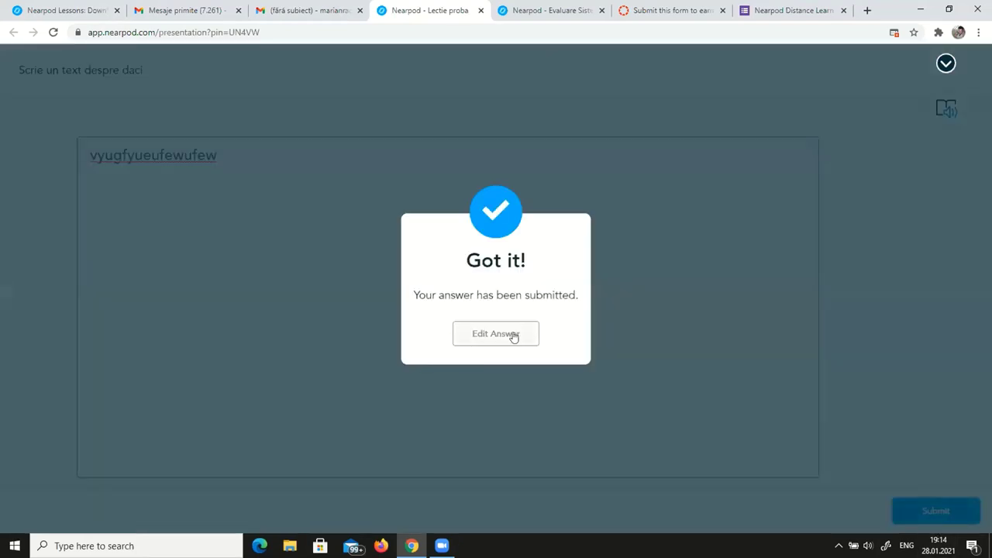
Share the student's open-ended answer from the teacher's session, check it in the student view, and unshare it
left_click(75, 11)
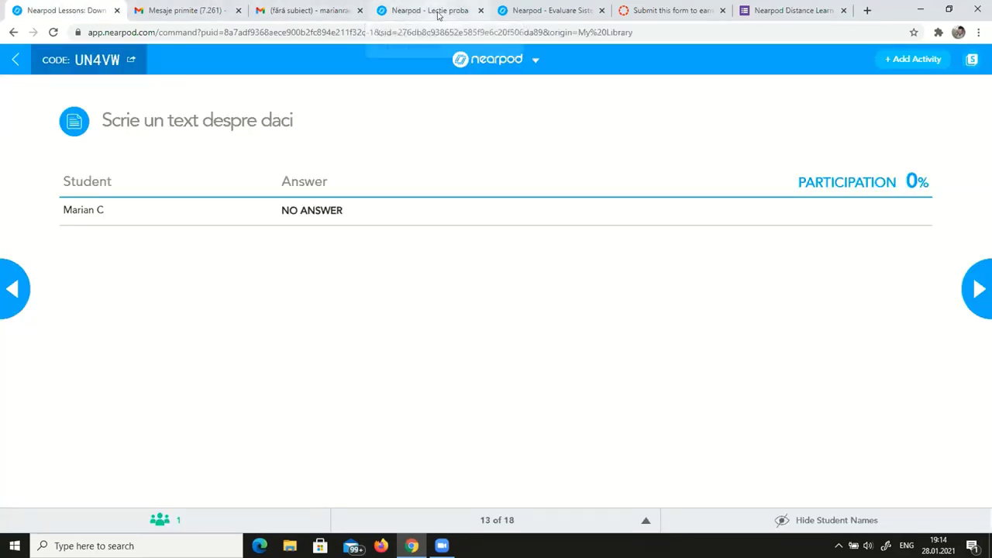
left_click(379, 14)
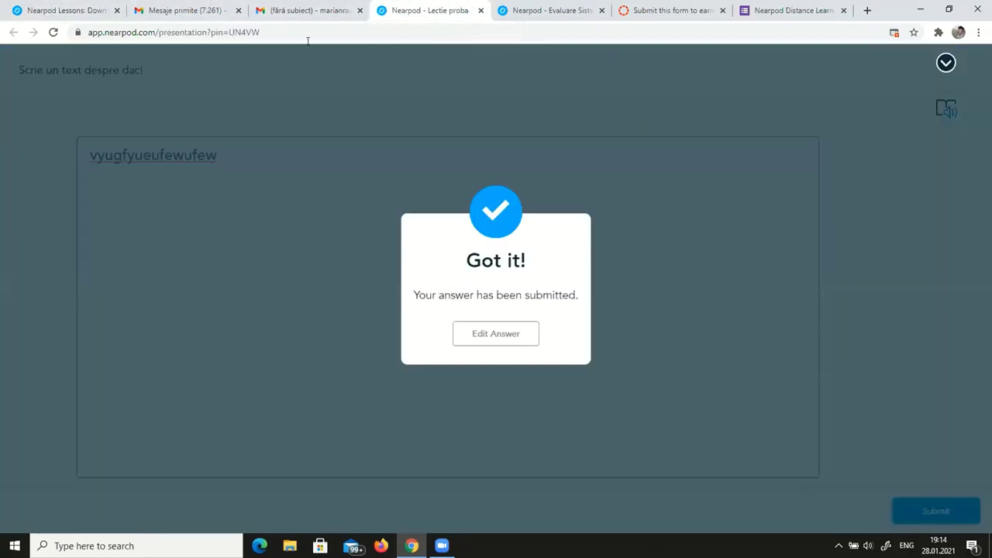
left_click(63, 11)
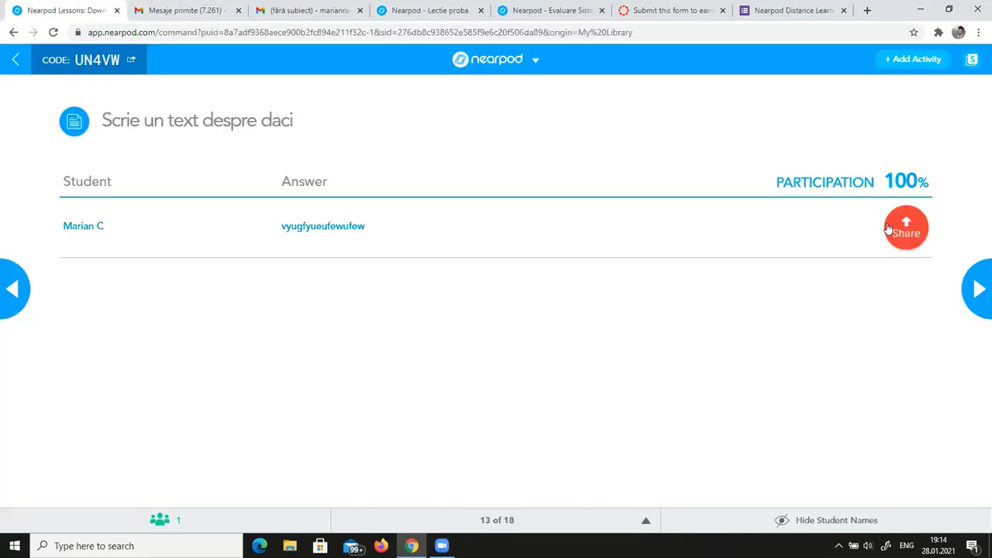
left_click(897, 228)
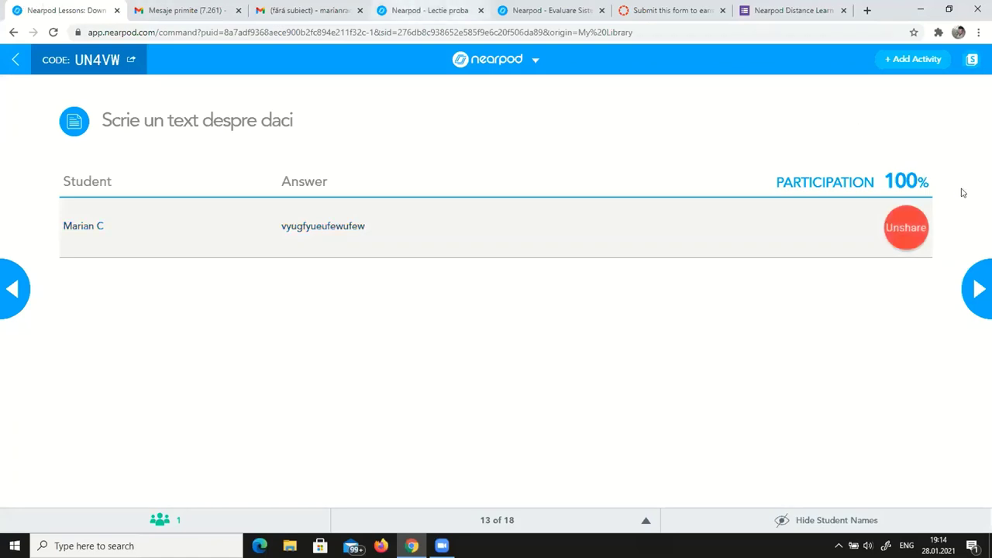
left_click(420, 9)
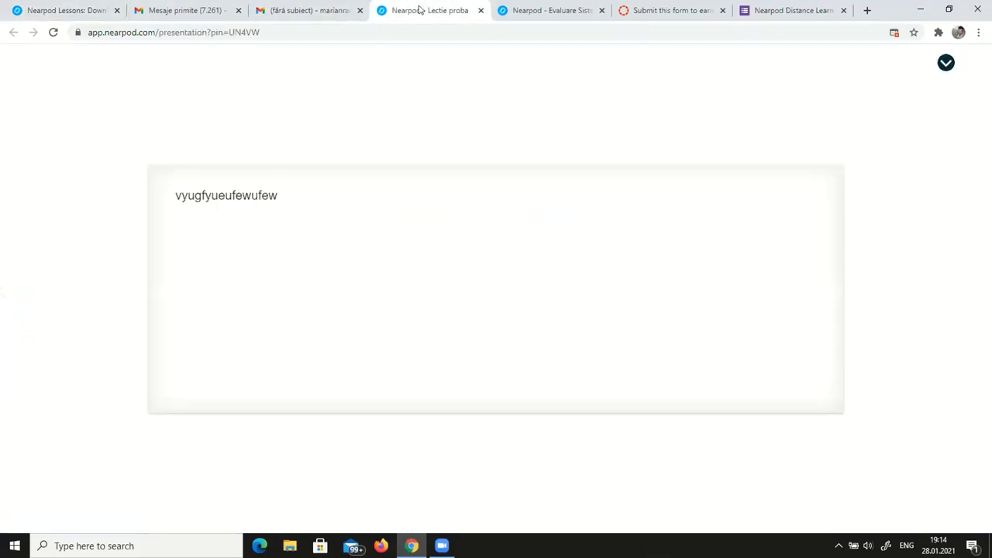
left_click(54, 12)
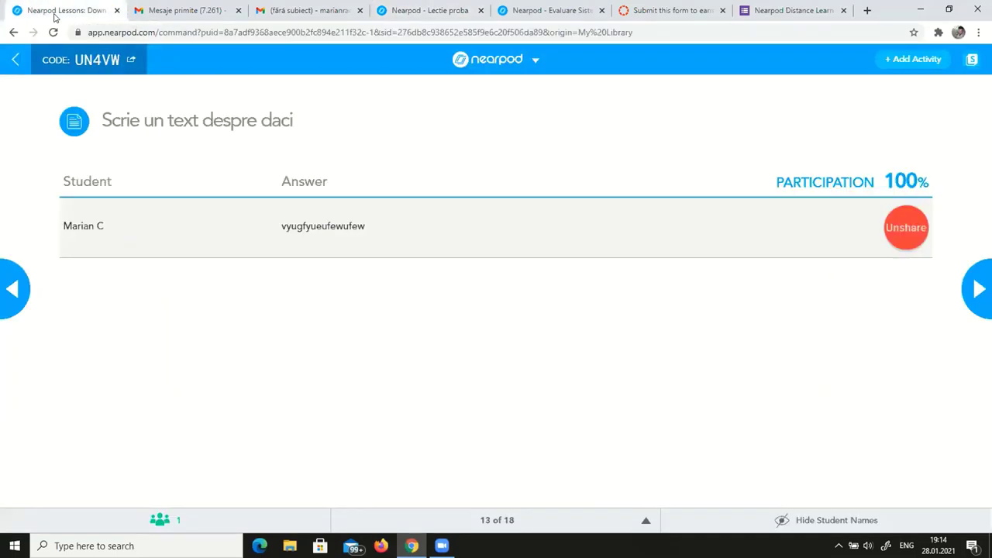
left_click(898, 231)
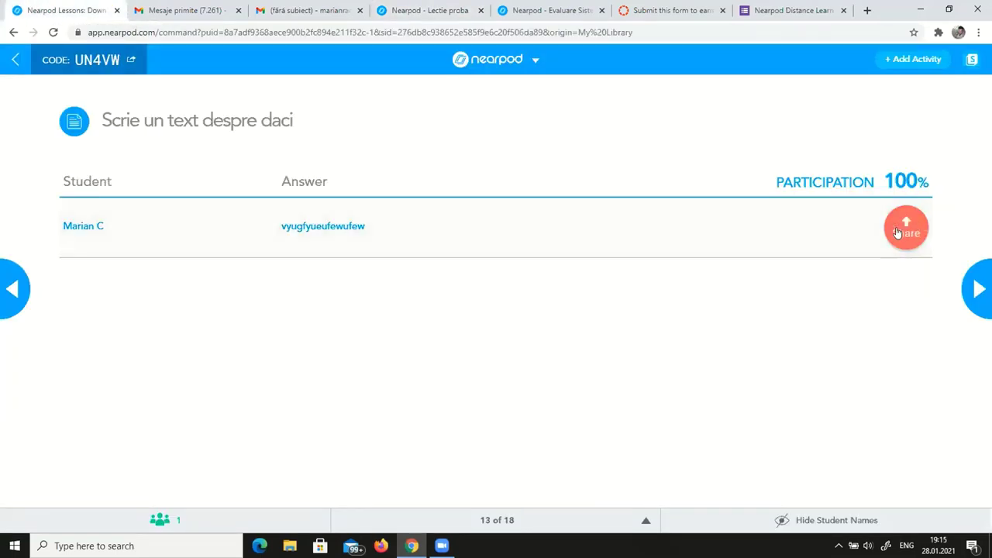
Advance the teacher's session to "Imperehcreaza dupa anotimp" and match vara, toamna and iarna with their months in the student view
left_click(975, 286)
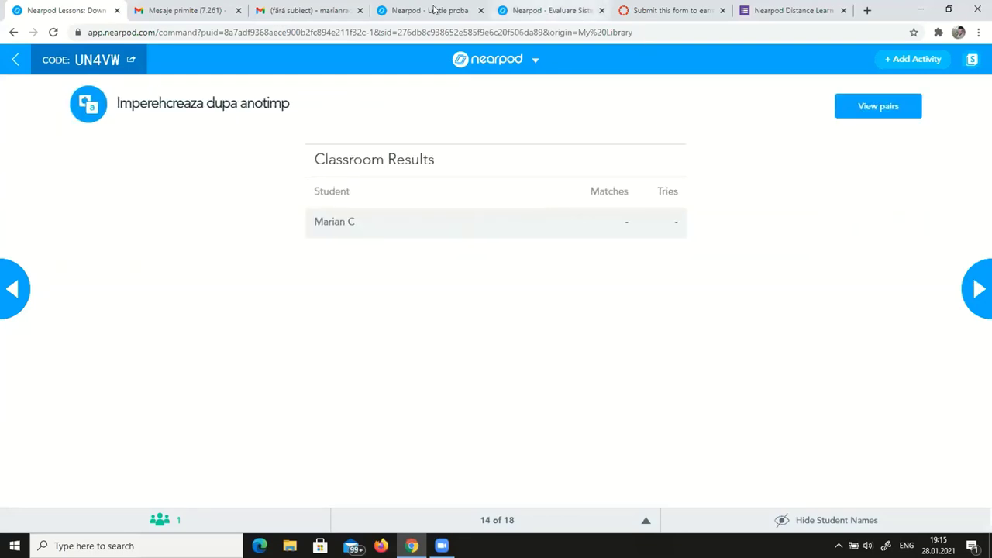
left_click(427, 10)
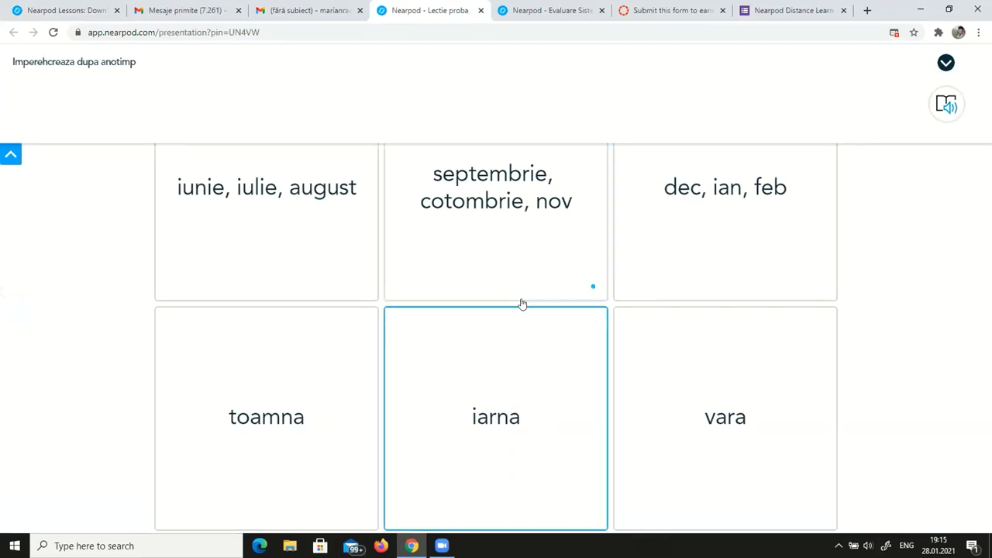
left_click(768, 436)
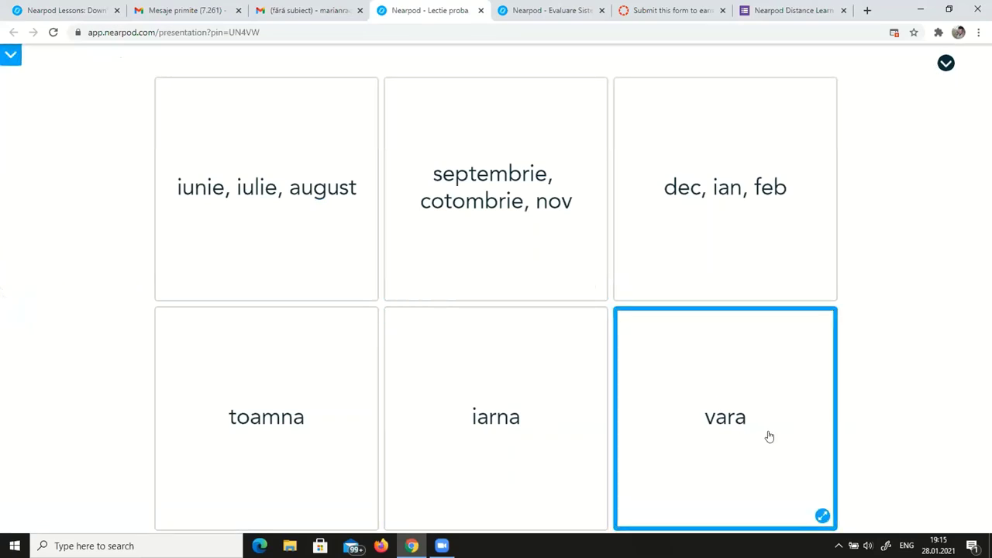
left_click(197, 217)
left_click(288, 426)
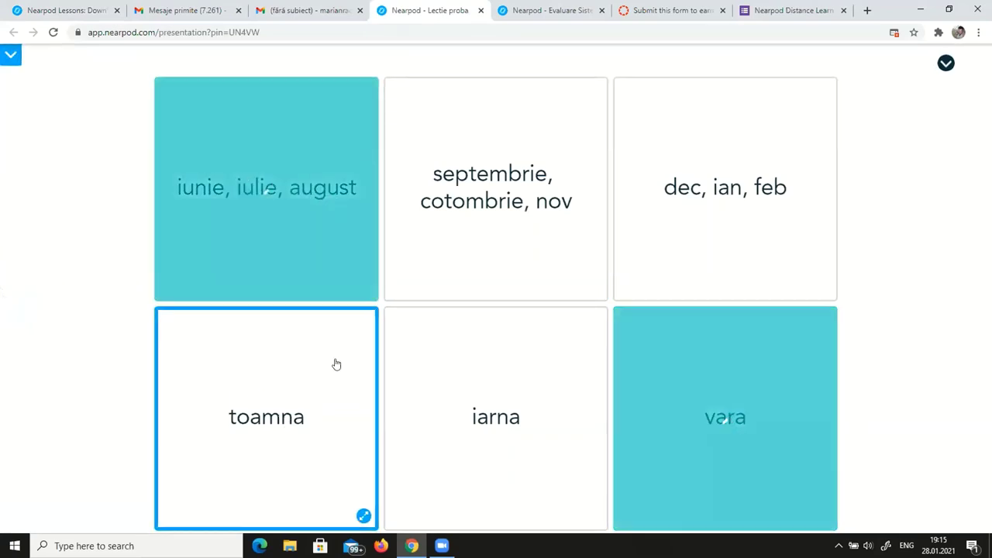
left_click(504, 226)
left_click(491, 421)
left_click(664, 257)
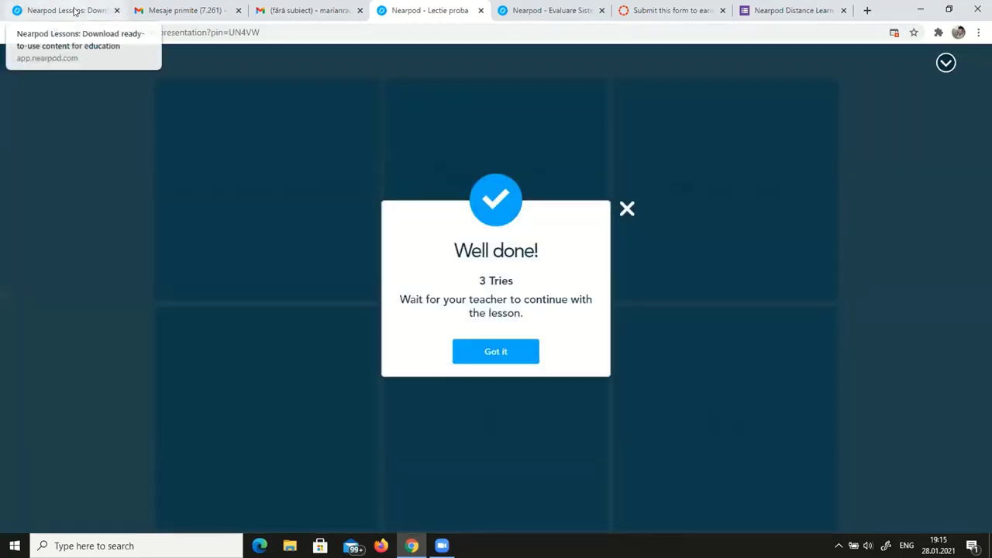
Advance the teacher's session from the matching results to the Quiz and answer question 1 with "vara" in the student view
left_click(75, 11)
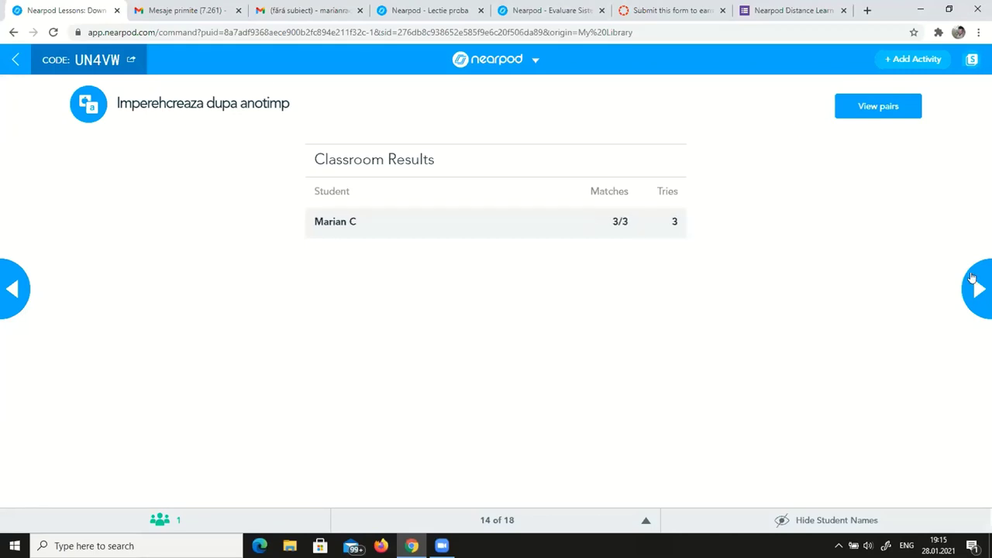
left_click(974, 278)
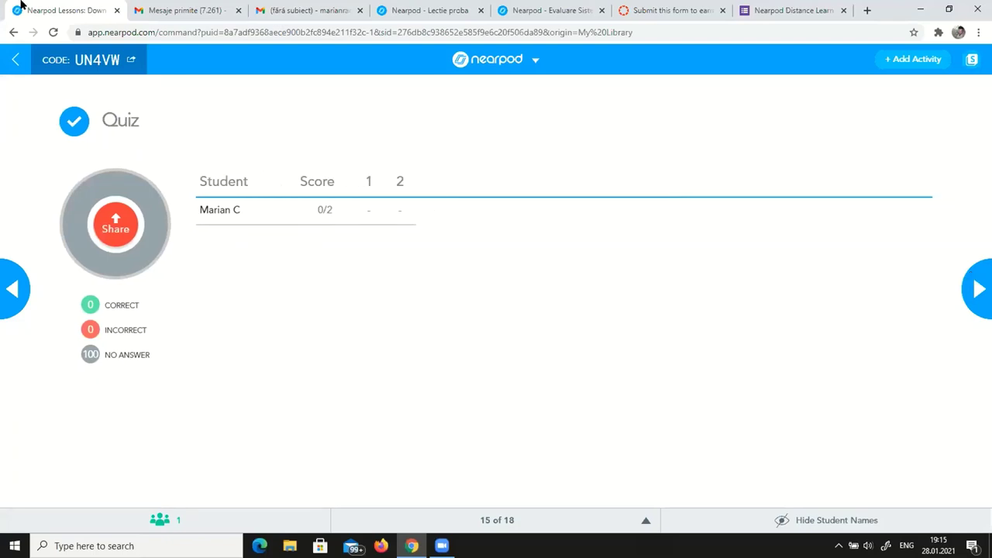
left_click(431, 9)
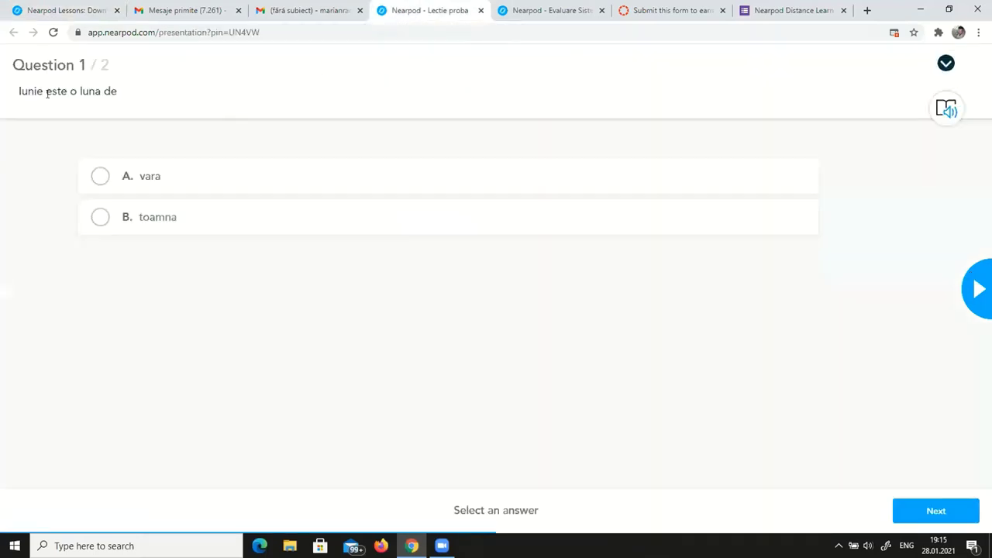
left_click(100, 181)
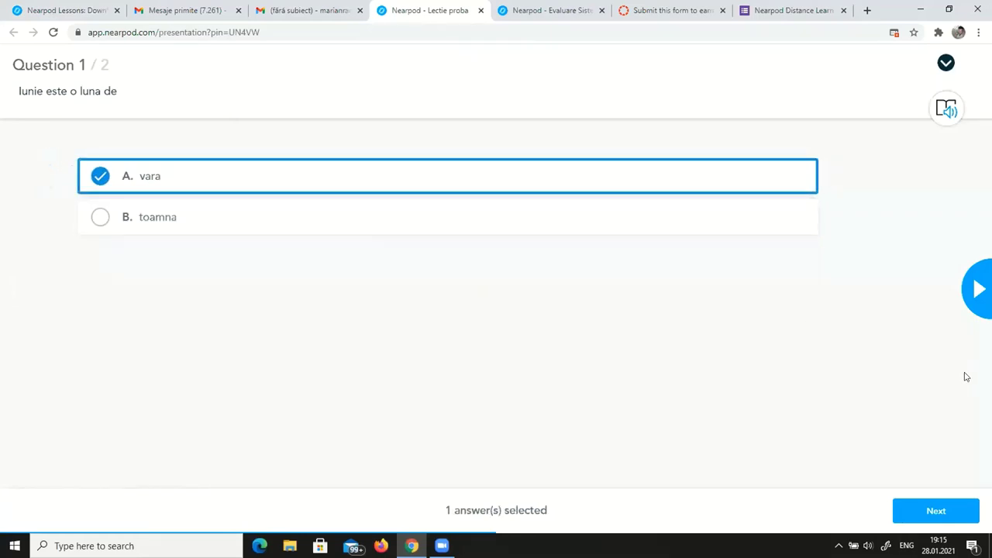
left_click(936, 511)
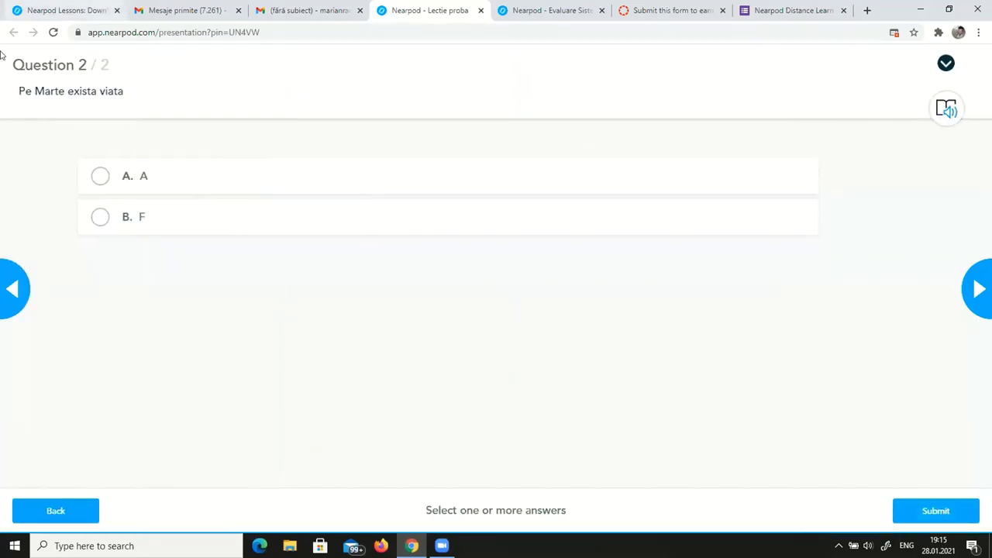
Check the teacher's quiz results, then answer question 2, "Pe Marte exista viata", with F in the student view and submit
left_click(48, 9)
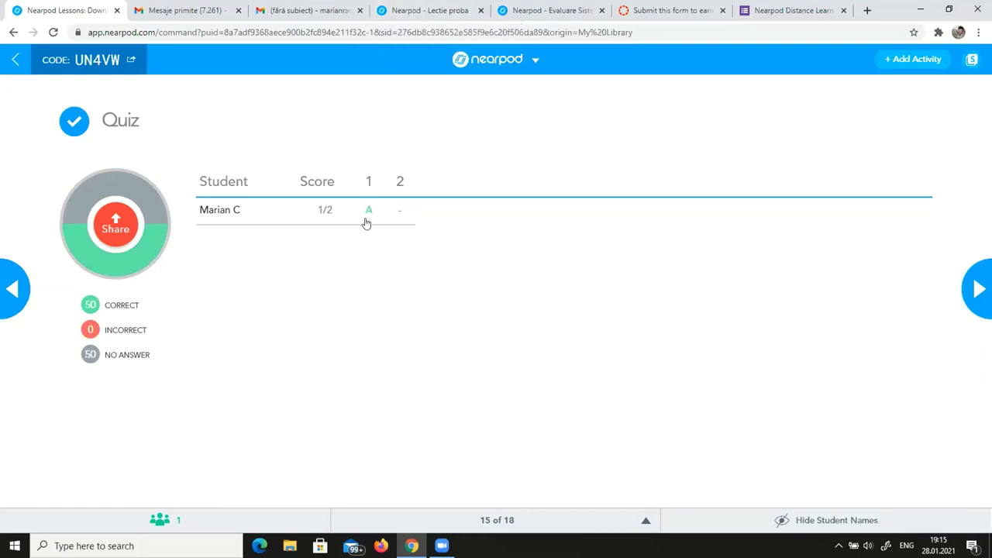
left_click(425, 9)
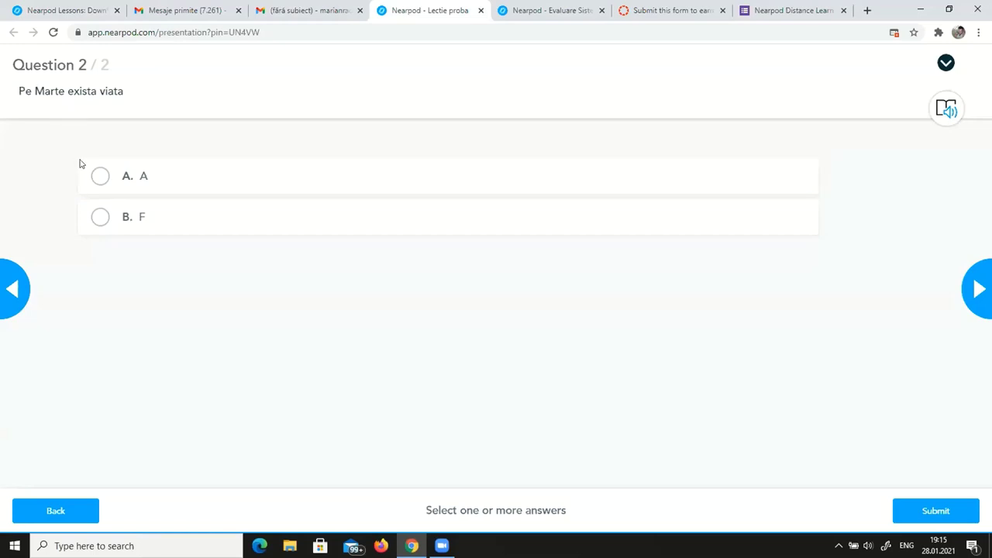
left_click(98, 218)
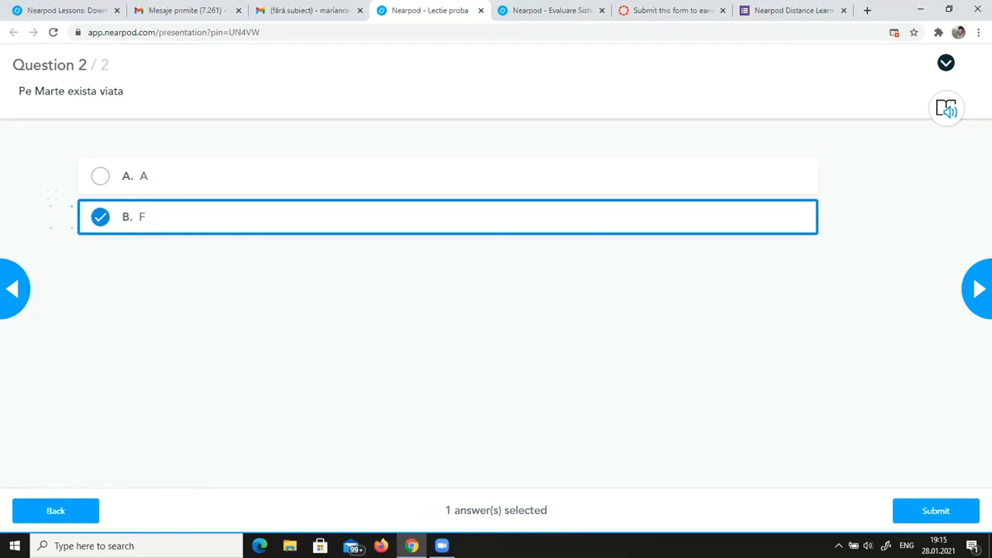
left_click(929, 509)
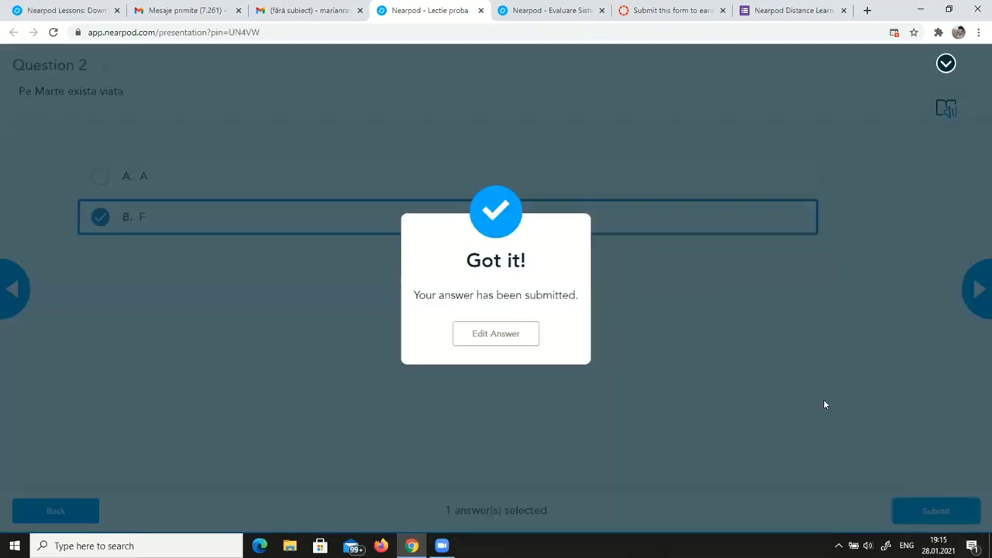
Share the quiz results from the teacher's session and review the score and answers in the student view
left_click(37, 10)
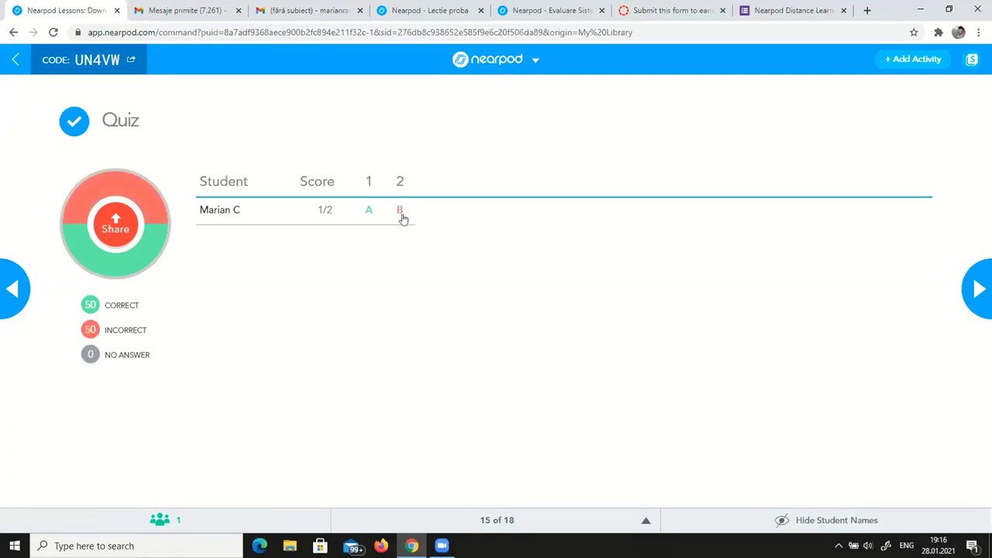
left_click(109, 224)
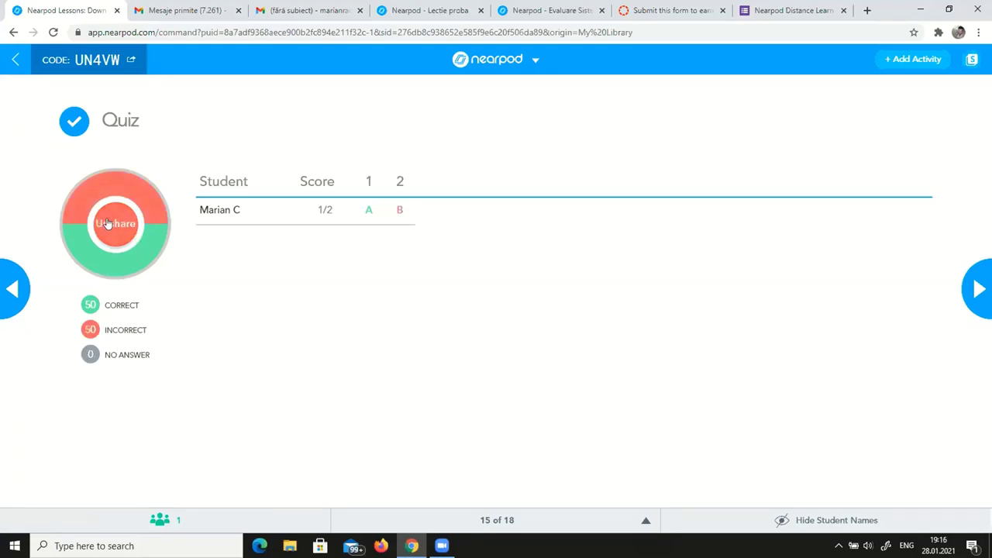
left_click(433, 11)
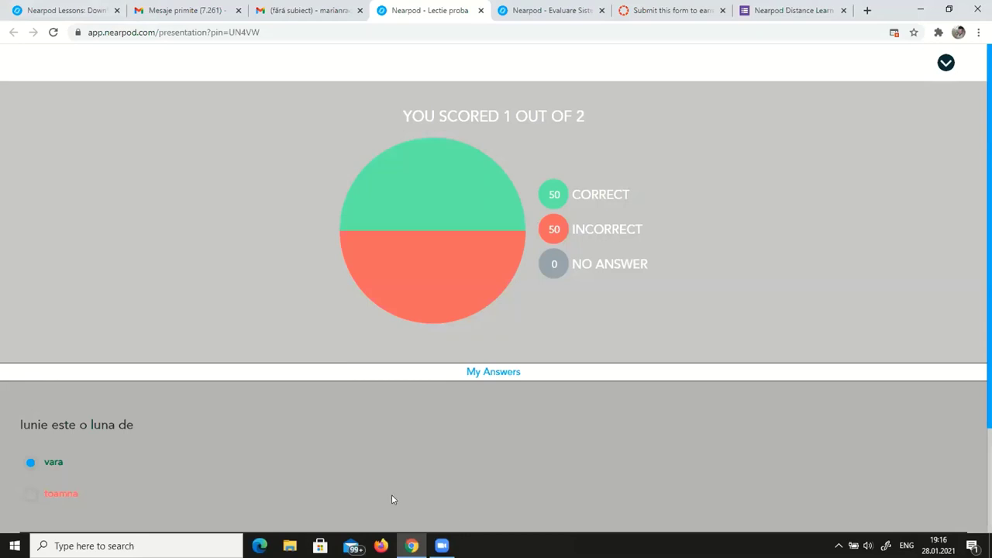
scroll(389, 457, "down", 2)
scroll(368, 424, "up", 2)
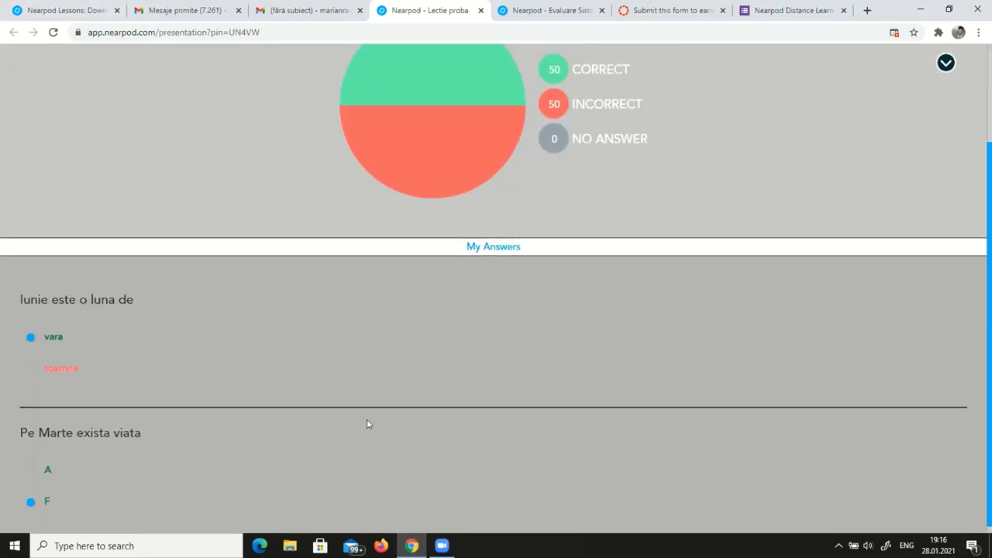
Advance the teacher's session to the Transilvania map drawing and circle the Gelu-Gyula and Alba areas with a red pen in the student view
left_click(54, 11)
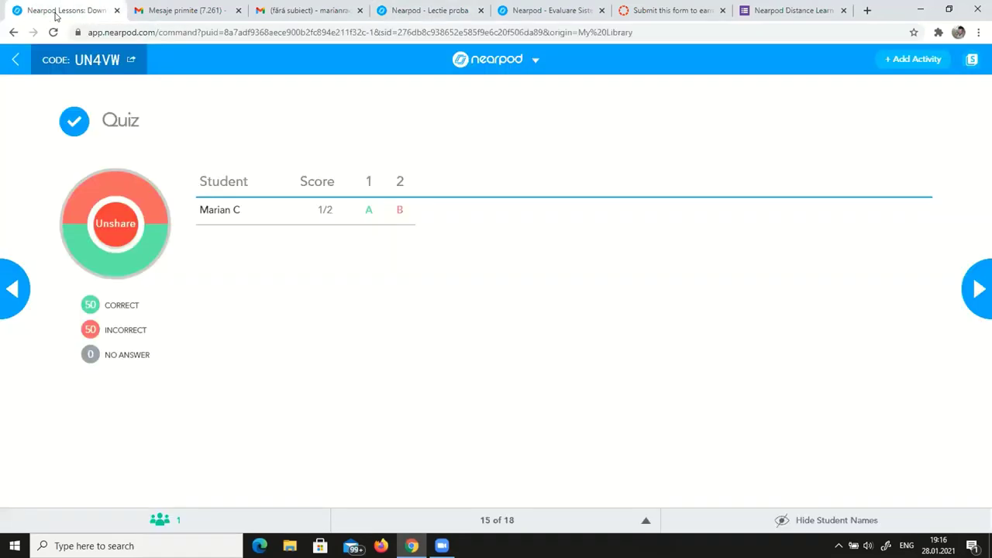
key("Right")
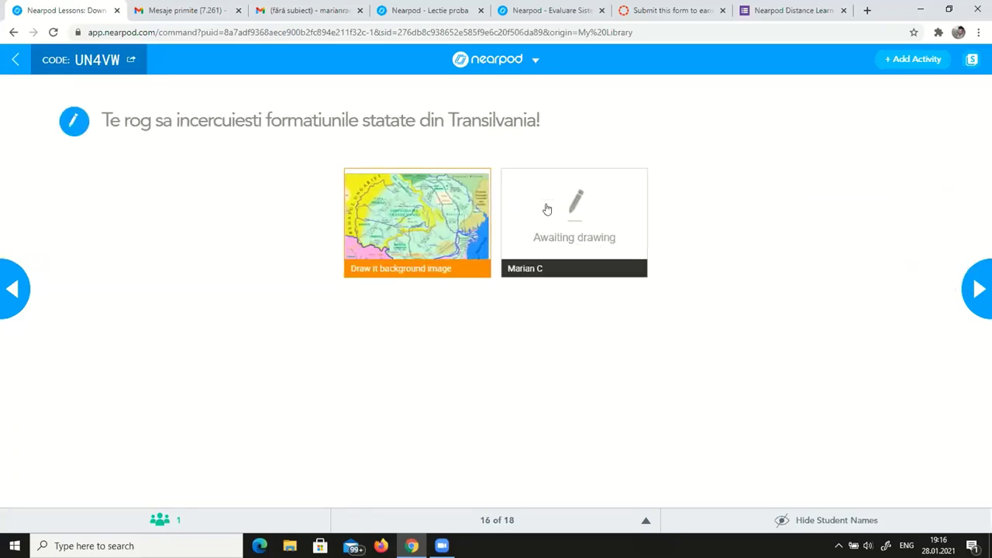
left_click(425, 10)
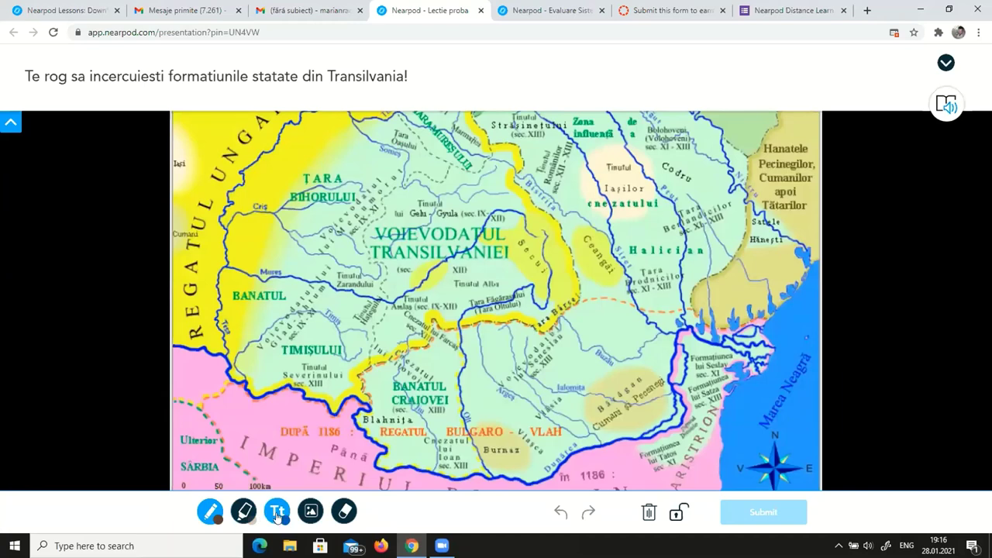
left_click(209, 512)
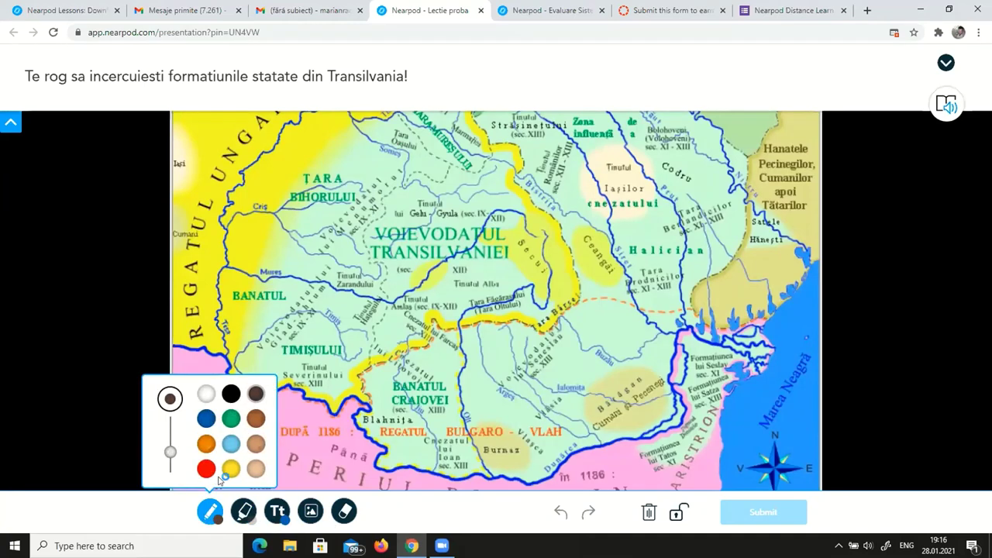
left_click(204, 475)
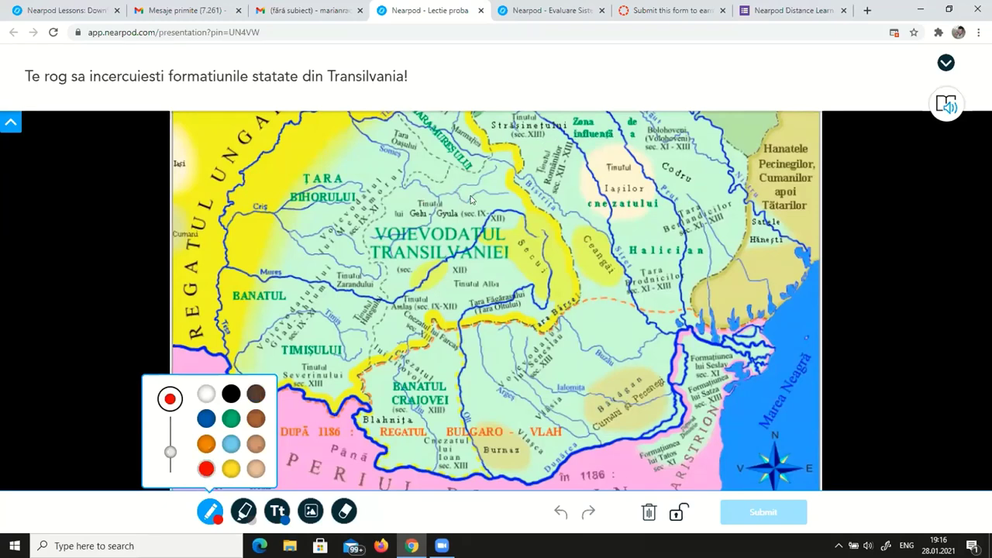
mouse_move(463, 197)
left_mouse_down()
mouse_move(391, 184)
mouse_move(456, 230)
mouse_move(461, 183)
mouse_move(363, 183)
left_mouse_up()
mouse_move(513, 273)
left_mouse_down()
mouse_move(415, 261)
mouse_move(441, 309)
mouse_move(481, 309)
mouse_move(518, 255)
mouse_move(467, 254)
left_mouse_up()
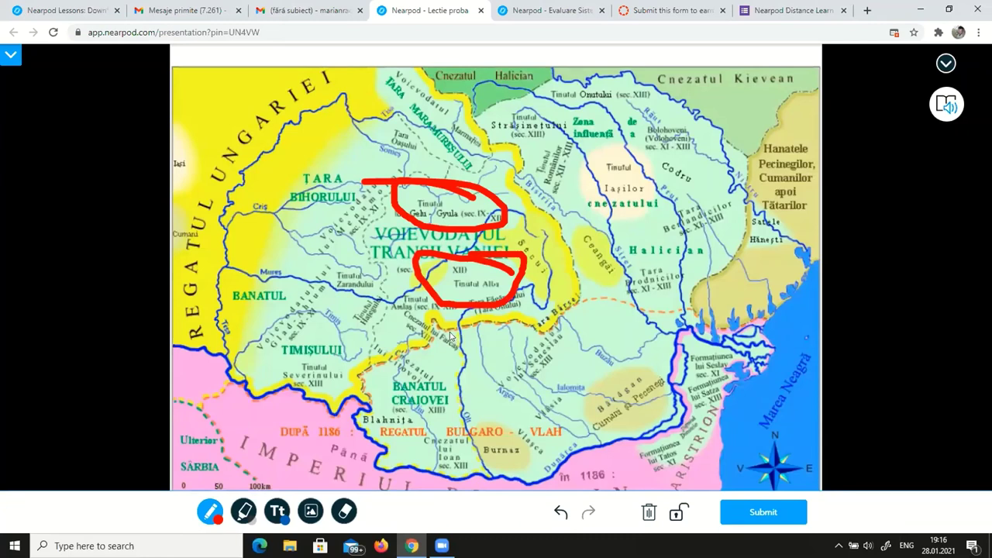
left_click(433, 359)
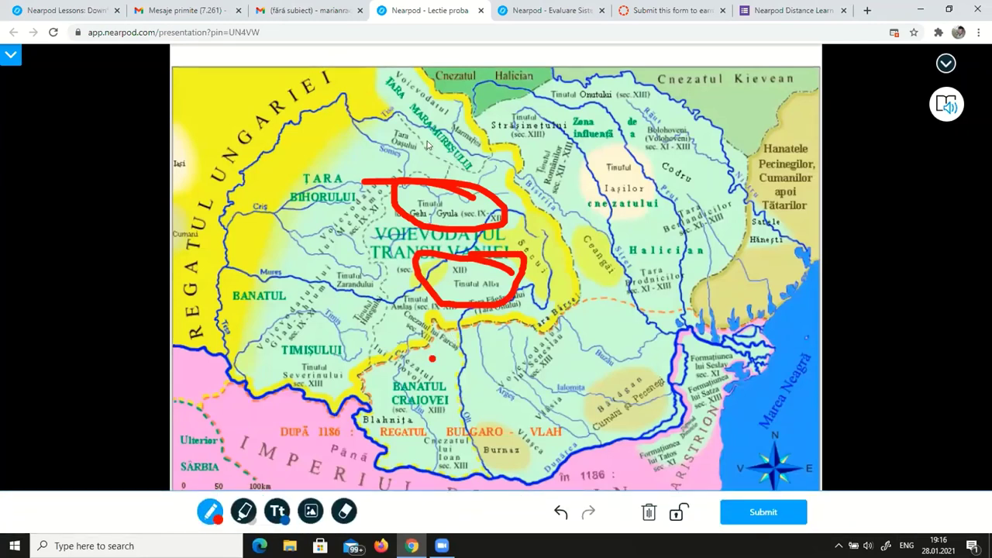
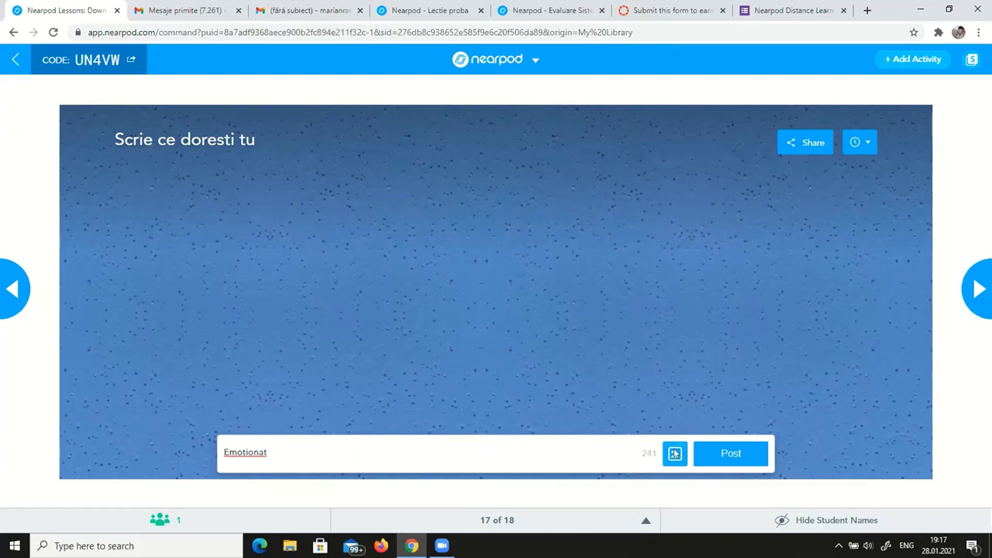
Try to post "Emotionat" on the "Scrie ce doresti tu" board with an online learning image found by searching "online school"
left_click(675, 453)
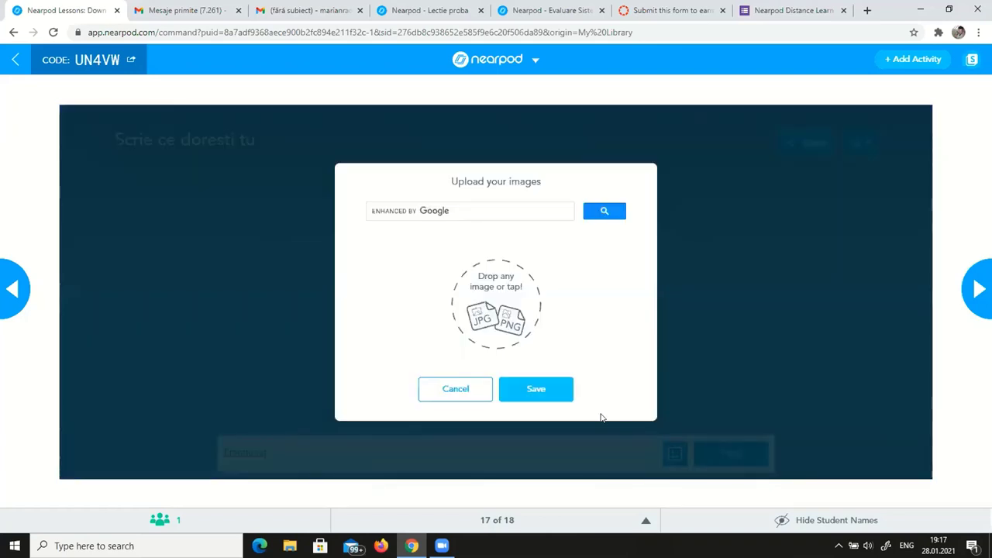
left_click(457, 207)
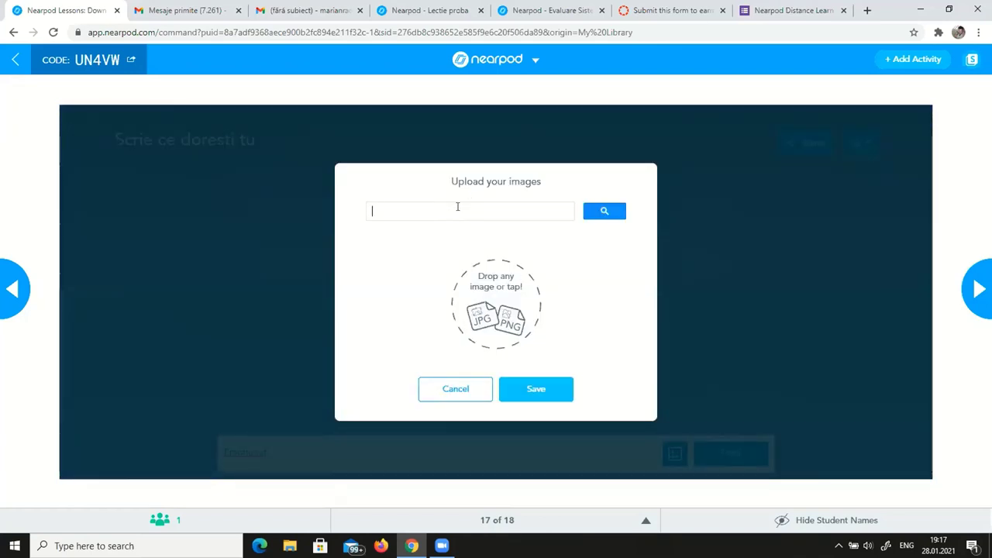
type("l")
key("BackSpace")
type("online")
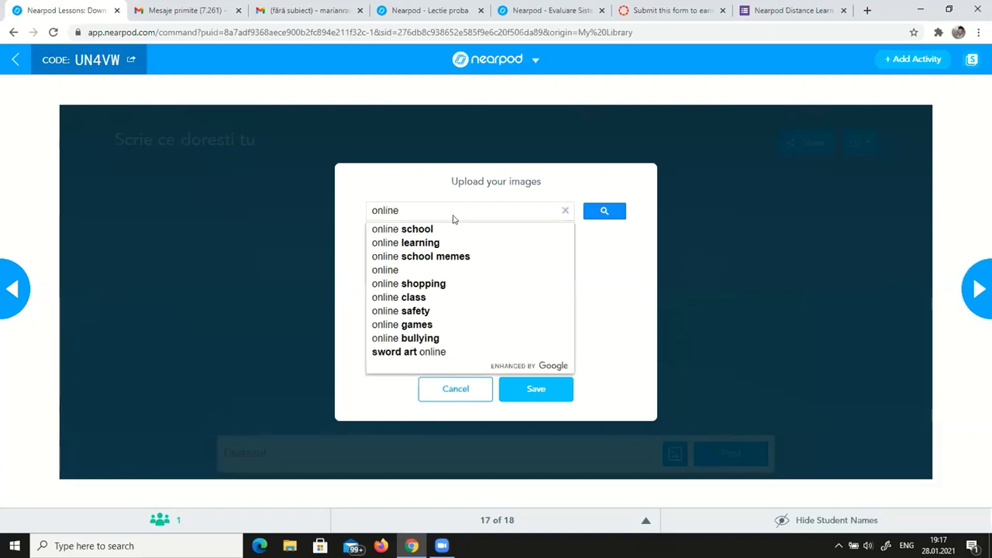
left_click(415, 230)
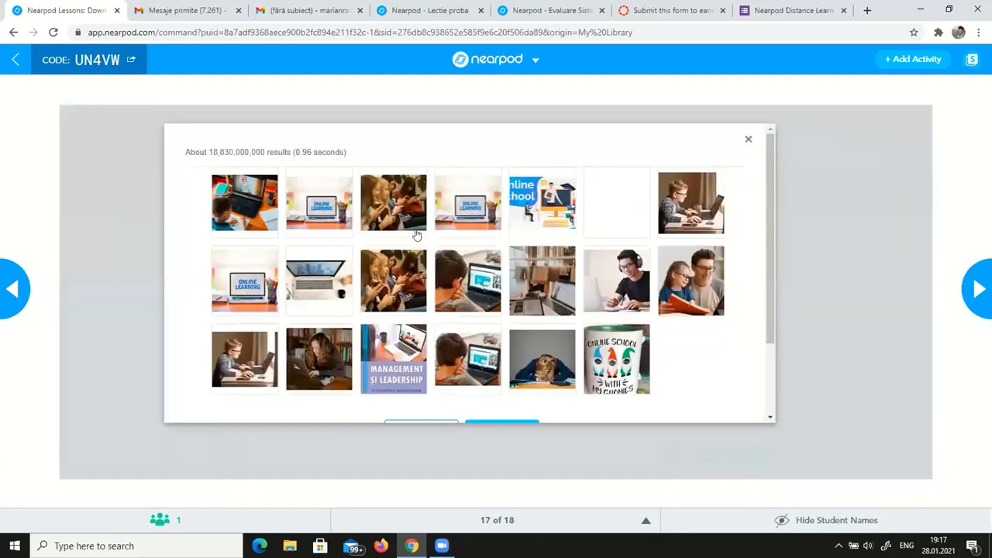
left_click(318, 204)
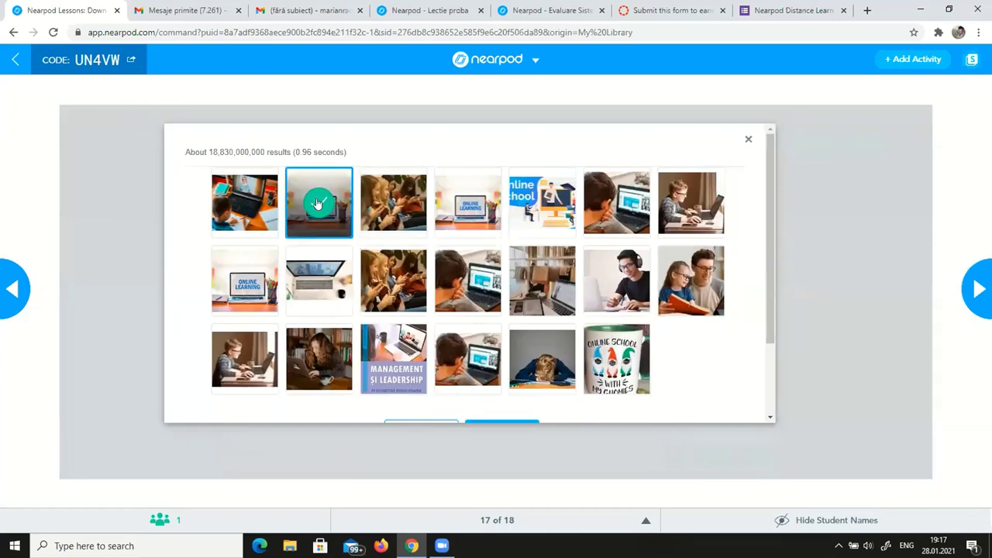
scroll(563, 352, "down", 1)
scroll(562, 352, "down", 2)
left_click(502, 332)
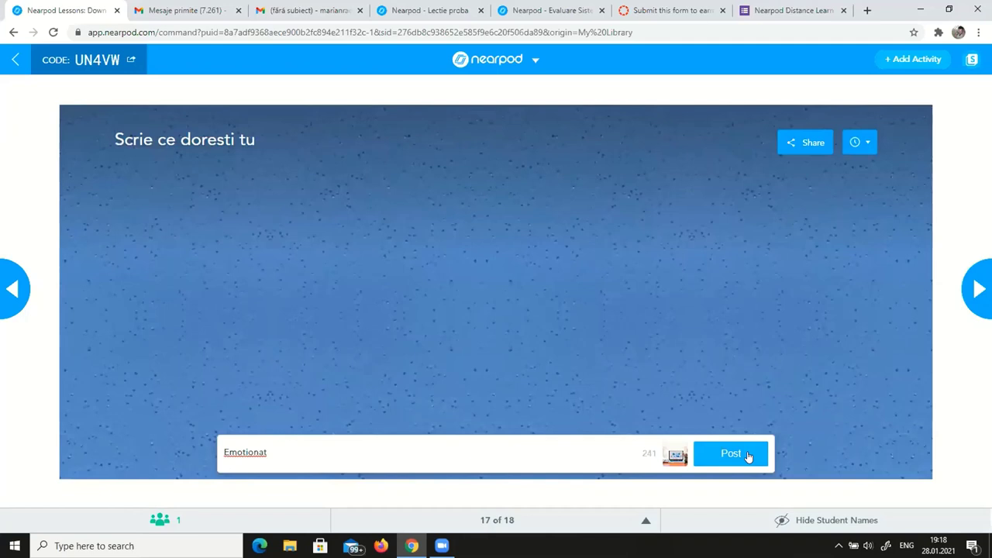
left_click(748, 457)
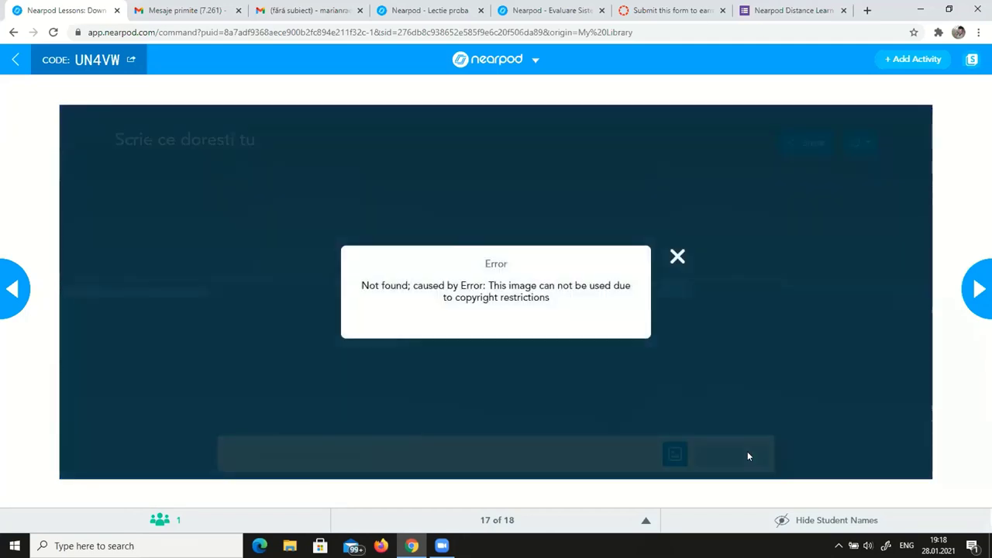
left_click(678, 256)
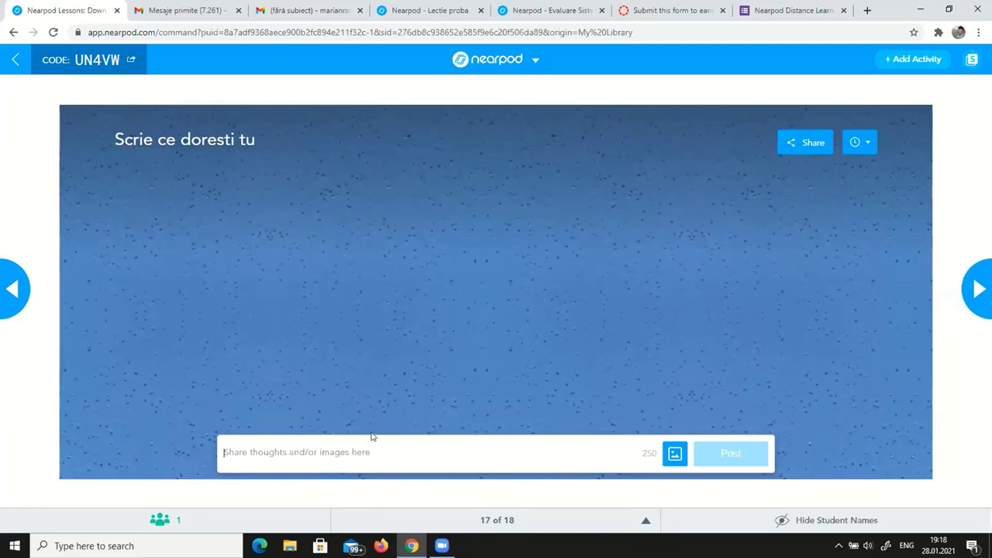
Post the text "emotionat" without an image on the teacher's "Scrie ce doresti tu" board
type("emo")
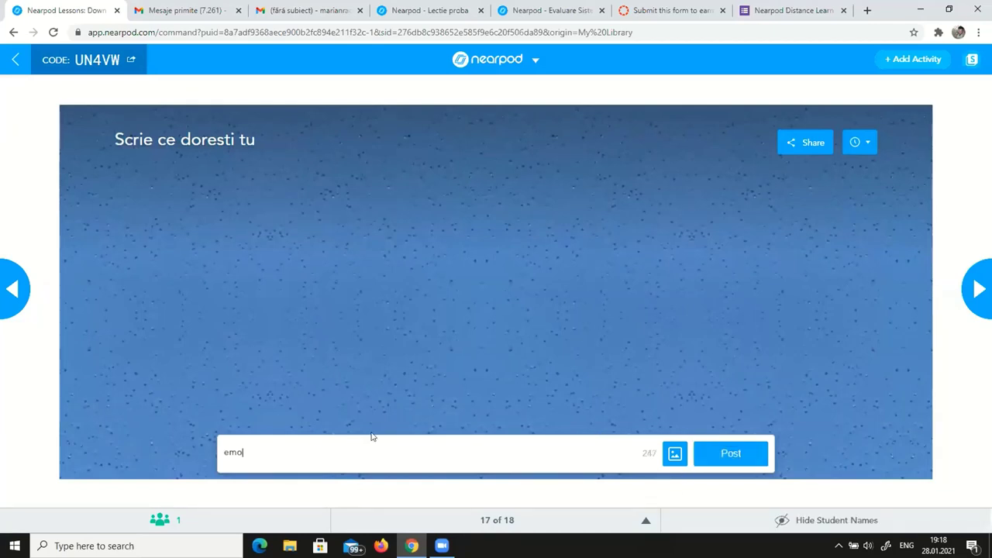
type("tions")
left_click(743, 452)
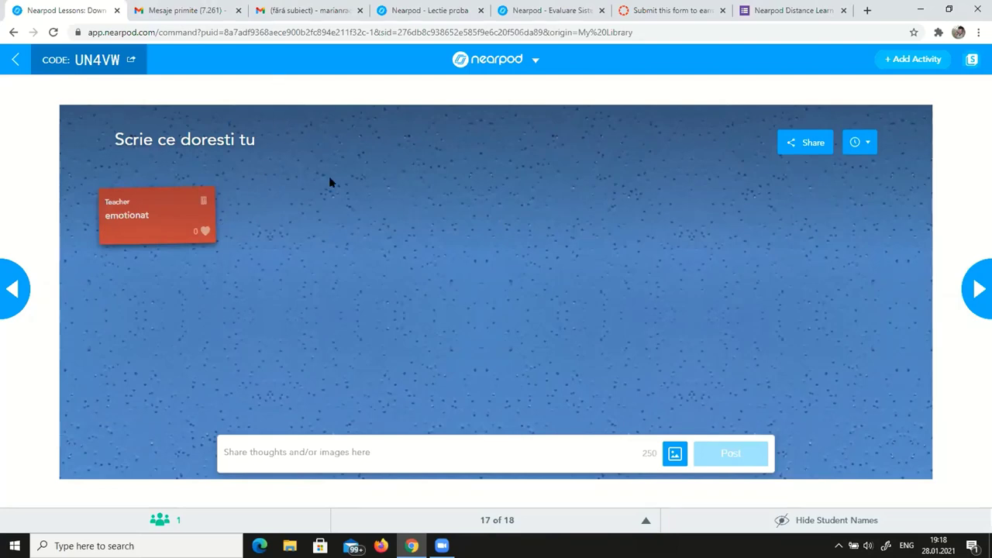
Compare the "Scrie ce doresti tu" collaborate board in the student view with the teacher's session
left_click(440, 14)
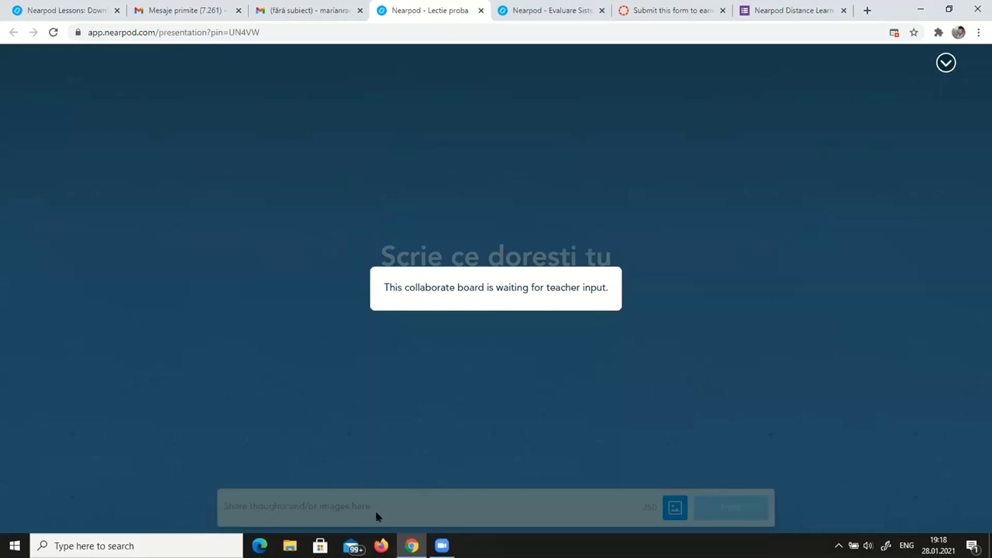
left_click(62, 10)
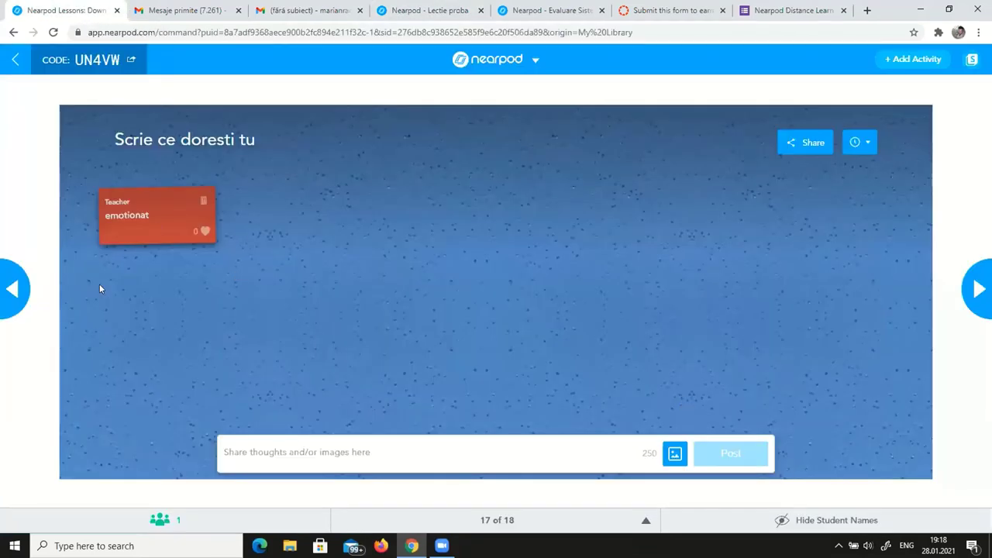
left_click(442, 11)
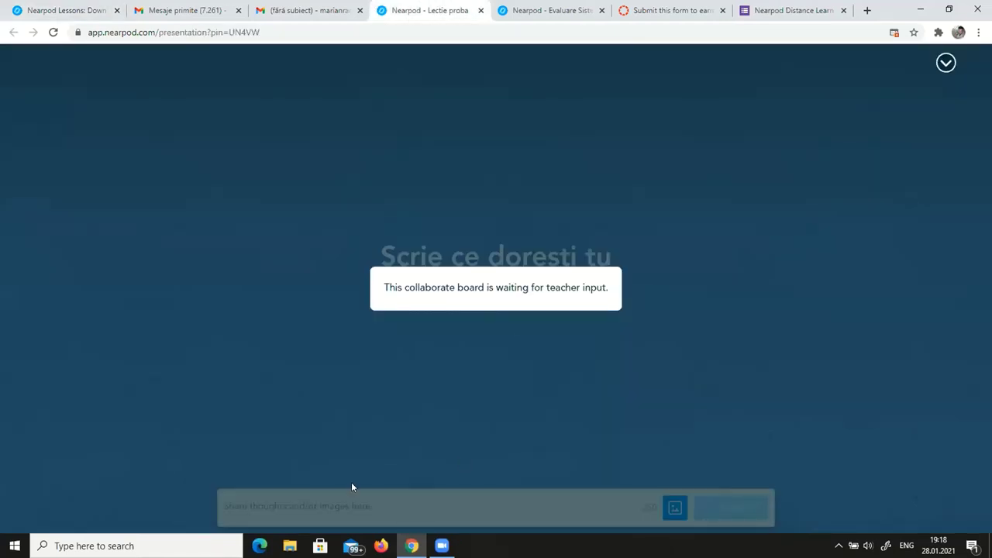
left_click_drag(347, 516, 314, 433)
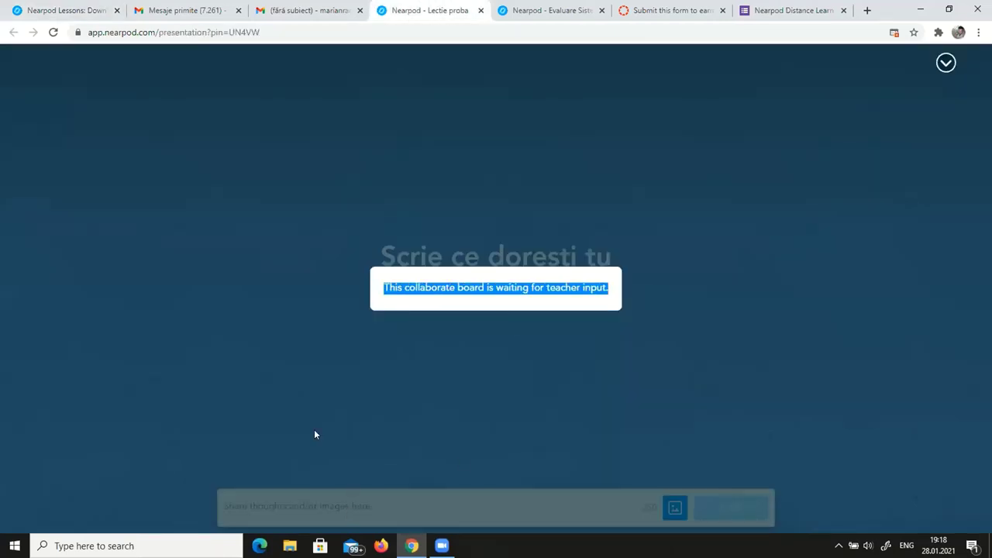
left_click(45, 10)
left_click(423, 9)
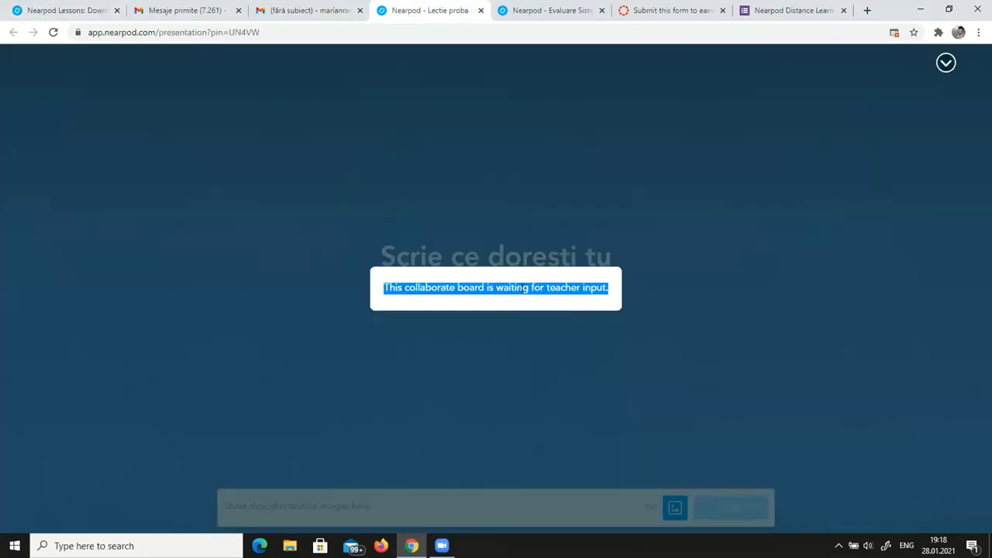
Reload the collaborate board by moving the teacher's session back to the drawing slide and forward again, and check the student view
left_click(36, 10)
left_click(13, 289)
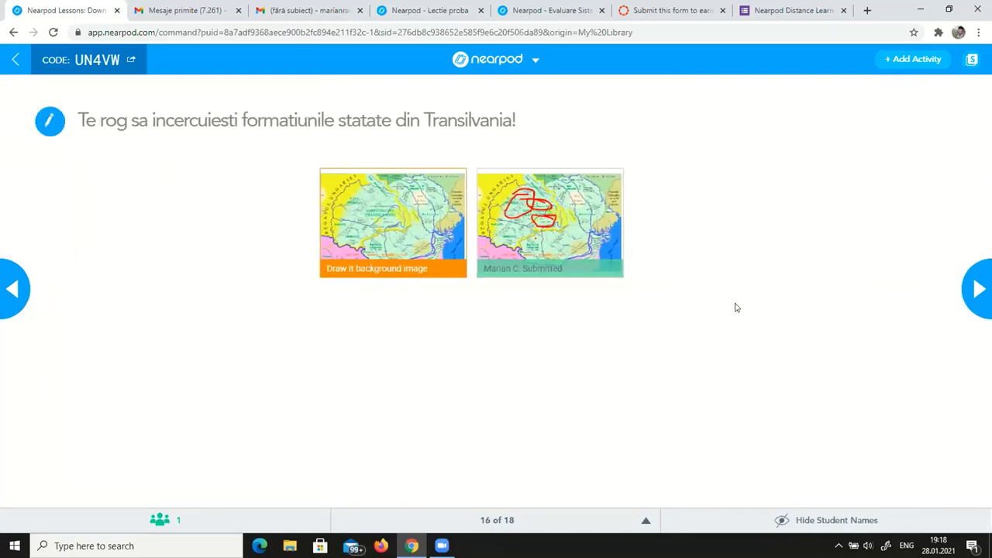
key("Right")
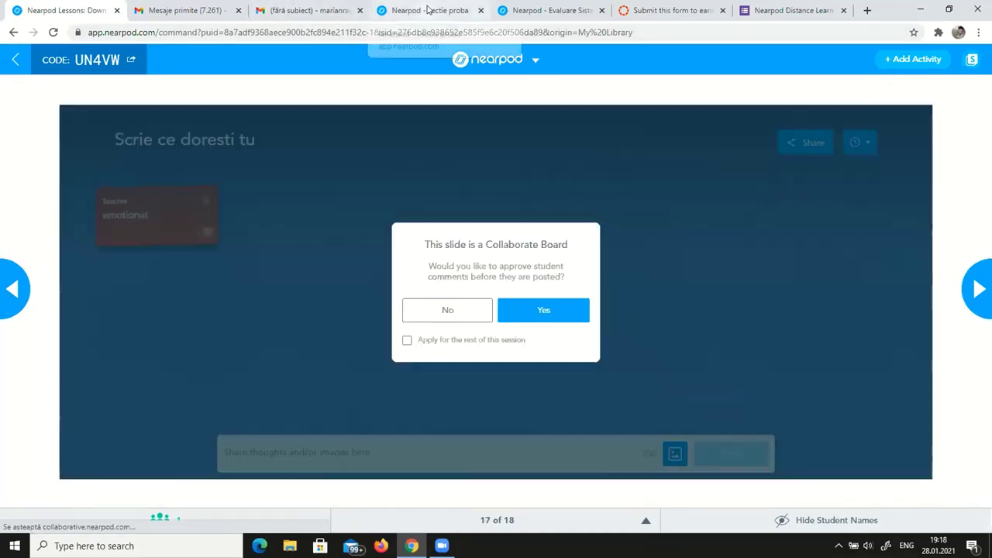
left_click(427, 11)
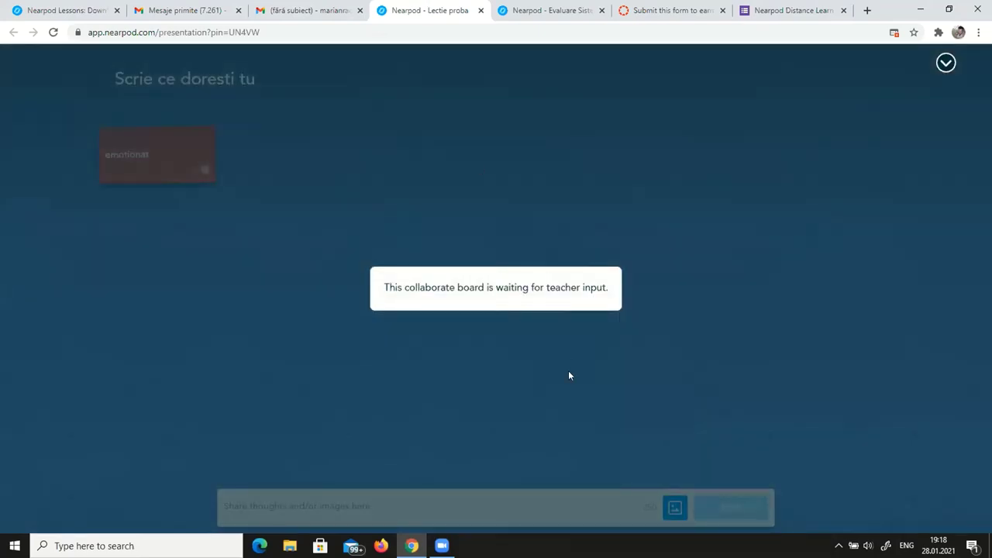
left_click(50, 10)
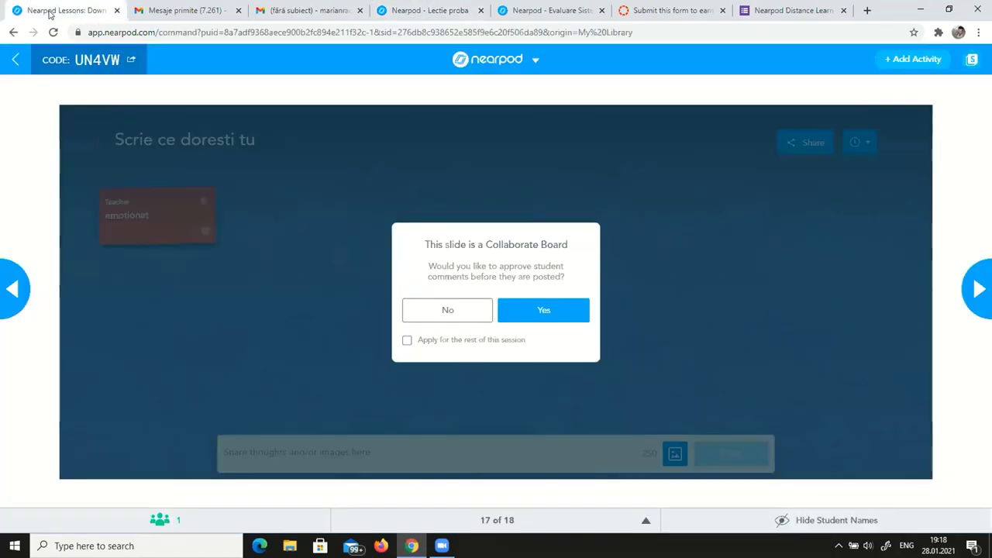
Decline approval of student comments on the collaborate board and enter "curios" as a new post in the student view
left_click(461, 308)
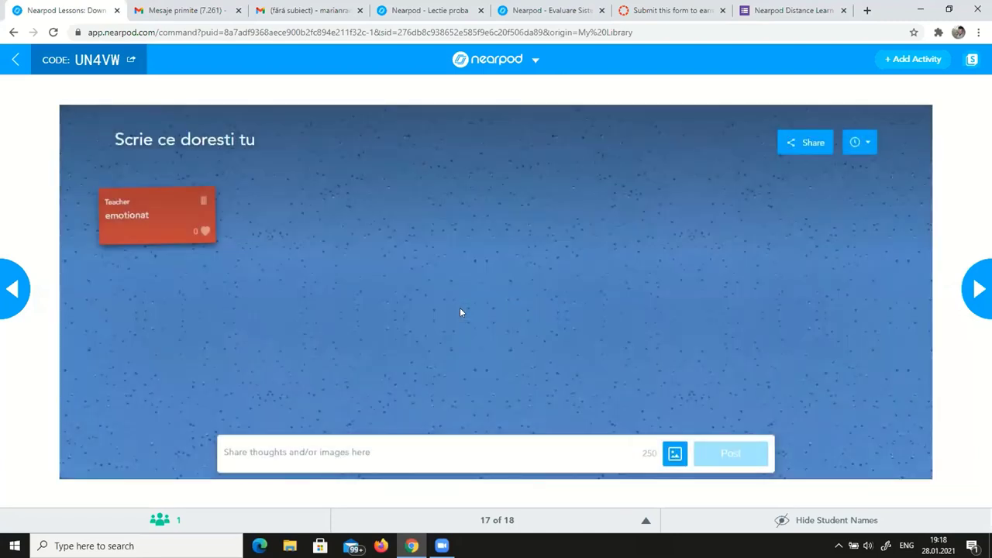
left_click(410, 7)
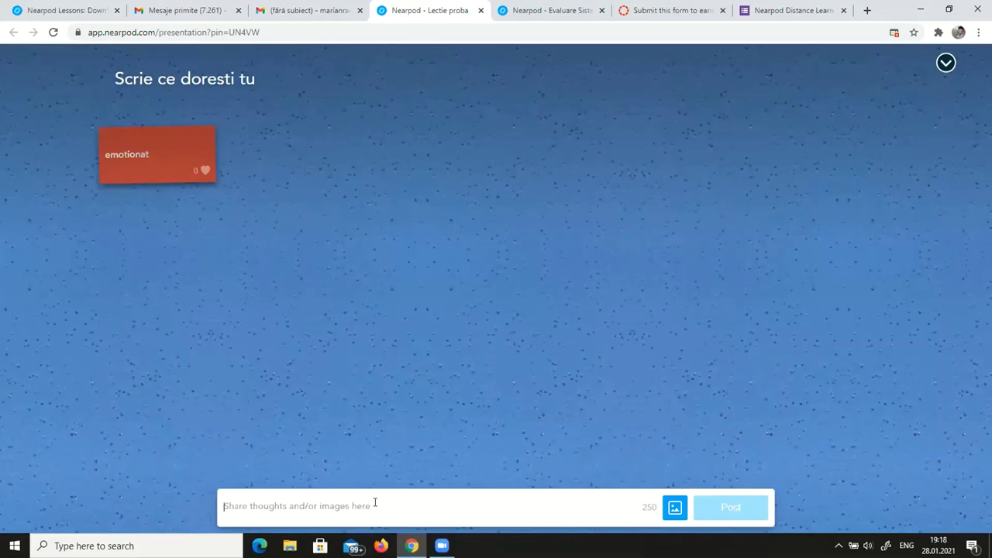
left_click(375, 503)
type("c")
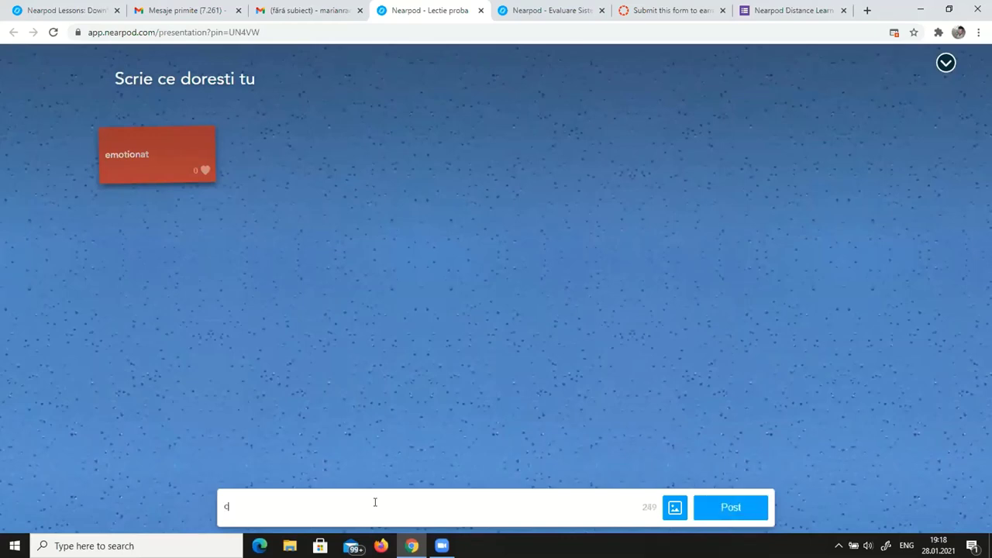
type("urios")
Attach the first laptop image found by searching "laptop" to the student's "curios" message and post it on the board
left_click(675, 508)
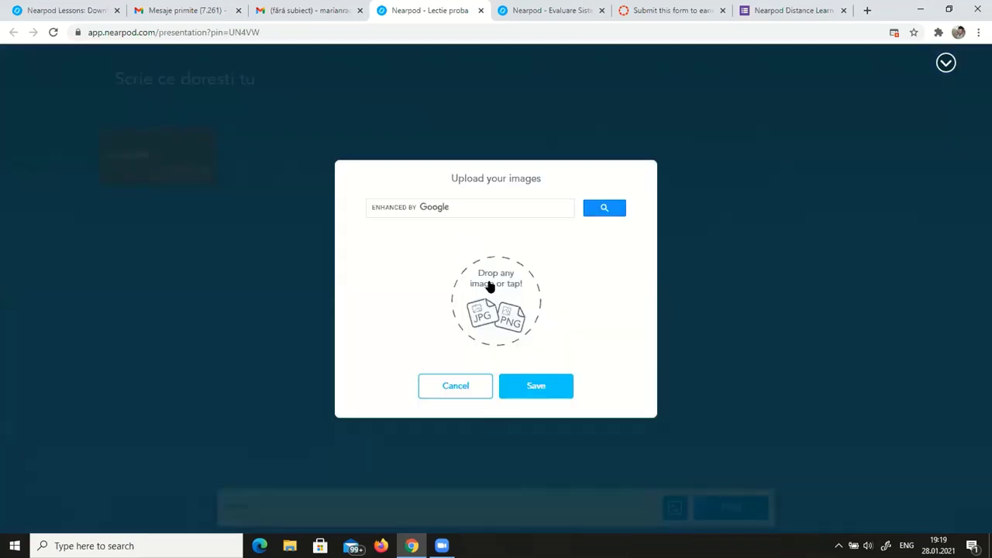
left_click(425, 201)
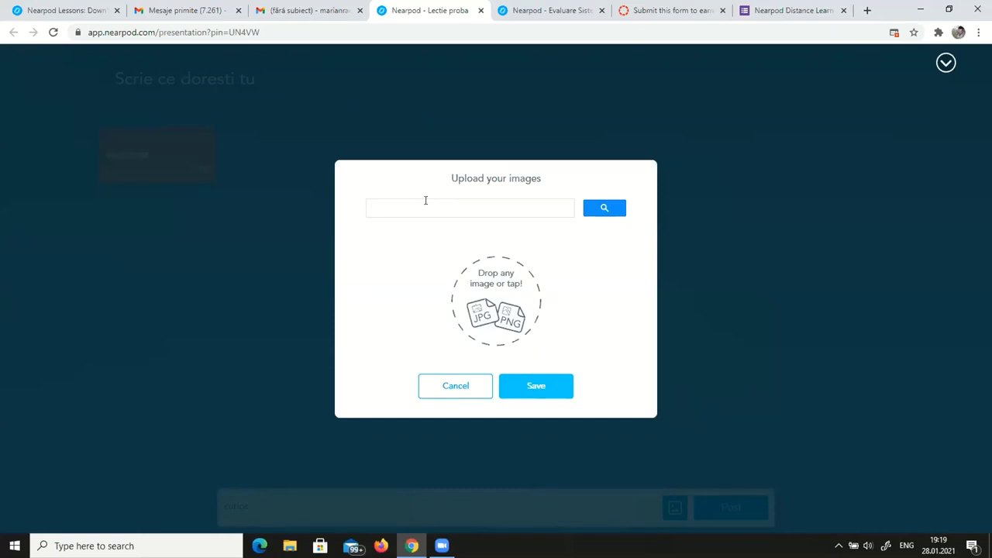
type("laptop")
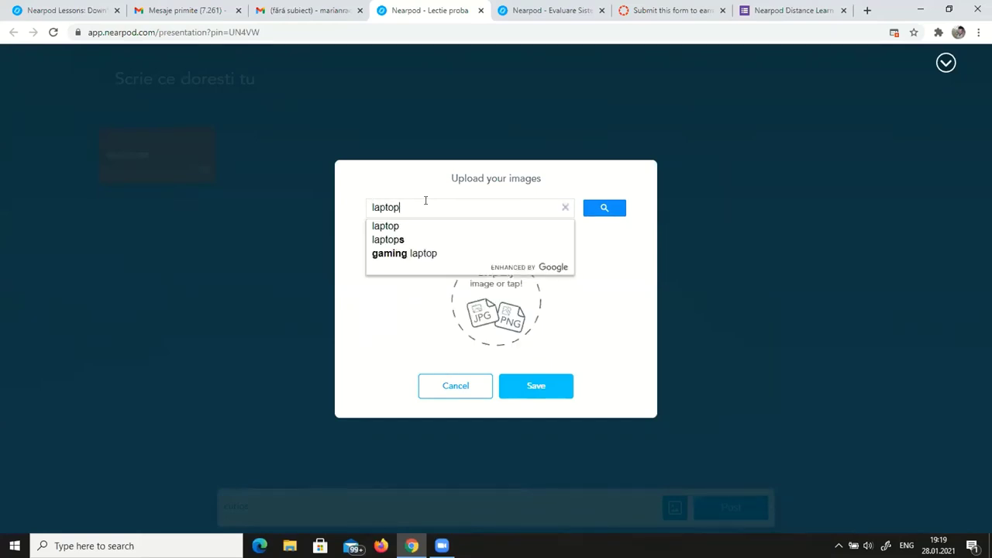
left_click(409, 226)
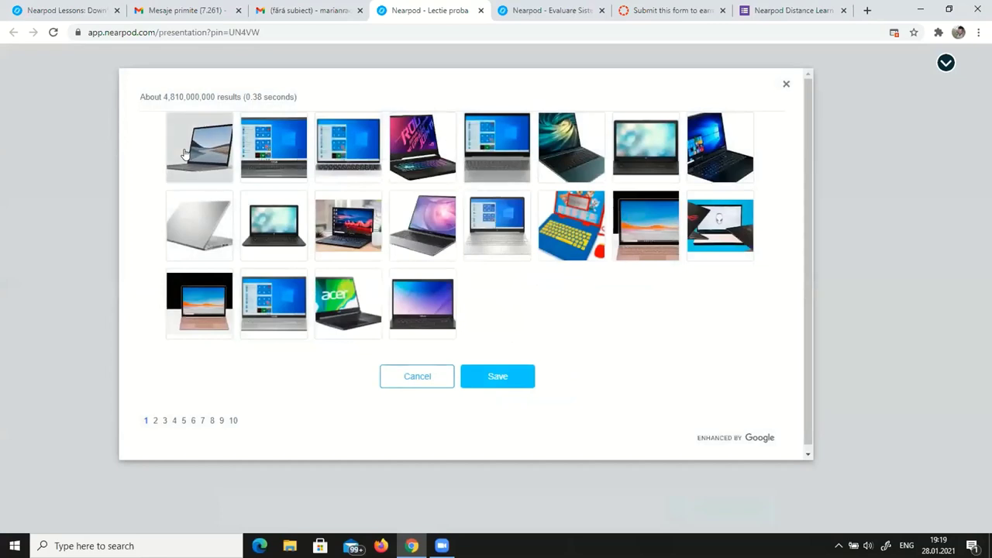
left_click(186, 155)
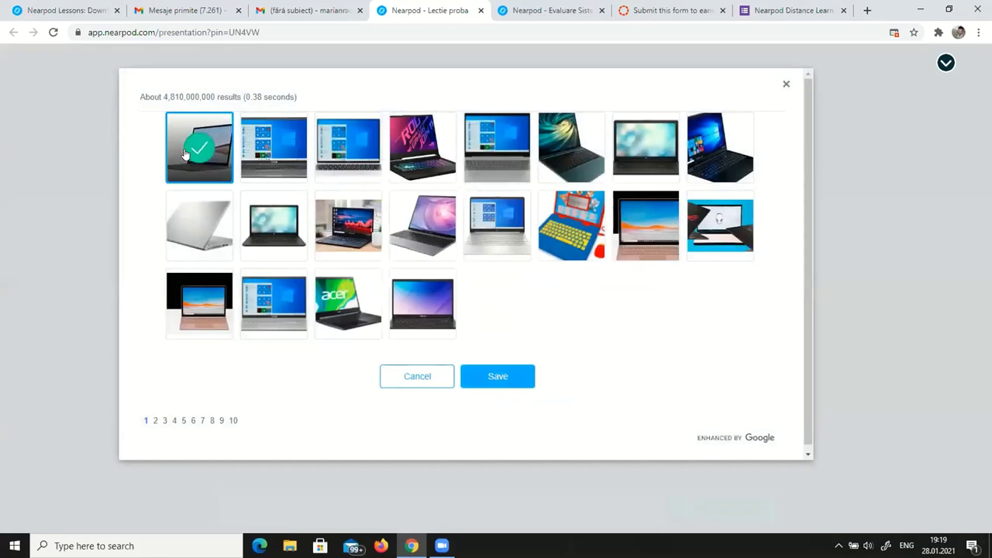
left_click(504, 374)
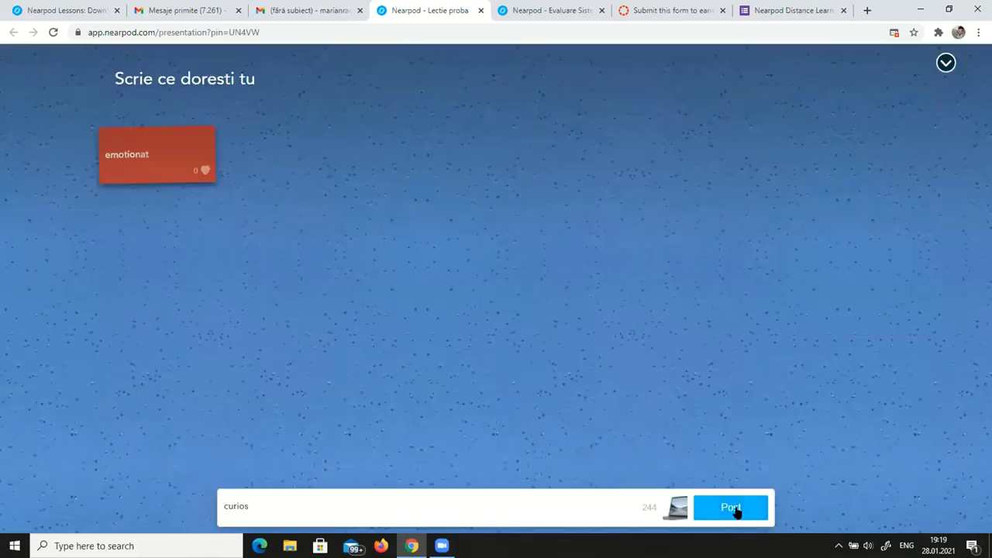
left_click(733, 508)
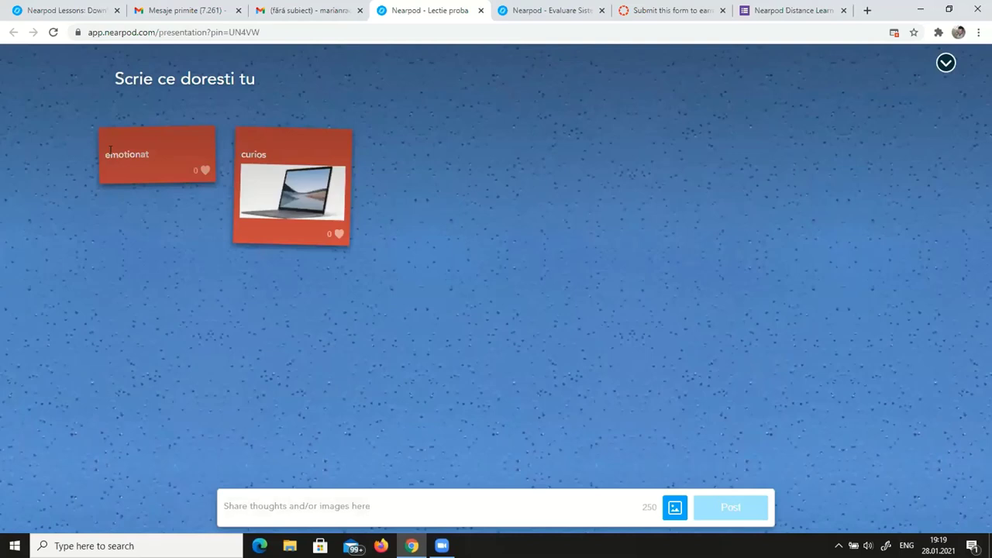
Check the student's post on the teacher's board and advance the session to the Fill in the blanks slide
left_click(47, 14)
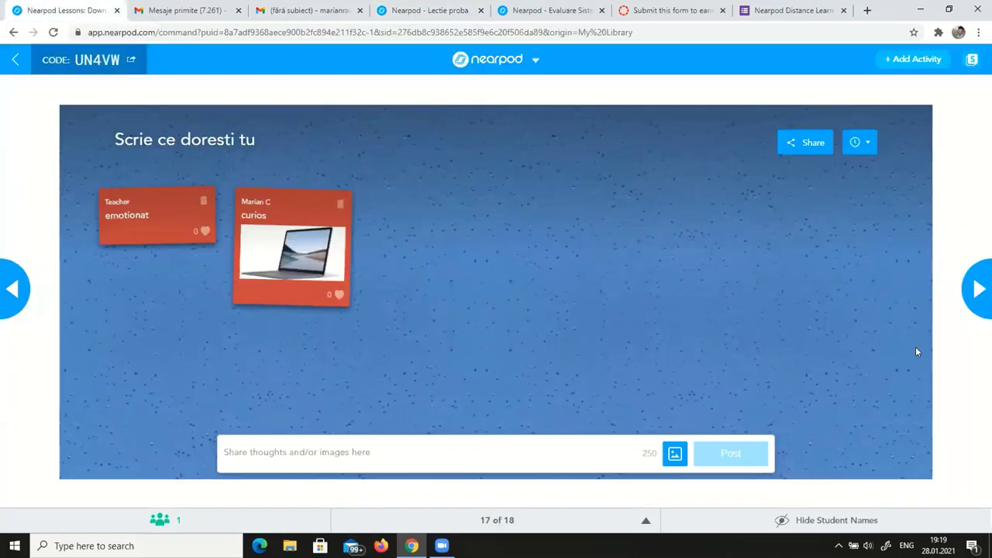
left_click(978, 290)
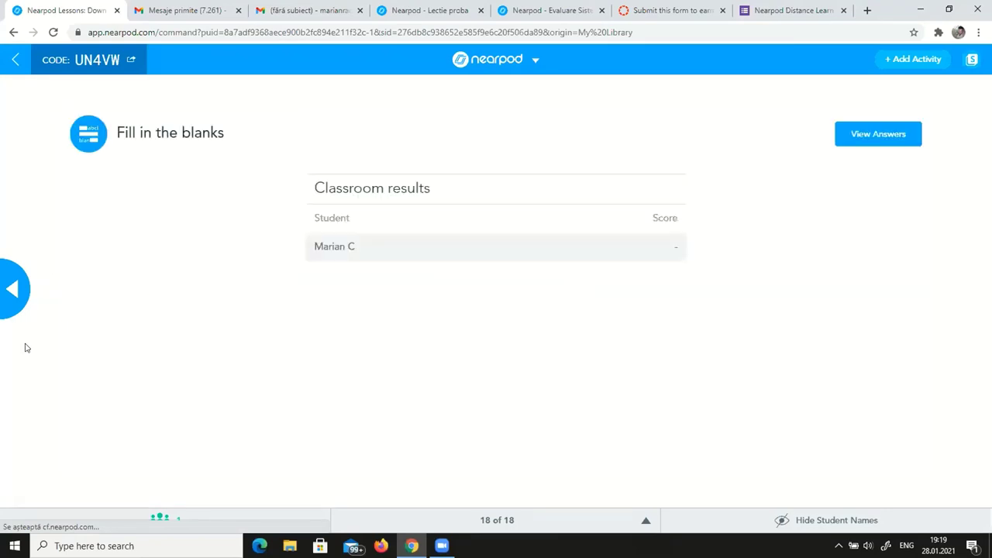
Fill the blanks in the student view in order with the first name, "invatator", "56", "boboceii" and "excelent", and submit the answers
left_click(430, 10)
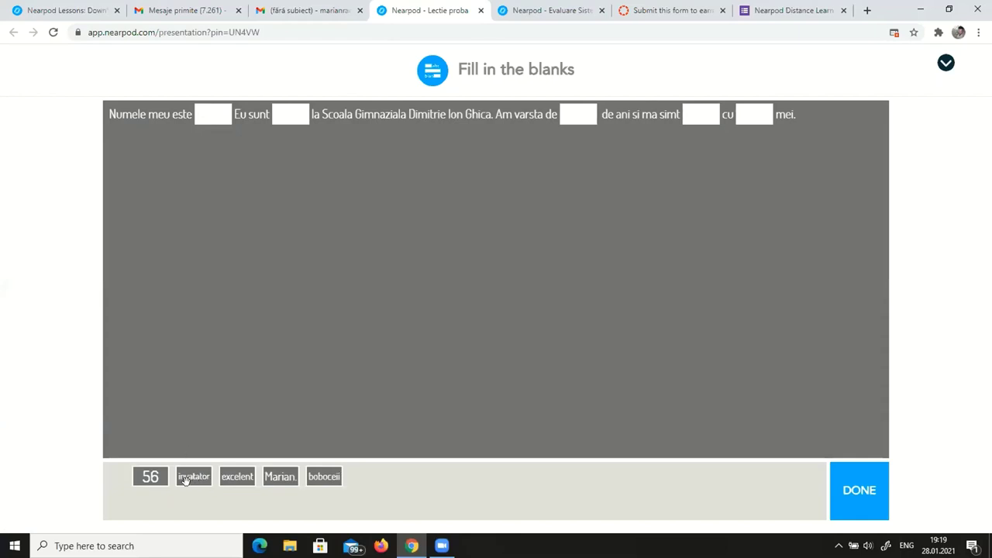
left_click_drag(280, 476, 205, 116)
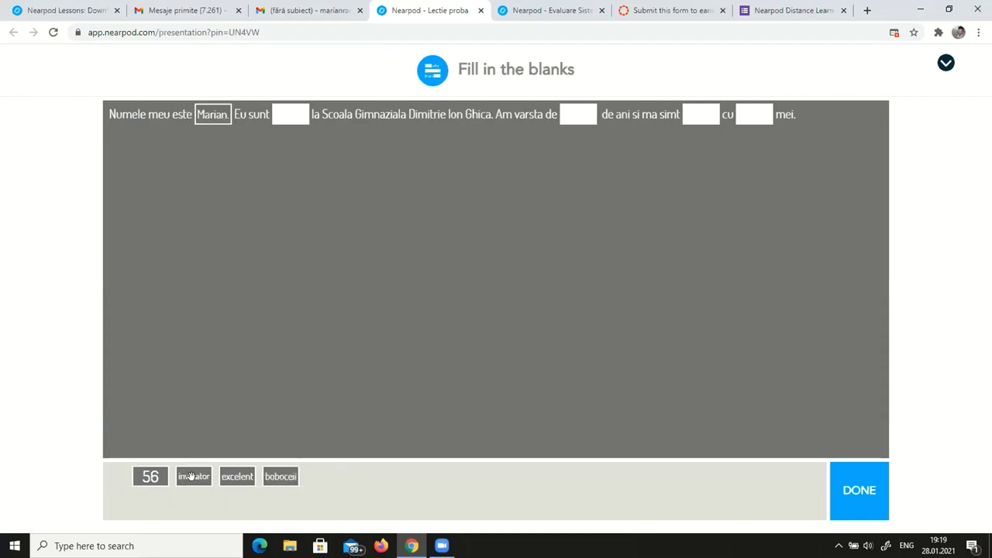
left_click_drag(192, 478, 292, 115)
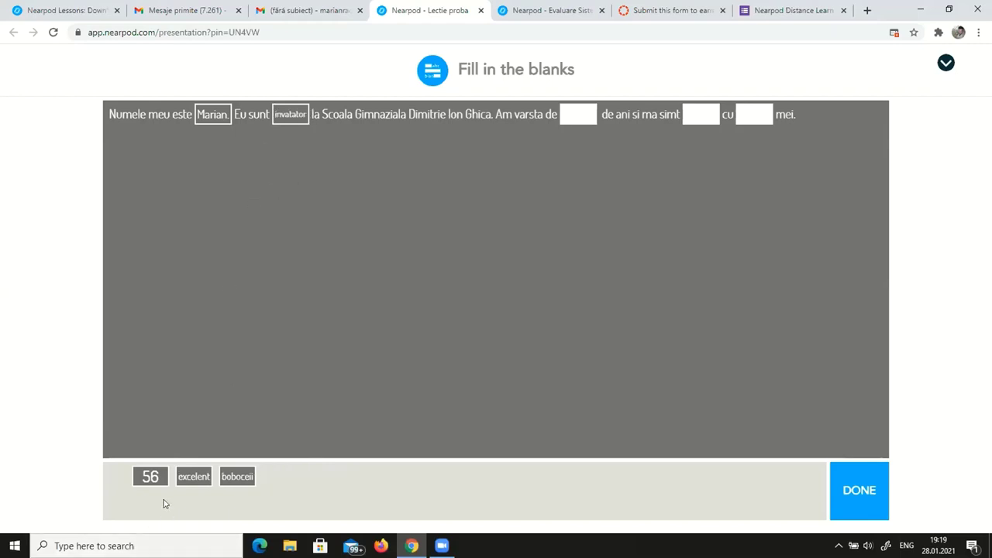
left_click_drag(154, 471, 578, 117)
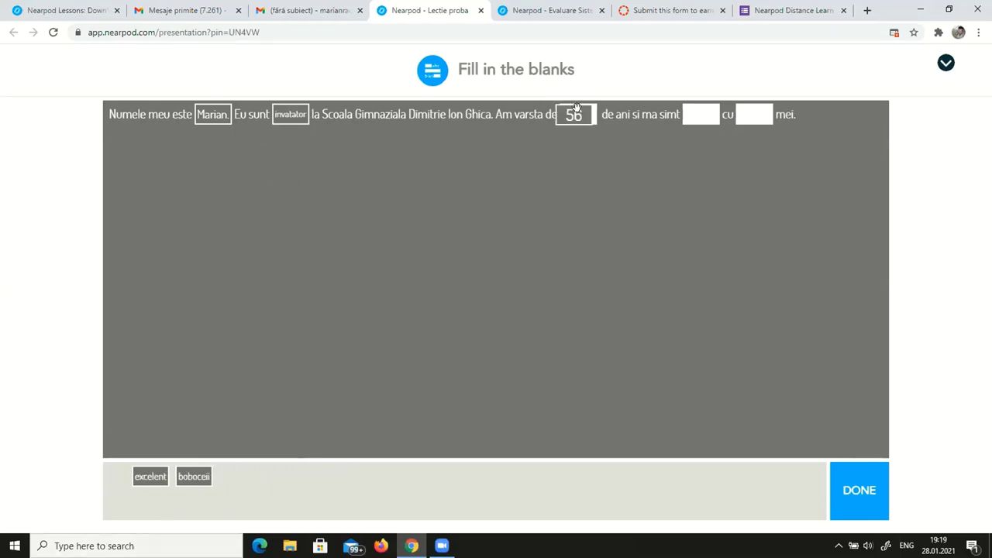
left_click_drag(154, 475, 754, 115)
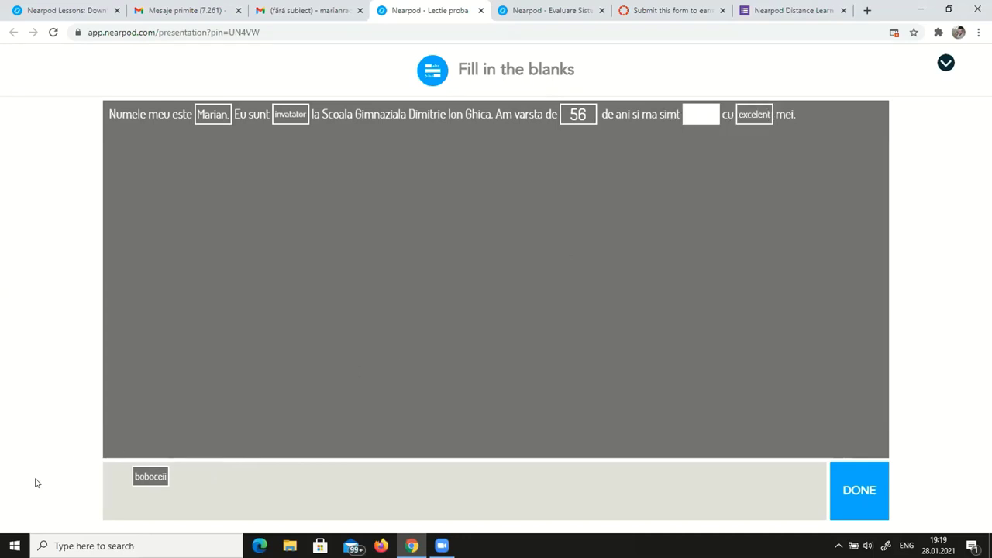
left_click_drag(152, 470, 701, 113)
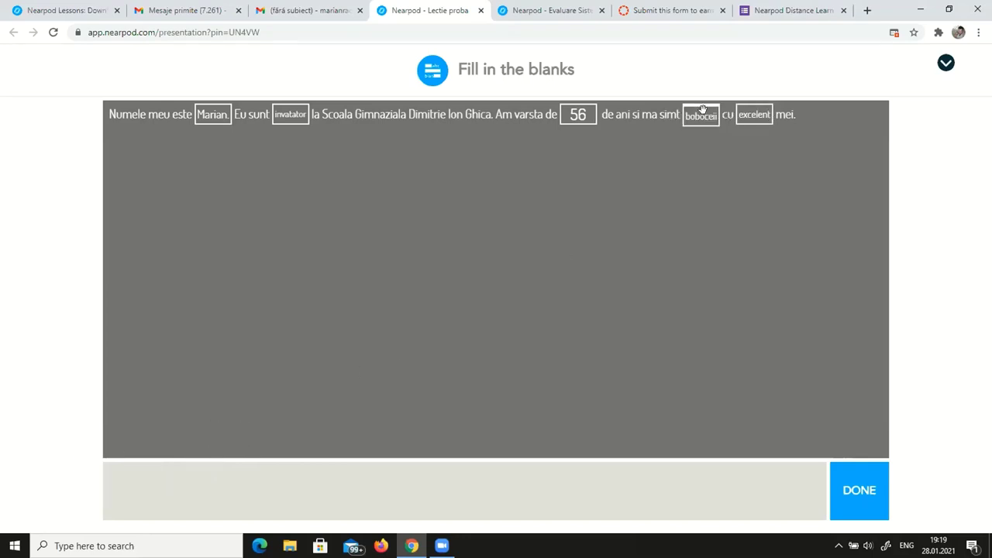
left_click(881, 517)
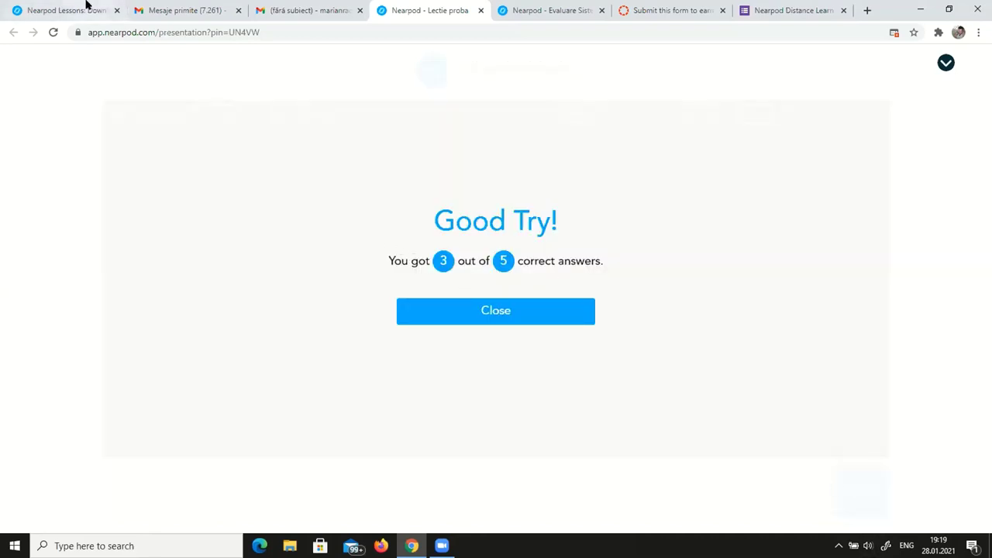
Review the Fill in the blanks classroom results and correct answers in the teacher's session, and compare them with the student view
left_click(48, 13)
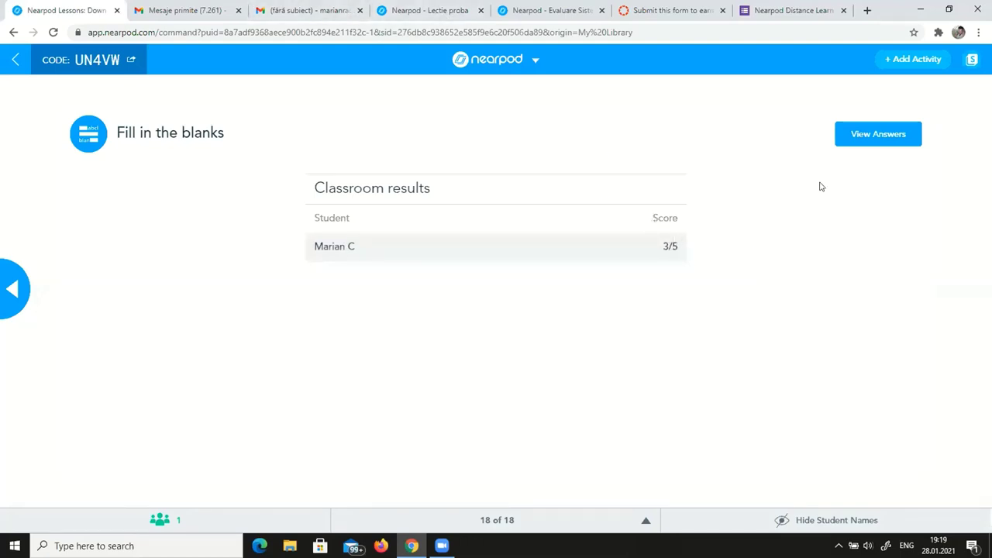
left_click(885, 135)
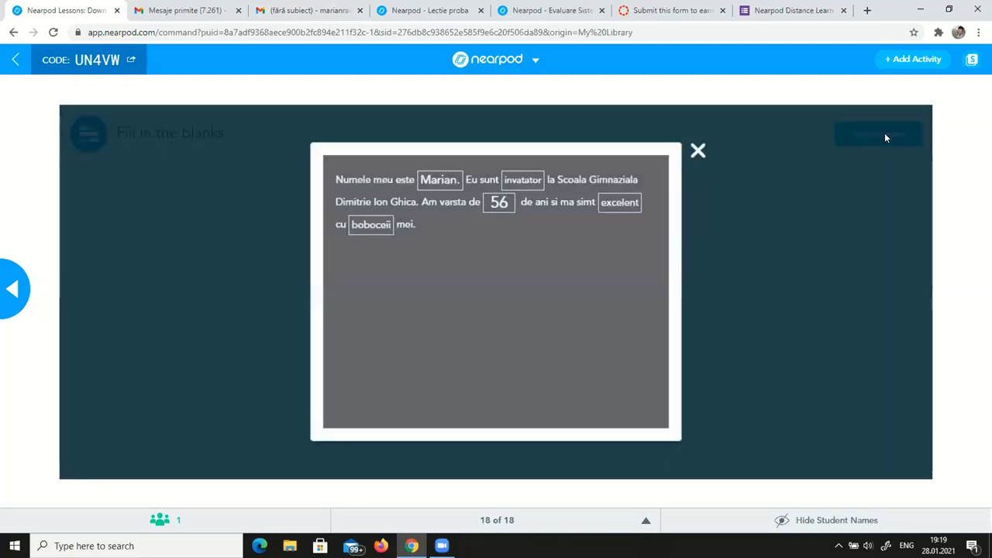
left_click(698, 151)
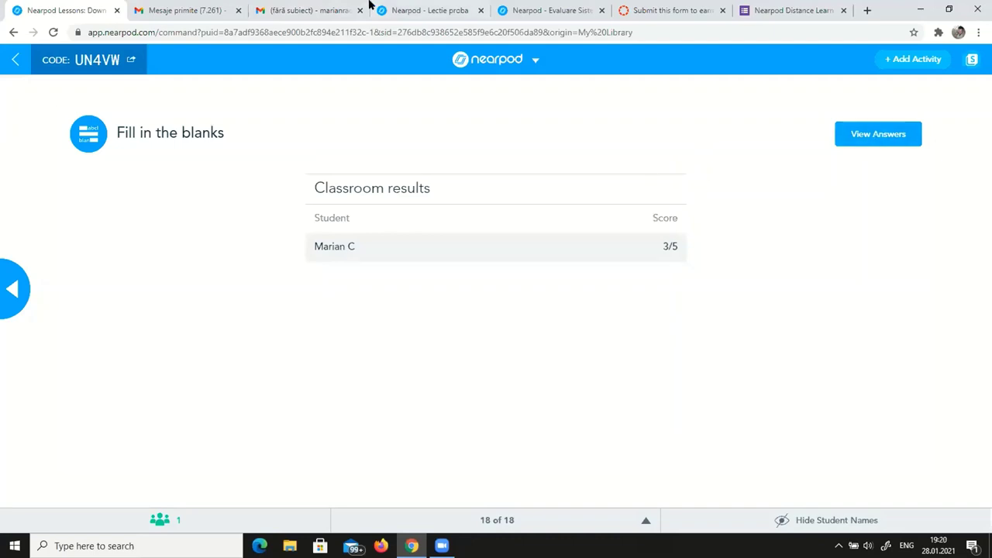
left_click(436, 11)
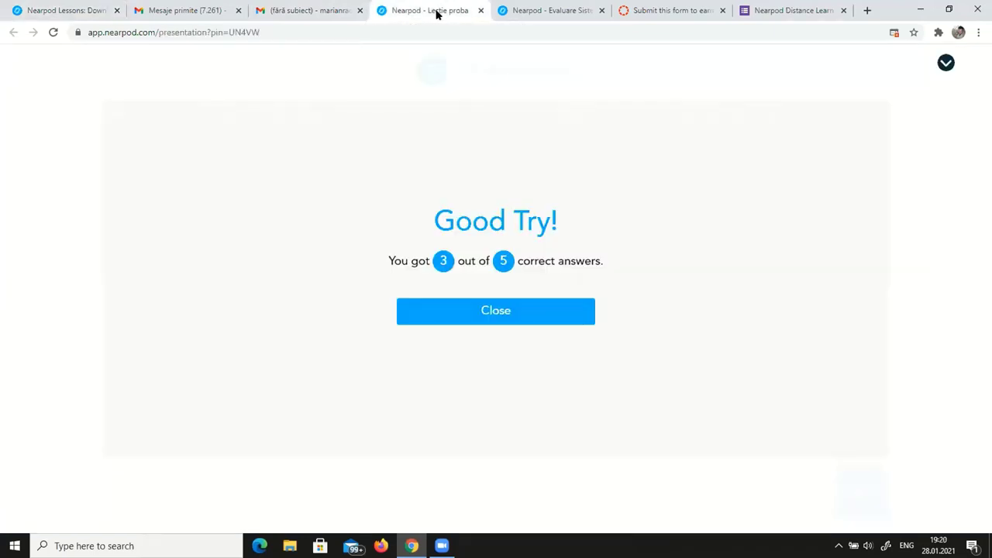
left_click(75, 9)
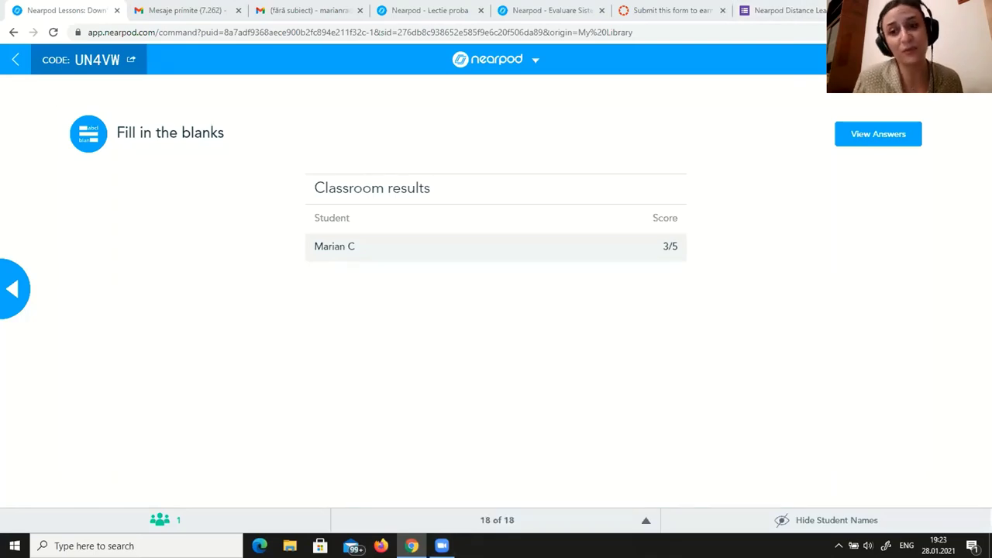
key("super+d")
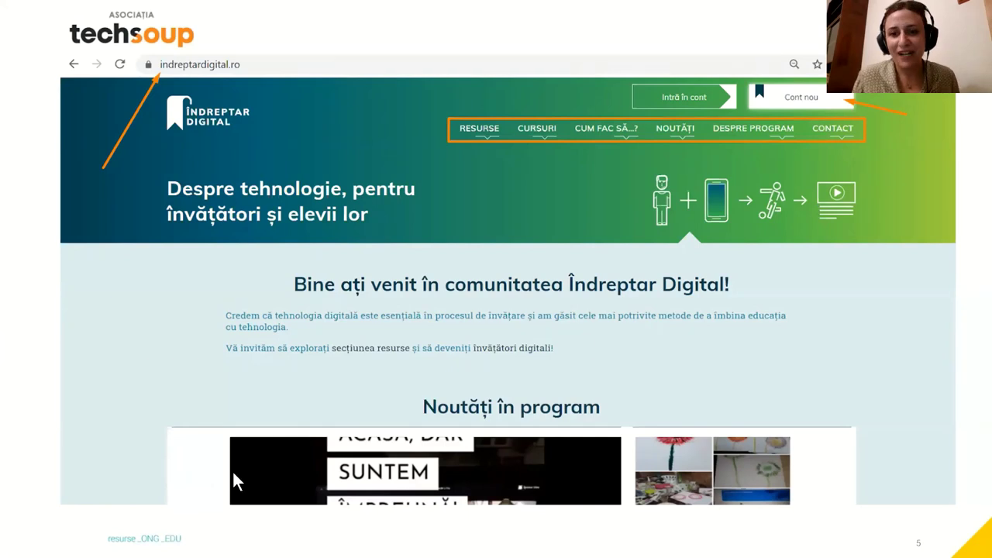
mouse_move(167, 494)
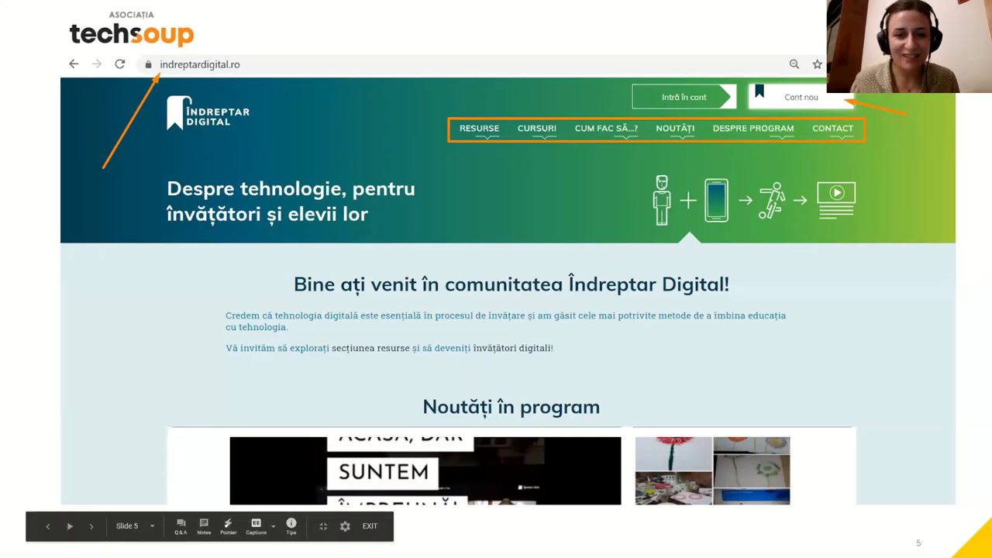